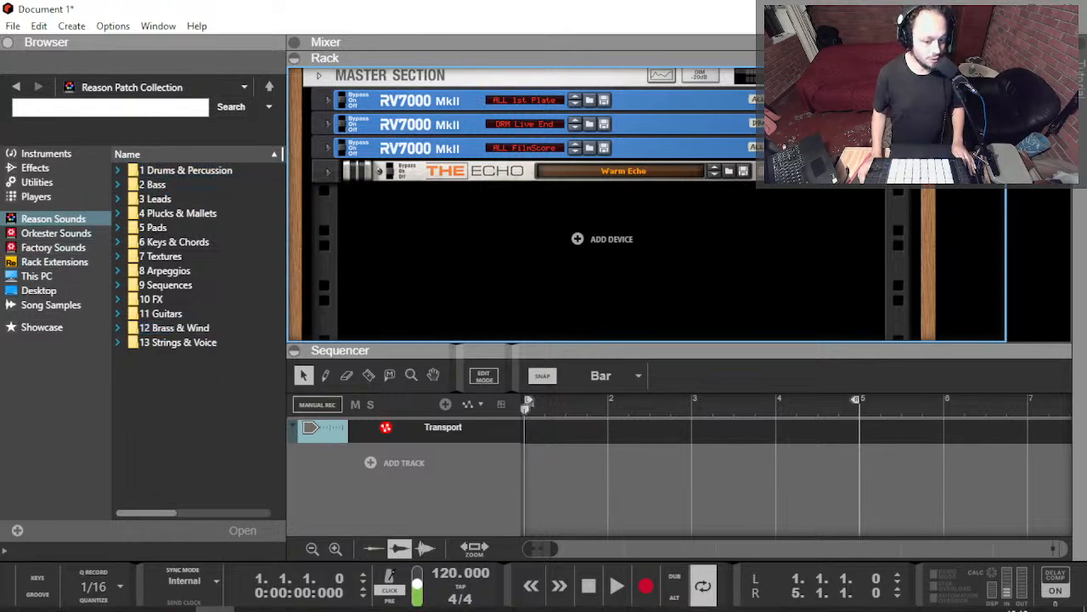
Step: Show the instrument devices in the browser and look through the list
{"action": "mouse_move", "coordinate": [448, 608]}
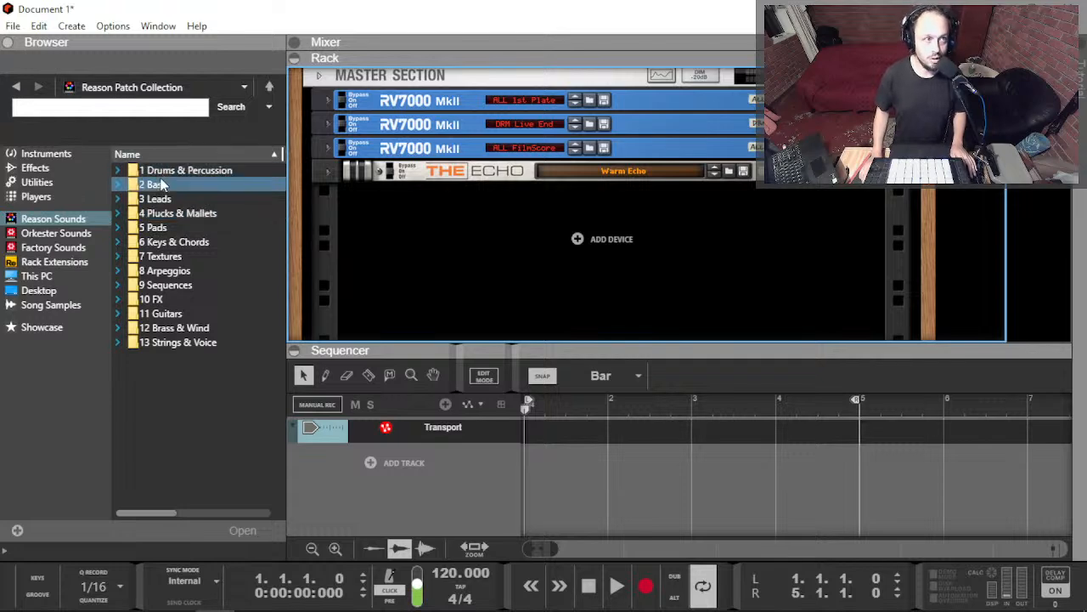
{"action": "left_click", "coordinate": [26, 156]}
{"action": "scroll", "coordinate": [228, 329], "scroll_direction": "down", "scroll_amount": 2}
{"action": "scroll", "coordinate": [228, 329], "scroll_direction": "up", "scroll_amount": 2}
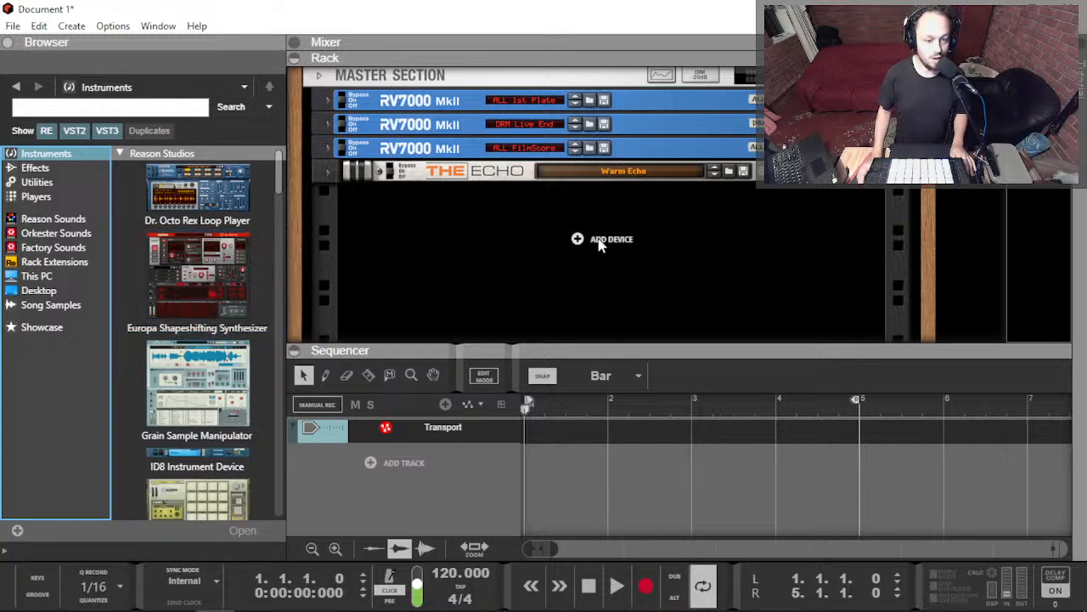
Step: Set the song tempo to 124 BPM
{"action": "left_click_drag", "start_coordinate": [441, 576], "coordinate": [443, 567]}
{"action": "double_click", "coordinate": [446, 573]}
{"action": "type", "text": "124"}
{"action": "key", "text": "Return"}
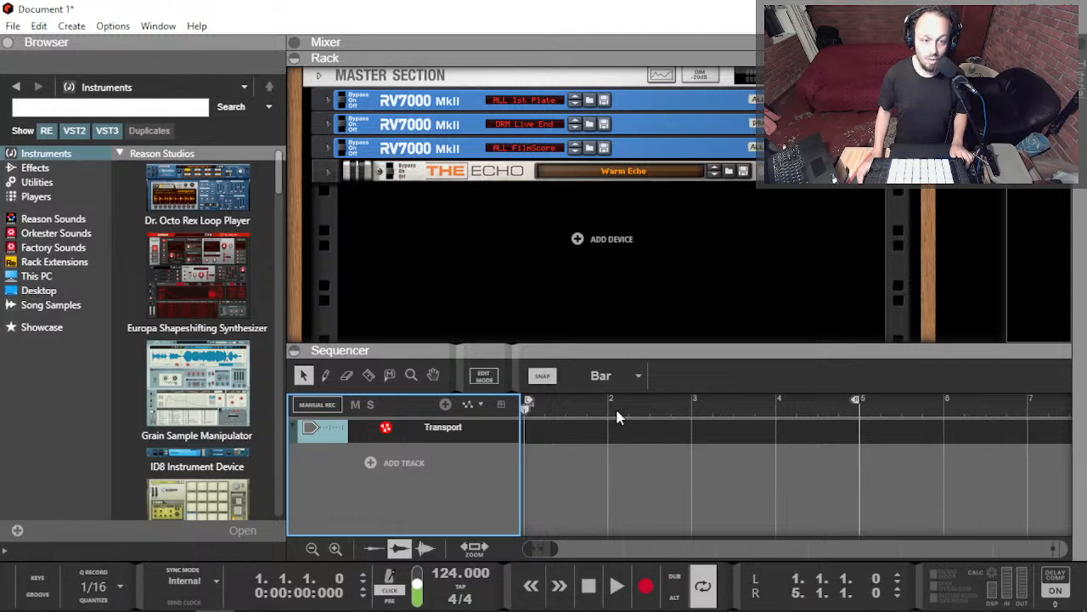
Step: Maximise the rack in place of the sequencer and look over the available instruments
{"action": "key", "text": "F7"}
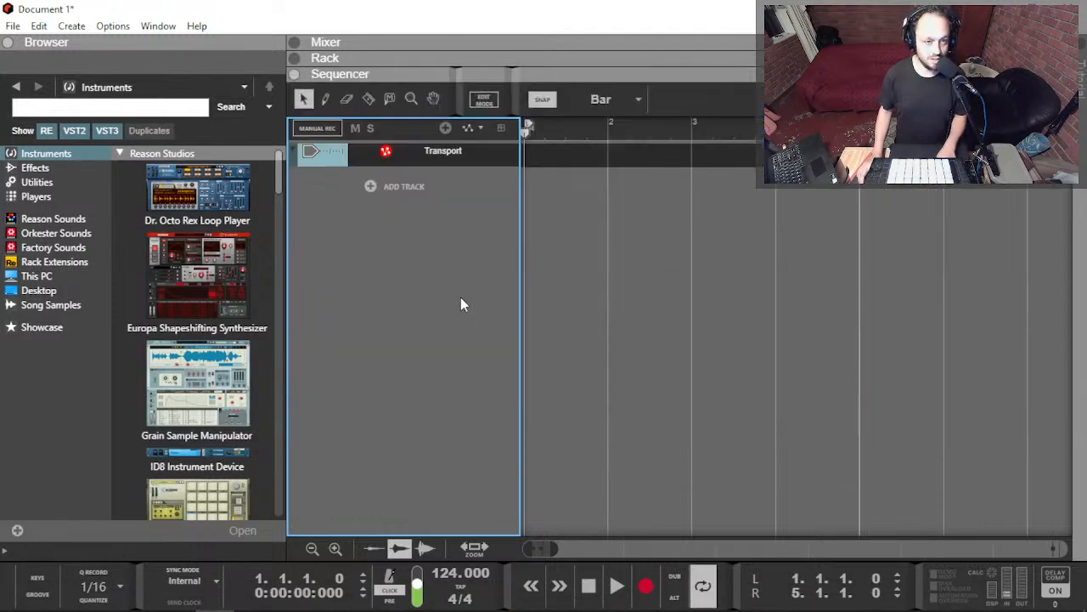
{"action": "key", "text": "F6"}
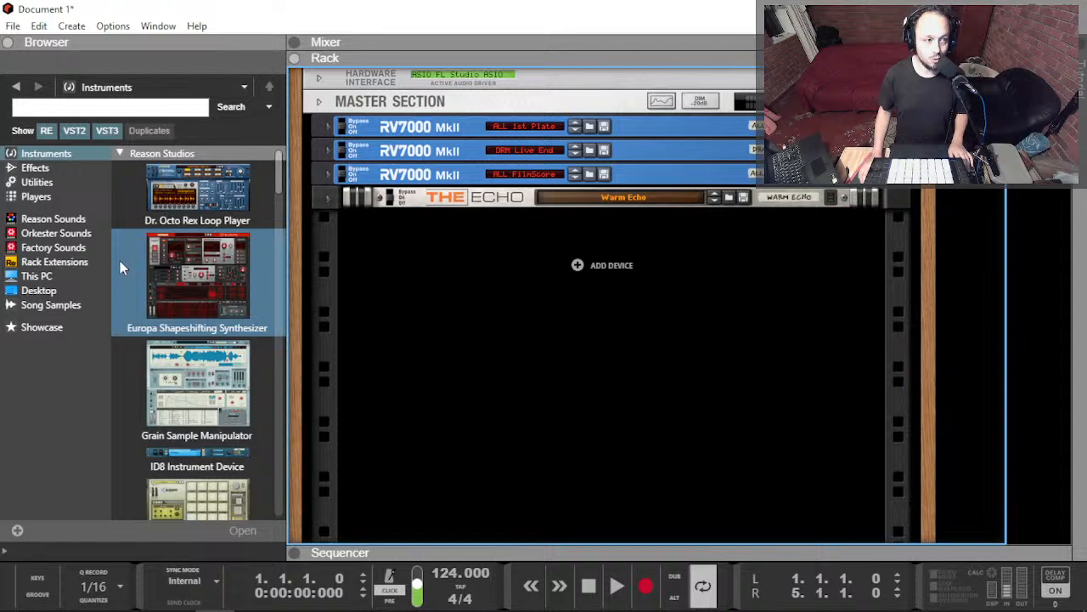
{"action": "scroll", "coordinate": [170, 247], "scroll_direction": "down", "scroll_amount": 2}
{"action": "scroll", "coordinate": [243, 352], "scroll_direction": "up", "scroll_amount": 2}
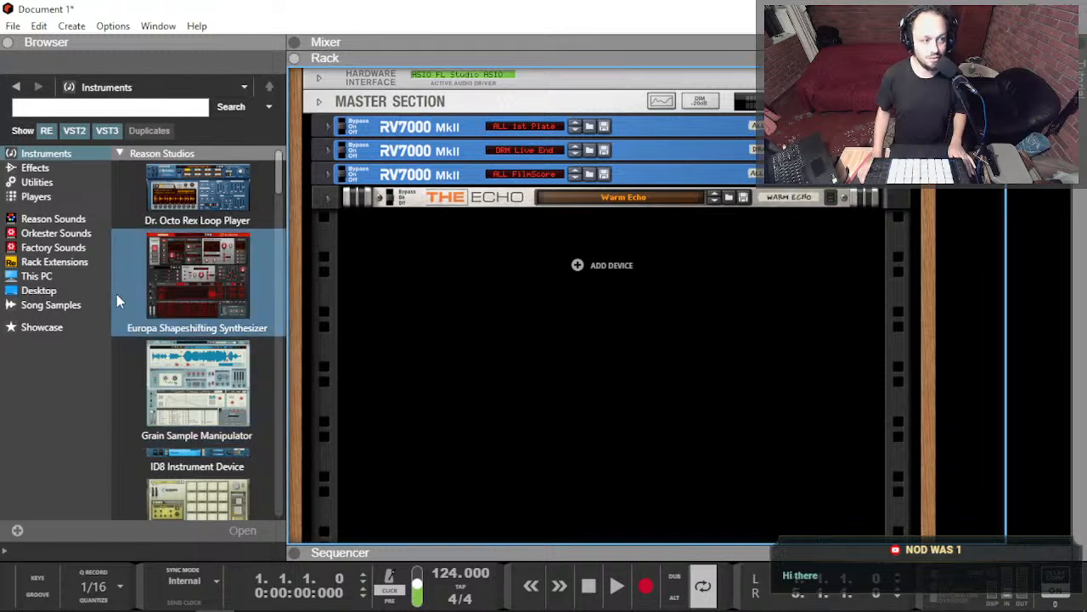
{"action": "scroll", "coordinate": [144, 301], "scroll_direction": "down", "scroll_amount": 2}
{"action": "scroll", "coordinate": [162, 306], "scroll_direction": "up", "scroll_amount": 2}
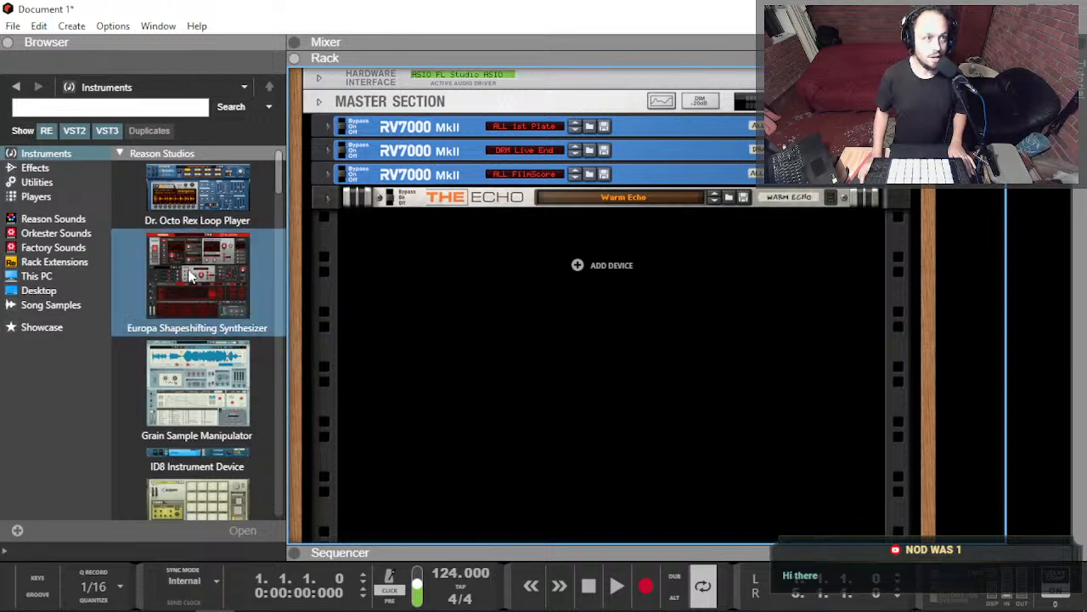
Step: Add a Europa Shapeshifting Synthesizer to the rack below The Echo and reset the device to its initial patch
{"action": "left_click", "coordinate": [191, 272]}
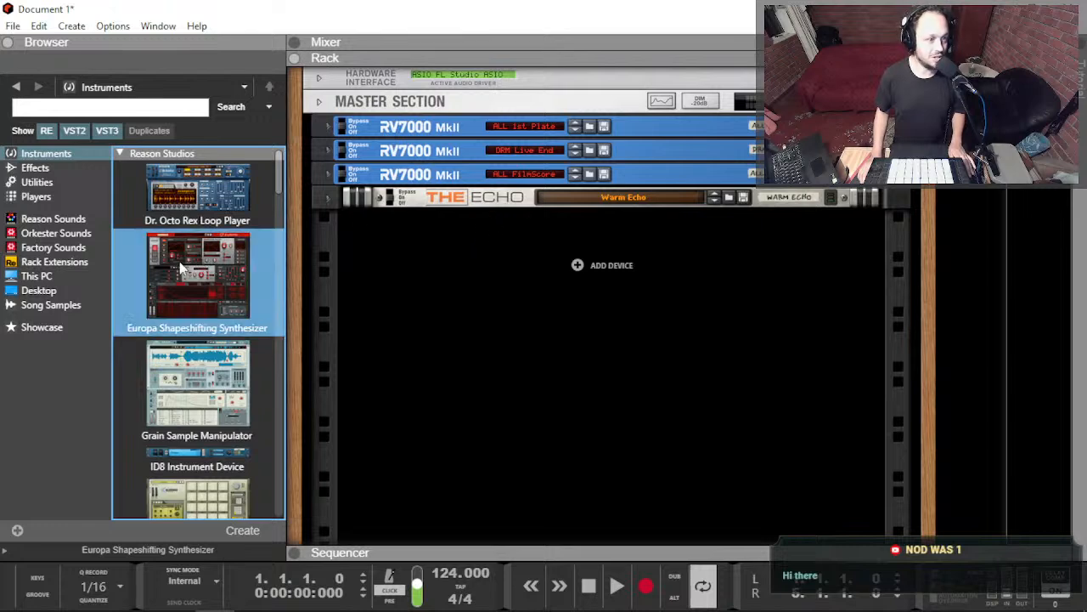
{"action": "left_click_drag", "start_coordinate": [187, 269], "coordinate": [397, 310]}
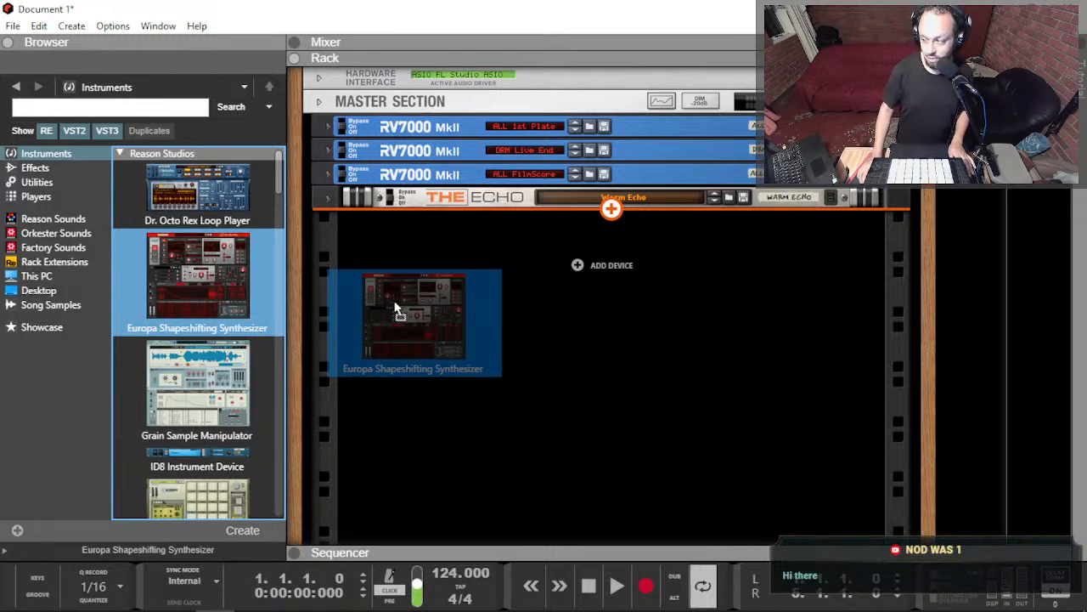
{"action": "left_click_drag", "start_coordinate": [397, 310], "coordinate": [398, 311]}
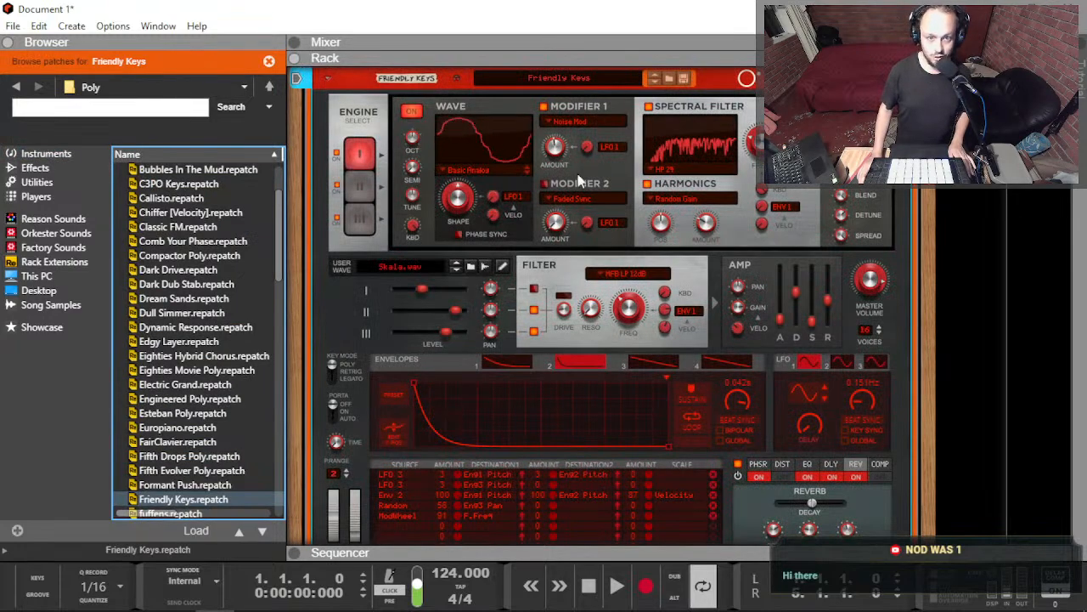
{"action": "right_click", "coordinate": [571, 138]}
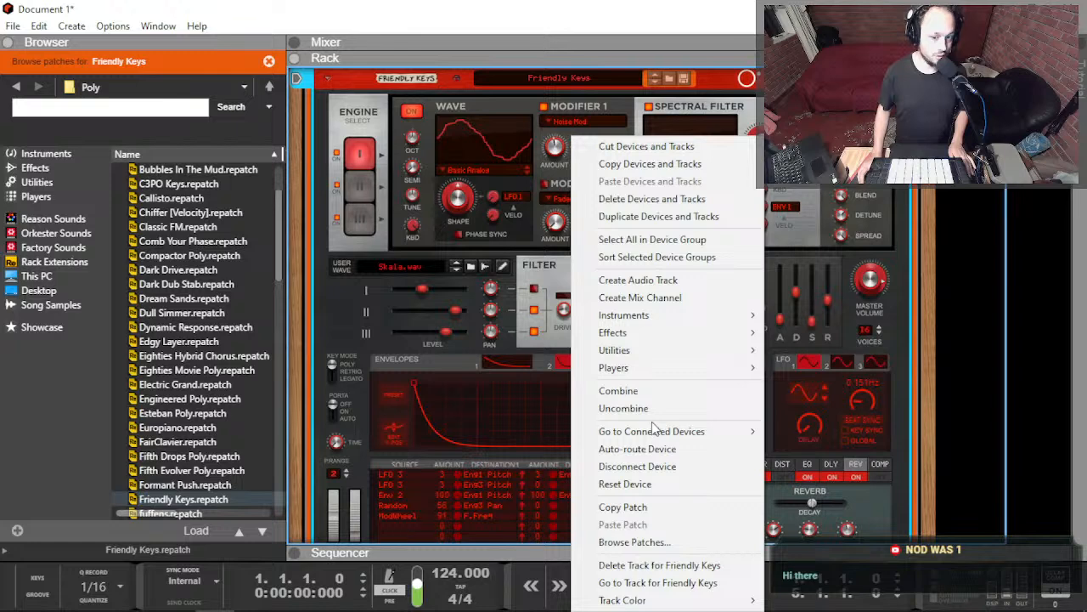
{"action": "left_click", "coordinate": [667, 483]}
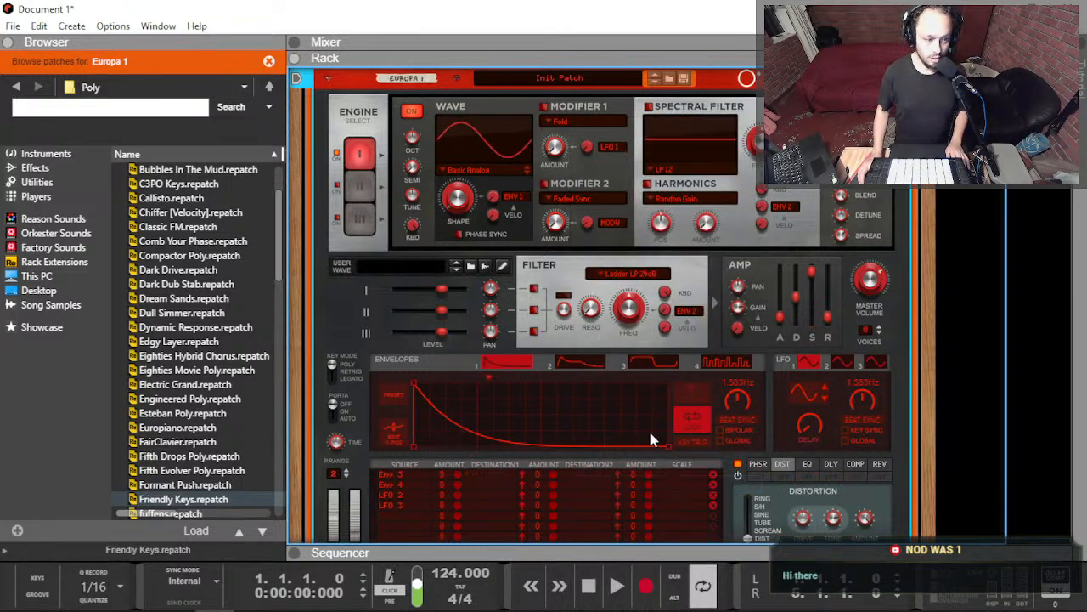
Step: Examine Europa's whole panel, from the engine and wave section to the envelopes, modulation matrix and effects
{"action": "scroll", "coordinate": [660, 445], "scroll_direction": "down", "scroll_amount": 3}
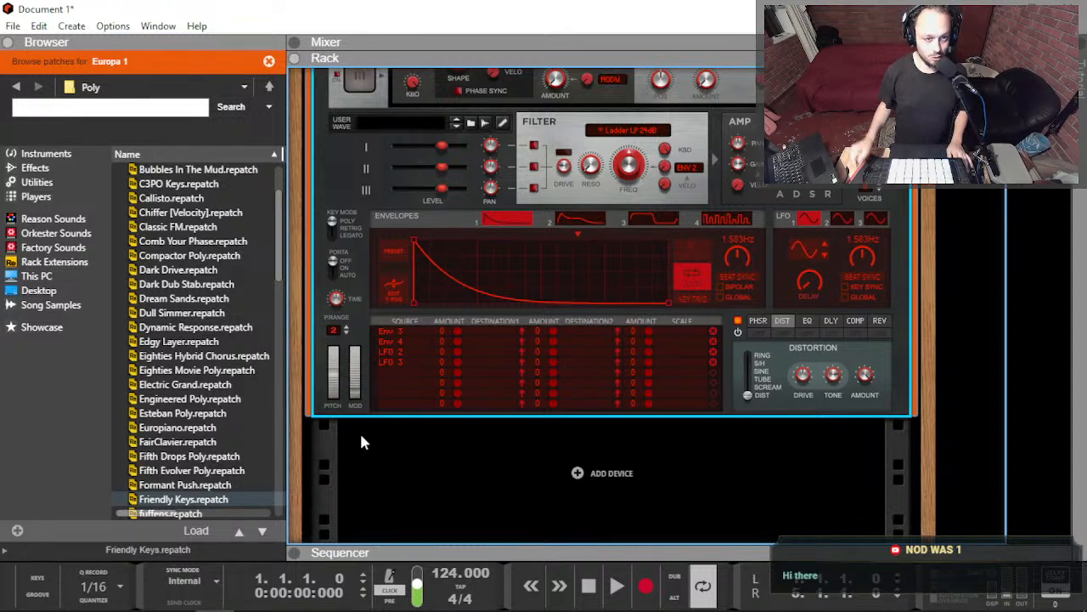
{"action": "scroll", "coordinate": [514, 243], "scroll_direction": "down", "scroll_amount": 1}
{"action": "scroll", "coordinate": [509, 242], "scroll_direction": "up", "scroll_amount": 2}
{"action": "scroll", "coordinate": [486, 197], "scroll_direction": "up", "scroll_amount": 3}
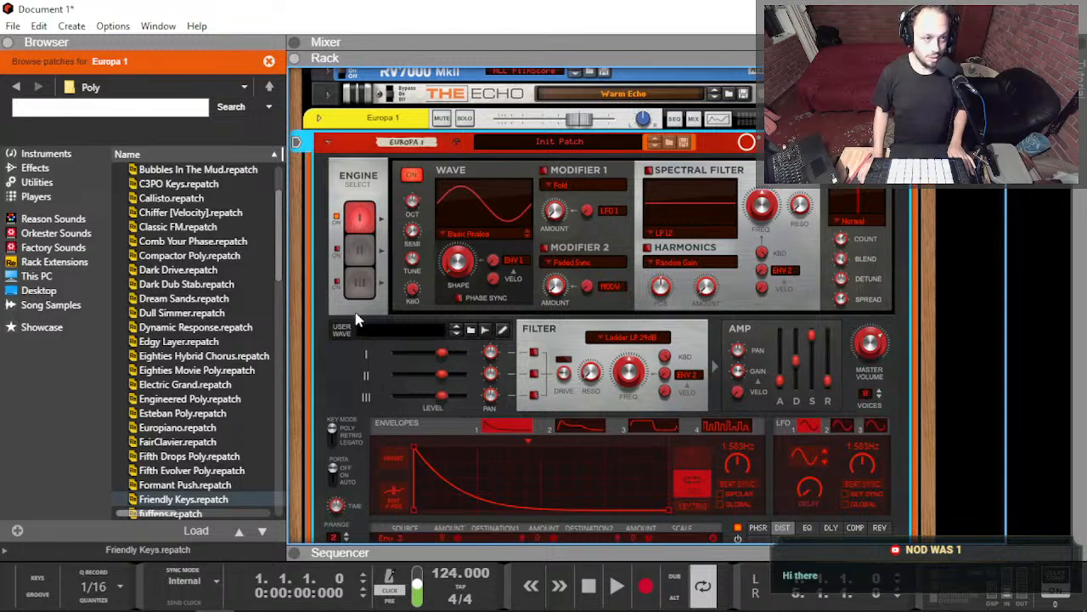
{"action": "scroll", "coordinate": [370, 285], "scroll_direction": "down", "scroll_amount": 2}
{"action": "scroll", "coordinate": [374, 289], "scroll_direction": "up", "scroll_amount": 2}
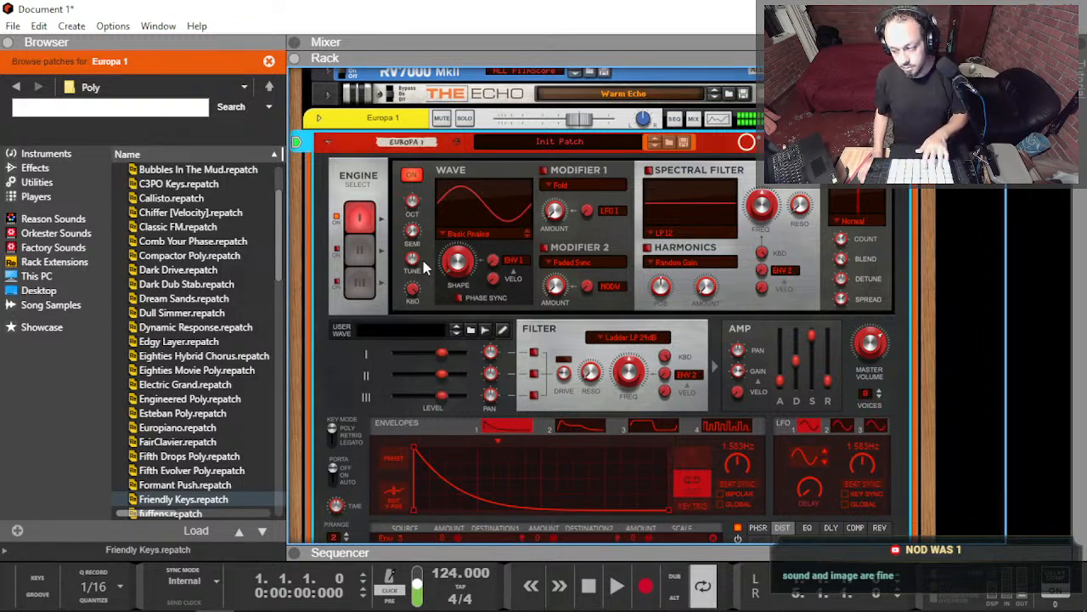
{"action": "scroll", "coordinate": [442, 271], "scroll_direction": "down", "scroll_amount": 4}
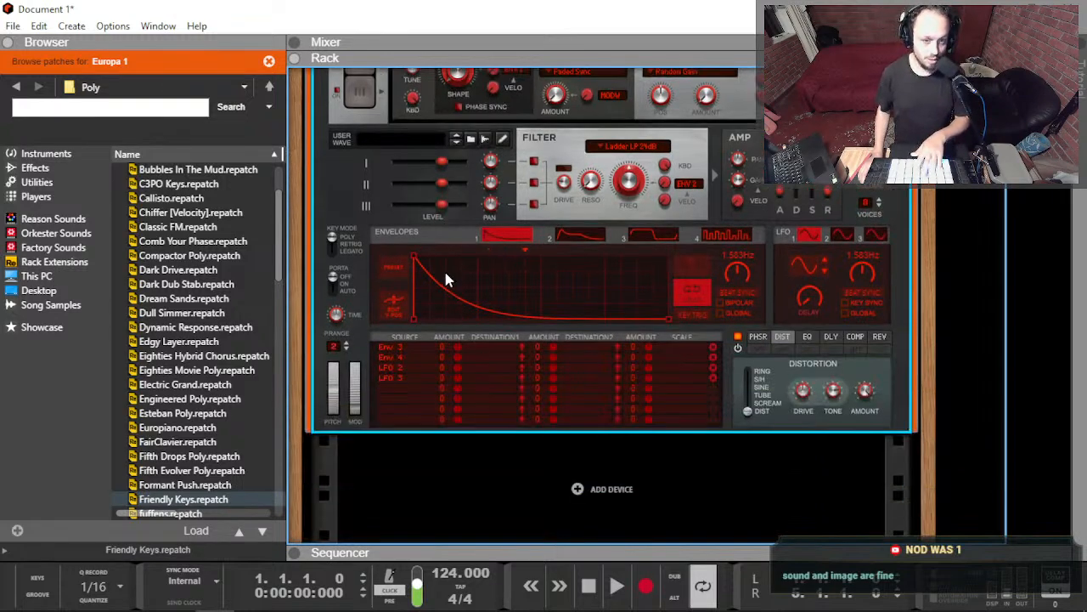
{"action": "scroll", "coordinate": [446, 277], "scroll_direction": "up", "scroll_amount": 4}
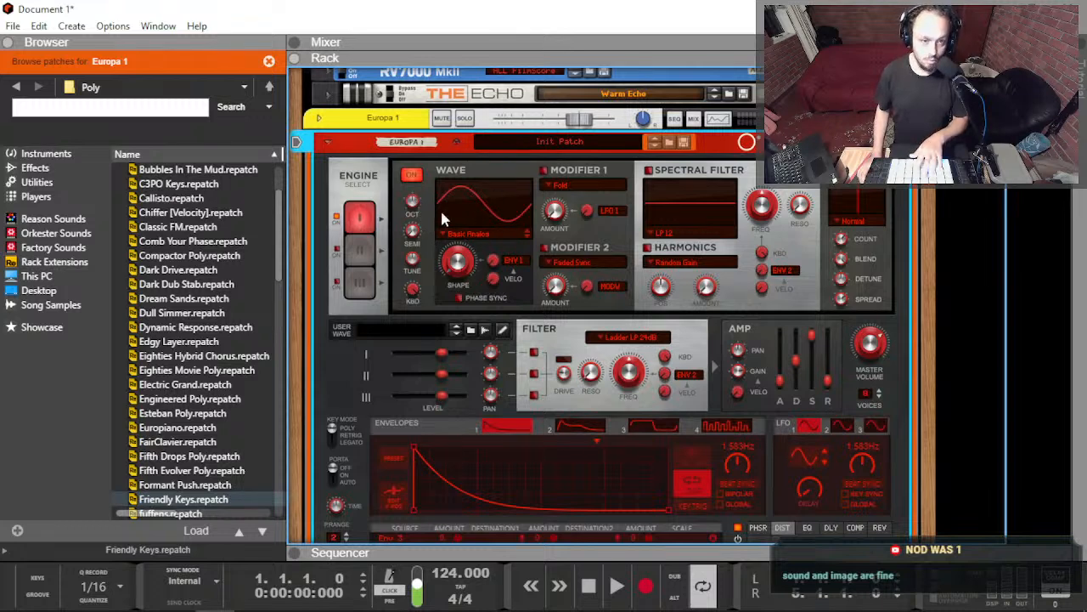
{"action": "scroll", "coordinate": [587, 247], "scroll_direction": "down", "scroll_amount": 2}
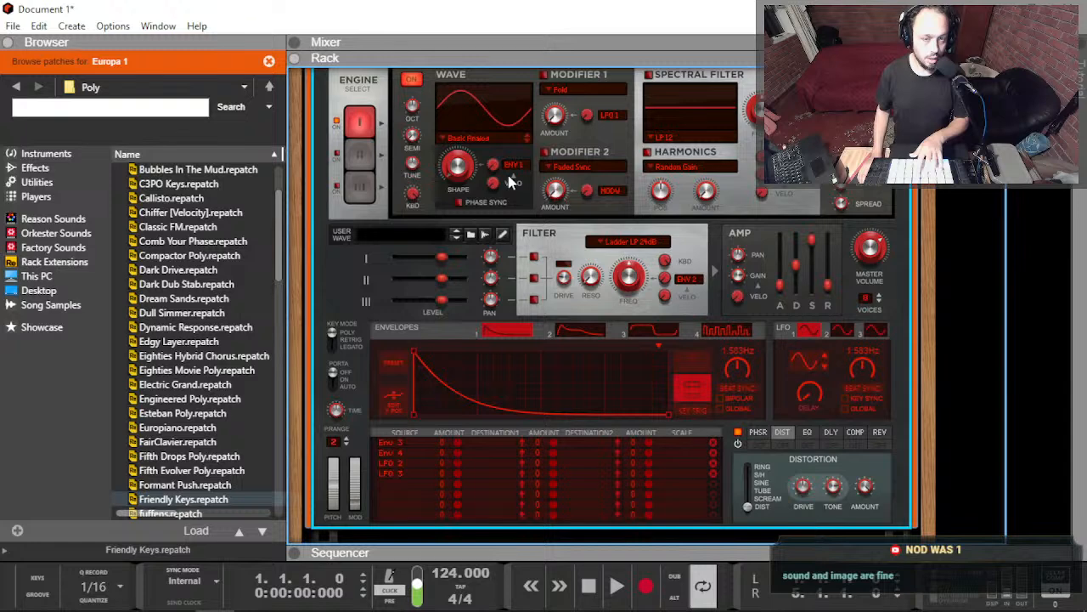
{"action": "scroll", "coordinate": [502, 183], "scroll_direction": "up", "scroll_amount": 3}
{"action": "scroll", "coordinate": [474, 208], "scroll_direction": "down", "scroll_amount": 1}
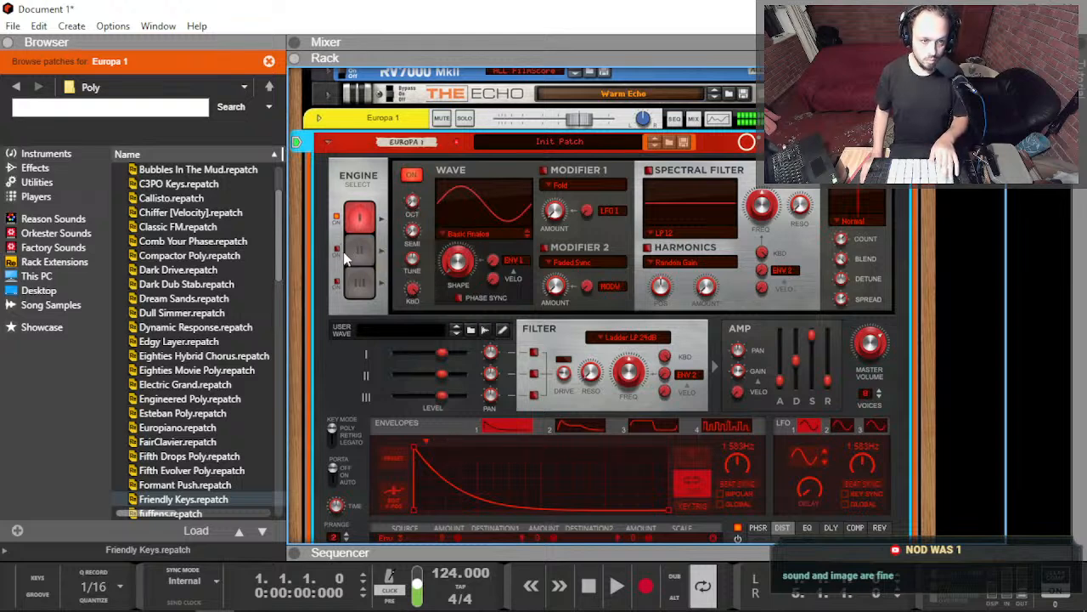
Step: Turn on Modifier 1 for engine I, keeping the Fold type, and try out its amount
{"action": "left_click", "coordinate": [590, 189]}
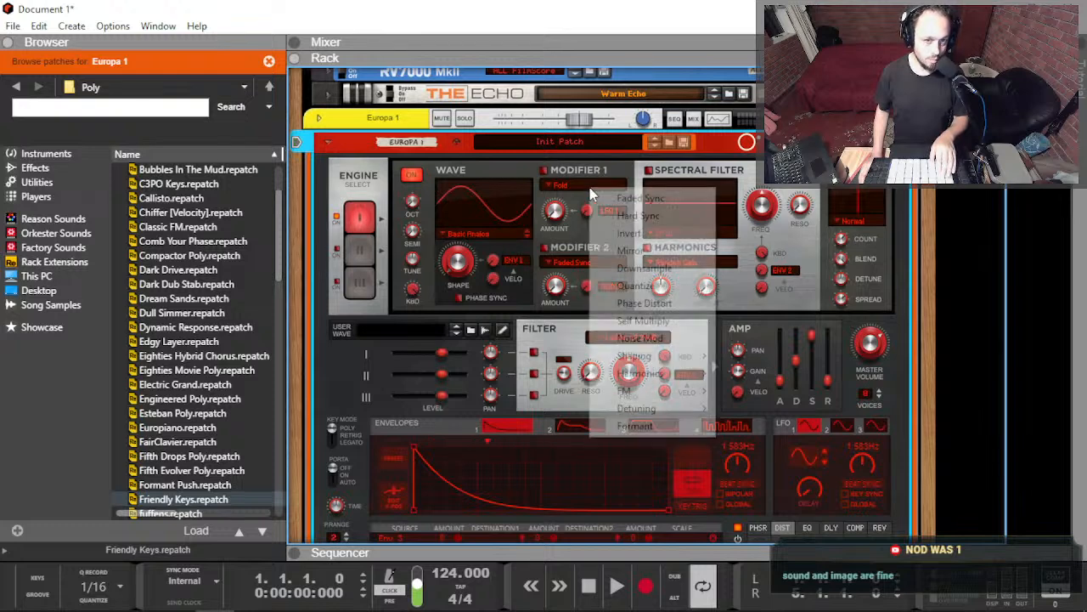
{"action": "left_click", "coordinate": [544, 172]}
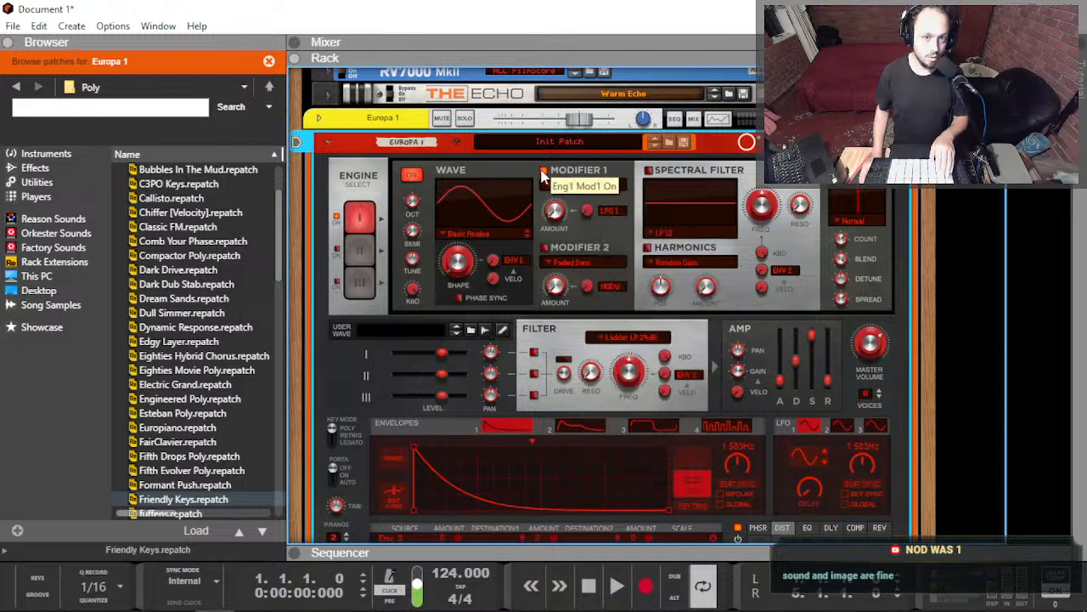
{"action": "mouse_move", "coordinate": [557, 217]}
{"action": "left_mouse_down"}
{"action": "mouse_move", "coordinate": [558, 188]}
{"action": "mouse_move", "coordinate": [553, 231]}
{"action": "left_mouse_up"}
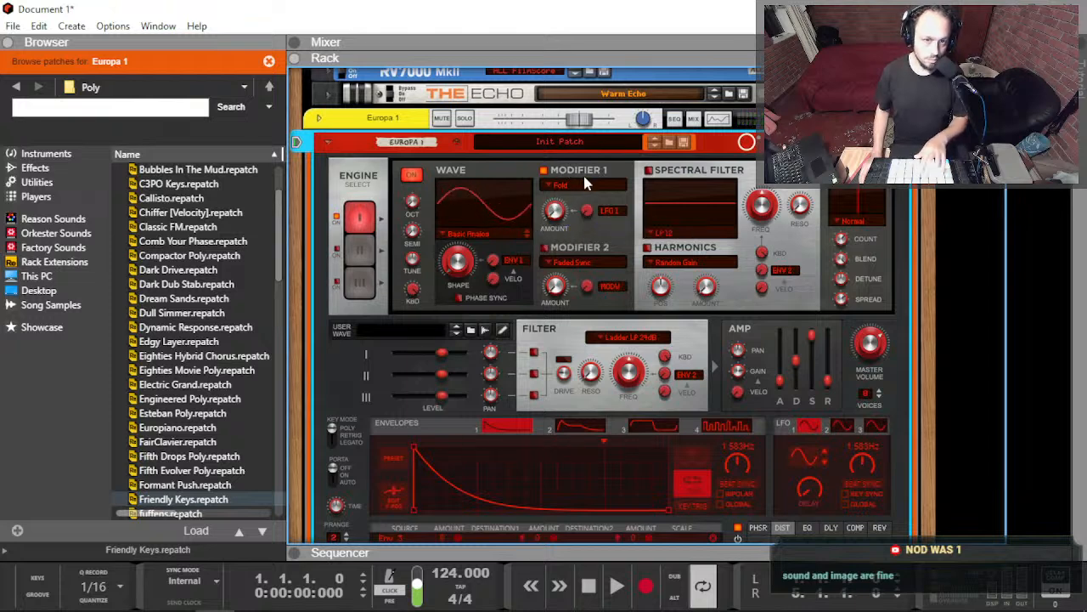
{"action": "left_click", "coordinate": [585, 180]}
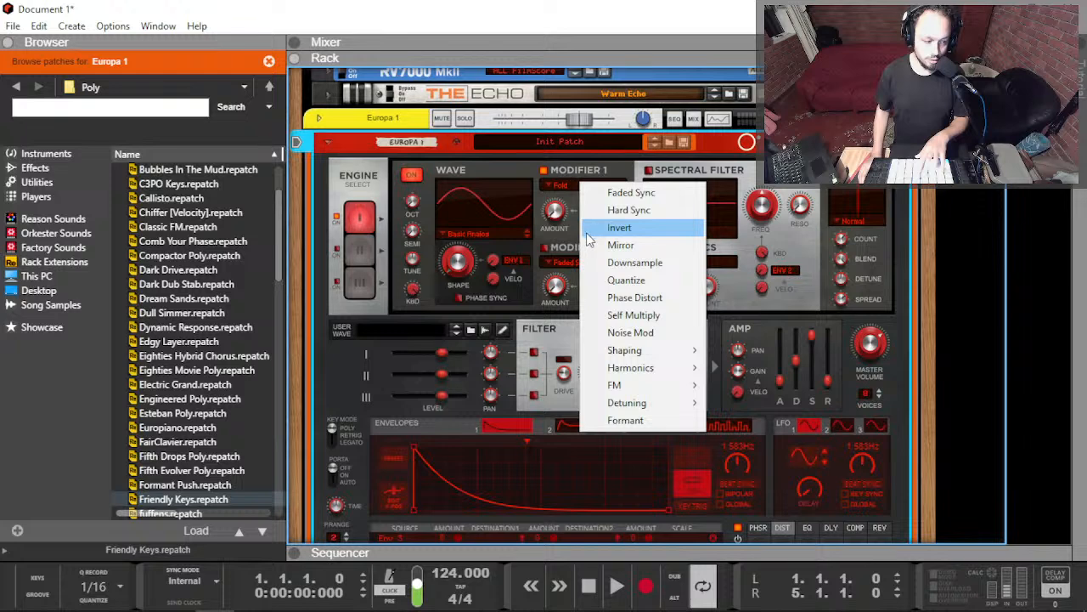
{"action": "left_click", "coordinate": [355, 257]}
{"action": "left_click", "coordinate": [359, 291]}
{"action": "left_click", "coordinate": [354, 264]}
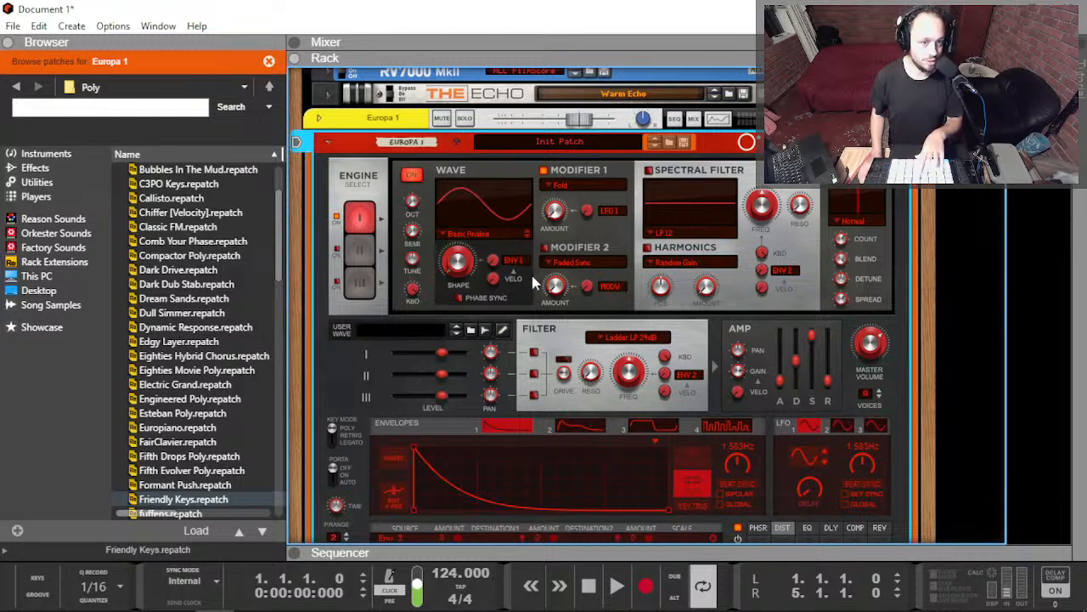
Step: Review Europa's layout again, from its mix channel and engine selector to the modulation matrix and distortion section
{"action": "scroll", "coordinate": [733, 255], "scroll_direction": "down", "scroll_amount": 2}
{"action": "scroll", "coordinate": [732, 255], "scroll_direction": "up", "scroll_amount": 1}
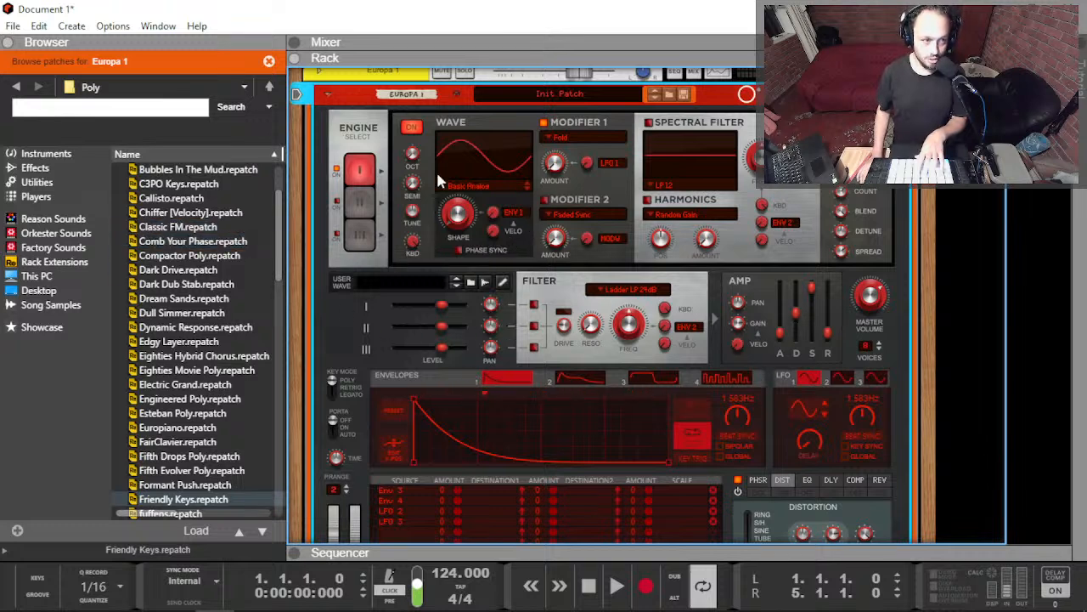
{"action": "scroll", "coordinate": [463, 222], "scroll_direction": "up", "scroll_amount": 1}
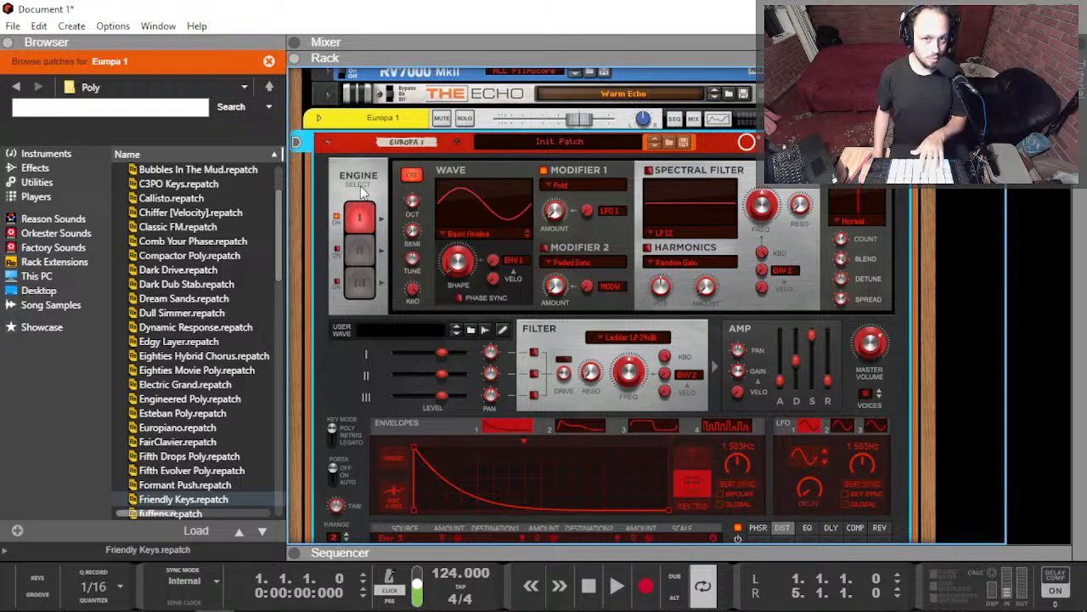
{"action": "scroll", "coordinate": [381, 136], "scroll_direction": "up", "scroll_amount": 3}
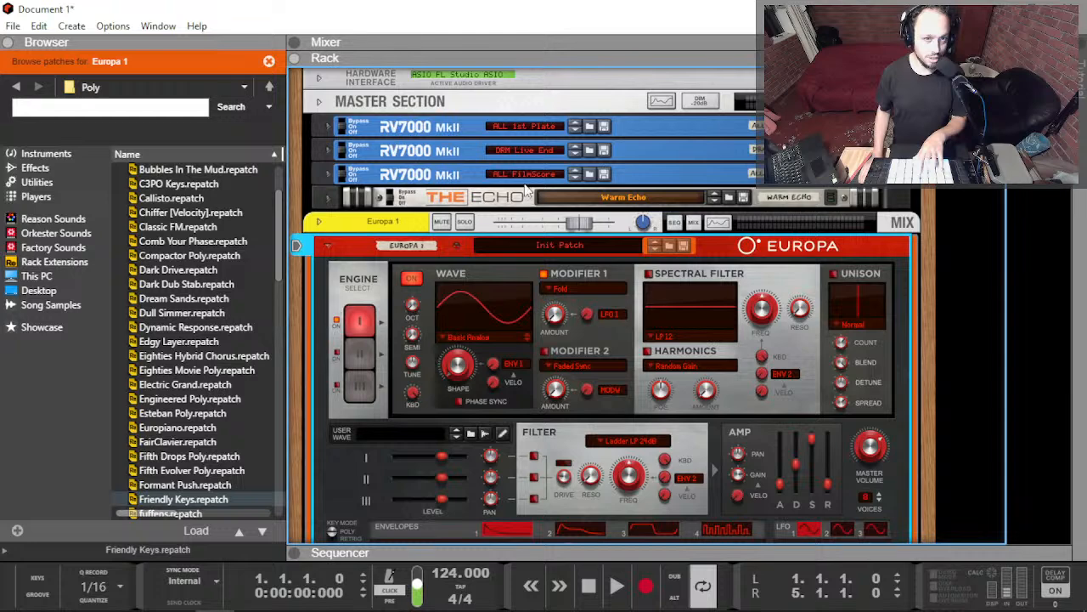
{"action": "scroll", "coordinate": [612, 211], "scroll_direction": "down", "scroll_amount": 7}
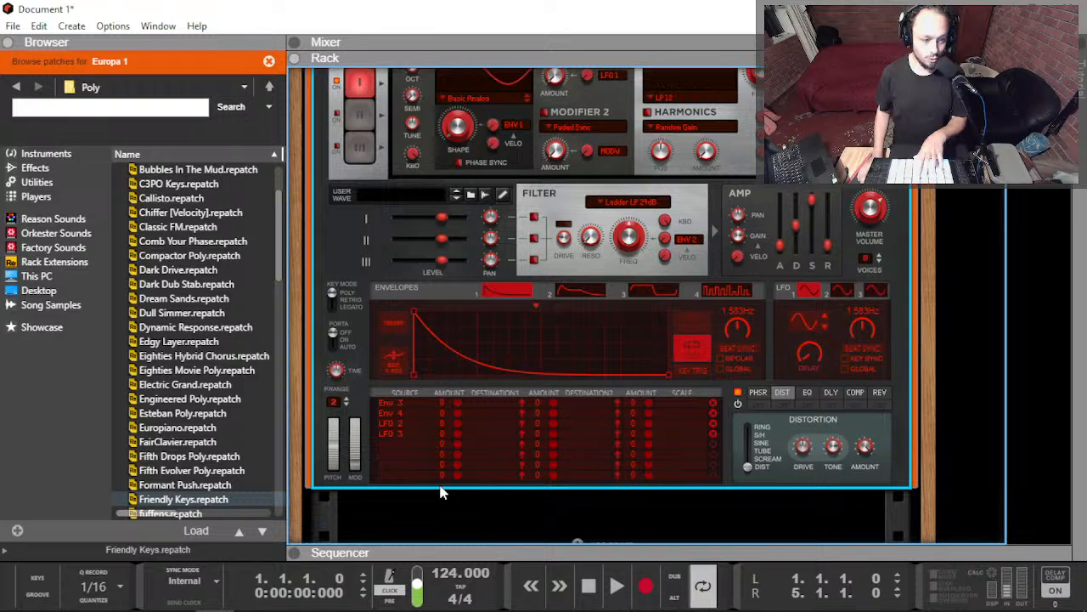
{"action": "scroll", "coordinate": [440, 484], "scroll_direction": "down", "scroll_amount": 2}
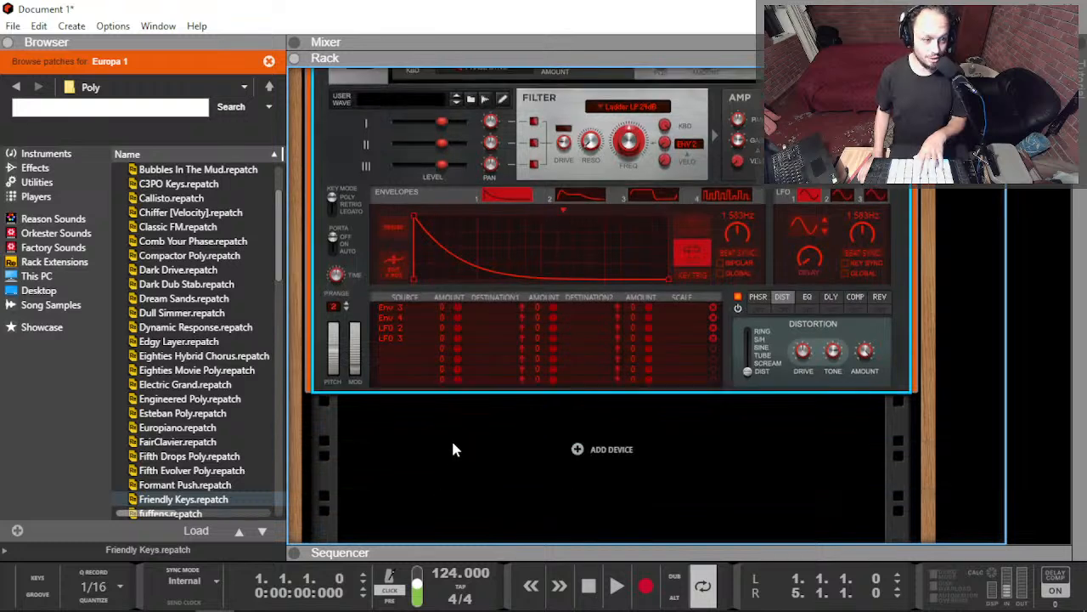
{"action": "scroll", "coordinate": [415, 463], "scroll_direction": "up", "scroll_amount": 2}
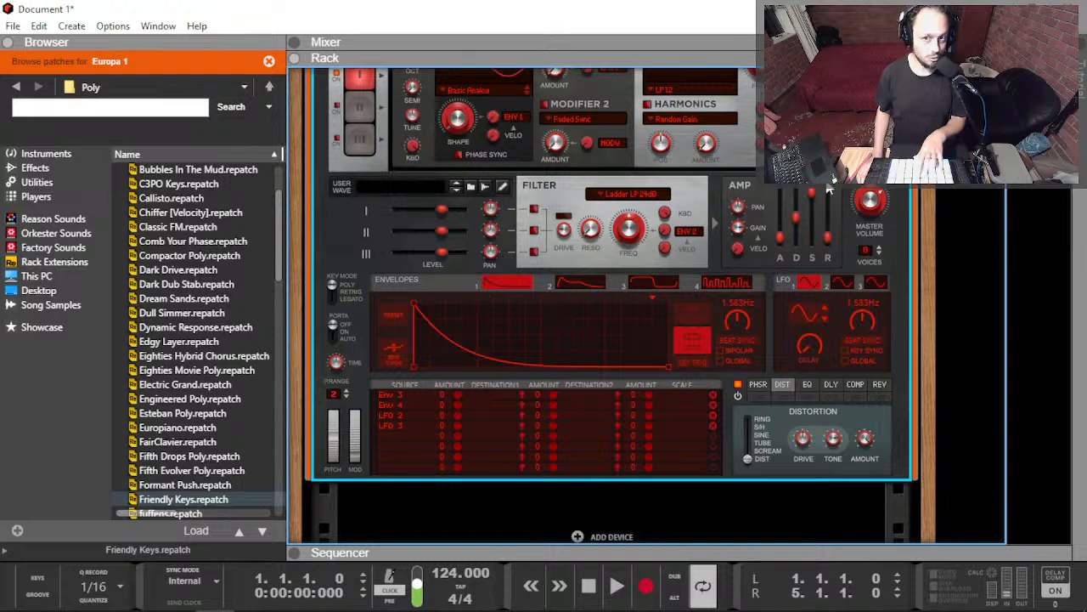
{"action": "scroll", "coordinate": [714, 289], "scroll_direction": "up", "scroll_amount": 4}
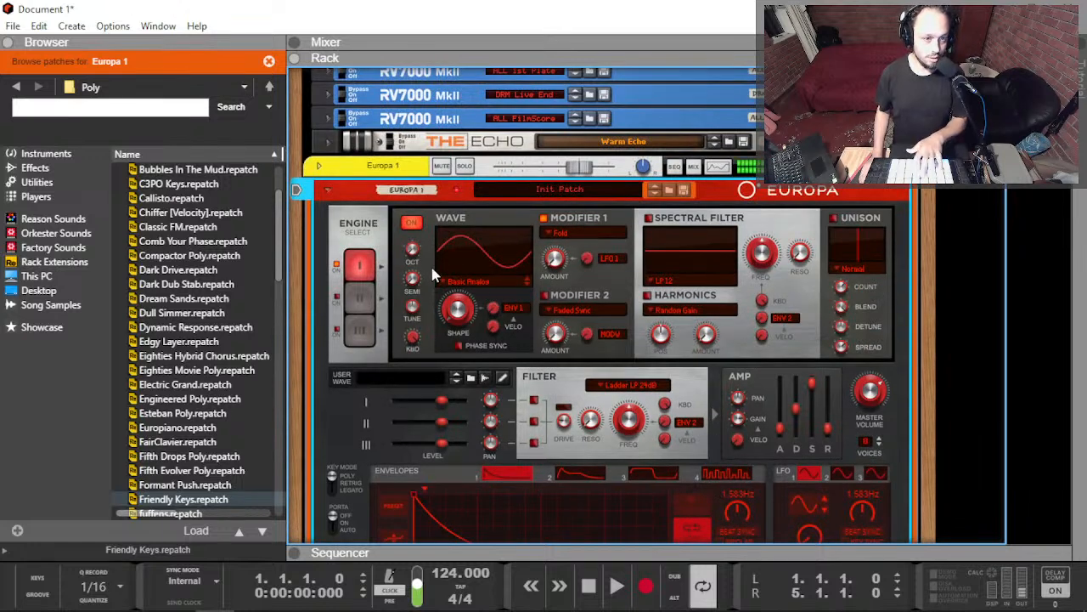
Step: Switch off engine I, then turn on engine II and select it for editing
{"action": "left_click", "coordinate": [359, 299]}
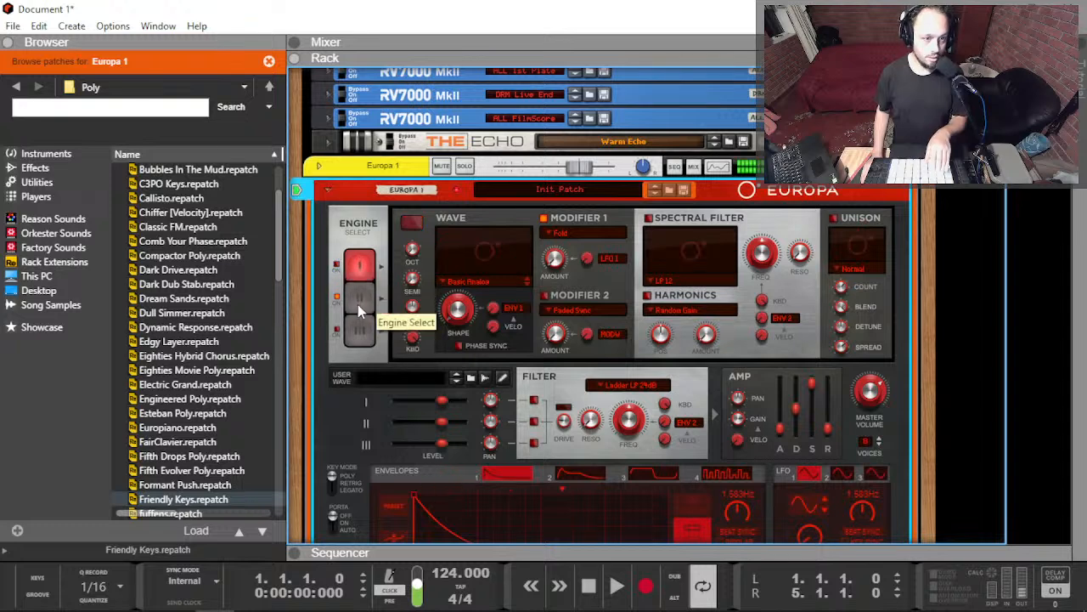
{"action": "left_click", "coordinate": [501, 280]}
{"action": "left_click", "coordinate": [497, 287]}
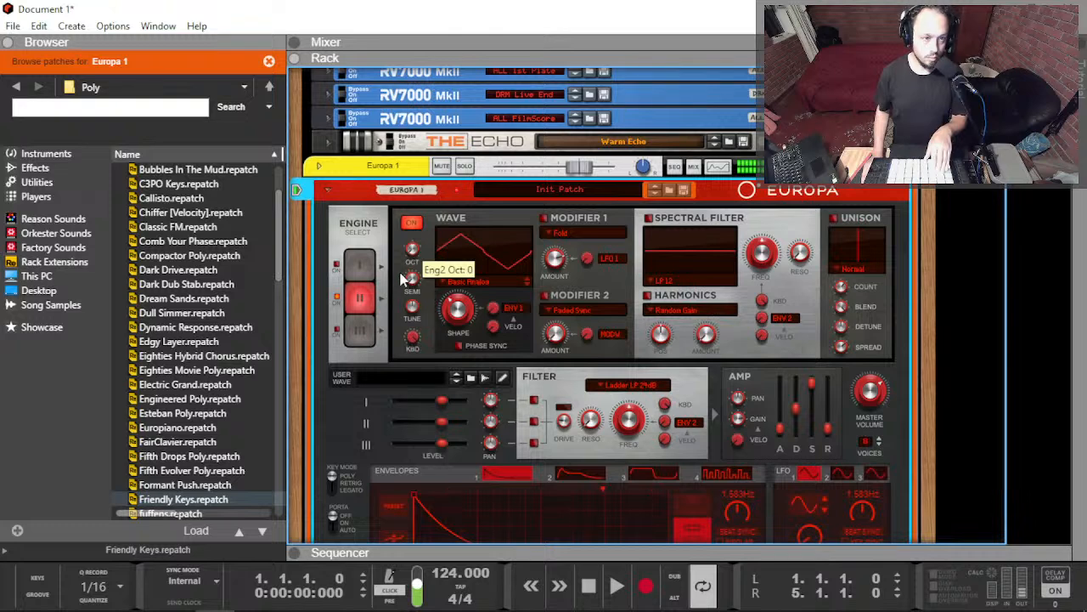
Step: Turn on engine II's spectral filter, set its type to HP 24, and compare the sound with the filter off and on
{"action": "left_click", "coordinate": [648, 218]}
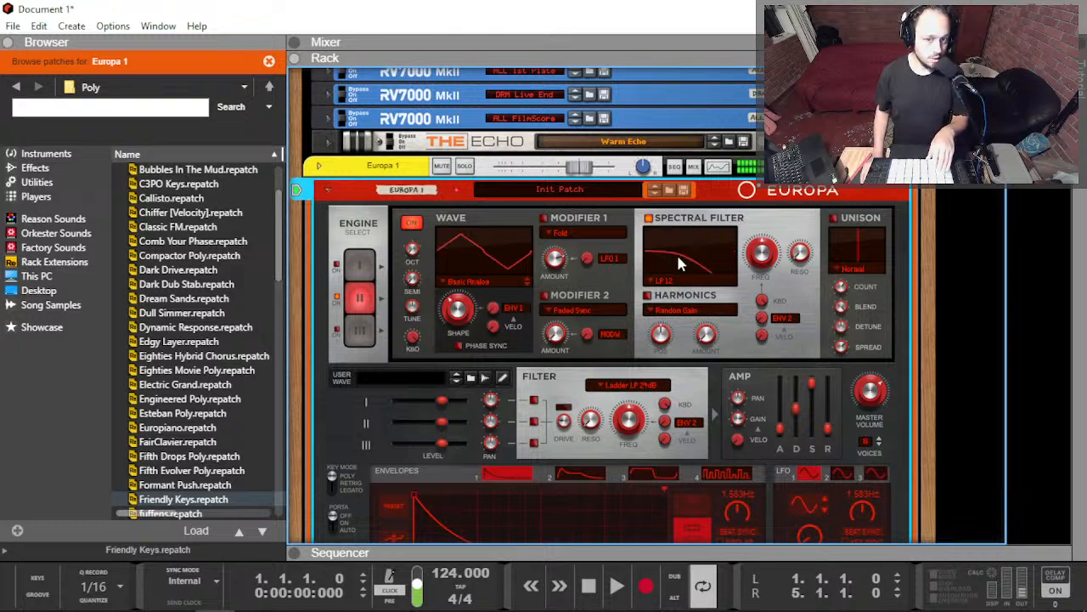
{"action": "left_click", "coordinate": [664, 280]}
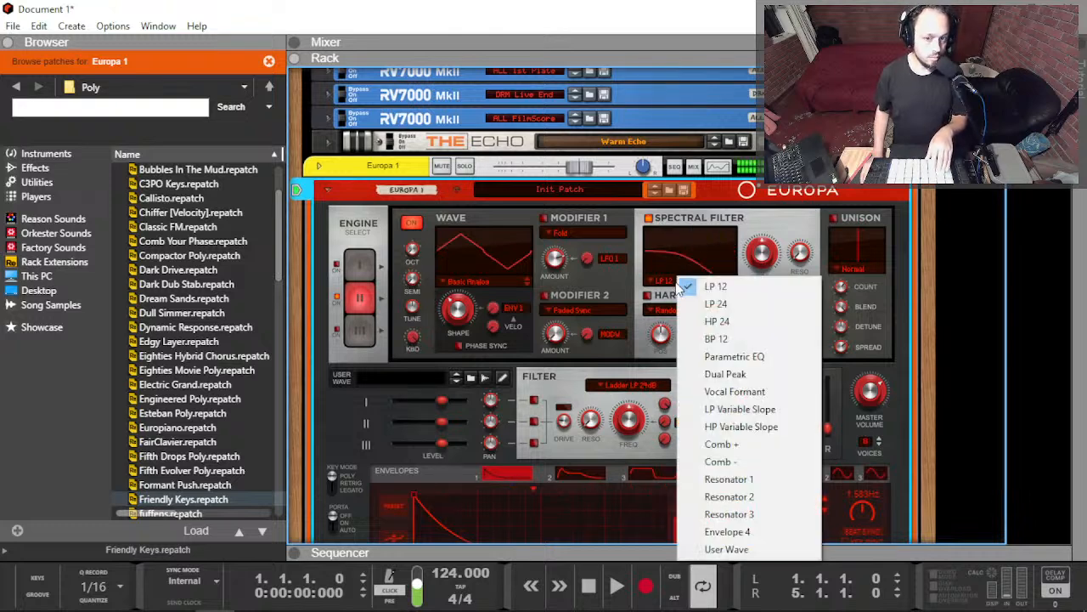
{"action": "left_click", "coordinate": [736, 328]}
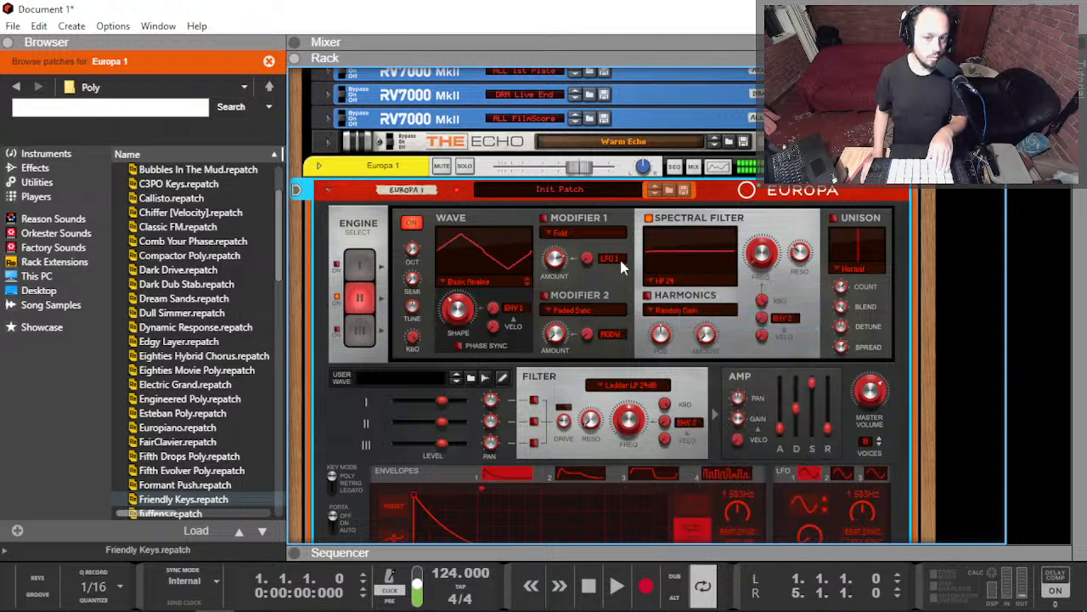
{"action": "left_click", "coordinate": [648, 219]}
{"action": "left_click", "coordinate": [648, 219]}
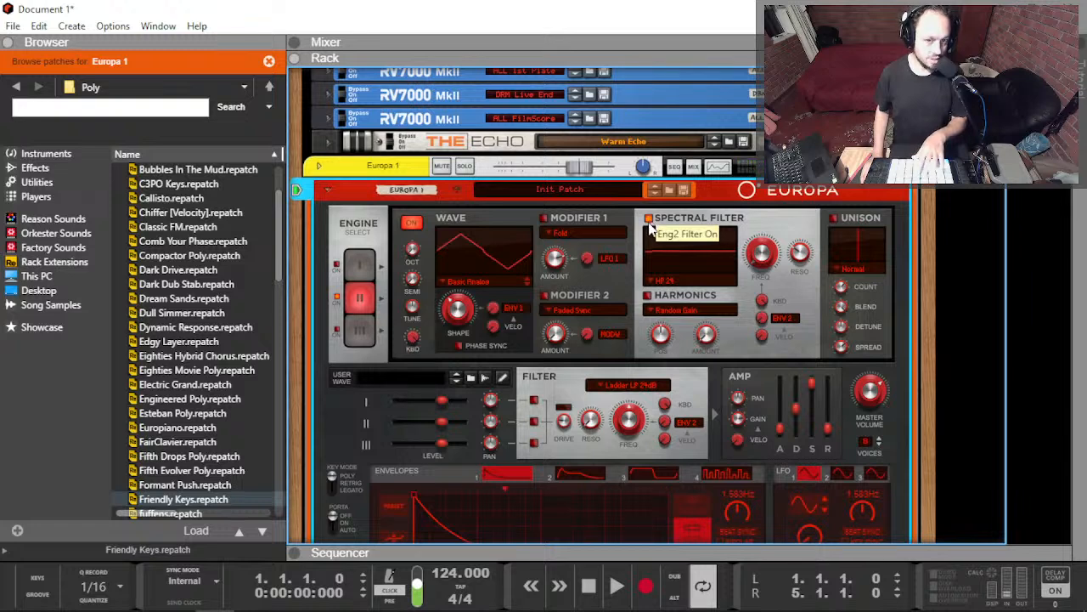
Step: Switch engine I back on, select it for editing, and set its Modifier 1 to FM Ratio 1:1
{"action": "left_click", "coordinate": [337, 267]}
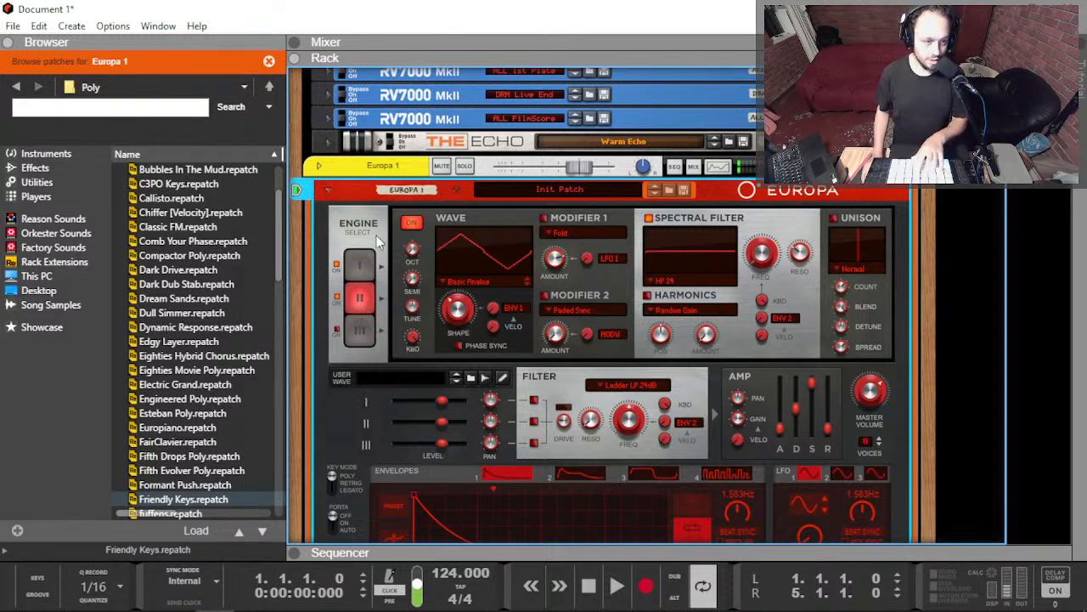
{"action": "left_click", "coordinate": [359, 265]}
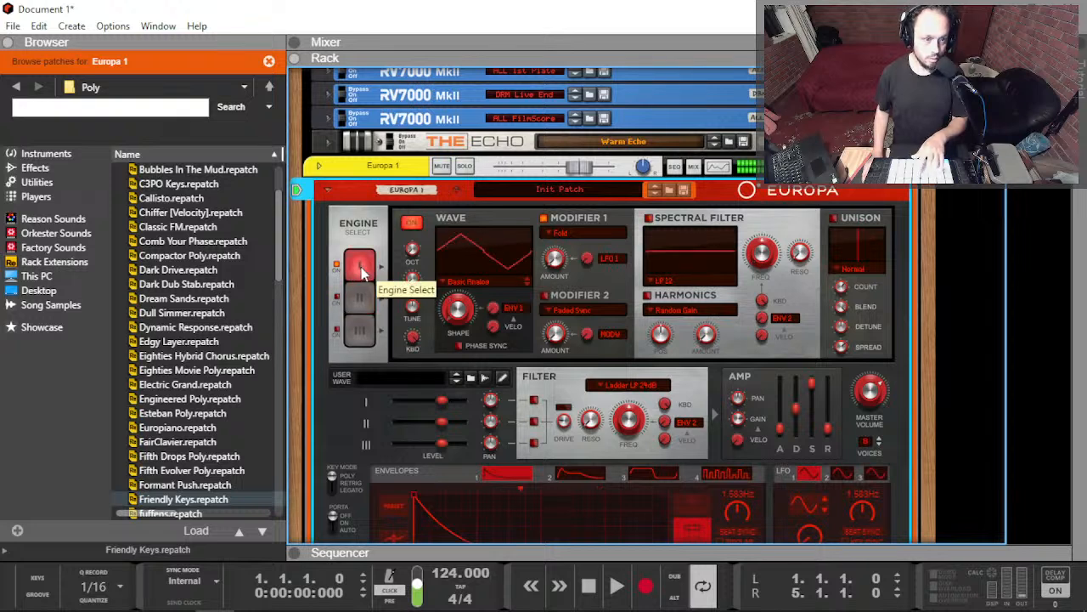
{"action": "left_click", "coordinate": [562, 236]}
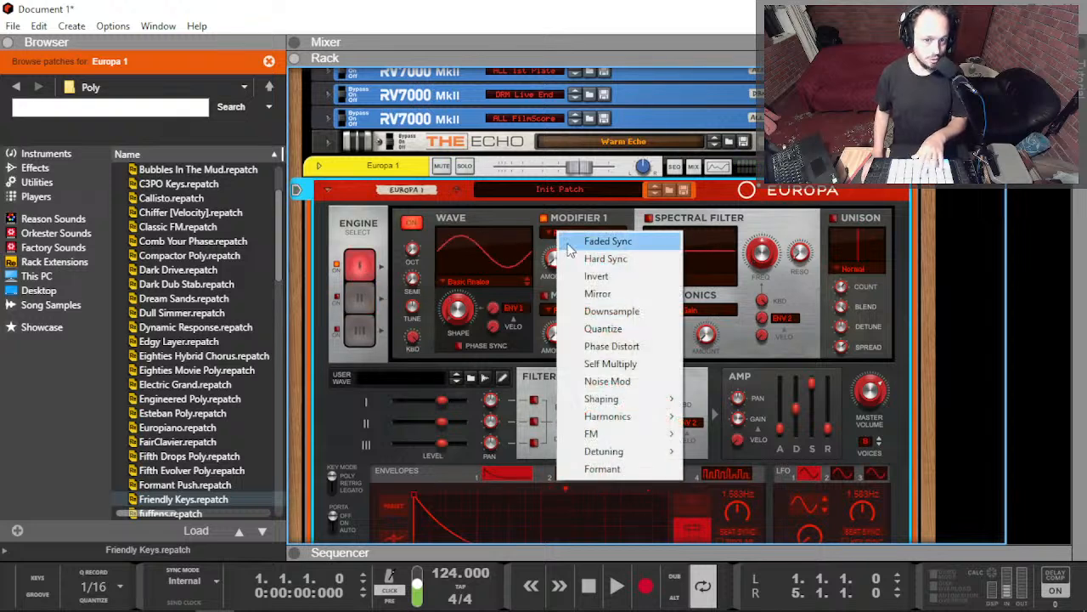
{"action": "mouse_move", "coordinate": [652, 393]}
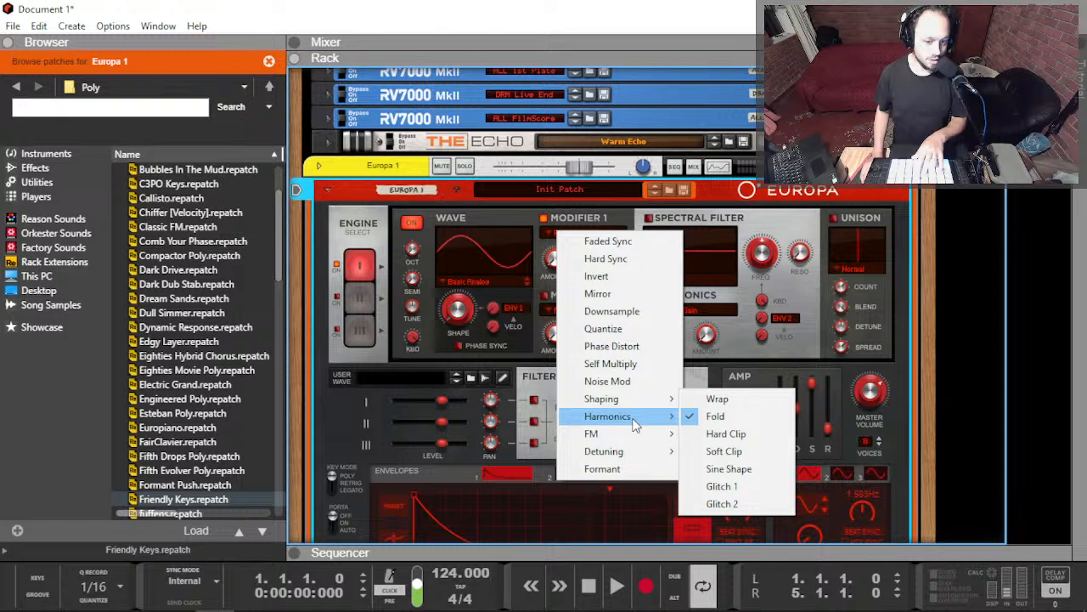
{"action": "mouse_move", "coordinate": [627, 433]}
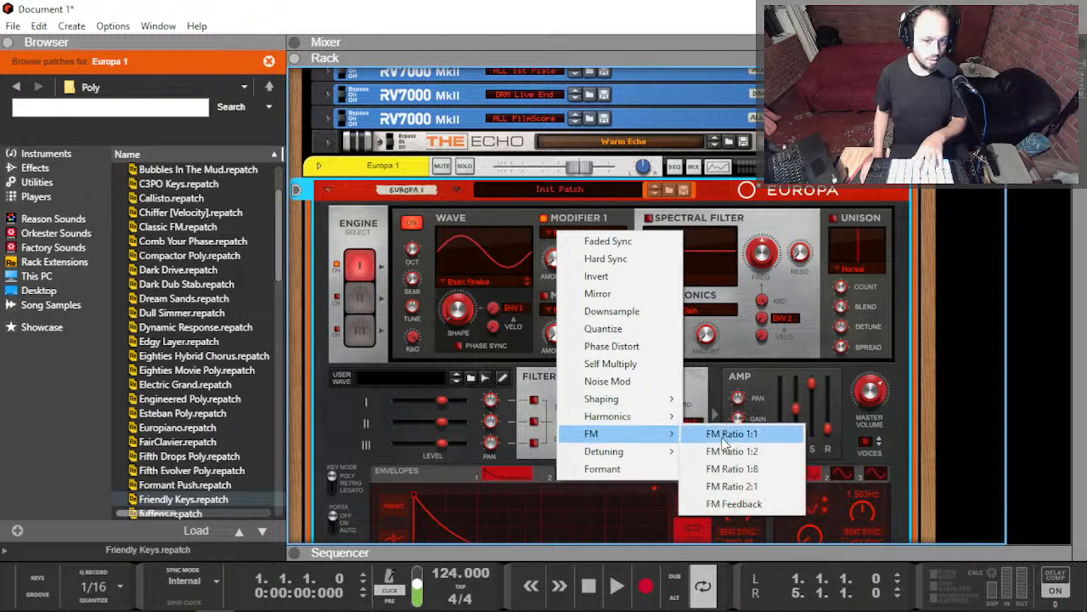
{"action": "left_click", "coordinate": [723, 435]}
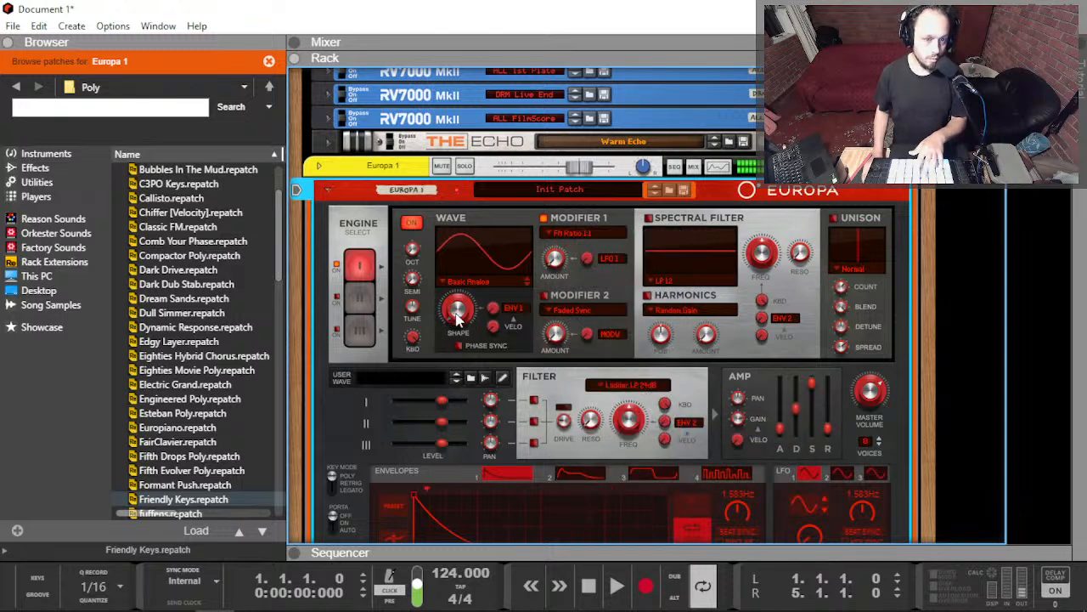
Step: Try out engine I's wave shape and FM amount, and briefly bring in engine II
{"action": "mouse_move", "coordinate": [463, 313]}
{"action": "left_click_drag", "start_coordinate": [467, 308], "coordinate": [467, 310]}
{"action": "mouse_move", "coordinate": [558, 266]}
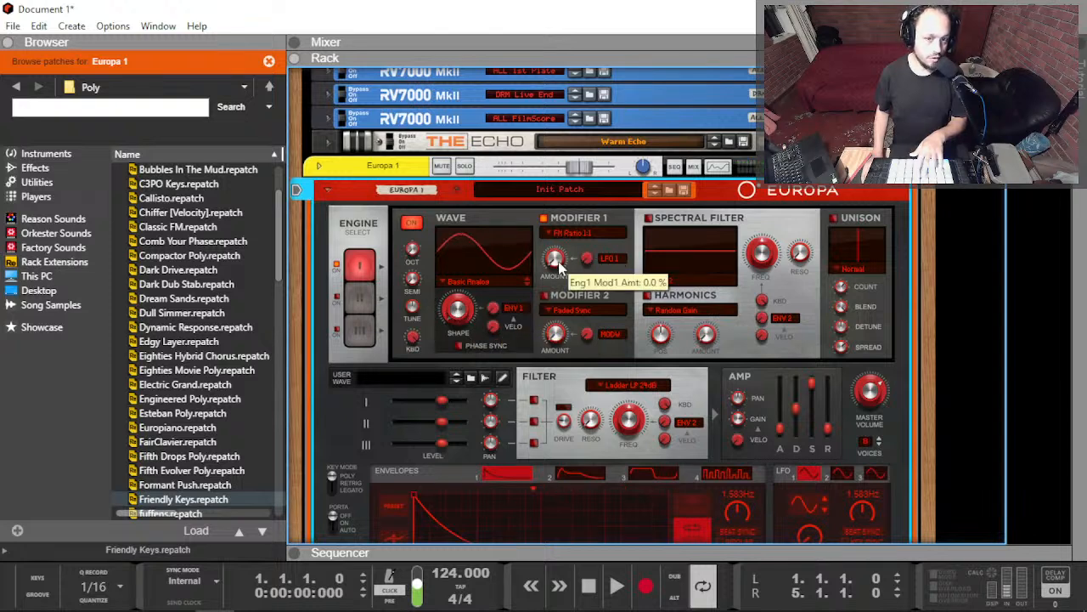
{"action": "left_click_drag", "start_coordinate": [558, 266], "coordinate": [563, 257]}
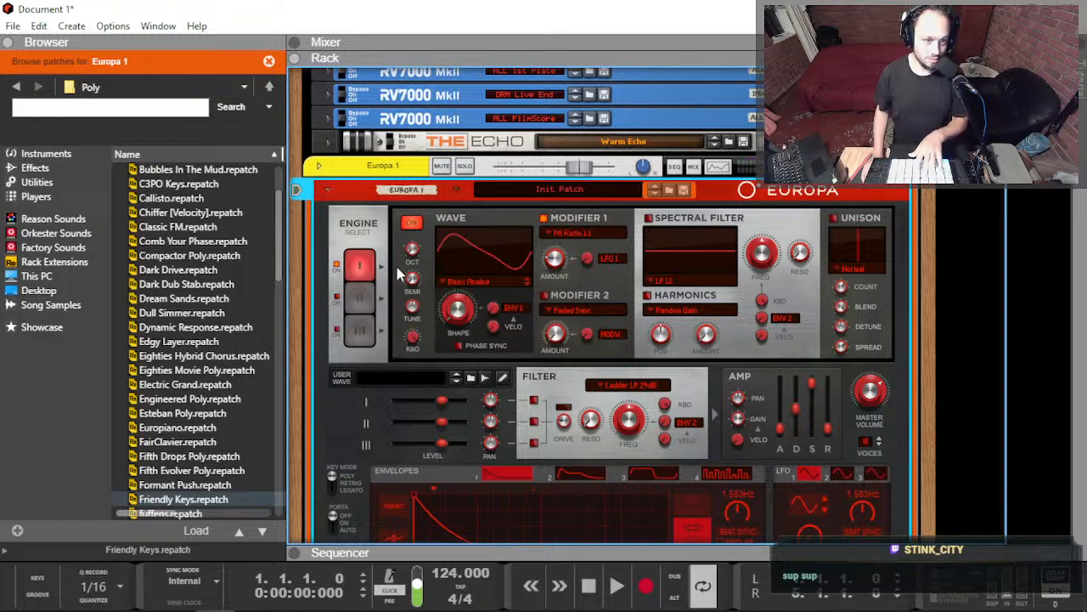
{"action": "left_click", "coordinate": [338, 299]}
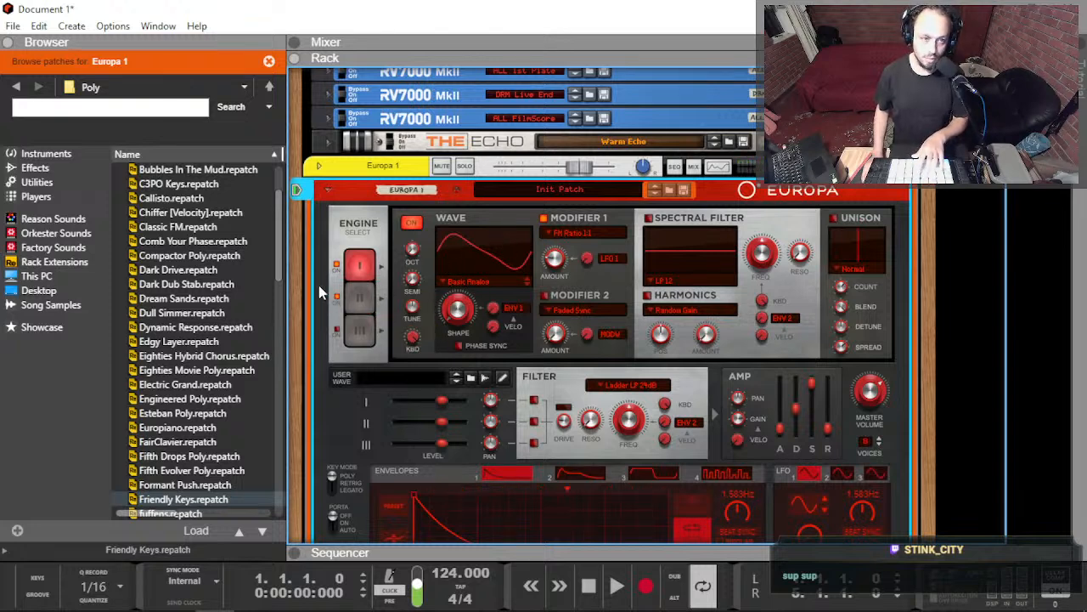
{"action": "left_click", "coordinate": [337, 297]}
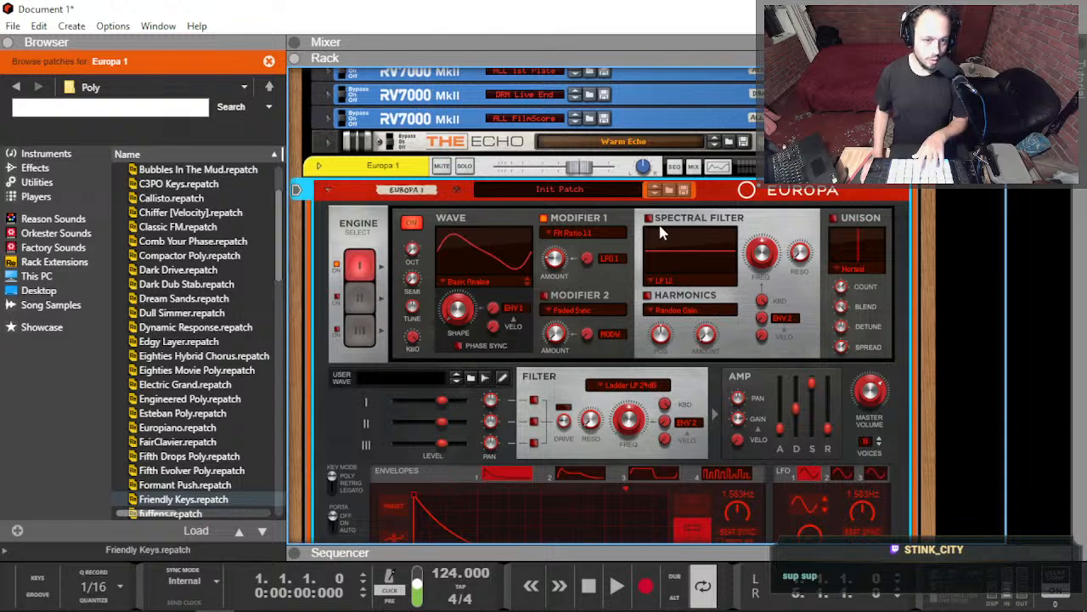
Step: Try the Self Multiply and Mirror types on engine I's Modifier 1, sweeping the Mirror amount and returning it to 0%
{"action": "left_click", "coordinate": [575, 234]}
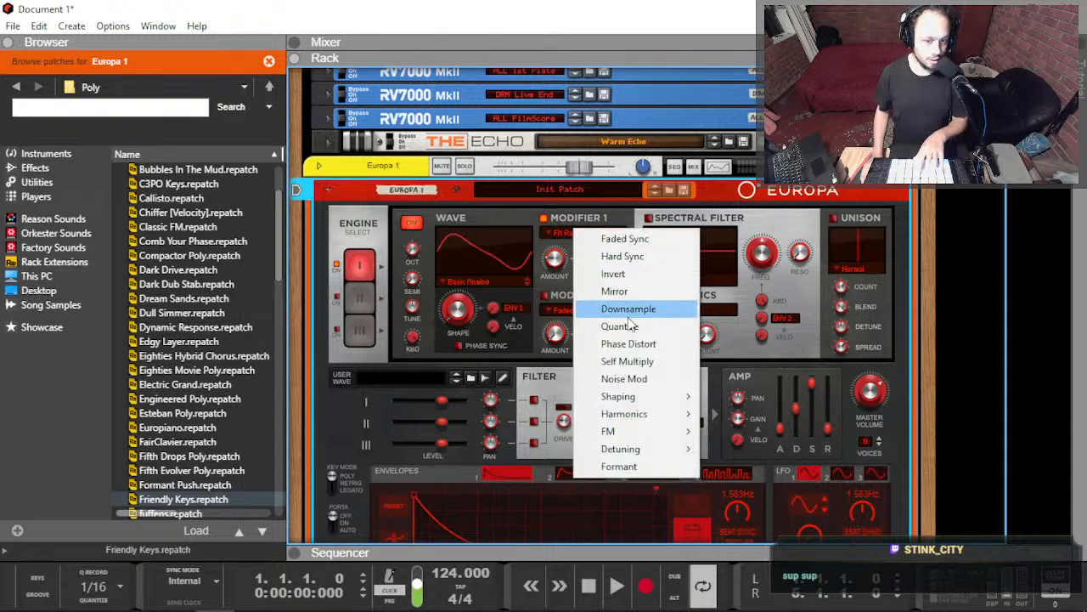
{"action": "left_click", "coordinate": [639, 361]}
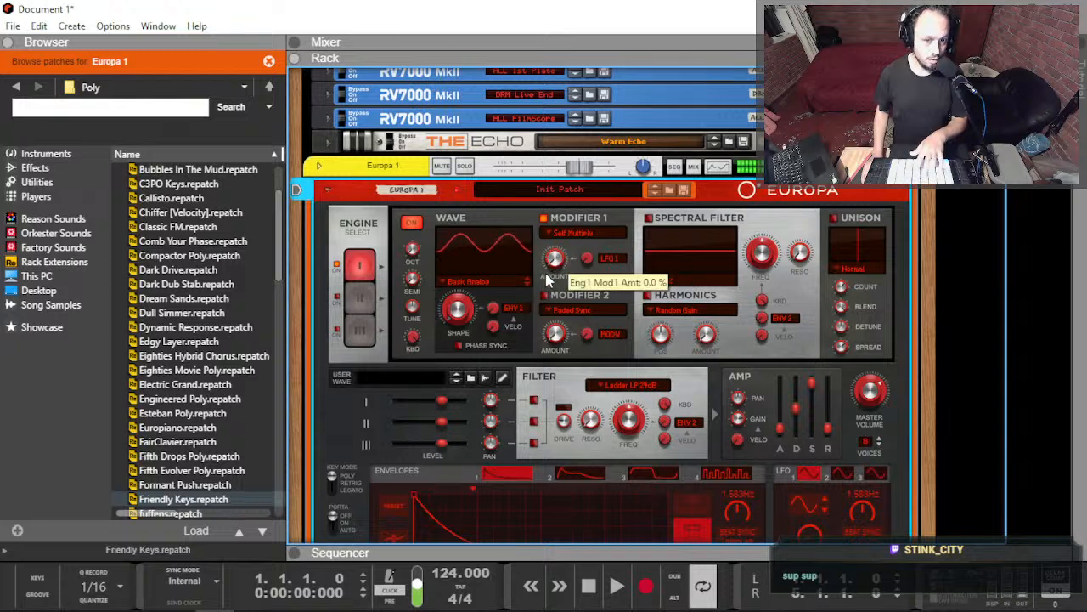
{"action": "left_click", "coordinate": [567, 234]}
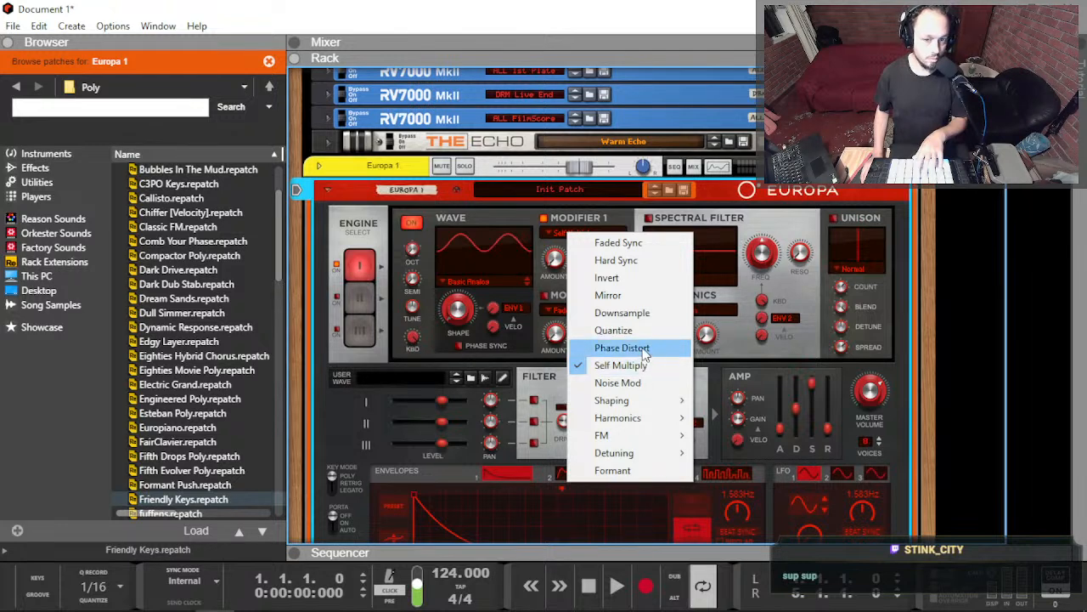
{"action": "left_click", "coordinate": [656, 300]}
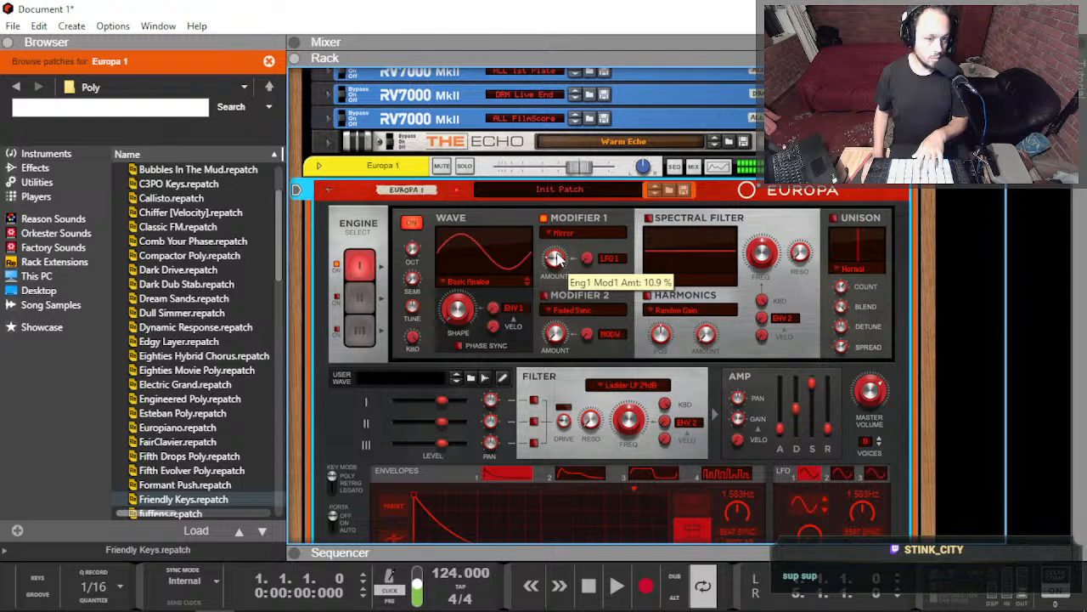
{"action": "left_click_drag", "start_coordinate": [556, 266], "coordinate": [534, 287]}
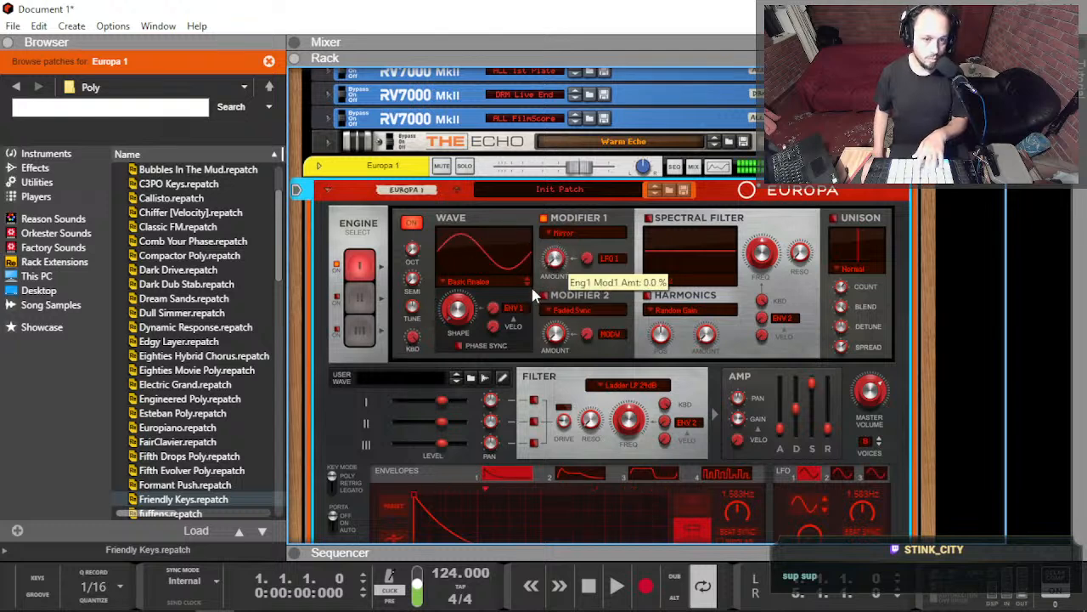
Step: Try the Invert and Hard Sync types on Modifier 1 with varying amounts, and switch it to Faded Sync
{"action": "left_click", "coordinate": [575, 232]}
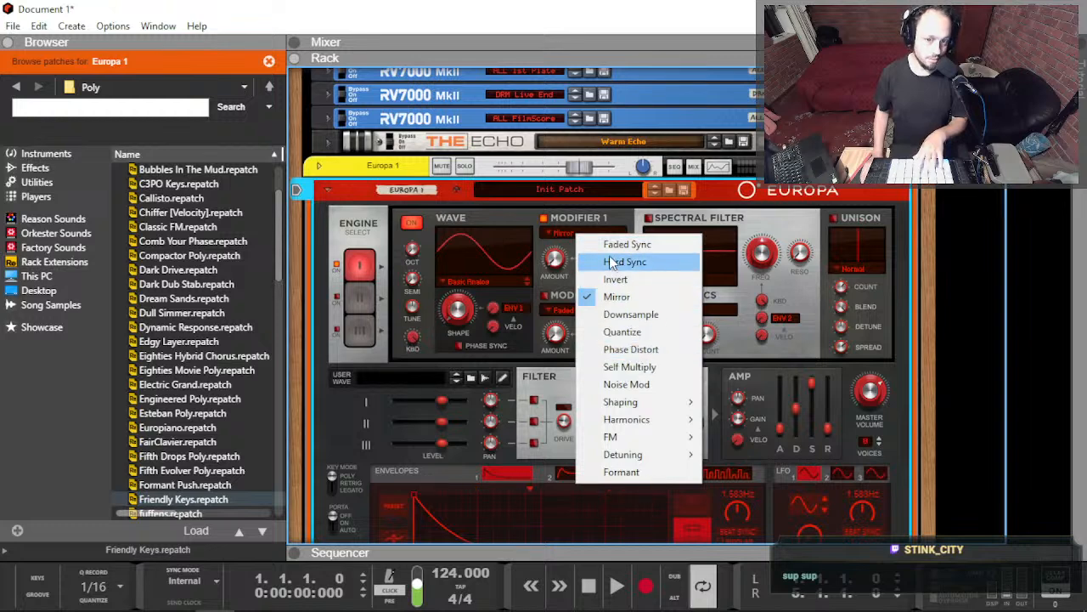
{"action": "left_click", "coordinate": [615, 282]}
{"action": "left_click_drag", "start_coordinate": [557, 271], "coordinate": [582, 244]}
{"action": "left_click", "coordinate": [580, 234]}
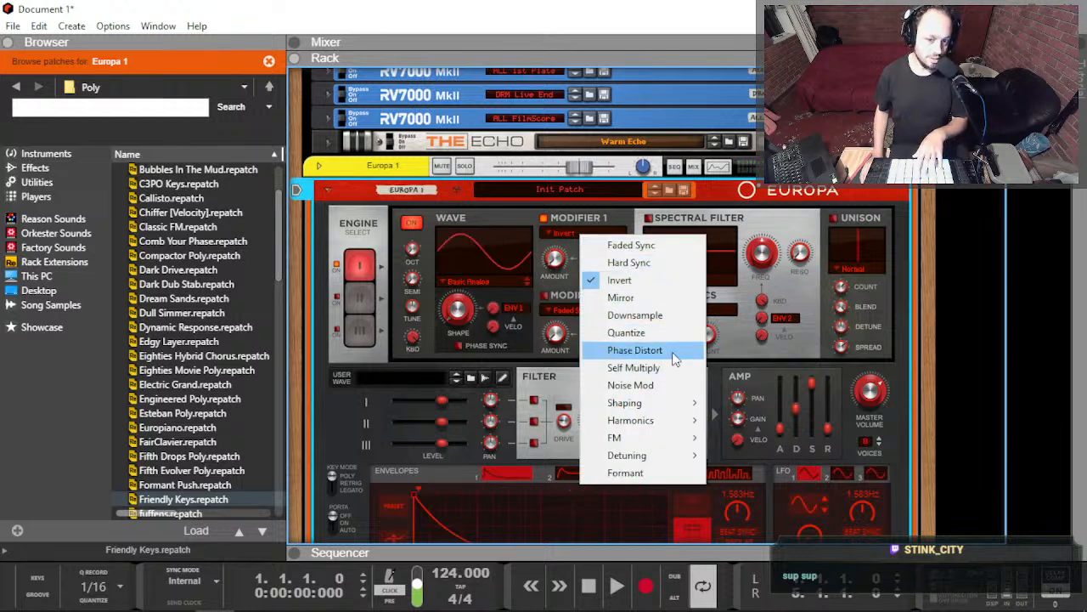
{"action": "left_click", "coordinate": [662, 263]}
{"action": "mouse_move", "coordinate": [564, 267]}
{"action": "left_mouse_down"}
{"action": "mouse_move", "coordinate": [565, 222]}
{"action": "mouse_move", "coordinate": [561, 276]}
{"action": "left_mouse_up"}
{"action": "left_click", "coordinate": [574, 233]}
{"action": "left_click", "coordinate": [585, 245]}
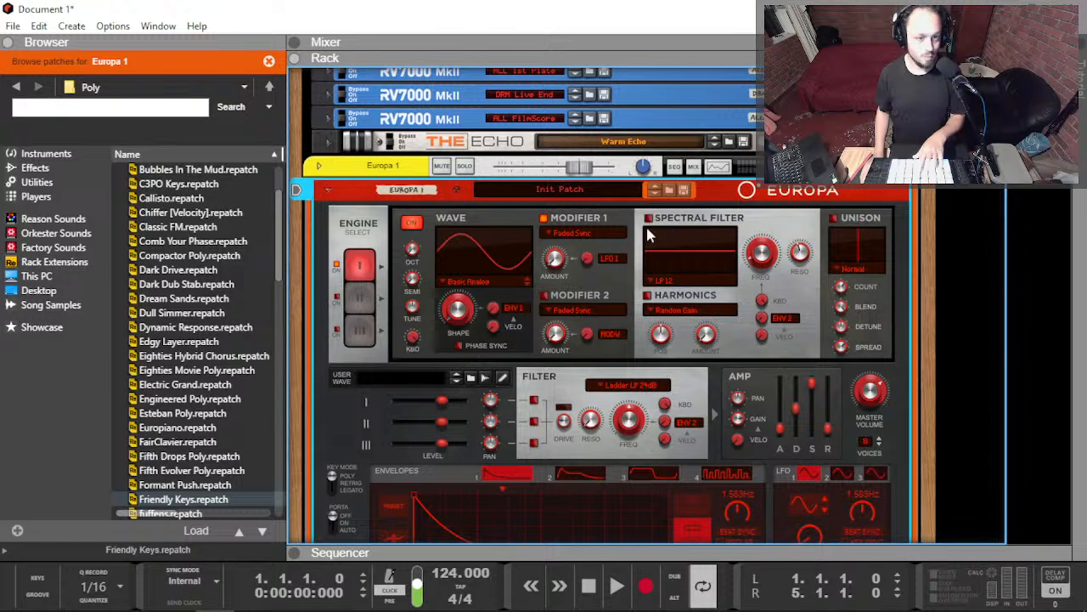
Step: Try the Octave harmonics type on engine I's Modifier 1, raising and lowering its amount
{"action": "scroll", "coordinate": [606, 204], "scroll_direction": "up", "scroll_amount": 2}
{"action": "scroll", "coordinate": [606, 204], "scroll_direction": "down", "scroll_amount": 4}
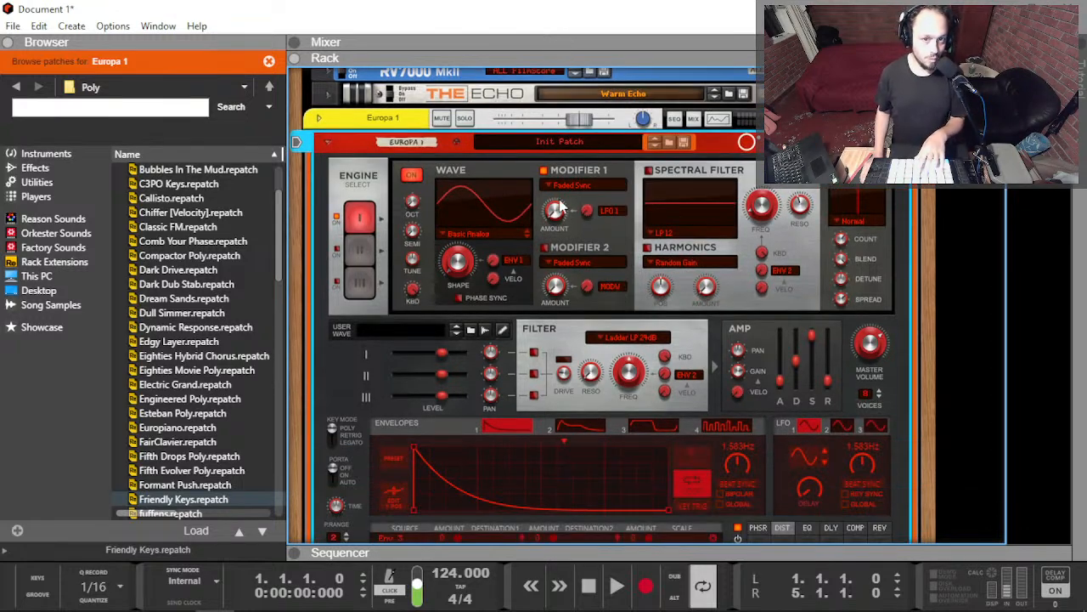
{"action": "left_click", "coordinate": [567, 186]}
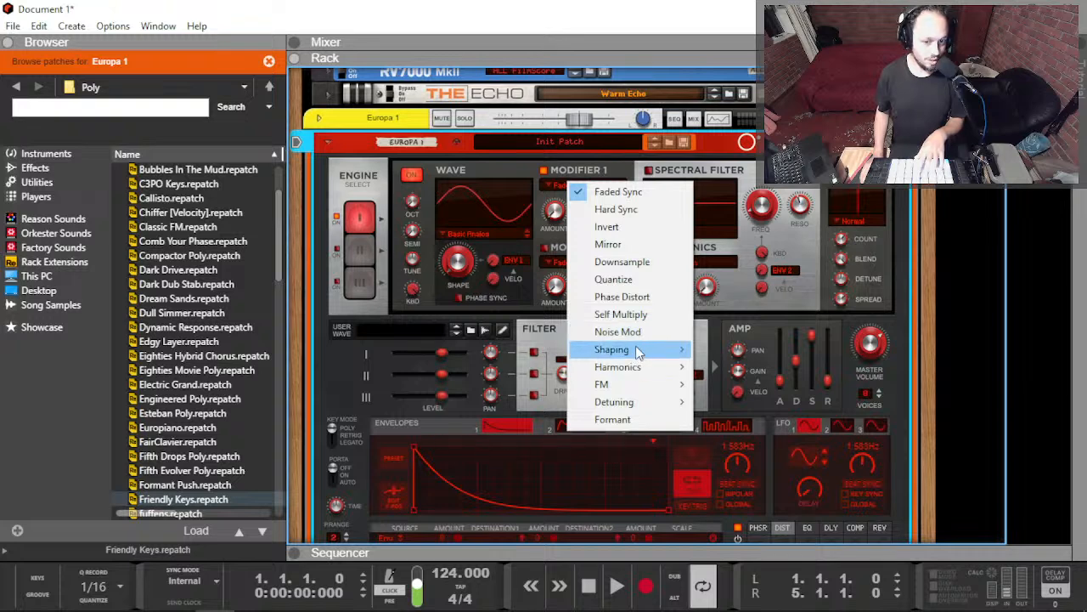
{"action": "mouse_move", "coordinate": [638, 352]}
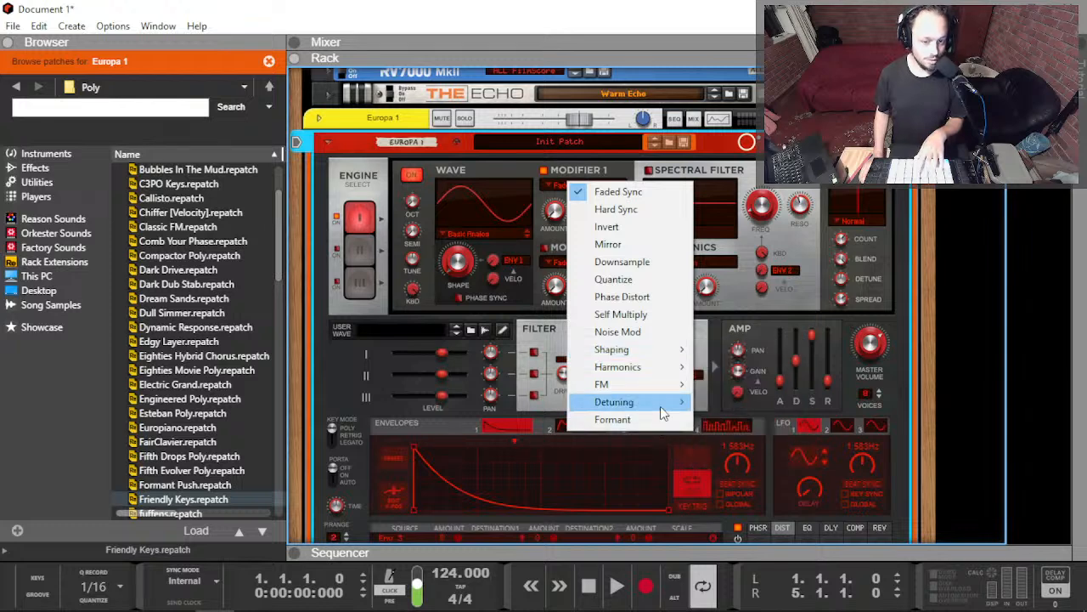
{"action": "mouse_move", "coordinate": [663, 411]}
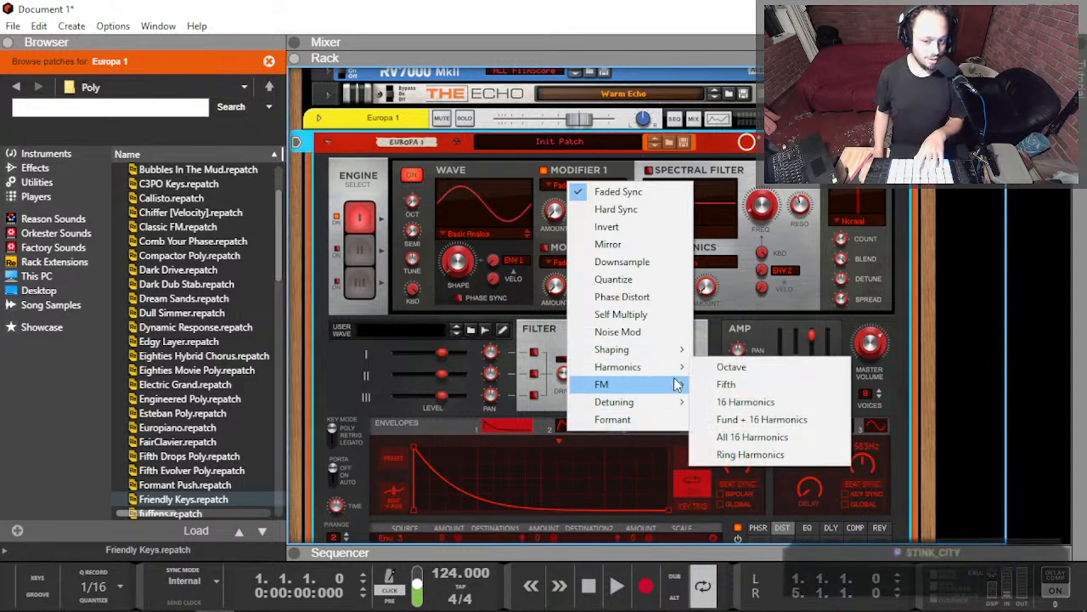
{"action": "left_click", "coordinate": [770, 370]}
{"action": "left_click_drag", "start_coordinate": [554, 213], "coordinate": [548, 201]}
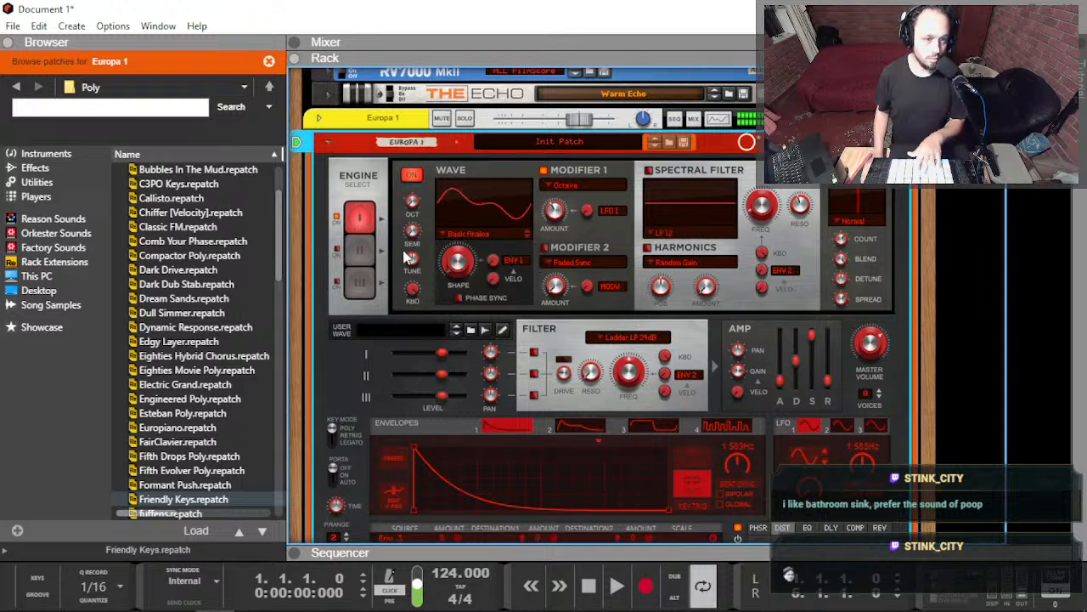
{"action": "left_click_drag", "start_coordinate": [566, 200], "coordinate": [558, 212]}
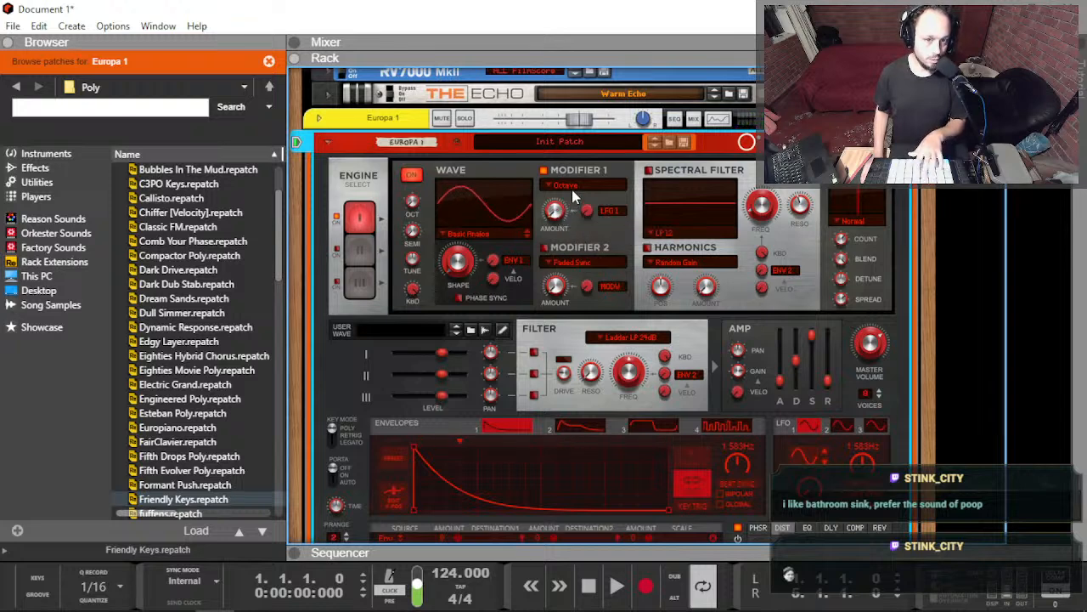
Step: Set engine I's Modifier 1 to FM Ratio 1:1 and adjust its amount to bend the sine wave
{"action": "left_click", "coordinate": [558, 188]}
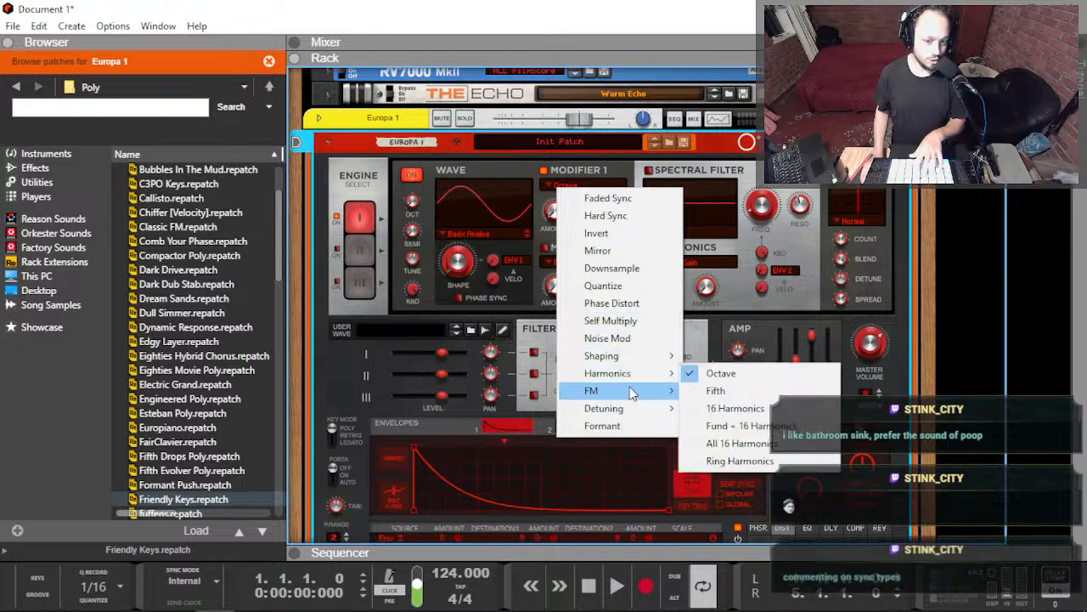
{"action": "mouse_move", "coordinate": [639, 392]}
{"action": "left_click", "coordinate": [694, 390]}
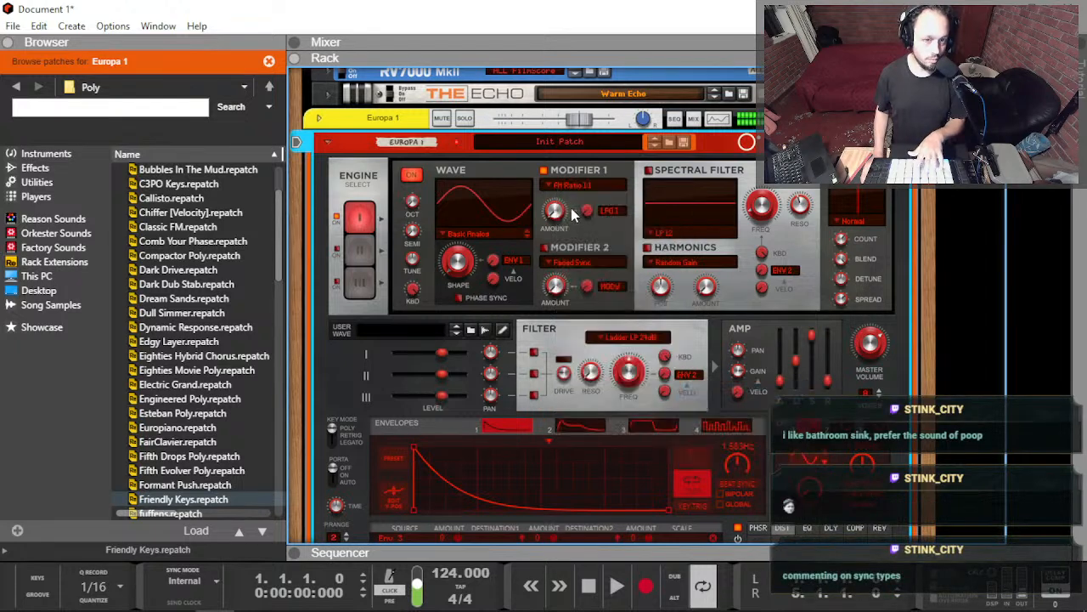
{"action": "left_click_drag", "start_coordinate": [559, 194], "coordinate": [559, 195]}
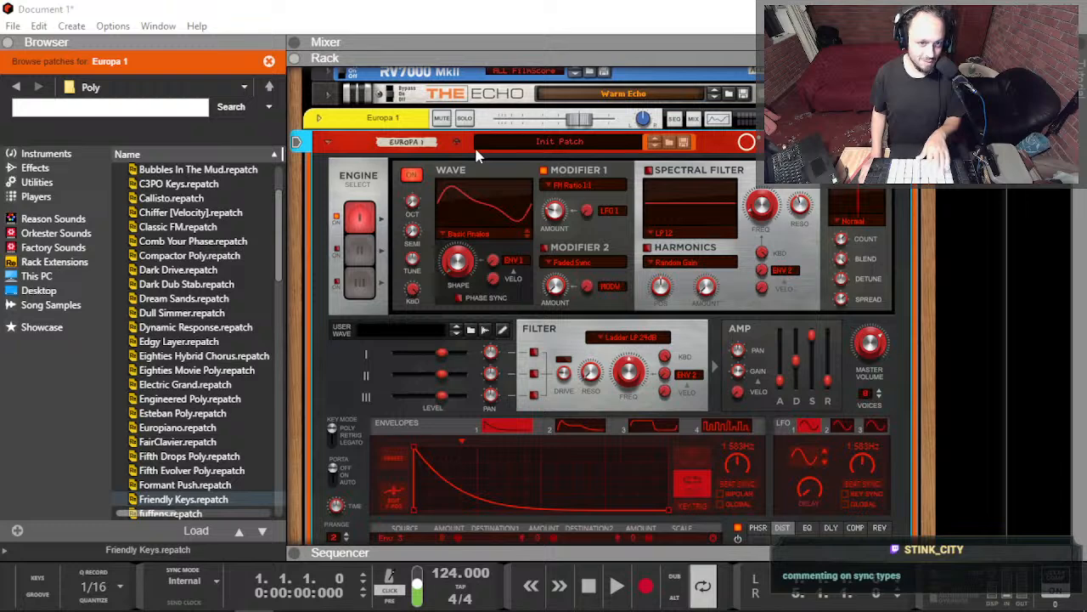
{"action": "left_click", "coordinate": [609, 185]}
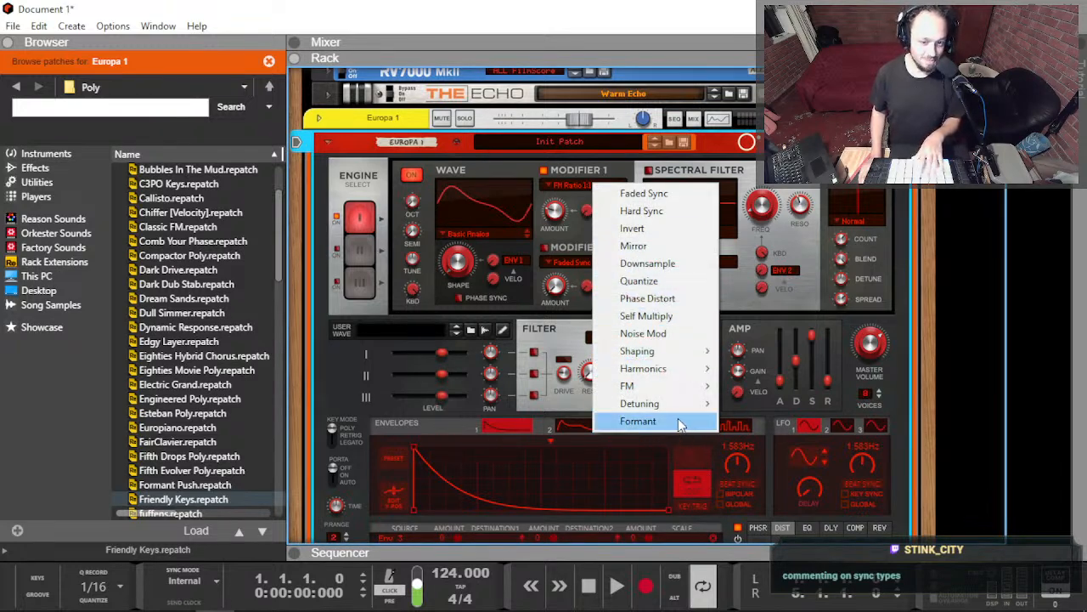
{"action": "mouse_move", "coordinate": [677, 403]}
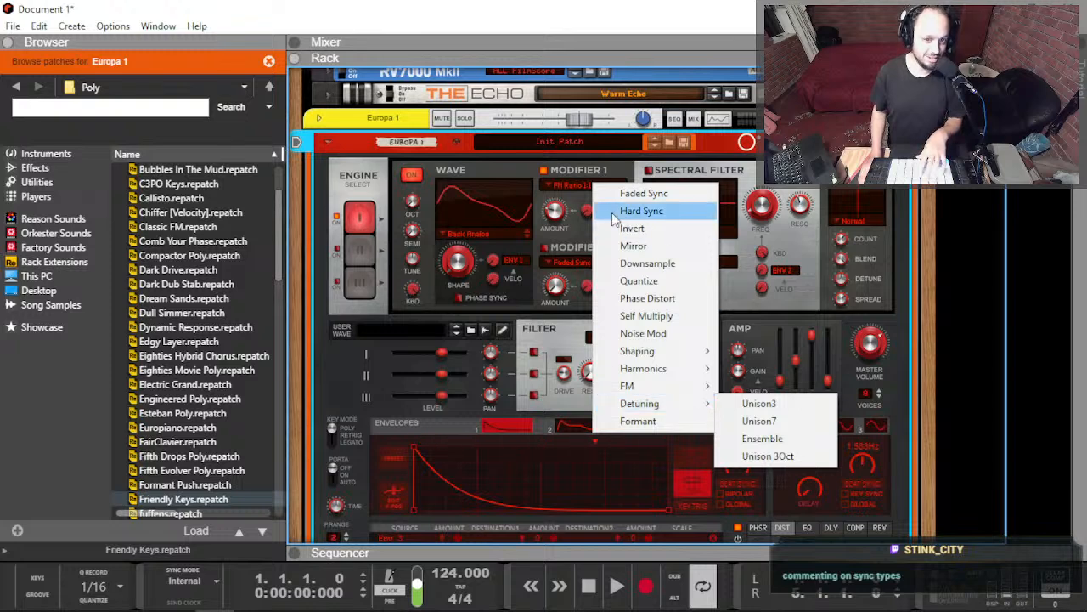
{"action": "left_click", "coordinate": [470, 180]}
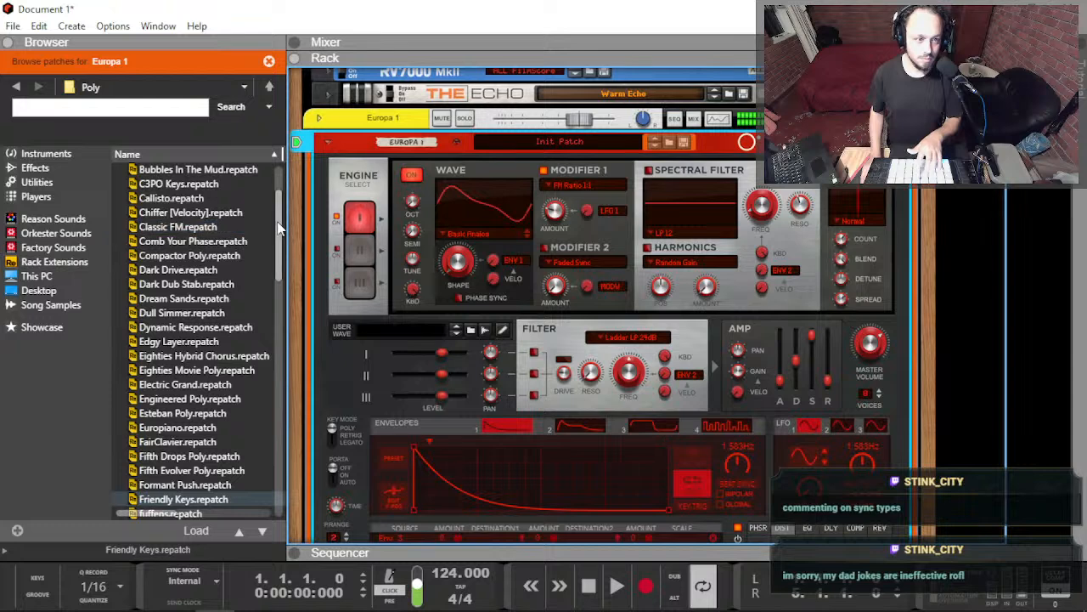
Step: Change over from engine I to engine II, turning engine II on and selecting it for editing
{"action": "left_click", "coordinate": [338, 251]}
{"action": "left_click", "coordinate": [359, 248]}
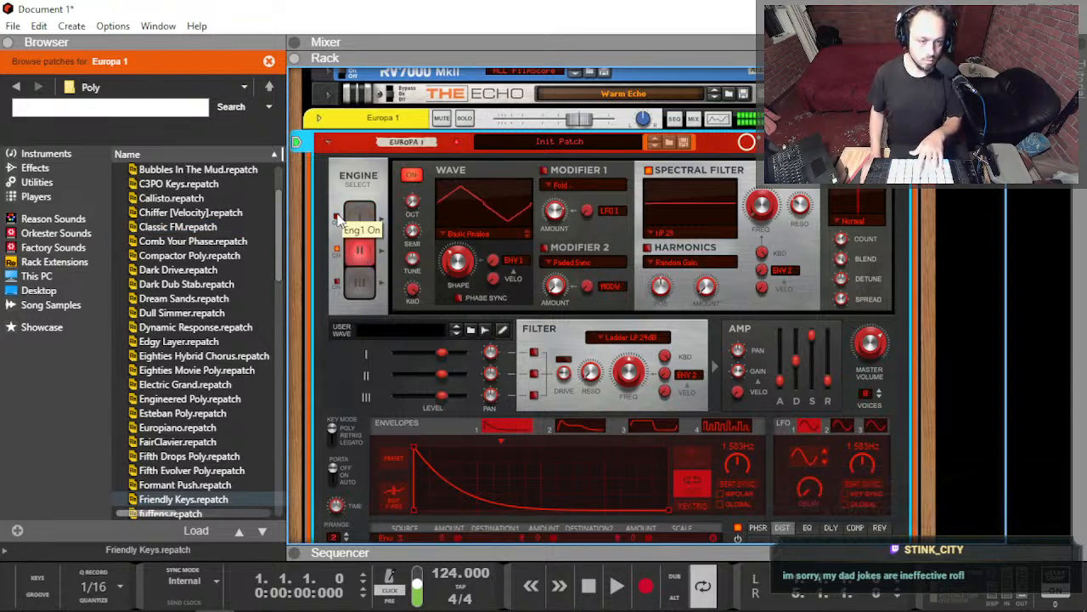
Step: Turn engine I back on alongside engine II, and enable engine II's Fold modifier with a raised amount
{"action": "left_click", "coordinate": [337, 218]}
{"action": "left_click", "coordinate": [544, 170]}
{"action": "left_click_drag", "start_coordinate": [547, 263], "coordinate": [546, 236]}
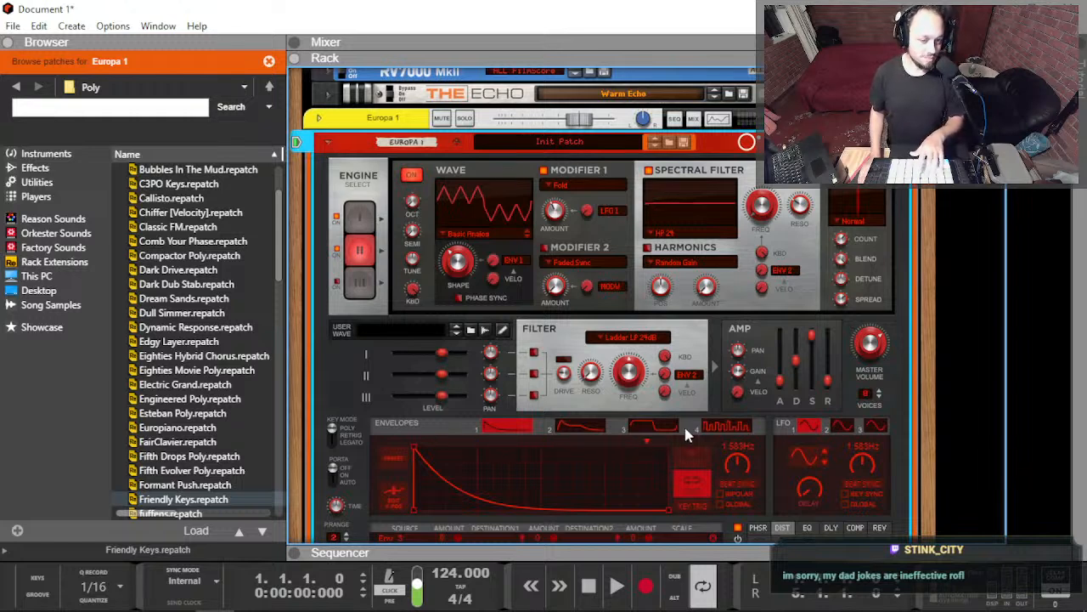
Step: Set the key mode to Legato and portamento to Auto, and adjust the portamento time
{"action": "scroll", "coordinate": [684, 441], "scroll_direction": "down", "scroll_amount": 3}
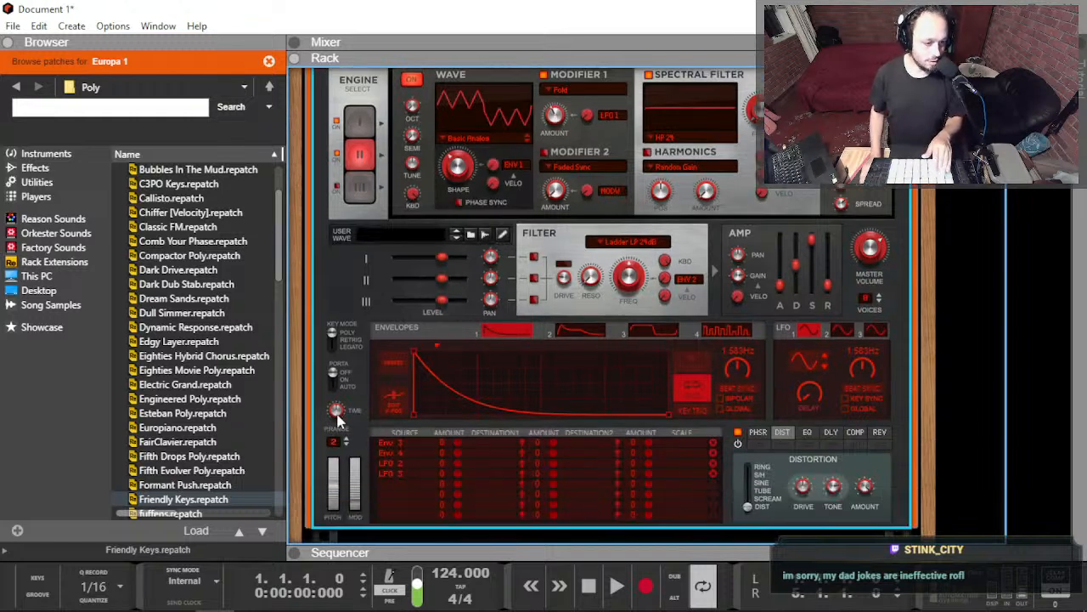
{"action": "scroll", "coordinate": [336, 373], "scroll_direction": "down", "scroll_amount": 2}
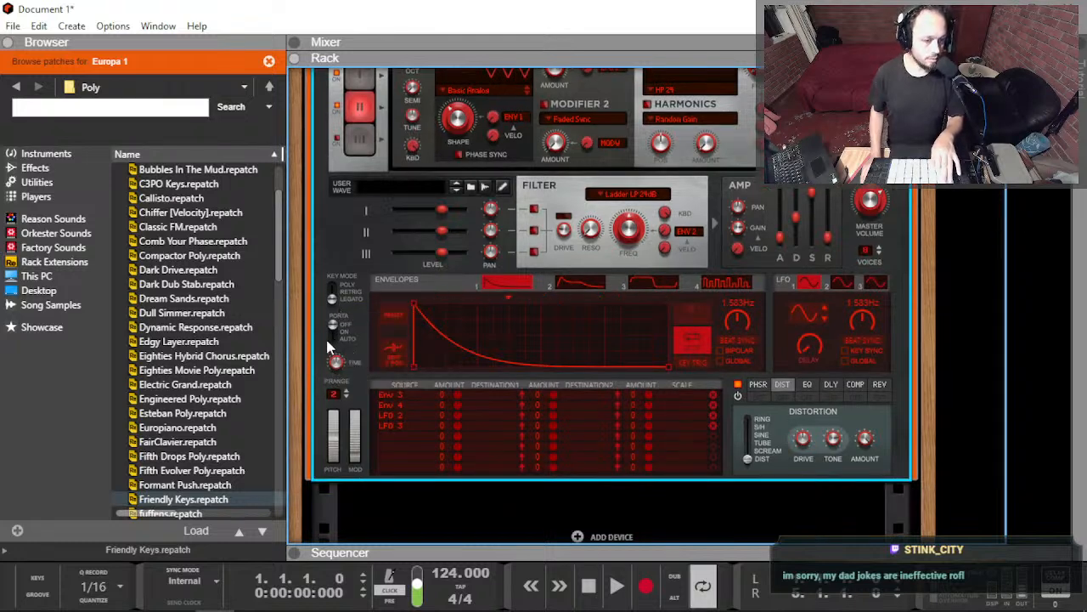
{"action": "left_click", "coordinate": [332, 339]}
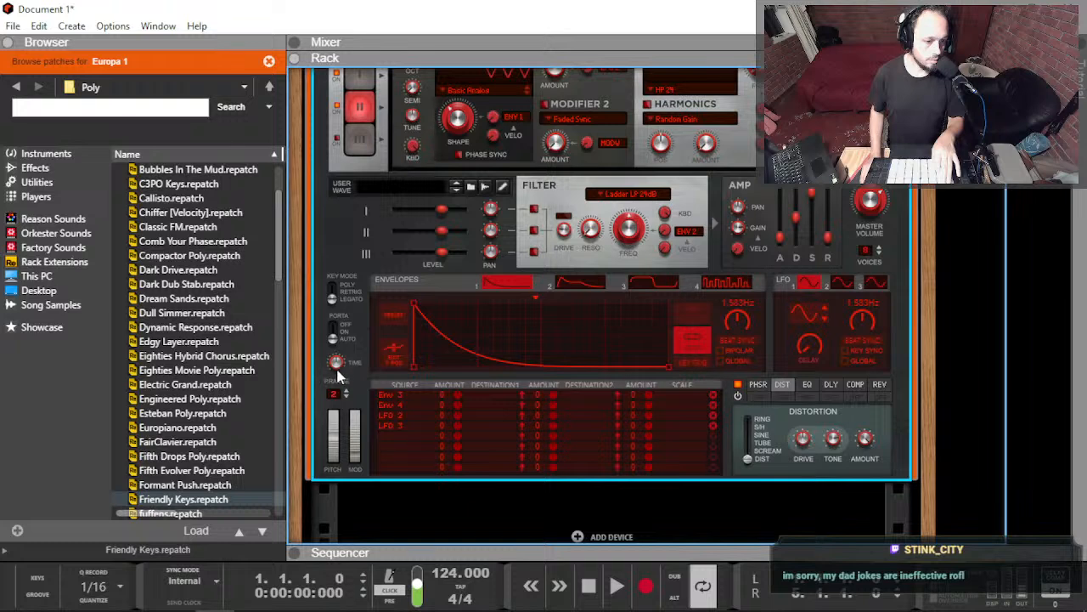
{"action": "left_click_drag", "start_coordinate": [339, 372], "coordinate": [339, 375]}
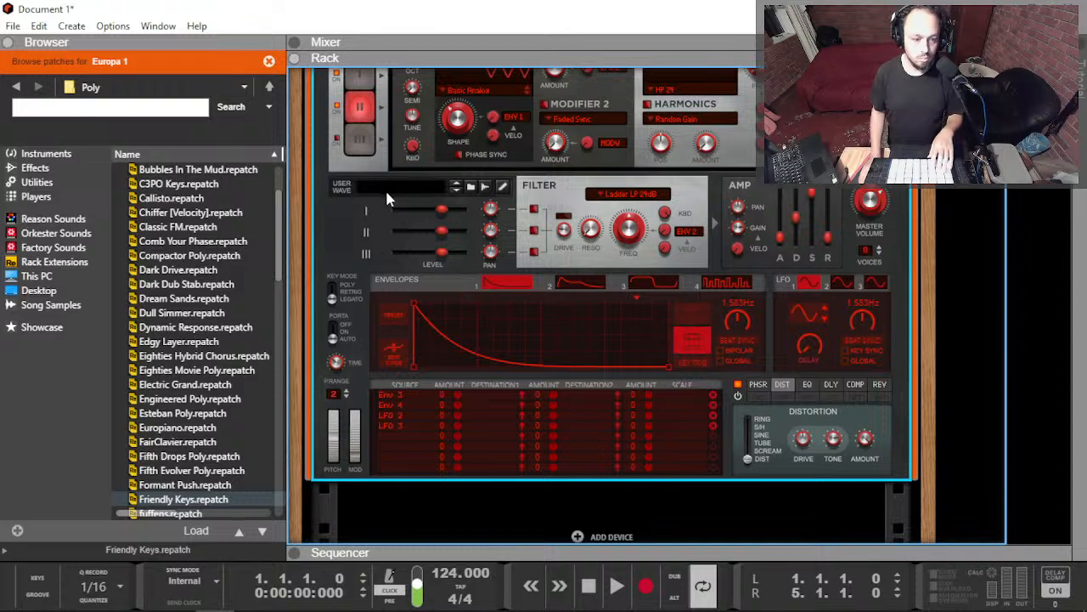
Step: Compare engine II's wave shapes between 0% and 100% with Modifier 1 bypassed, ending at 100% with the modifier re-enabled
{"action": "scroll", "coordinate": [423, 221], "scroll_direction": "up", "scroll_amount": 3}
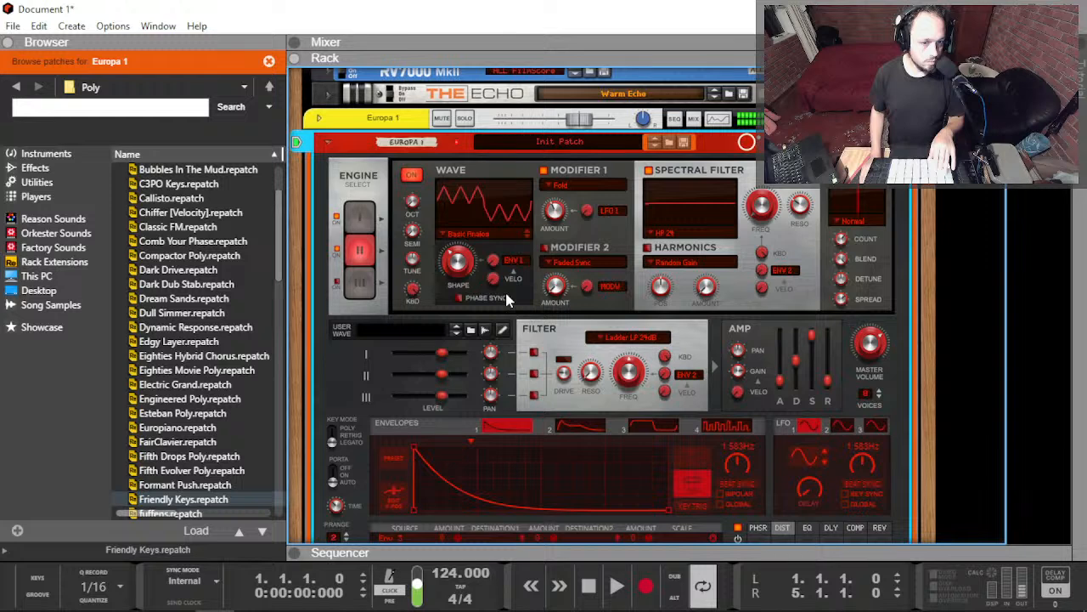
{"action": "left_click_drag", "start_coordinate": [474, 266], "coordinate": [478, 207]}
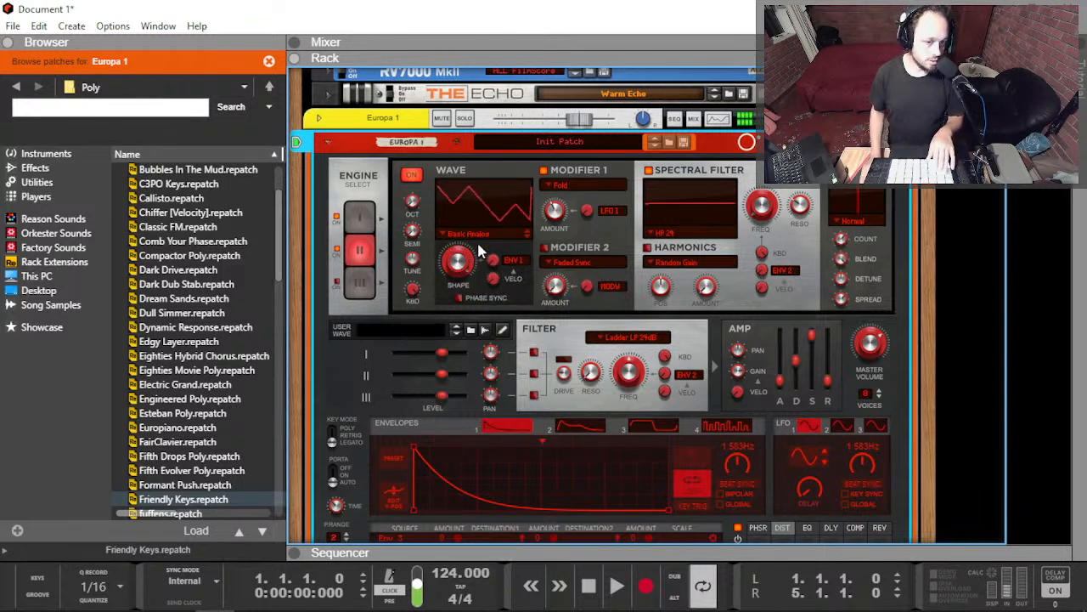
{"action": "left_click", "coordinate": [543, 171]}
{"action": "left_click_drag", "start_coordinate": [459, 260], "coordinate": [504, 244]}
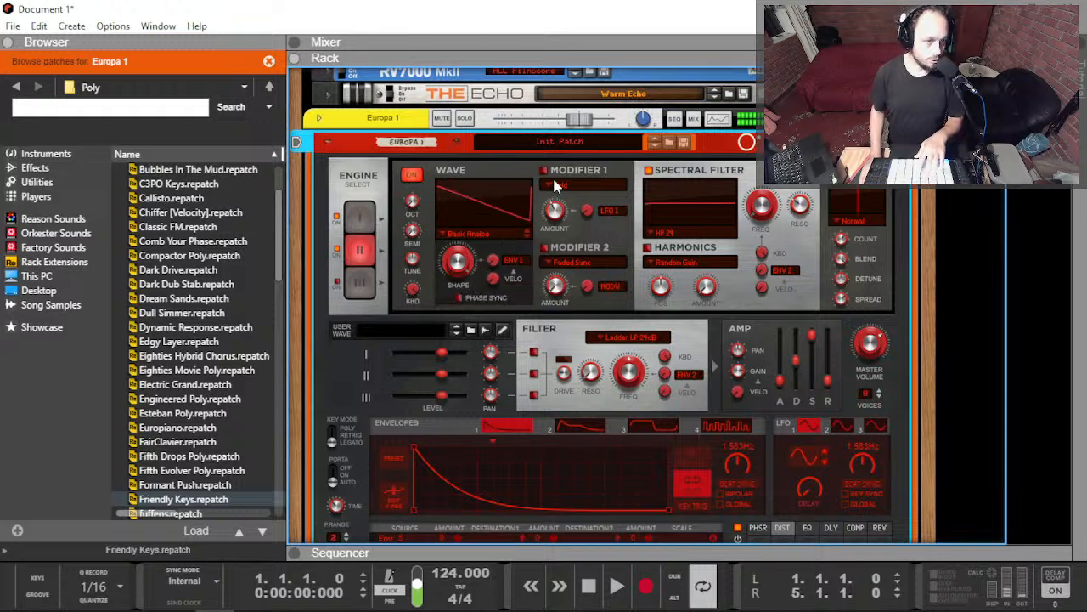
{"action": "left_click", "coordinate": [458, 263], "text": "ctrl"}
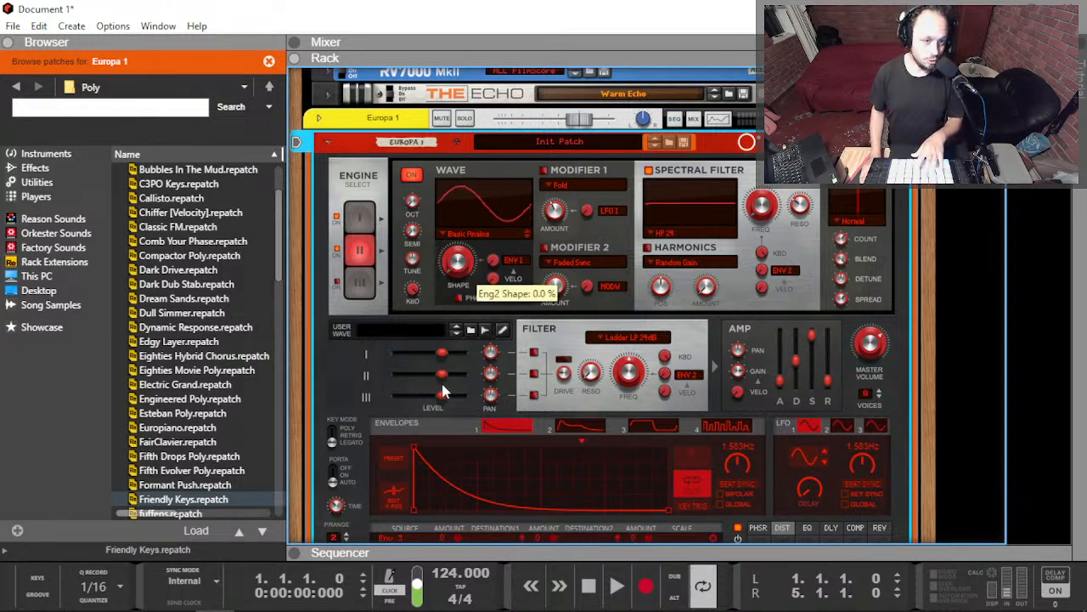
{"action": "left_click_drag", "start_coordinate": [463, 295], "coordinate": [488, 263]}
{"action": "left_click", "coordinate": [543, 170]}
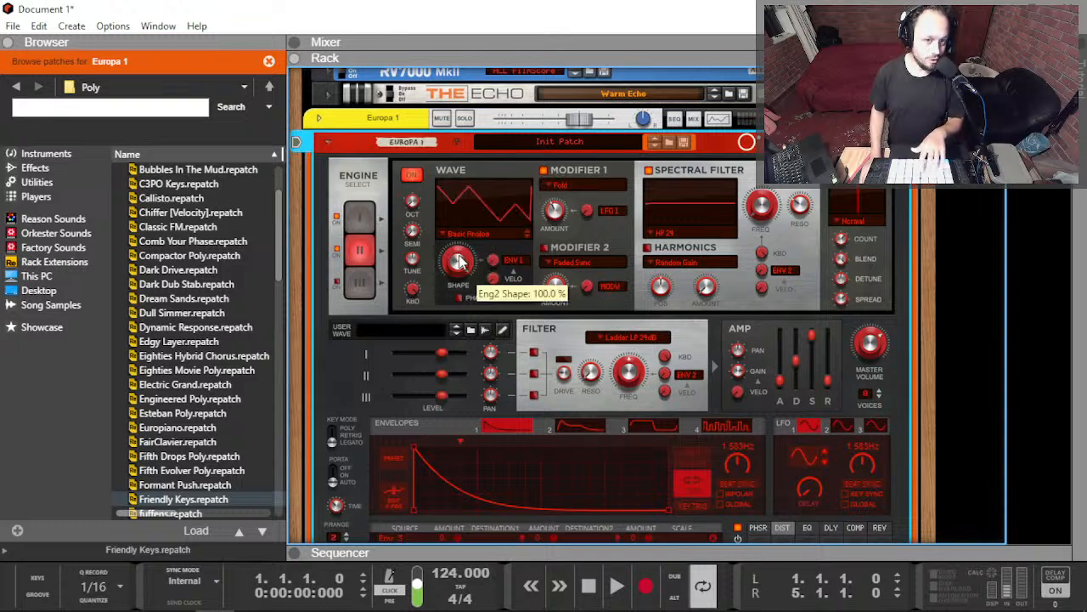
Step: Lower engine II's wave shape to a saw and set its Fold amount to 54.5%
{"action": "left_click_drag", "start_coordinate": [556, 206], "coordinate": [557, 199]}
{"action": "left_click_drag", "start_coordinate": [454, 256], "coordinate": [437, 309]}
{"action": "left_click_drag", "start_coordinate": [557, 218], "coordinate": [552, 219]}
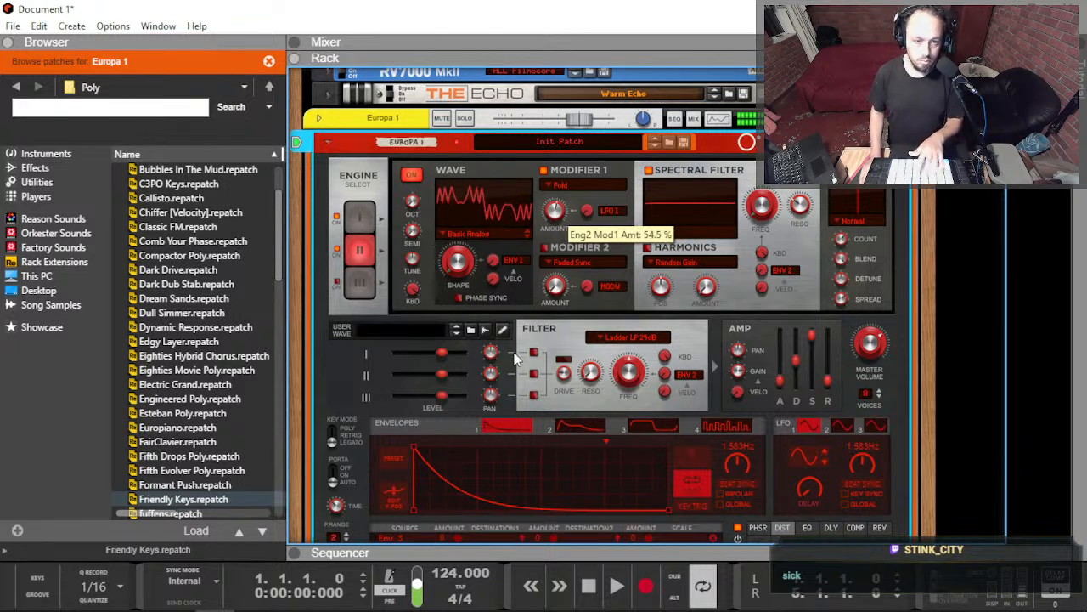
Step: Route engine II into the Ladder LP 24dB filter, bypass its Fold modifier and lower the filter frequency to 1.83 kHz
{"action": "left_click", "coordinate": [533, 373]}
{"action": "mouse_move", "coordinate": [624, 378]}
{"action": "left_mouse_down"}
{"action": "mouse_move", "coordinate": [619, 407]}
{"action": "mouse_move", "coordinate": [629, 357]}
{"action": "mouse_move", "coordinate": [610, 404]}
{"action": "mouse_move", "coordinate": [612, 392]}
{"action": "left_mouse_up"}
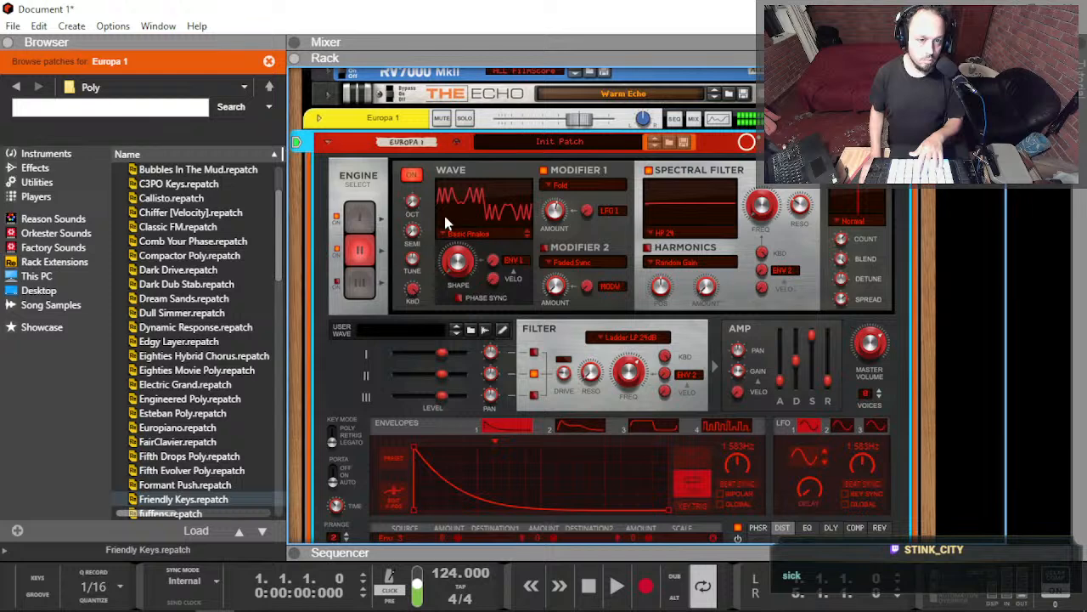
{"action": "left_click", "coordinate": [544, 170]}
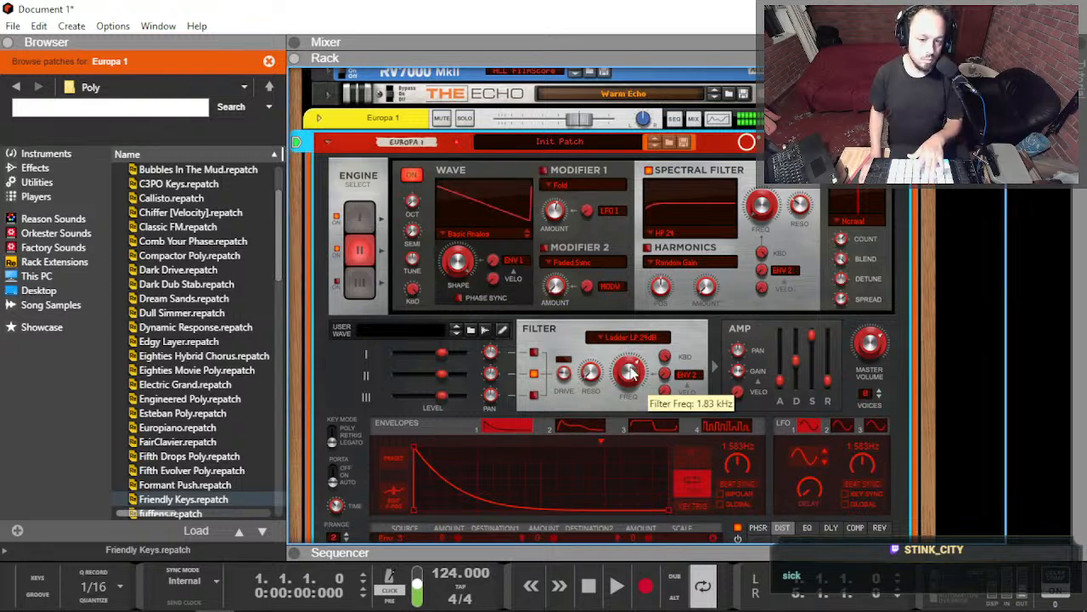
Step: Adjust the filter resonance and Env 2 amount, and reshape envelope 2 with an immediate attack and a 0.592 s rate
{"action": "left_click_drag", "start_coordinate": [592, 372], "coordinate": [631, 406]}
{"action": "left_click_drag", "start_coordinate": [667, 372], "coordinate": [672, 349]}
{"action": "left_click", "coordinate": [579, 426]}
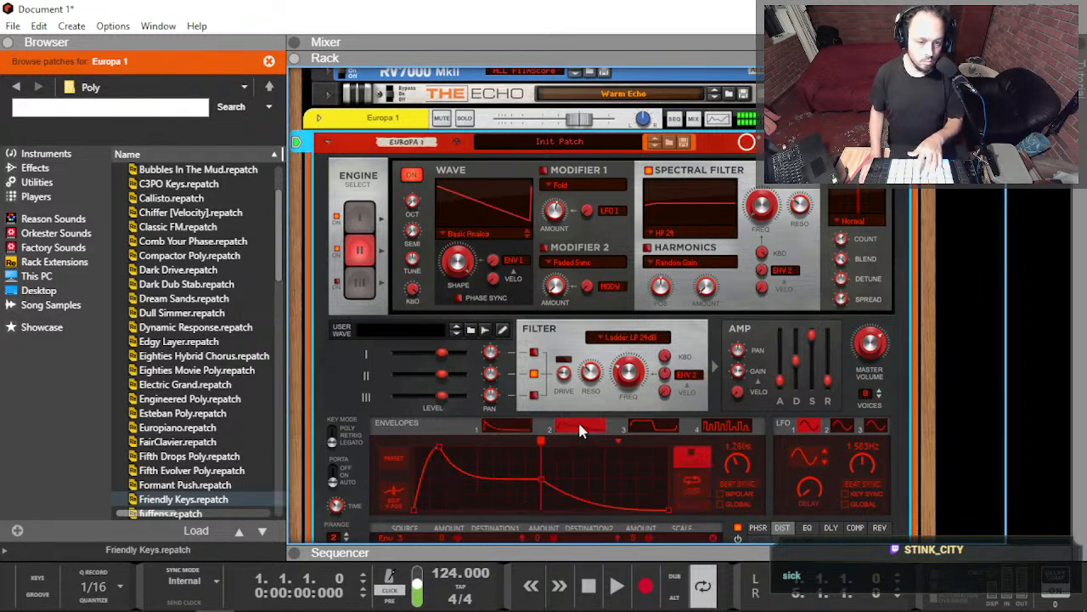
{"action": "left_click_drag", "start_coordinate": [440, 449], "coordinate": [370, 434]}
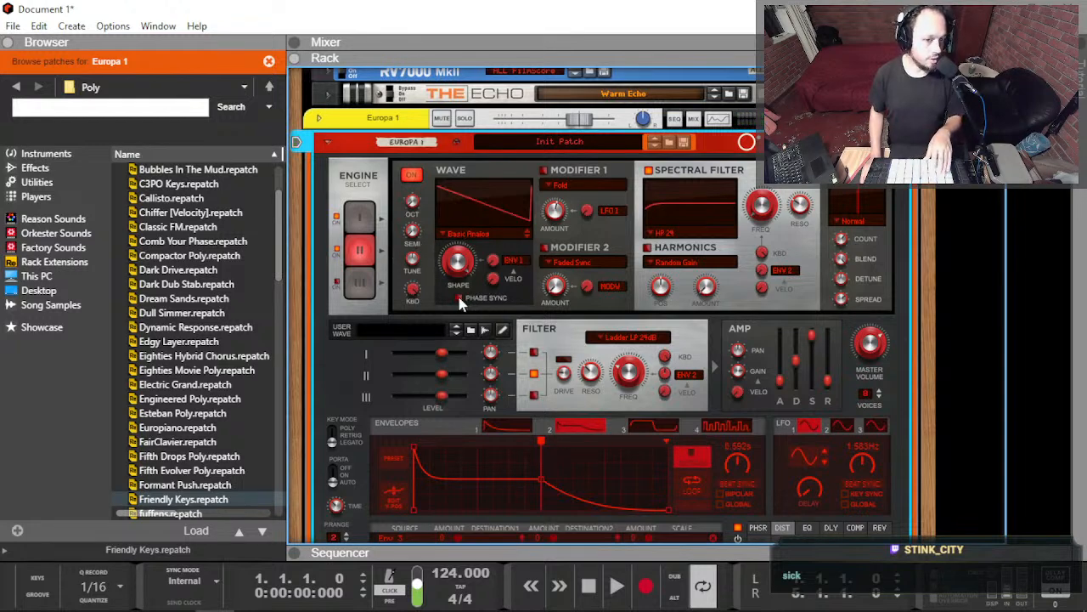
Step: Select engine I for editing and turn on its phase sync
{"action": "left_click", "coordinate": [368, 217]}
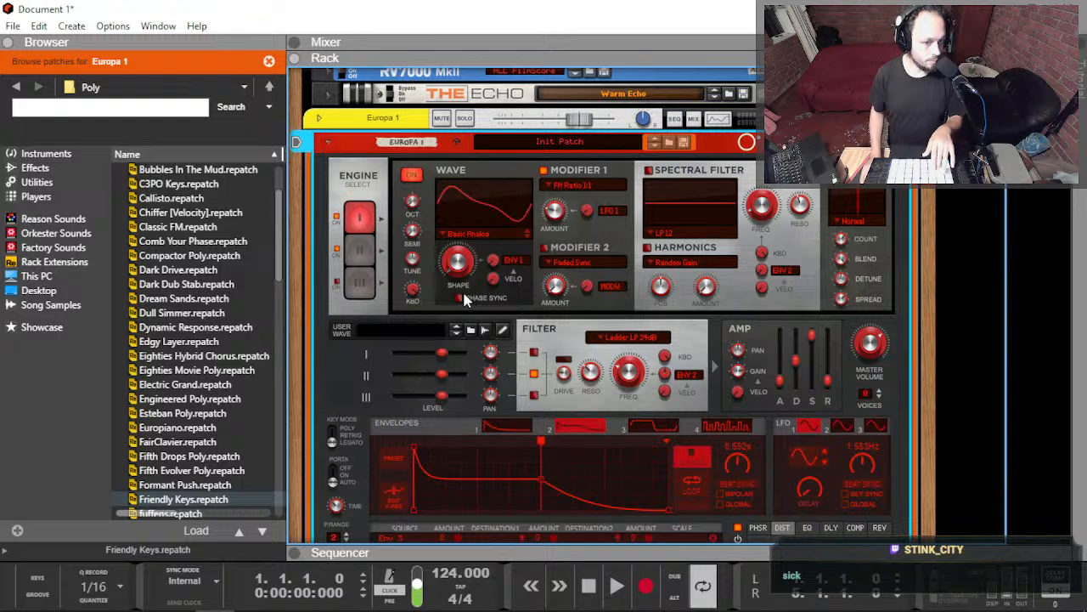
{"action": "left_click", "coordinate": [459, 298]}
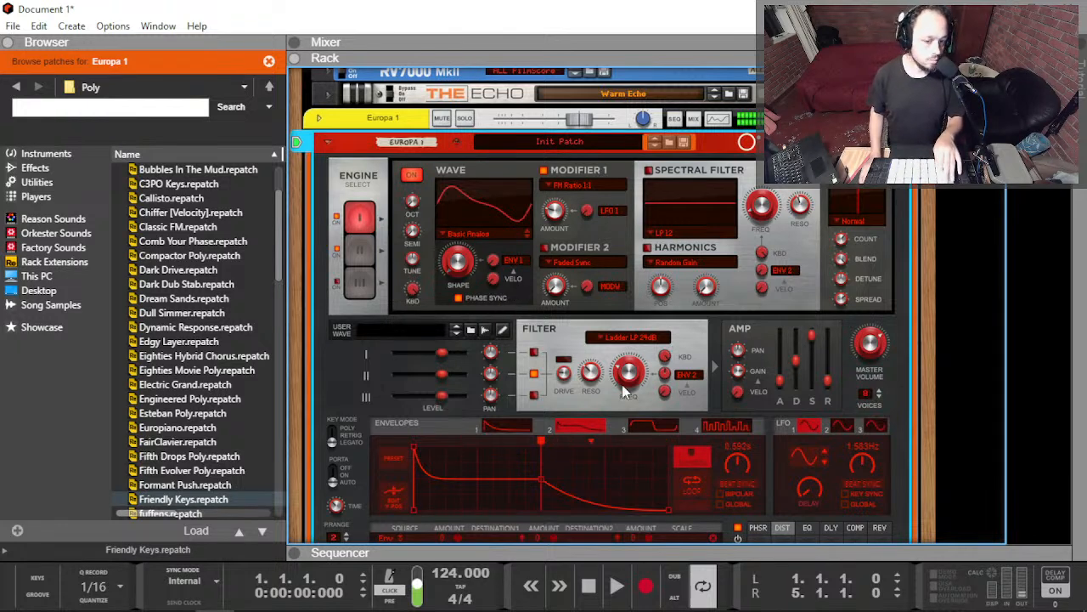
Step: Balance the filter frequency against its Env 2 modulation amount
{"action": "left_click_drag", "start_coordinate": [626, 380], "coordinate": [629, 379]}
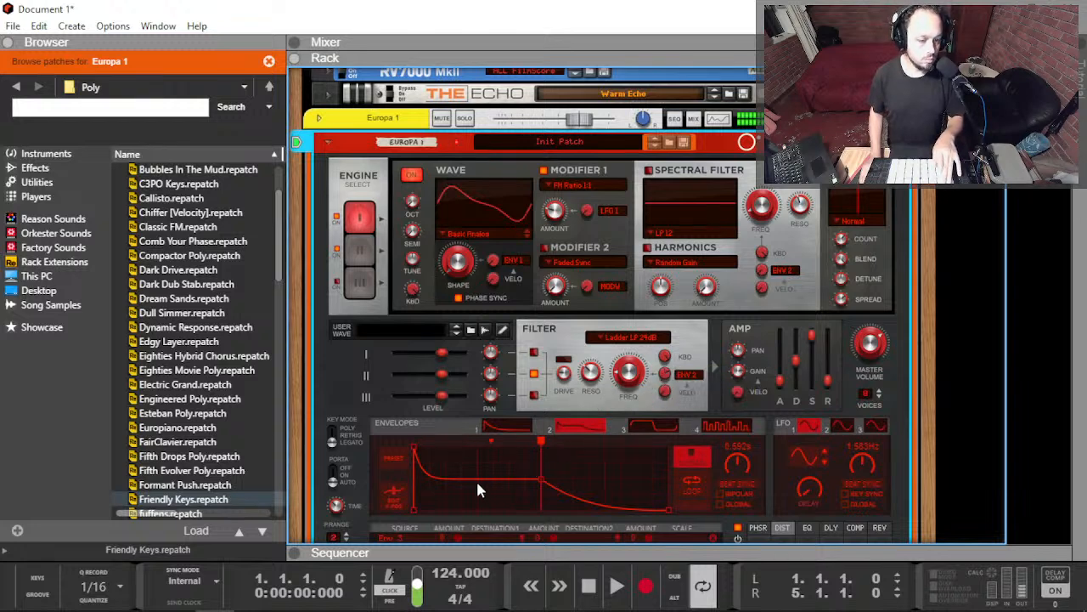
{"action": "scroll", "coordinate": [586, 429], "scroll_direction": "down", "scroll_amount": 1}
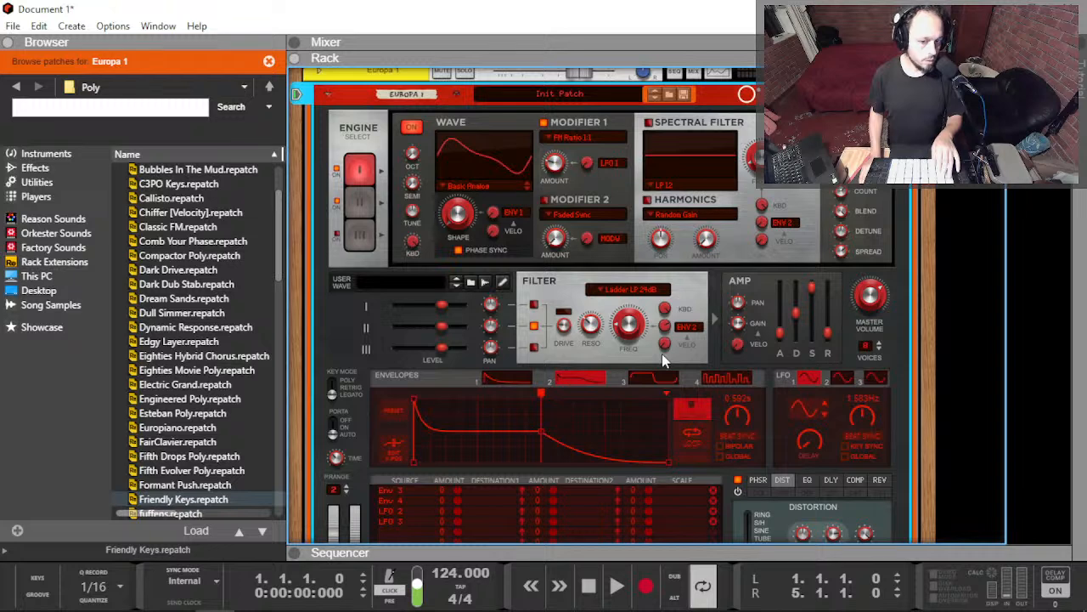
{"action": "left_click_drag", "start_coordinate": [677, 324], "coordinate": [672, 338]}
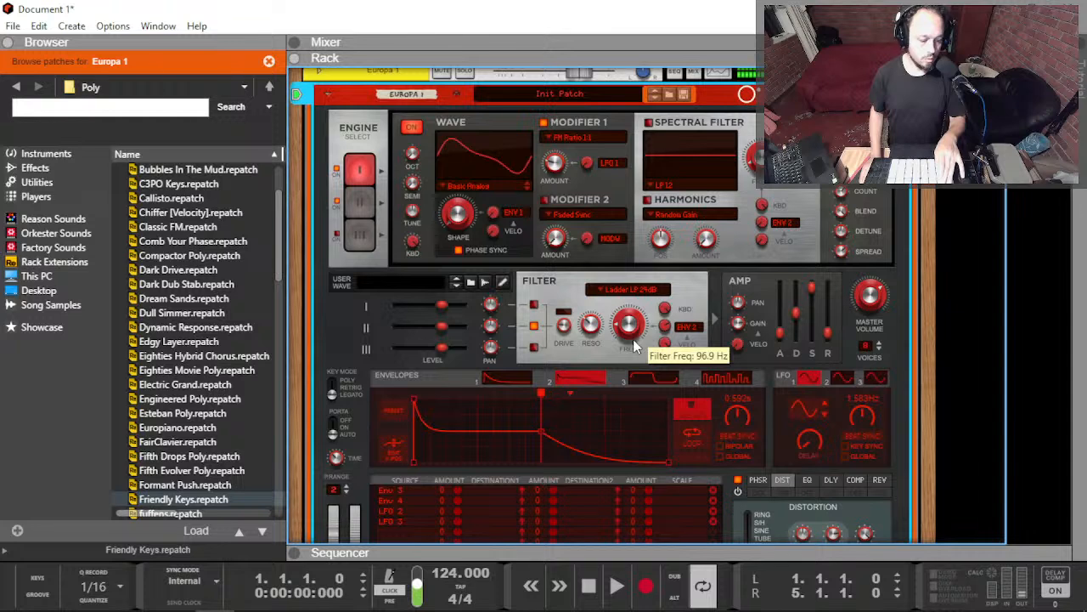
{"action": "left_click_drag", "start_coordinate": [632, 344], "coordinate": [630, 333]}
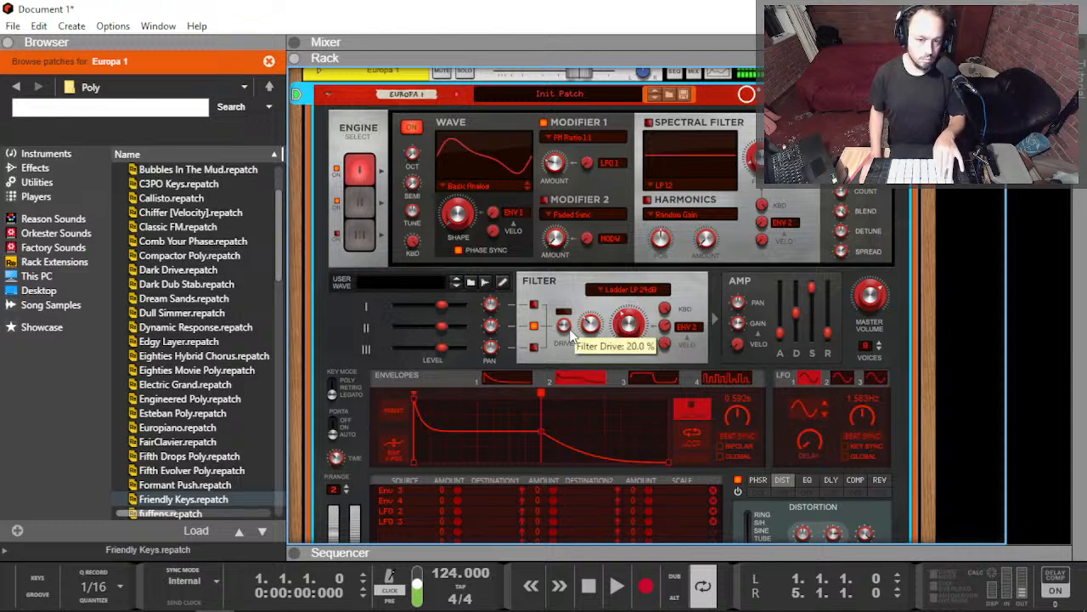
Step: Raise the filter drive and trim the filter resonance
{"action": "left_click_drag", "start_coordinate": [565, 327], "coordinate": [550, 273]}
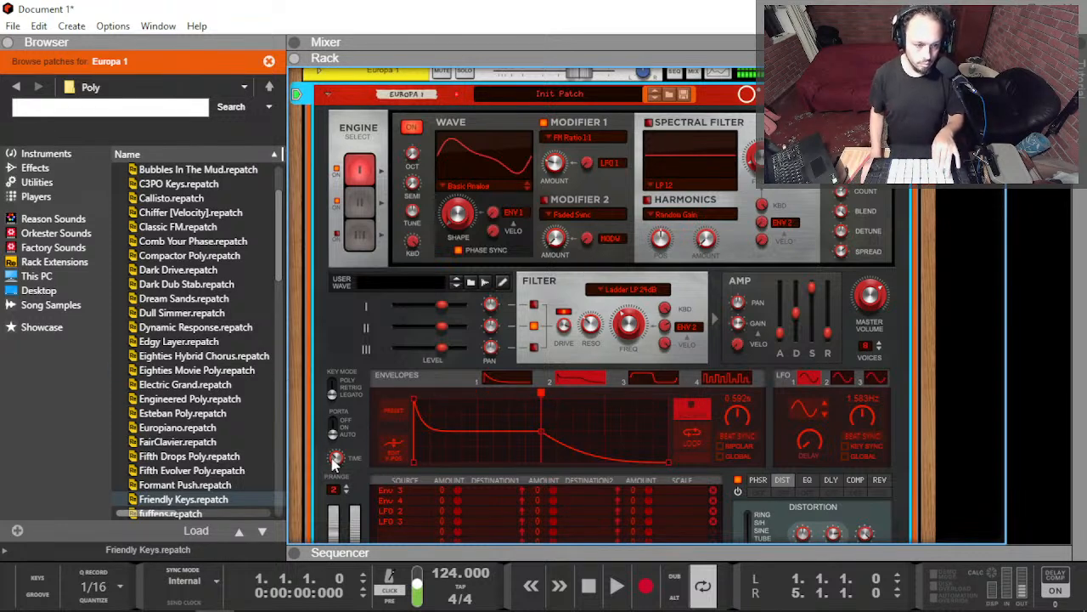
{"action": "mouse_move", "coordinate": [338, 464]}
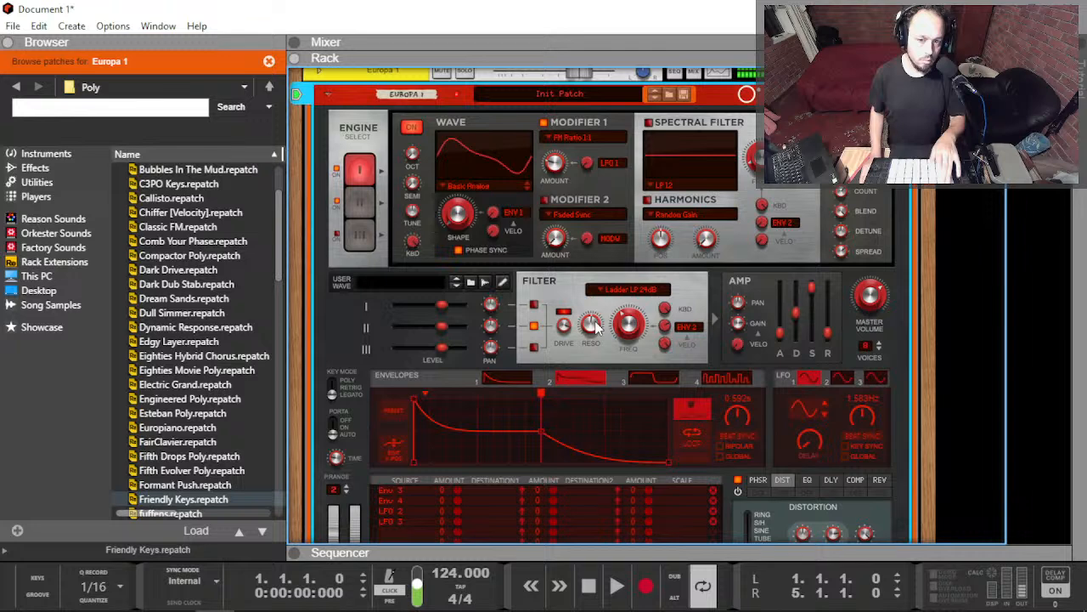
{"action": "left_click_drag", "start_coordinate": [595, 321], "coordinate": [593, 337]}
Step: Turn on the distortion effect, try the Tube type and settle on Scream, adjusting its drive
{"action": "scroll", "coordinate": [834, 416], "scroll_direction": "down", "scroll_amount": 1}
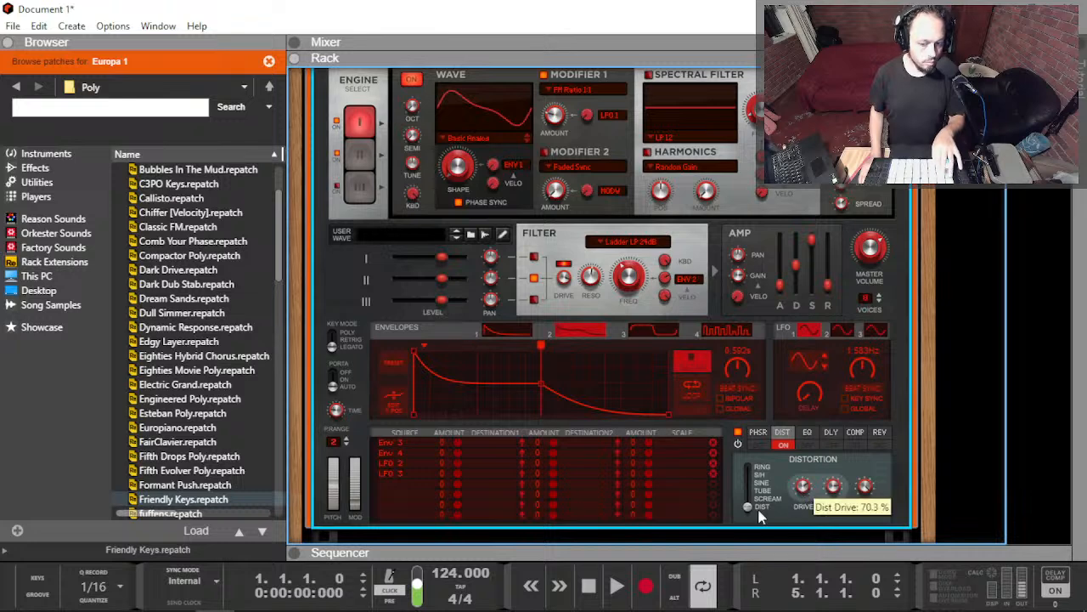
{"action": "mouse_move", "coordinate": [751, 500]}
{"action": "left_mouse_down"}
{"action": "mouse_move", "coordinate": [750, 491]}
{"action": "mouse_move", "coordinate": [803, 480]}
{"action": "mouse_move", "coordinate": [799, 507]}
{"action": "mouse_move", "coordinate": [770, 504]}
{"action": "left_mouse_up"}
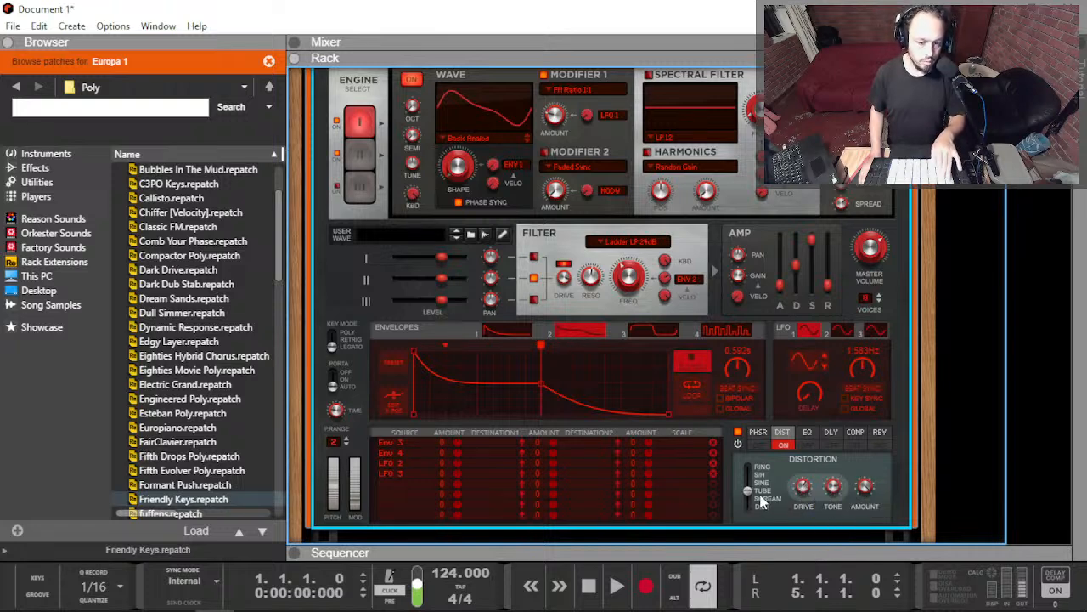
{"action": "left_click", "coordinate": [753, 508]}
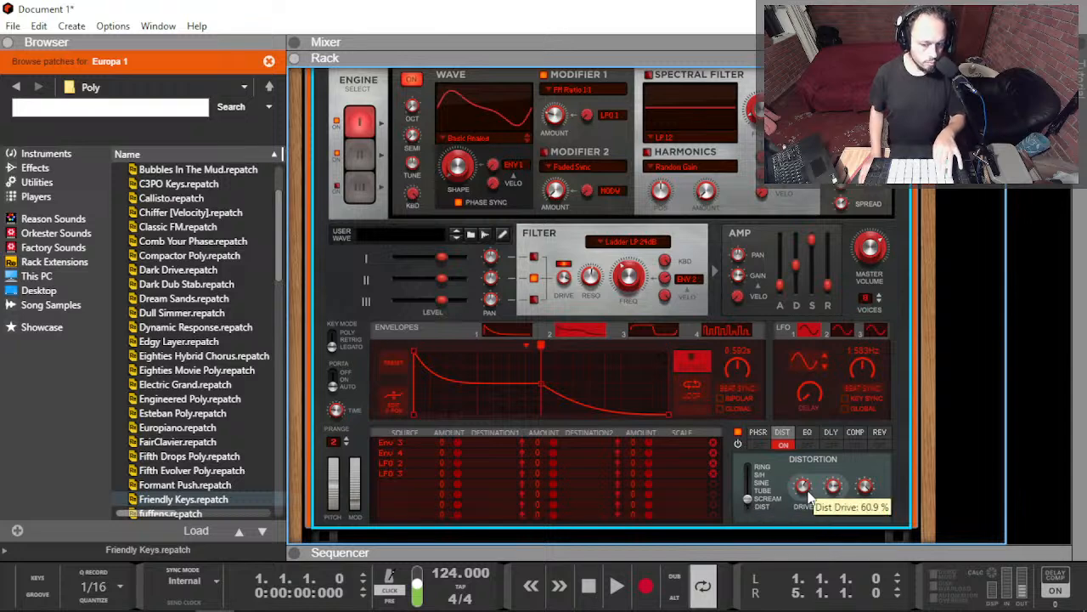
{"action": "left_click_drag", "start_coordinate": [803, 492], "coordinate": [802, 480]}
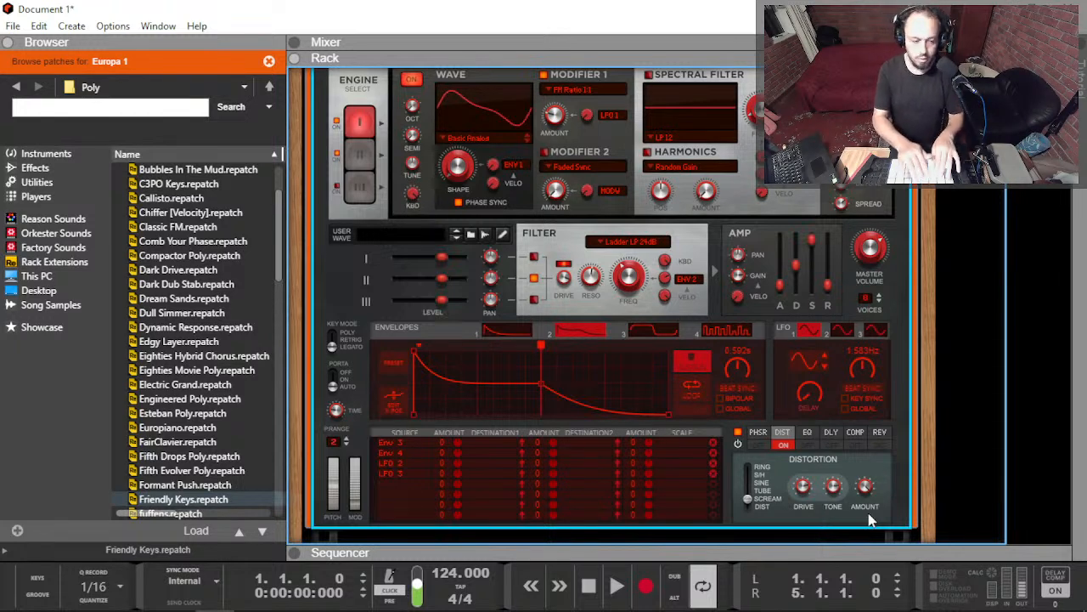
Step: Lower engine I's level in the mix and fine-tune the filter resonance
{"action": "left_click_drag", "start_coordinate": [592, 279], "coordinate": [598, 268]}
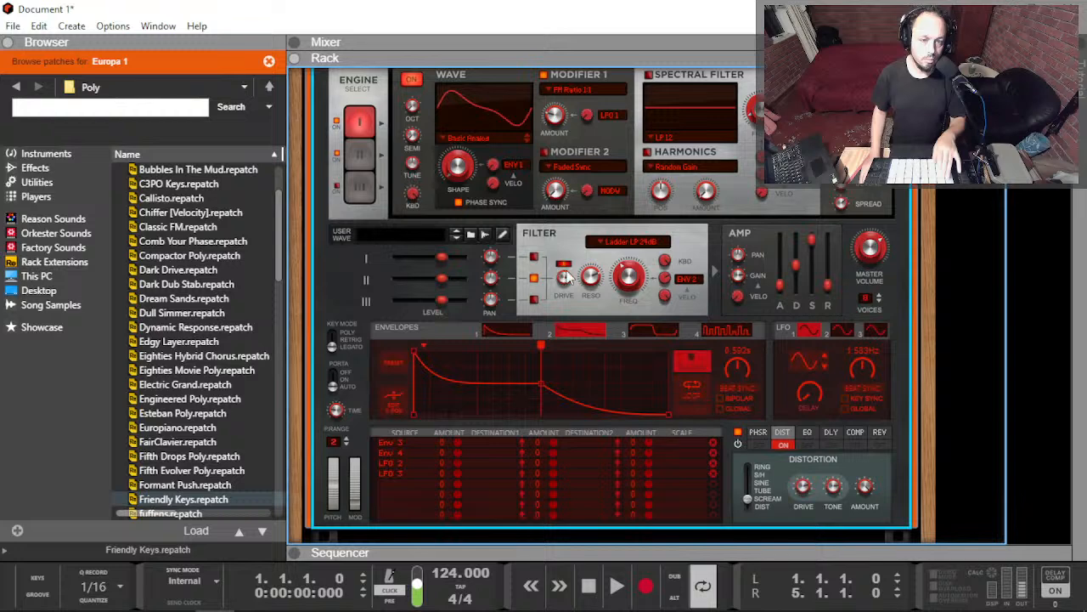
{"action": "mouse_move", "coordinate": [450, 264]}
{"action": "left_mouse_down"}
{"action": "mouse_move", "coordinate": [428, 259]}
{"action": "mouse_move", "coordinate": [428, 267]}
{"action": "left_mouse_up"}
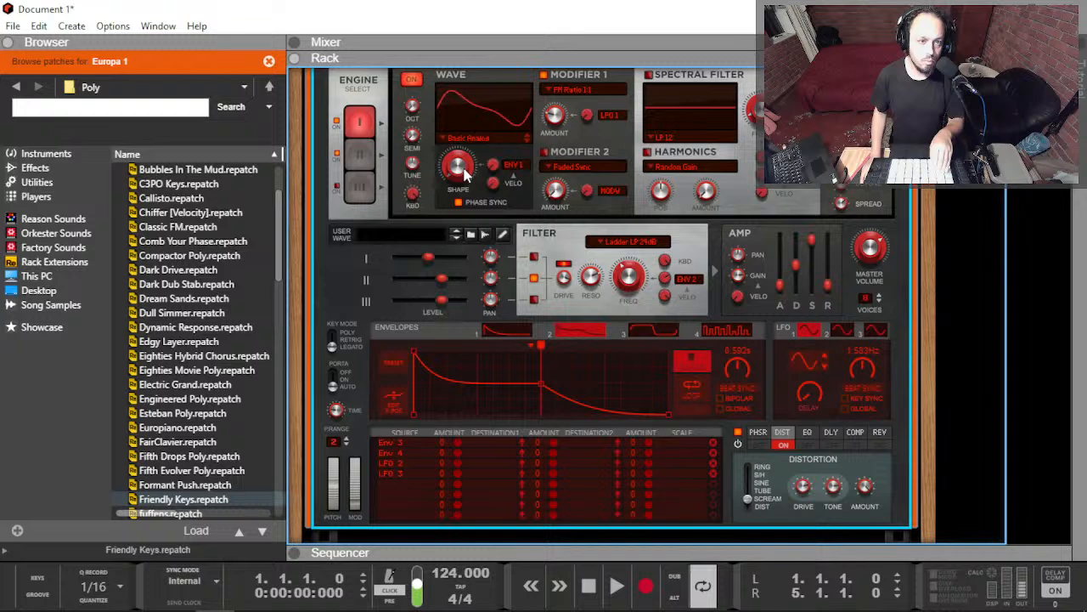
{"action": "left_click_drag", "start_coordinate": [593, 282], "coordinate": [592, 280]}
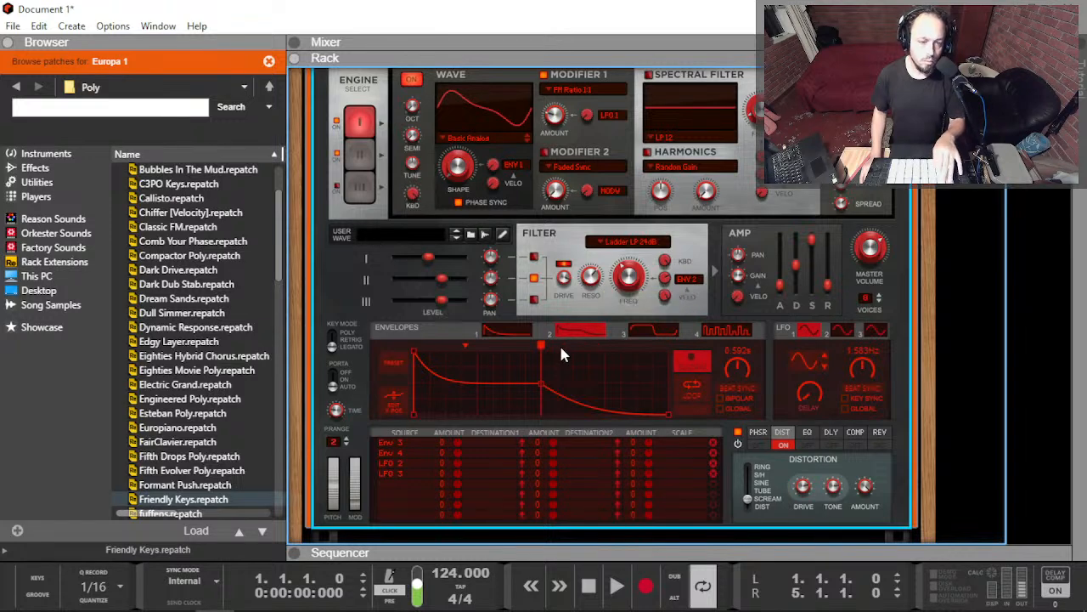
Step: Move envelope 2's middle point earlier and slightly higher, and shorten the amp release slightly
{"action": "left_click_drag", "start_coordinate": [542, 389], "coordinate": [508, 375]}
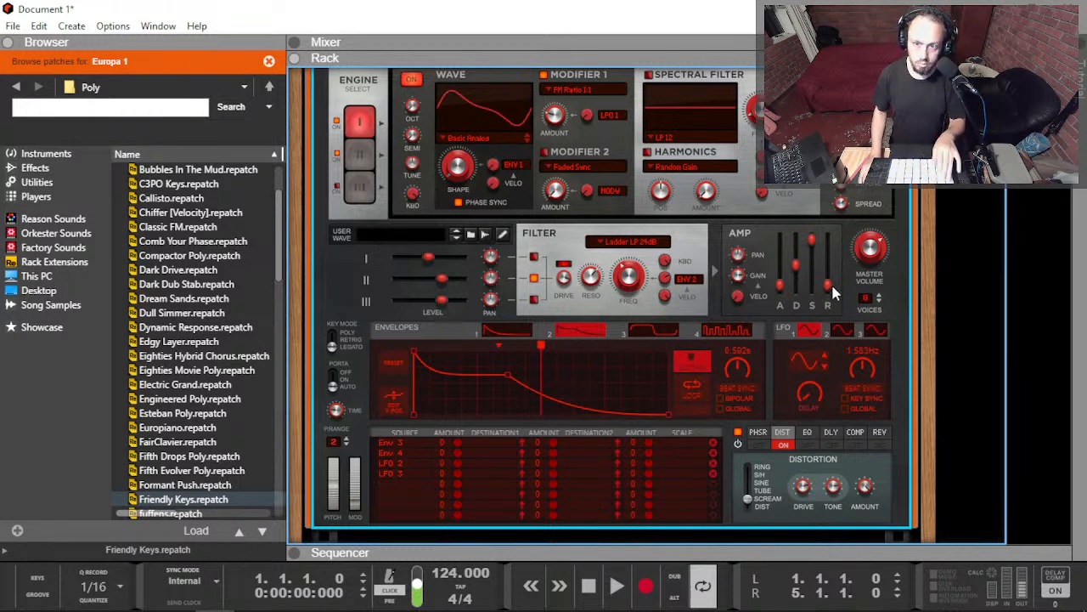
{"action": "left_click_drag", "start_coordinate": [831, 288], "coordinate": [825, 293]}
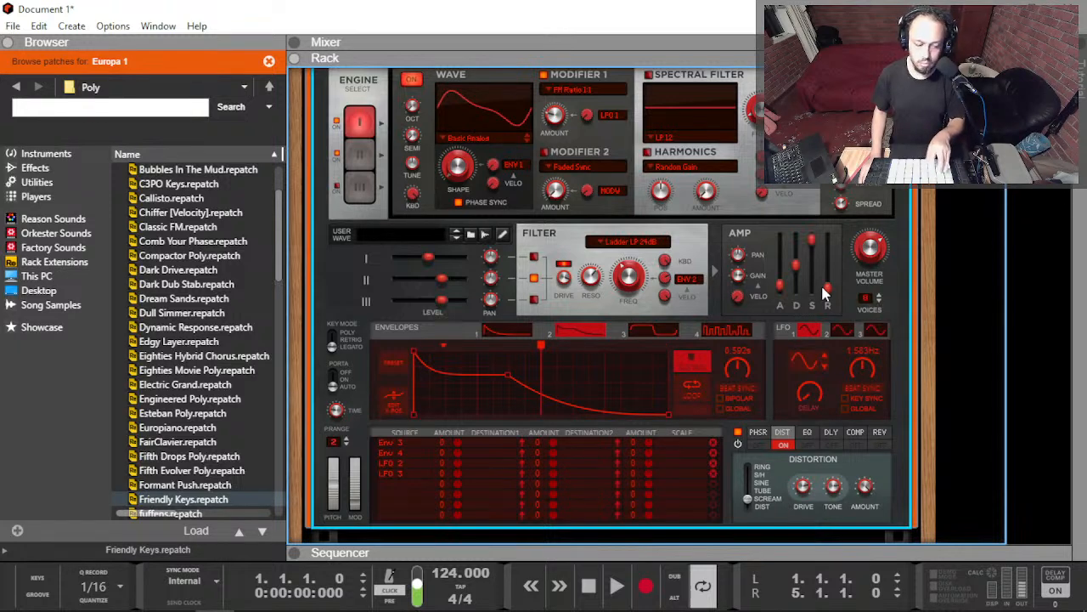
Step: On engine II, enable the Fold modifier at 6.1% and the Faded Sync modifier at 40.6%
{"action": "left_click", "coordinate": [359, 157]}
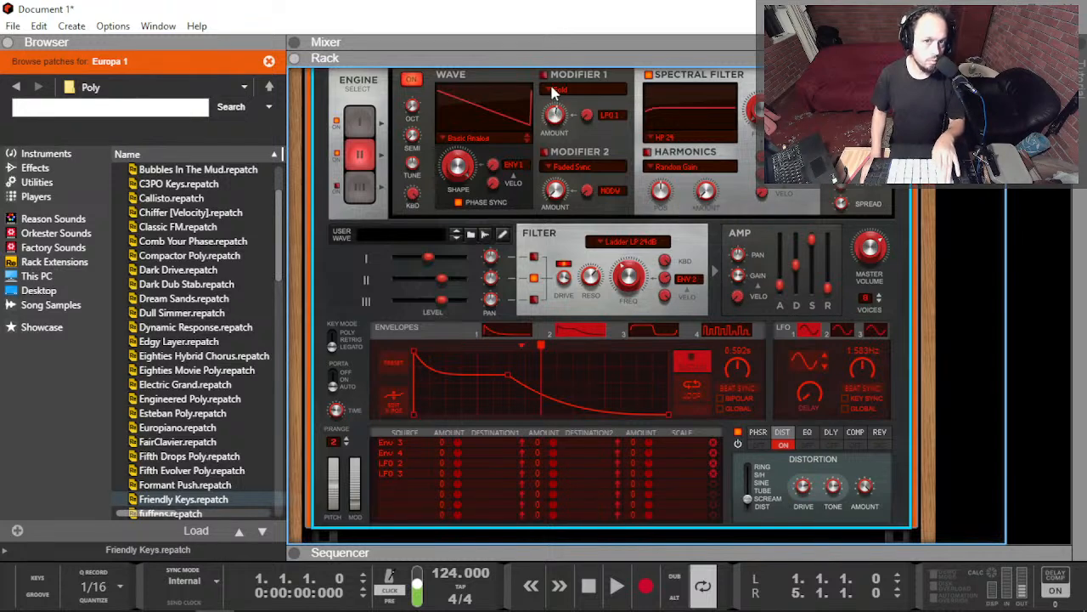
{"action": "scroll", "coordinate": [558, 123], "scroll_direction": "up", "scroll_amount": 1}
{"action": "left_click", "coordinate": [545, 123]}
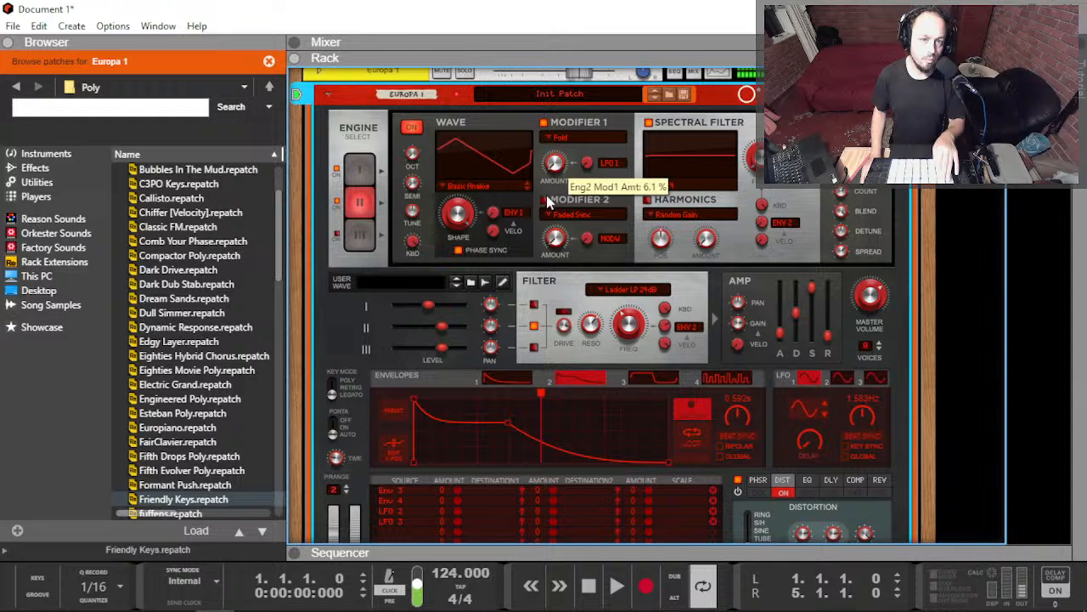
{"action": "left_click", "coordinate": [544, 199]}
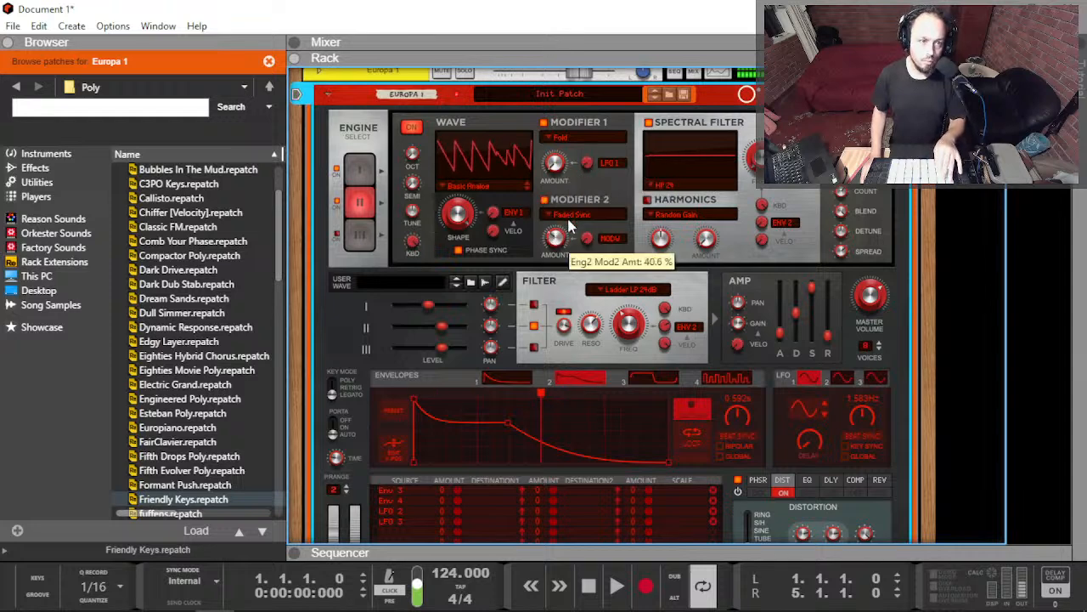
Step: On engine II, turn off modifier 2 and change modifier 1 to Downsample after trying Invert
{"action": "mouse_move", "coordinate": [556, 246]}
{"action": "left_mouse_down"}
{"action": "mouse_move", "coordinate": [558, 228]}
{"action": "mouse_move", "coordinate": [555, 257]}
{"action": "left_mouse_up"}
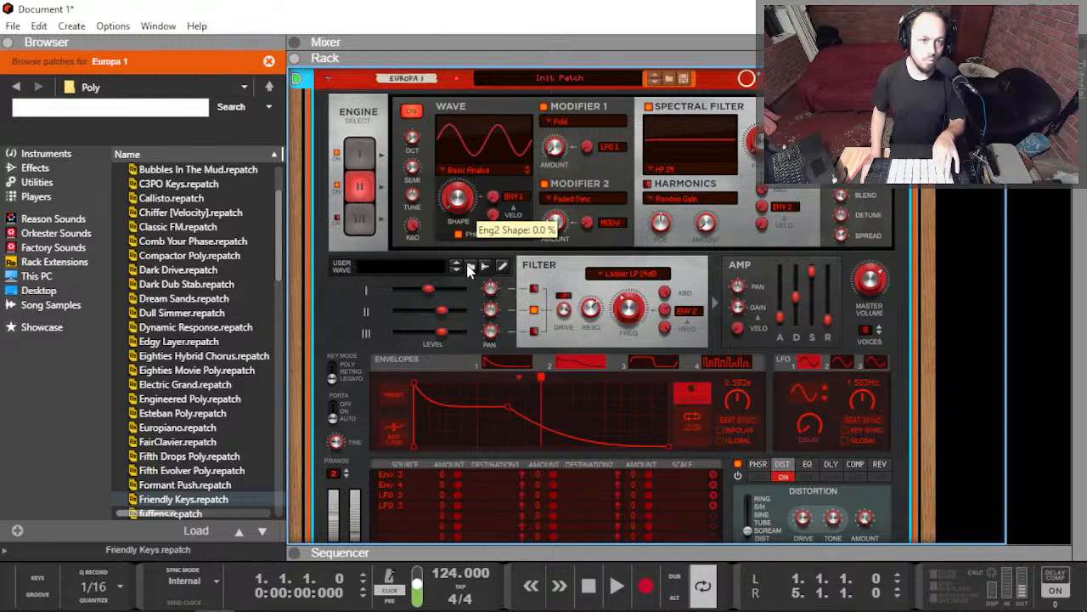
{"action": "left_click_drag", "start_coordinate": [551, 221], "coordinate": [553, 236]}
{"action": "left_click", "coordinate": [544, 185]}
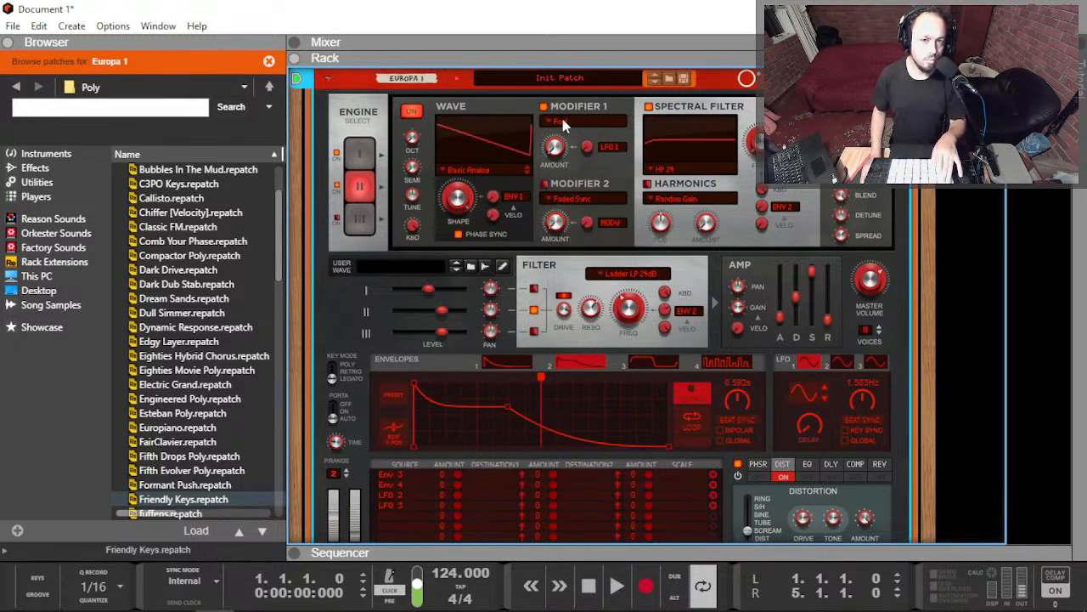
{"action": "left_click", "coordinate": [564, 121]}
{"action": "left_click", "coordinate": [606, 169]}
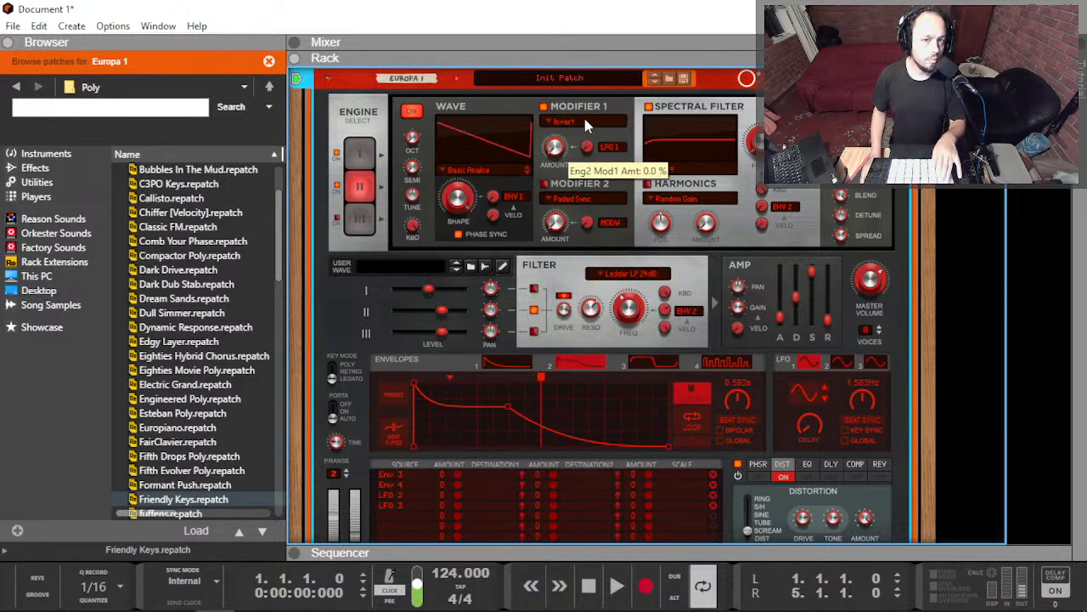
{"action": "left_click", "coordinate": [583, 119]}
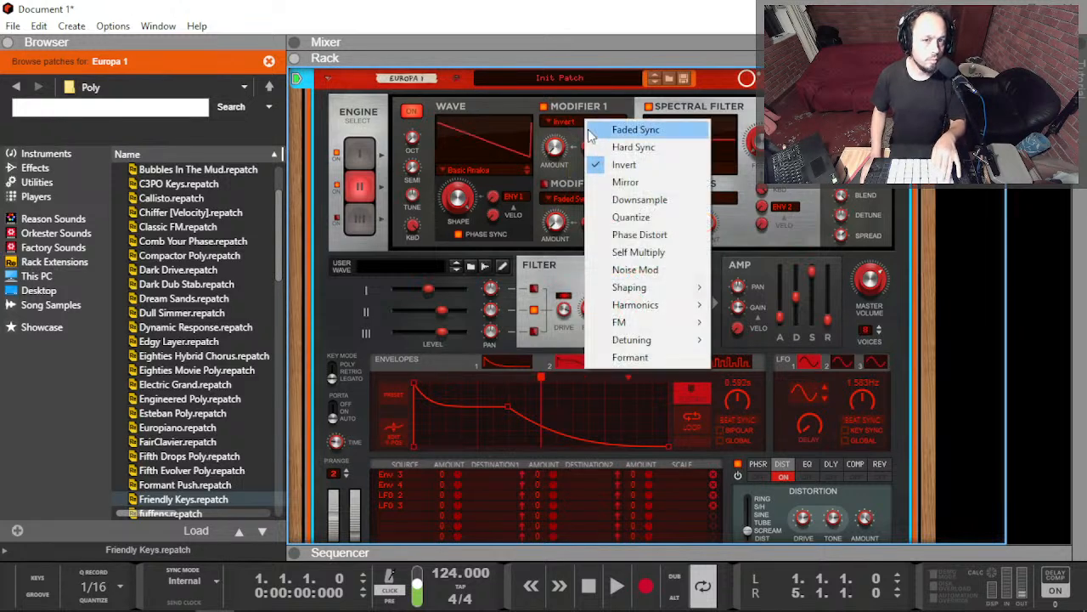
{"action": "left_click", "coordinate": [638, 204]}
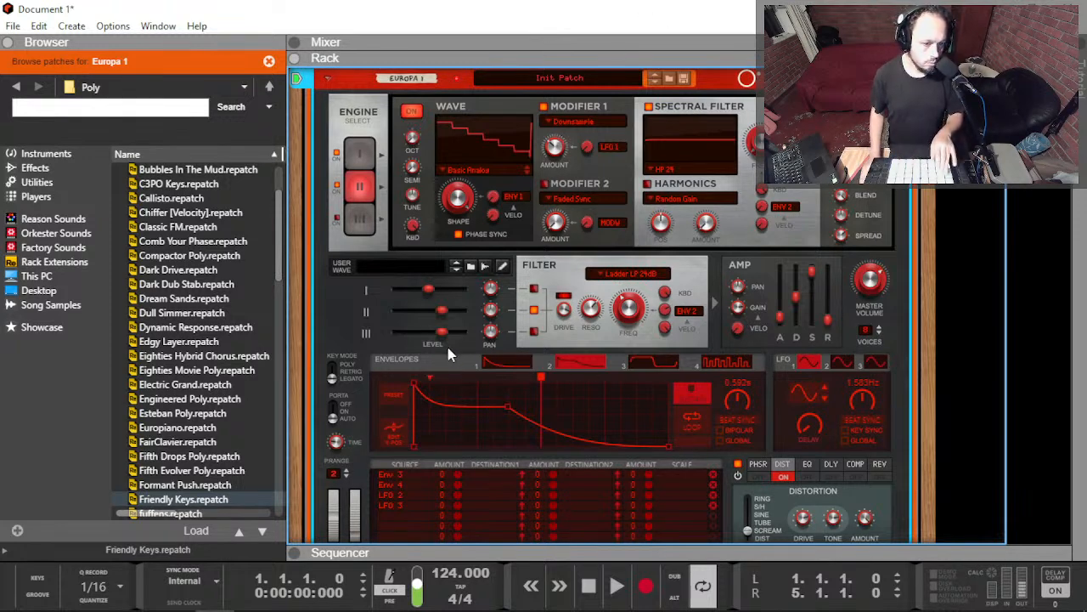
Step: Reshape envelope 2 with a lower start, a low dip in the middle and a new peak point at the sustain marker
{"action": "left_click_drag", "start_coordinate": [414, 388], "coordinate": [412, 394]}
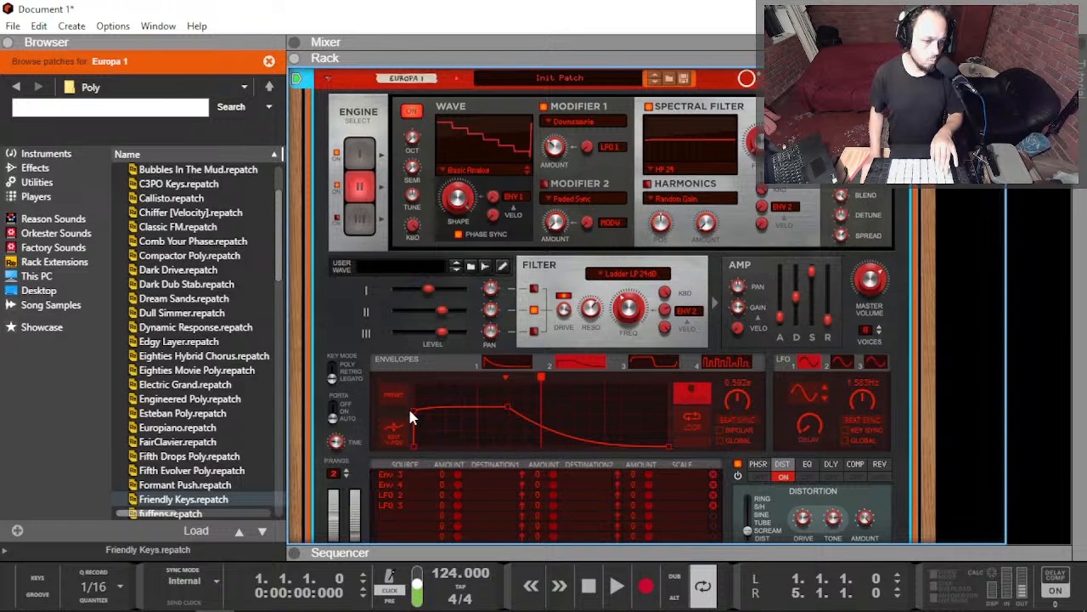
{"action": "left_click_drag", "start_coordinate": [505, 409], "coordinate": [537, 386]}
{"action": "double_click", "coordinate": [523, 399]}
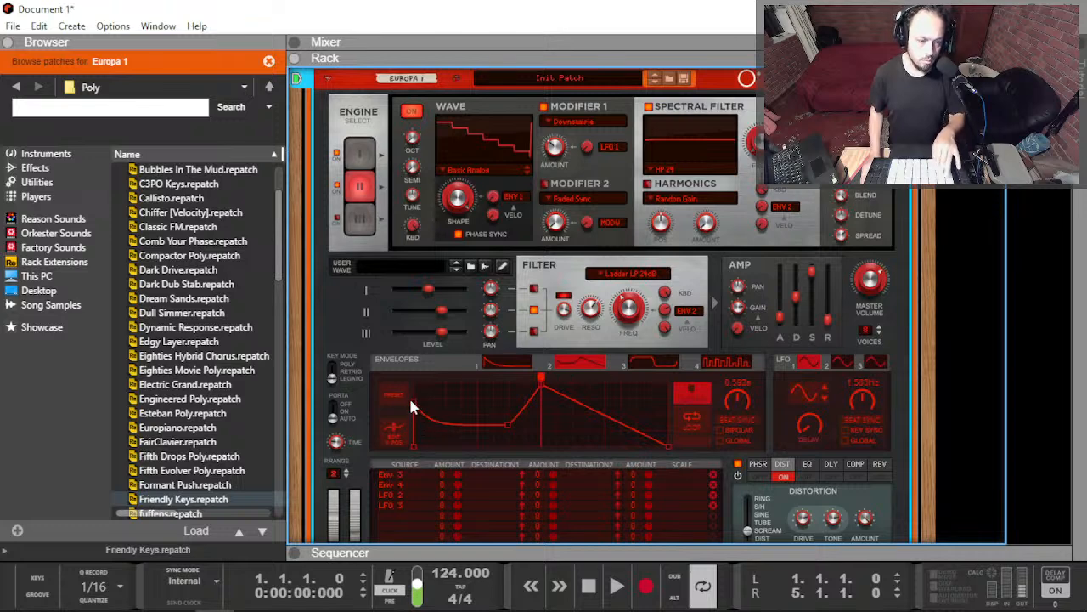
{"action": "left_click_drag", "start_coordinate": [508, 422], "coordinate": [516, 419]}
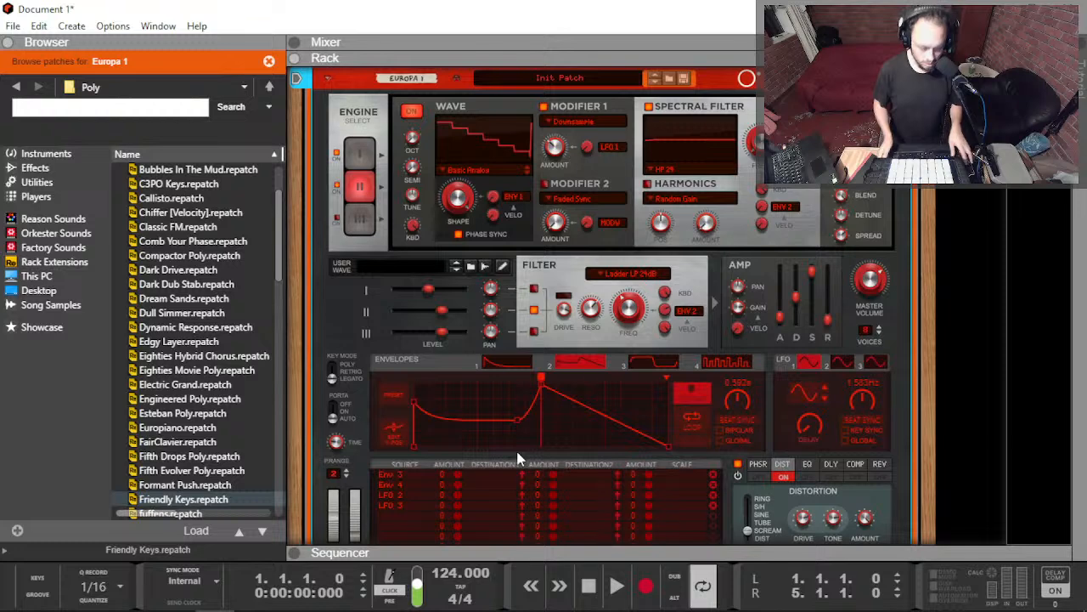
Step: Show the sequencer together with the rack and shorten envelope 2's time to 0.301 s
{"action": "key", "text": "F7"}
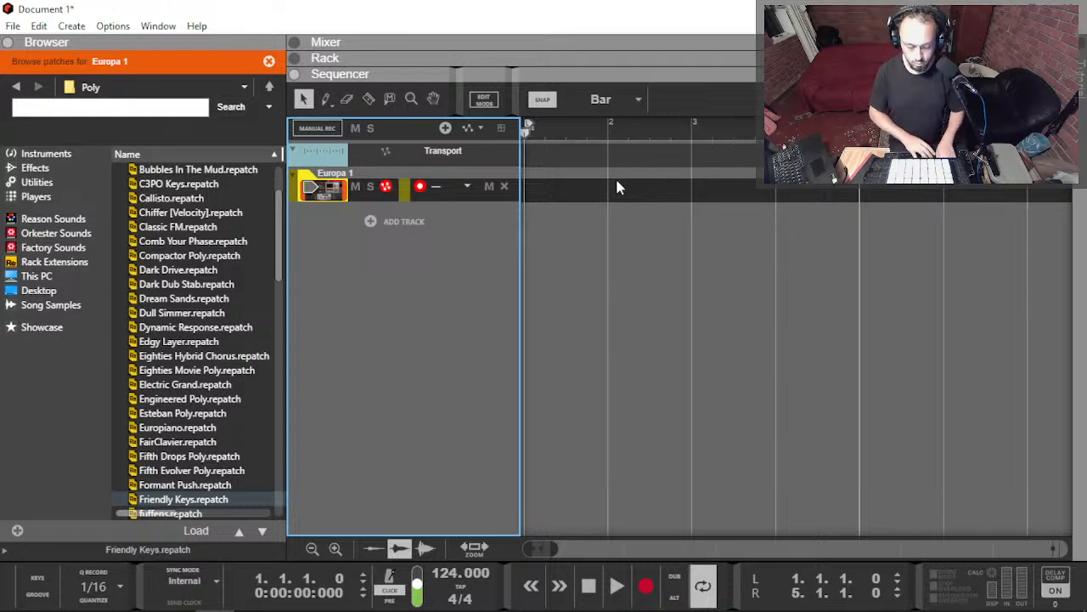
{"action": "key", "text": "F6"}
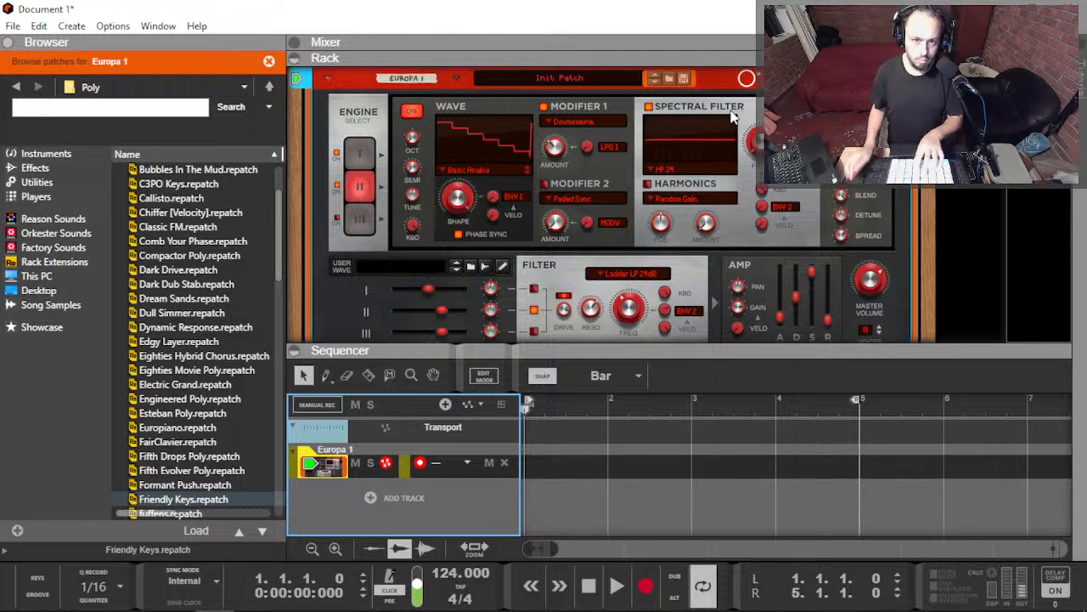
{"action": "scroll", "coordinate": [474, 170], "scroll_direction": "down", "scroll_amount": 3}
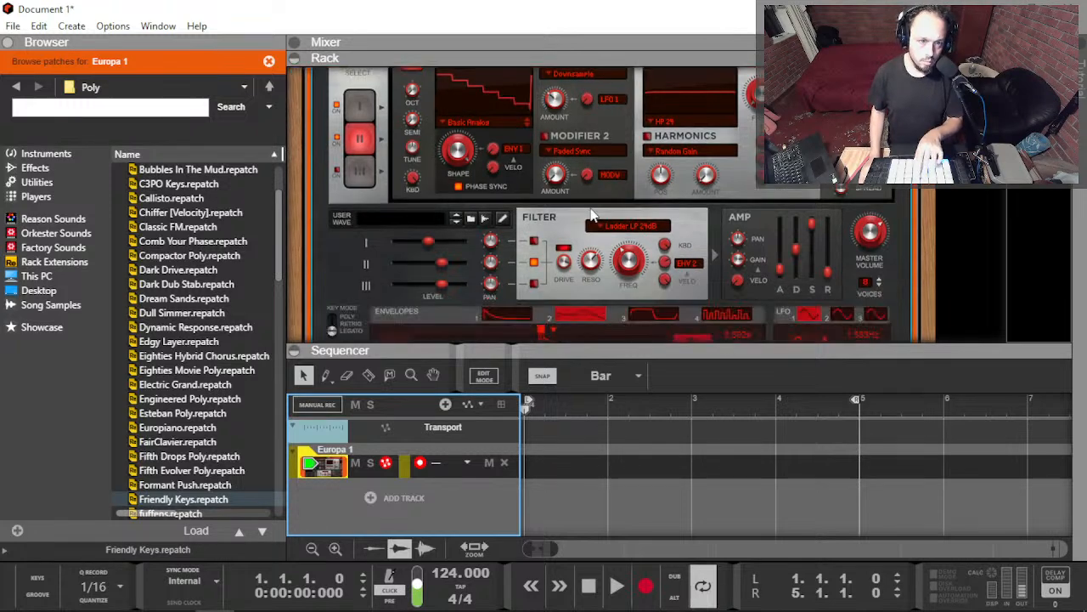
{"action": "left_click_drag", "start_coordinate": [742, 301], "coordinate": [743, 290]}
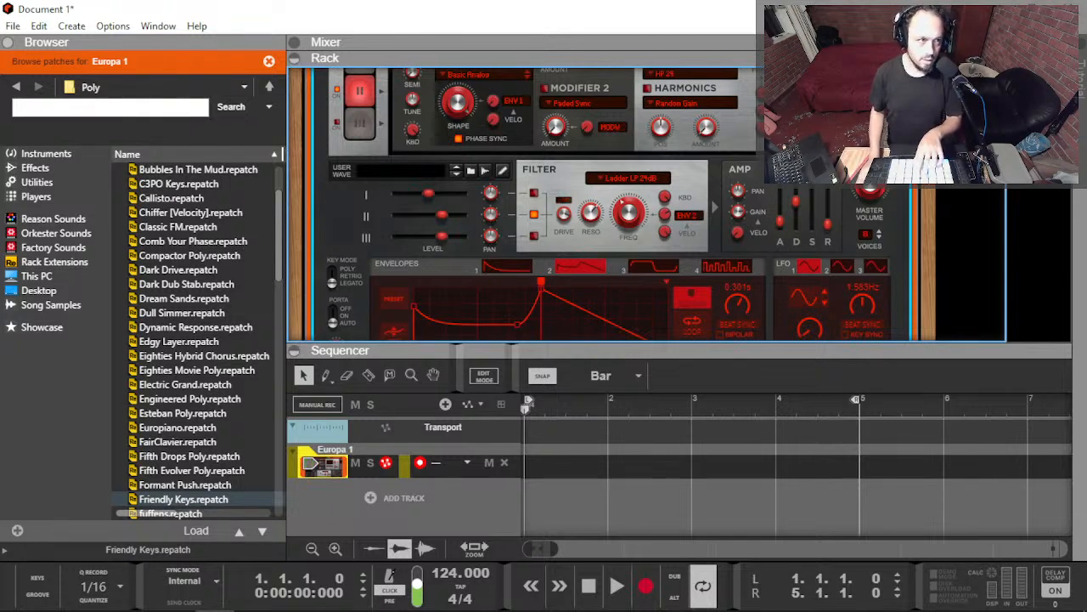
Step: Lower the dip of envelope 2 by editing its vertical levels only, and leave the Y-position editing mode
{"action": "scroll", "coordinate": [524, 239], "scroll_direction": "down", "scroll_amount": 4}
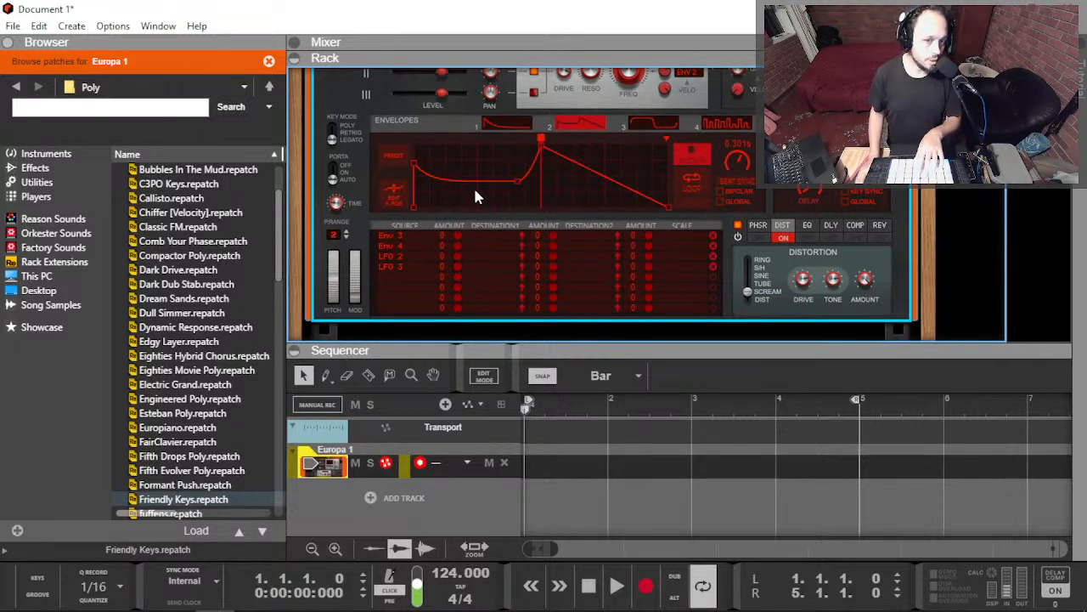
{"action": "right_click", "coordinate": [435, 187]}
{"action": "left_click", "coordinate": [427, 185]}
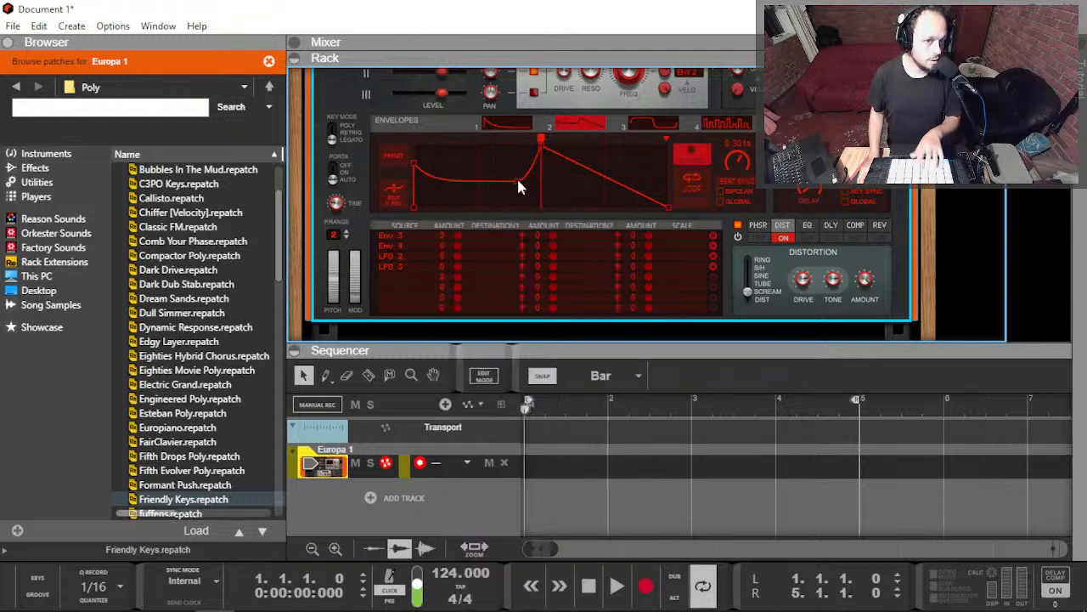
{"action": "left_click", "coordinate": [398, 194]}
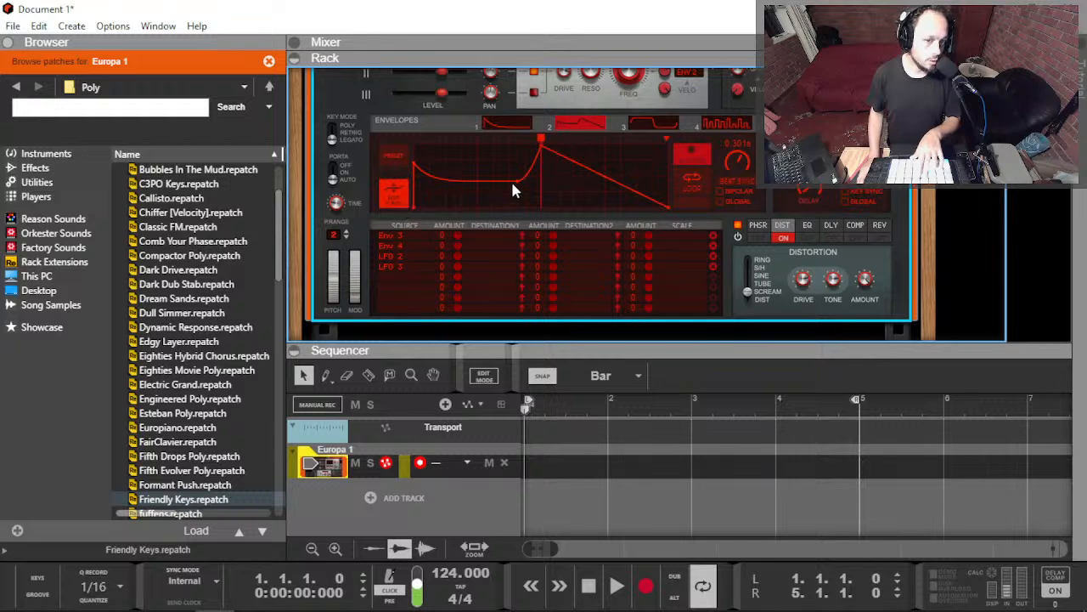
{"action": "left_click_drag", "start_coordinate": [515, 177], "coordinate": [466, 188]}
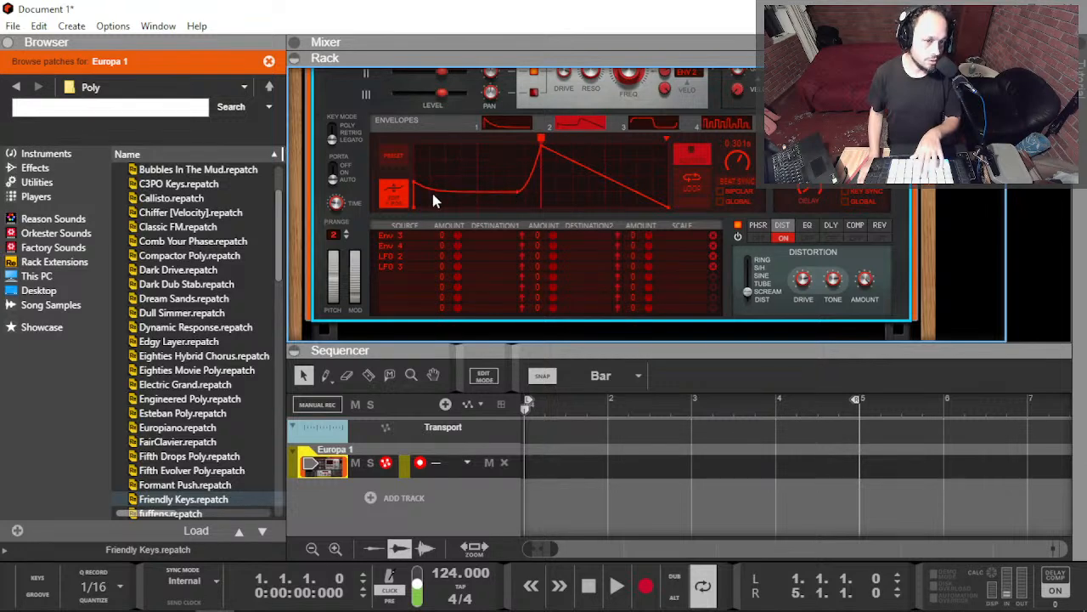
{"action": "left_click", "coordinate": [406, 203]}
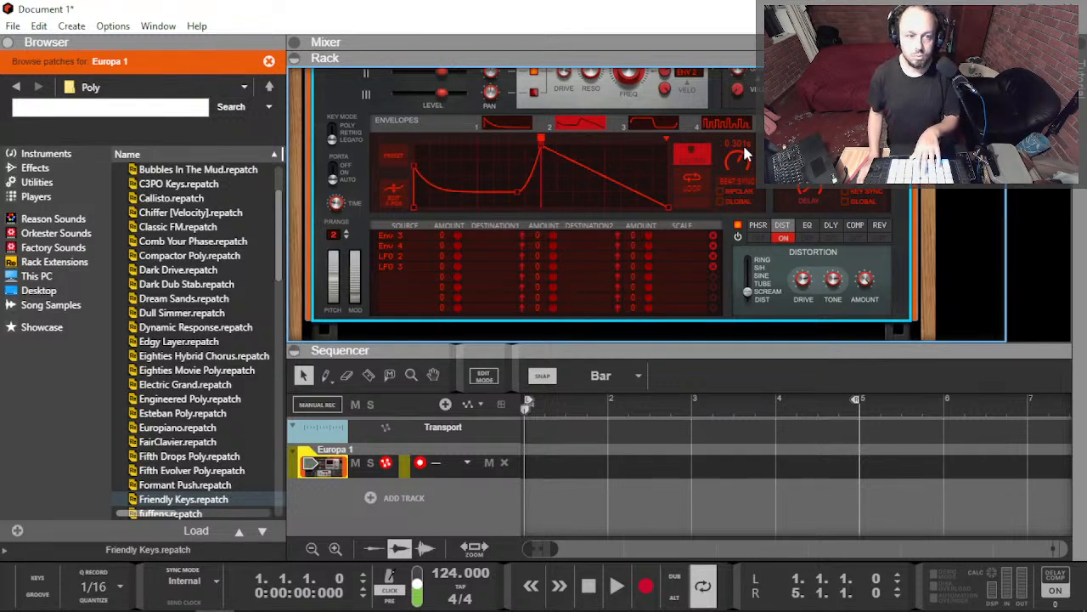
Step: Lengthen envelope 2's time to about 0.56 s
{"action": "scroll", "coordinate": [483, 264], "scroll_direction": "up", "scroll_amount": 1}
{"action": "scroll", "coordinate": [459, 247], "scroll_direction": "down", "scroll_amount": 1}
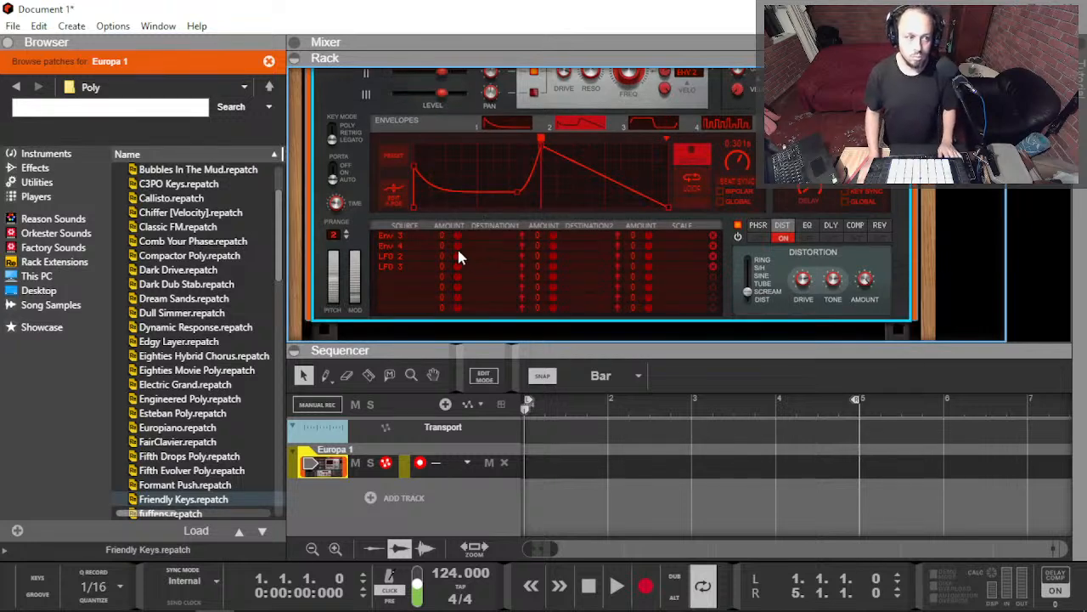
{"action": "left_click_drag", "start_coordinate": [738, 153], "coordinate": [731, 189]}
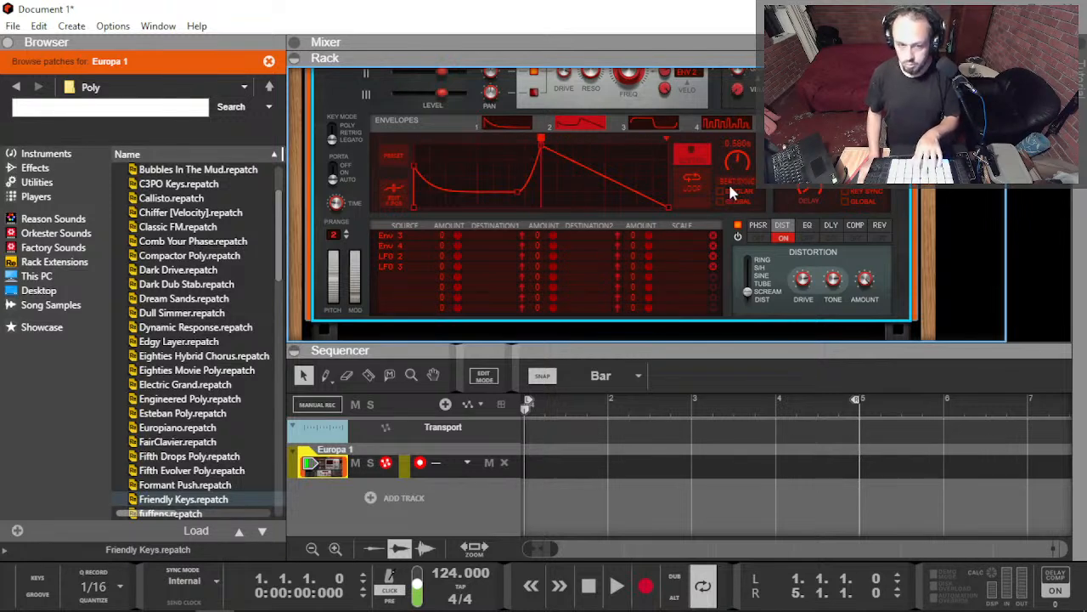
Step: Add a second Europa instrument to the rack and reset it to its initial patch
{"action": "scroll", "coordinate": [608, 173], "scroll_direction": "up", "scroll_amount": 3}
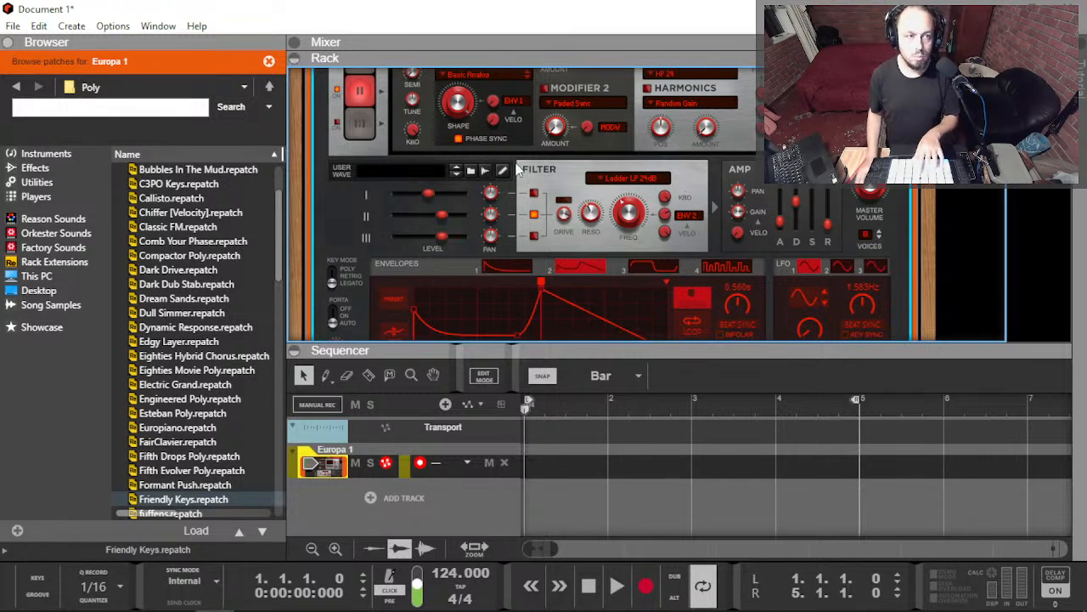
{"action": "scroll", "coordinate": [399, 186], "scroll_direction": "down", "scroll_amount": 3}
{"action": "scroll", "coordinate": [357, 170], "scroll_direction": "down", "scroll_amount": 3}
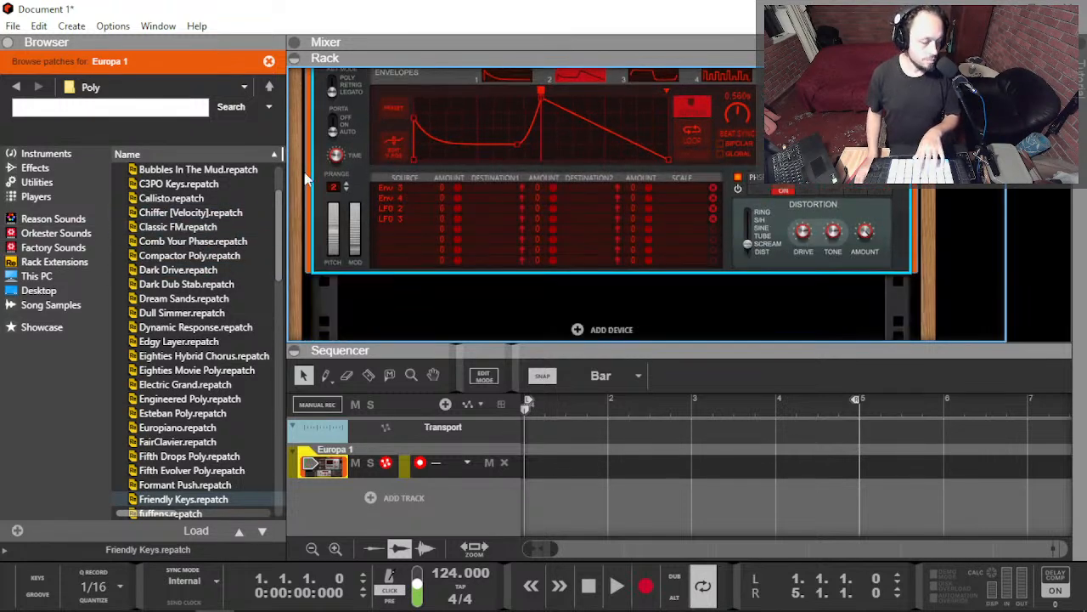
{"action": "scroll", "coordinate": [307, 178], "scroll_direction": "down", "scroll_amount": 3}
{"action": "left_click", "coordinate": [32, 163]}
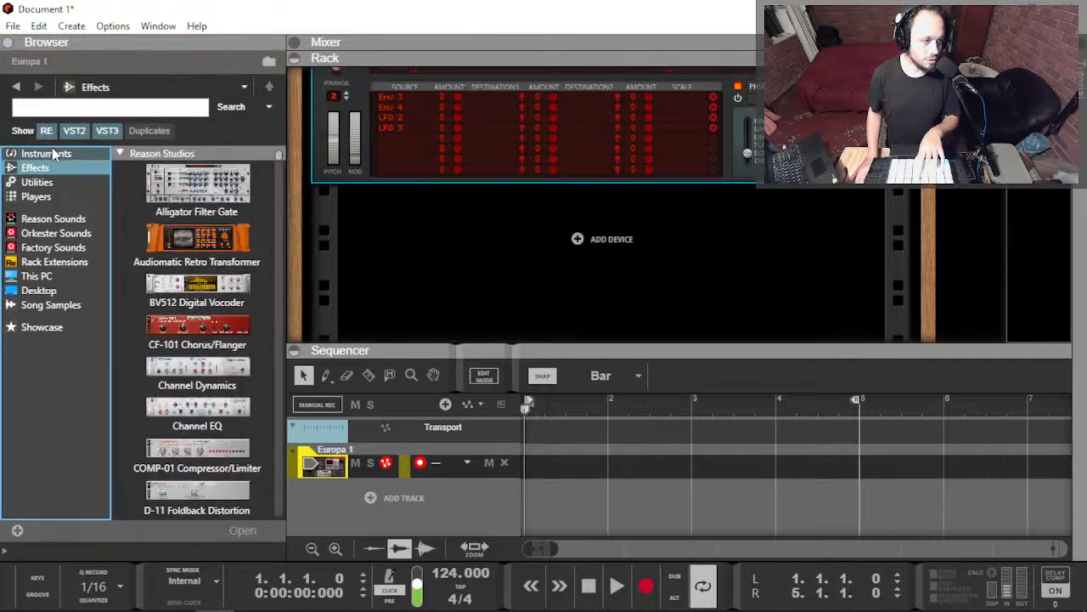
{"action": "left_click", "coordinate": [46, 153]}
{"action": "left_click_drag", "start_coordinate": [207, 259], "coordinate": [487, 239]}
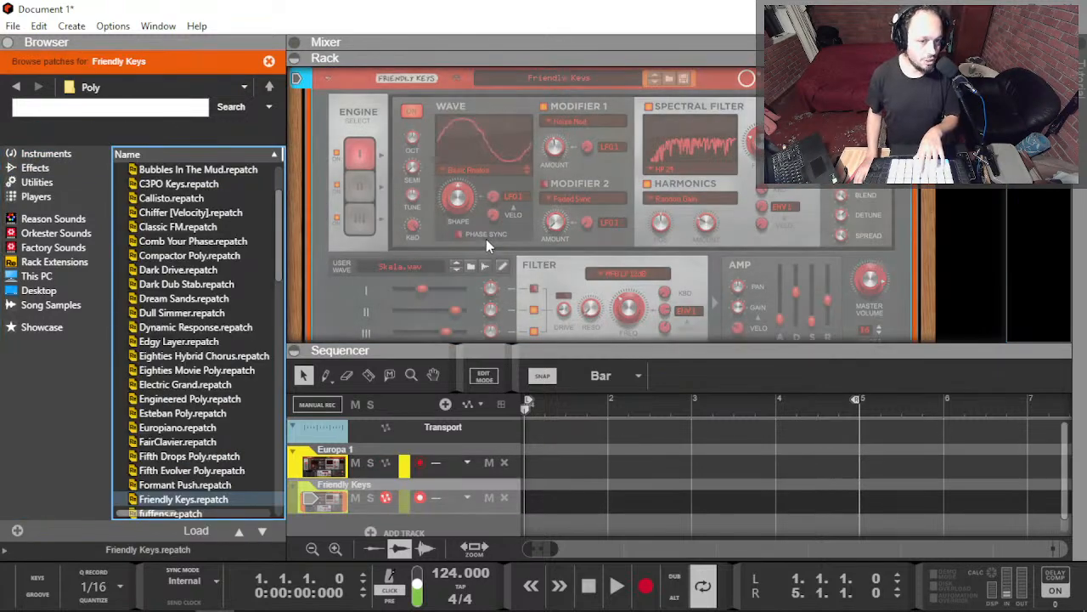
{"action": "right_click", "coordinate": [399, 136]}
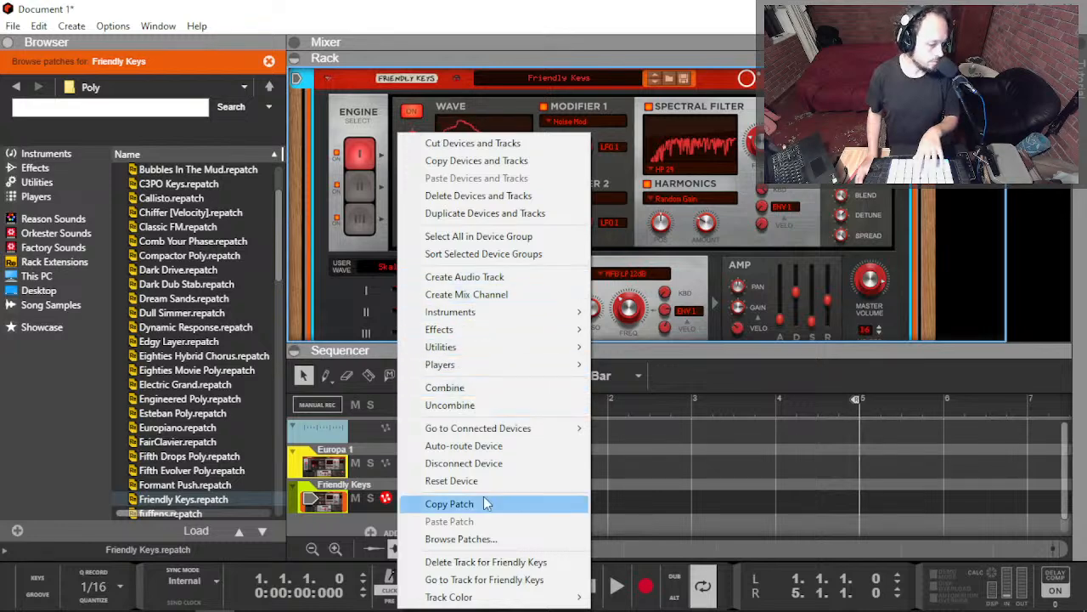
{"action": "left_click", "coordinate": [451, 480]}
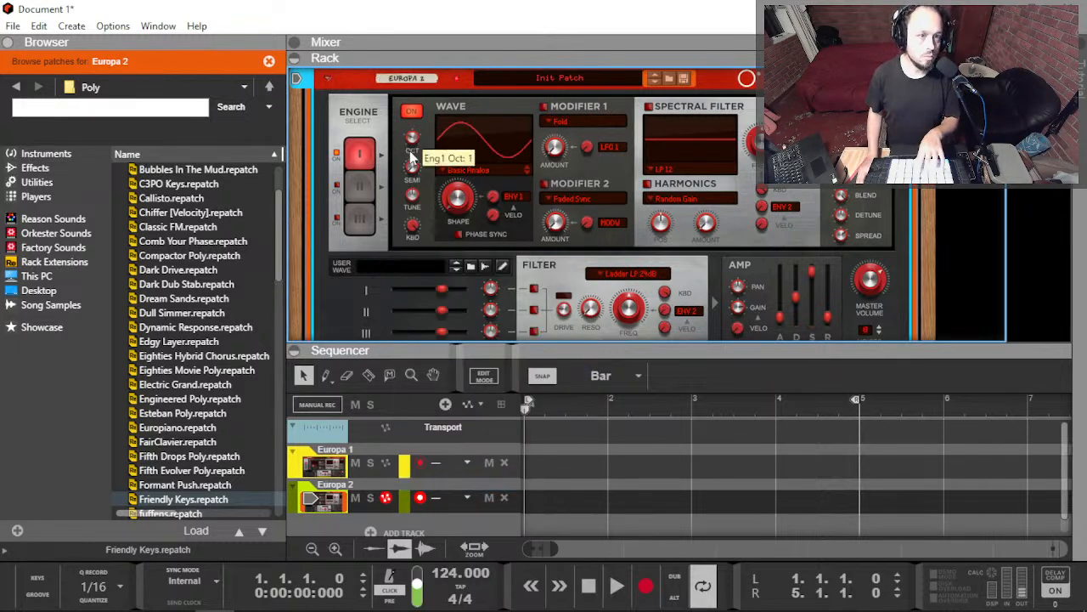
Step: Turn on engine II of the second Europa, turn its shape to a sawtooth and set its octave to 2
{"action": "left_click", "coordinate": [360, 185]}
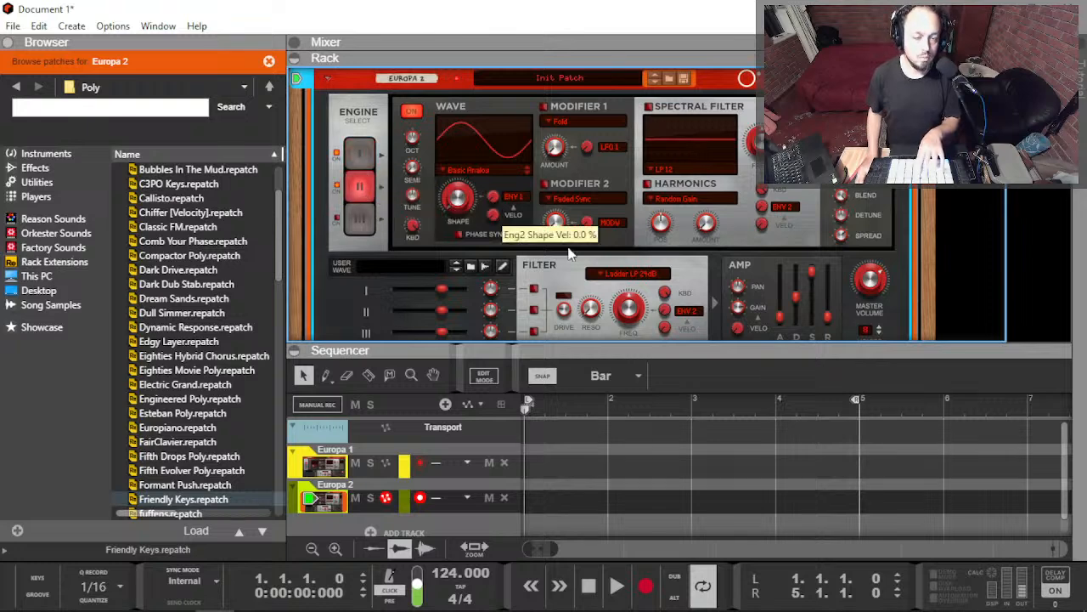
{"action": "left_click", "coordinate": [592, 200]}
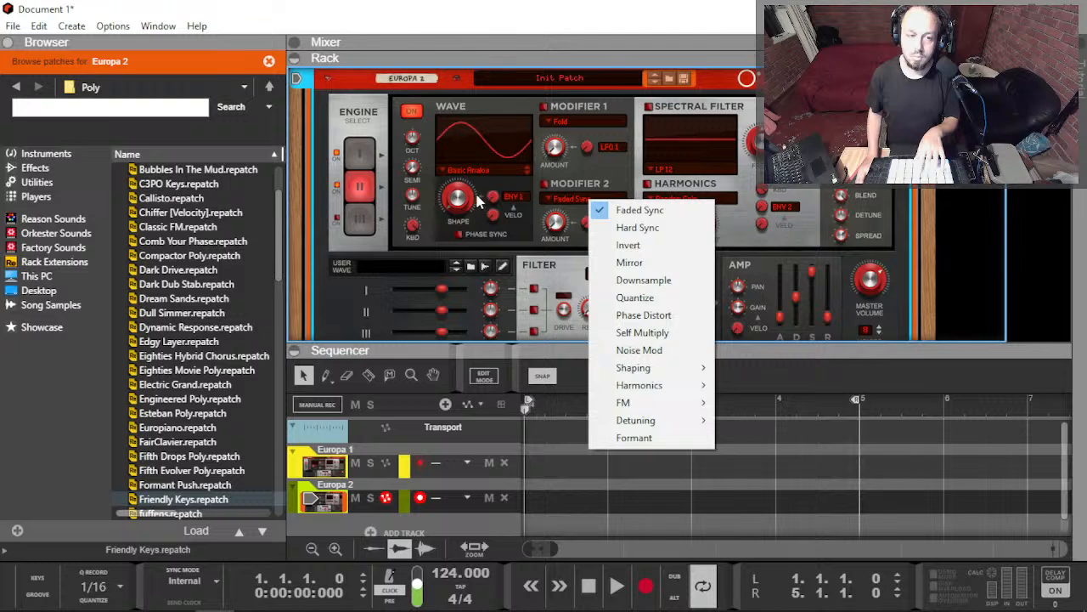
{"action": "left_click_drag", "start_coordinate": [461, 198], "coordinate": [435, 128]}
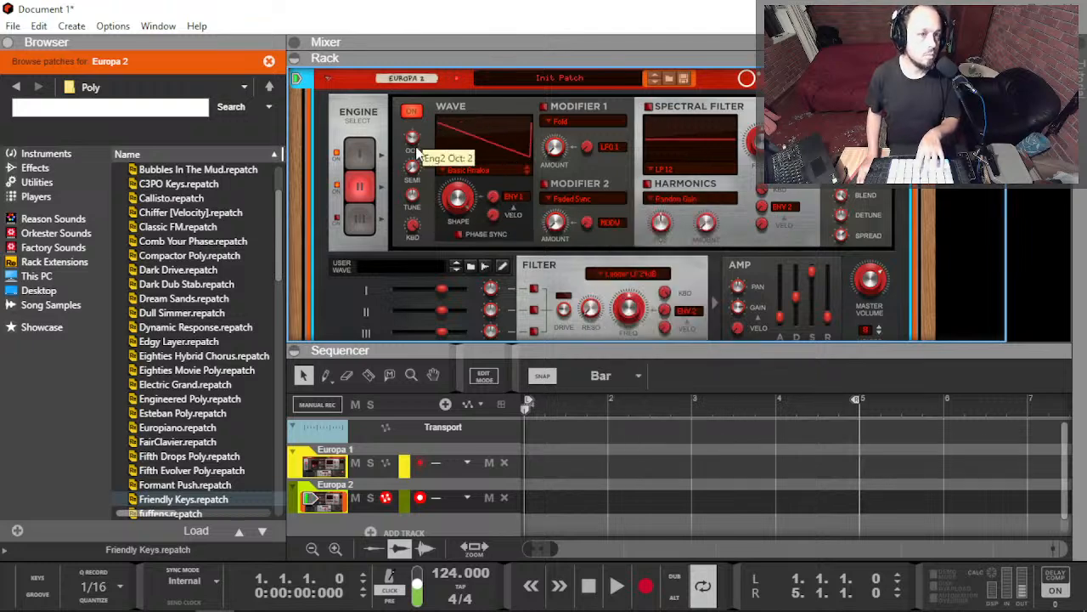
Step: Set engine II's spectral filter type to HP 24, audition engine II without engine I, and leave the filter switched off
{"action": "left_click", "coordinate": [649, 108]}
{"action": "left_click", "coordinate": [698, 170]}
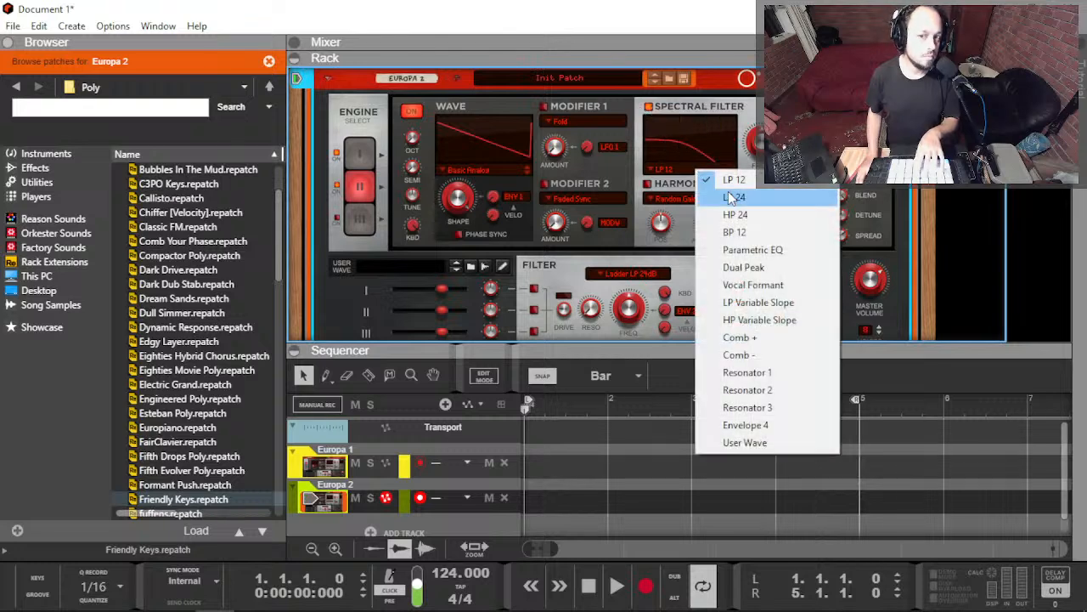
{"action": "left_click", "coordinate": [735, 214]}
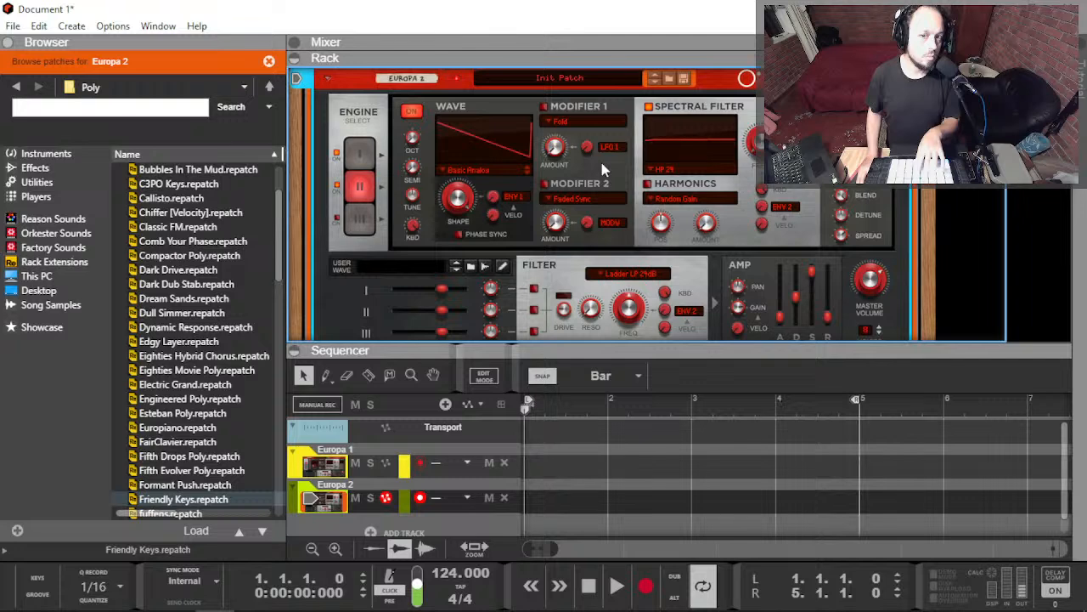
{"action": "left_click", "coordinate": [337, 185]}
{"action": "left_click", "coordinate": [338, 186]}
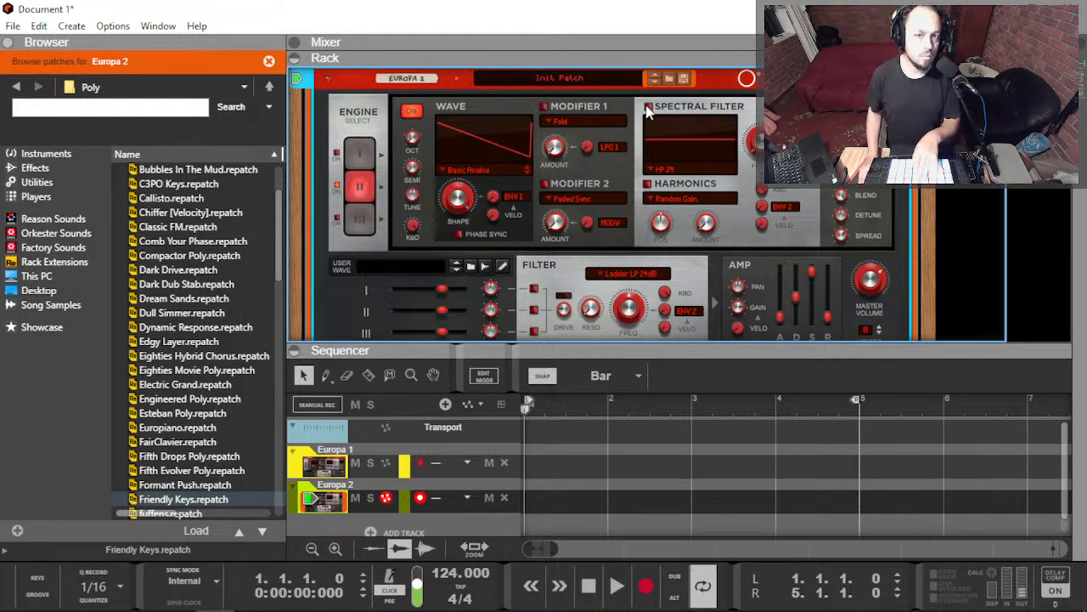
Step: Turn on phase sync for engines I and II, with engine I switched back on, and return to engine II
{"action": "left_click", "coordinate": [458, 232]}
{"action": "left_click", "coordinate": [337, 153]}
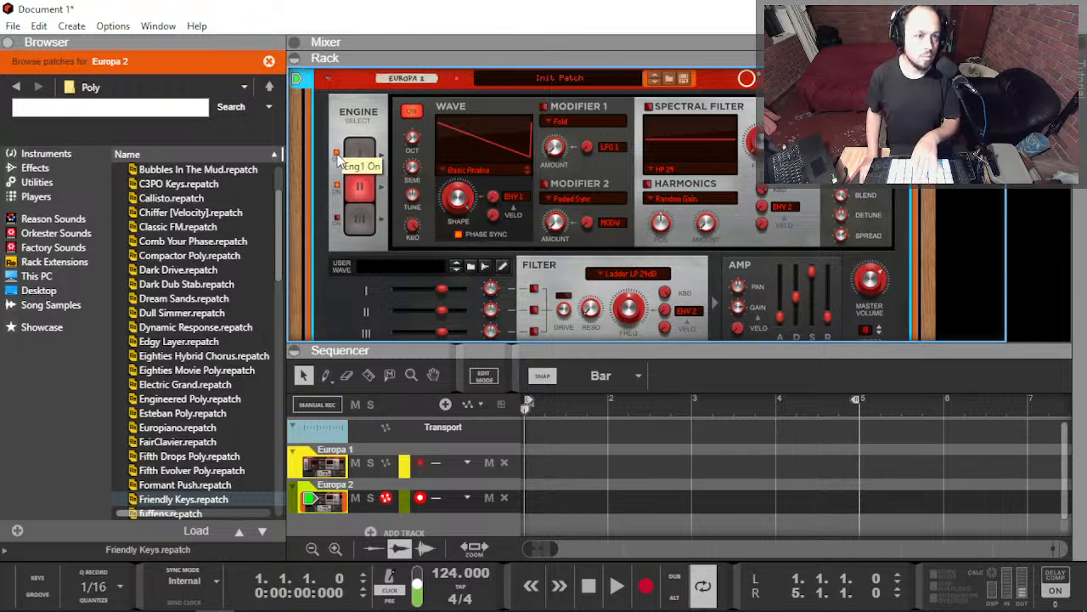
{"action": "left_click", "coordinate": [360, 153]}
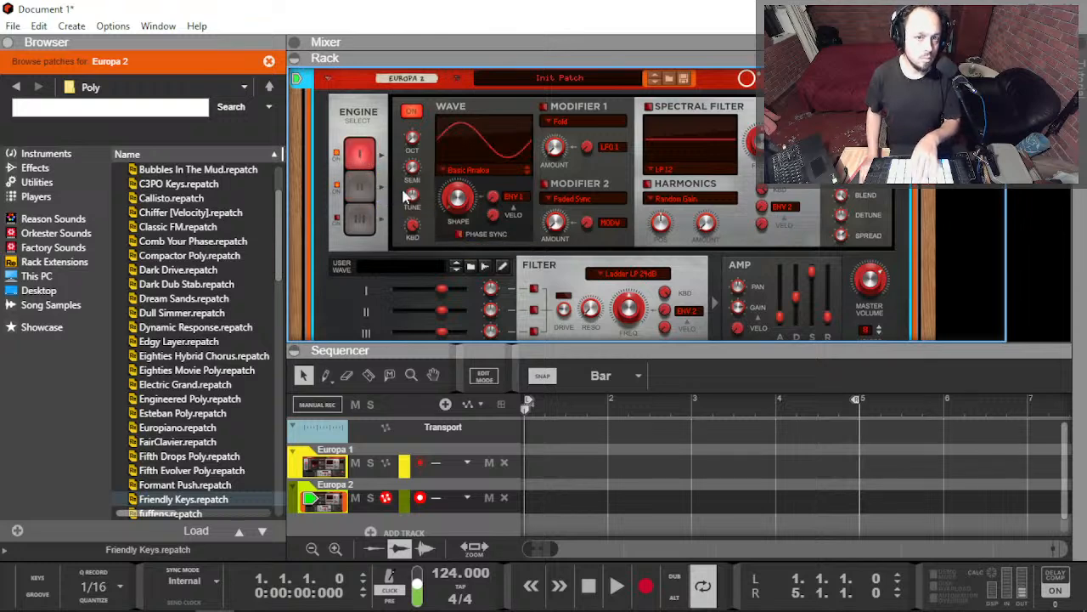
{"action": "left_click", "coordinate": [460, 233]}
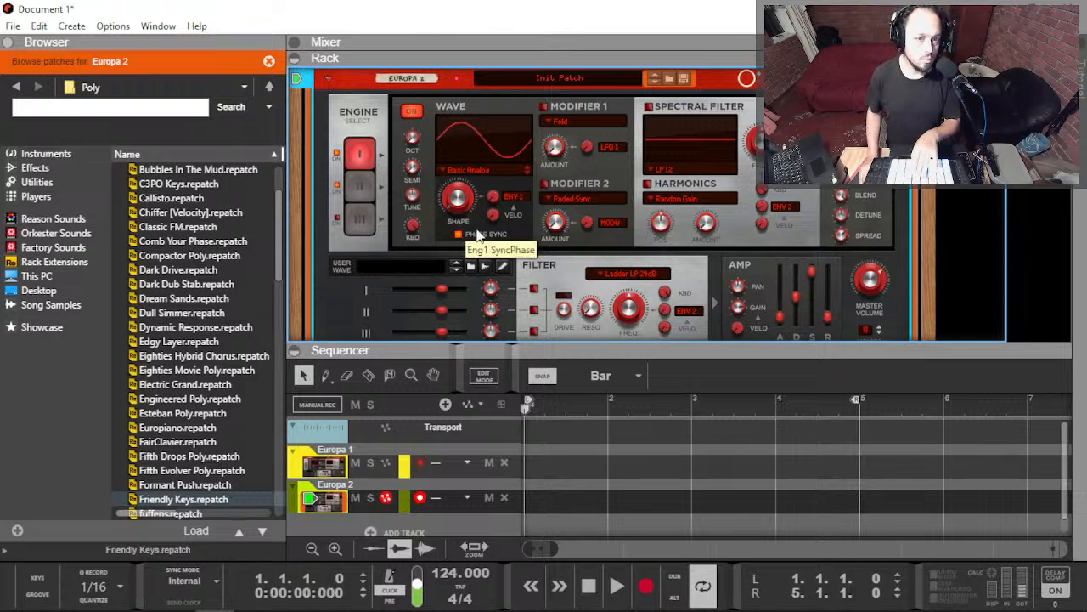
{"action": "left_click", "coordinate": [360, 189]}
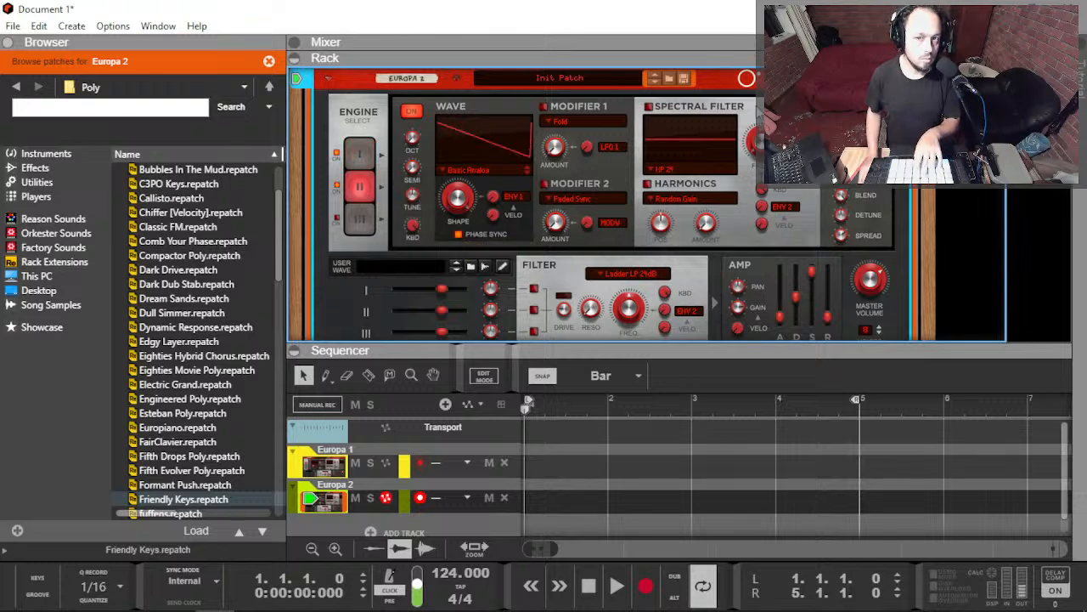
Step: Turn on engine II's spectral filter and route engine II through the main filter
{"action": "left_click", "coordinate": [648, 108]}
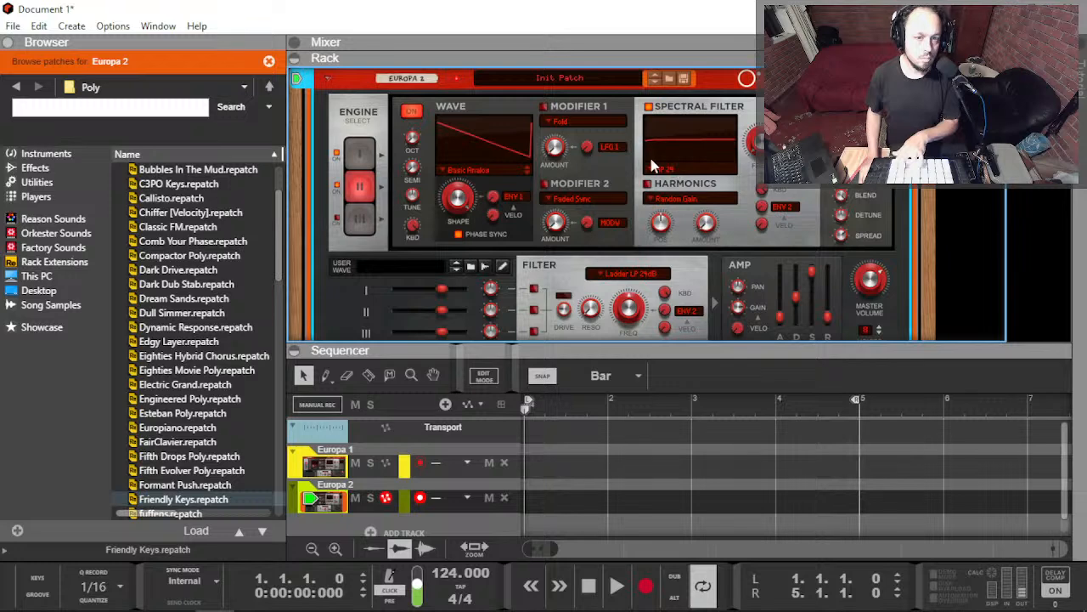
{"action": "scroll", "coordinate": [650, 267], "scroll_direction": "down", "scroll_amount": 3}
{"action": "left_click", "coordinate": [535, 213]}
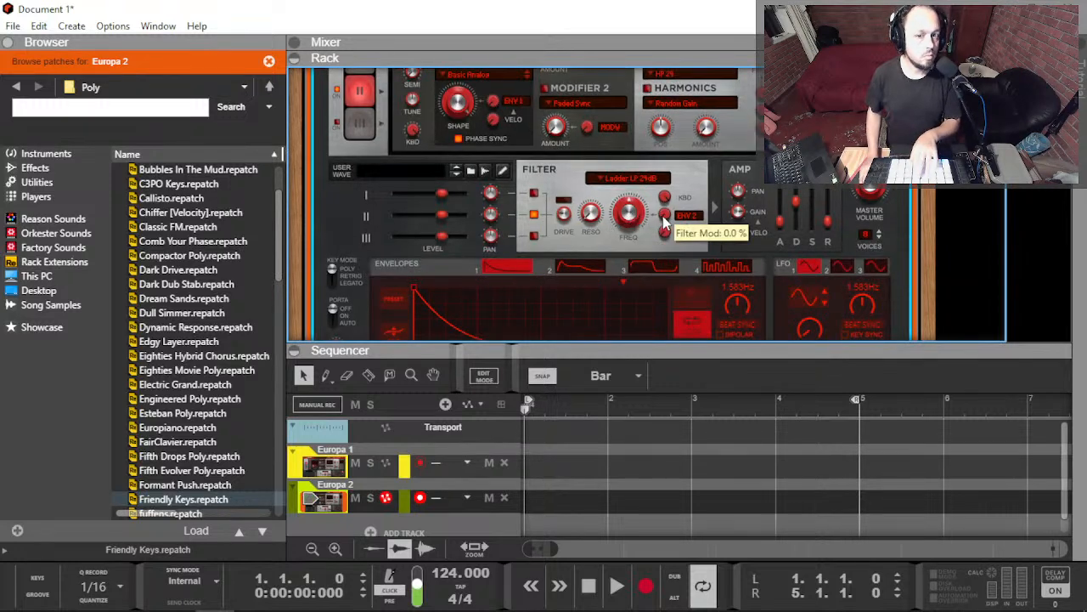
Step: Adjust the main filter's frequency with its modulation at about 52 %, and bend envelope 2's attack into an upward curve
{"action": "mouse_move", "coordinate": [669, 192]}
{"action": "left_mouse_down"}
{"action": "mouse_move", "coordinate": [670, 178]}
{"action": "mouse_move", "coordinate": [664, 196]}
{"action": "left_mouse_up"}
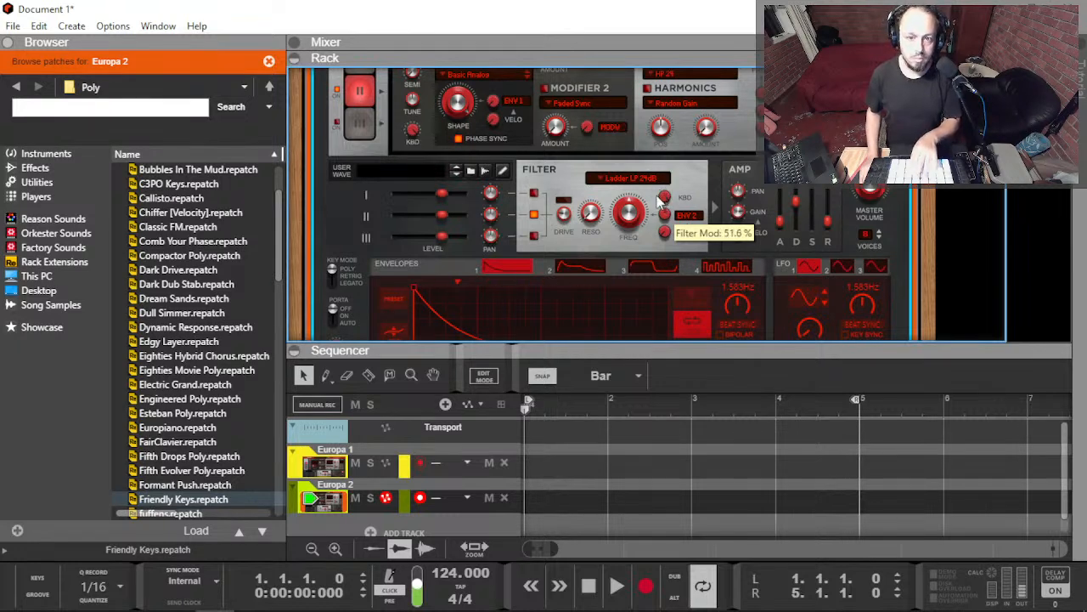
{"action": "left_click_drag", "start_coordinate": [620, 226], "coordinate": [596, 192]}
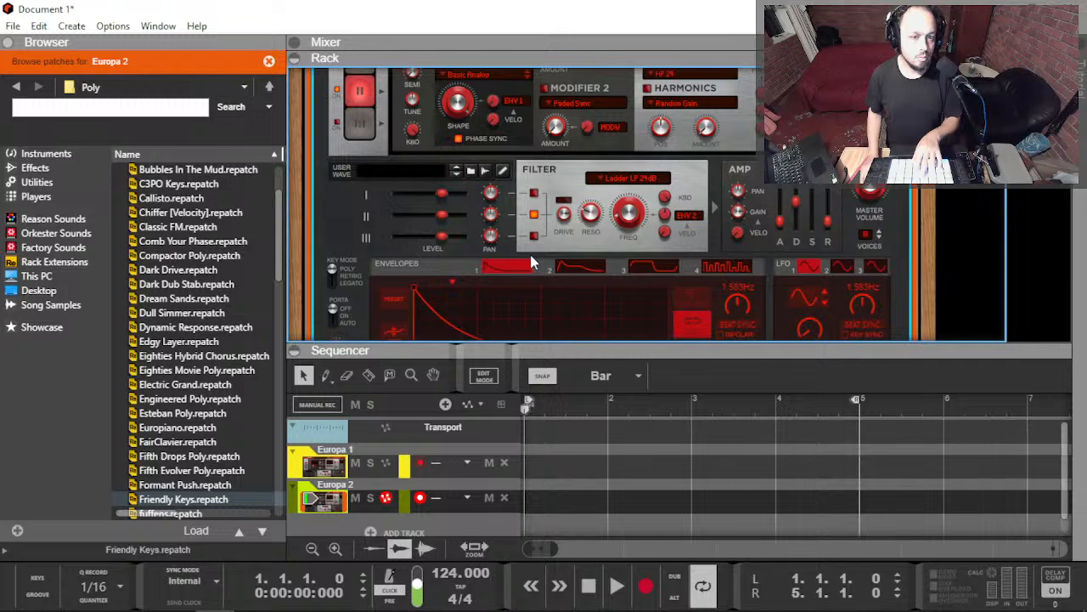
{"action": "left_click", "coordinate": [567, 265]}
{"action": "scroll", "coordinate": [565, 260], "scroll_direction": "down", "scroll_amount": 1}
{"action": "left_click_drag", "start_coordinate": [433, 246], "coordinate": [452, 240]}
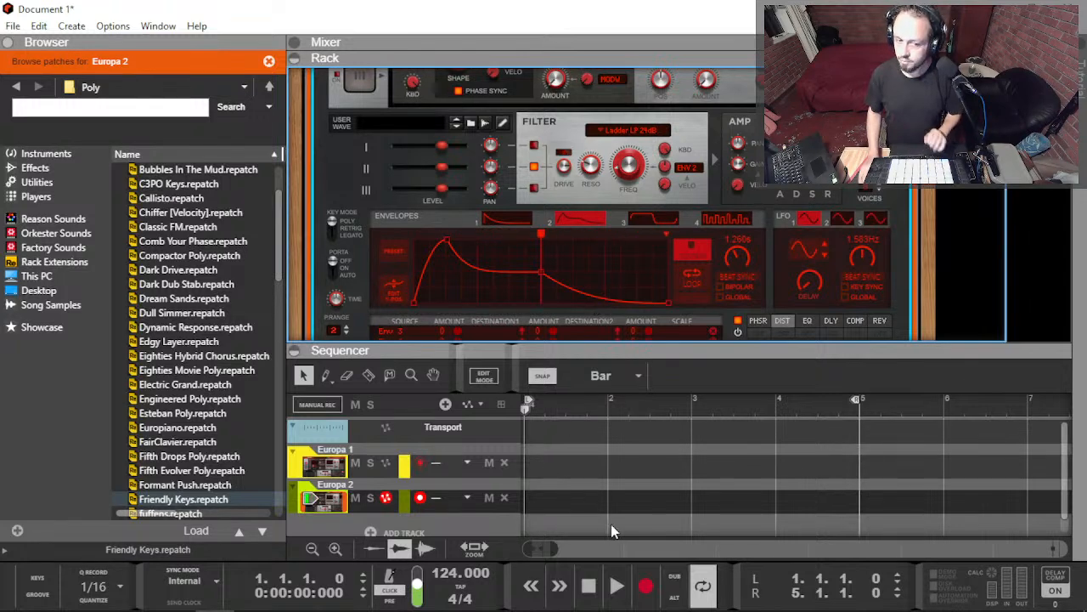
Step: Record a one-bar clip on the Europa 2 track from bar 1, discarding a first empty take
{"action": "left_click", "coordinate": [648, 588]}
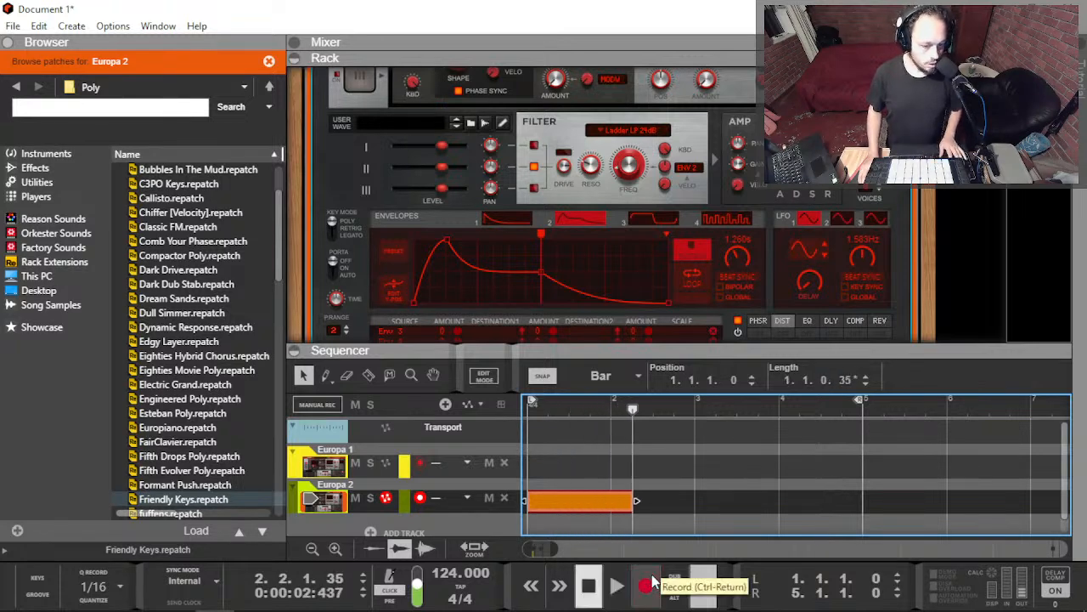
{"action": "key", "text": "ctrl+z"}
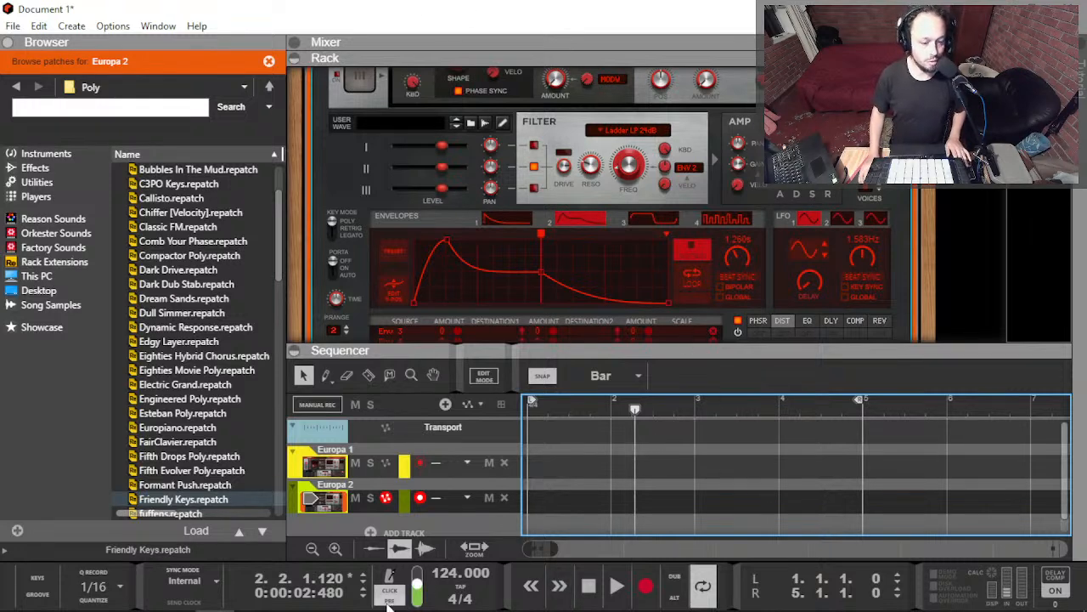
{"action": "left_click", "coordinate": [551, 407]}
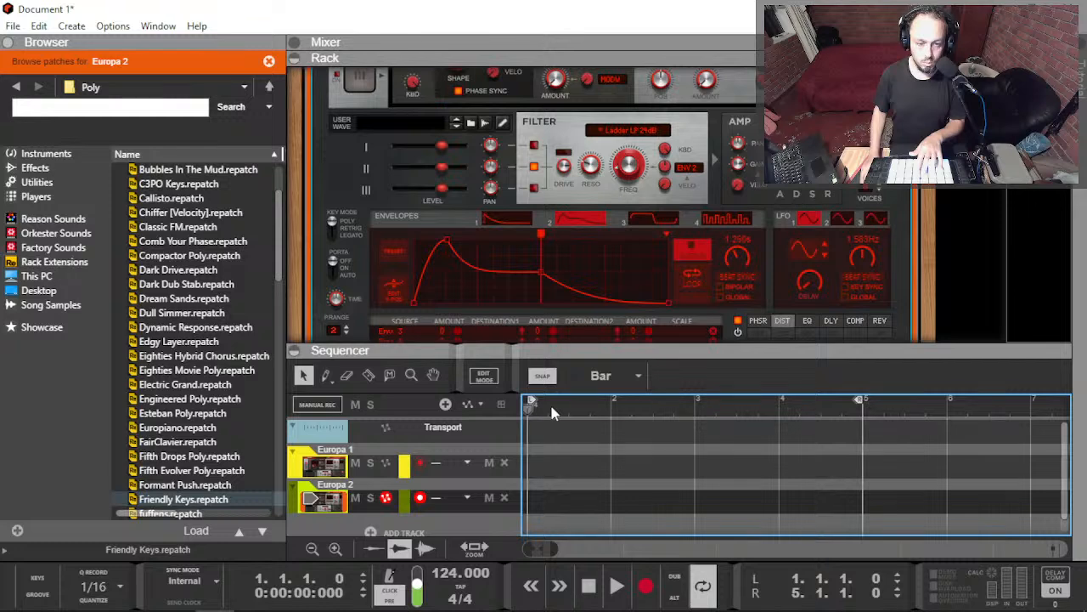
{"action": "left_click", "coordinate": [645, 586]}
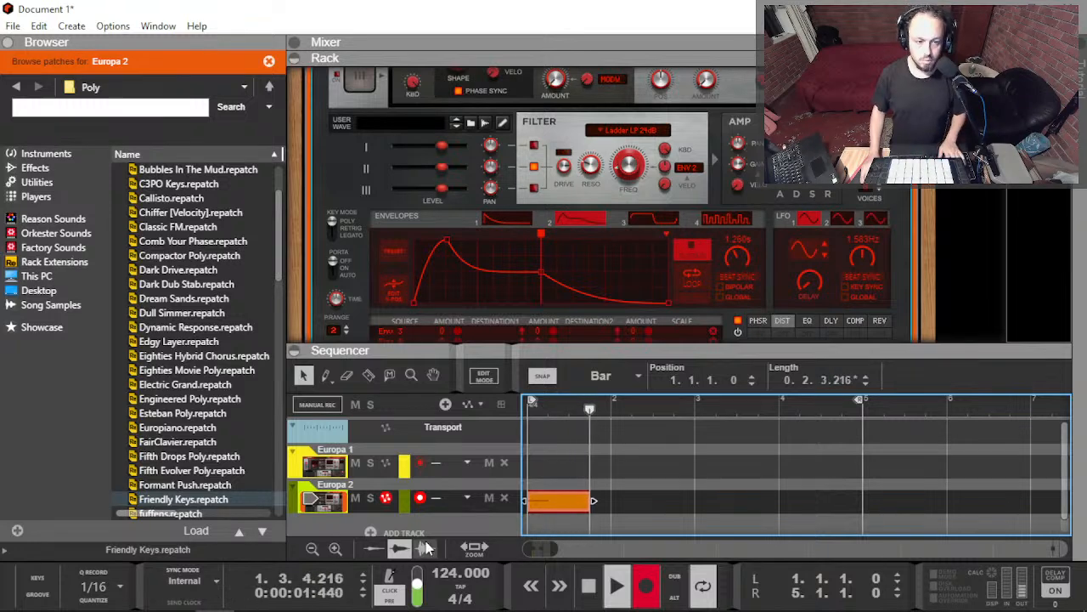
{"action": "key", "text": "space"}
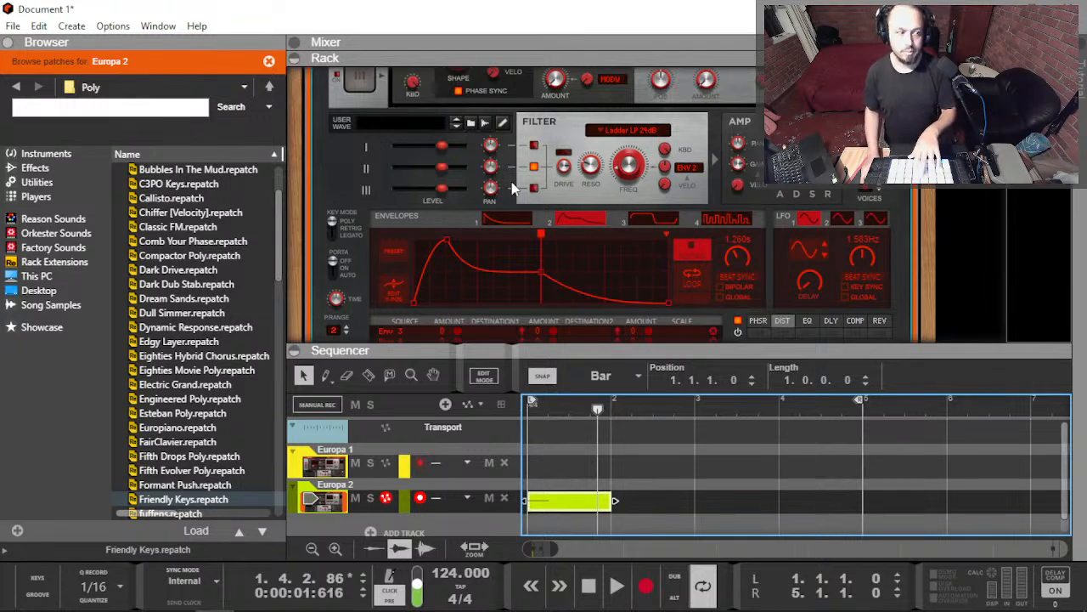
Step: Reshape envelope 2 with a straight attack segment and a slightly later peak
{"action": "scroll", "coordinate": [514, 189], "scroll_direction": "down", "scroll_amount": 2}
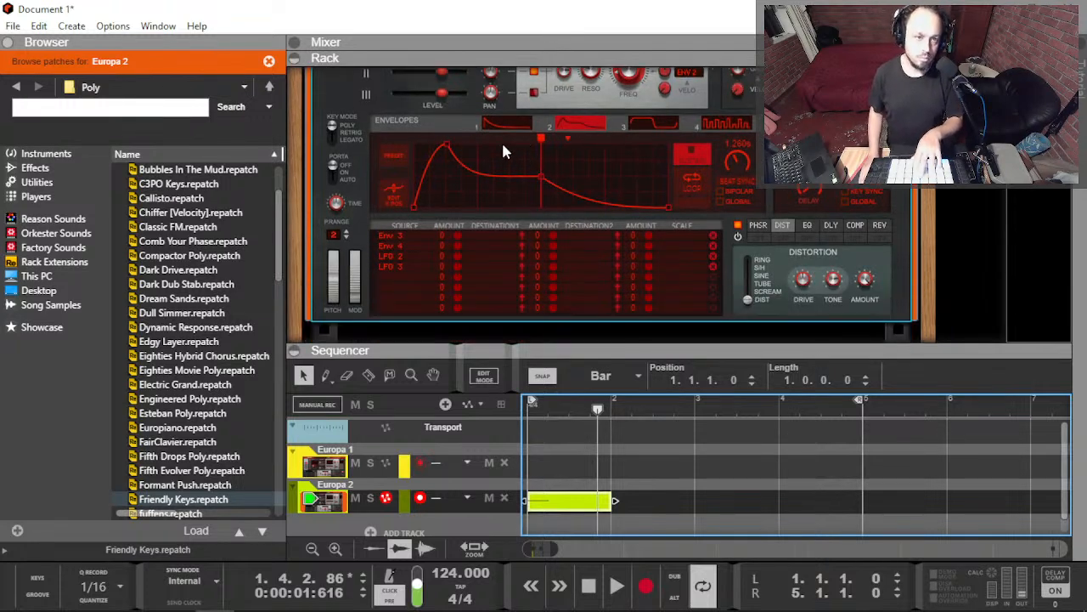
{"action": "scroll", "coordinate": [475, 157], "scroll_direction": "up", "scroll_amount": 1}
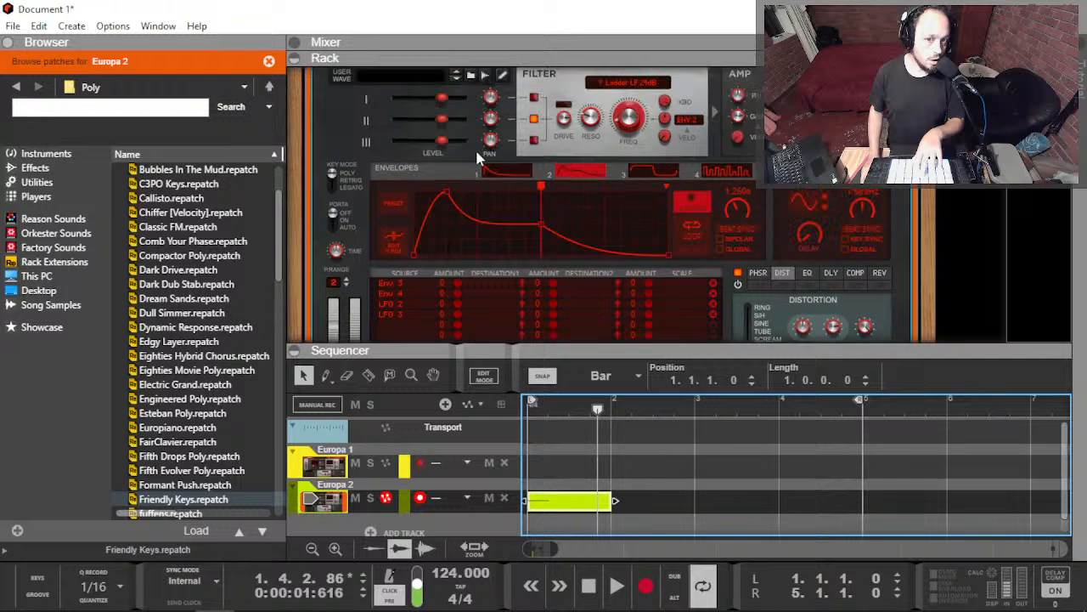
{"action": "left_click", "coordinate": [446, 186]}
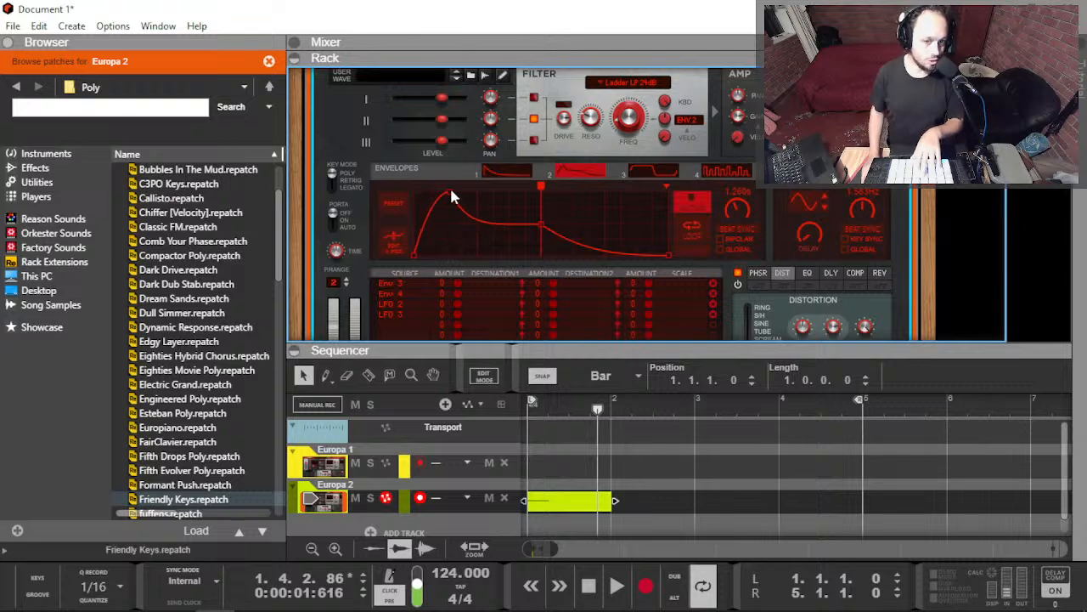
{"action": "mouse_move", "coordinate": [450, 190]}
{"action": "left_mouse_down"}
{"action": "mouse_move", "coordinate": [368, 176]}
{"action": "mouse_move", "coordinate": [457, 183]}
{"action": "left_mouse_up"}
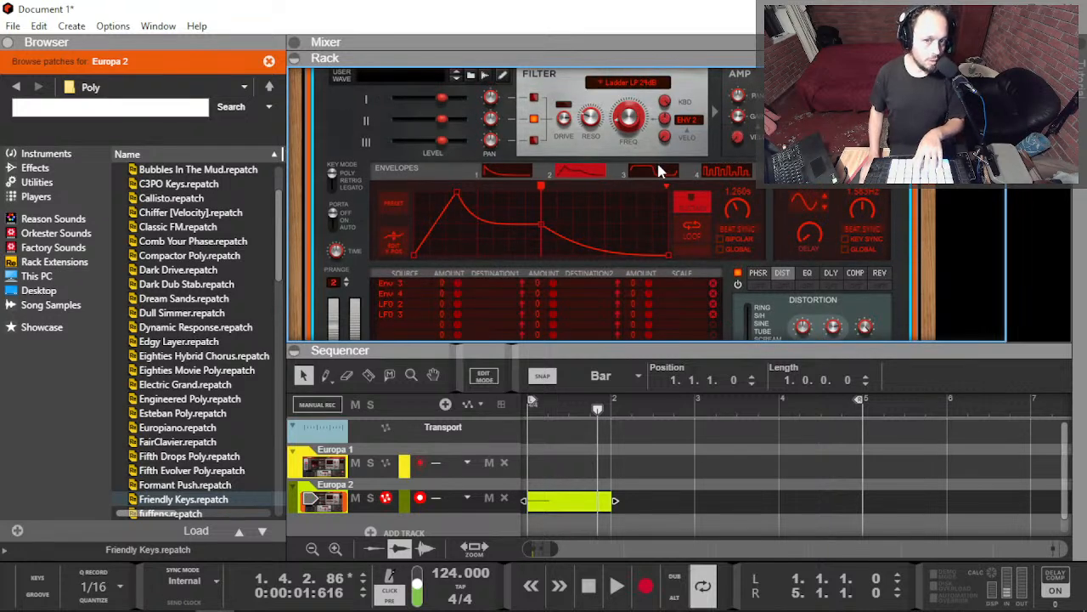
Step: Look through the preset curves for envelope 2 and review the filter and modulation matrix sections
{"action": "right_click", "coordinate": [568, 172]}
{"action": "key", "text": "Escape"}
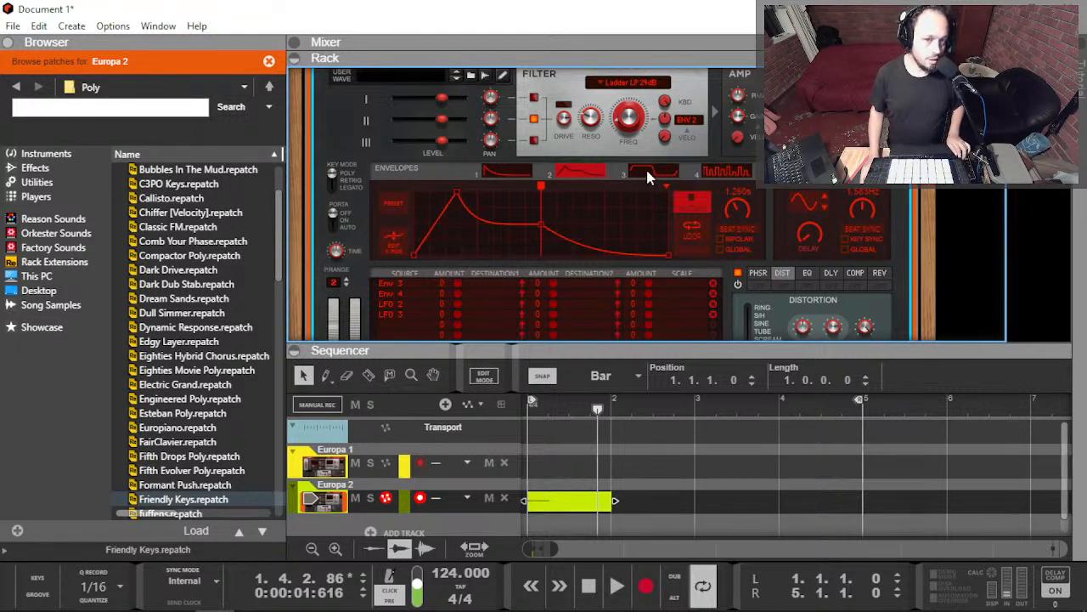
{"action": "right_click", "coordinate": [589, 171]}
{"action": "key", "text": "Escape"}
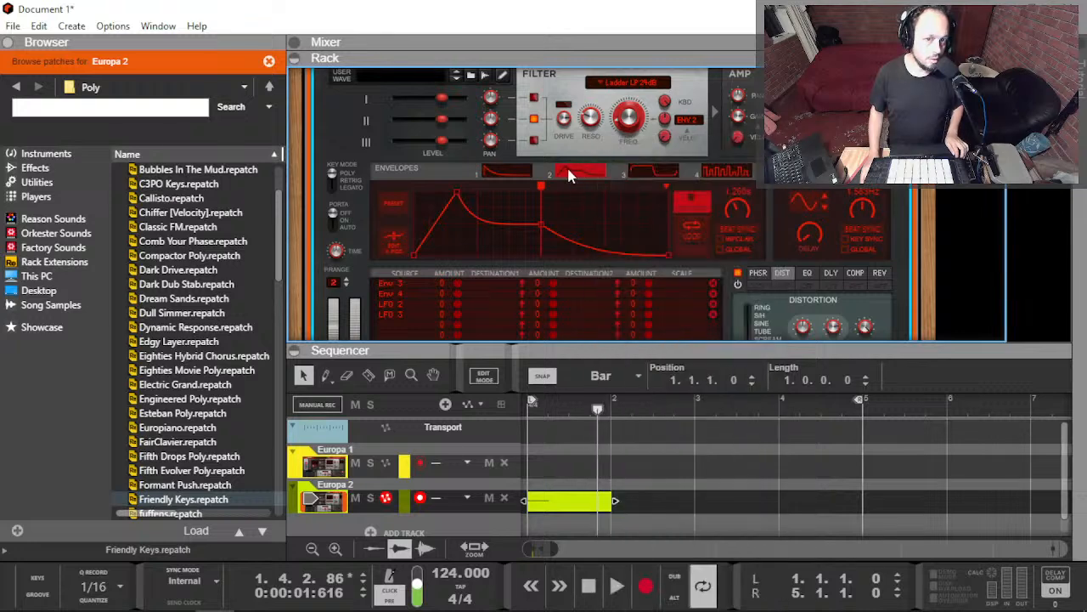
{"action": "left_click", "coordinate": [632, 174]}
{"action": "left_click", "coordinate": [586, 174]}
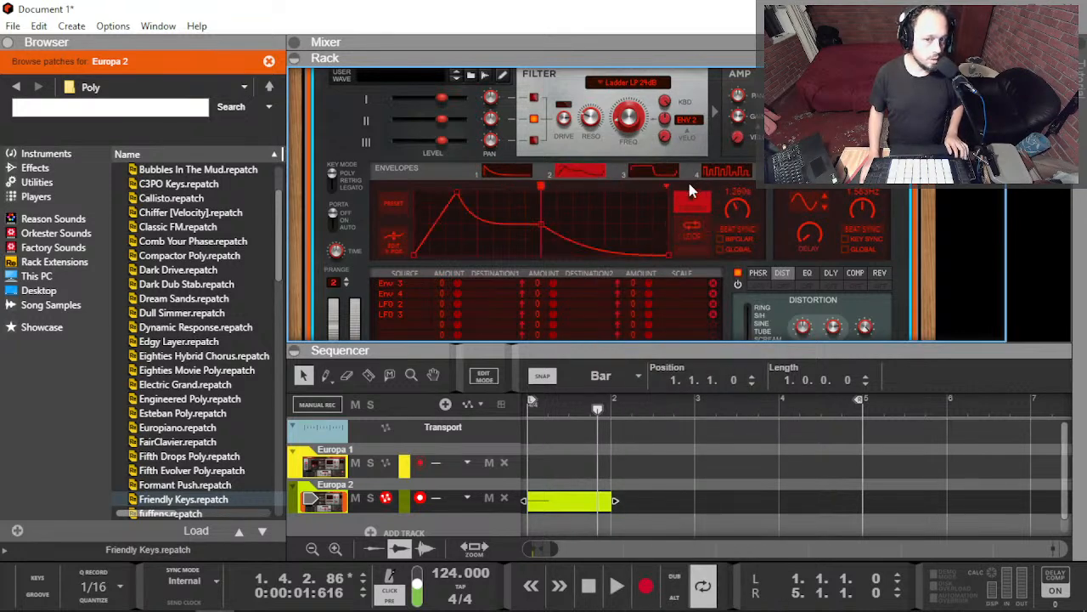
{"action": "left_click", "coordinate": [402, 209]}
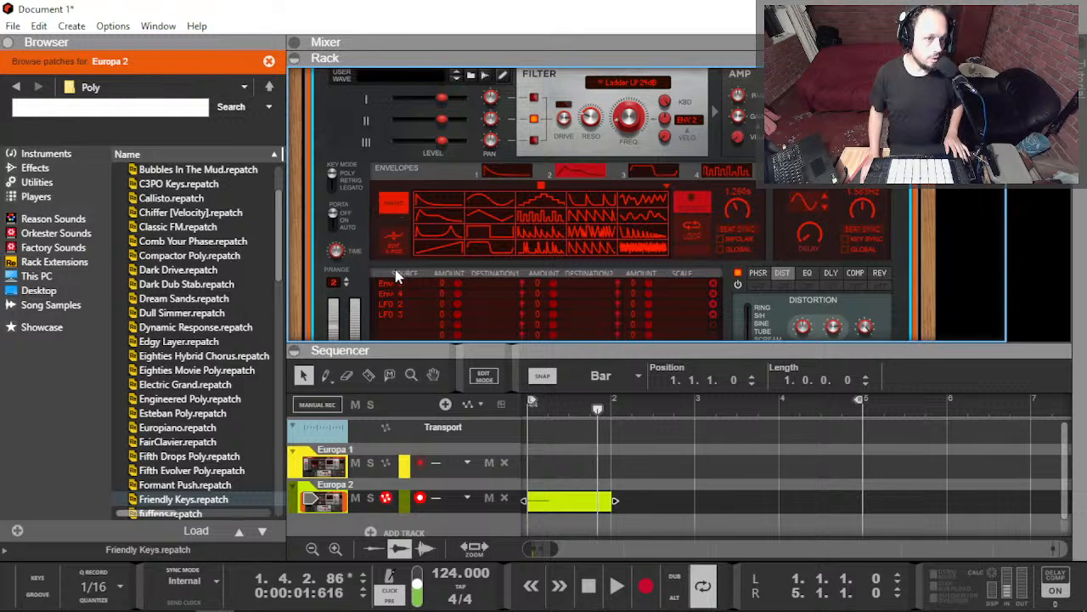
{"action": "left_click", "coordinate": [389, 205]}
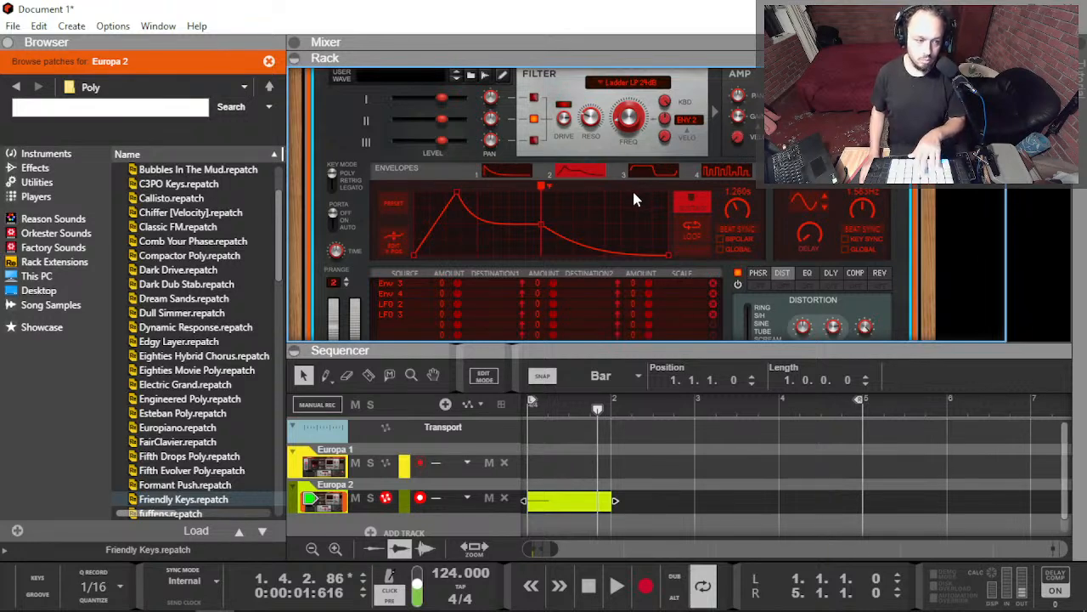
{"action": "scroll", "coordinate": [817, 192], "scroll_direction": "up", "scroll_amount": 6}
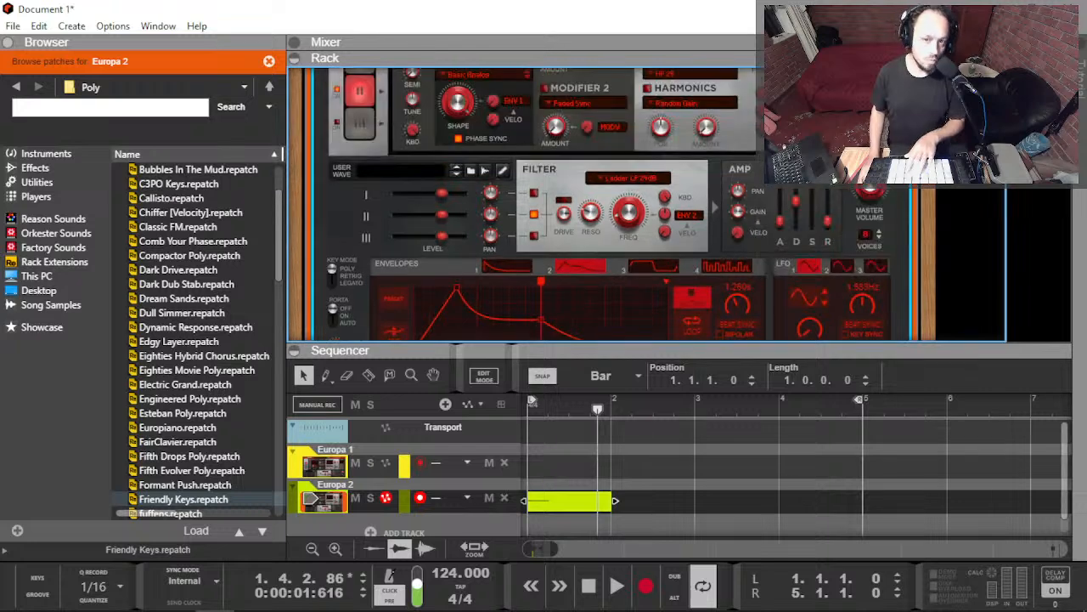
{"action": "scroll", "coordinate": [817, 191], "scroll_direction": "down", "scroll_amount": 6}
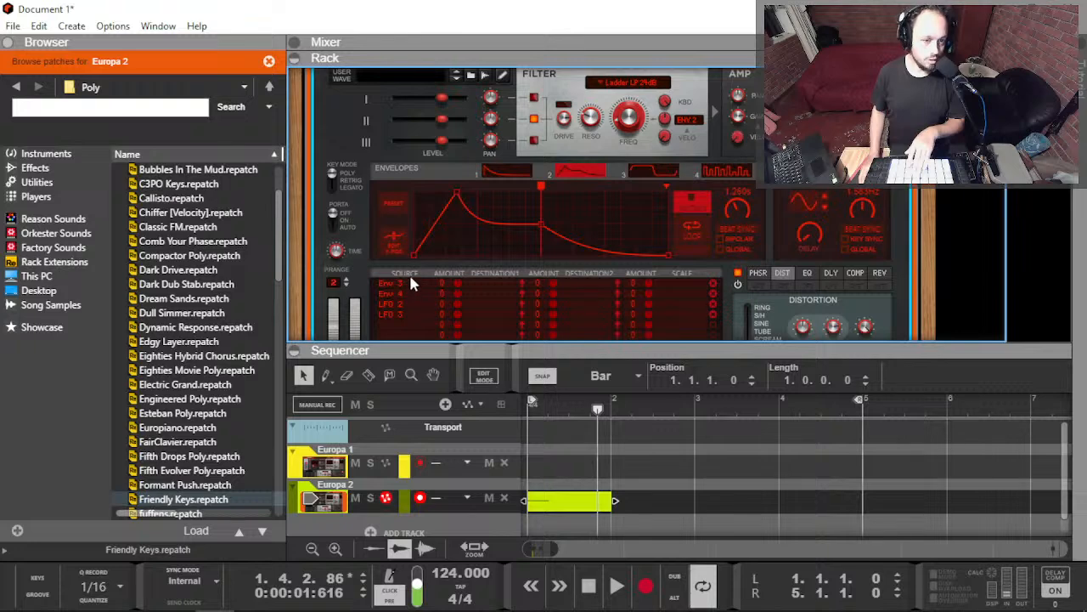
{"action": "scroll", "coordinate": [400, 283], "scroll_direction": "down", "scroll_amount": 1}
{"action": "scroll", "coordinate": [398, 271], "scroll_direction": "up", "scroll_amount": 1}
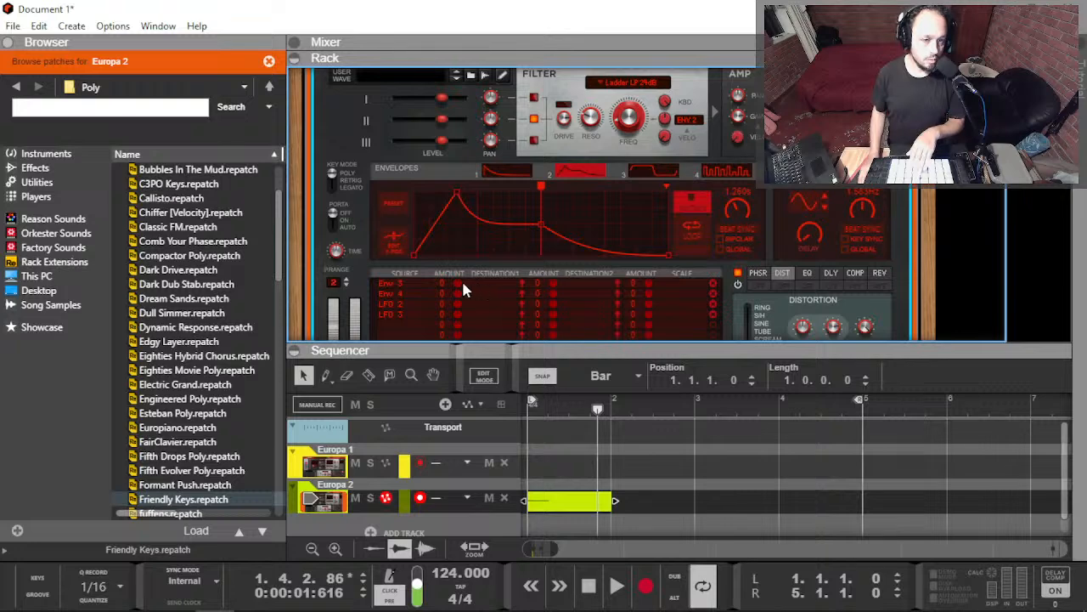
{"action": "left_click", "coordinate": [417, 285]}
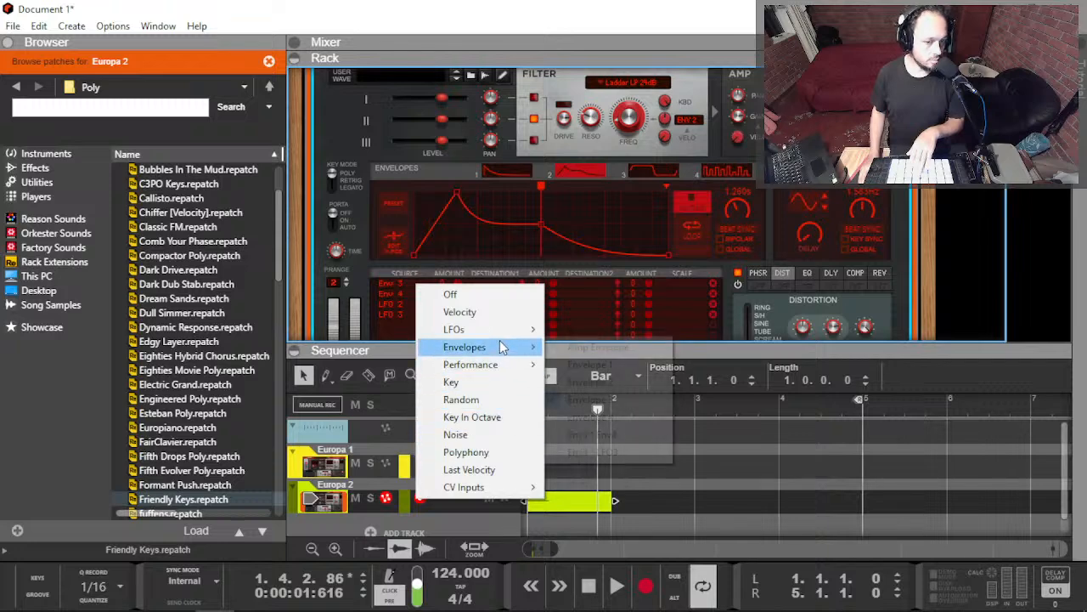
{"action": "mouse_move", "coordinate": [498, 364]}
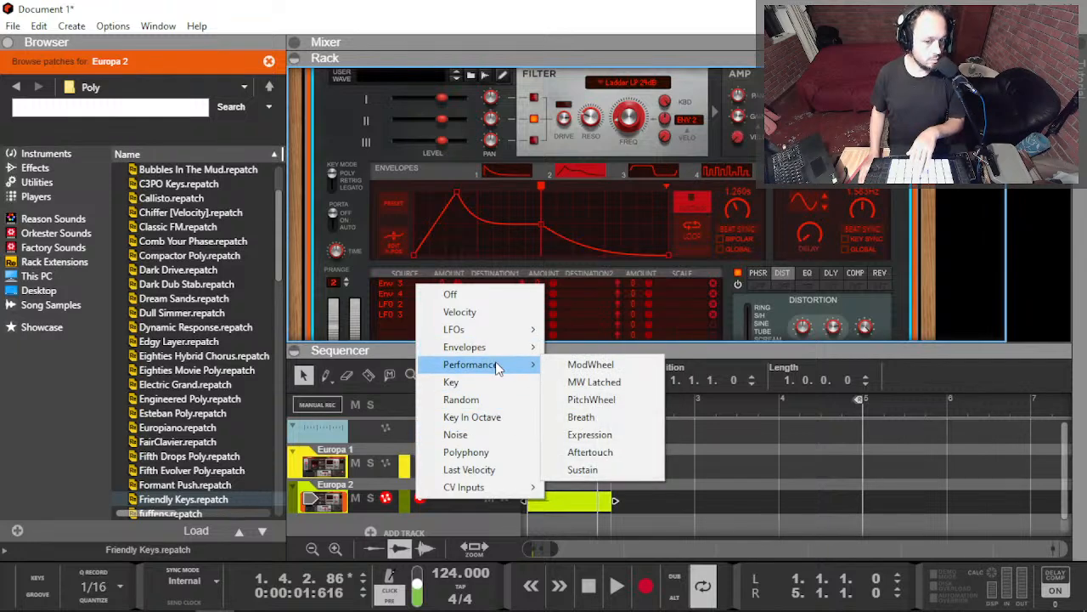
{"action": "left_click", "coordinate": [594, 366]}
{"action": "left_click", "coordinate": [476, 280]}
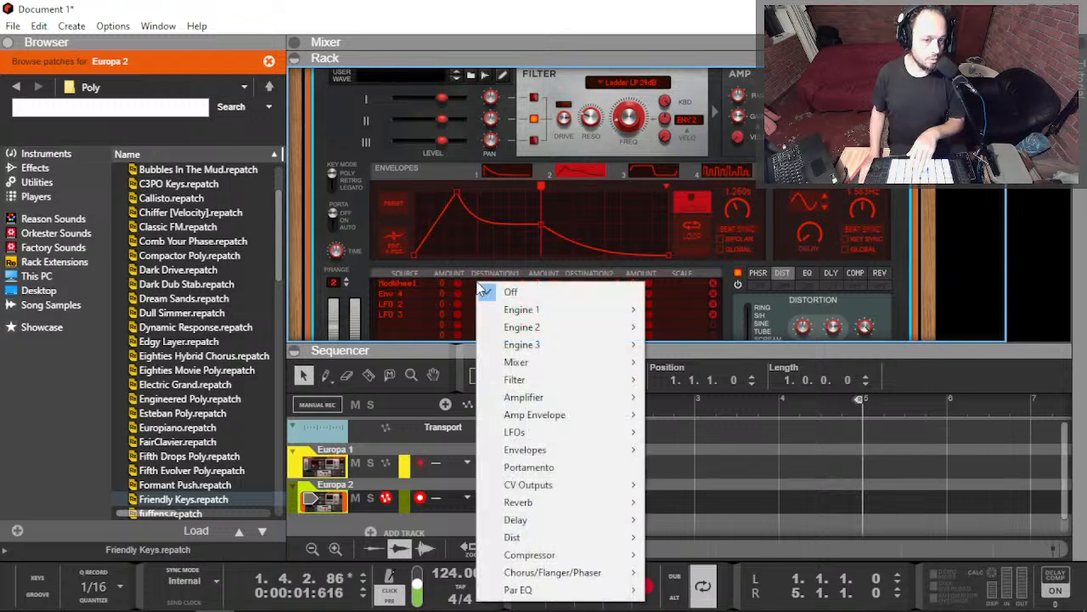
{"action": "left_click", "coordinate": [505, 272]}
Step: Set the main filter's own modulation source to Off
{"action": "scroll", "coordinate": [532, 243], "scroll_direction": "up", "scroll_amount": 1}
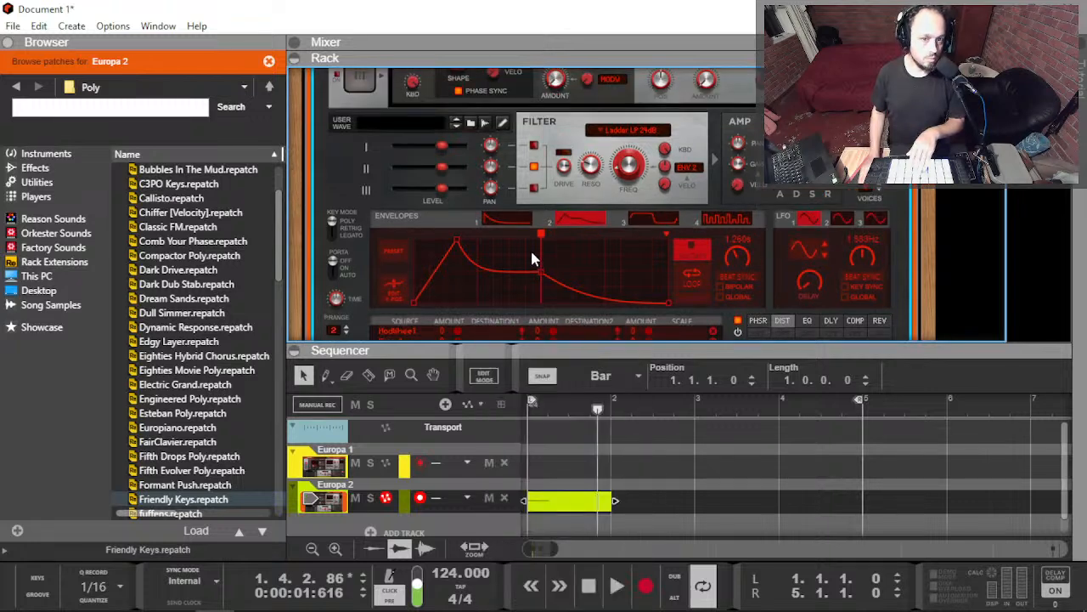
{"action": "left_click", "coordinate": [686, 168]}
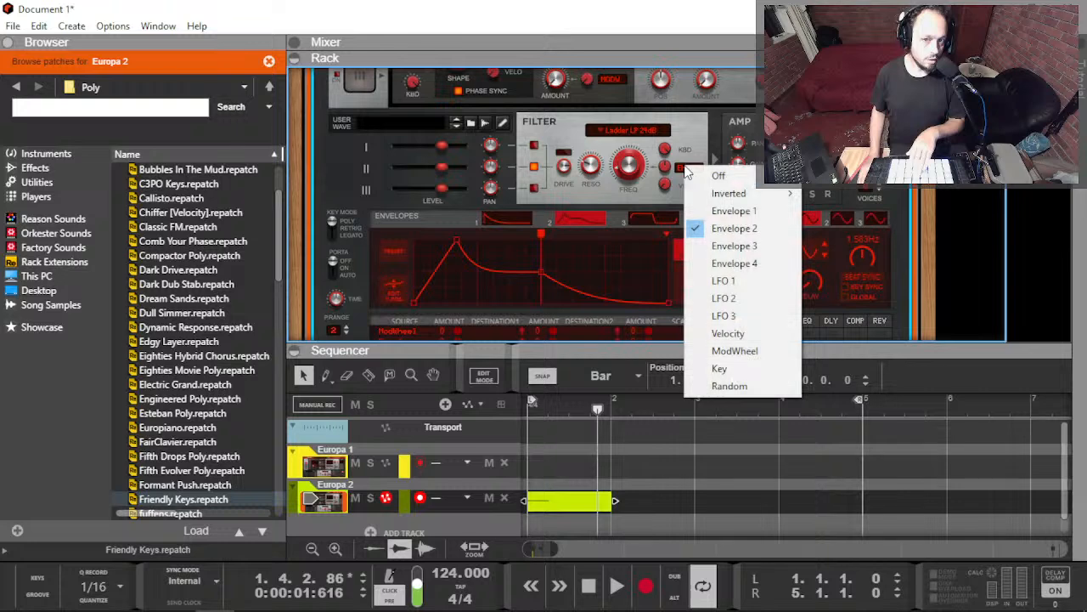
{"action": "left_click", "coordinate": [705, 177]}
Step: Assign Envelope 2 as the source in the first modulation matrix row, with the filter frequency as its first destination
{"action": "scroll", "coordinate": [439, 274], "scroll_direction": "down", "scroll_amount": 3}
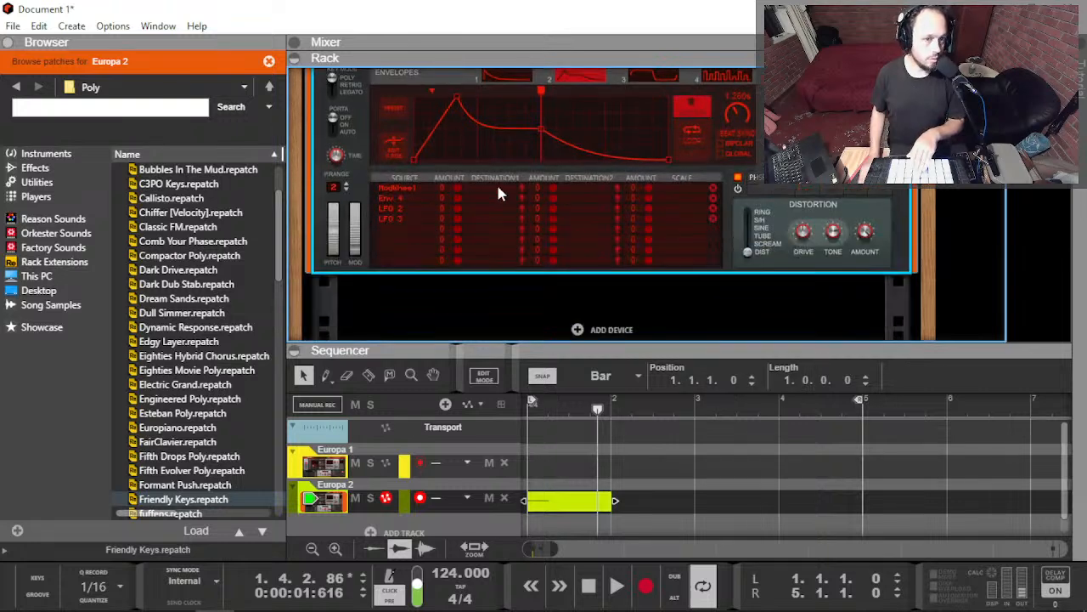
{"action": "left_click", "coordinate": [497, 189]}
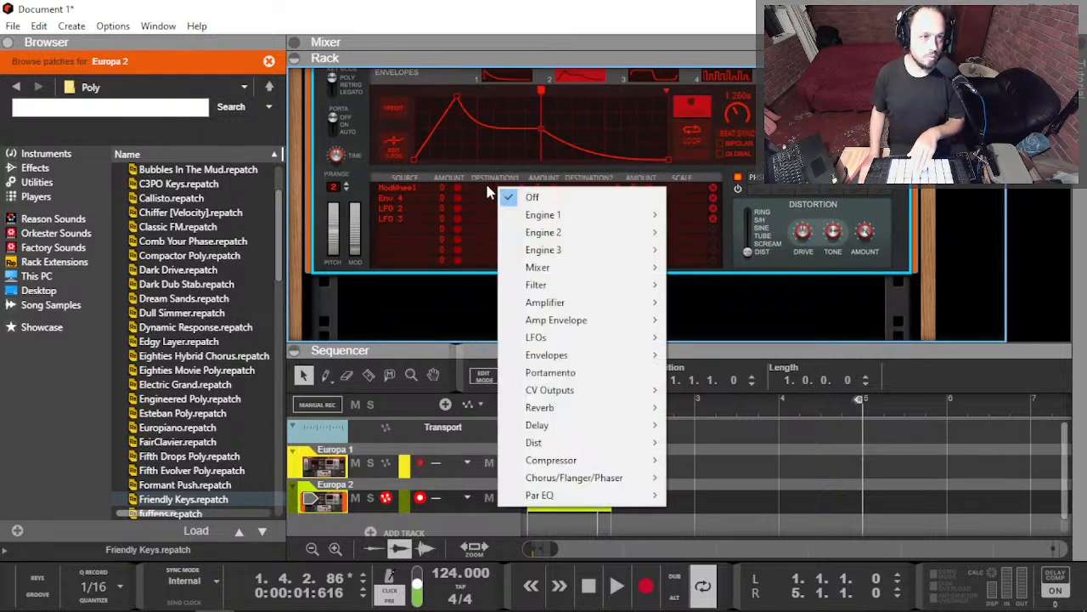
{"action": "left_click", "coordinate": [416, 185]}
{"action": "left_click", "coordinate": [413, 185]}
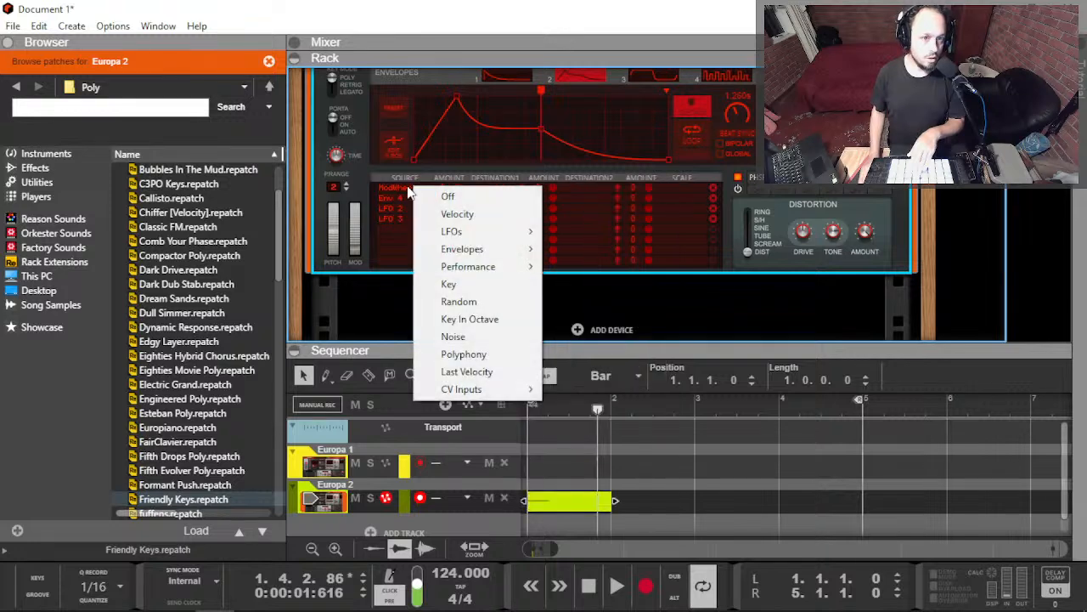
{"action": "left_click", "coordinate": [434, 196]}
{"action": "left_click", "coordinate": [398, 185]}
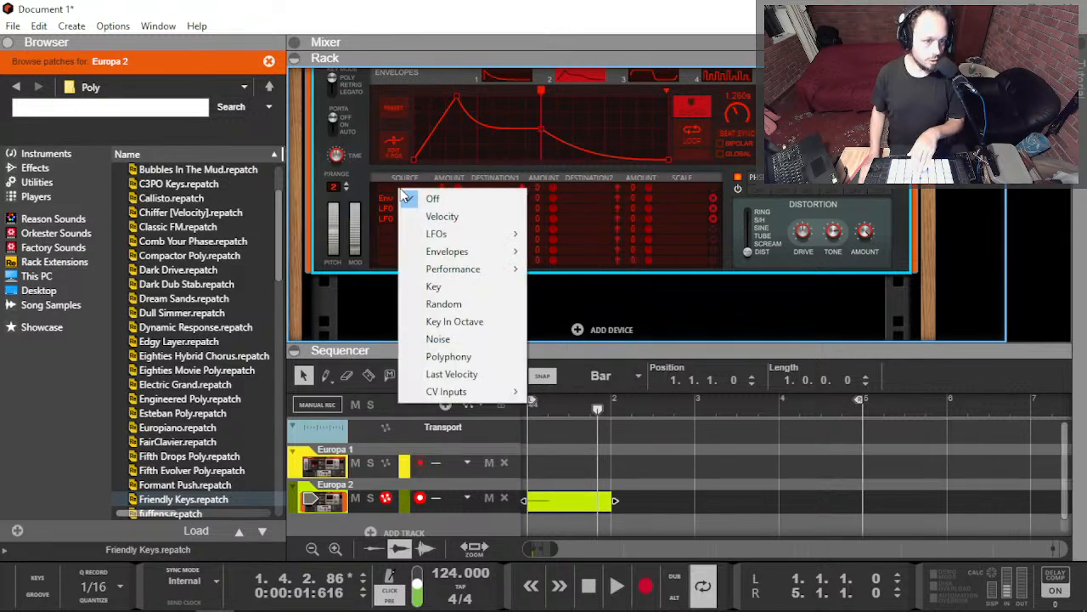
{"action": "mouse_move", "coordinate": [507, 254]}
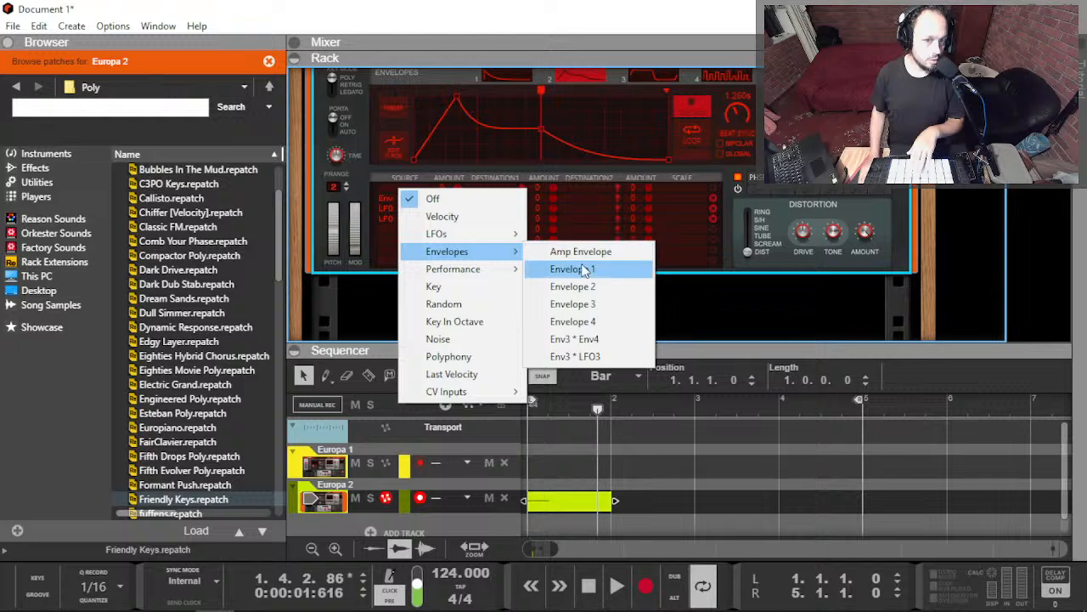
{"action": "left_click", "coordinate": [568, 268]}
{"action": "left_click", "coordinate": [502, 185]}
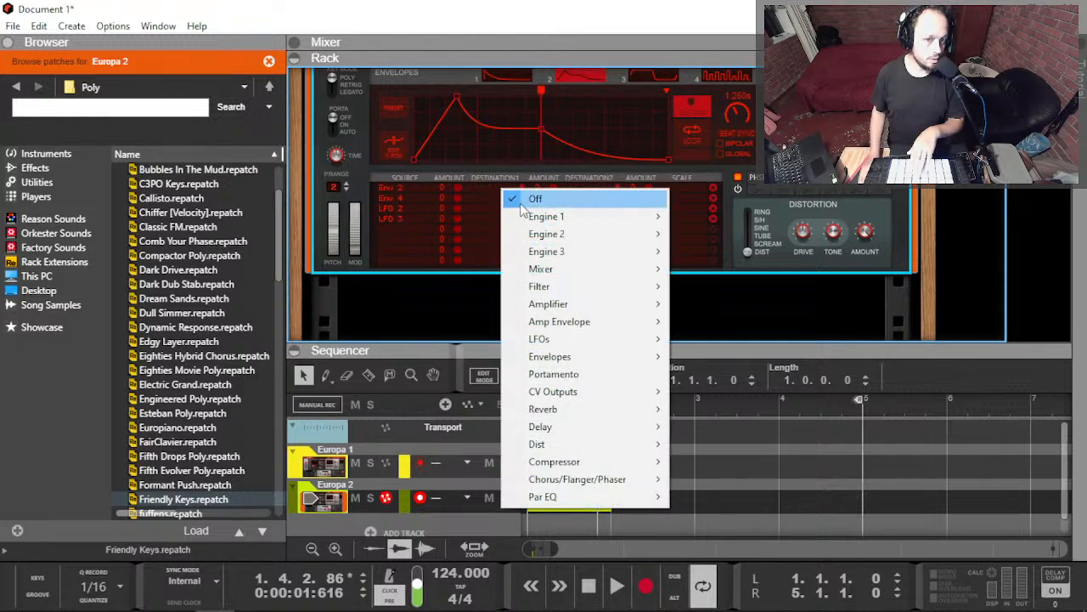
{"action": "mouse_move", "coordinate": [583, 287]}
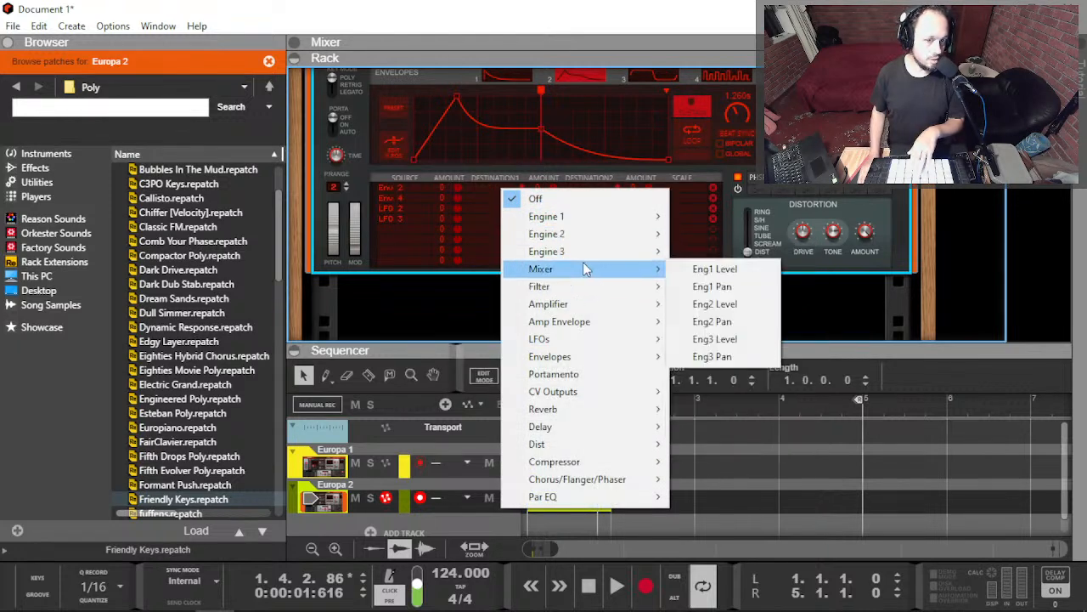
{"action": "left_click", "coordinate": [722, 306]}
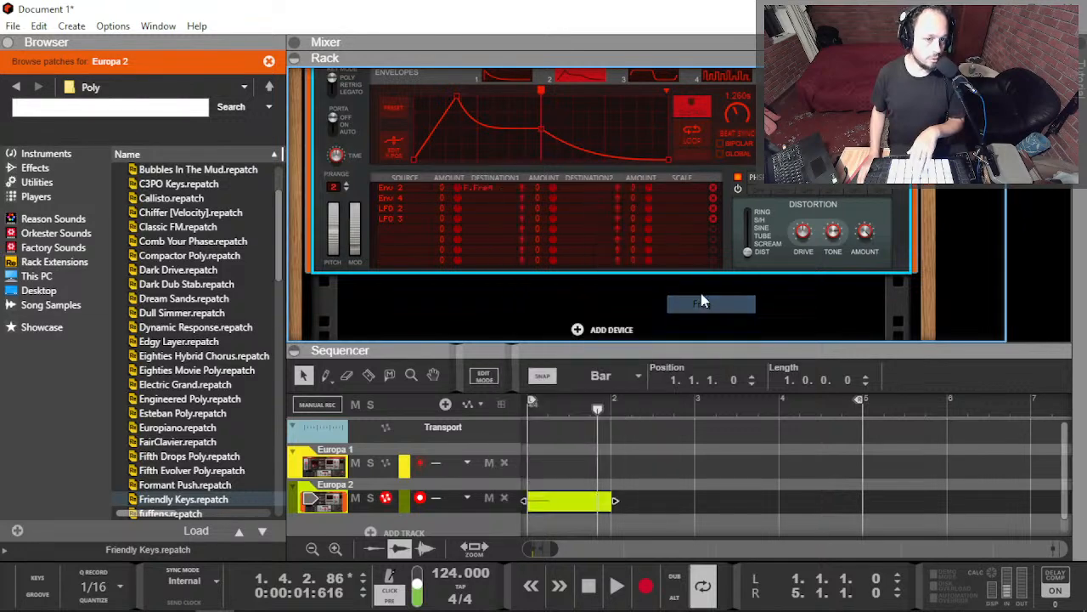
Step: Set the Envelope 2 row's filter frequency amount to 69 and scale it by the ModWheel at 100
{"action": "left_click_drag", "start_coordinate": [457, 186], "coordinate": [466, 175]}
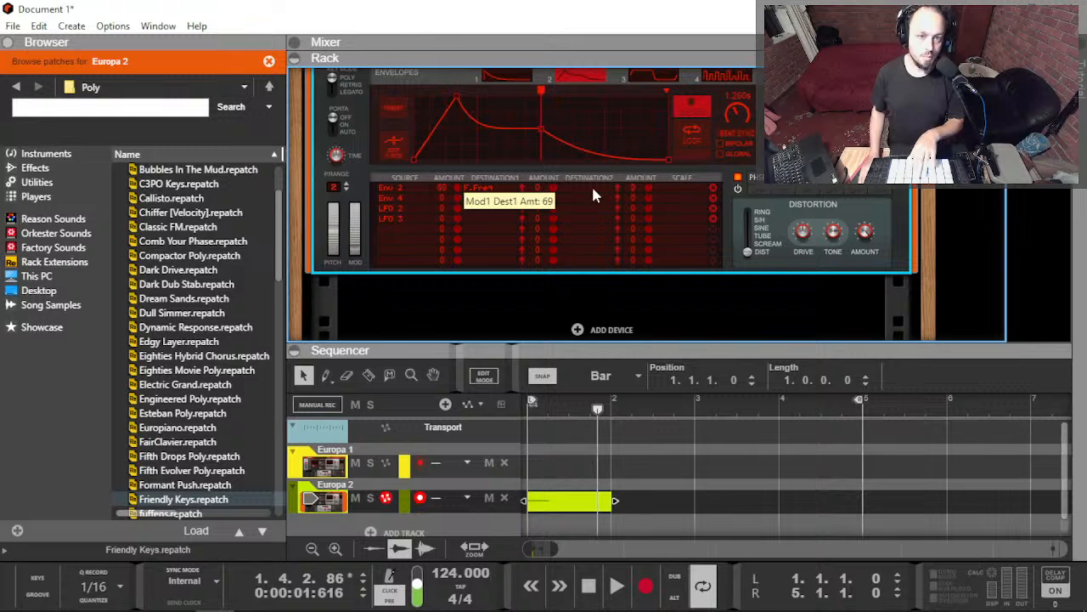
{"action": "left_click", "coordinate": [693, 195]}
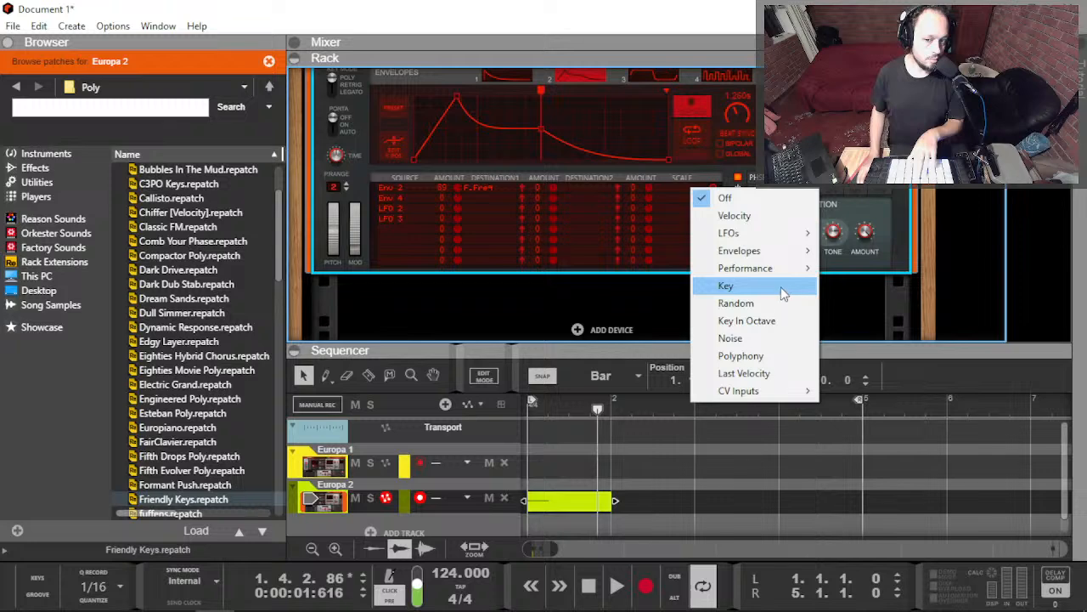
{"action": "mouse_move", "coordinate": [790, 273]}
{"action": "left_click", "coordinate": [865, 268]}
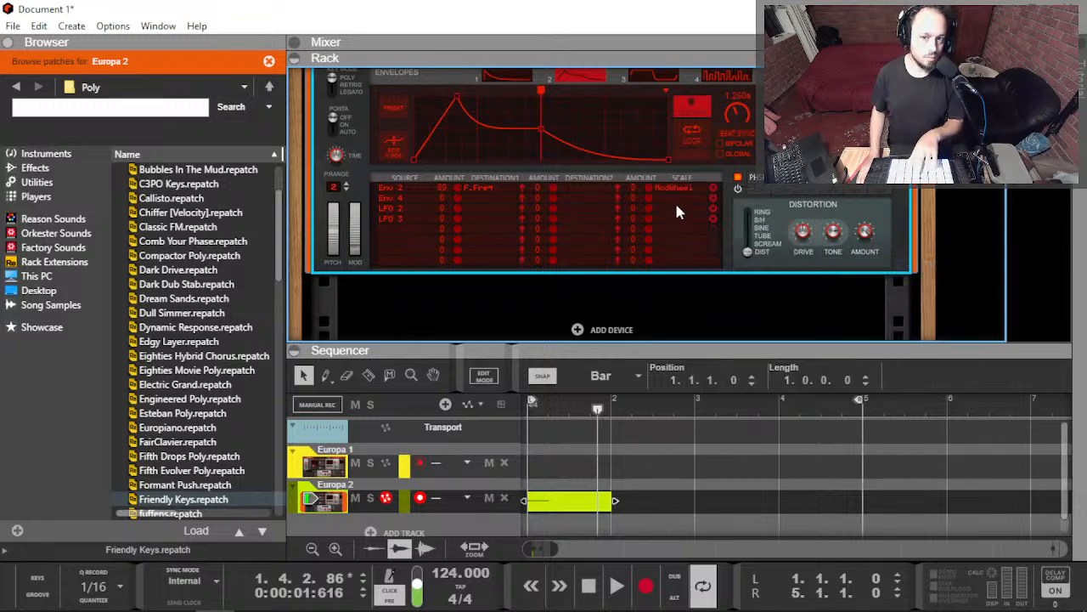
{"action": "left_click_drag", "start_coordinate": [648, 186], "coordinate": [628, 67]}
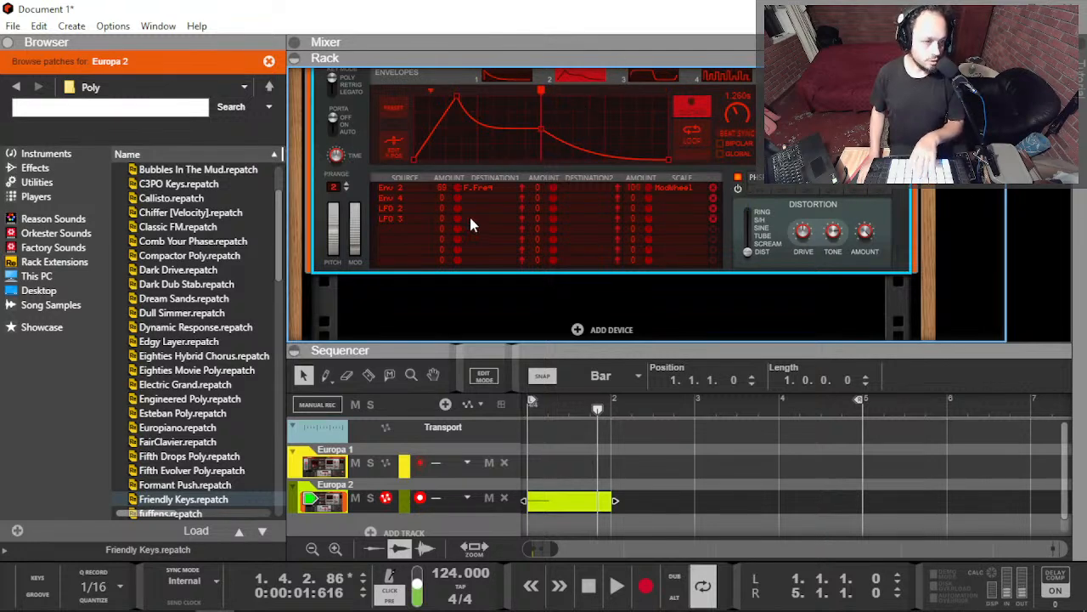
Step: Lower the mod wheel to audition its effect on the filter modulation
{"action": "scroll", "coordinate": [429, 266], "scroll_direction": "up", "scroll_amount": 2}
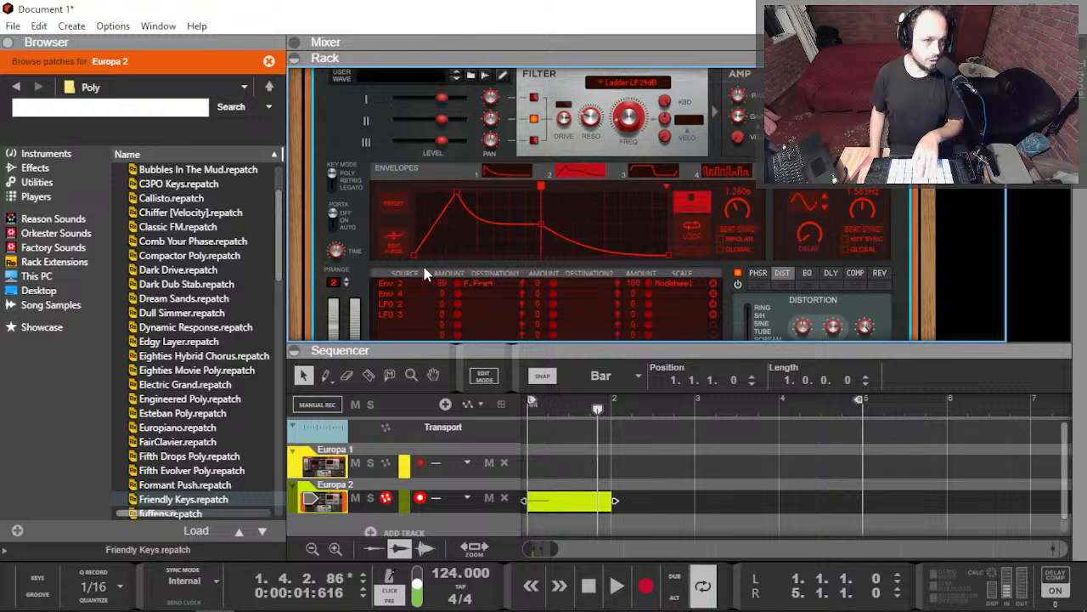
{"action": "scroll", "coordinate": [408, 272], "scroll_direction": "down", "scroll_amount": 1}
{"action": "left_click_drag", "start_coordinate": [353, 282], "coordinate": [352, 318]}
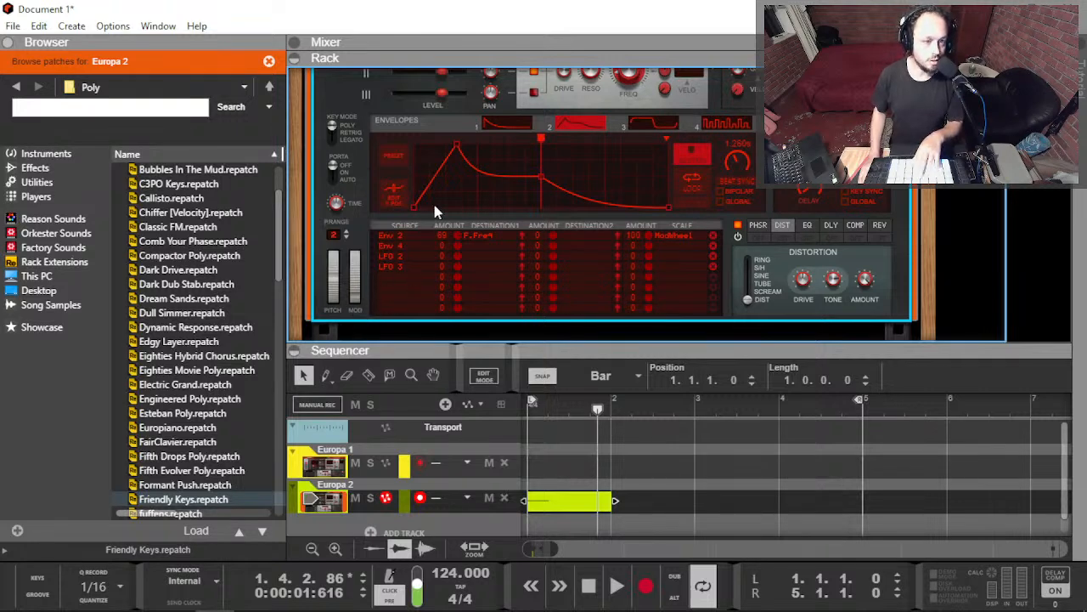
Step: Switch envelope 1 from looping to sustain and move its sustain marker later
{"action": "left_click", "coordinate": [501, 124]}
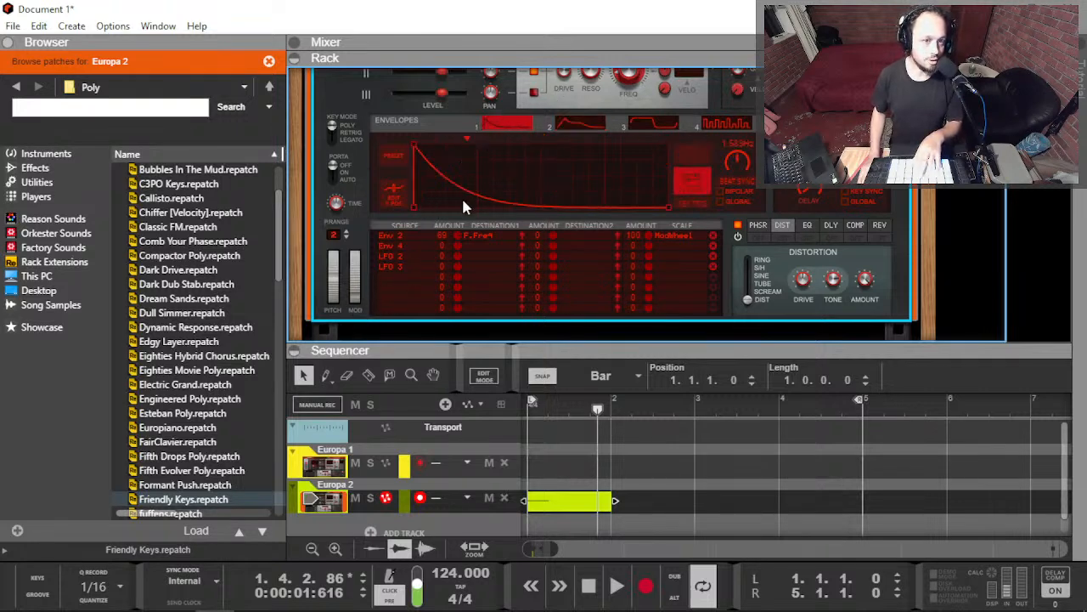
{"action": "left_click", "coordinate": [689, 179]}
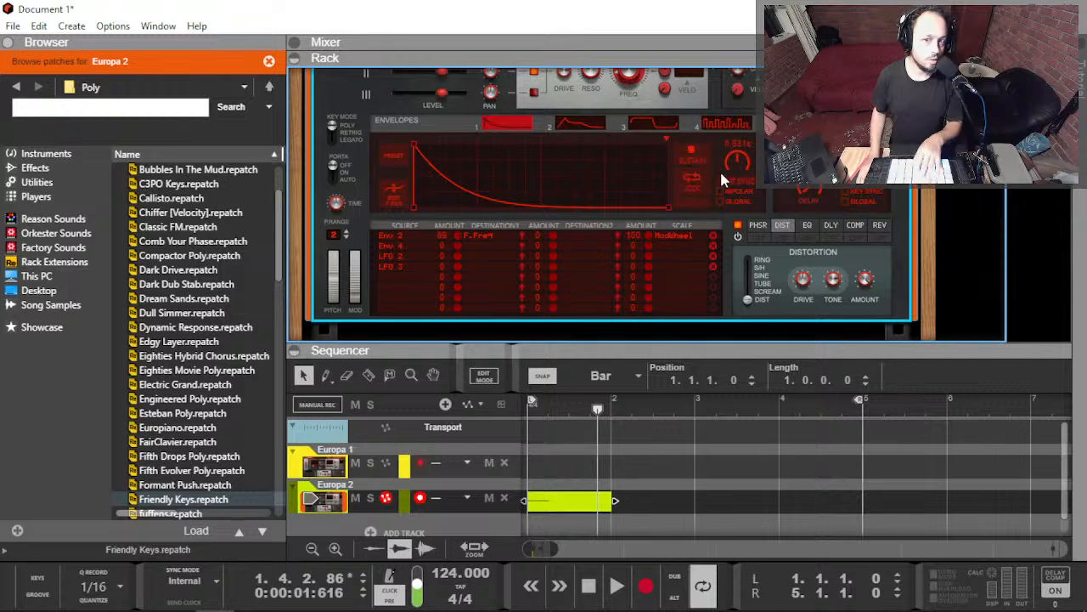
{"action": "left_click", "coordinate": [701, 153]}
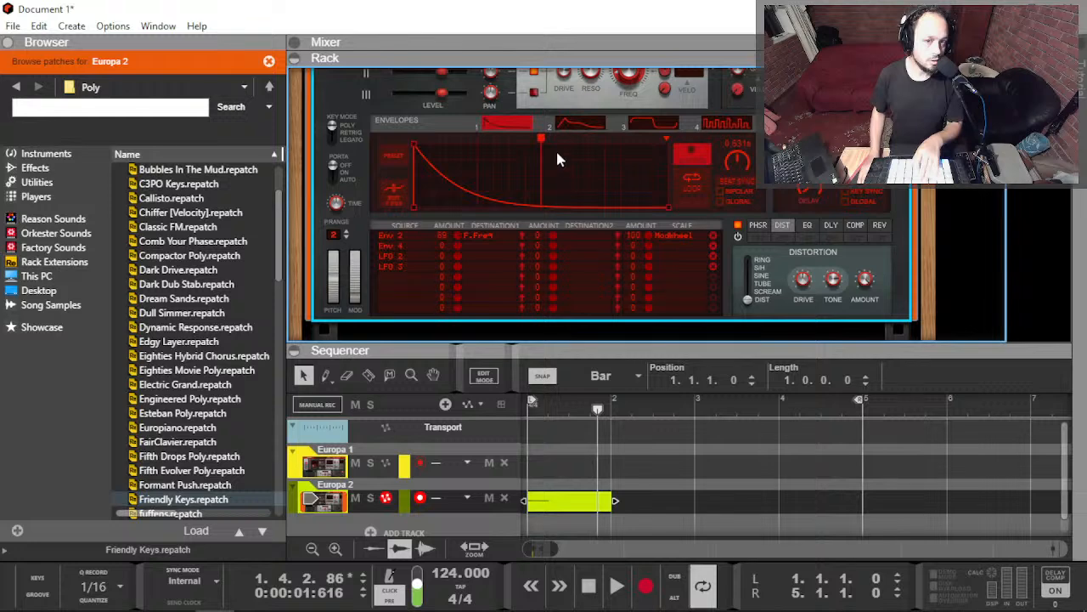
{"action": "left_click_drag", "start_coordinate": [541, 138], "coordinate": [596, 140]}
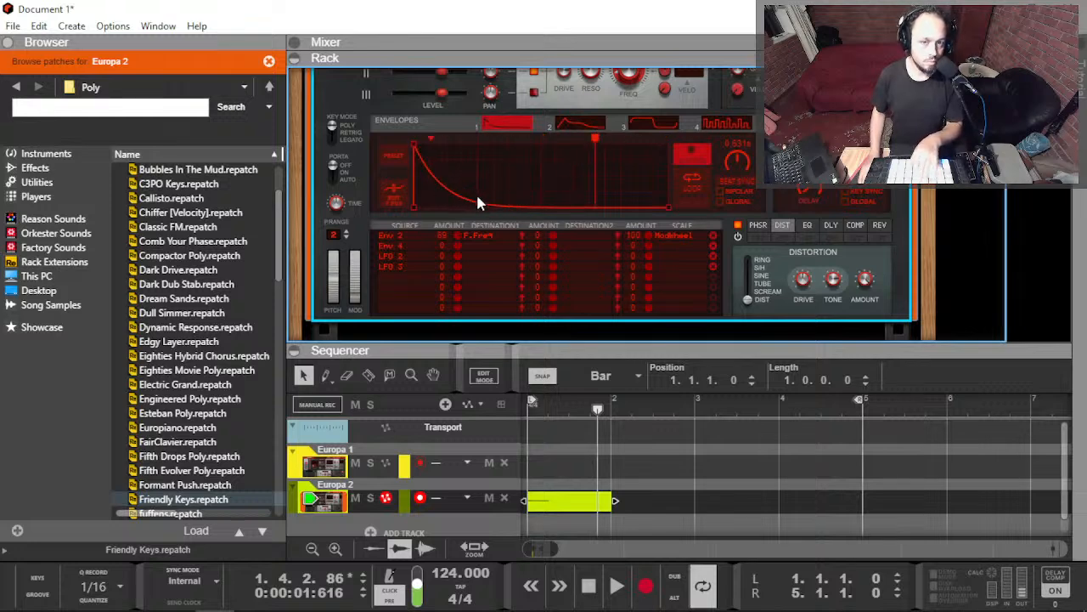
Step: Route Envelope 1 to the filter frequency in the second modulation matrix row with an amount of 91
{"action": "left_click", "coordinate": [390, 249]}
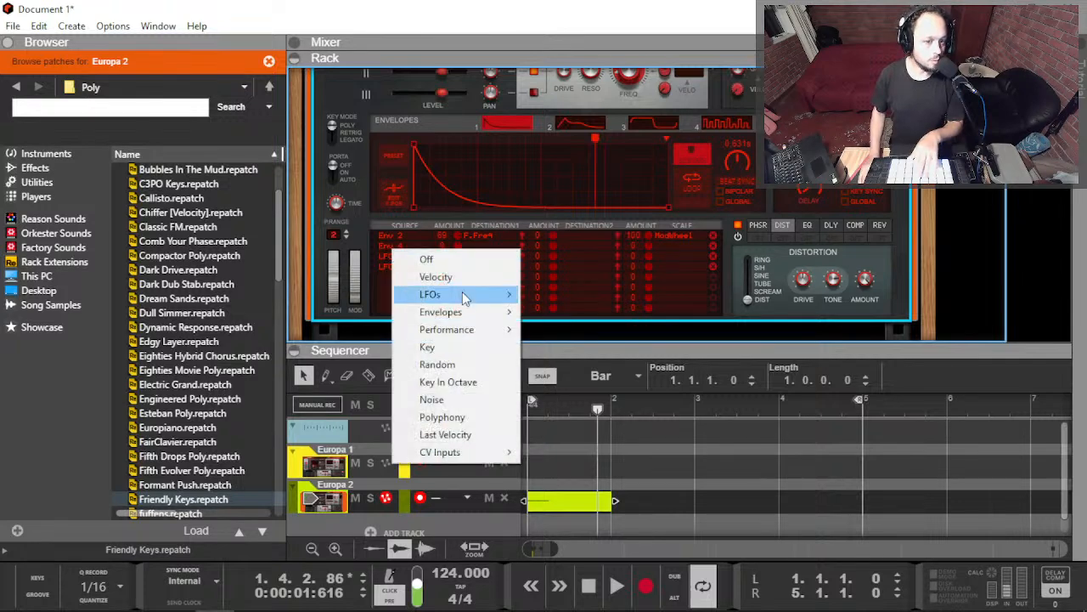
{"action": "mouse_move", "coordinate": [475, 312]}
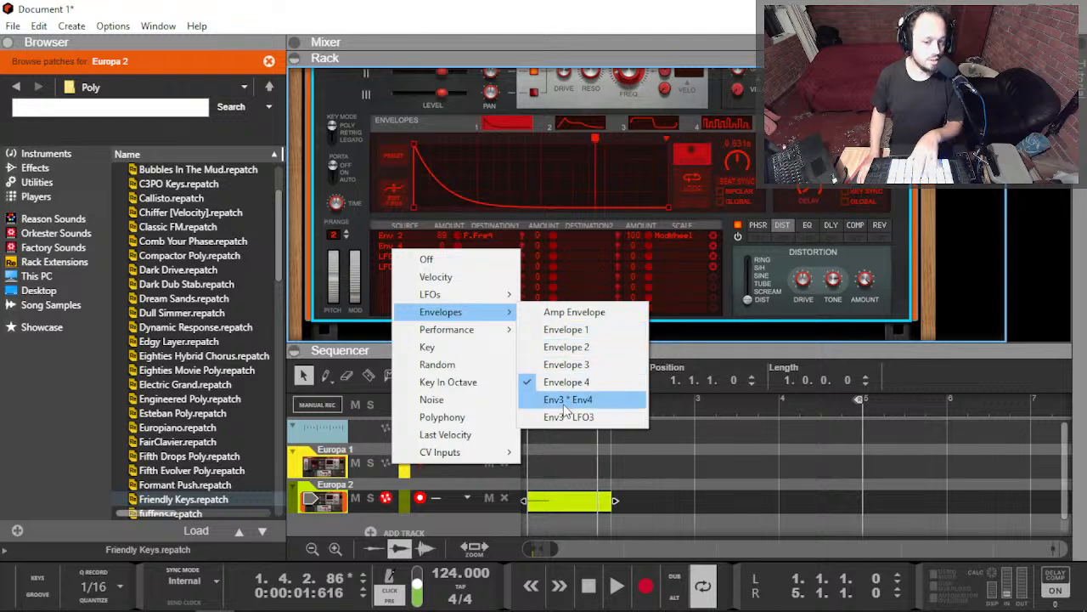
{"action": "left_click", "coordinate": [567, 330]}
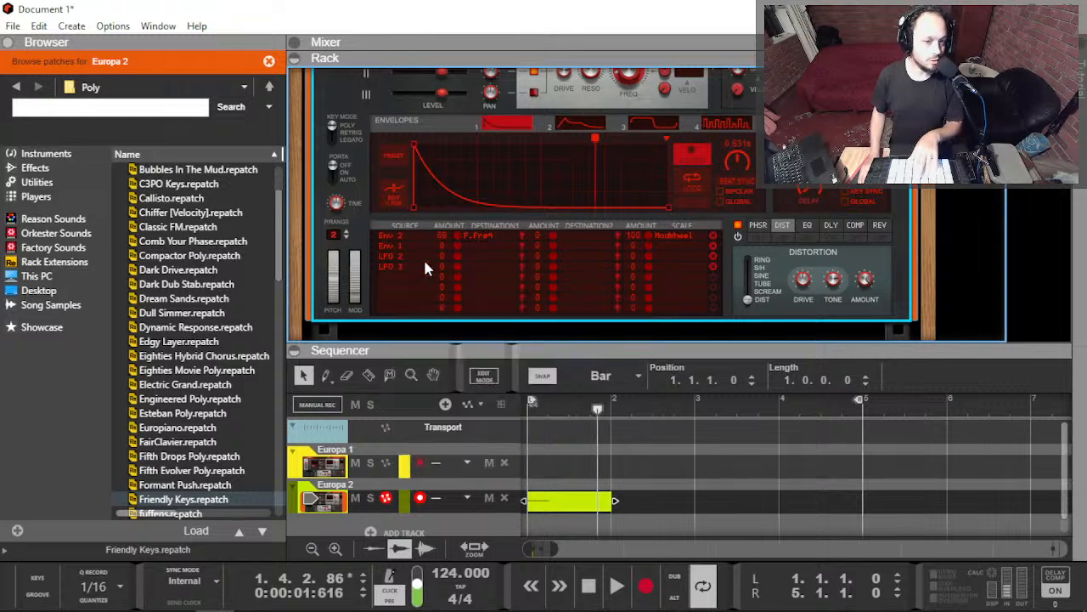
{"action": "left_click", "coordinate": [479, 251]}
{"action": "mouse_move", "coordinate": [572, 293]}
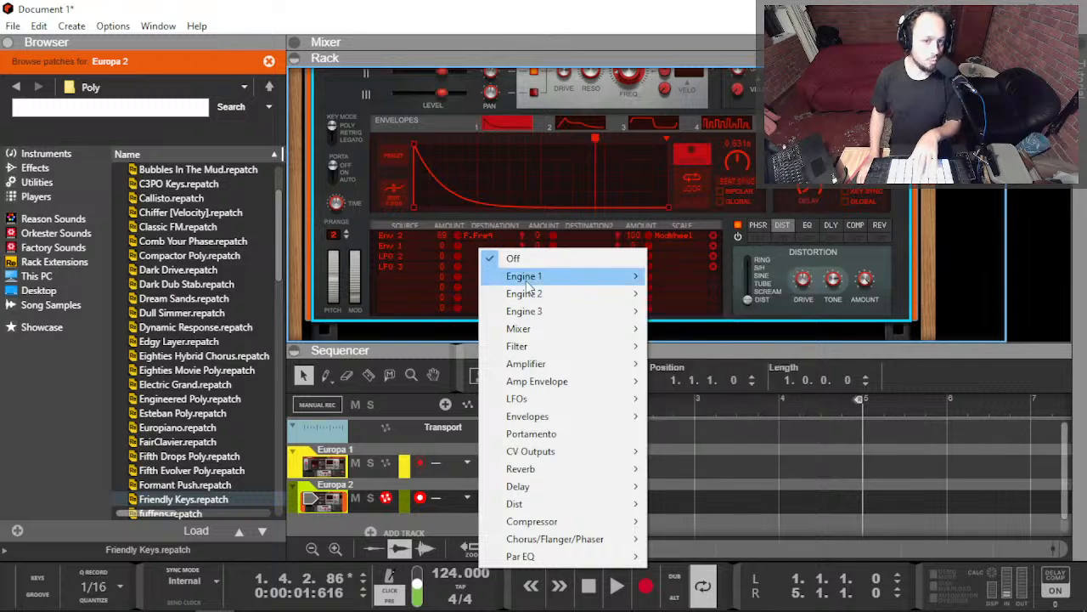
{"action": "mouse_move", "coordinate": [558, 333]}
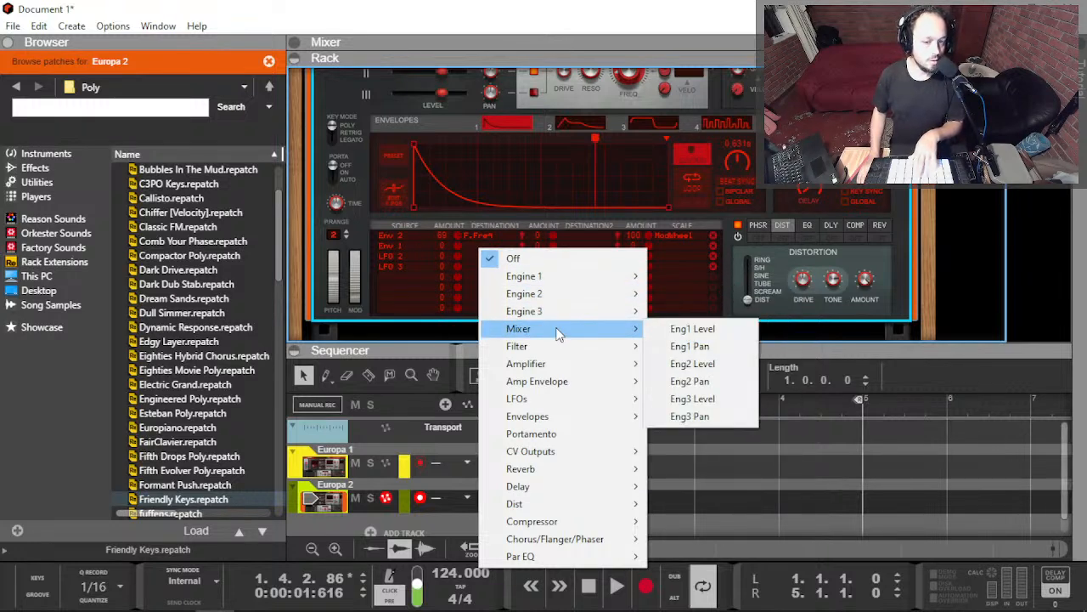
{"action": "mouse_move", "coordinate": [580, 355]}
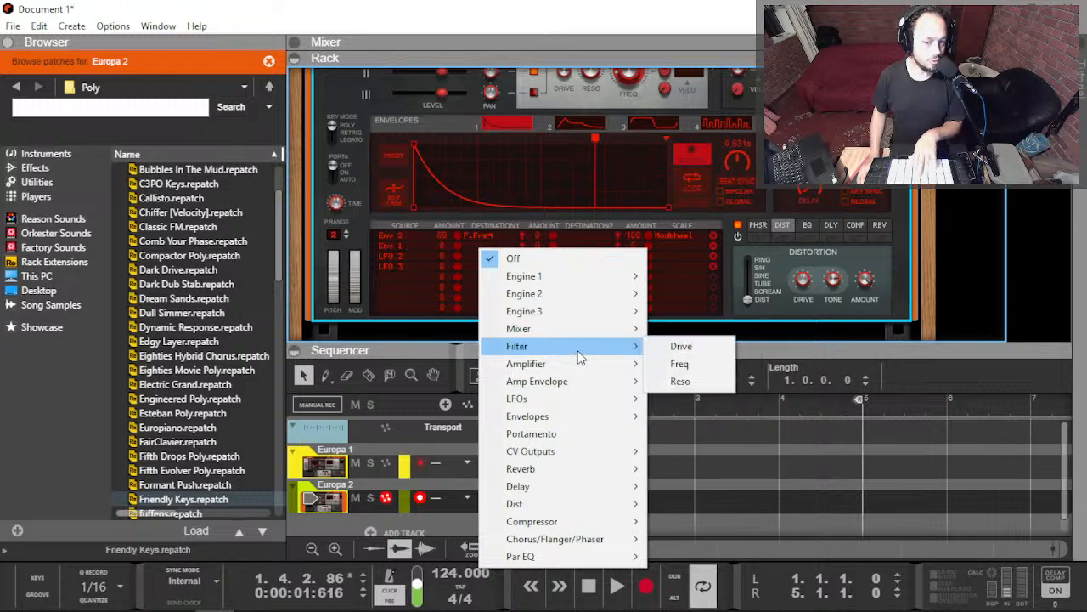
{"action": "left_click", "coordinate": [702, 365]}
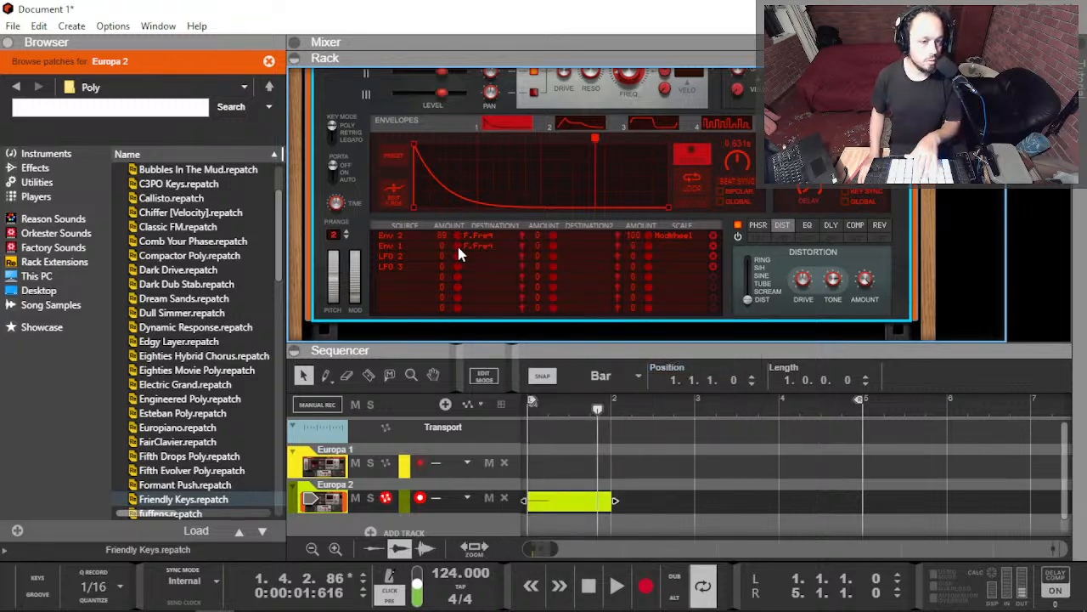
{"action": "left_click_drag", "start_coordinate": [456, 245], "coordinate": [468, 230]}
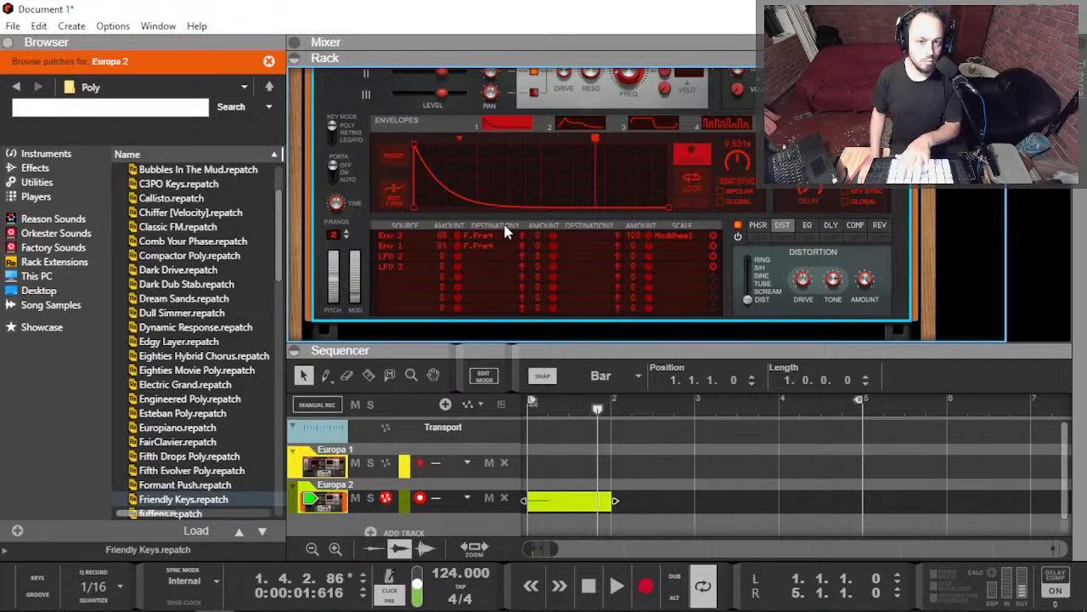
Step: Scale the Envelope 1 row by the ModWheel at -100 and raise the mod wheel to 100%
{"action": "left_click", "coordinate": [668, 246]}
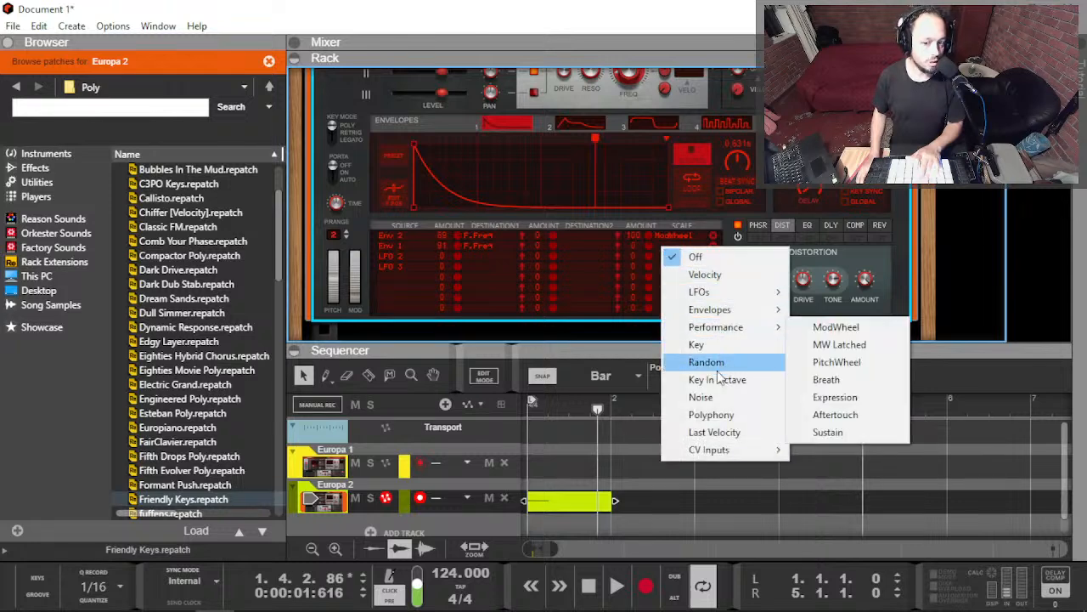
{"action": "mouse_move", "coordinate": [739, 329]}
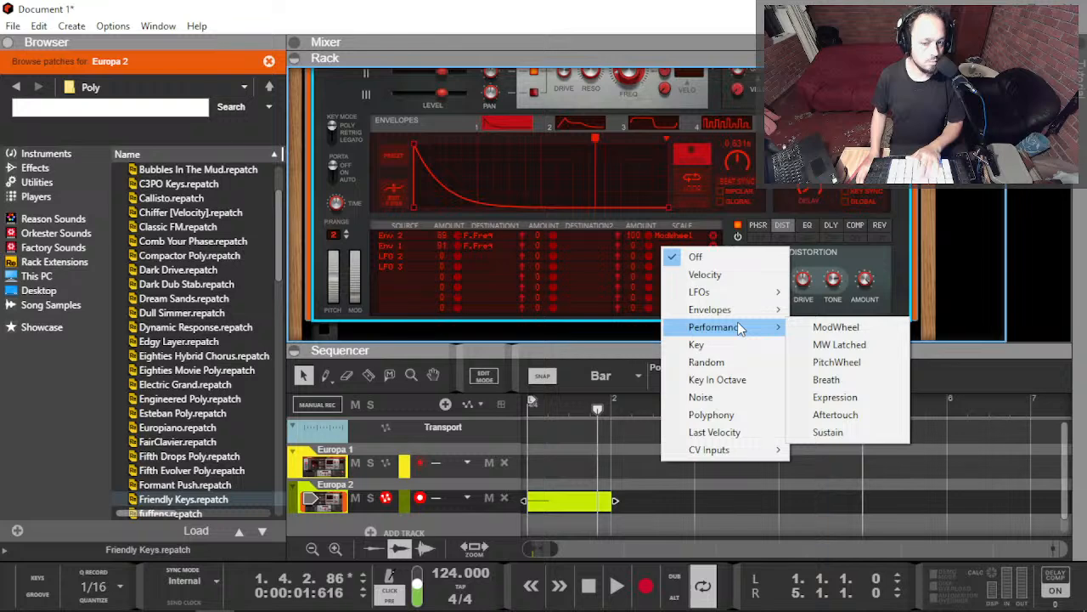
{"action": "left_click", "coordinate": [822, 331]}
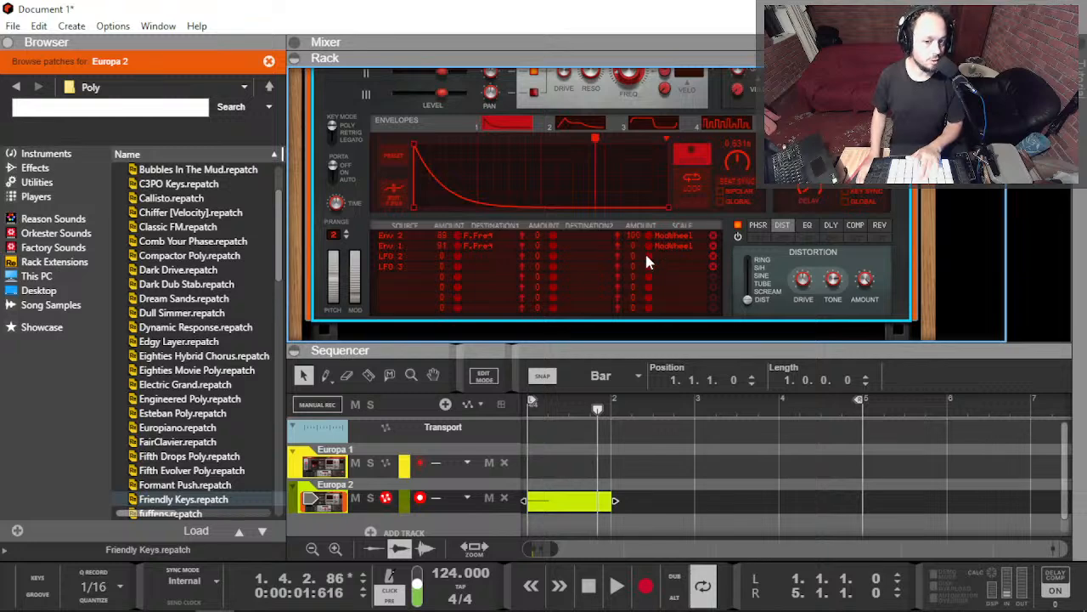
{"action": "left_click_drag", "start_coordinate": [646, 243], "coordinate": [624, 329]}
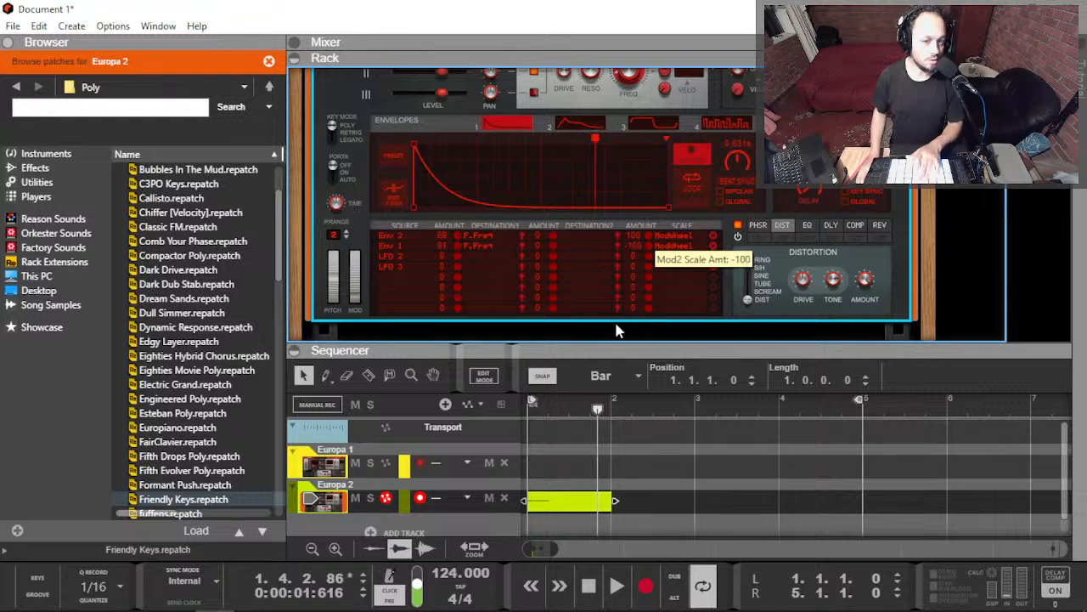
{"action": "left_click_drag", "start_coordinate": [353, 291], "coordinate": [359, 186]}
{"action": "left_click_drag", "start_coordinate": [353, 237], "coordinate": [381, 159]}
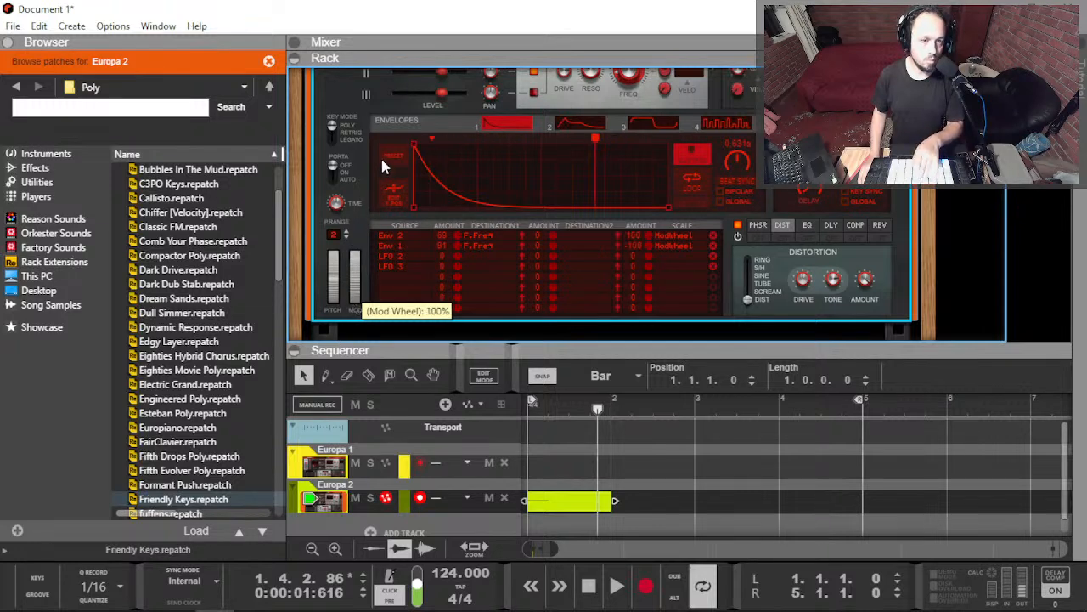
Step: Lower envelope 2's sustain point to zero and set its filter frequency amount to 59
{"action": "left_click", "coordinate": [575, 123]}
{"action": "left_click_drag", "start_coordinate": [537, 174], "coordinate": [541, 211]}
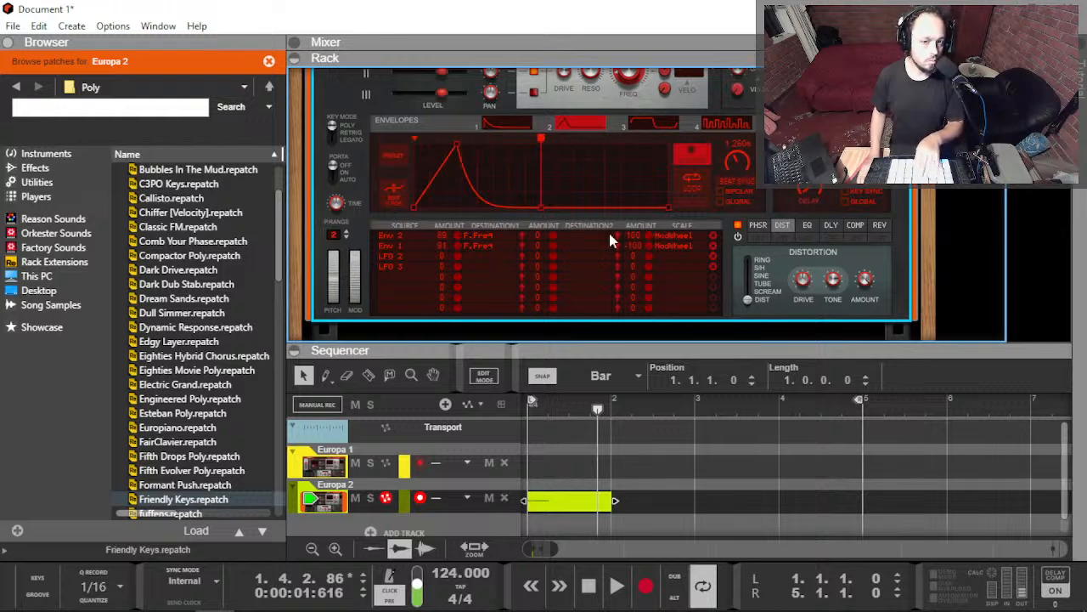
{"action": "left_click_drag", "start_coordinate": [457, 235], "coordinate": [457, 265]}
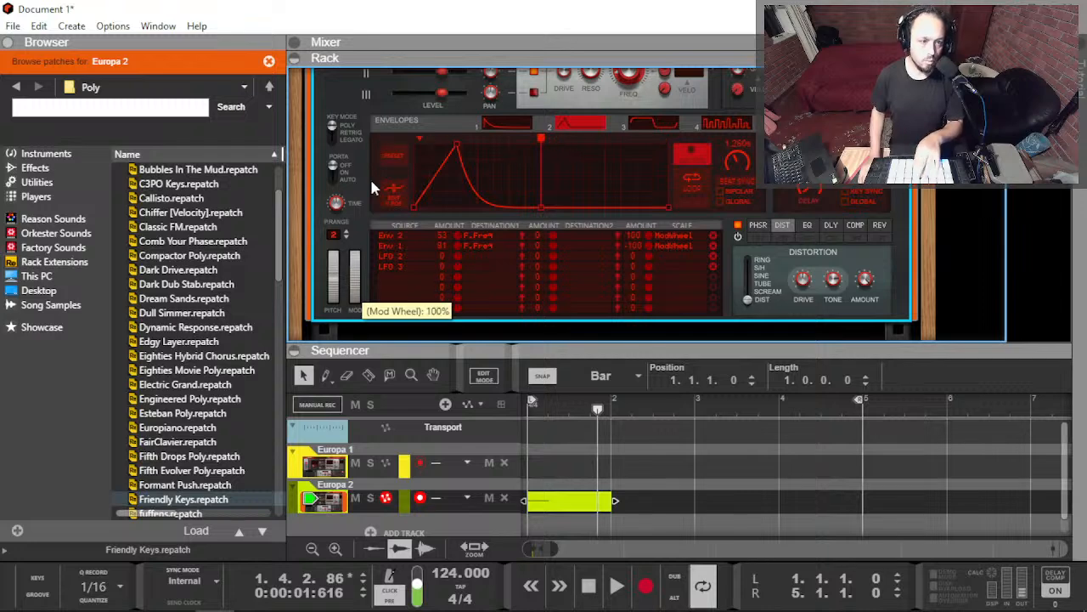
{"action": "scroll", "coordinate": [374, 168], "scroll_direction": "up", "scroll_amount": 1}
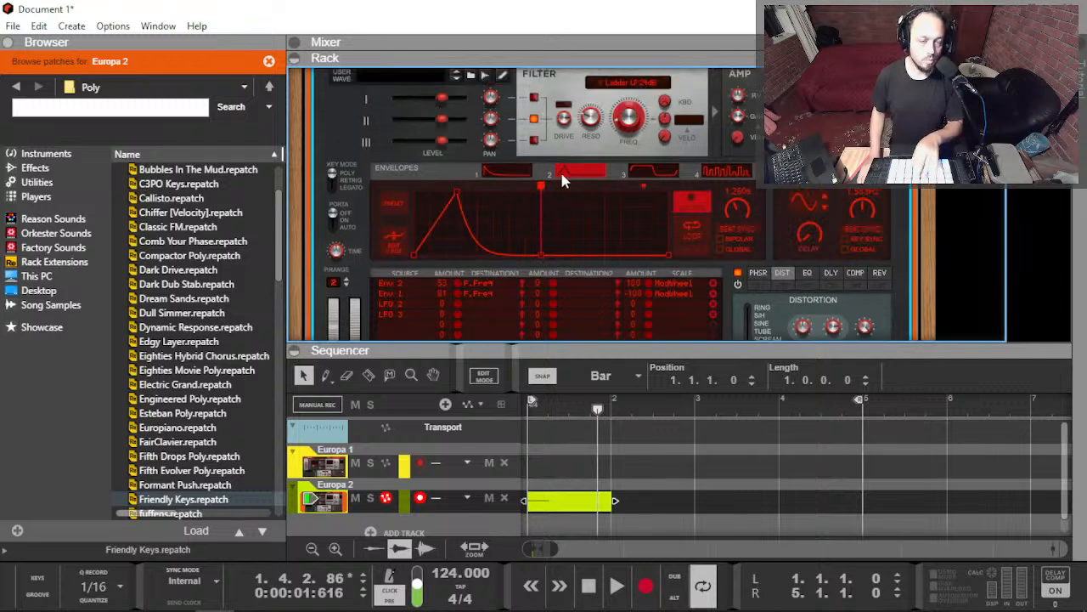
{"action": "left_click", "coordinate": [458, 283]}
{"action": "left_click", "coordinate": [458, 281]}
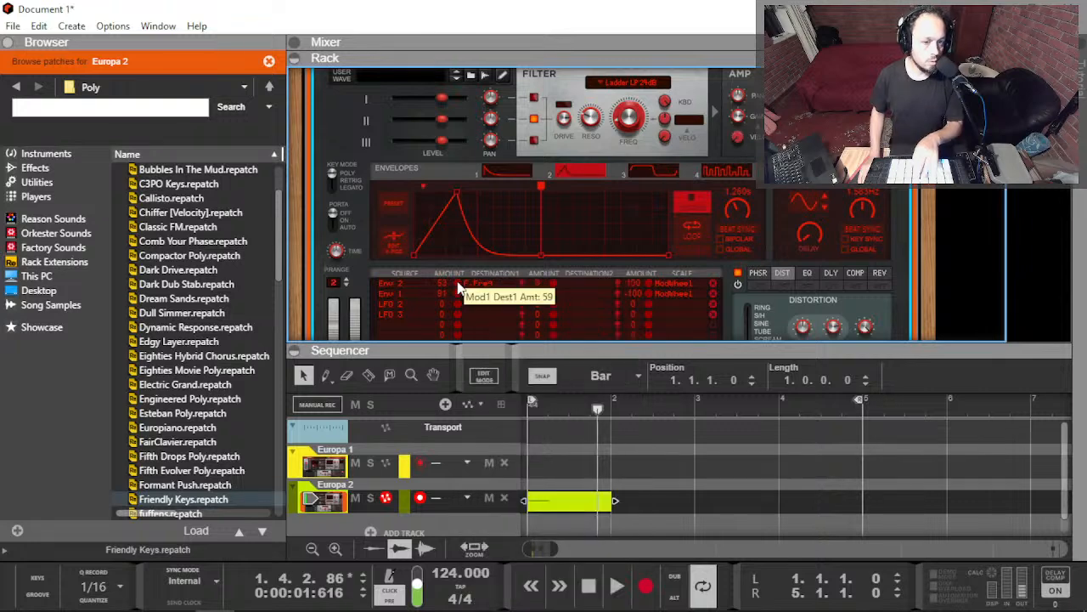
{"action": "left_click_drag", "start_coordinate": [458, 280], "coordinate": [458, 283]}
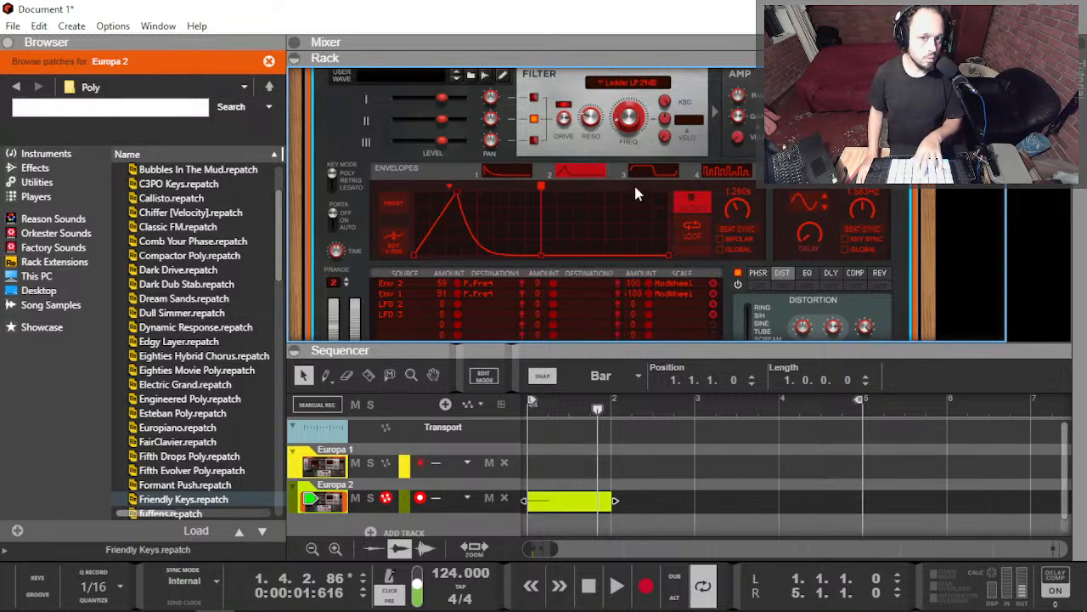
Step: Reshape envelope 2 with a raised start level, an added zero-level point and a later peak
{"action": "left_click_drag", "start_coordinate": [457, 189], "coordinate": [506, 180]}
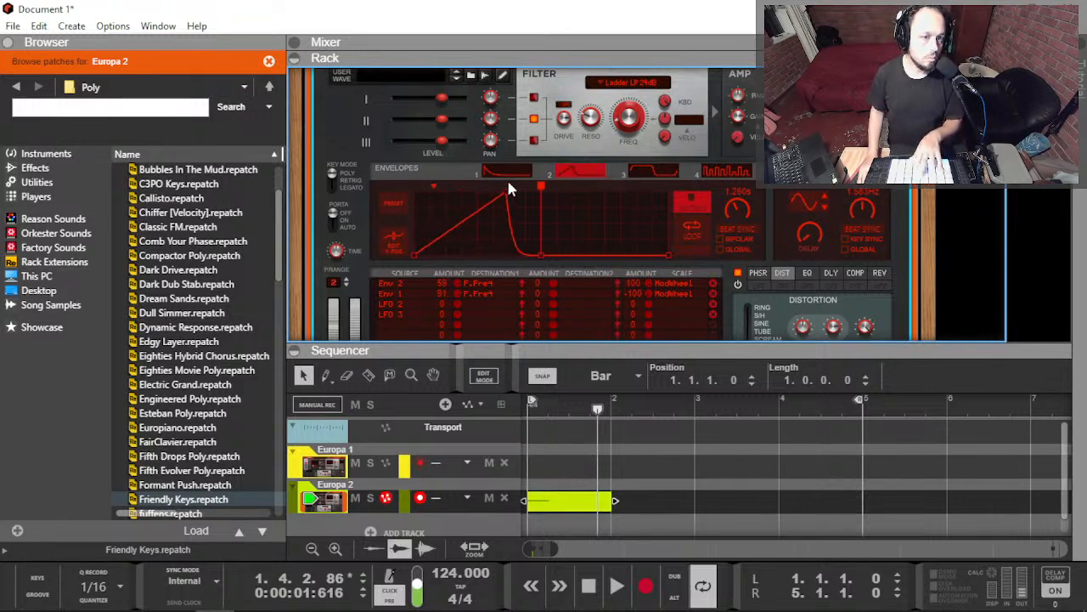
{"action": "double_click", "coordinate": [454, 250]}
{"action": "left_click_drag", "start_coordinate": [455, 250], "coordinate": [455, 284]}
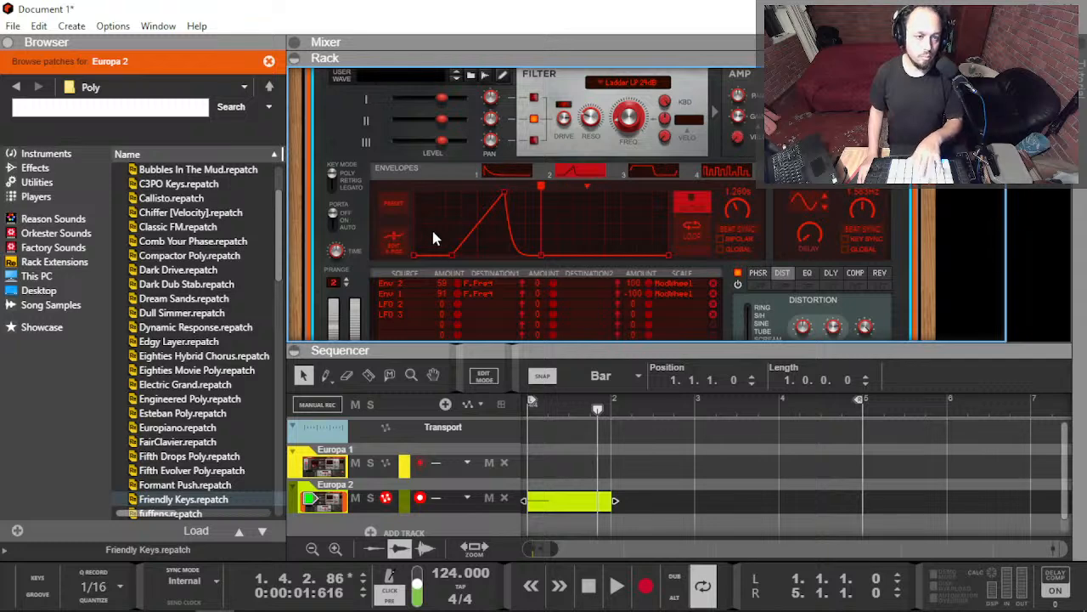
{"action": "left_click_drag", "start_coordinate": [419, 243], "coordinate": [417, 222]}
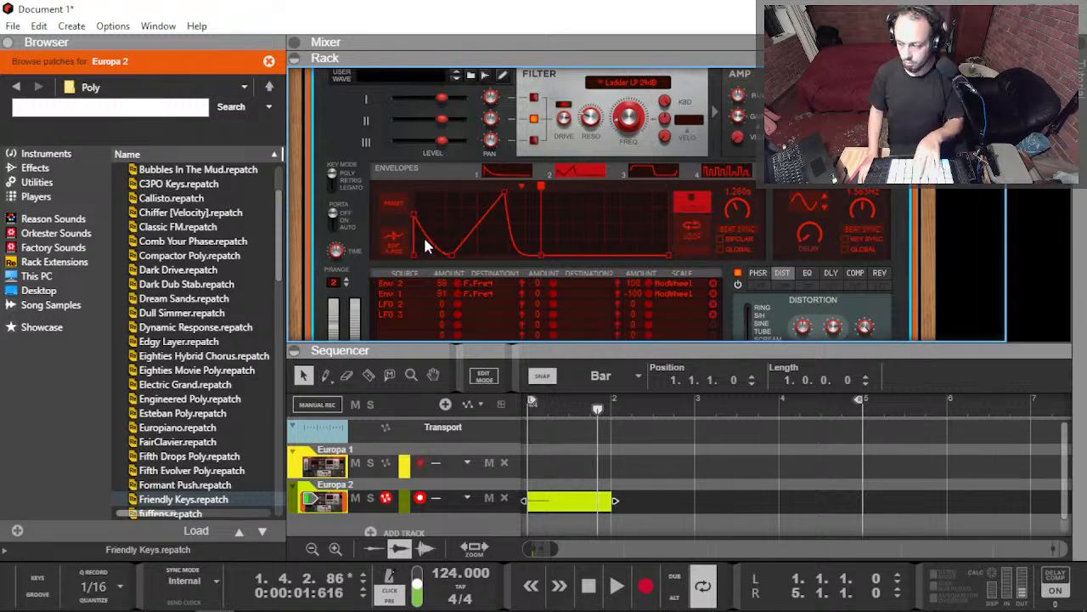
Step: Move envelope 2's sustain marker and the end point of the decay later, making the fall after the peak more gradual
{"action": "left_click_drag", "start_coordinate": [544, 255], "coordinate": [560, 257]}
{"action": "left_click_drag", "start_coordinate": [541, 189], "coordinate": [569, 184]}
{"action": "left_click_drag", "start_coordinate": [563, 256], "coordinate": [569, 256]}
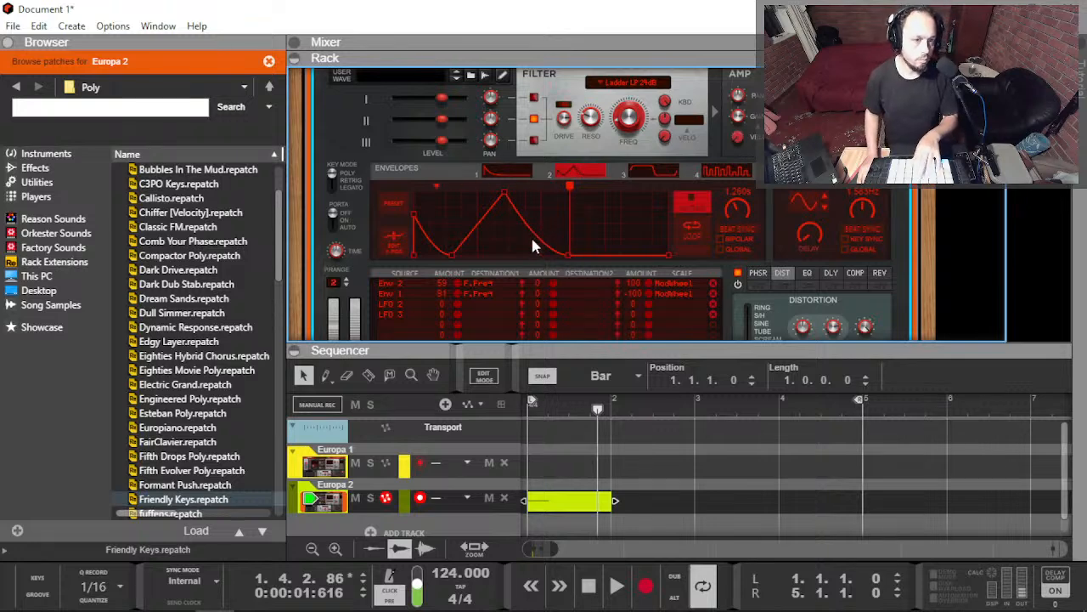
{"action": "left_click_drag", "start_coordinate": [567, 257], "coordinate": [546, 261]}
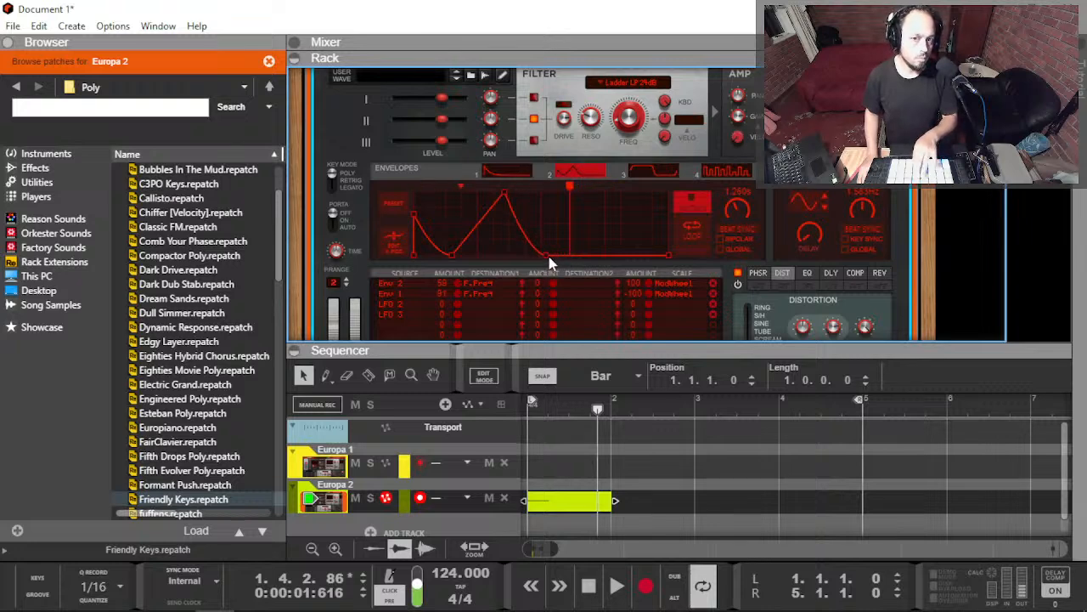
{"action": "left_click_drag", "start_coordinate": [548, 264], "coordinate": [567, 267]}
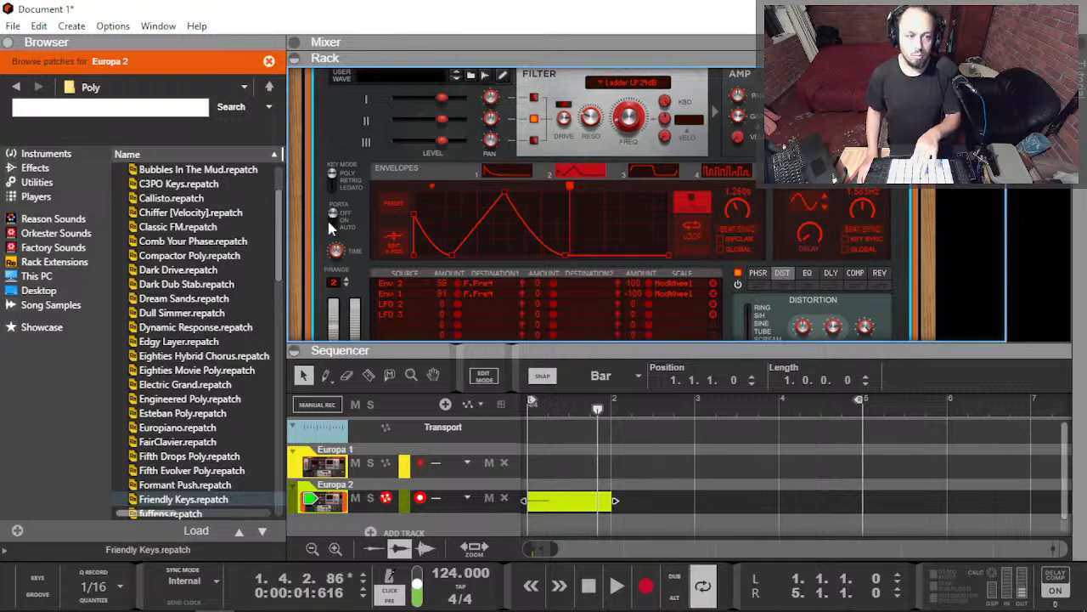
{"action": "scroll", "coordinate": [358, 323], "scroll_direction": "down", "scroll_amount": 1}
{"action": "scroll", "coordinate": [359, 323], "scroll_direction": "down", "scroll_amount": 1}
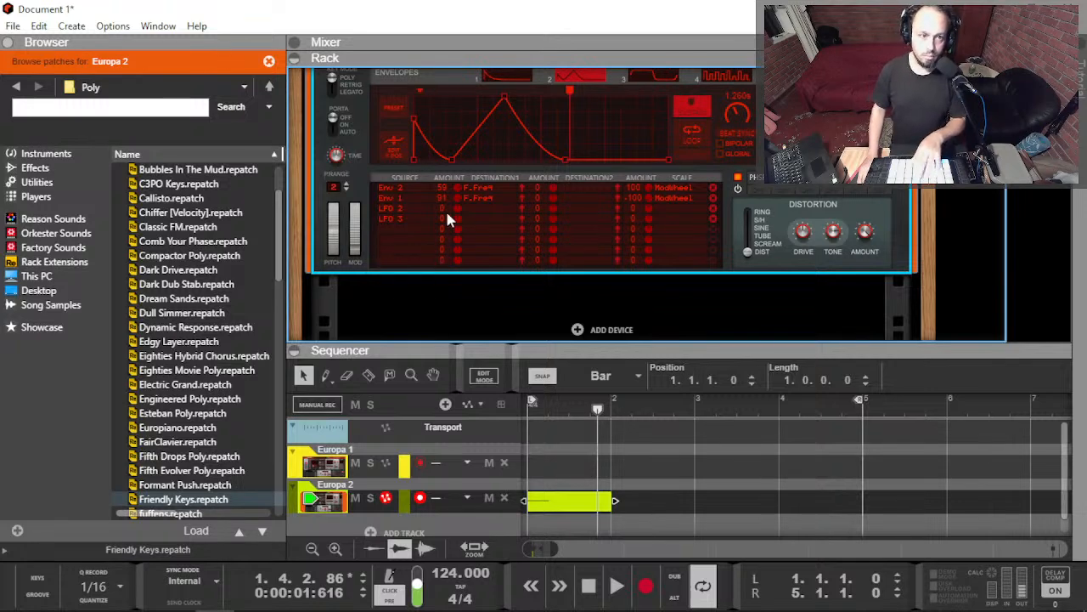
Step: Lower the mod wheel to 0% and switch on Europa 2's distortion effect with its type set to Tube
{"action": "scroll", "coordinate": [395, 199], "scroll_direction": "up", "scroll_amount": 2}
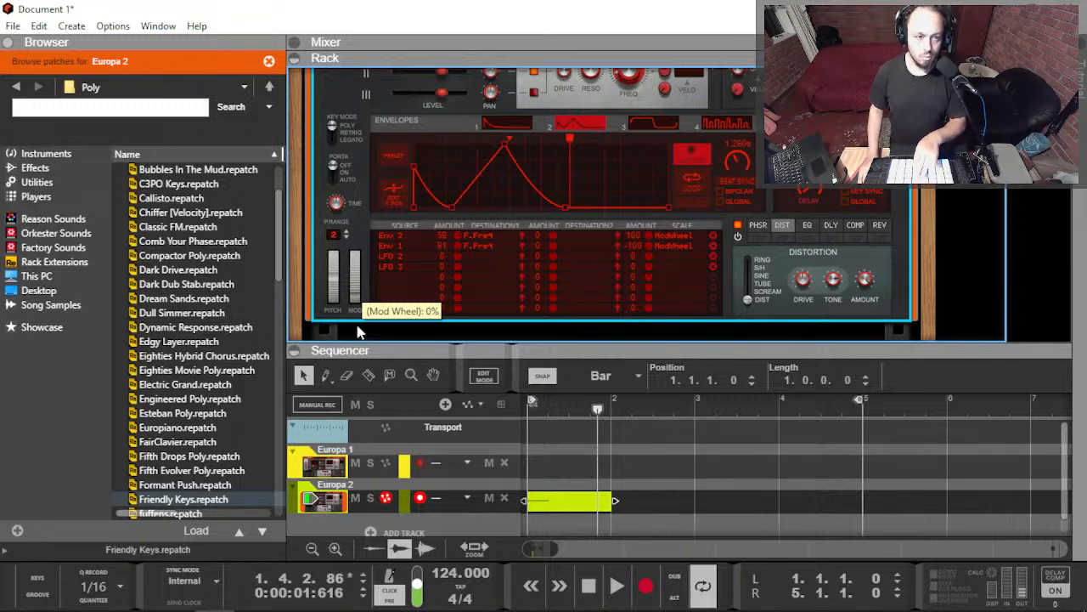
{"action": "left_click_drag", "start_coordinate": [364, 221], "coordinate": [354, 334]}
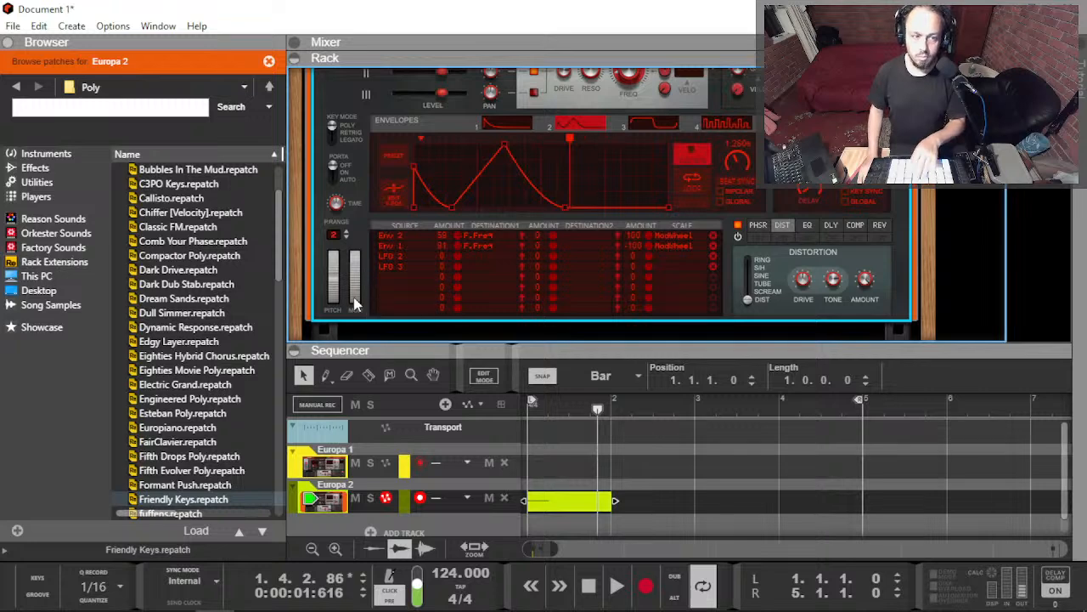
{"action": "scroll", "coordinate": [356, 307], "scroll_direction": "up", "scroll_amount": 1}
{"action": "scroll", "coordinate": [597, 160], "scroll_direction": "up", "scroll_amount": 1}
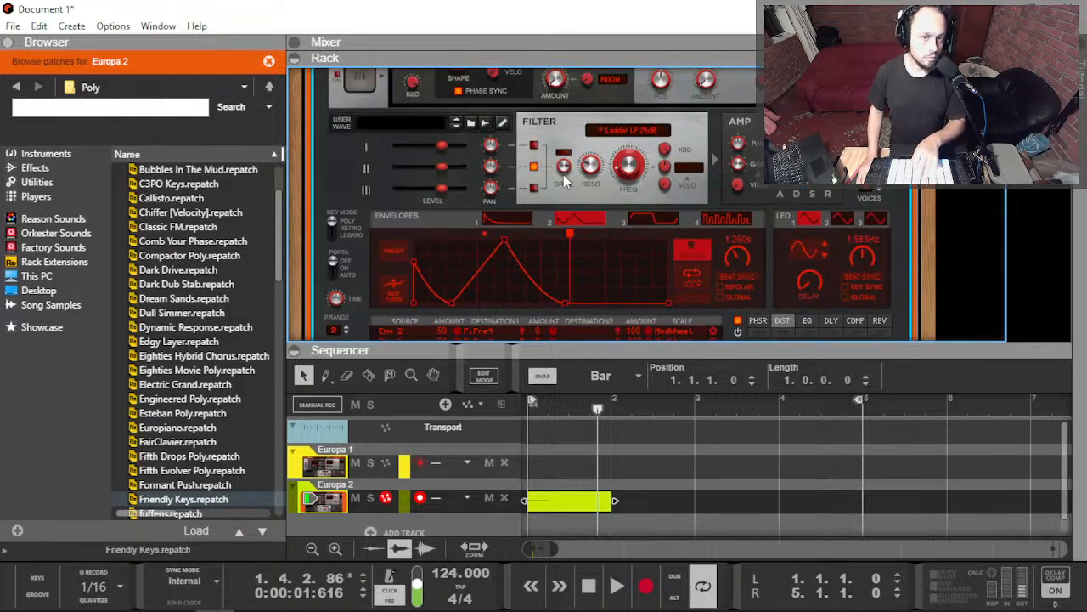
{"action": "scroll", "coordinate": [752, 241], "scroll_direction": "down", "scroll_amount": 3}
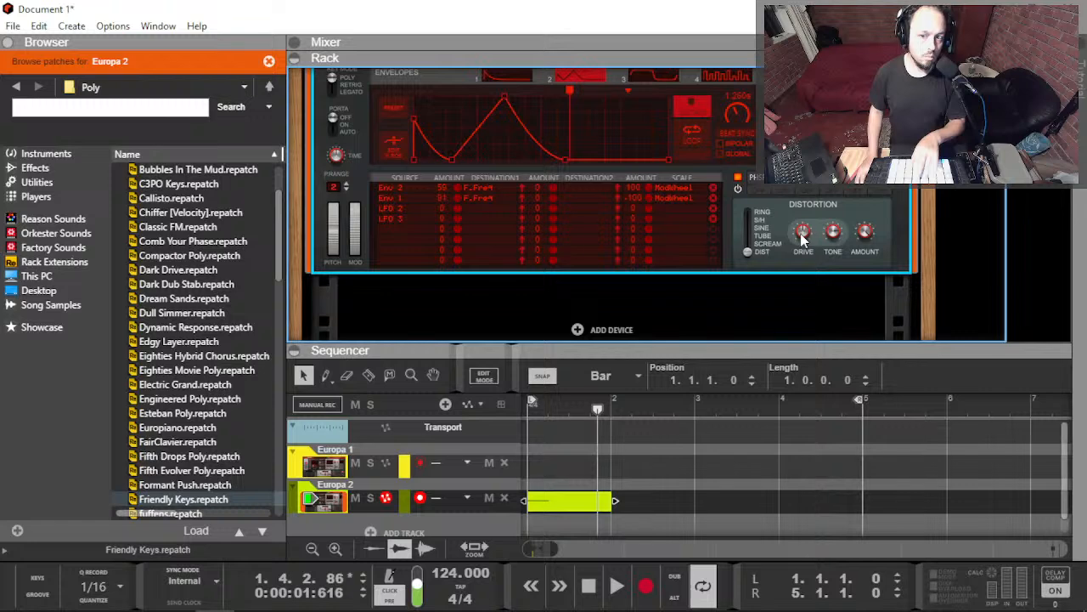
{"action": "mouse_move", "coordinate": [803, 237]}
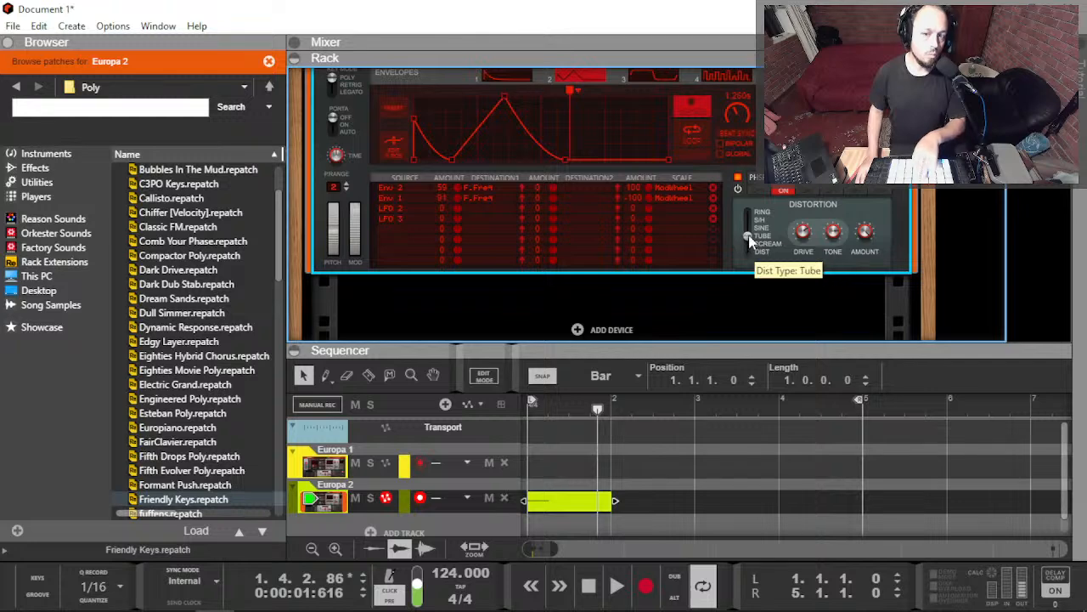
Step: Raise Europa 2's mod wheel to 100%
{"action": "scroll", "coordinate": [519, 246], "scroll_direction": "up", "scroll_amount": 3}
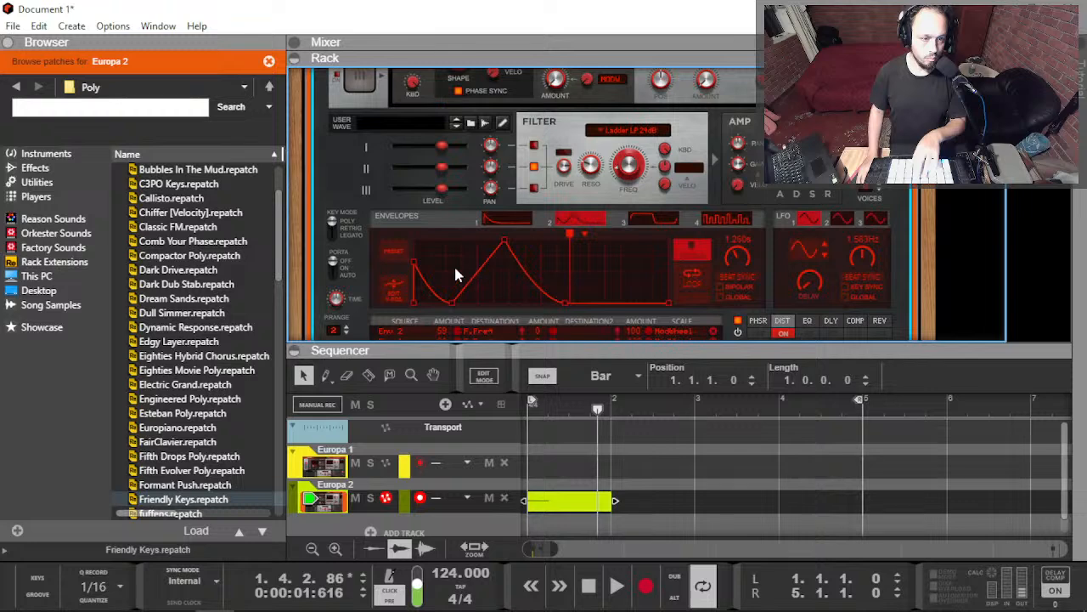
{"action": "scroll", "coordinate": [467, 272], "scroll_direction": "down", "scroll_amount": 4}
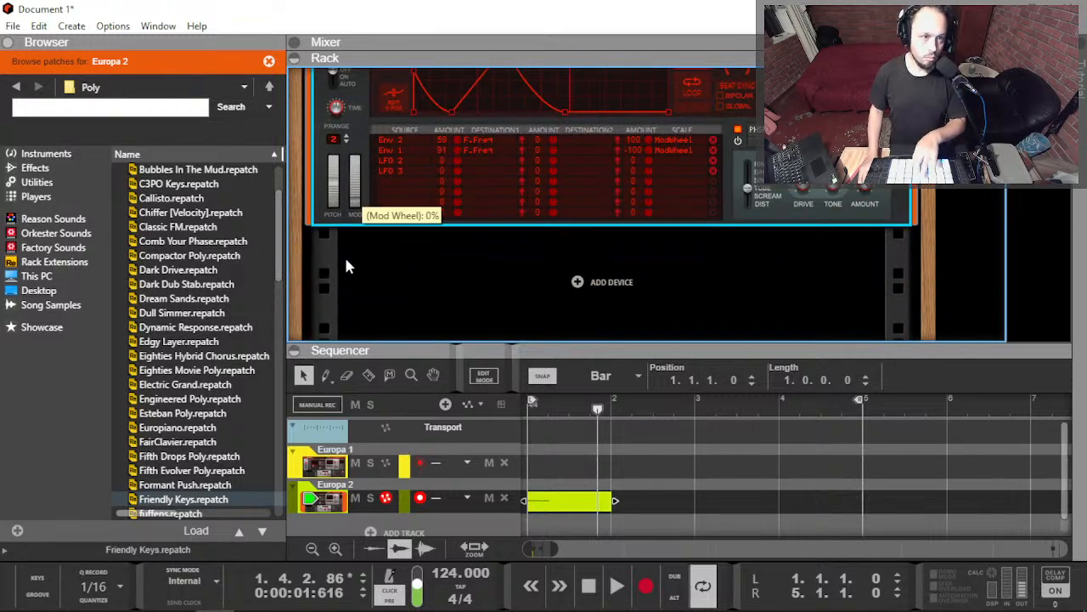
{"action": "left_click_drag", "start_coordinate": [355, 200], "coordinate": [377, 102]}
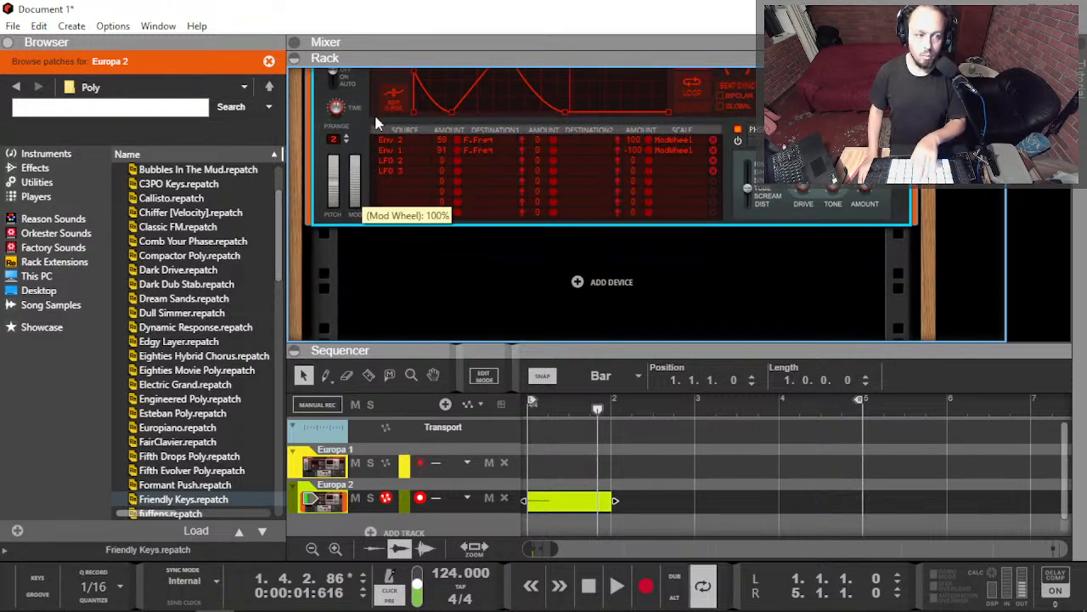
Step: Move the loop's right locator to bar 2 so that only the first bar loops
{"action": "left_click", "coordinate": [546, 403]}
{"action": "key", "text": "space"}
{"action": "left_click", "coordinate": [615, 401], "text": "alt"}
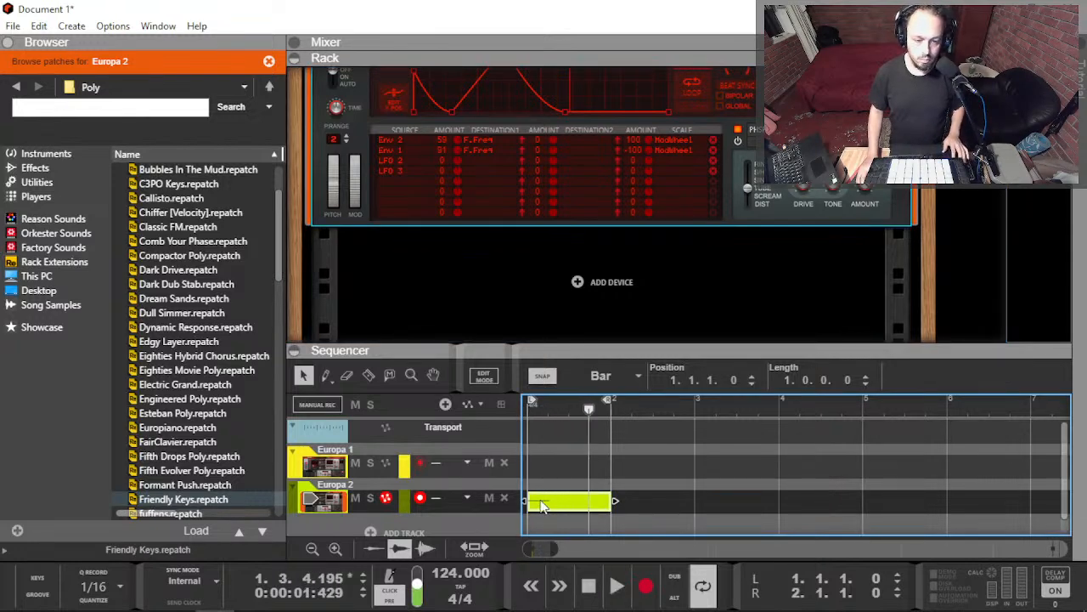
Step: Open the Europa 2 clip for note editing and enlarge the sequencer over the rack area
{"action": "double_click", "coordinate": [542, 504]}
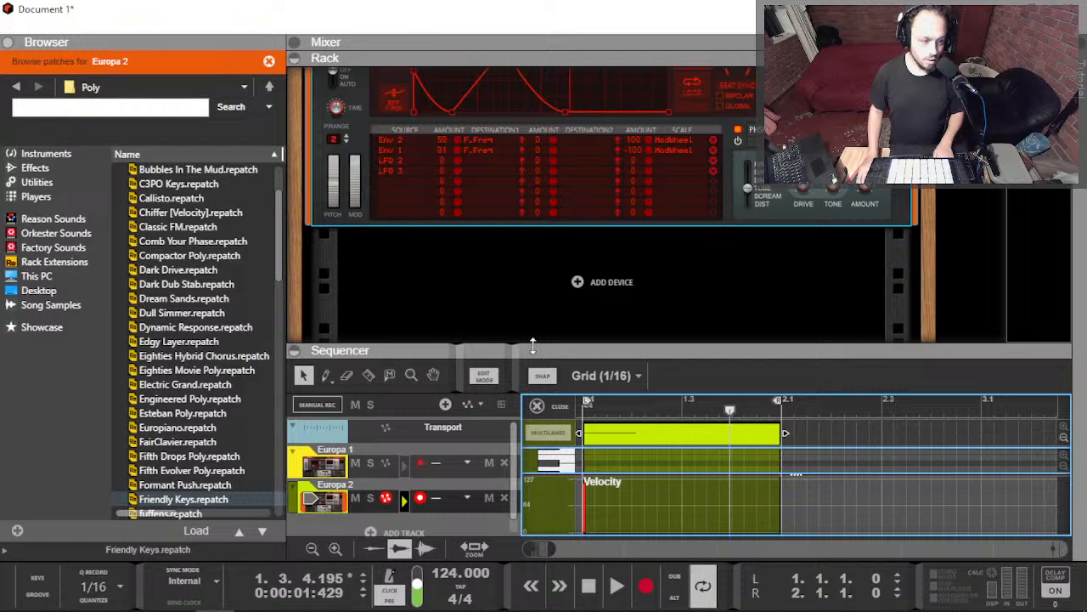
{"action": "left_click_drag", "start_coordinate": [537, 352], "coordinate": [544, 80]}
{"action": "scroll", "coordinate": [633, 387], "scroll_direction": "up", "scroll_amount": 5}
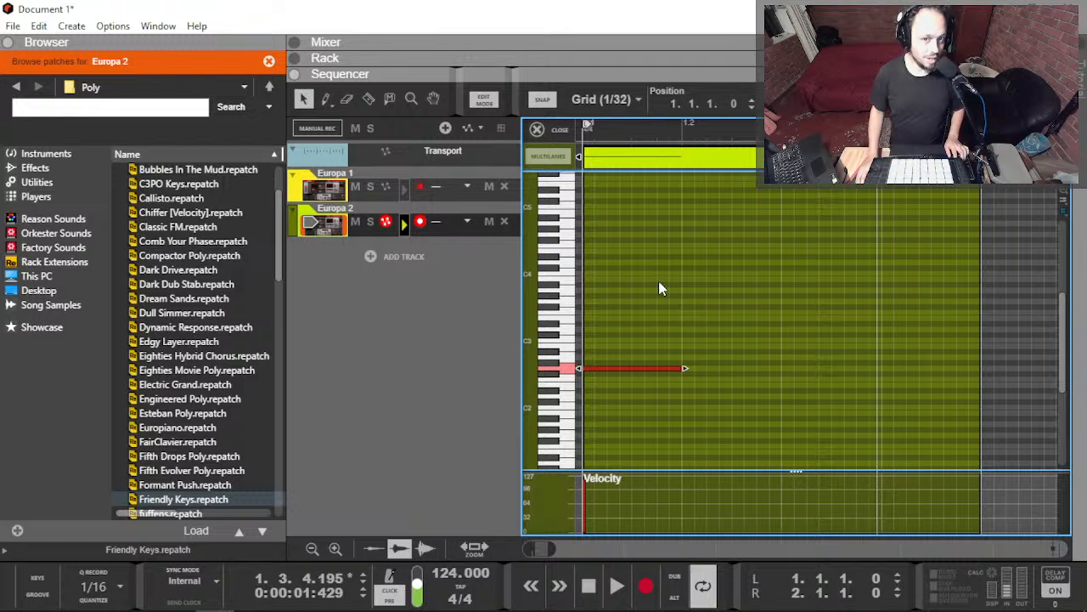
Step: Return the playhead to the start of the clip and play the one-bar loop to check its single note
{"action": "key", "text": "space"}
{"action": "key", "text": "space"}
{"action": "key", "text": "space"}
{"action": "left_click_drag", "start_coordinate": [613, 131], "coordinate": [463, 146]}
{"action": "scroll", "coordinate": [625, 223], "scroll_direction": "up", "scroll_amount": 1}
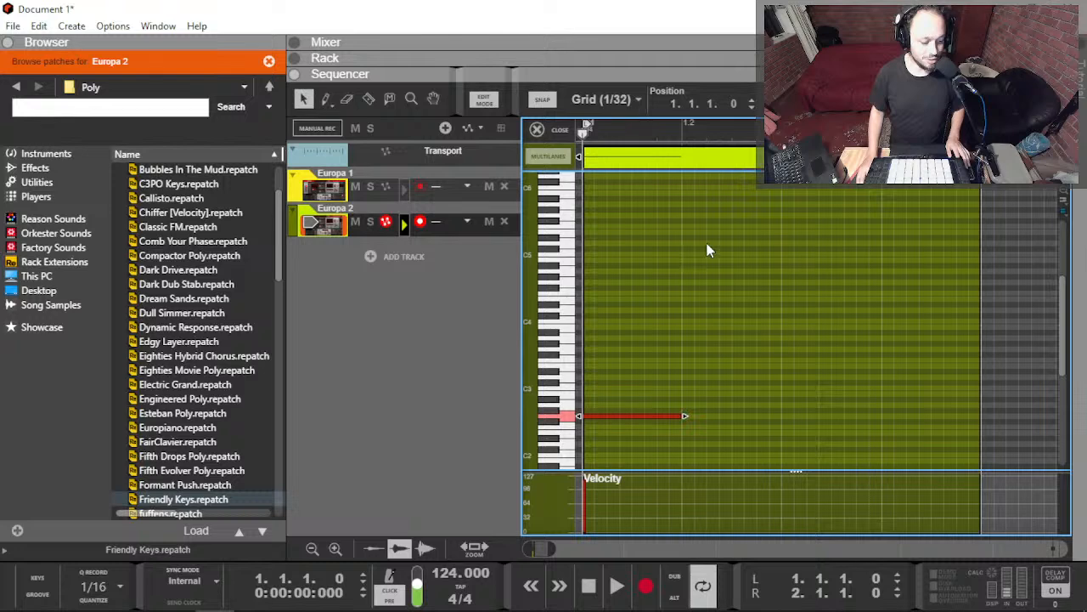
{"action": "key", "text": "space"}
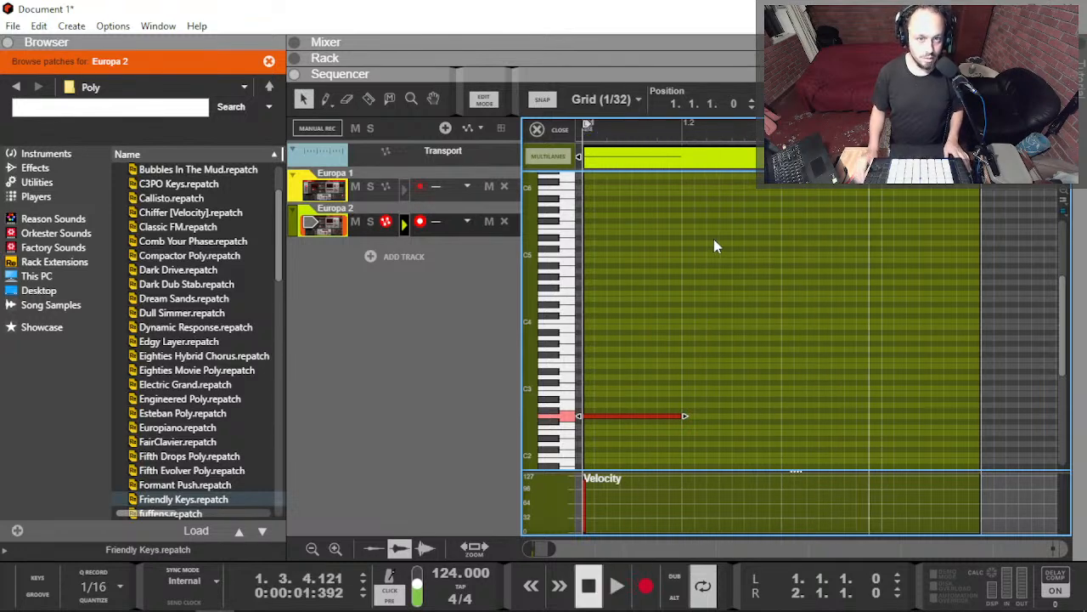
{"action": "key", "text": "space"}
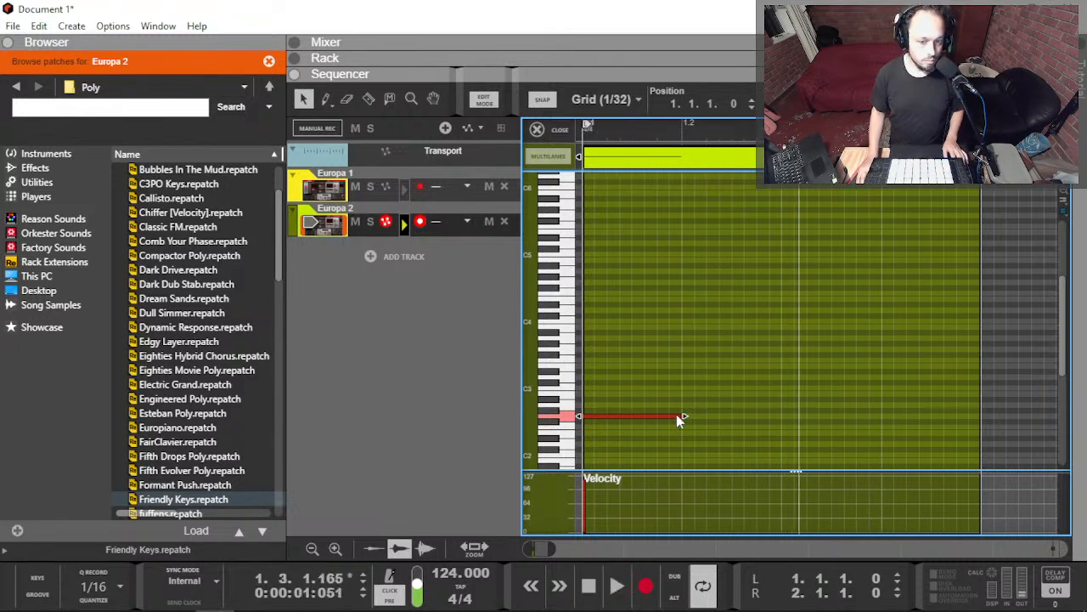
{"action": "key", "text": "space"}
Step: Add notes at 1.2.3, 1.3.1 and 1.3.4 on the first note's pitch, and shorten the 1.3.1 note to a sixteenth
{"action": "key", "text": "alt"}
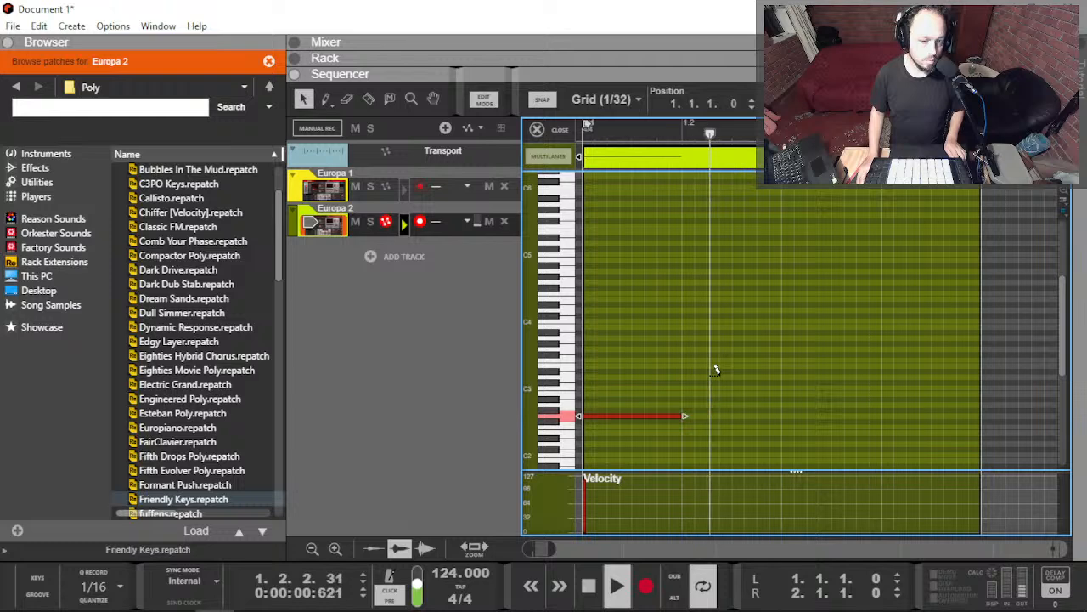
{"action": "scroll", "coordinate": [721, 384], "scroll_direction": "down", "scroll_amount": 1}
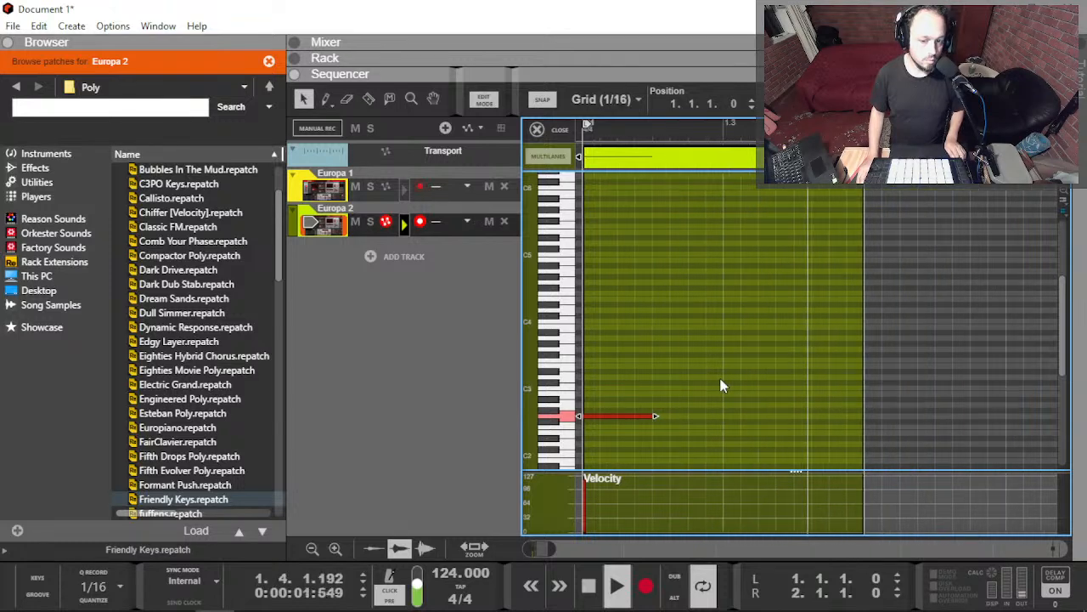
{"action": "left_click", "coordinate": [677, 415], "text": "alt"}
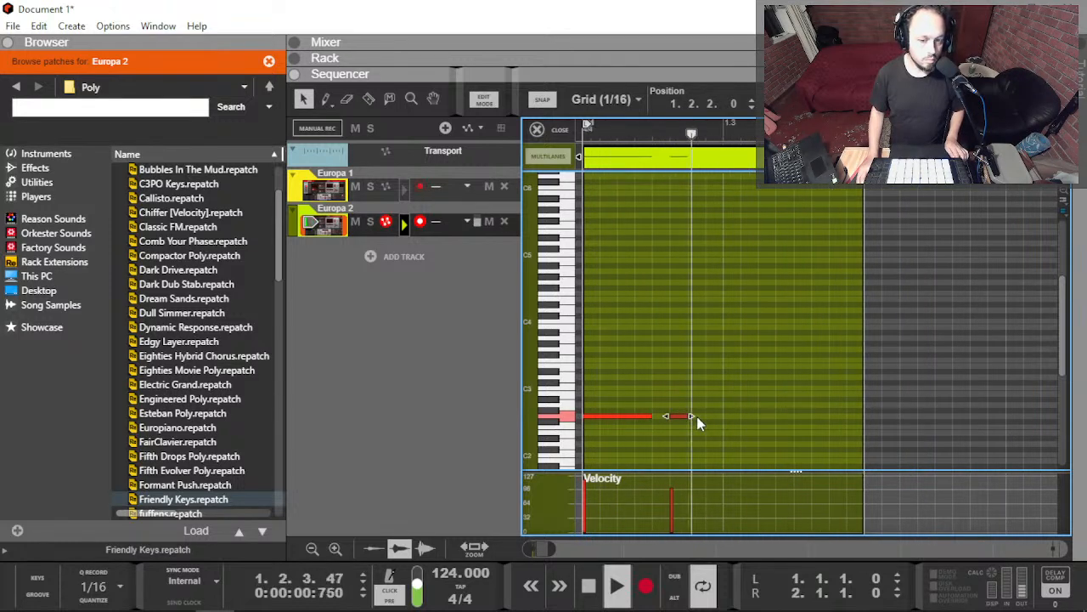
{"action": "key", "text": "space"}
{"action": "left_click_drag", "start_coordinate": [691, 415], "coordinate": [812, 410]}
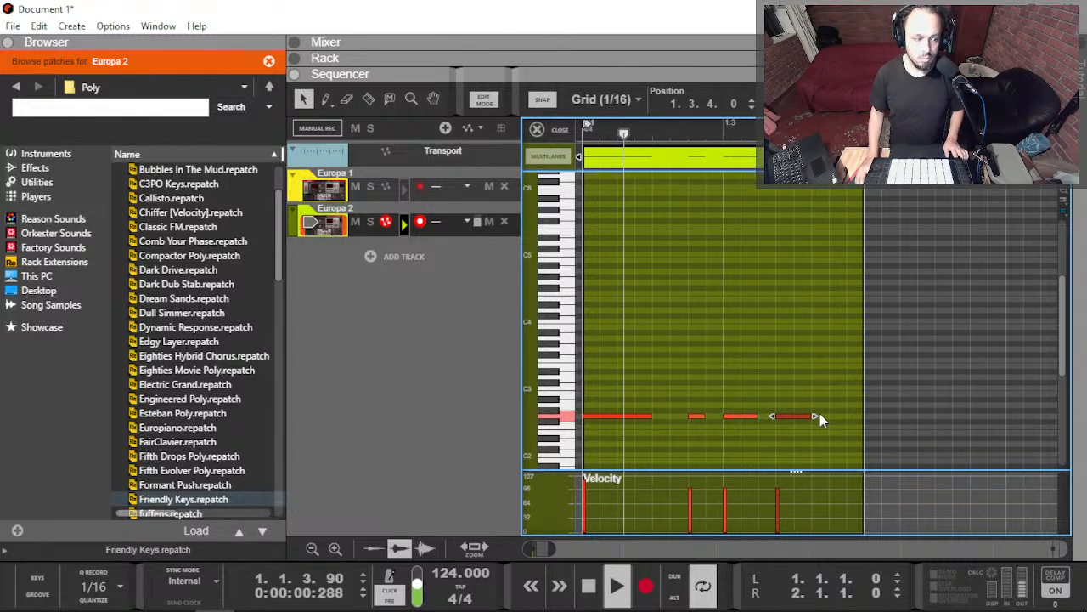
{"action": "left_click", "coordinate": [748, 415]}
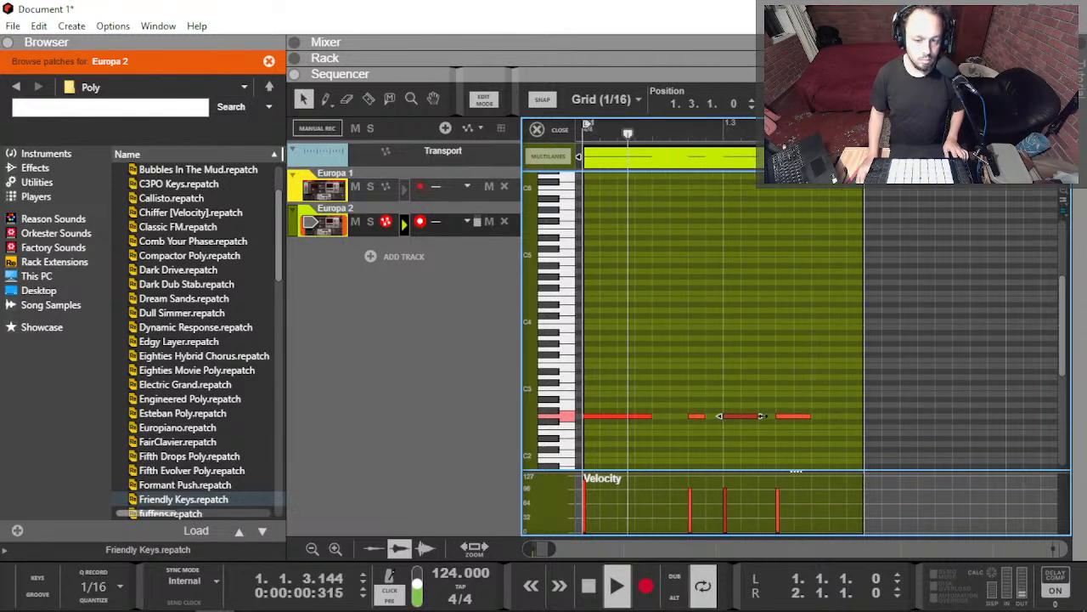
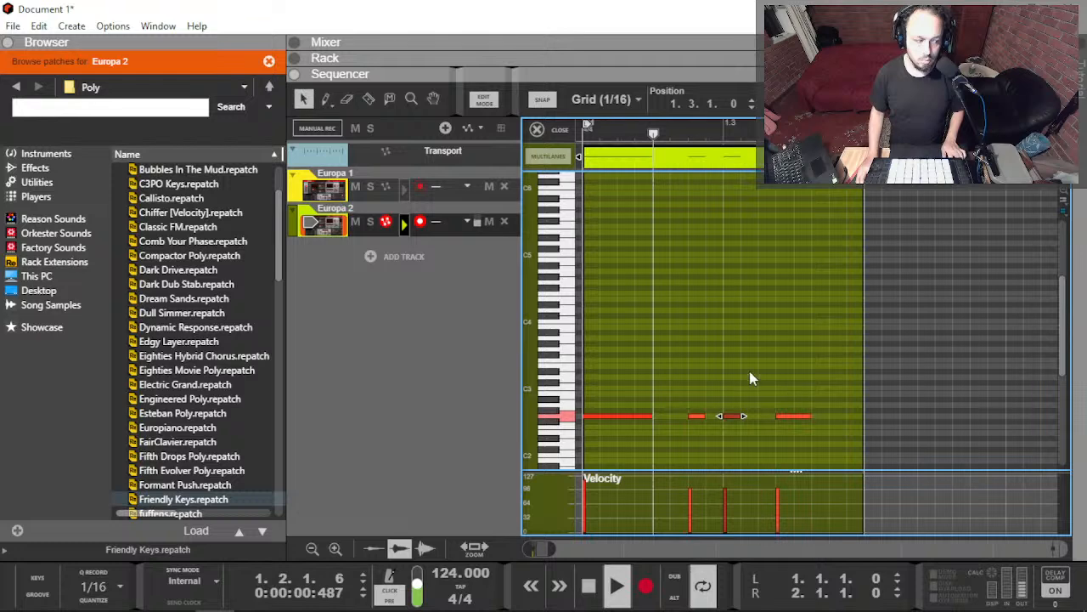
Step: Lower the note at 1.2.3 by two semitones and play the loop
{"action": "key", "text": "ctrl+e"}
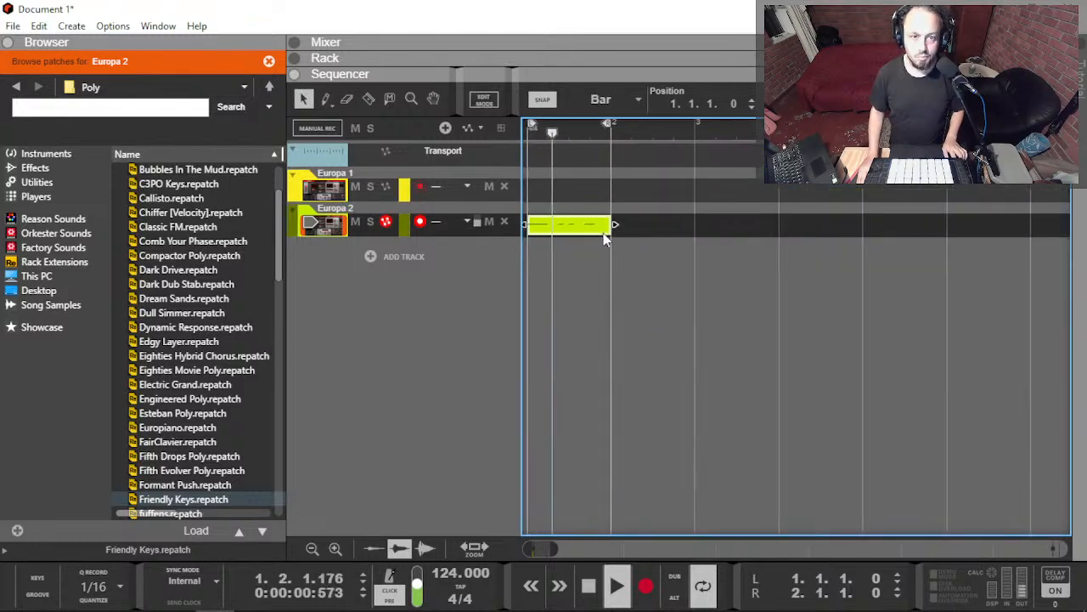
{"action": "key", "text": "ctrl+e"}
{"action": "key", "text": "space"}
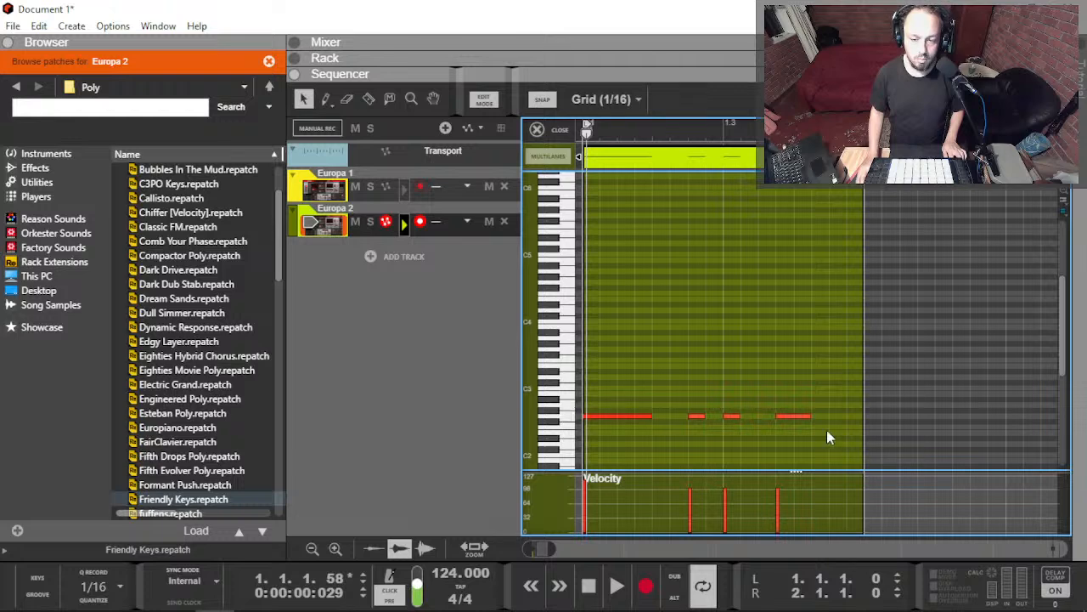
{"action": "key", "text": "space"}
{"action": "key", "text": "space"}
{"action": "mouse_move", "coordinate": [697, 417]}
{"action": "left_mouse_down"}
{"action": "mouse_move", "coordinate": [698, 434]}
{"action": "mouse_move", "coordinate": [707, 425]}
{"action": "left_mouse_up"}
{"action": "key", "text": "space"}
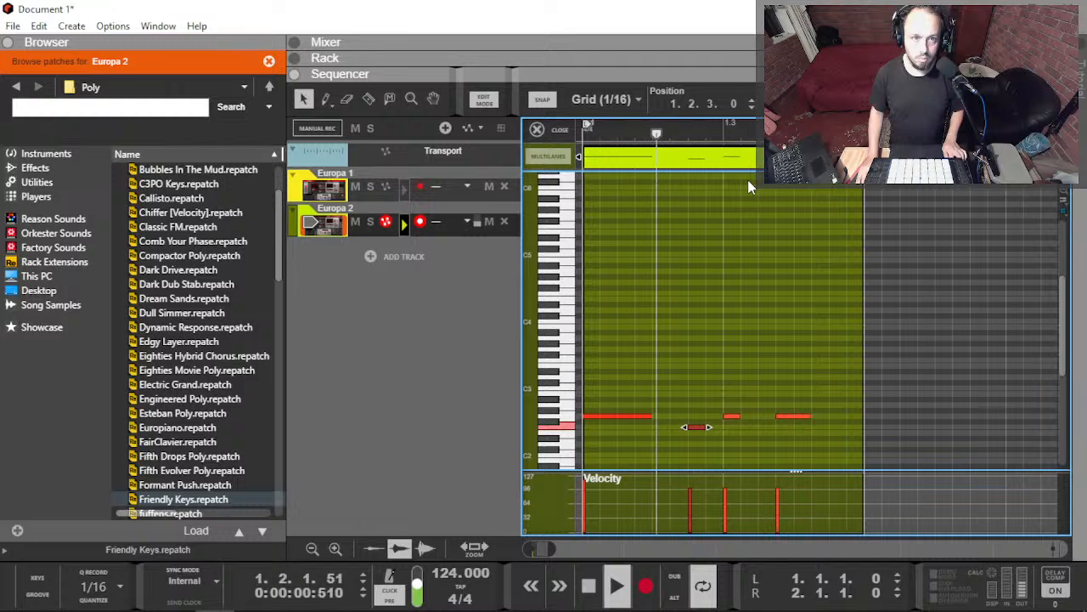
Step: Move the note at 1.2.3 back up to the pitch of the other notes and replay the loop
{"action": "key", "text": "Escape"}
{"action": "key", "text": "Return"}
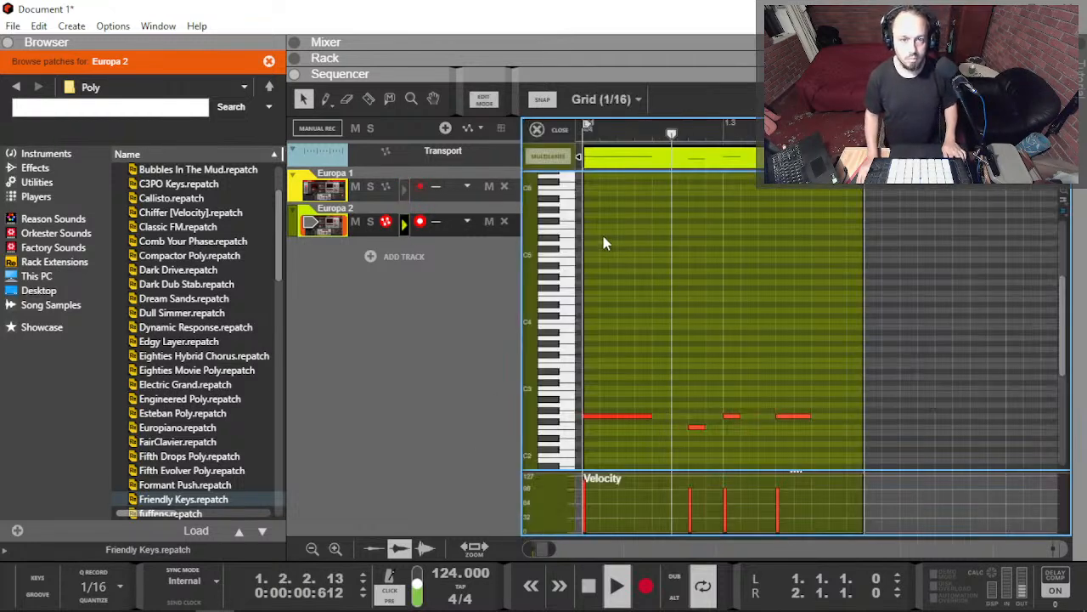
{"action": "key", "text": "space"}
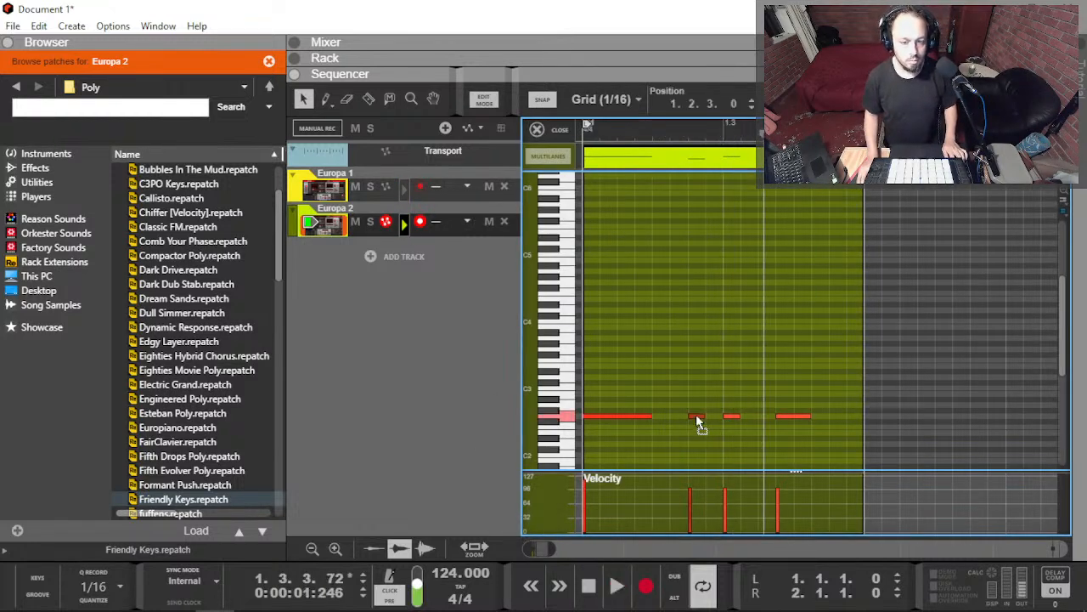
{"action": "key", "text": "space"}
Step: Extend the loop's right locator to bar 3, duplicate the Europa 2 clip into bar 2 and play both bars
{"action": "key", "text": "Escape"}
{"action": "left_click", "coordinate": [684, 126], "text": "ctrl"}
{"action": "key", "text": "space"}
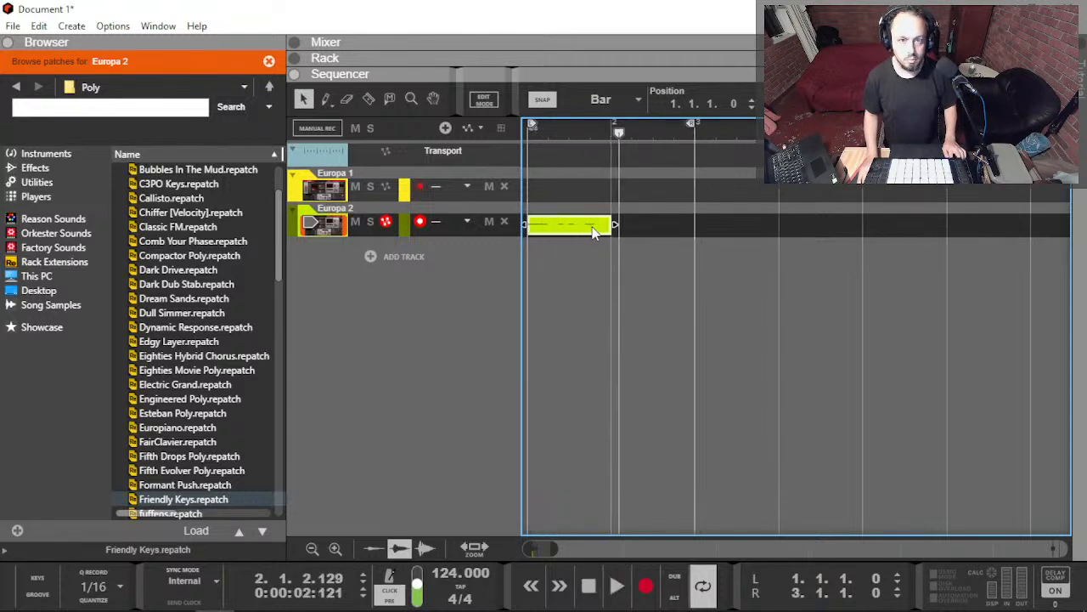
{"action": "key", "text": "ctrl+Return"}
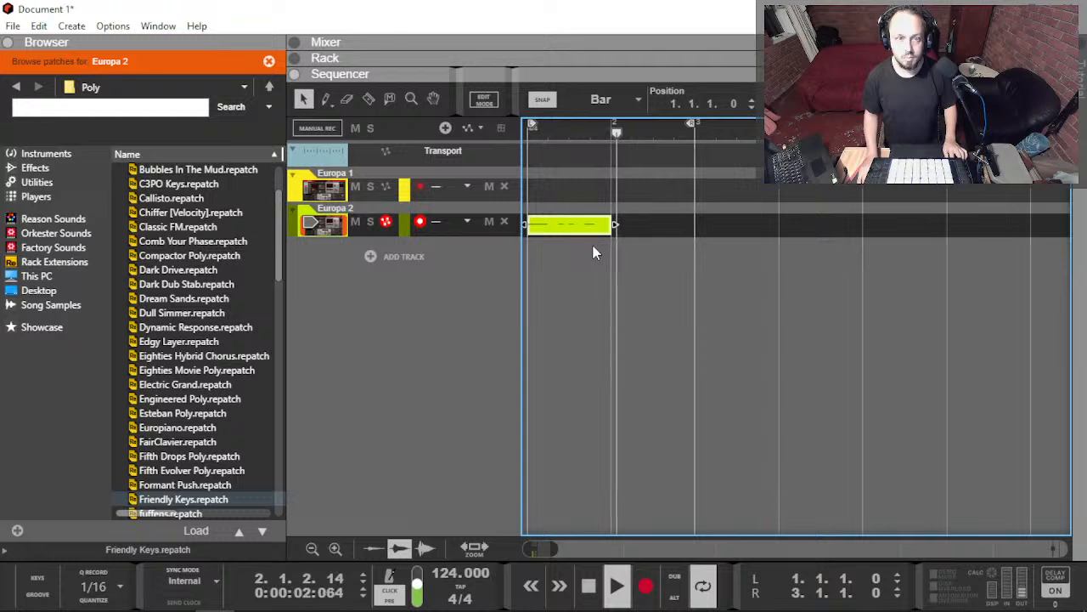
{"action": "key", "text": "space"}
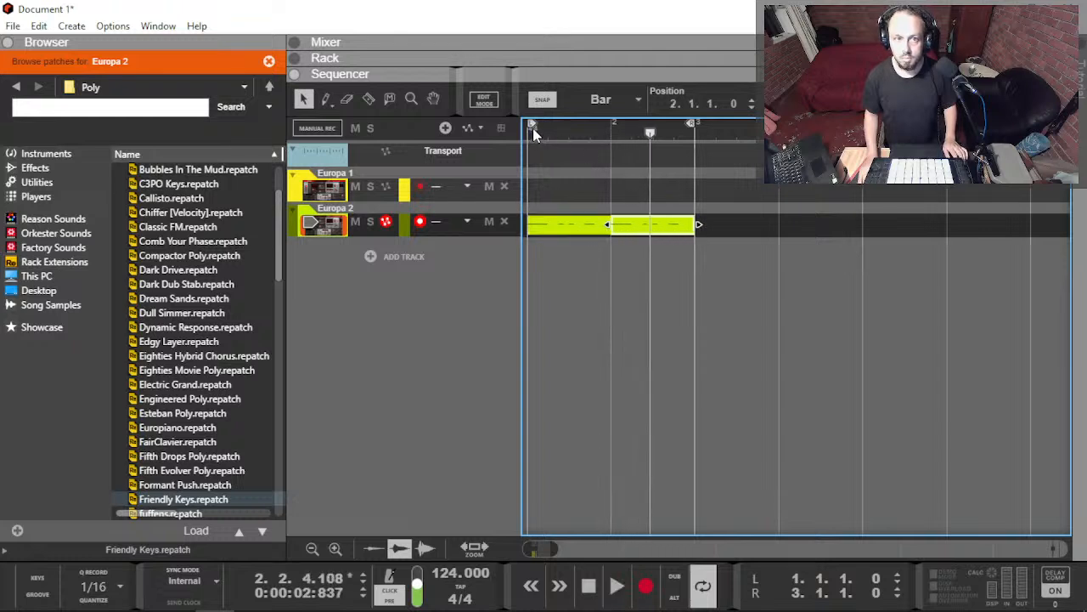
{"action": "key", "text": "space"}
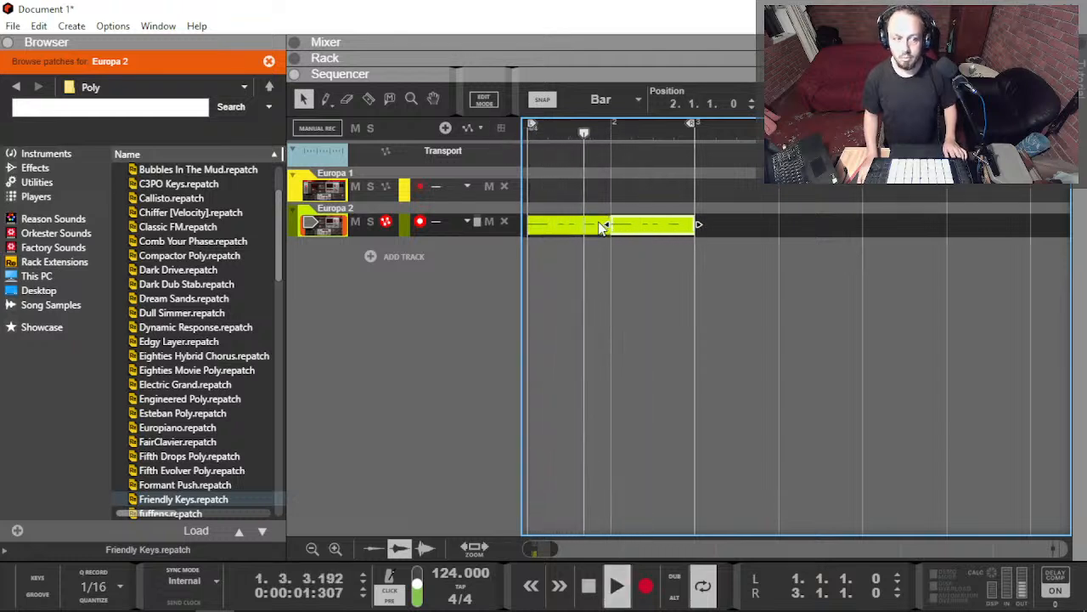
Step: In the first Europa 2 clip, add a sixteenth note at 1.4.3 two semitones lower and shorten the 1.3.4 note to a sixteenth
{"action": "double_click", "coordinate": [603, 225]}
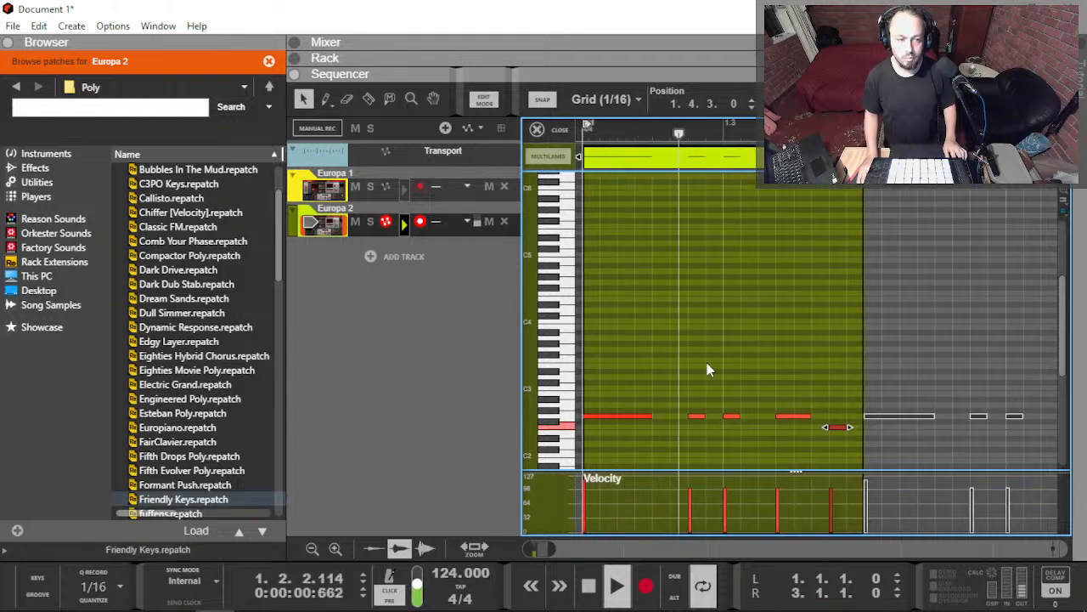
{"action": "left_click", "coordinate": [811, 417]}
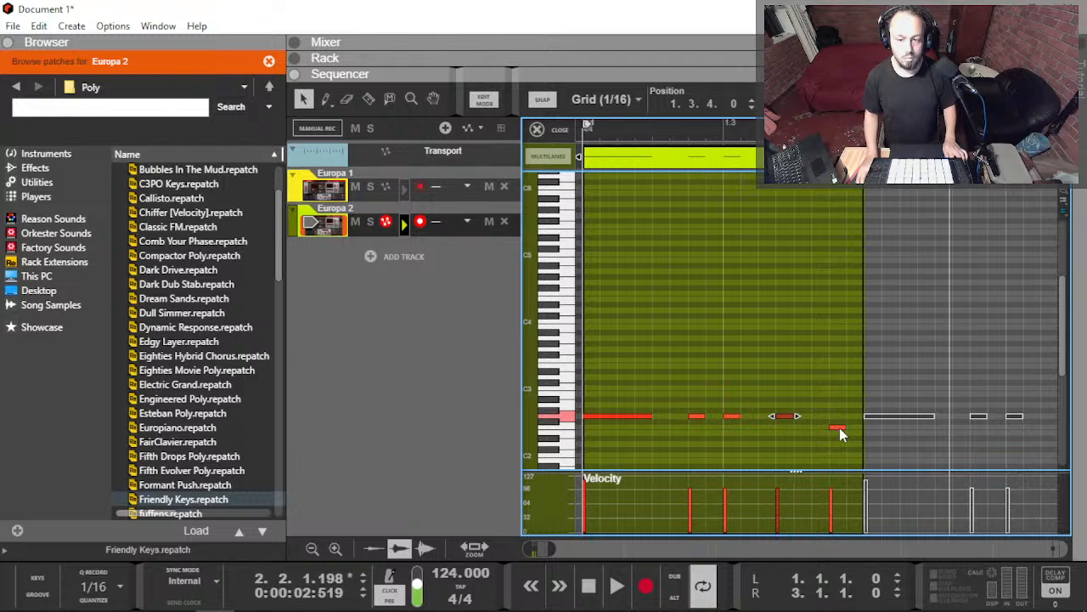
Step: In the bar 2 clip, make the 2.1.1 note an eighth three semitones higher, with an eighth note at 2.1.3 on the original pitch
{"action": "left_click", "coordinate": [888, 418]}
{"action": "left_click_drag", "start_coordinate": [884, 398], "coordinate": [924, 412]}
{"action": "key", "text": "space"}
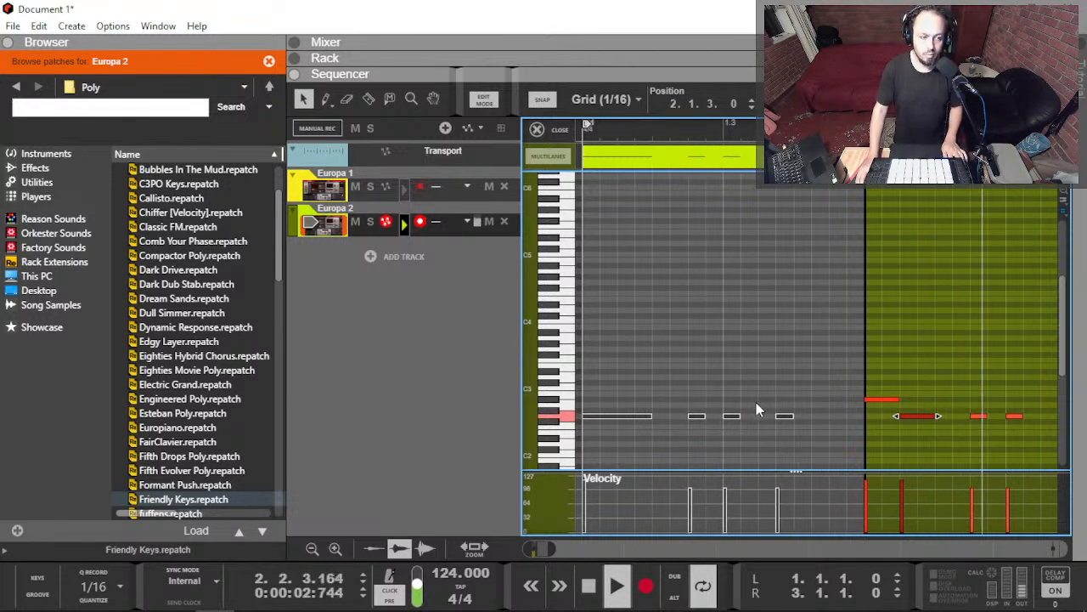
Step: Lower the bar 2 clip's note at 2.2.3 by two semitones and turn off Follow Song
{"action": "scroll", "coordinate": [652, 379], "scroll_direction": "left", "scroll_amount": 5}
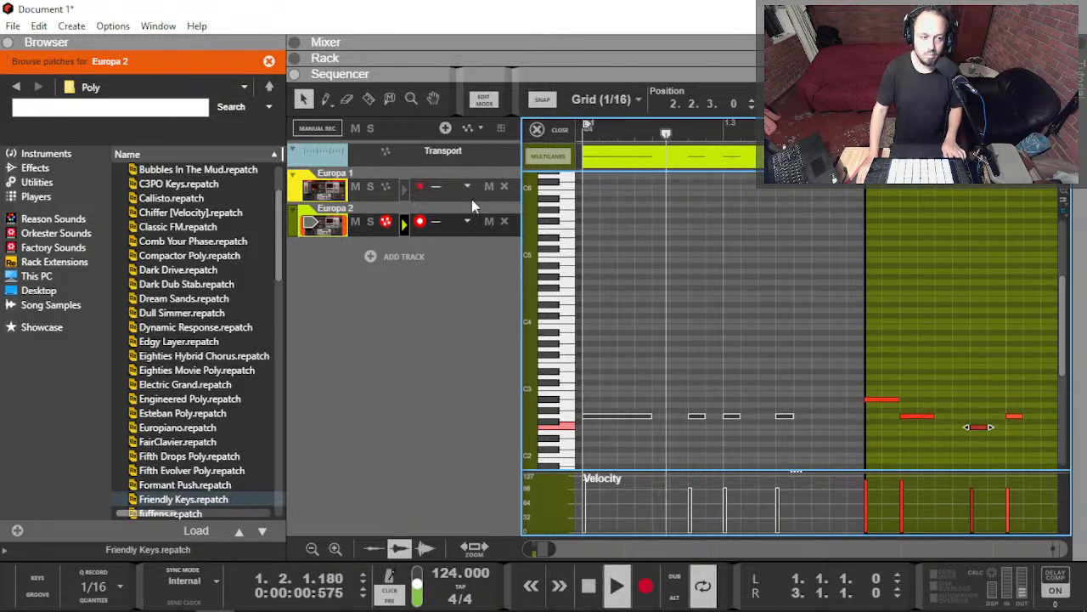
{"action": "left_click", "coordinate": [113, 25]}
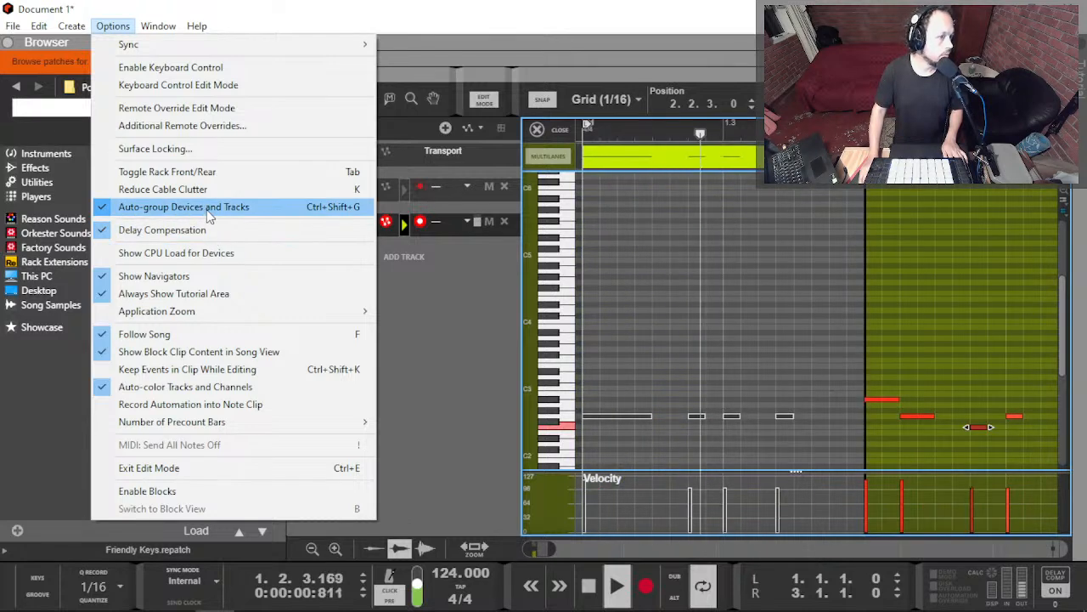
{"action": "left_click", "coordinate": [186, 338]}
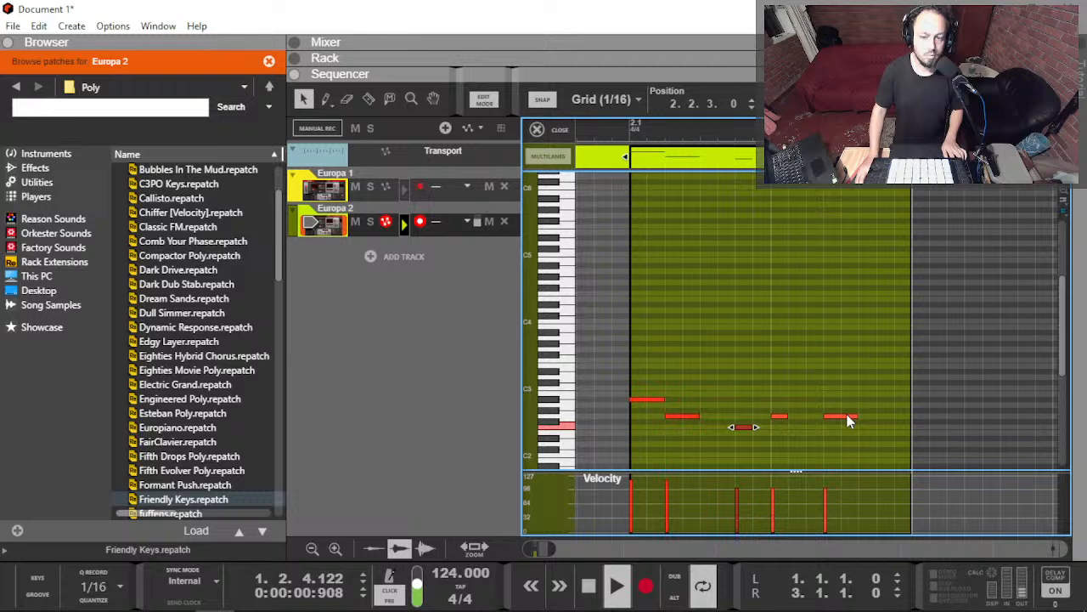
Step: Delete the bar 2 clip's last note at 2.3.4 and copy the first clip's note at 1.3.4 to 1.4.3
{"action": "left_click", "coordinate": [849, 417]}
{"action": "left_click_drag", "start_coordinate": [861, 418], "coordinate": [838, 423]}
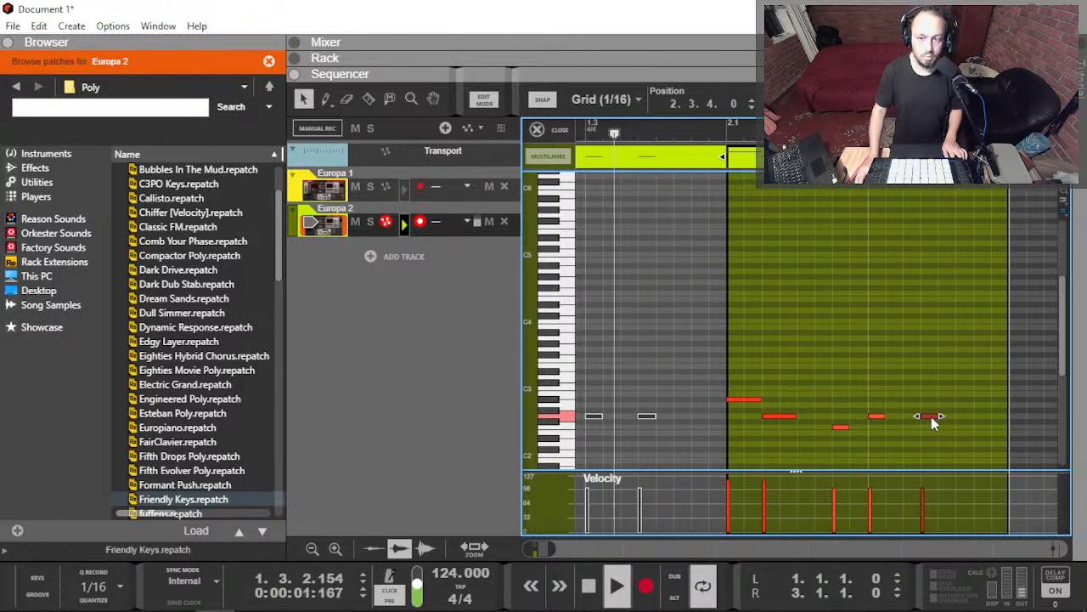
{"action": "key", "text": "Delete"}
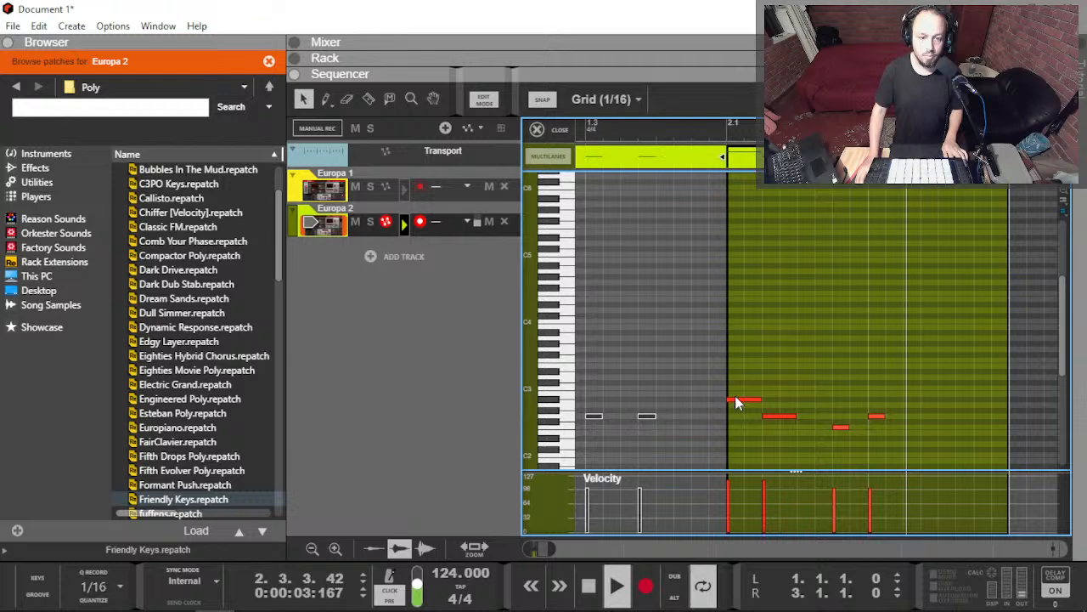
{"action": "left_click", "coordinate": [645, 417]}
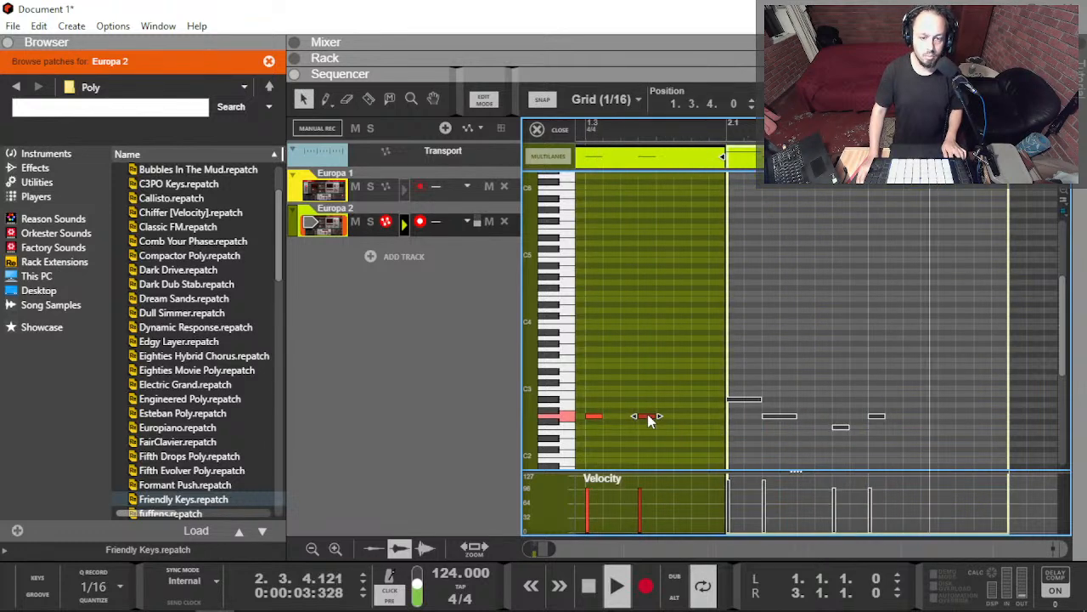
{"action": "left_click_drag", "start_coordinate": [648, 417], "coordinate": [701, 417]}
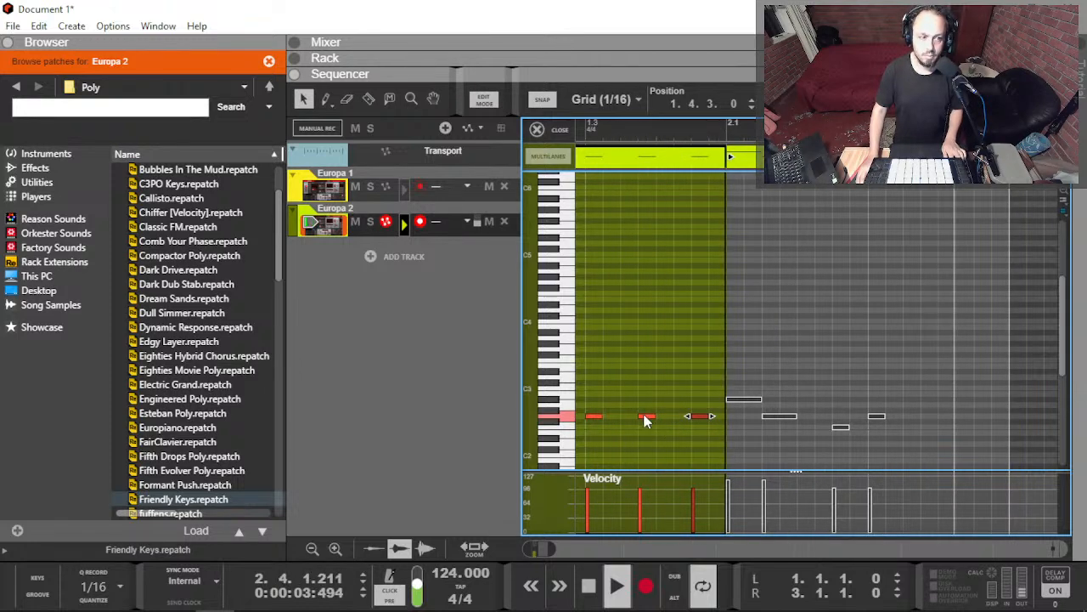
Step: Raise the velocity of all notes in both Europa 2 clips to the maximum of 127 and close the clip editor
{"action": "scroll", "coordinate": [651, 430], "scroll_direction": "left", "scroll_amount": 2}
{"action": "scroll", "coordinate": [663, 441], "scroll_direction": "down", "scroll_amount": 1}
{"action": "scroll", "coordinate": [662, 441], "scroll_direction": "down", "scroll_amount": 2}
{"action": "left_click", "coordinate": [633, 433]}
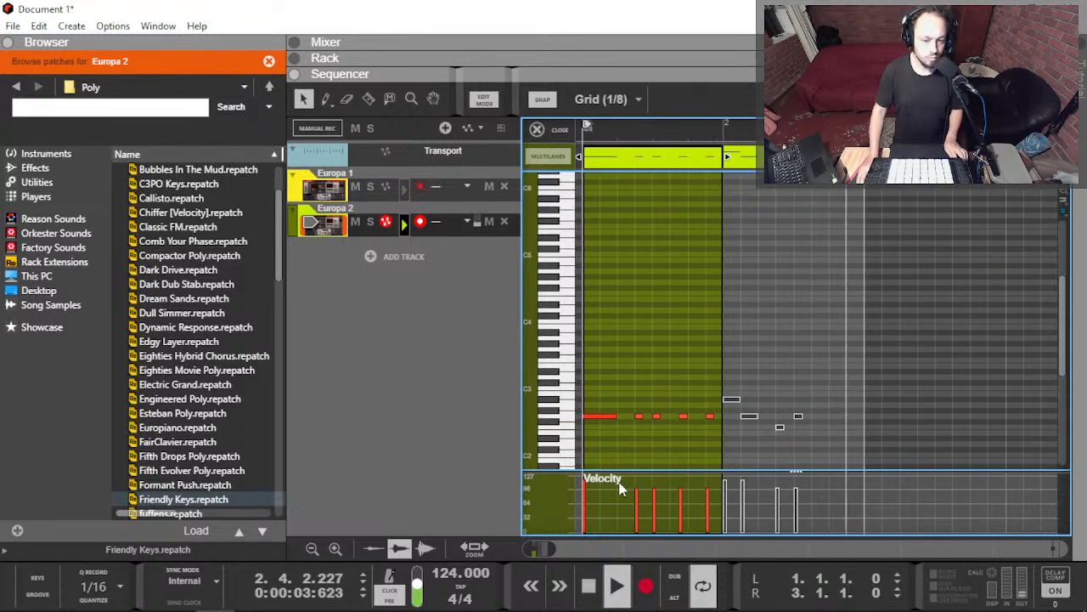
{"action": "mouse_move", "coordinate": [637, 479]}
{"action": "left_mouse_down"}
{"action": "mouse_move", "coordinate": [645, 463]}
{"action": "mouse_move", "coordinate": [719, 427]}
{"action": "left_mouse_up"}
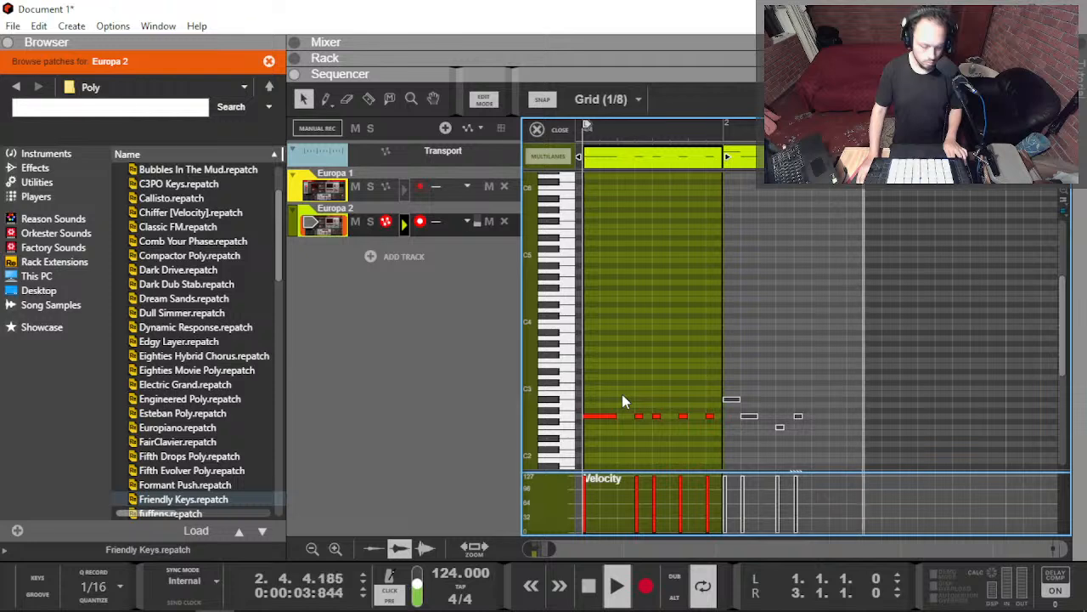
{"action": "key", "text": "ctrl+e"}
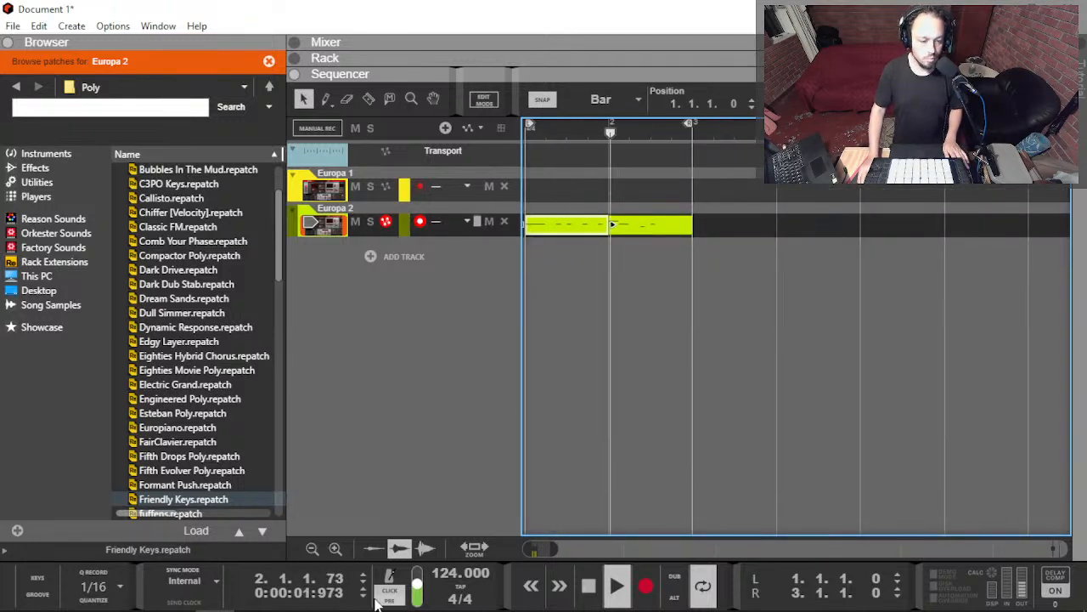
Step: Create a Mod Wheel automation lane on the Europa 2 track and add a one-bar automation clip at bar 1
{"action": "key", "text": "F6"}
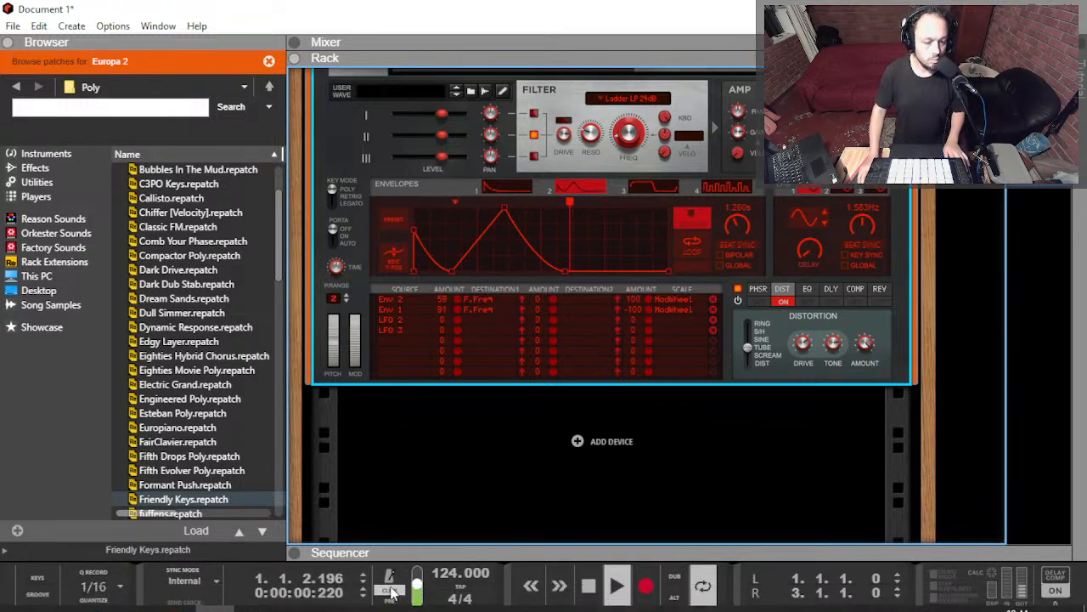
{"action": "left_click", "coordinate": [357, 340], "text": "alt"}
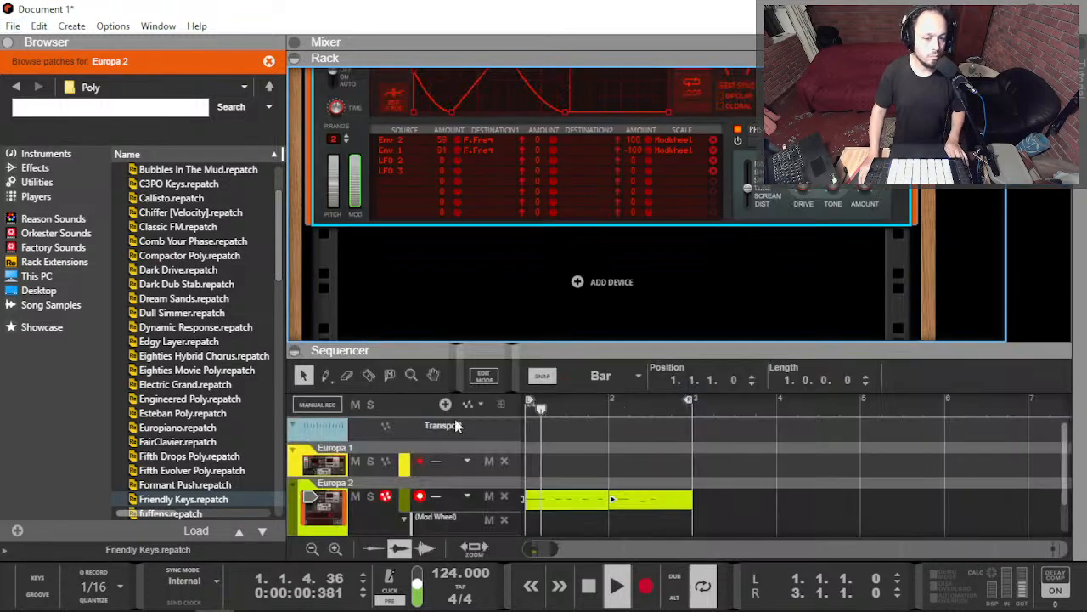
{"action": "scroll", "coordinate": [533, 487], "scroll_direction": "down", "scroll_amount": 2}
{"action": "double_click", "coordinate": [532, 483]}
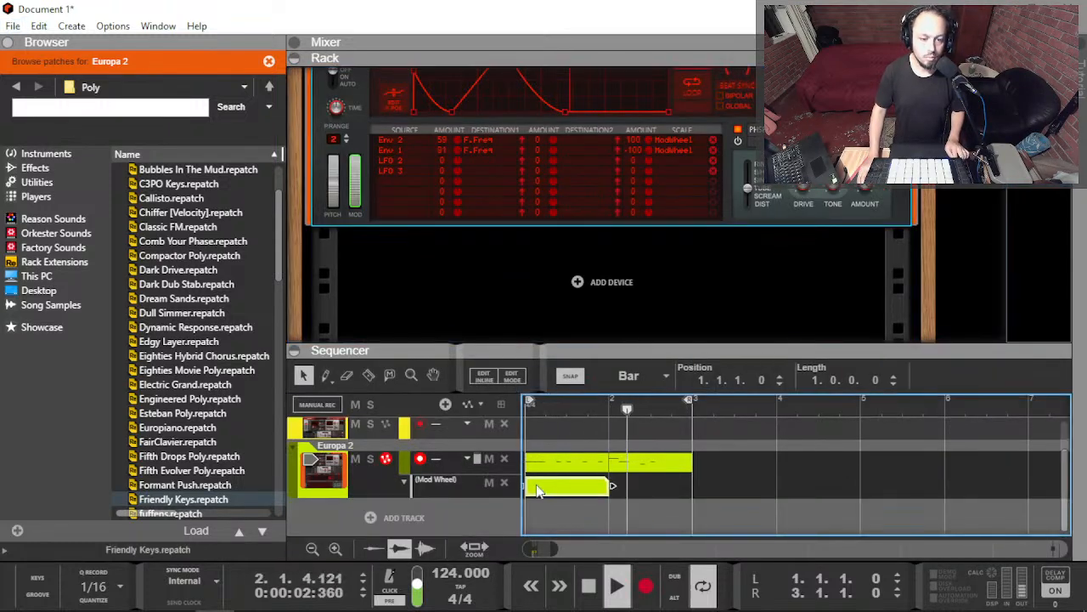
Step: In the bar 1 mod wheel clip, add automation points of 0% at 1.2.3 and 100% at 1.2.1
{"action": "double_click", "coordinate": [561, 493]}
{"action": "scroll", "coordinate": [562, 504], "scroll_direction": "up", "scroll_amount": 4}
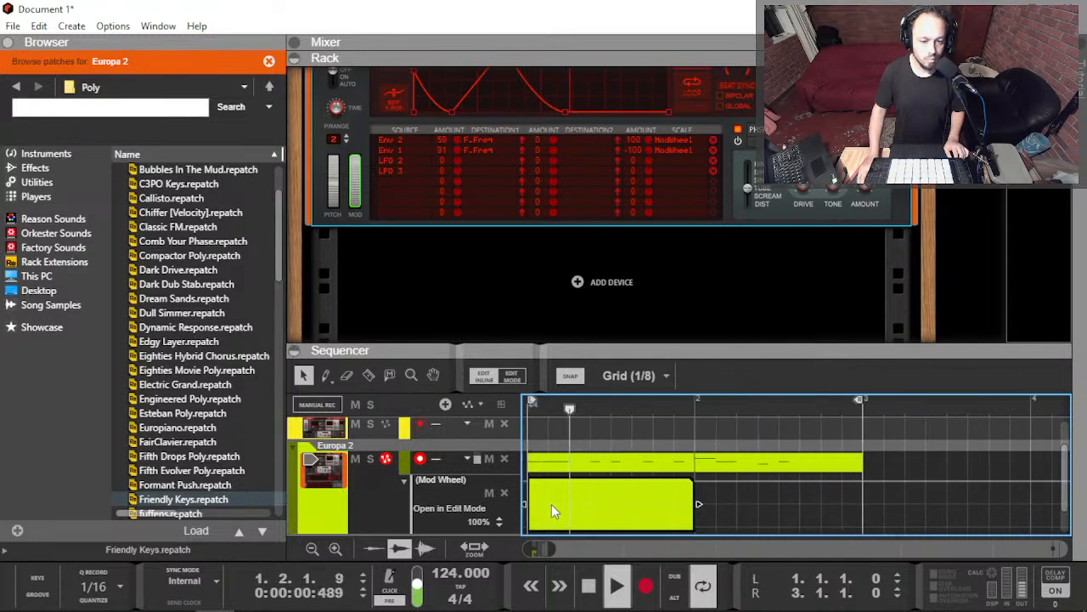
{"action": "scroll", "coordinate": [569, 508], "scroll_direction": "down", "scroll_amount": 1}
{"action": "left_click", "coordinate": [591, 485]}
{"action": "left_click_drag", "start_coordinate": [593, 490], "coordinate": [597, 517]}
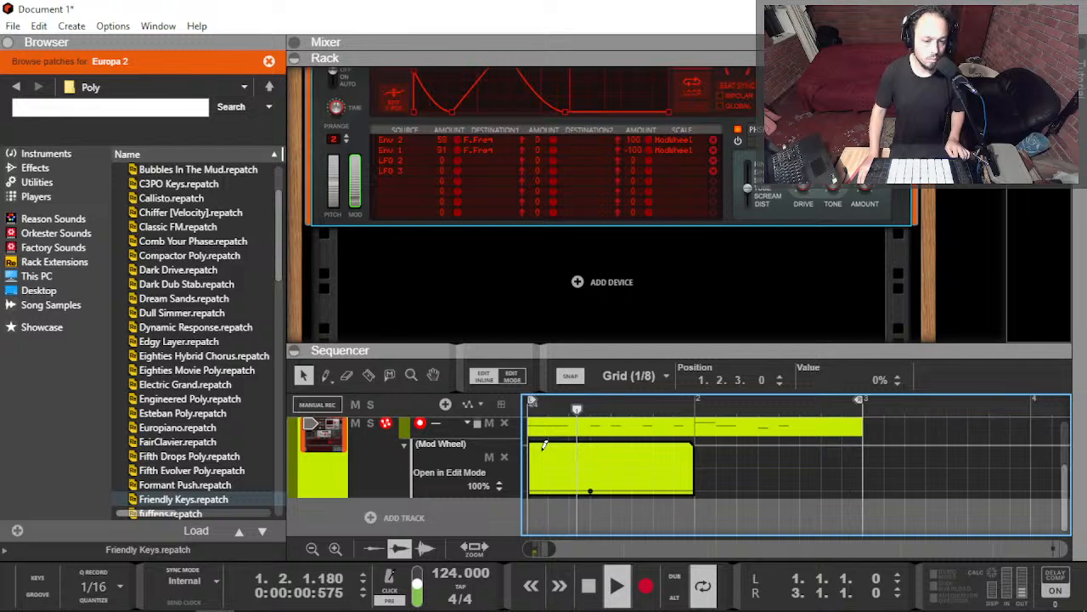
{"action": "left_click_drag", "start_coordinate": [576, 450], "coordinate": [578, 436]}
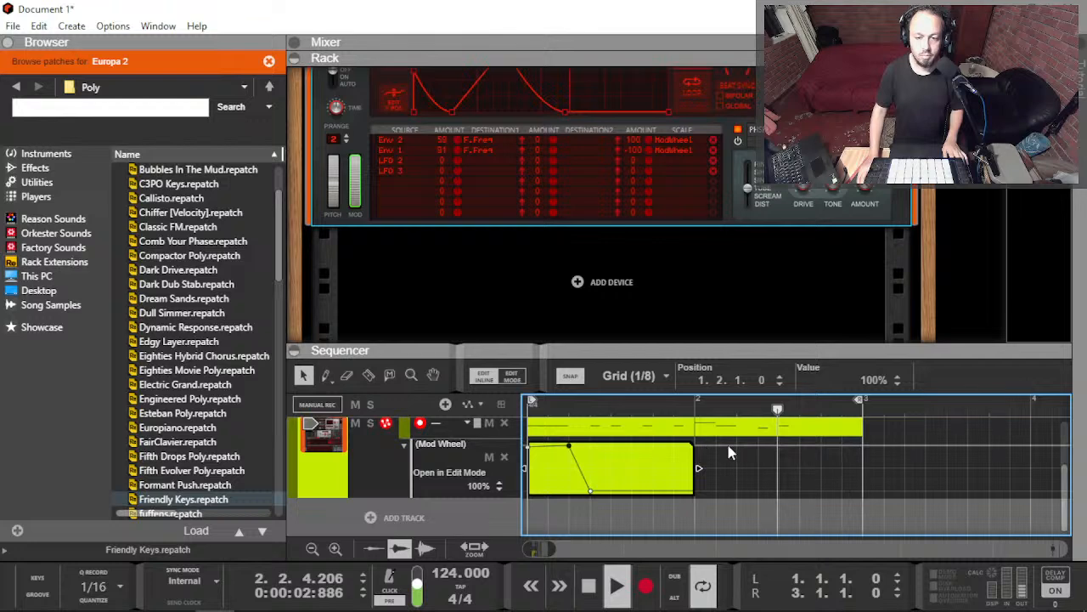
Step: Copy the mod wheel clip to bar 2, lower its 2.2.1 point to about half and set its 2.1.1 point to 32%
{"action": "left_click", "coordinate": [610, 431]}
{"action": "left_click_drag", "start_coordinate": [583, 491], "coordinate": [750, 499]}
{"action": "double_click", "coordinate": [718, 492]}
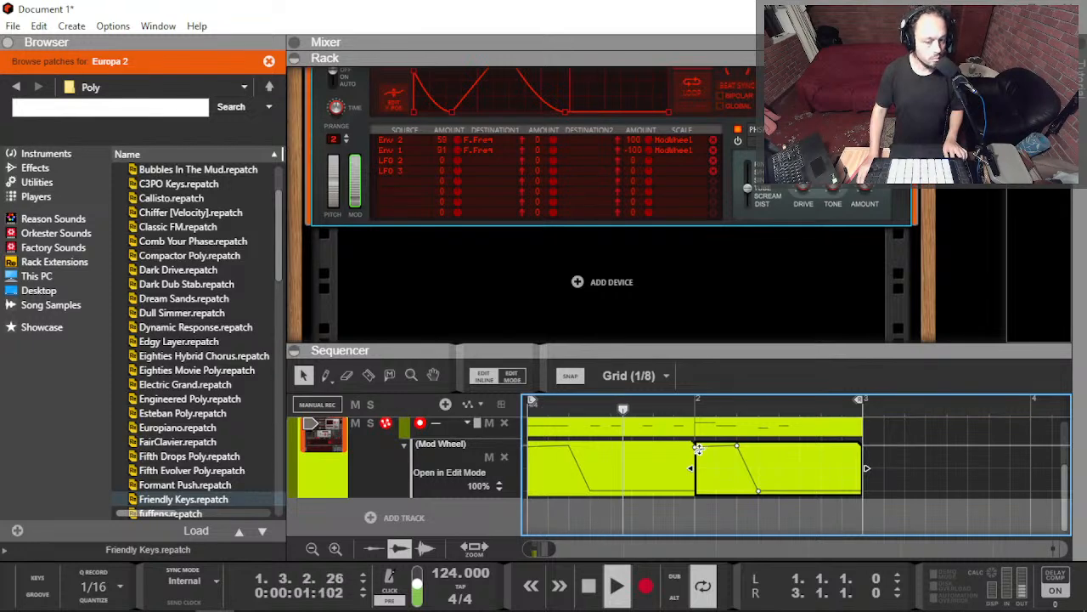
{"action": "left_click_drag", "start_coordinate": [697, 447], "coordinate": [699, 460]}
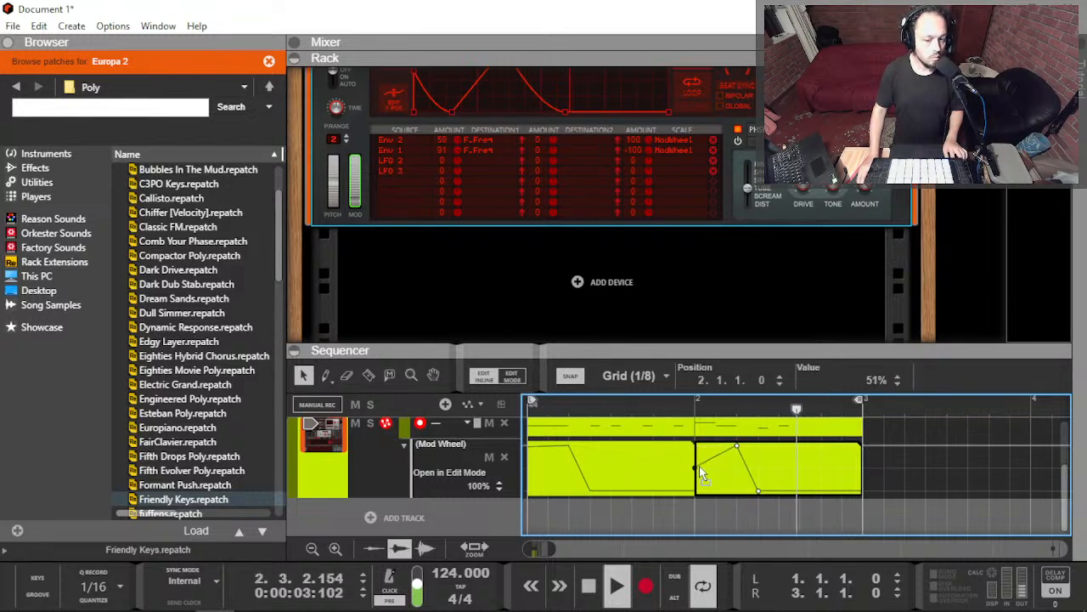
{"action": "left_click_drag", "start_coordinate": [737, 447], "coordinate": [696, 480]}
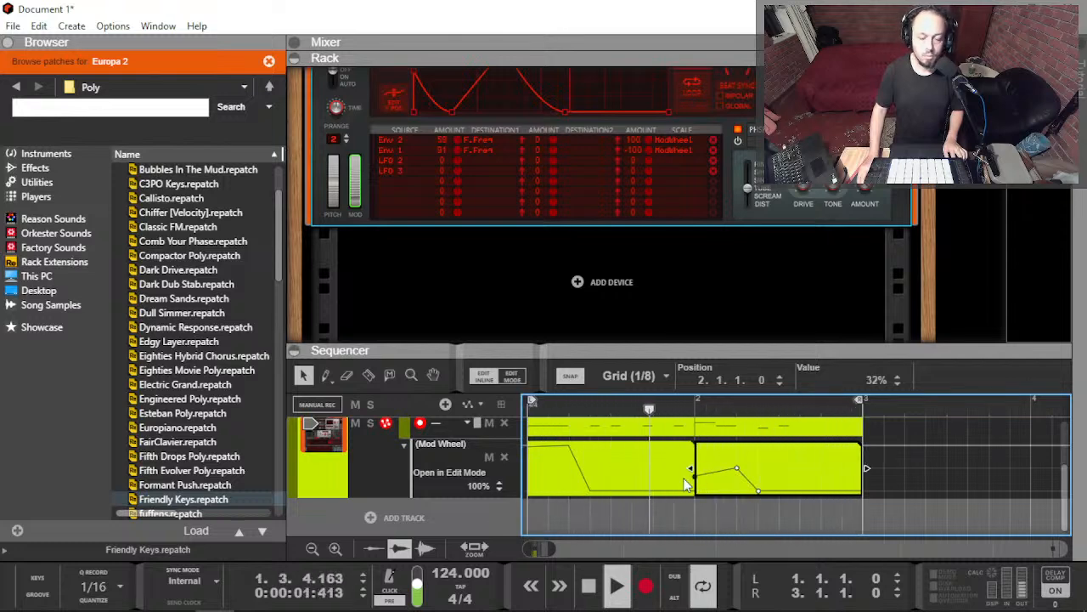
{"action": "key", "text": "ctrl+e"}
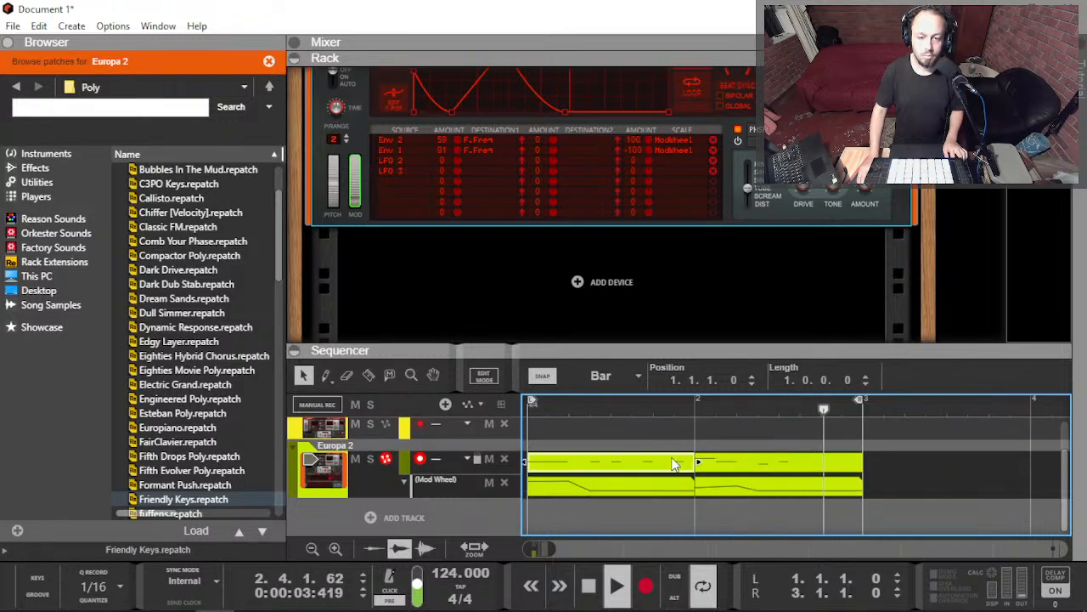
Step: Shift the boundary between the two mod wheel clips a thirty-second before bar 2 and set the 2.1.1 point to 20%
{"action": "double_click", "coordinate": [665, 490]}
{"action": "scroll", "coordinate": [697, 469], "scroll_direction": "up", "scroll_amount": 4}
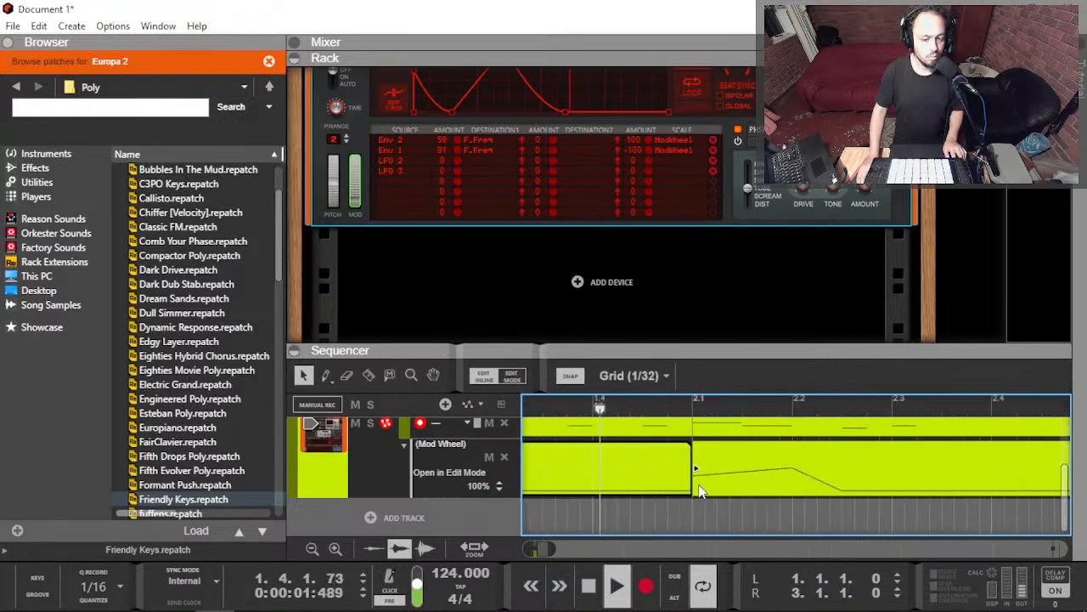
{"action": "left_click_drag", "start_coordinate": [689, 470], "coordinate": [676, 482]}
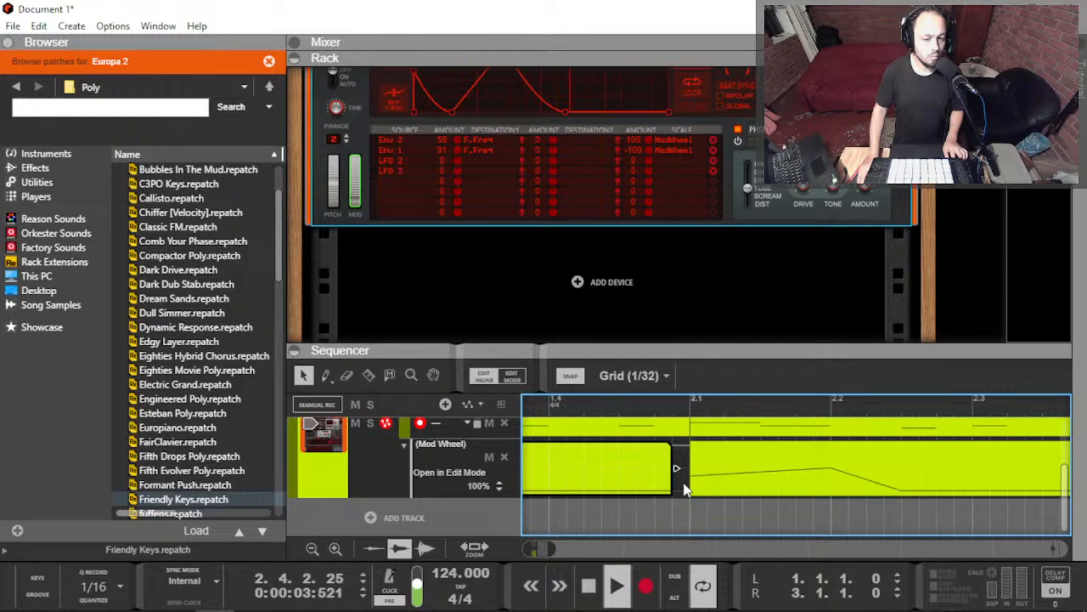
{"action": "double_click", "coordinate": [693, 480]}
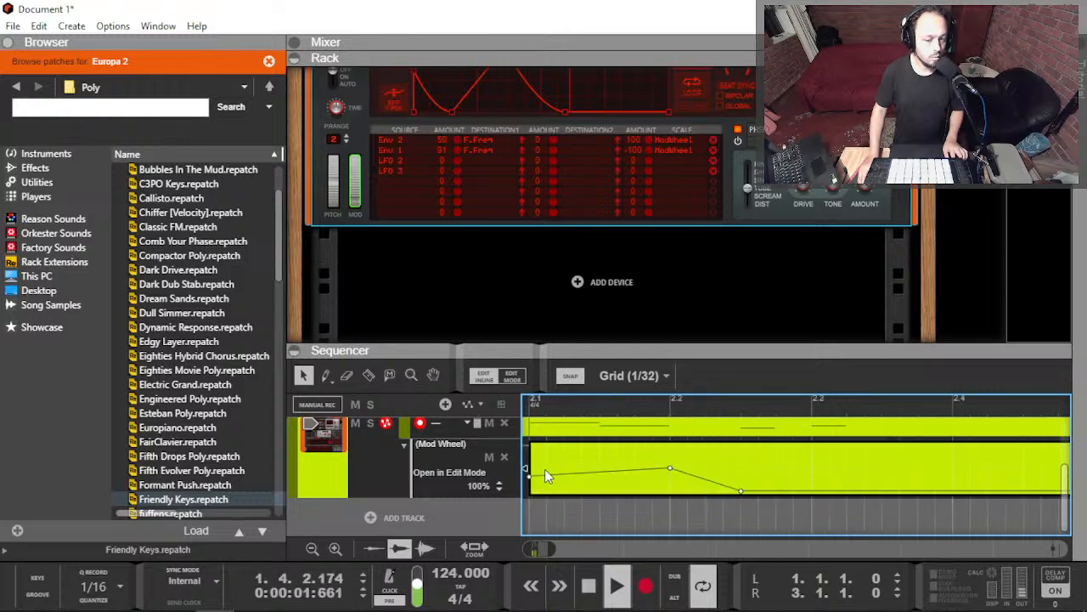
{"action": "scroll", "coordinate": [532, 473], "scroll_direction": "left", "scroll_amount": 1}
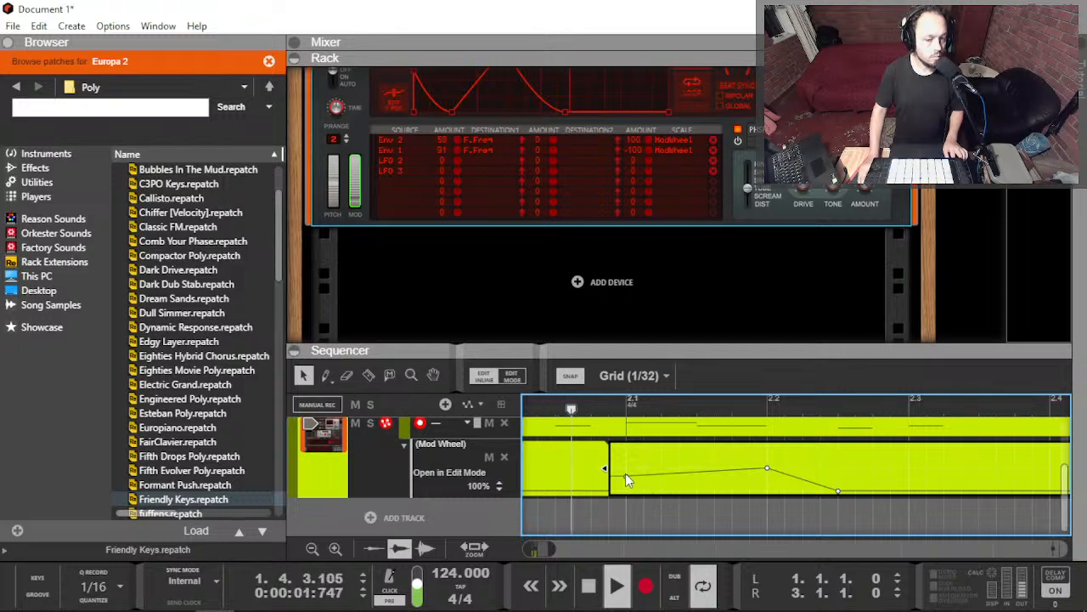
{"action": "mouse_move", "coordinate": [625, 473]}
{"action": "left_mouse_down"}
{"action": "mouse_move", "coordinate": [625, 462]}
{"action": "mouse_move", "coordinate": [626, 482]}
{"action": "left_mouse_up"}
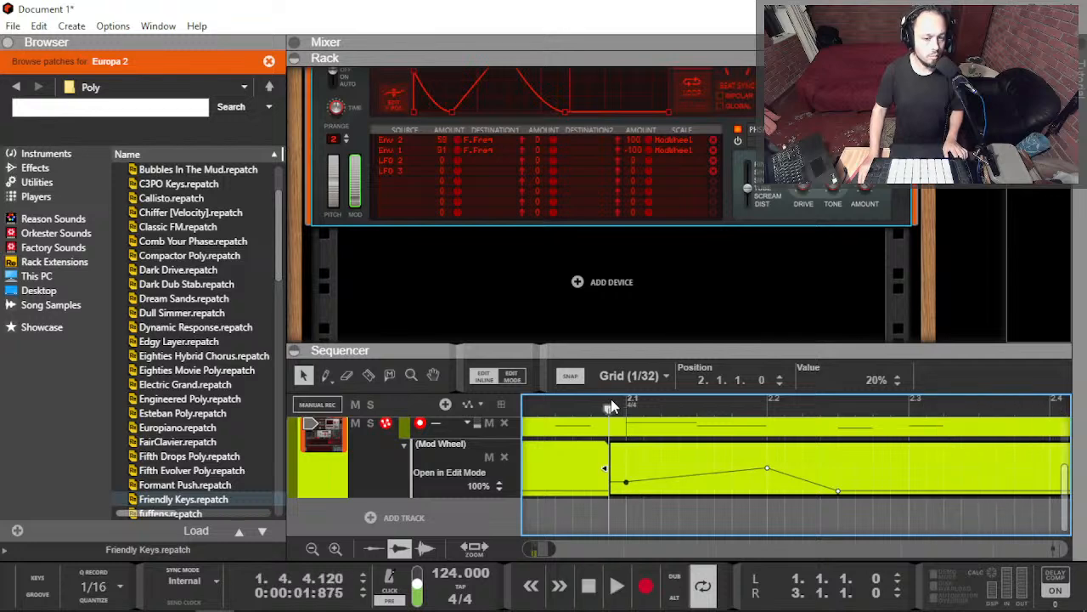
Step: In the Europa 2 note clips, move the 1.2.3 note to 1.2.2 and the 2.2.3 note to 2.2.2
{"action": "double_click", "coordinate": [755, 456]}
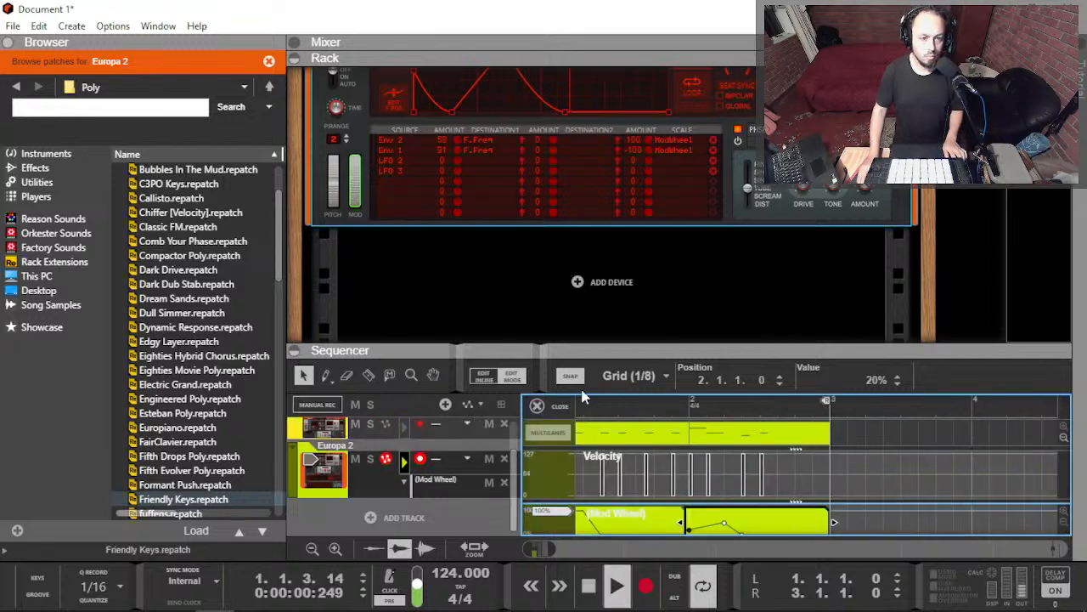
{"action": "left_click", "coordinate": [746, 426]}
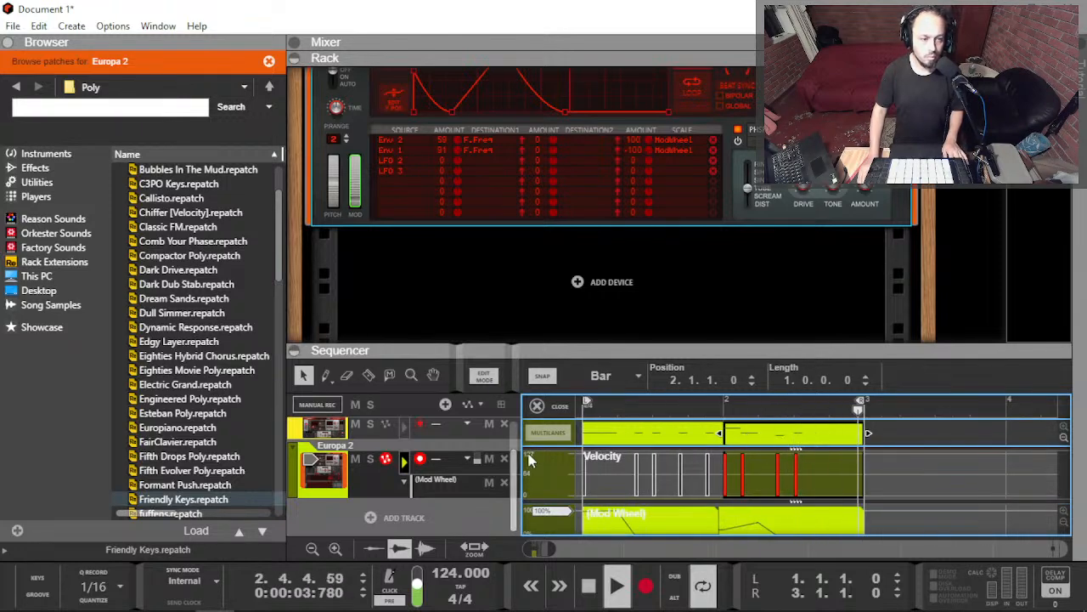
{"action": "double_click", "coordinate": [570, 353]}
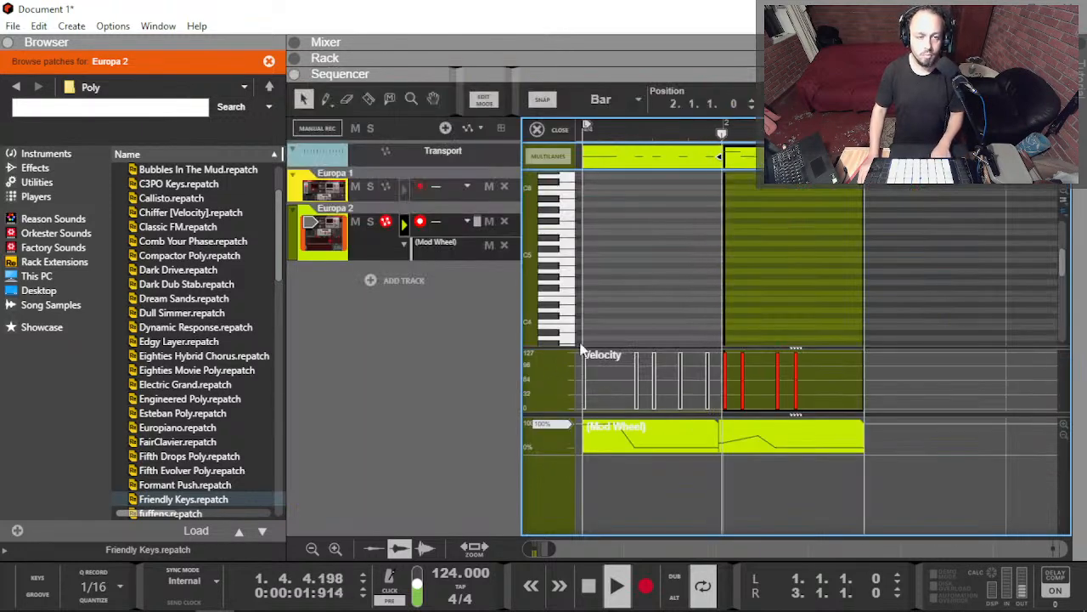
{"action": "scroll", "coordinate": [778, 259], "scroll_direction": "down", "scroll_amount": 4}
{"action": "scroll", "coordinate": [778, 270], "scroll_direction": "down", "scroll_amount": 4}
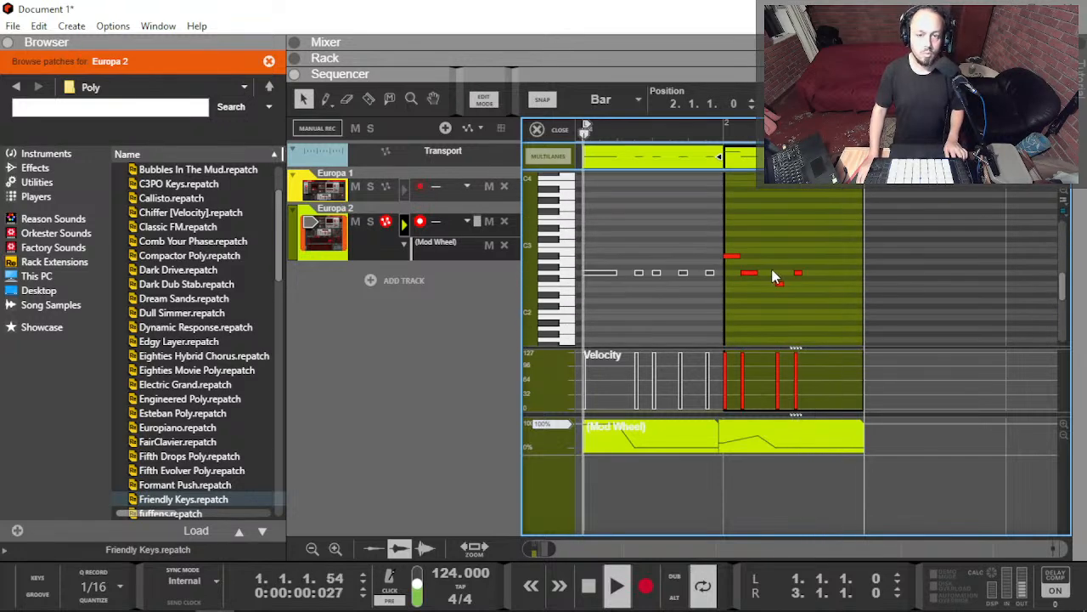
{"action": "scroll", "coordinate": [793, 281], "scroll_direction": "up", "scroll_amount": 4}
{"action": "left_click", "coordinate": [762, 283]}
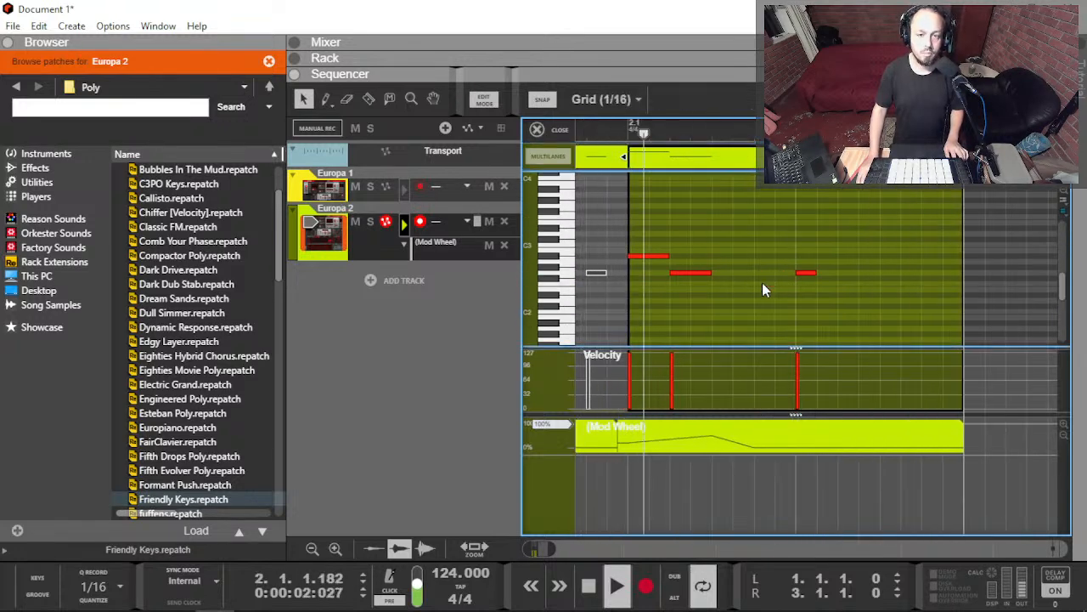
{"action": "scroll", "coordinate": [766, 290], "scroll_direction": "left", "scroll_amount": 3}
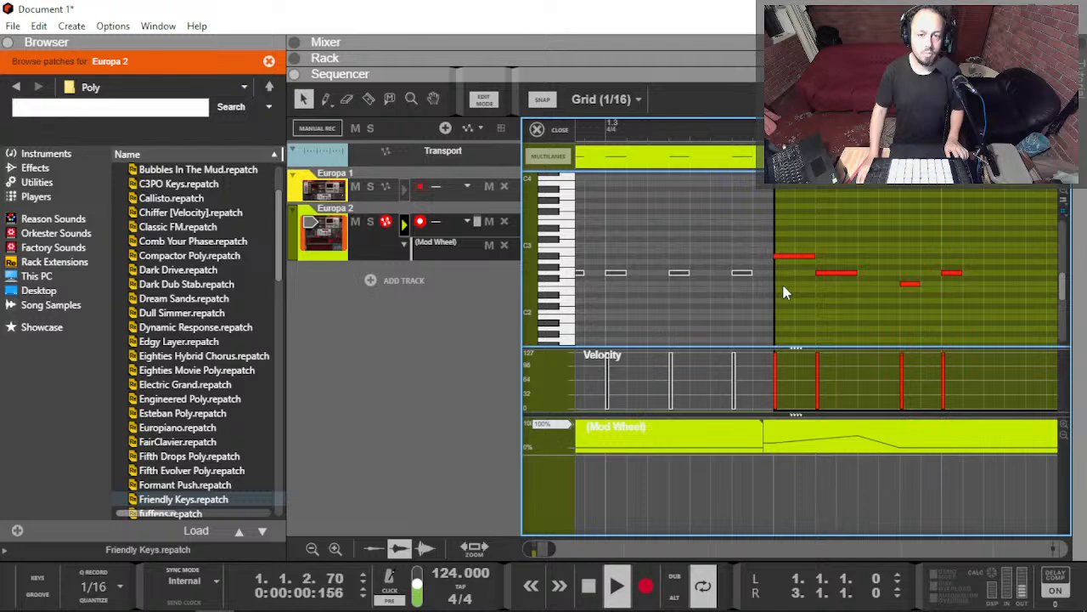
{"action": "scroll", "coordinate": [747, 284], "scroll_direction": "left", "scroll_amount": 2}
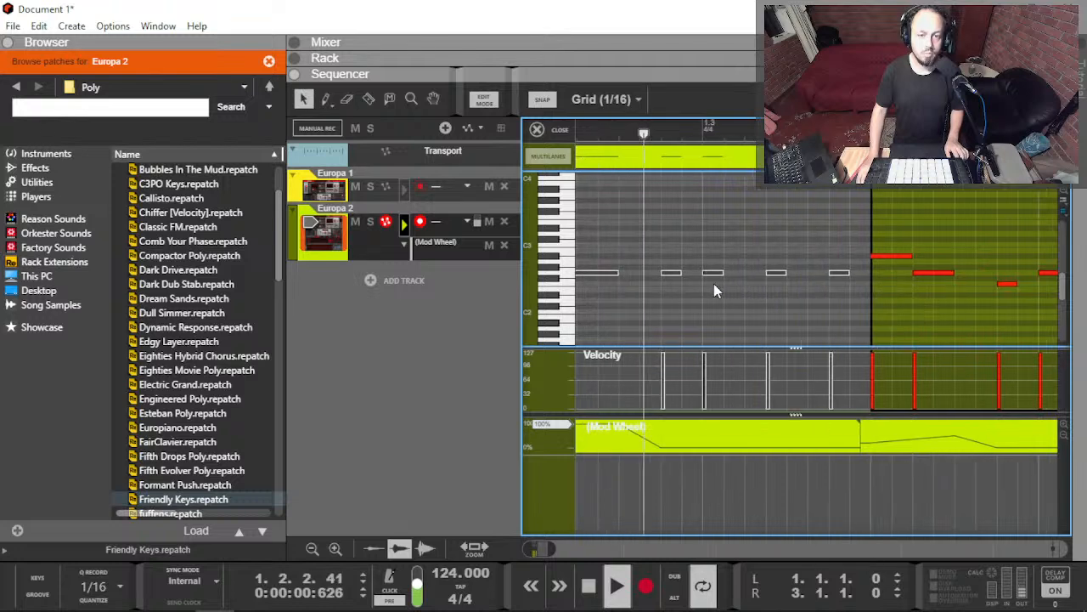
{"action": "left_click", "coordinate": [666, 271]}
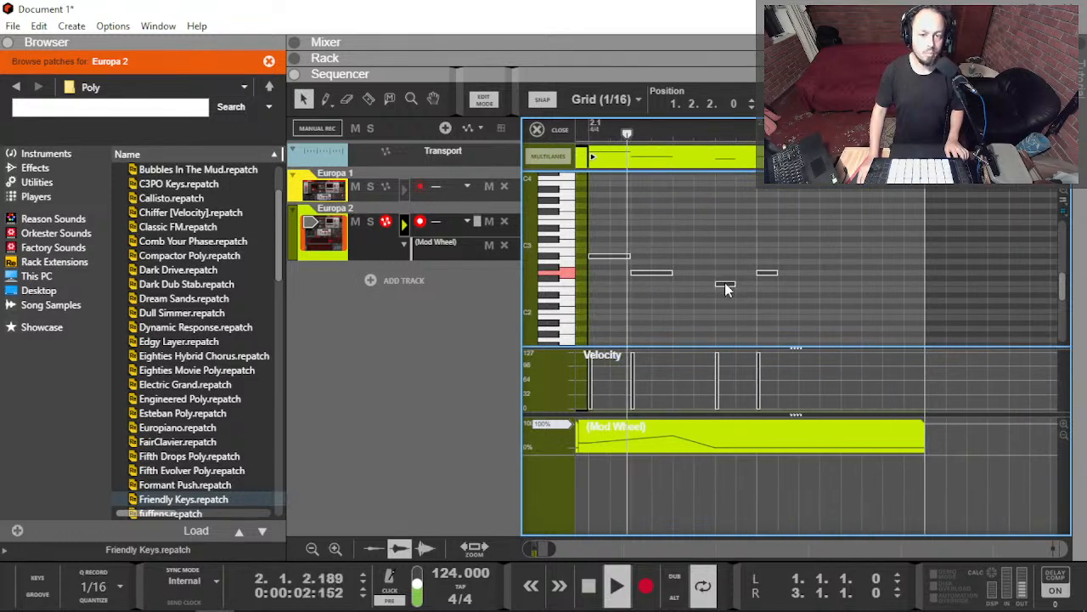
{"action": "left_click", "coordinate": [723, 285]}
{"action": "left_click_drag", "start_coordinate": [716, 290], "coordinate": [704, 287]}
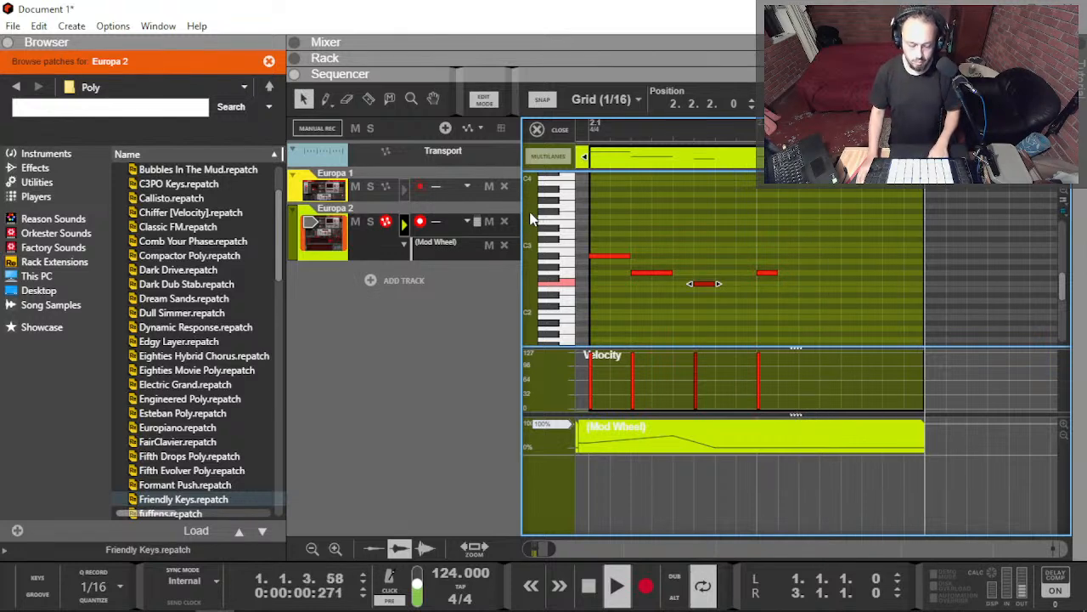
Step: Close the note clip editor, stop playback and make Europa 1 the active track
{"action": "key", "text": "F6"}
{"action": "key", "text": "F6"}
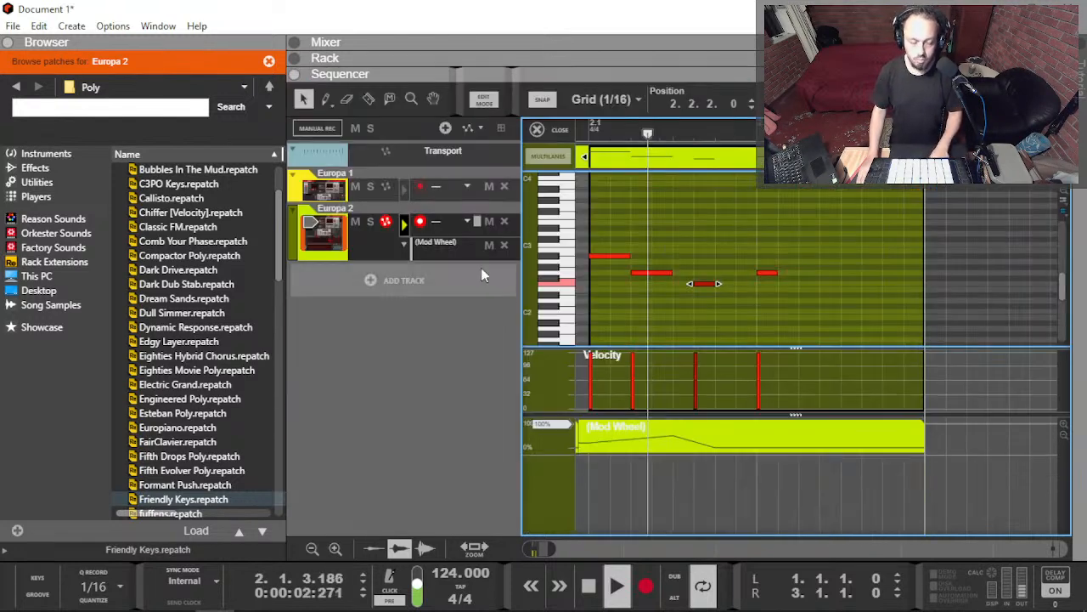
{"action": "key", "text": "ctrl+e"}
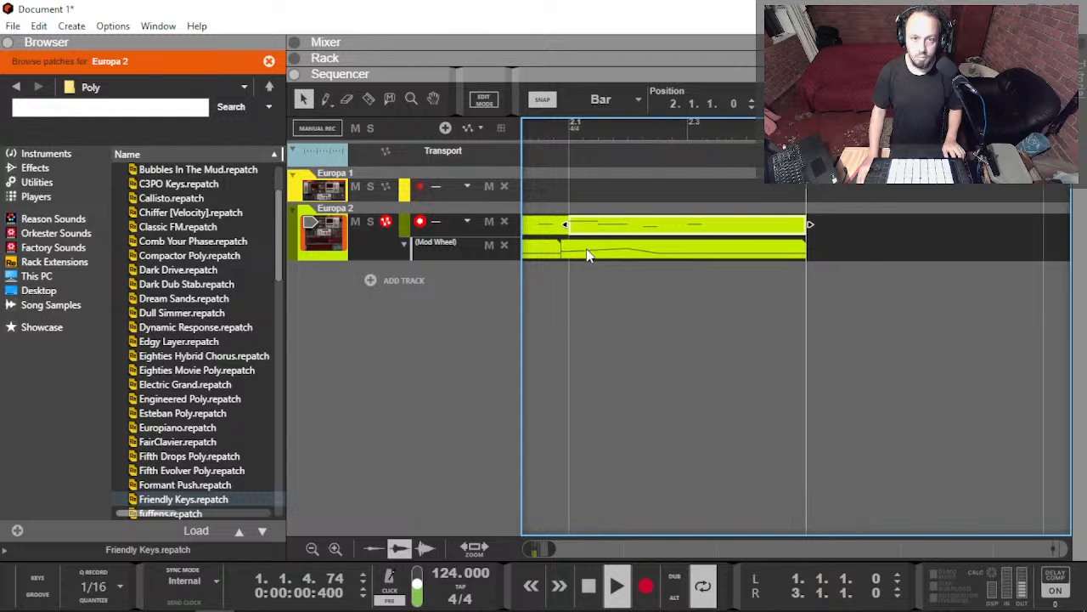
{"action": "scroll", "coordinate": [561, 254], "scroll_direction": "down", "scroll_amount": 1}
{"action": "key", "text": "space"}
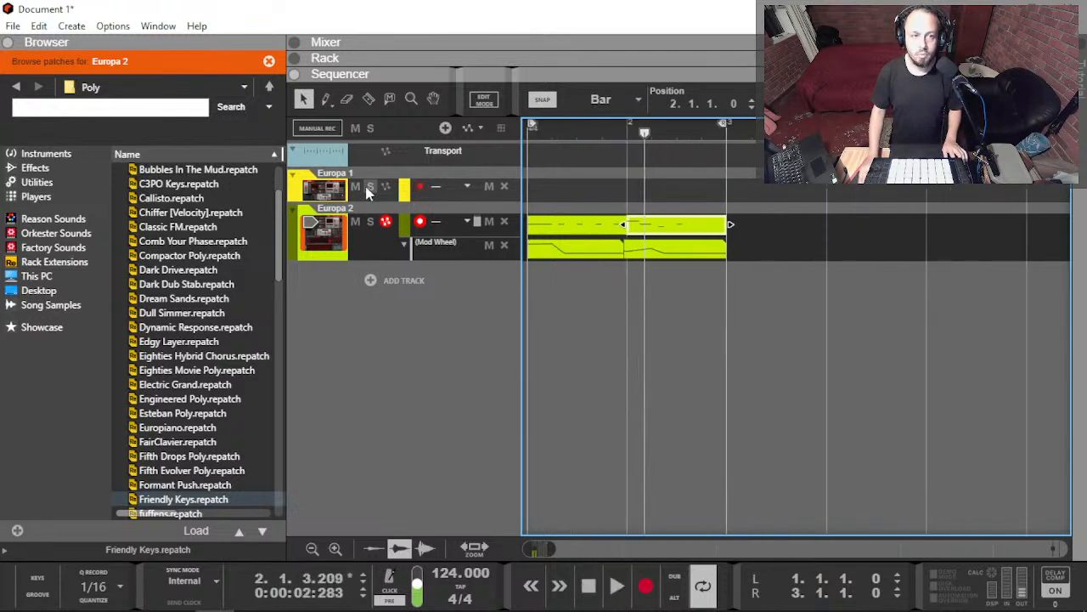
{"action": "left_click", "coordinate": [312, 188]}
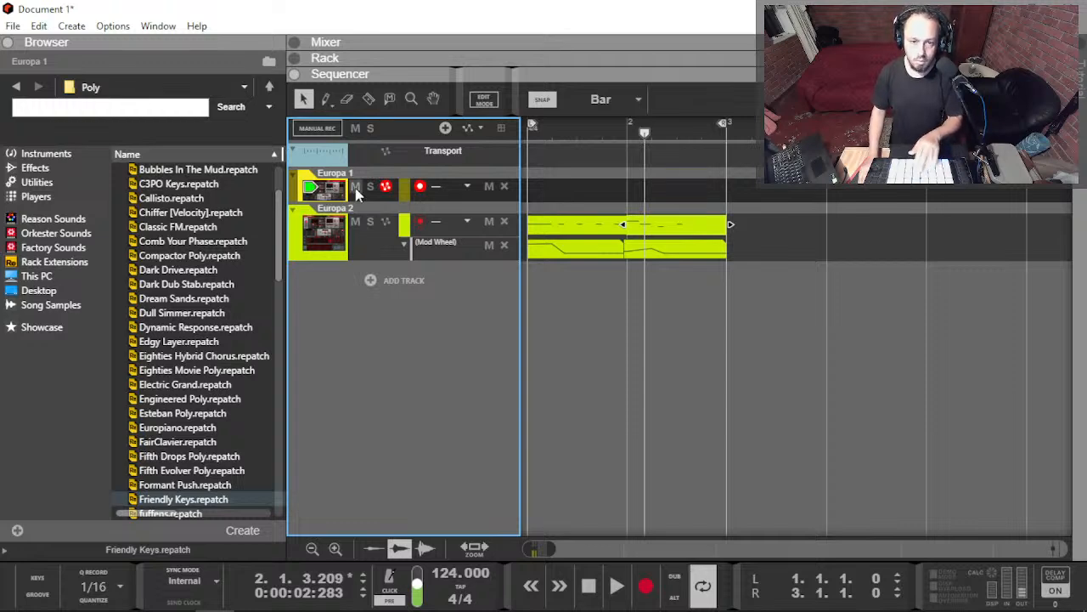
Step: Duplicate the two bars of Europa 2 note and mod wheel clips to bar 3 and extend the loop to bar 5
{"action": "double_click", "coordinate": [545, 225]}
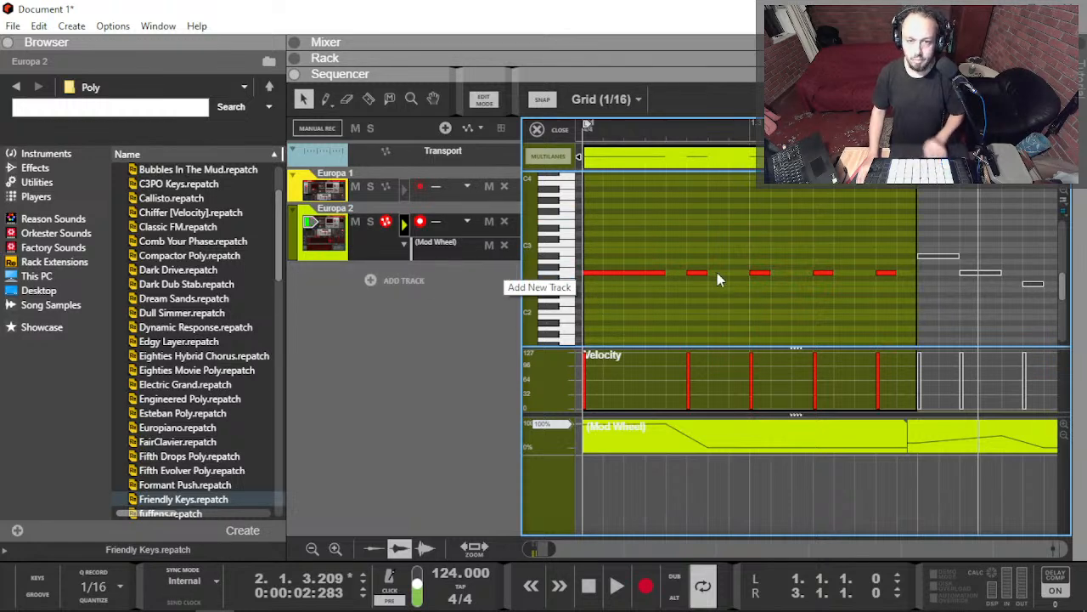
{"action": "key", "text": "space"}
{"action": "key", "text": "Escape"}
{"action": "scroll", "coordinate": [625, 256], "scroll_direction": "down", "scroll_amount": 3}
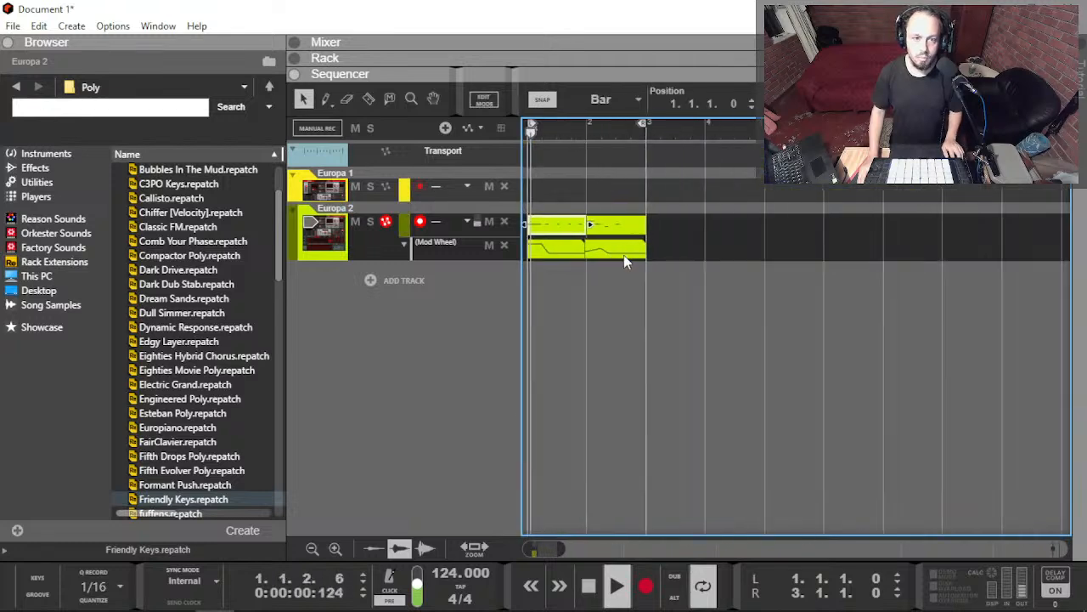
{"action": "left_click_drag", "start_coordinate": [643, 214], "coordinate": [549, 244]}
{"action": "key", "text": "ctrl+d"}
{"action": "left_click", "coordinate": [695, 125], "text": "alt"}
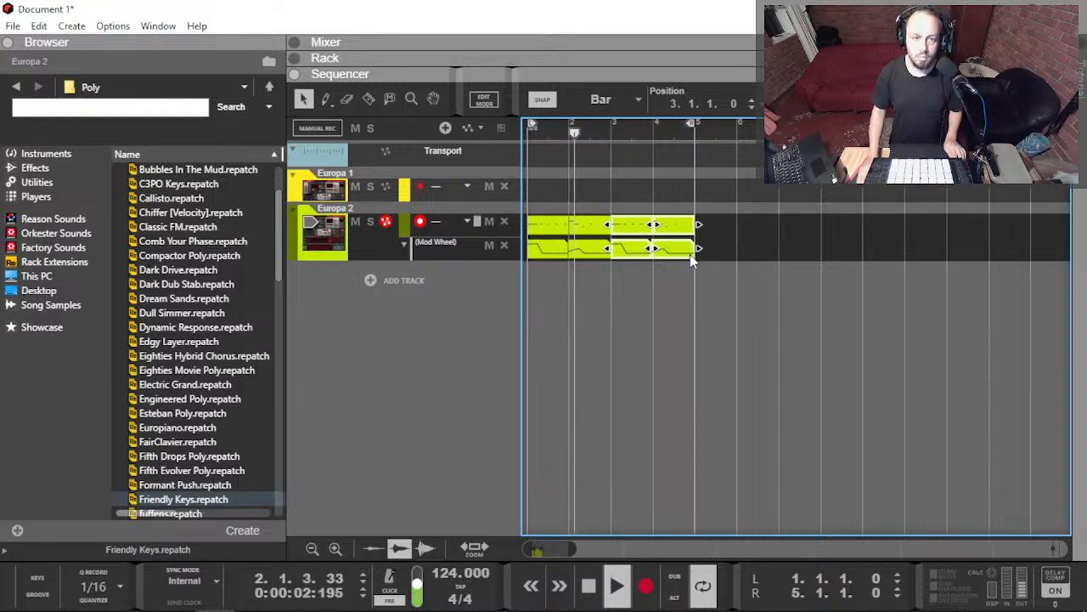
Step: In the Europa 2 note clip at bar 3, raise the 3.2.2 note one octave and the 3.3.1 note a fifth
{"action": "scroll", "coordinate": [643, 308], "scroll_direction": "up", "scroll_amount": 3}
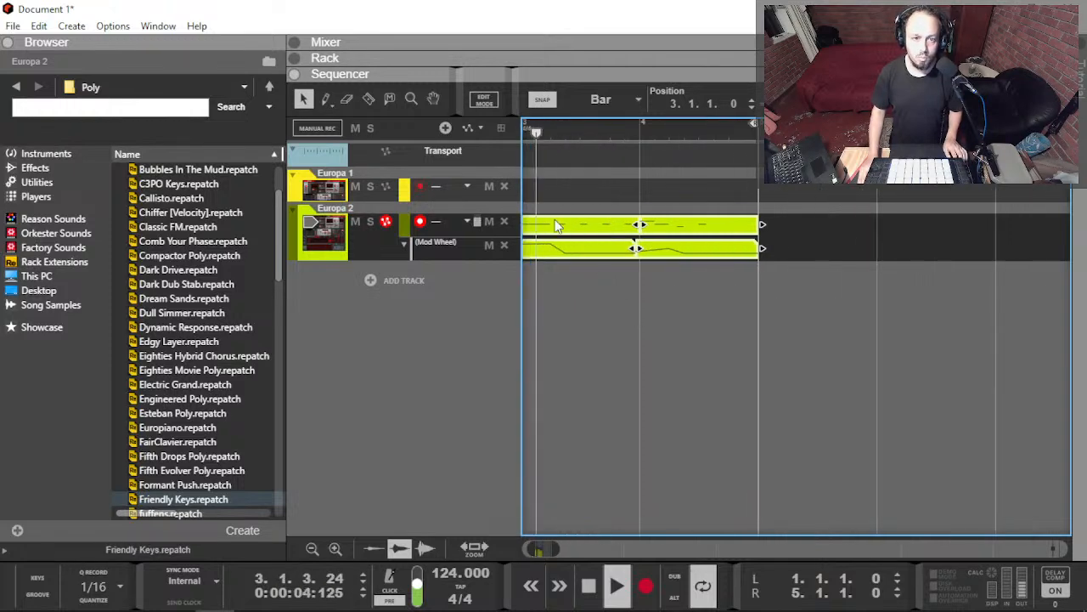
{"action": "double_click", "coordinate": [582, 226]}
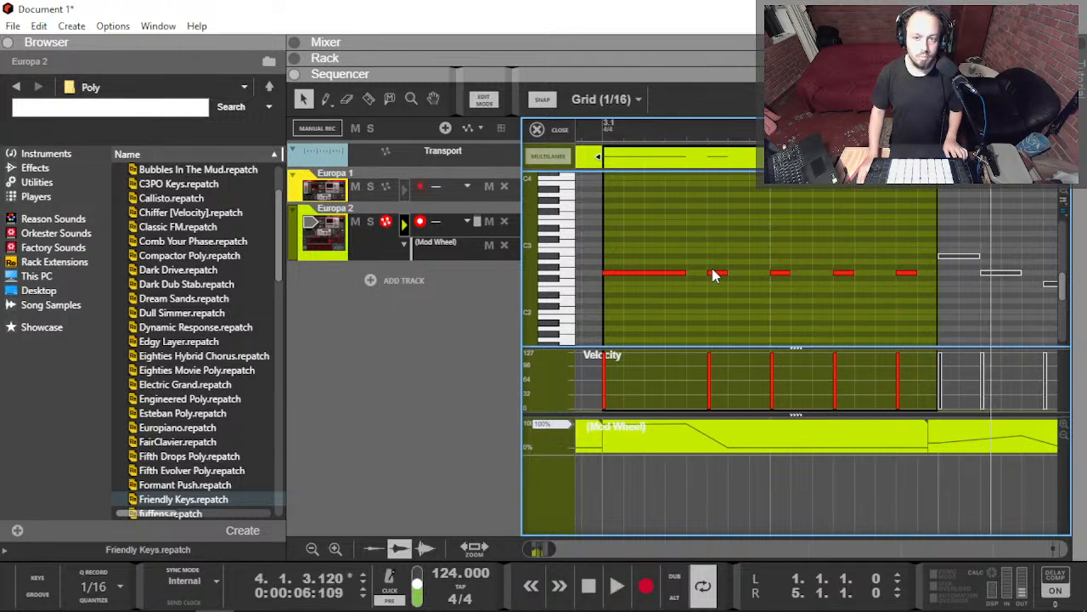
{"action": "left_click_drag", "start_coordinate": [730, 315], "coordinate": [693, 320]}
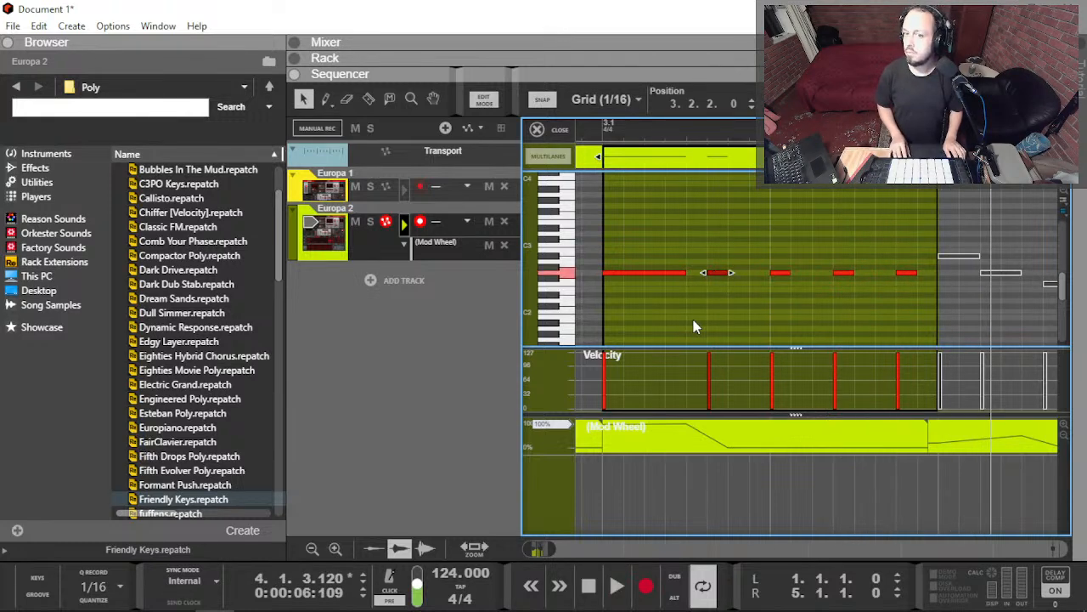
{"action": "key", "text": "ctrl+shift+Up"}
{"action": "key", "text": "space"}
{"action": "key", "text": "space"}
{"action": "key", "text": "space"}
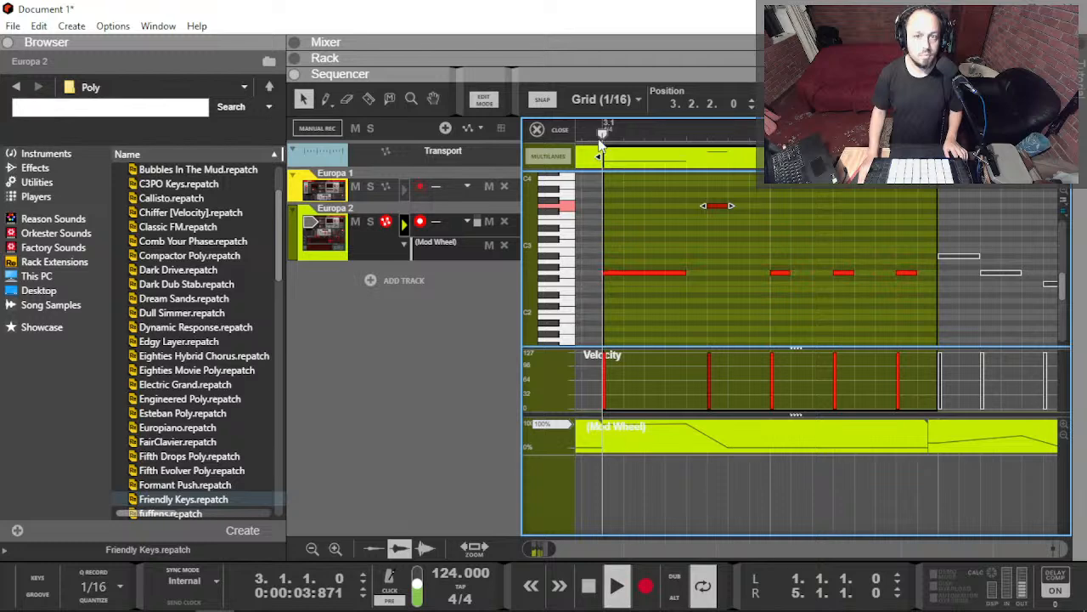
{"action": "key", "text": "space"}
{"action": "left_click_drag", "start_coordinate": [782, 272], "coordinate": [780, 246]}
{"action": "key", "text": "space"}
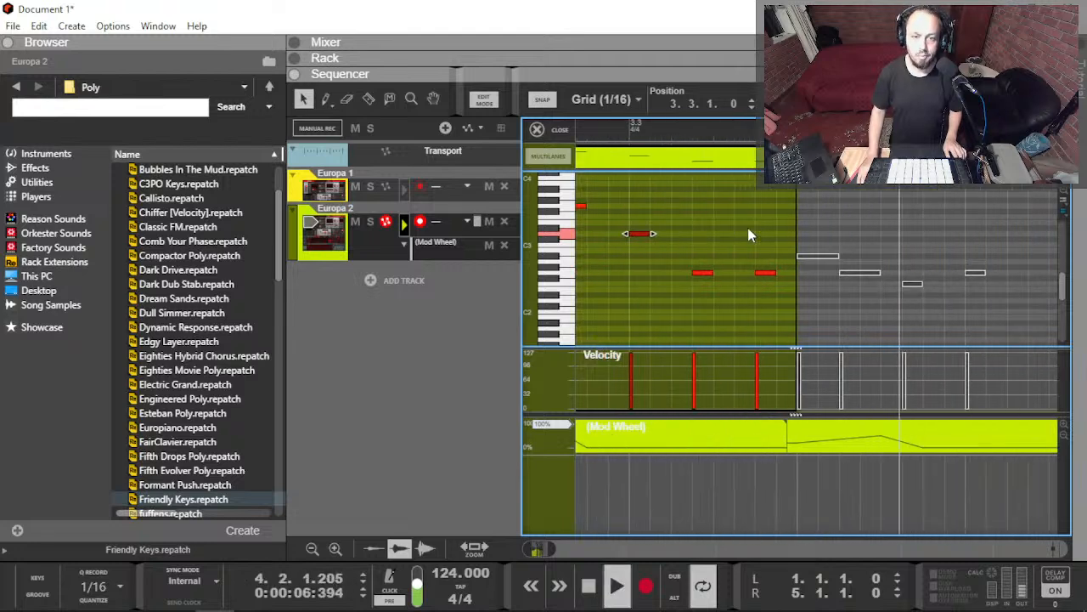
Step: In the bar 3 note clip, raise the 3.3.4 note by three semitones and play it back
{"action": "key", "text": "ctrl+e"}
{"action": "key", "text": "ctrl+d"}
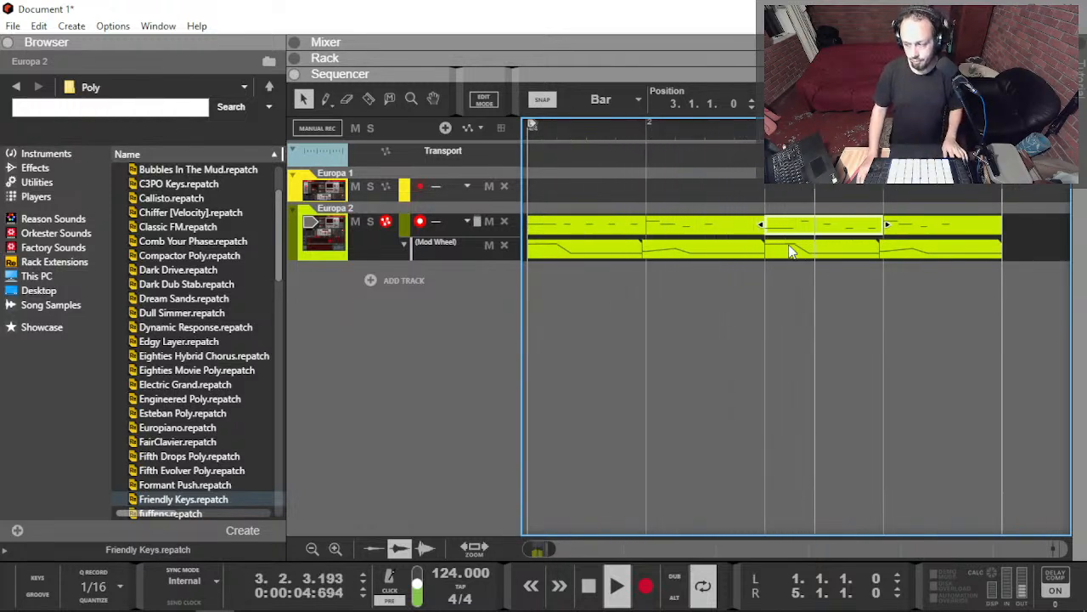
{"action": "key", "text": "space"}
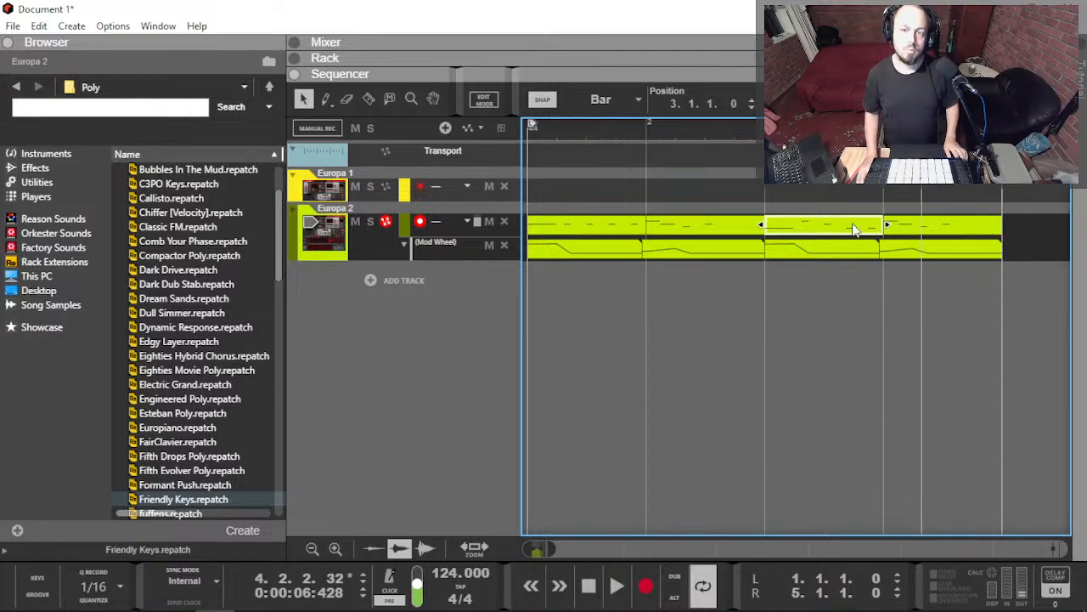
{"action": "key", "text": "space"}
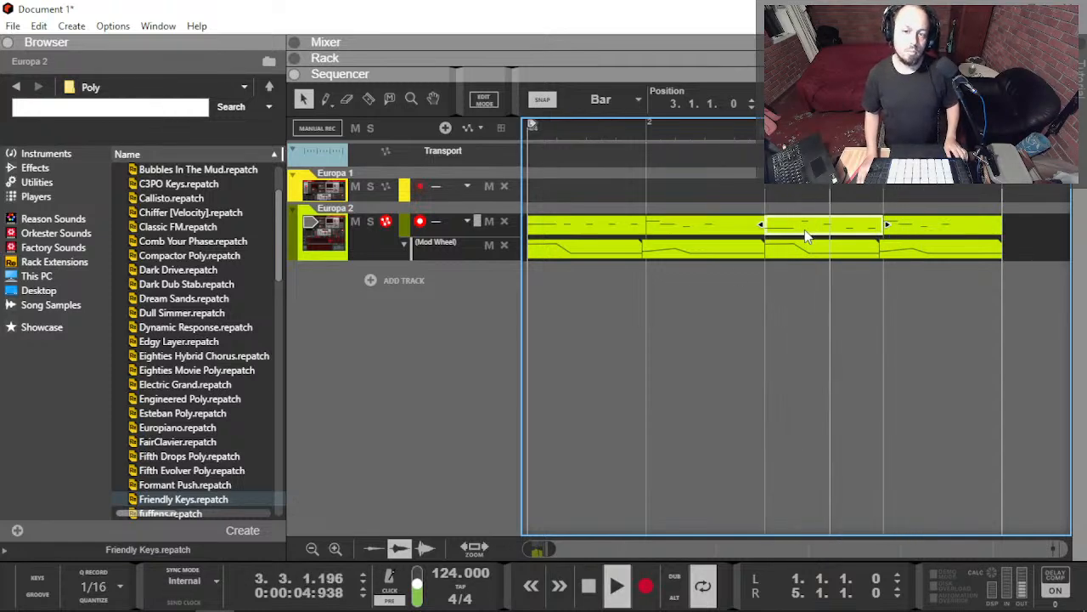
{"action": "key", "text": "ctrl+e"}
{"action": "left_click_drag", "start_coordinate": [843, 276], "coordinate": [844, 265]}
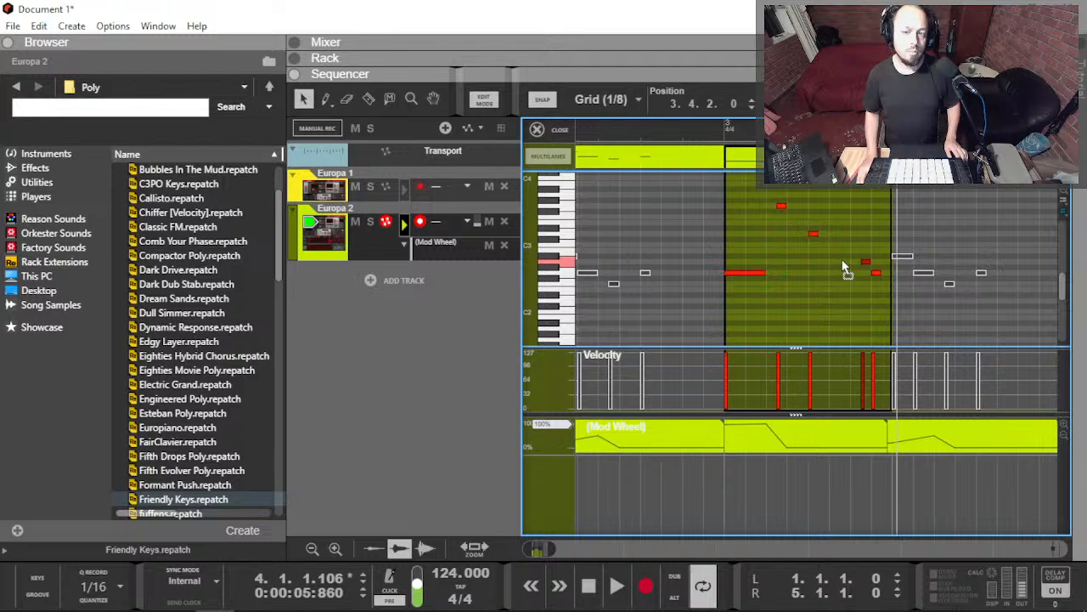
{"action": "scroll", "coordinate": [878, 299], "scroll_direction": "up", "scroll_amount": 2}
{"action": "scroll", "coordinate": [800, 256], "scroll_direction": "down", "scroll_amount": 2}
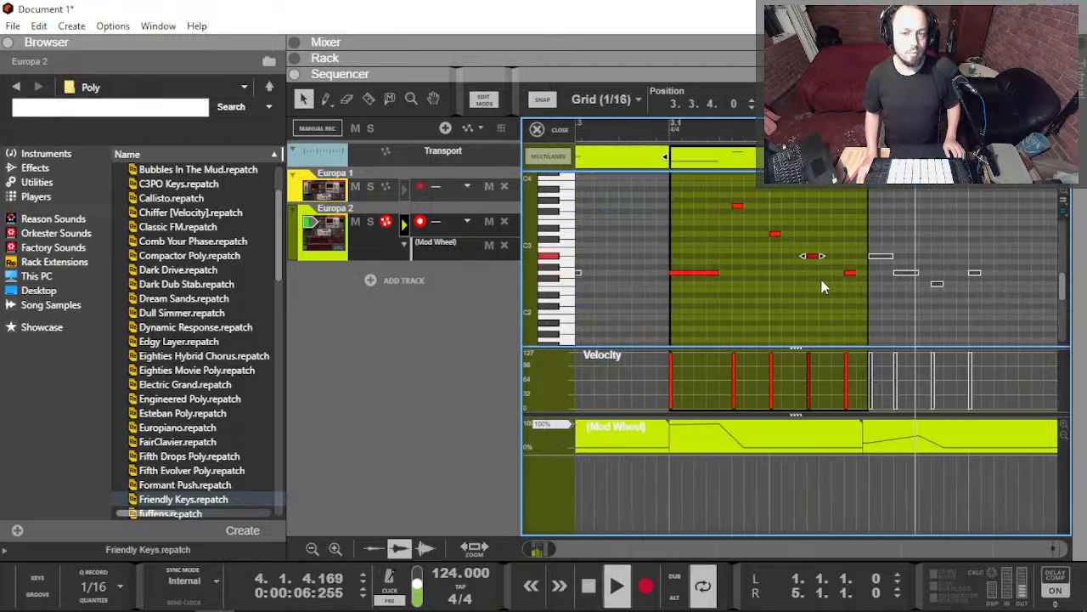
{"action": "left_click", "coordinate": [679, 119]}
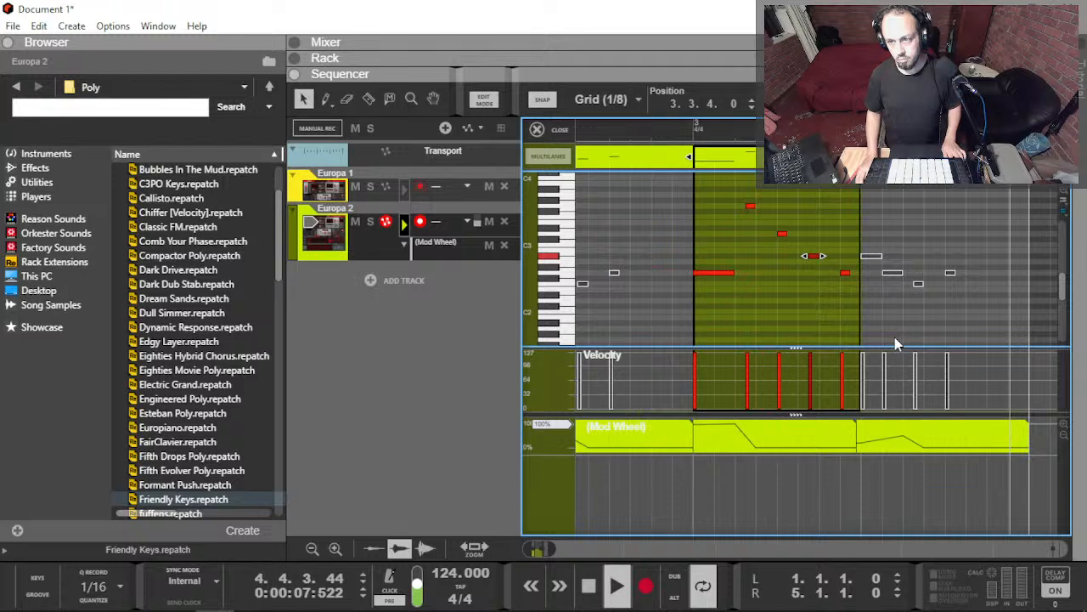
Step: Join the Europa 2 note clips of bars 1 and 2 into one clip and those of bars 3 and 4 into another
{"action": "key", "text": "Escape"}
{"action": "scroll", "coordinate": [673, 258], "scroll_direction": "left", "scroll_amount": 2}
{"action": "scroll", "coordinate": [667, 262], "scroll_direction": "down", "scroll_amount": 2}
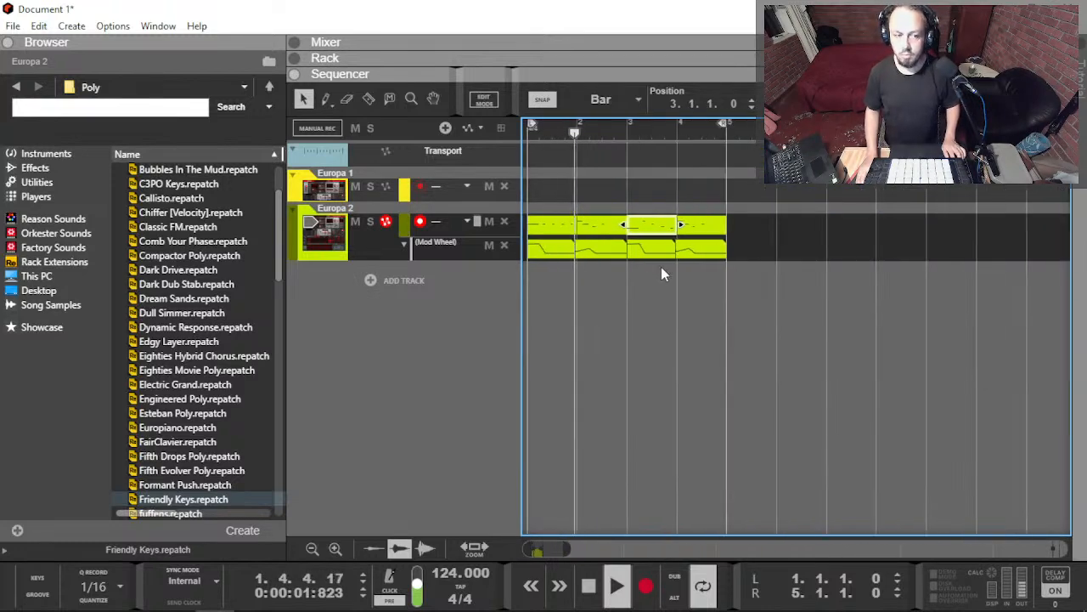
{"action": "left_click", "coordinate": [577, 228]}
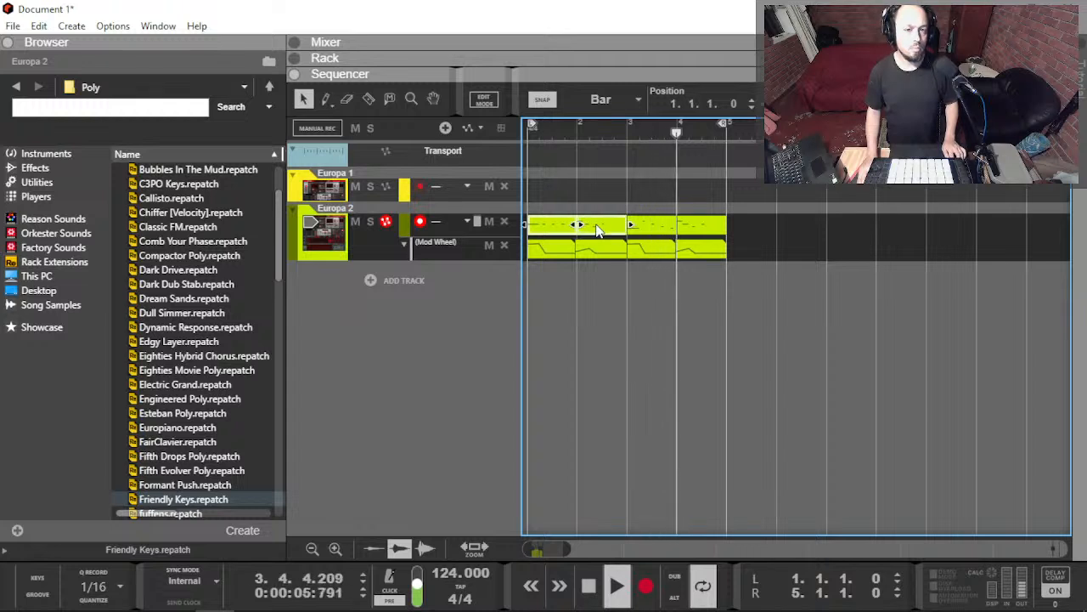
{"action": "left_click", "coordinate": [688, 235]}
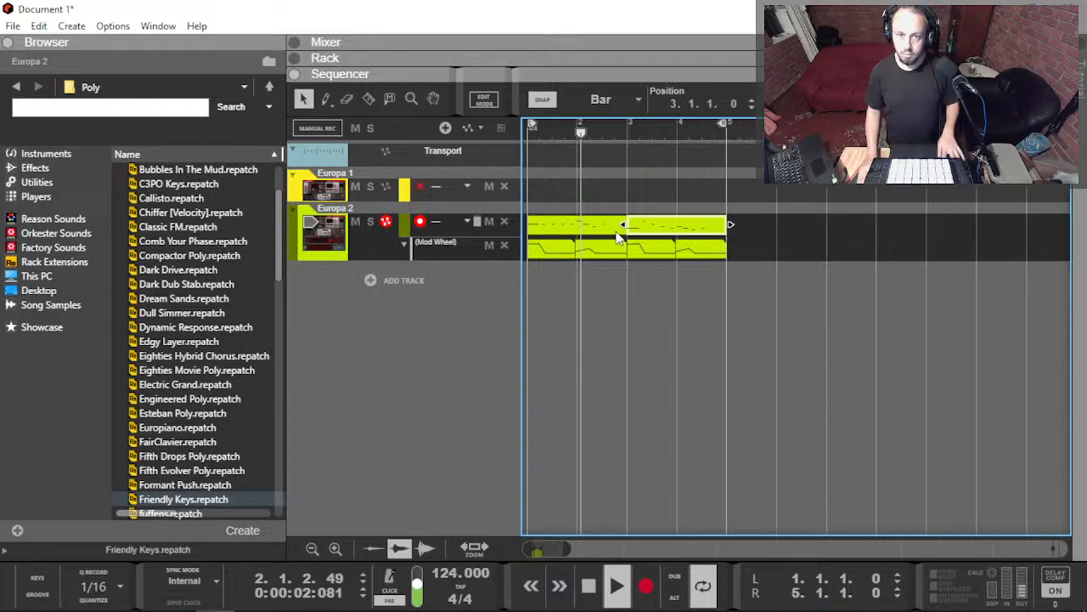
Step: Lengthen the notes at 2.1.1 and 4.1.1 by moving their starts earlier, the second one back to 3.4.4
{"action": "double_click", "coordinate": [637, 238]}
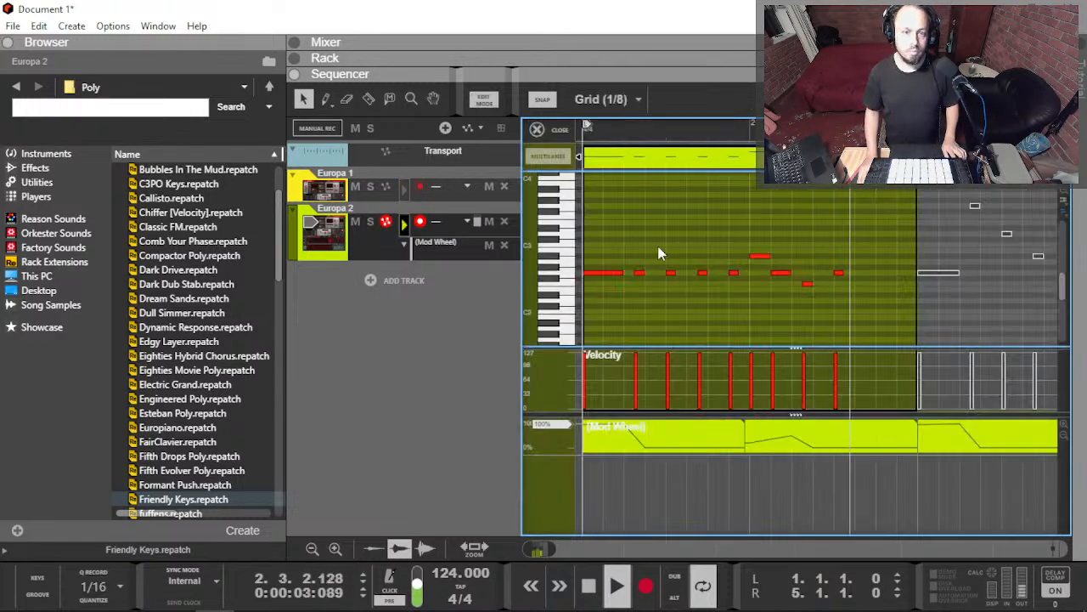
{"action": "left_click", "coordinate": [753, 255]}
{"action": "left_click_drag", "start_coordinate": [748, 255], "coordinate": [731, 257]}
{"action": "left_click", "coordinate": [627, 126]}
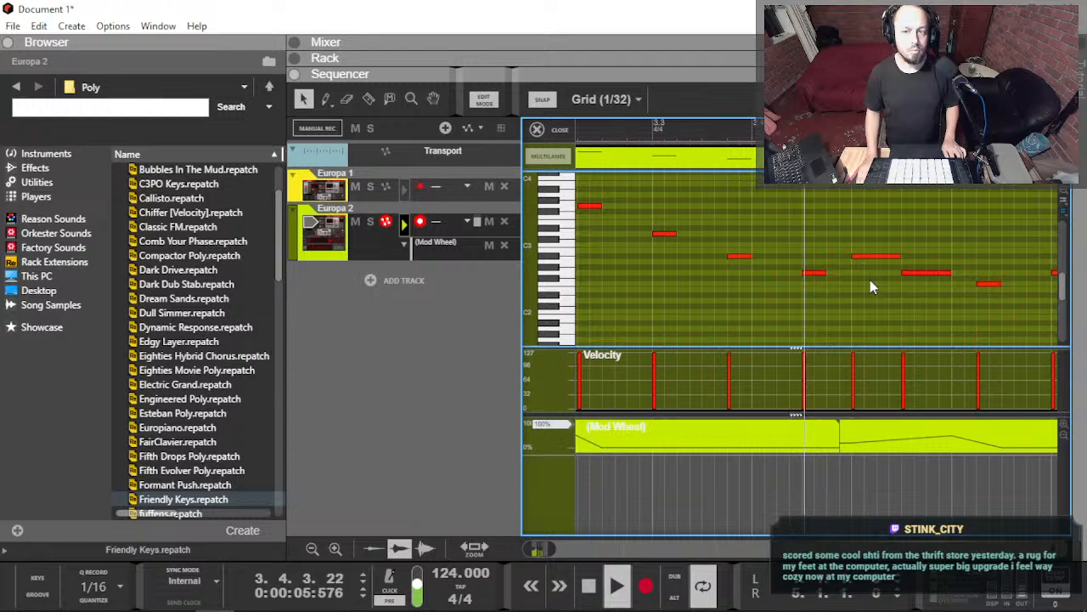
{"action": "left_click", "coordinate": [711, 254]}
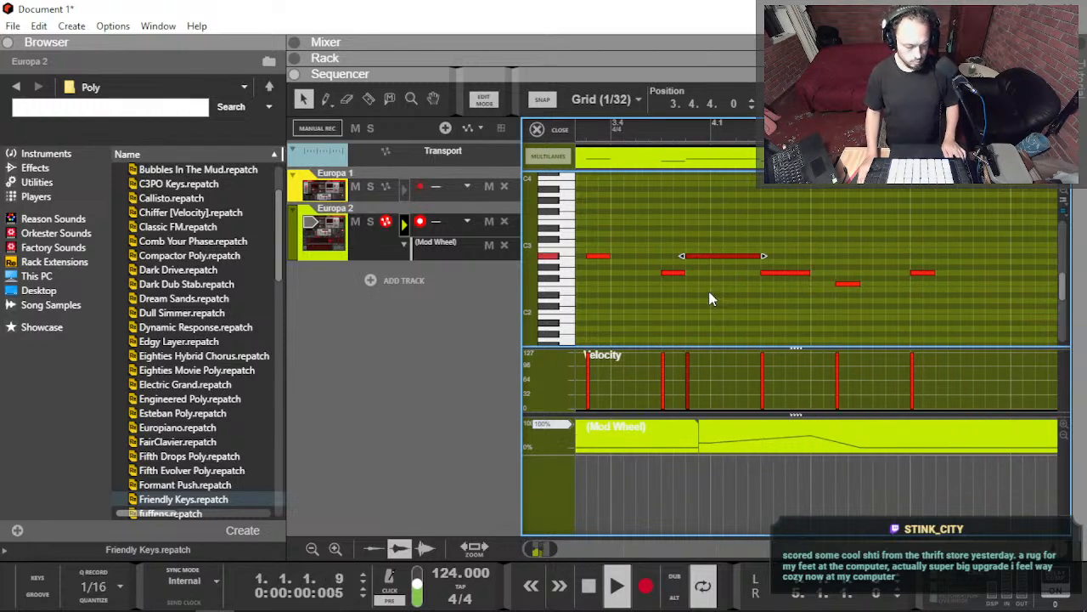
Step: Leave note editing of the second Europa 2 clip and return to the arrangement after viewing the synth's rack
{"action": "key", "text": "ctrl+e"}
{"action": "scroll", "coordinate": [711, 293], "scroll_direction": "down", "scroll_amount": 2}
{"action": "scroll", "coordinate": [699, 290], "scroll_direction": "left", "scroll_amount": 1}
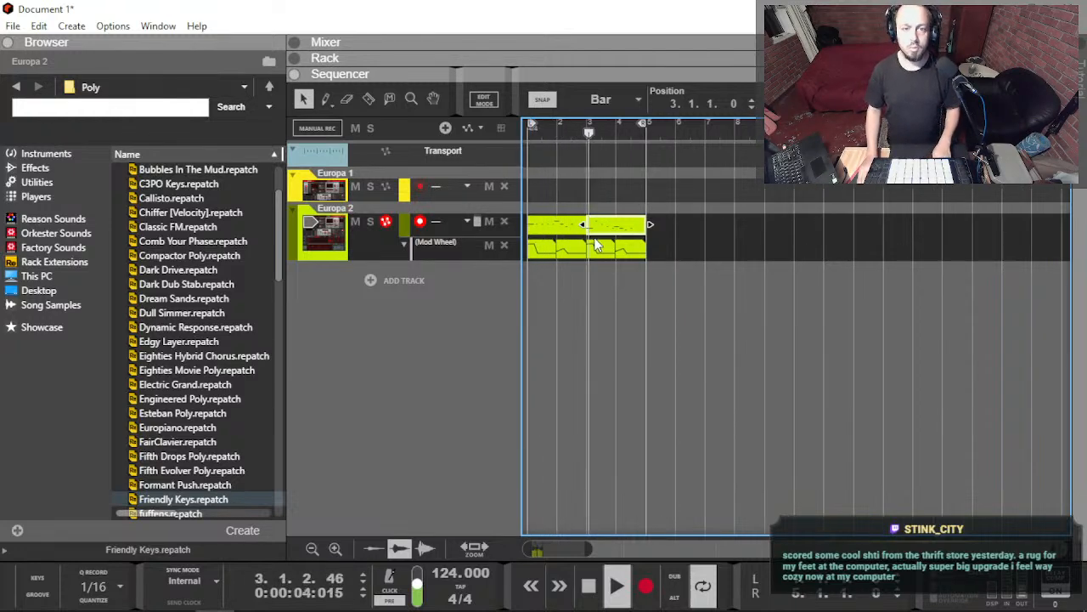
{"action": "key", "text": "F6"}
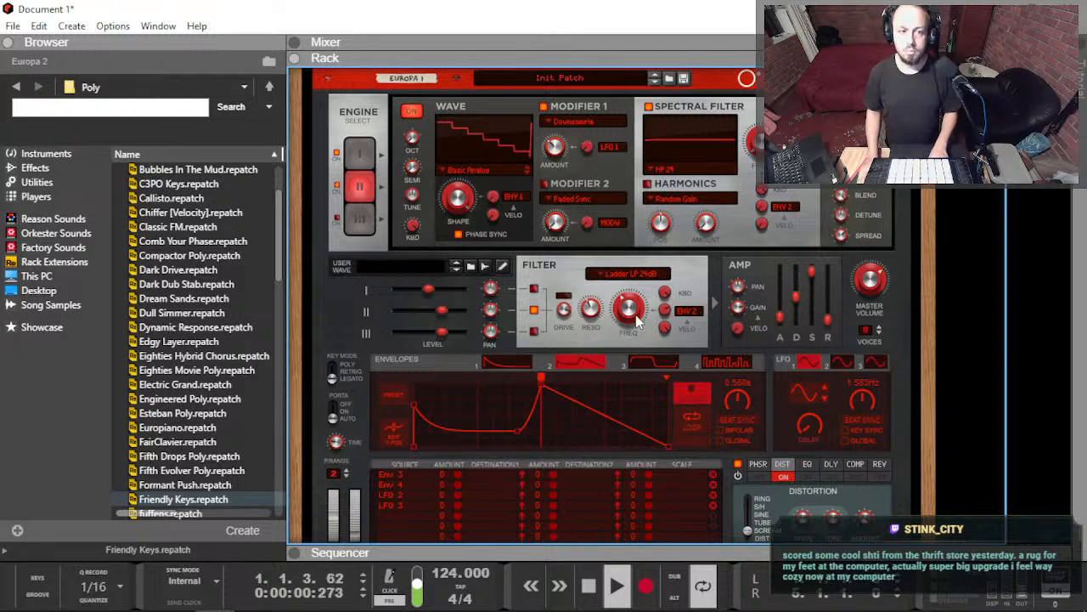
{"action": "key", "text": "F7"}
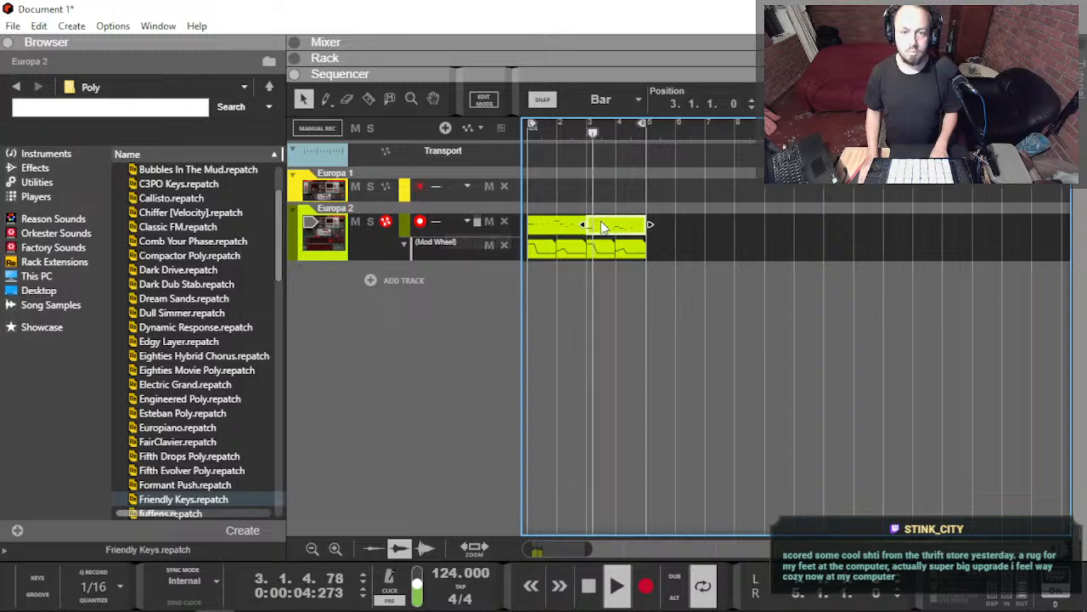
Step: Open the first Europa 2 clip and shorten its long upper note so that it starts at 2.1.1.0
{"action": "left_click", "coordinate": [568, 228]}
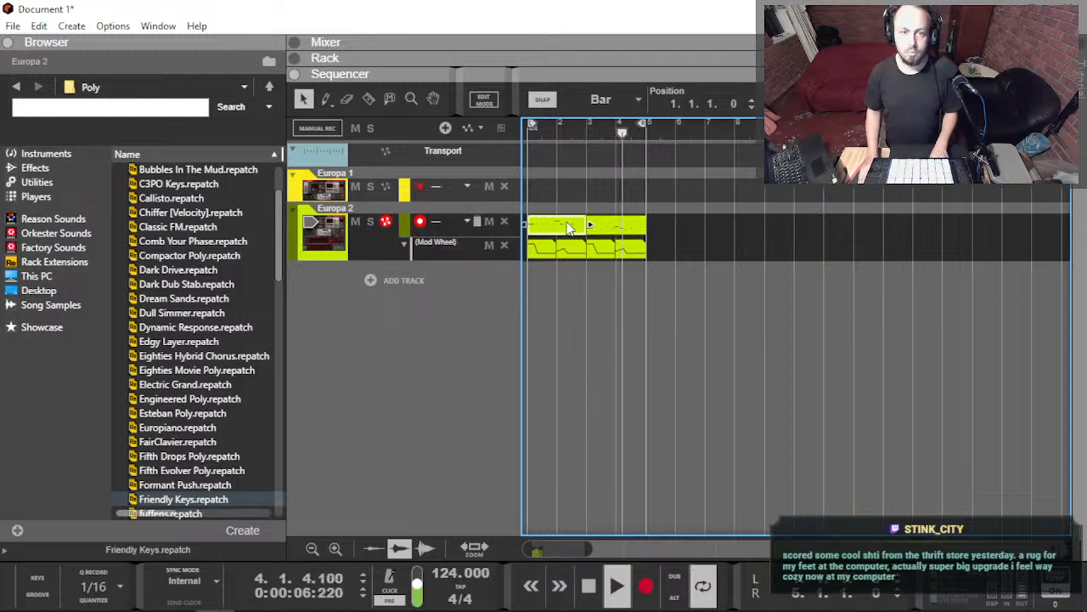
{"action": "double_click", "coordinate": [569, 227]}
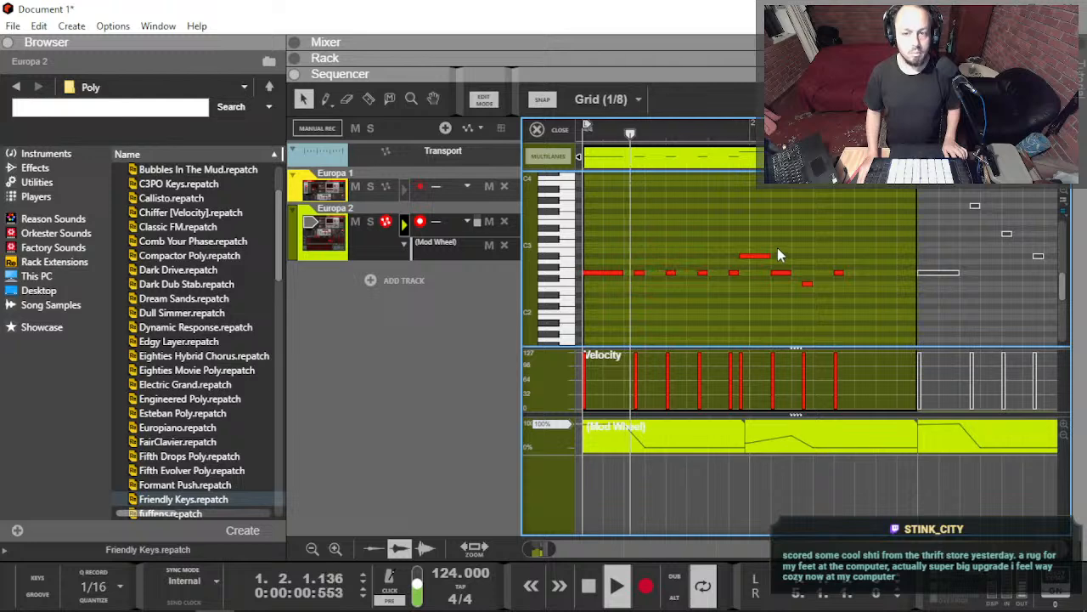
{"action": "scroll", "coordinate": [778, 255], "scroll_direction": "up", "scroll_amount": 2}
{"action": "left_click", "coordinate": [718, 256]}
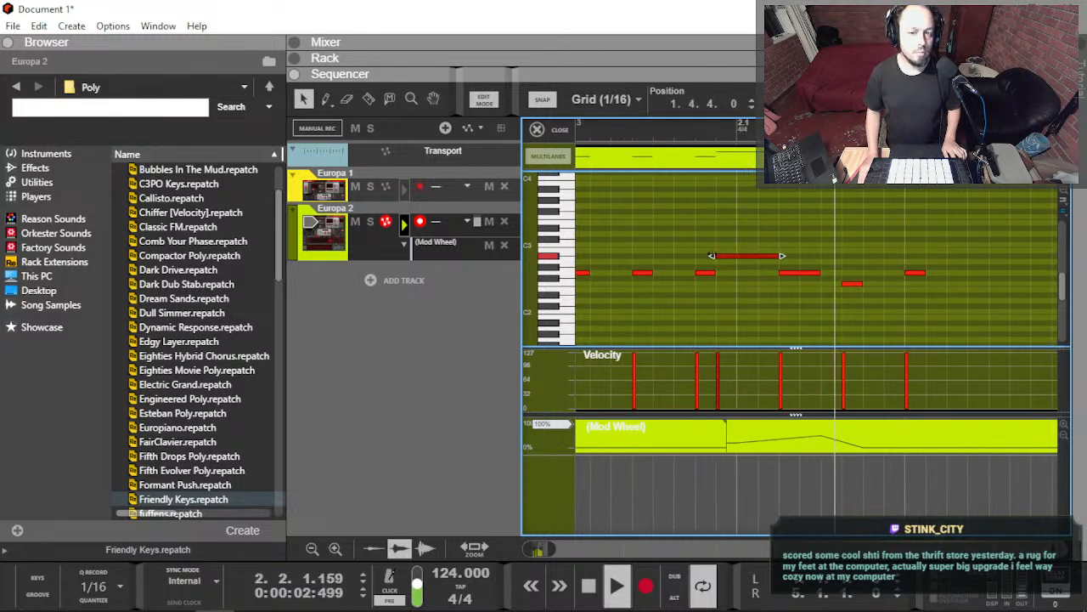
{"action": "left_click_drag", "start_coordinate": [714, 255], "coordinate": [734, 255]}
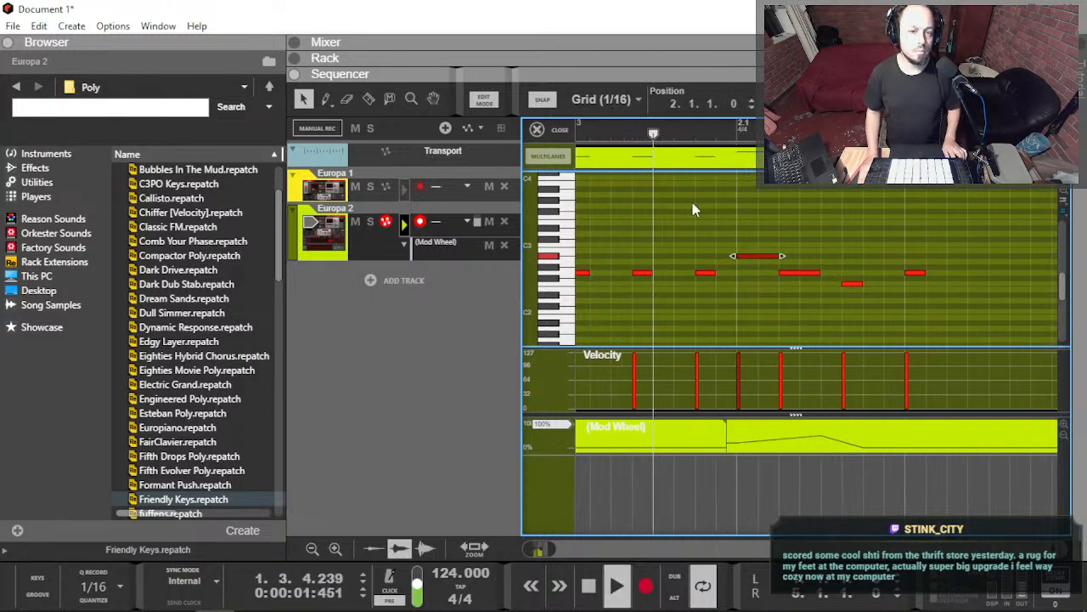
Step: Leave note editing and show the rack with the sequencer to examine Europa 2's envelope and modulation routings
{"action": "key", "text": "ctrl+e"}
{"action": "scroll", "coordinate": [688, 216], "scroll_direction": "left", "scroll_amount": 2}
{"action": "key", "text": "F6"}
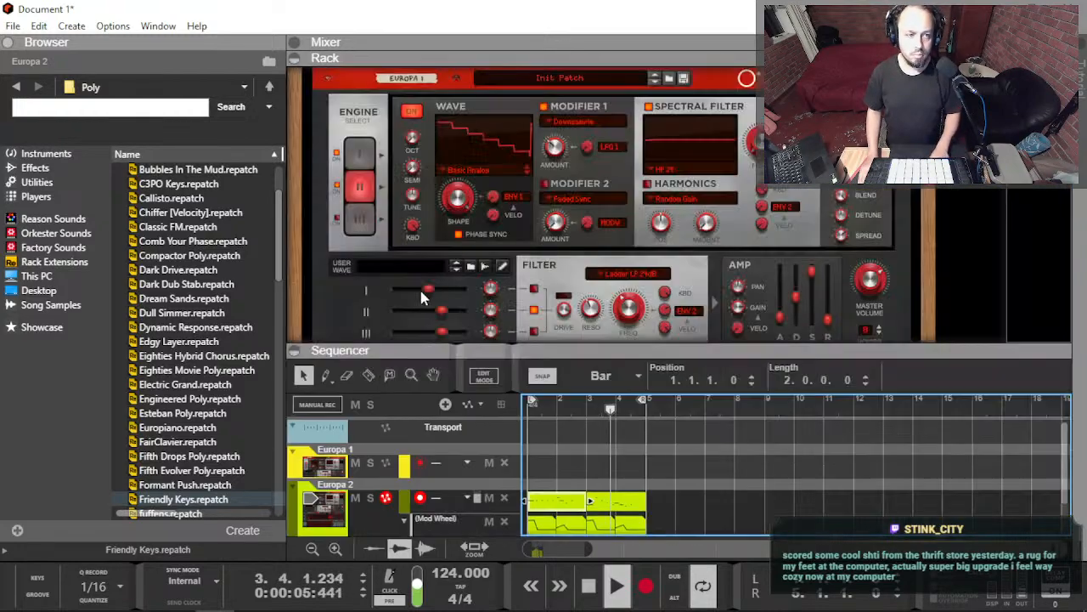
{"action": "scroll", "coordinate": [468, 255], "scroll_direction": "down", "scroll_amount": 4}
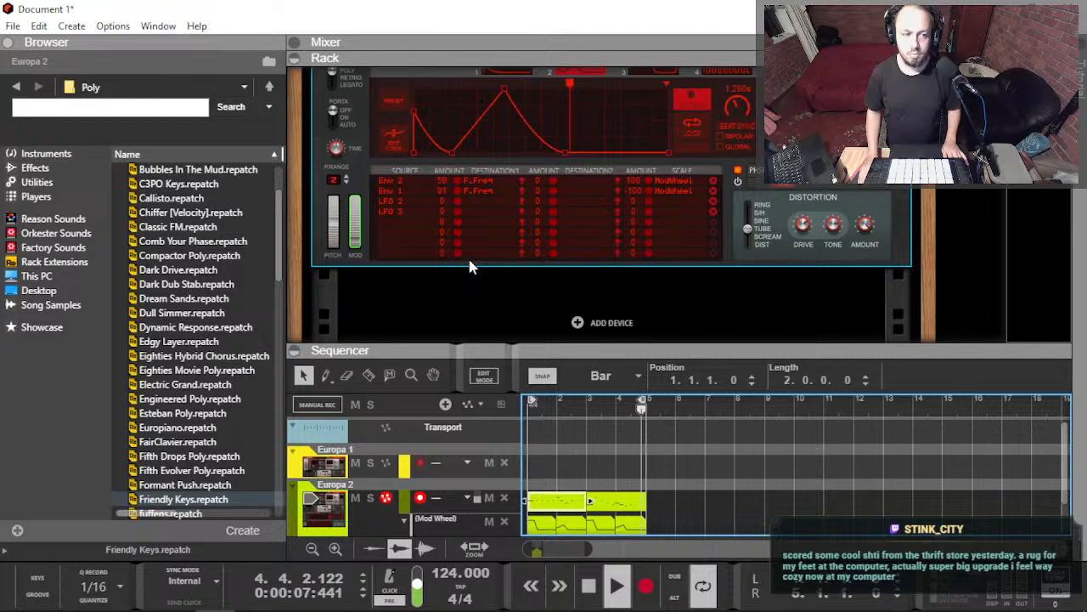
{"action": "scroll", "coordinate": [472, 267], "scroll_direction": "down", "scroll_amount": 2}
{"action": "left_click", "coordinate": [221, 474]}
Step: Launch REAPER (x64) and dismiss its evaluation notice
{"action": "key", "text": "alt+Tab"}
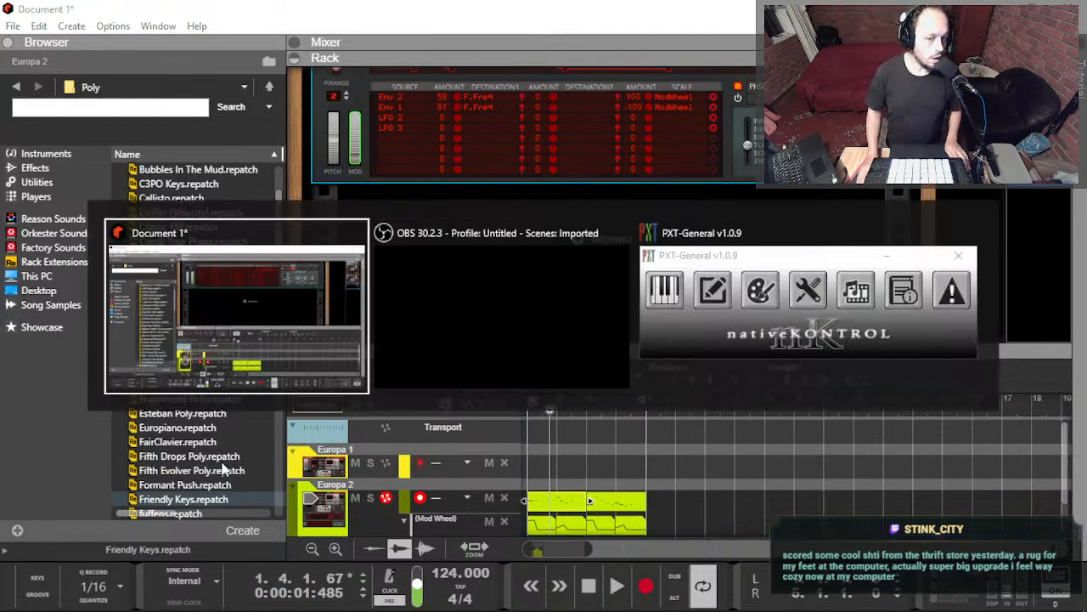
{"action": "key", "text": "super"}
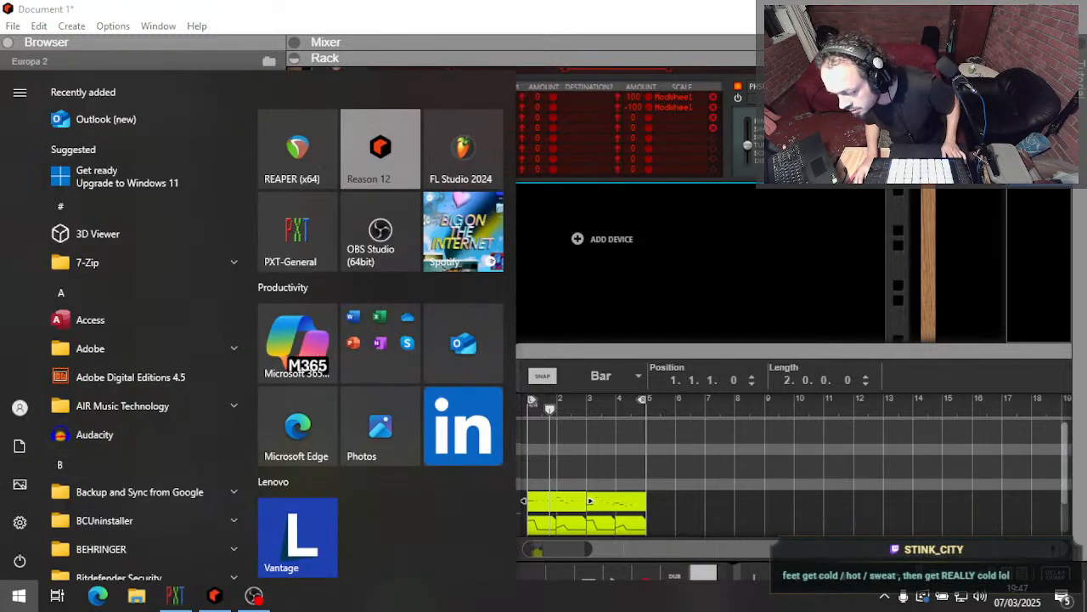
{"action": "type", "text": "rea"}
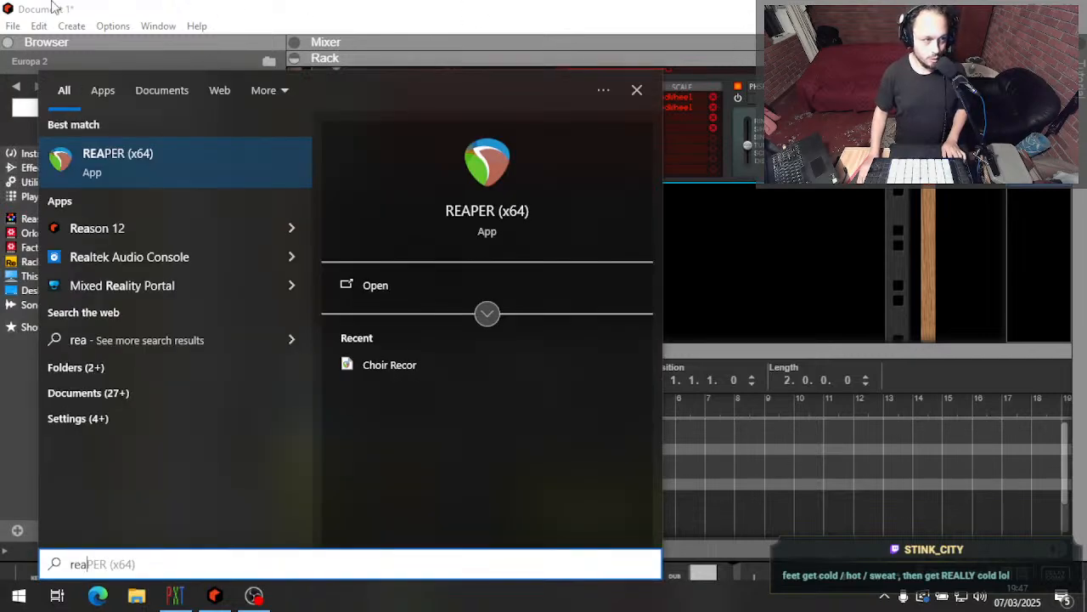
{"action": "left_click", "coordinate": [97, 165]}
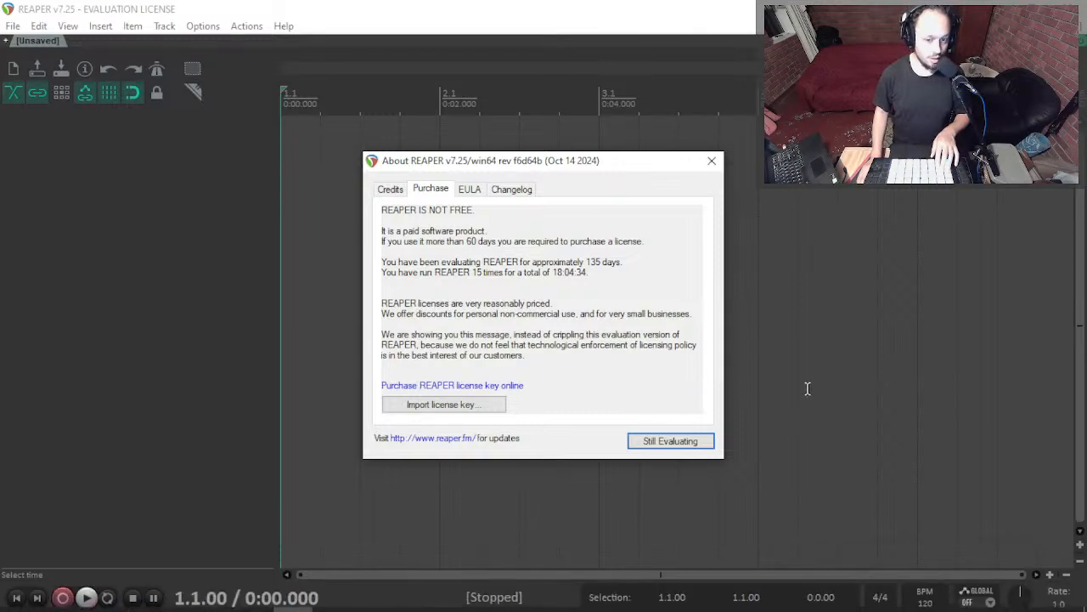
{"action": "left_click", "coordinate": [656, 450]}
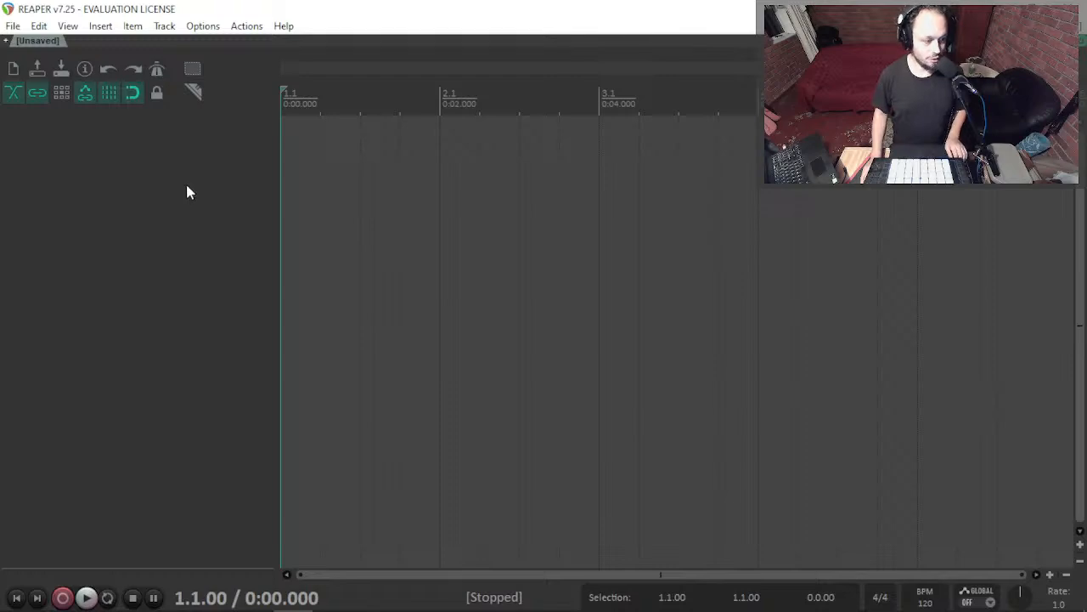
Step: Show the Media Explorer and dock it as a tall column beside the arrangement
{"action": "key", "text": "ctrl+alt+x"}
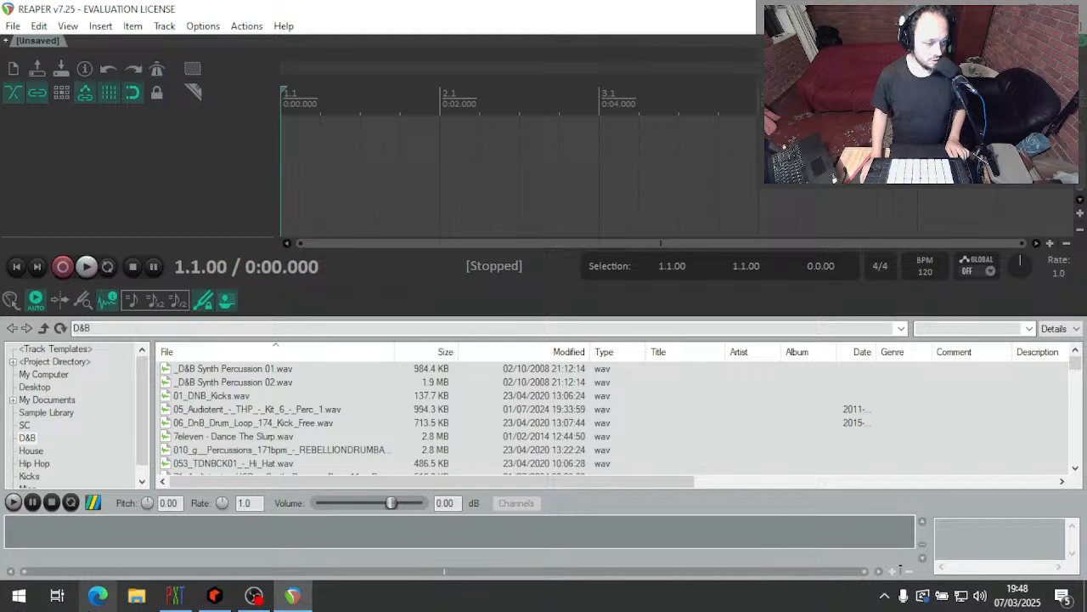
{"action": "scroll", "coordinate": [60, 452], "scroll_direction": "down", "scroll_amount": 1}
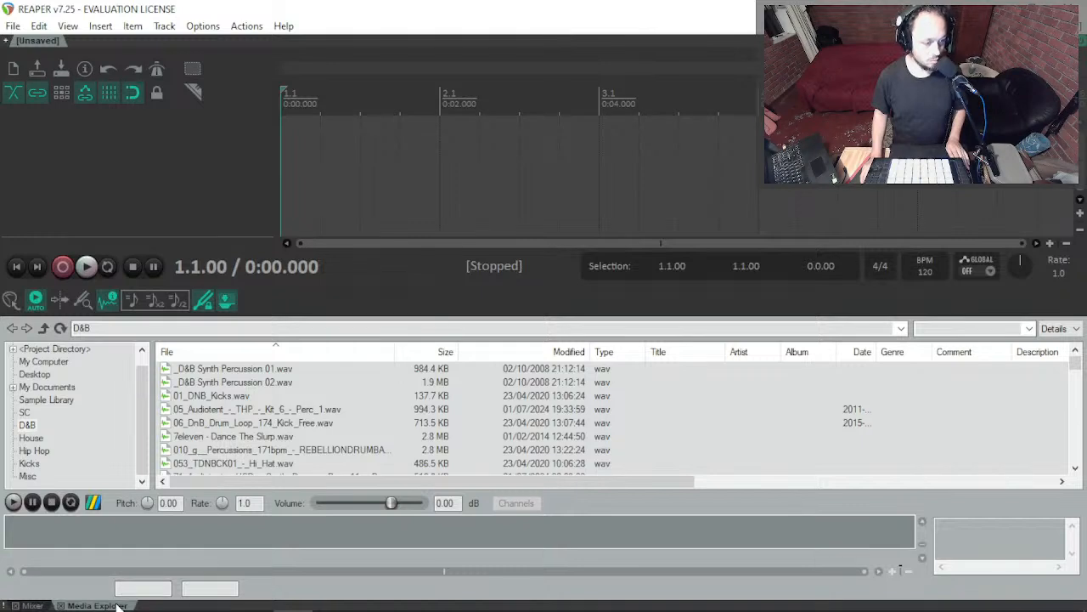
{"action": "left_click_drag", "start_coordinate": [57, 287], "coordinate": [21, 222]}
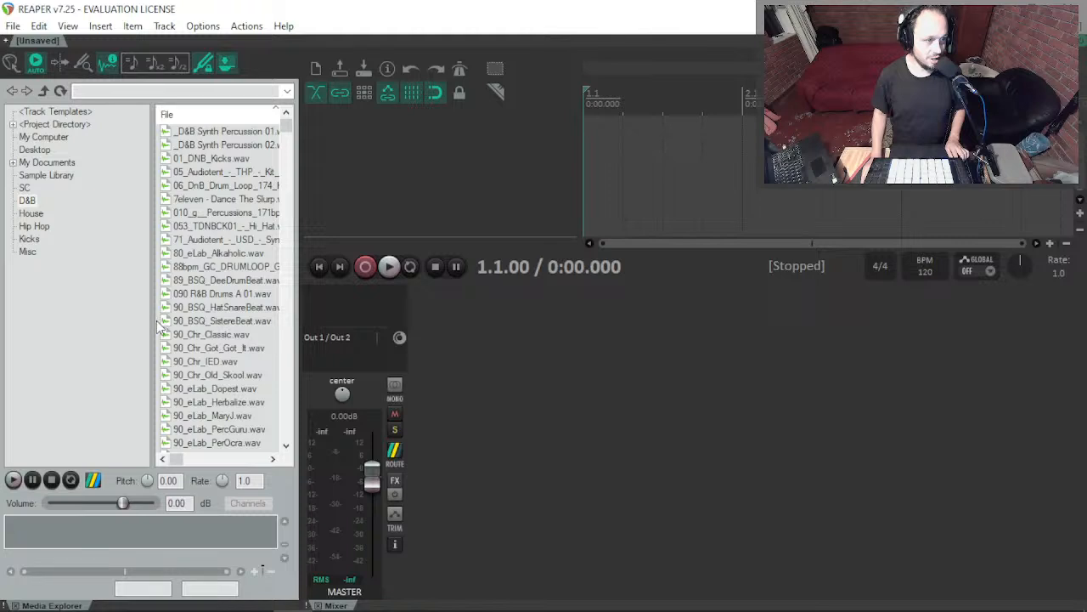
Step: Narrow the Media Explorer's folder list and widen the whole docked area so the file names are readable
{"action": "left_click_drag", "start_coordinate": [150, 321], "coordinate": [112, 321]}
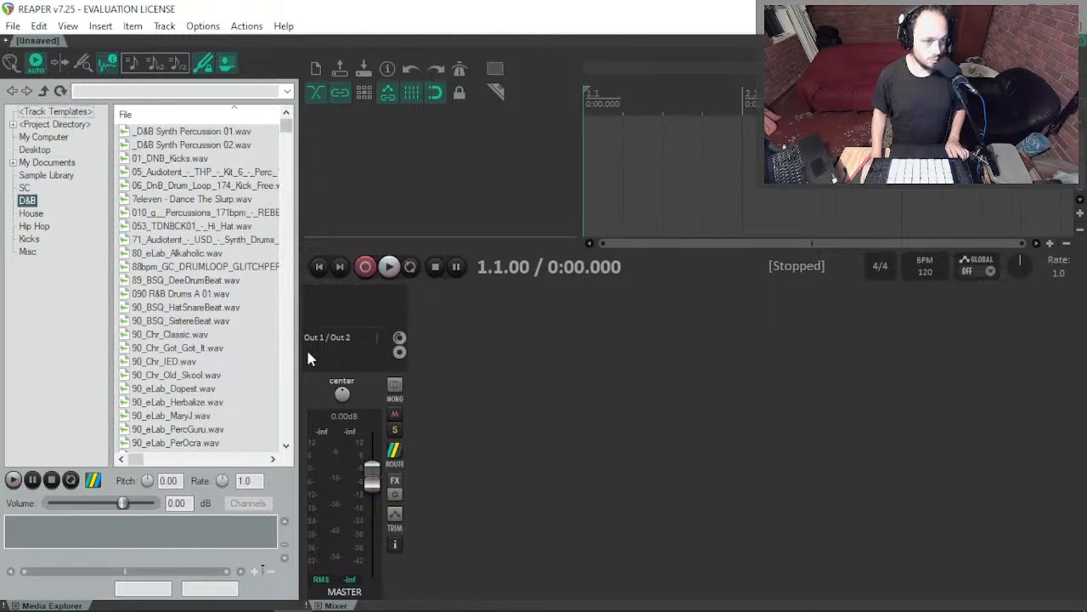
{"action": "left_click_drag", "start_coordinate": [302, 362], "coordinate": [326, 369]}
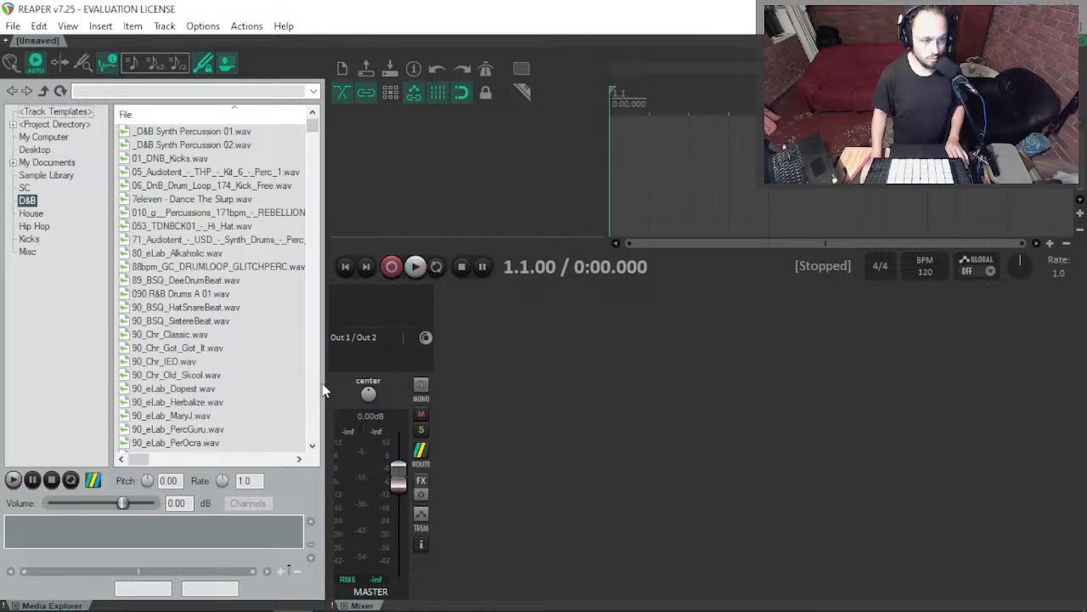
{"action": "left_click_drag", "start_coordinate": [326, 407], "coordinate": [346, 412]}
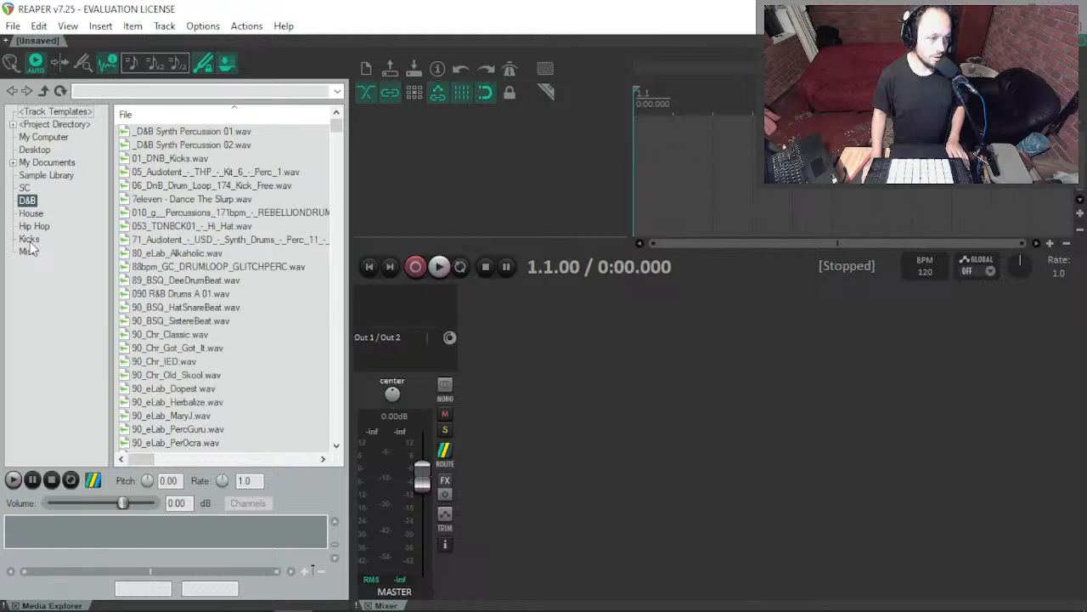
Step: Lower the Media Explorer's preview volume to about -8.21 dB while auditioning samples from the D&B folder
{"action": "left_click", "coordinate": [202, 199]}
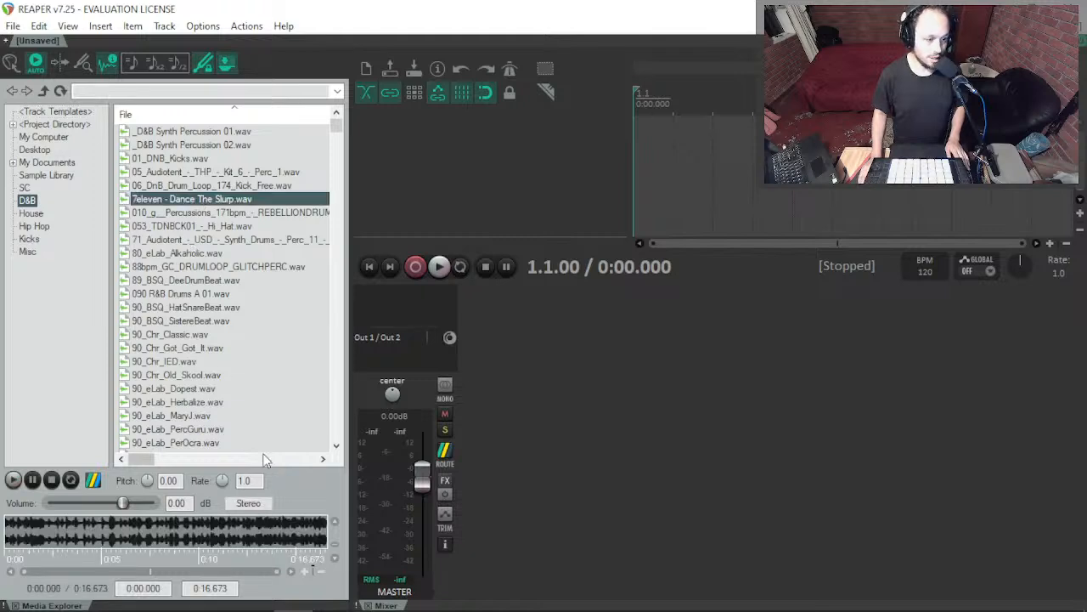
{"action": "left_click_drag", "start_coordinate": [120, 504], "coordinate": [104, 509]}
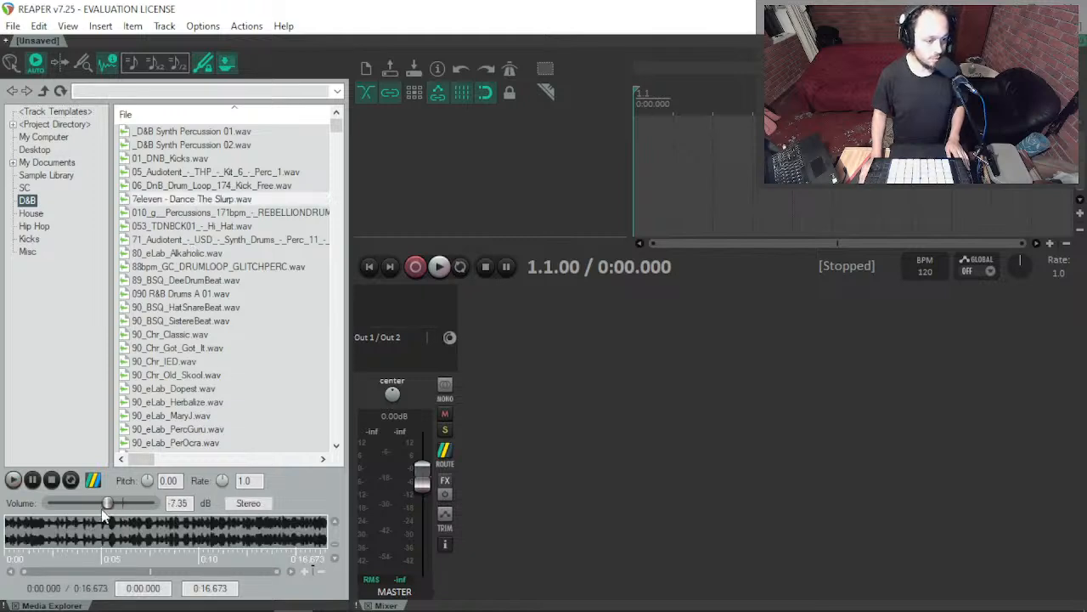
{"action": "left_click", "coordinate": [177, 281]}
{"action": "left_click", "coordinate": [200, 254]}
{"action": "scroll", "coordinate": [199, 265], "scroll_direction": "down", "scroll_amount": 1}
{"action": "left_click", "coordinate": [203, 308]}
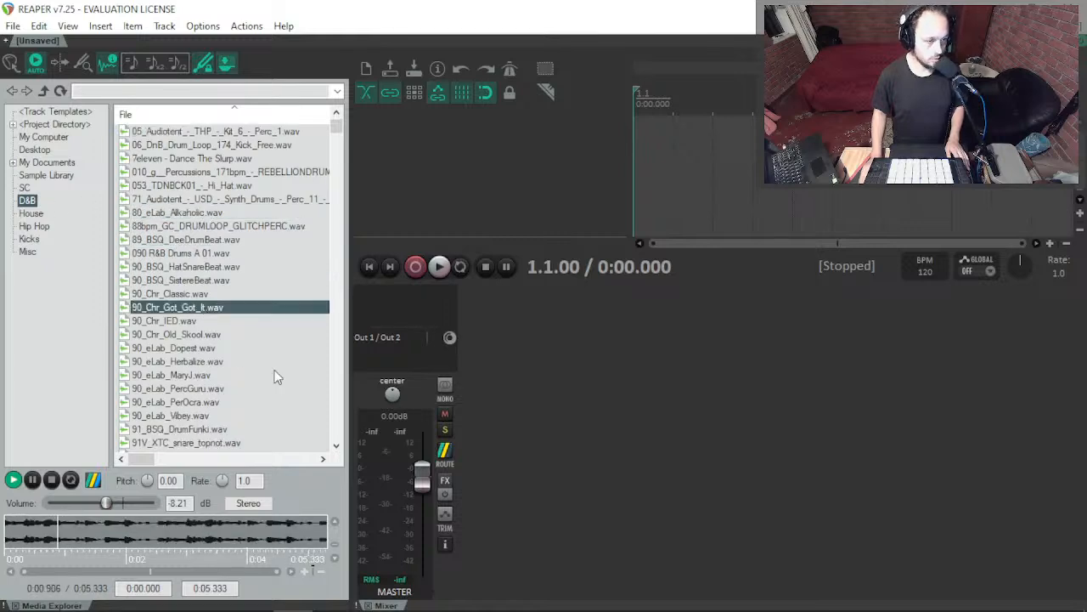
{"action": "scroll", "coordinate": [270, 371], "scroll_direction": "down", "scroll_amount": 3}
Step: Audition kicks, hats and loops throughout the House sample folder, down to Bd_vth_solid.wav
{"action": "left_click", "coordinate": [38, 213]}
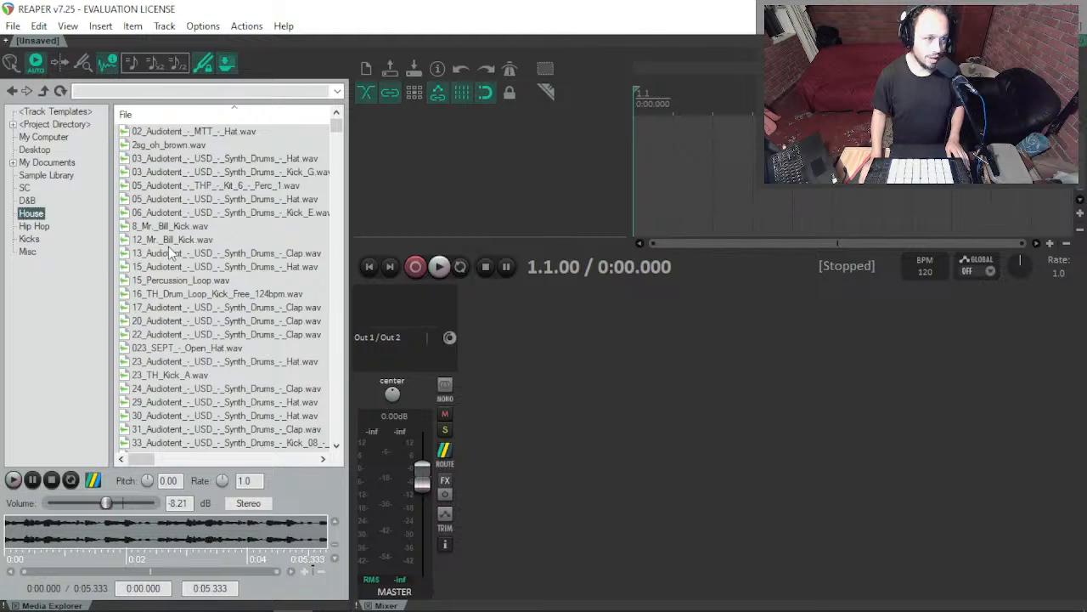
{"action": "left_click", "coordinate": [169, 252]}
{"action": "left_click", "coordinate": [170, 240]}
{"action": "scroll", "coordinate": [170, 254], "scroll_direction": "down", "scroll_amount": 6}
{"action": "left_click", "coordinate": [171, 266]}
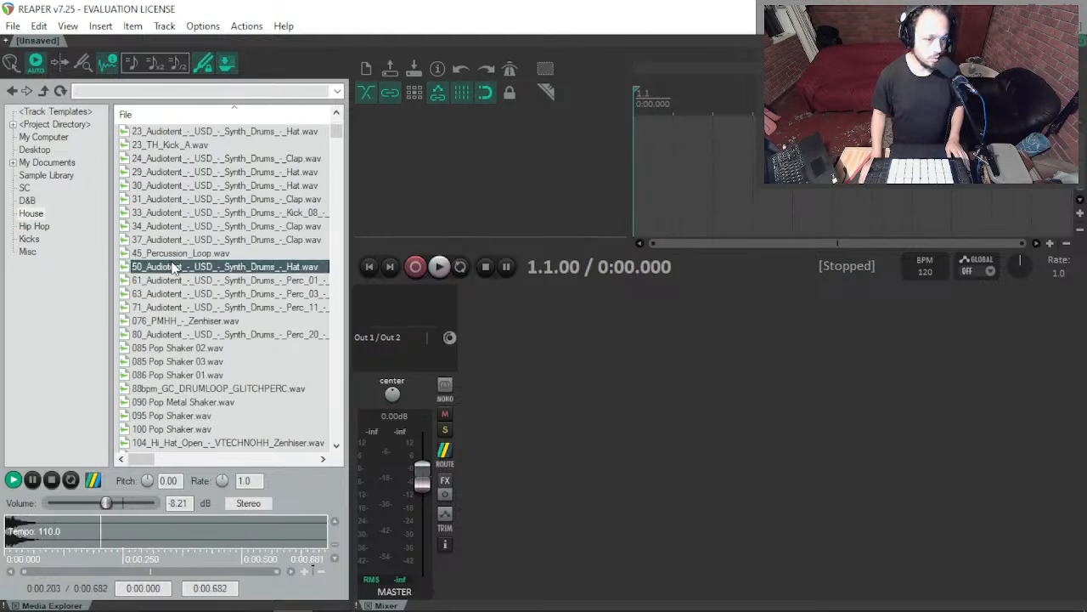
{"action": "scroll", "coordinate": [172, 266], "scroll_direction": "down", "scroll_amount": 3}
{"action": "left_click", "coordinate": [172, 266]}
{"action": "scroll", "coordinate": [172, 267], "scroll_direction": "down", "scroll_amount": 4}
{"action": "left_click", "coordinate": [173, 267]}
{"action": "scroll", "coordinate": [174, 268], "scroll_direction": "down", "scroll_amount": 3}
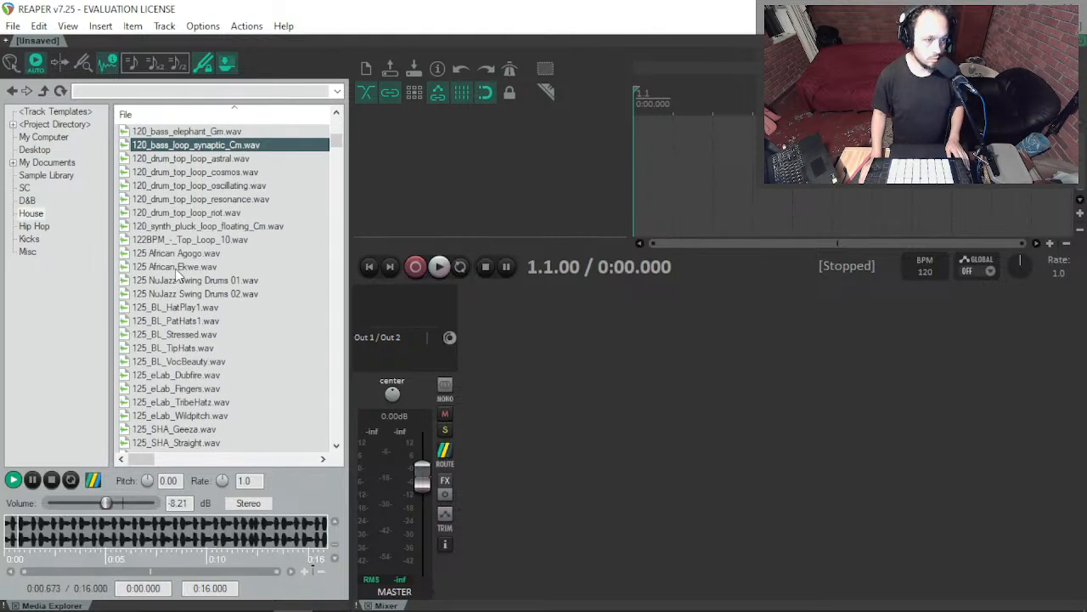
{"action": "left_click", "coordinate": [174, 268]}
{"action": "scroll", "coordinate": [174, 267], "scroll_direction": "down", "scroll_amount": 3}
{"action": "left_click", "coordinate": [175, 267]}
{"action": "scroll", "coordinate": [175, 270], "scroll_direction": "down", "scroll_amount": 1}
{"action": "scroll", "coordinate": [176, 270], "scroll_direction": "down", "scroll_amount": 1}
{"action": "left_click", "coordinate": [177, 269]}
{"action": "scroll", "coordinate": [177, 270], "scroll_direction": "down", "scroll_amount": 3}
{"action": "left_click", "coordinate": [178, 334]}
{"action": "scroll", "coordinate": [177, 334], "scroll_direction": "down", "scroll_amount": 5}
{"action": "left_click", "coordinate": [178, 334]}
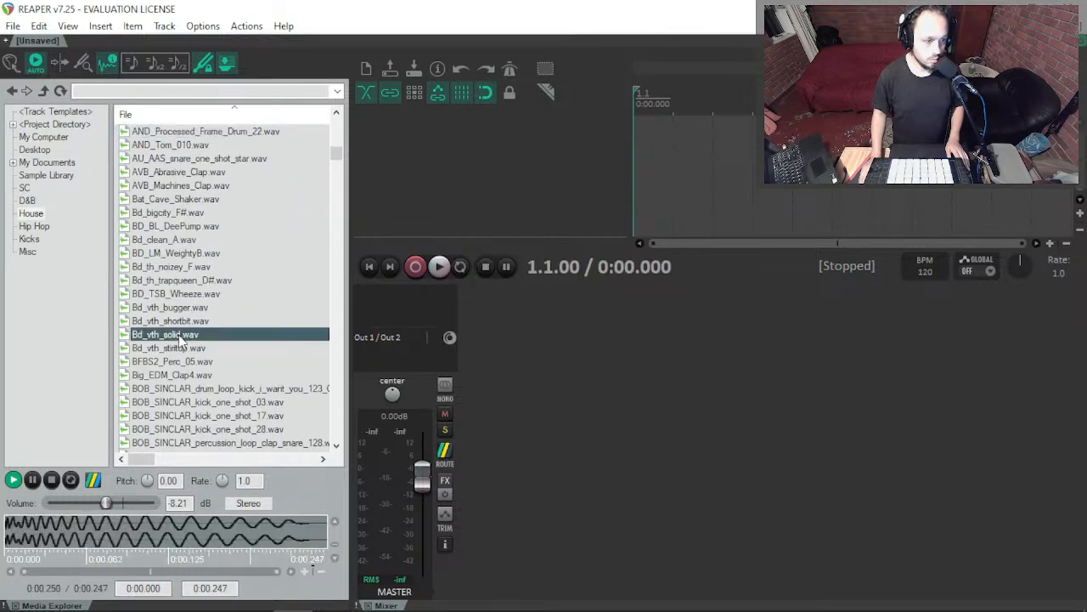
Step: Compare the neighbouring Bd_vth kick samples in the House folder by previewing them repeatedly
{"action": "left_click", "coordinate": [181, 360]}
{"action": "left_click", "coordinate": [179, 337]}
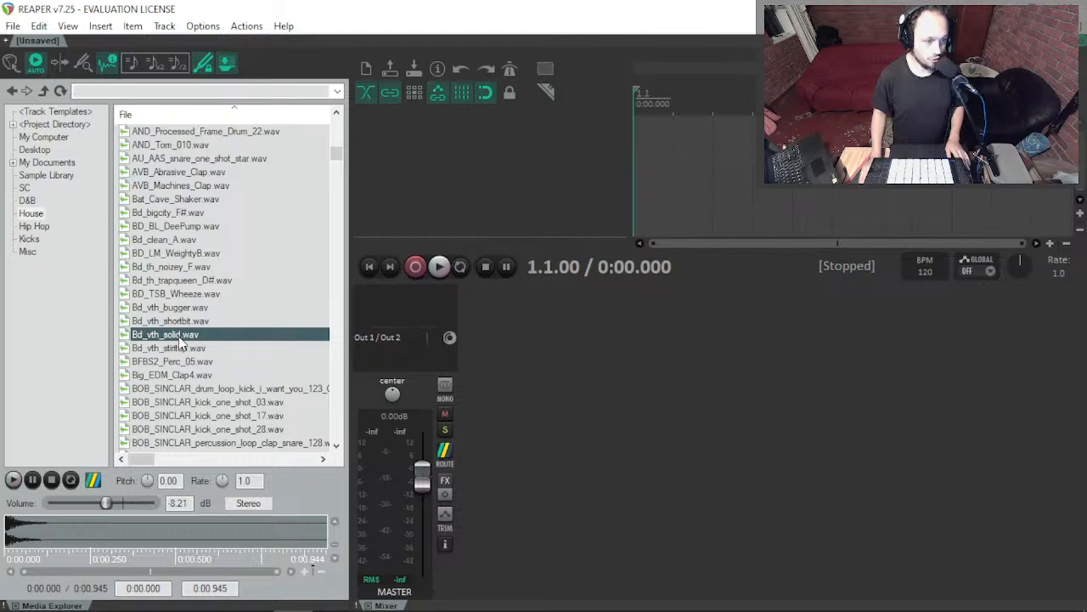
{"action": "left_click", "coordinate": [178, 336]}
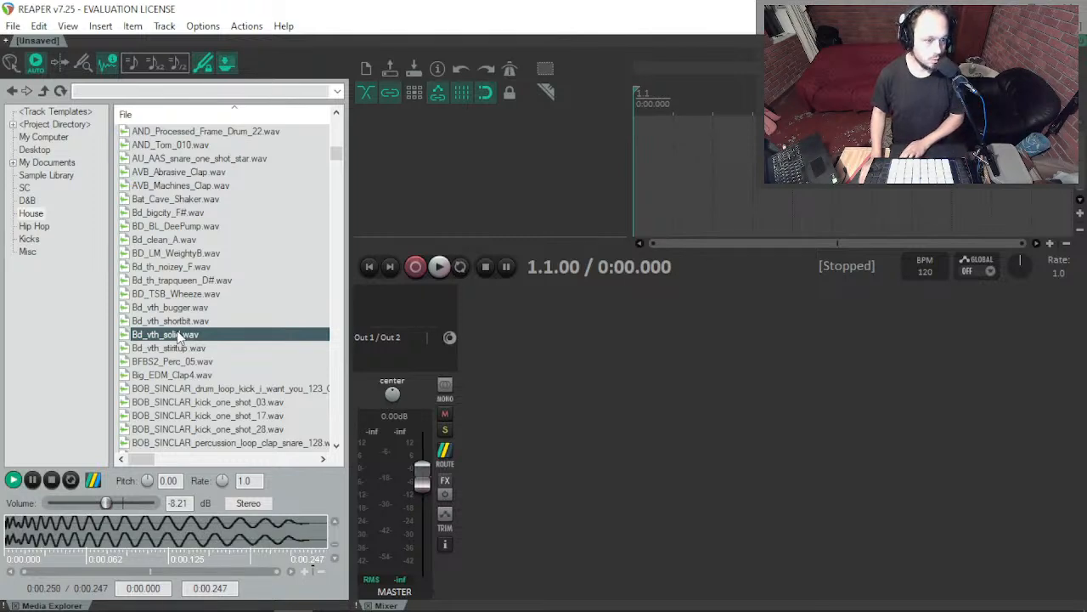
{"action": "key", "text": "Up"}
{"action": "key", "text": "Up"}
{"action": "key", "text": "Down"}
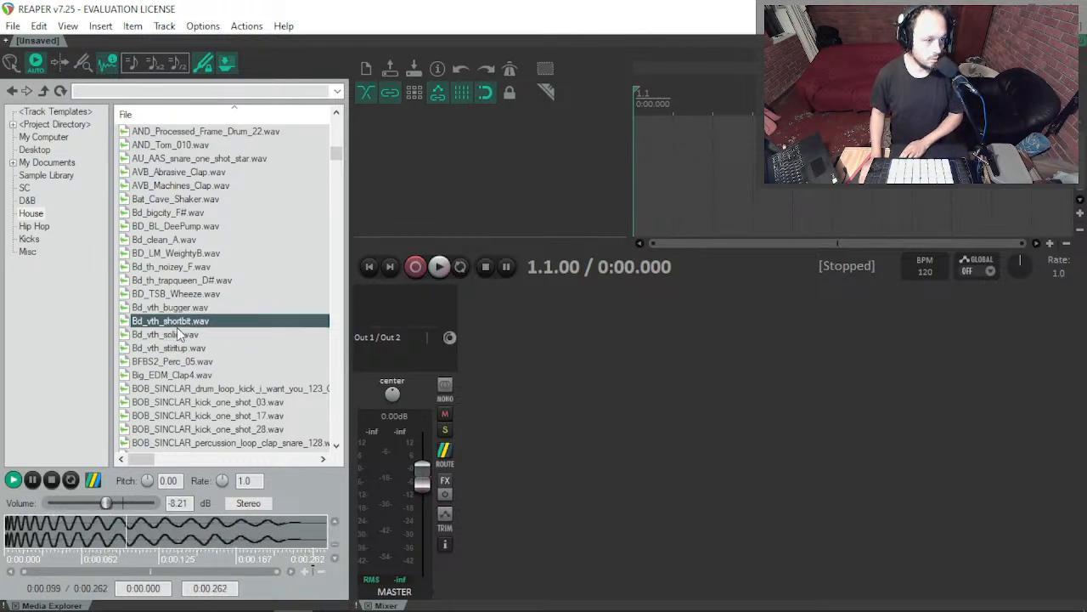
{"action": "key", "text": "Up"}
{"action": "key", "text": "Down"}
{"action": "key", "text": "Down"}
{"action": "key", "text": "Down"}
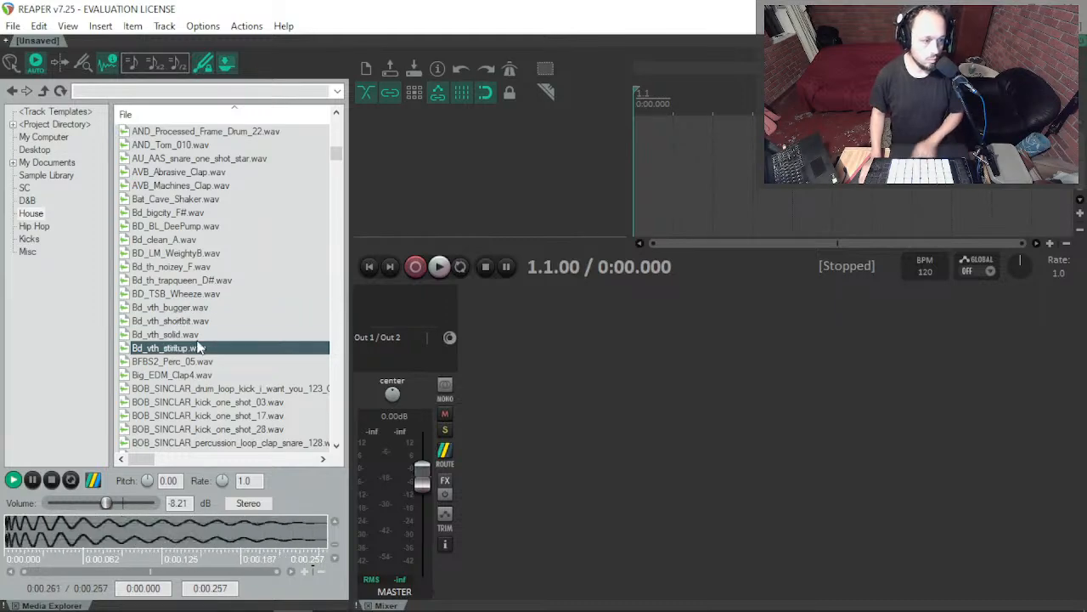
Step: Switch between Reason and REAPER, and select 23_TH_Kick_A.wav in REAPER's Kicks sample folder
{"action": "key", "text": "alt+Tab"}
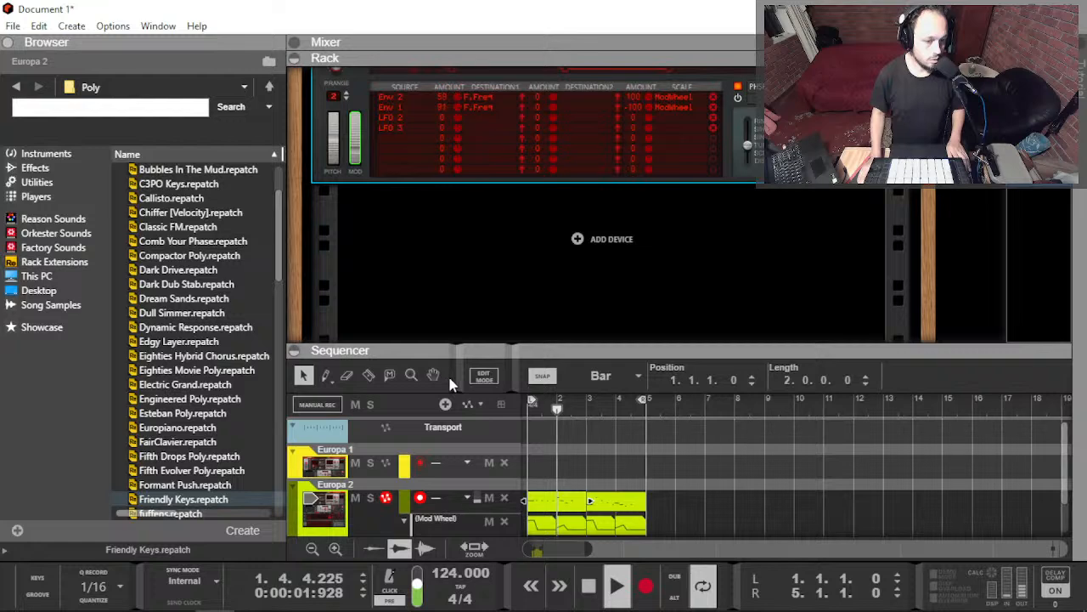
{"action": "key", "text": "alt+Tab"}
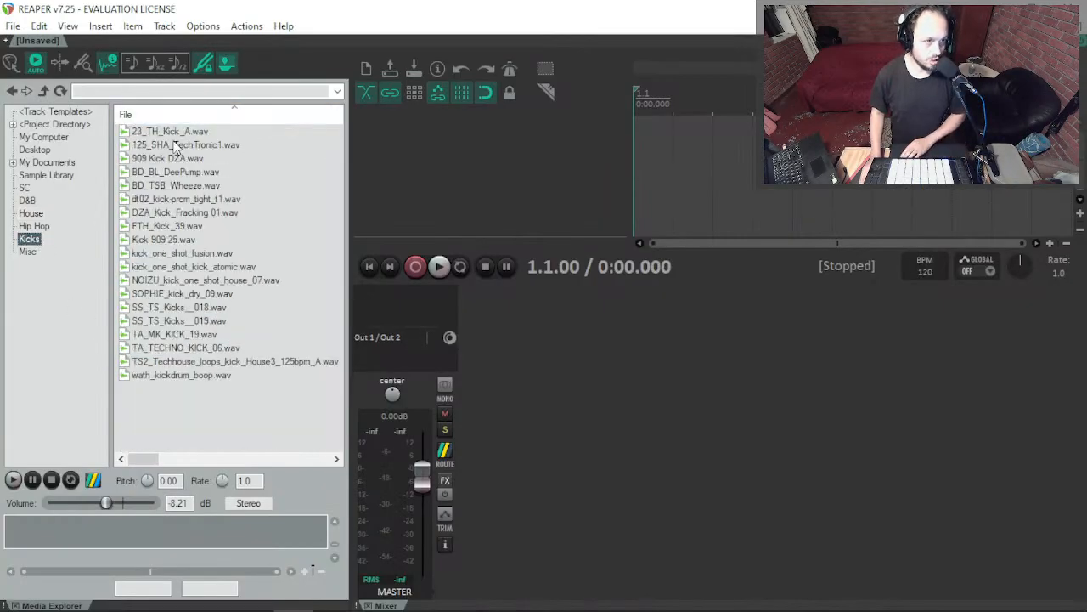
{"action": "key", "text": "Down"}
{"action": "key", "text": "alt+Tab"}
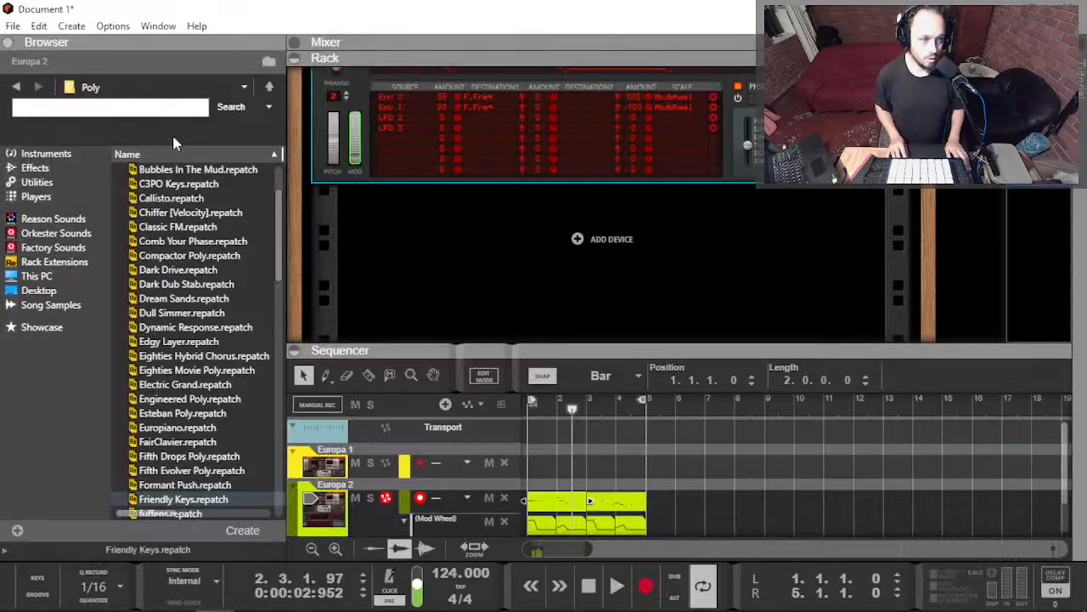
{"action": "key", "text": "alt+Tab"}
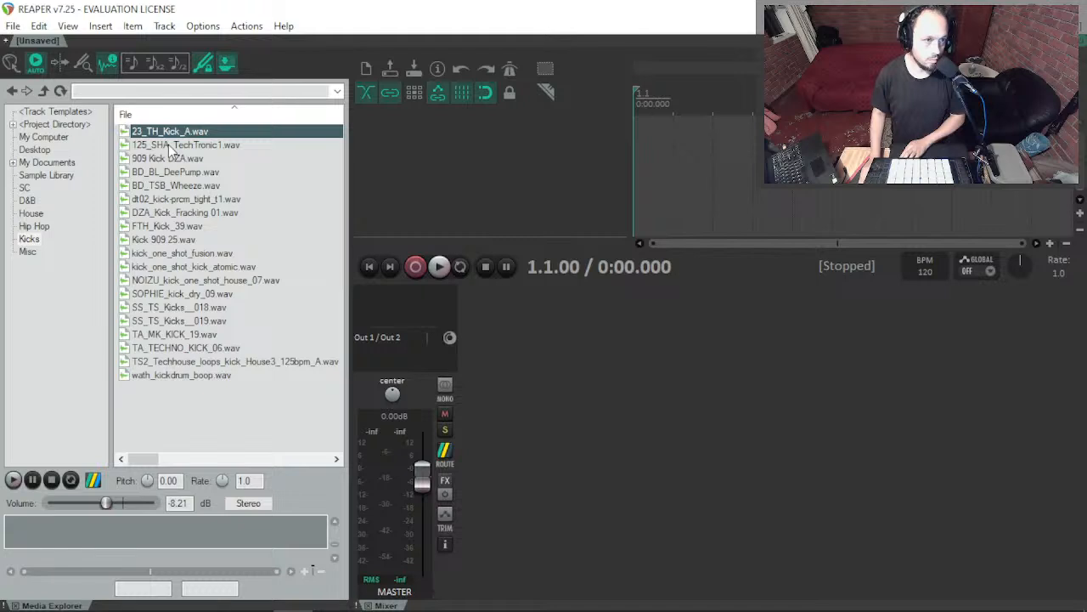
Step: Audition the first samples in the Kicks folder, from 23_TH_Kick_A.wav down to dt02_kick-prcm_tight_t1.wav
{"action": "left_click", "coordinate": [168, 144]}
{"action": "key", "text": "Up"}
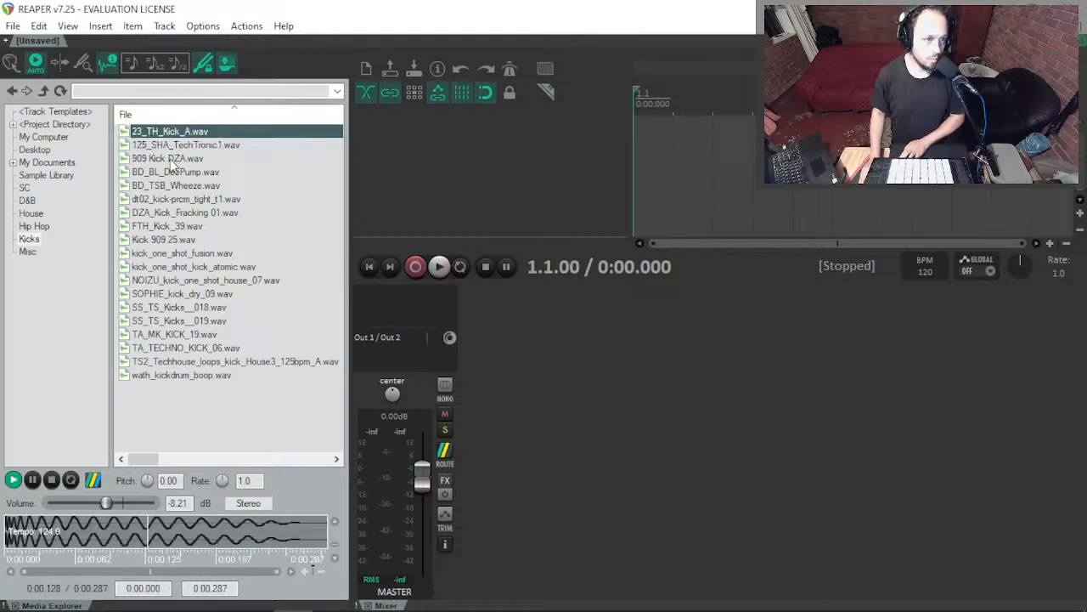
{"action": "left_click", "coordinate": [173, 160]}
{"action": "left_click", "coordinate": [208, 172]}
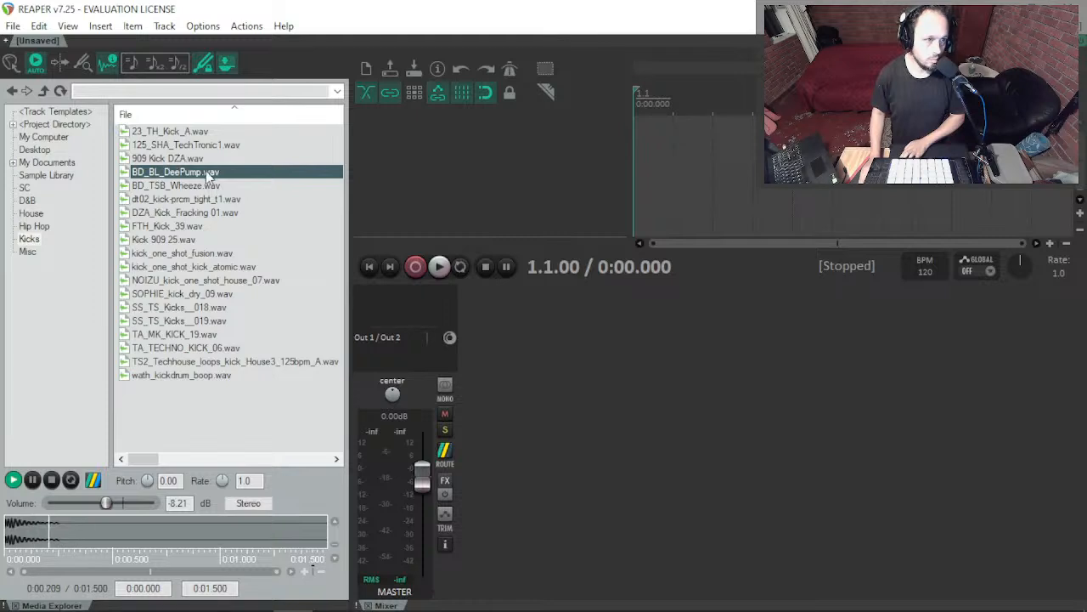
{"action": "key", "text": "Down"}
{"action": "scroll", "coordinate": [196, 167], "scroll_direction": "right", "scroll_amount": 1}
{"action": "key", "text": "Down"}
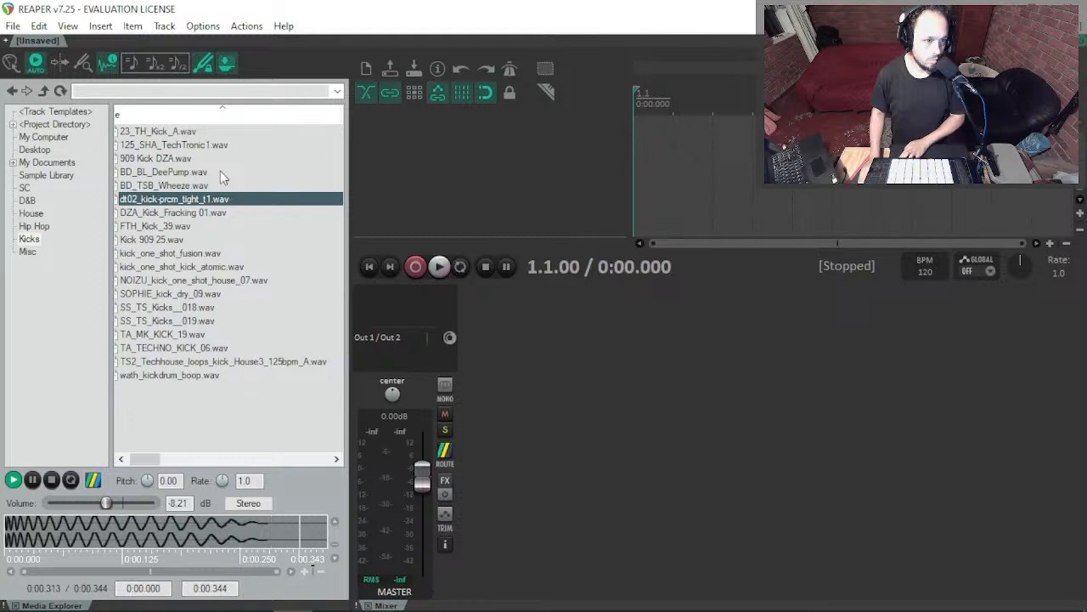
Step: Continue auditioning the Kicks folder from DZA_Kick_Fracking 01.wav to kick_one_shot_kick_atomic.wav
{"action": "key", "text": "Down"}
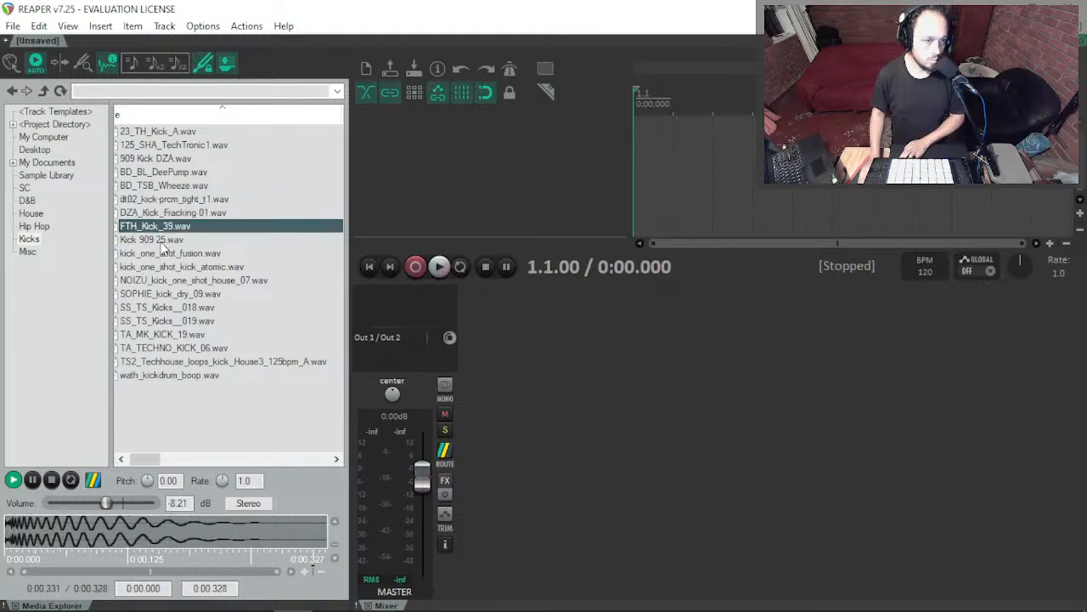
{"action": "key", "text": "Down"}
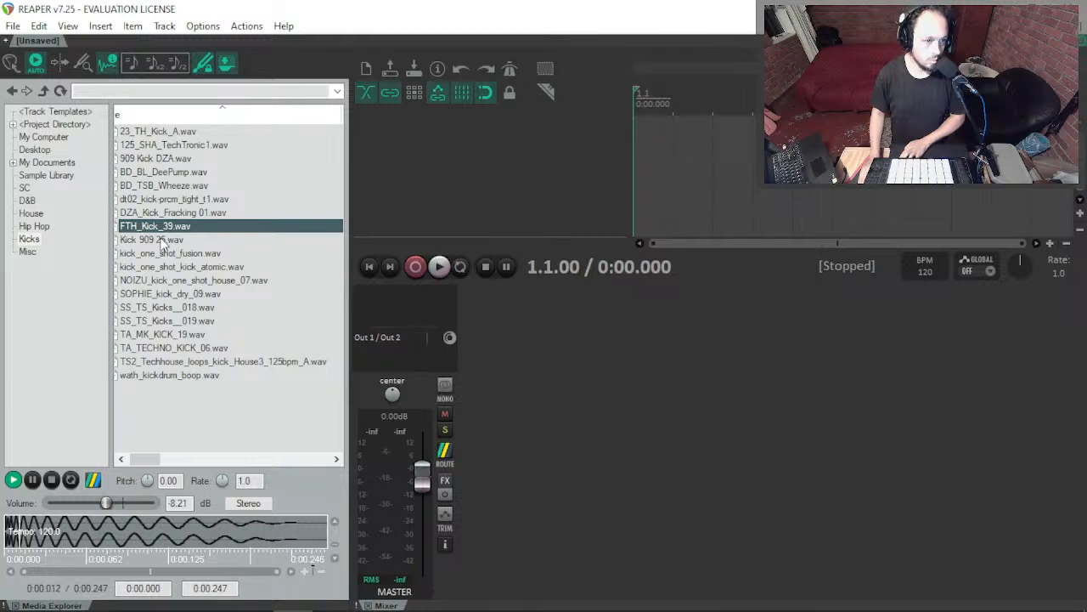
{"action": "key", "text": "Down"}
{"action": "key", "text": "Down"}
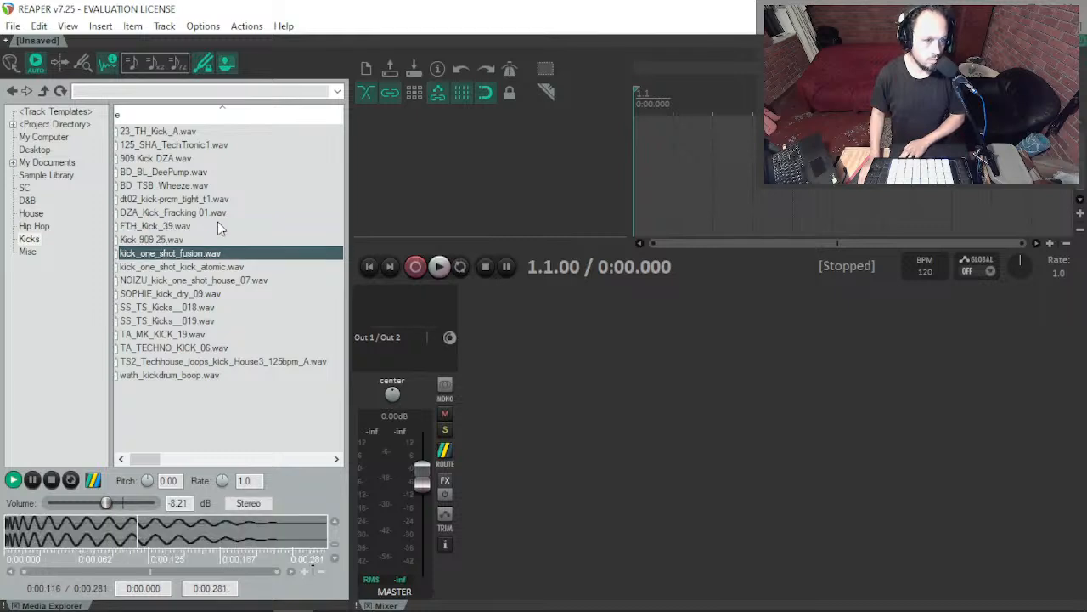
{"action": "key", "text": "Right"}
{"action": "key", "text": "Down"}
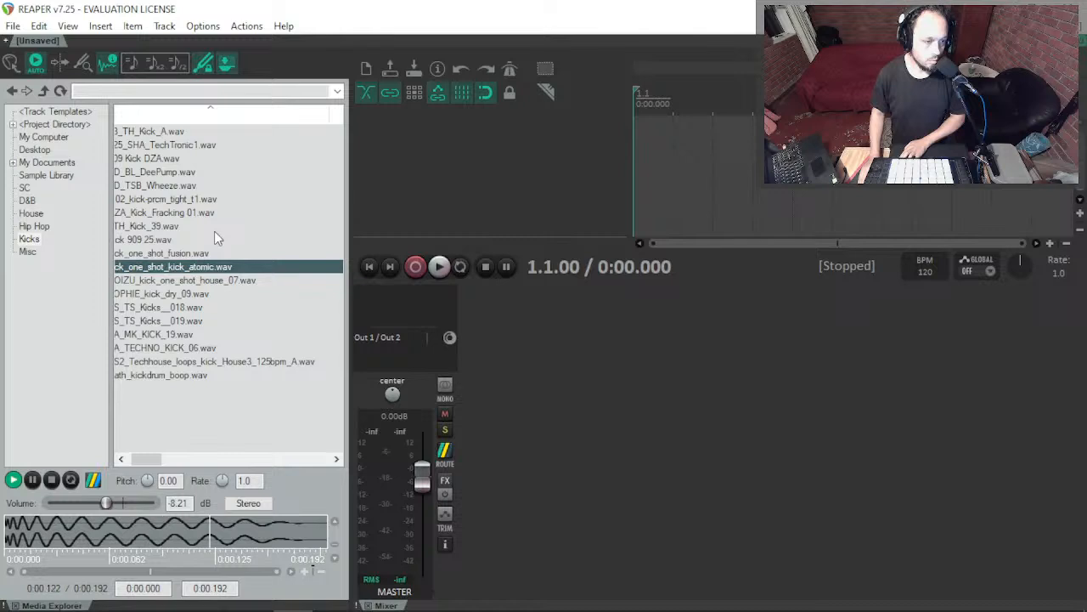
{"action": "left_click_drag", "start_coordinate": [150, 461], "coordinate": [131, 463]}
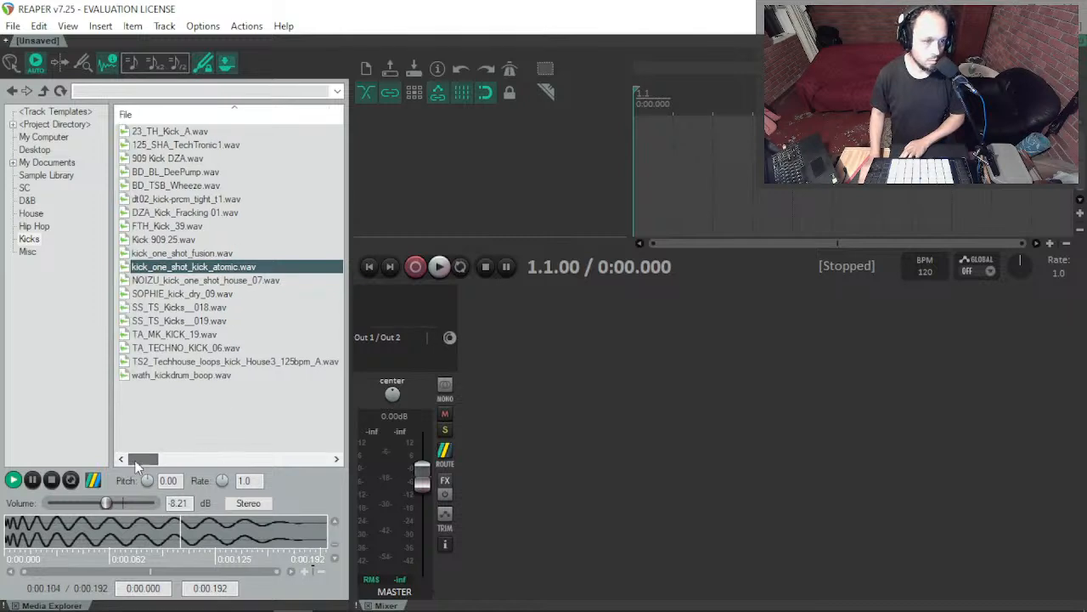
Step: Audition the remaining kicks from NOIZU_kick_one_shot_house_07.wav down to wath_kickdrum_boop.wav
{"action": "key", "text": "Down"}
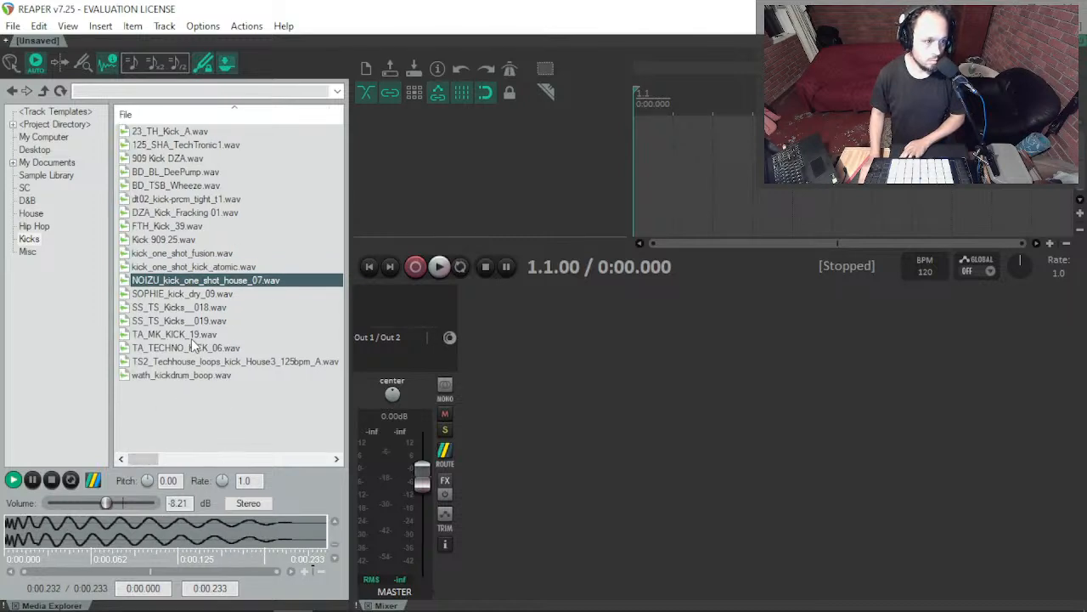
{"action": "key", "text": "Down"}
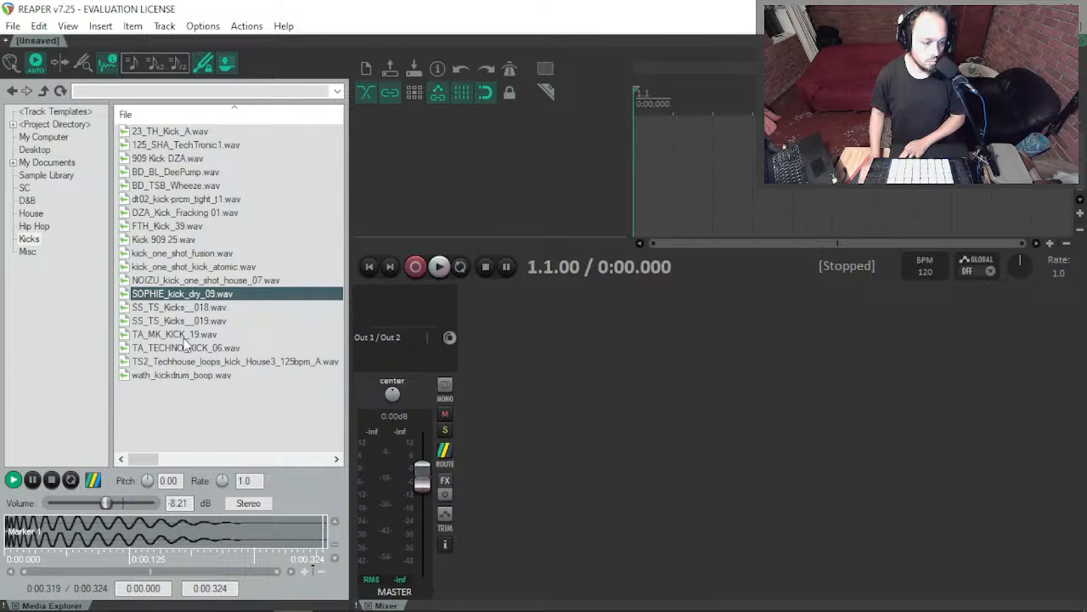
{"action": "key", "text": "Down"}
{"action": "key", "text": "Down"}
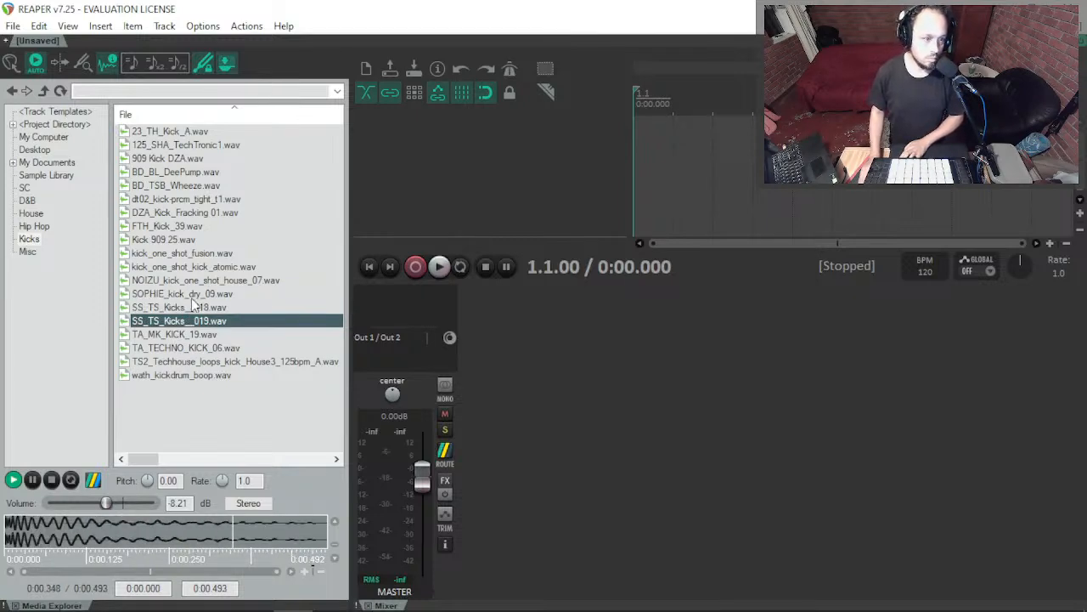
{"action": "key", "text": "Down"}
{"action": "key", "text": "Down"}
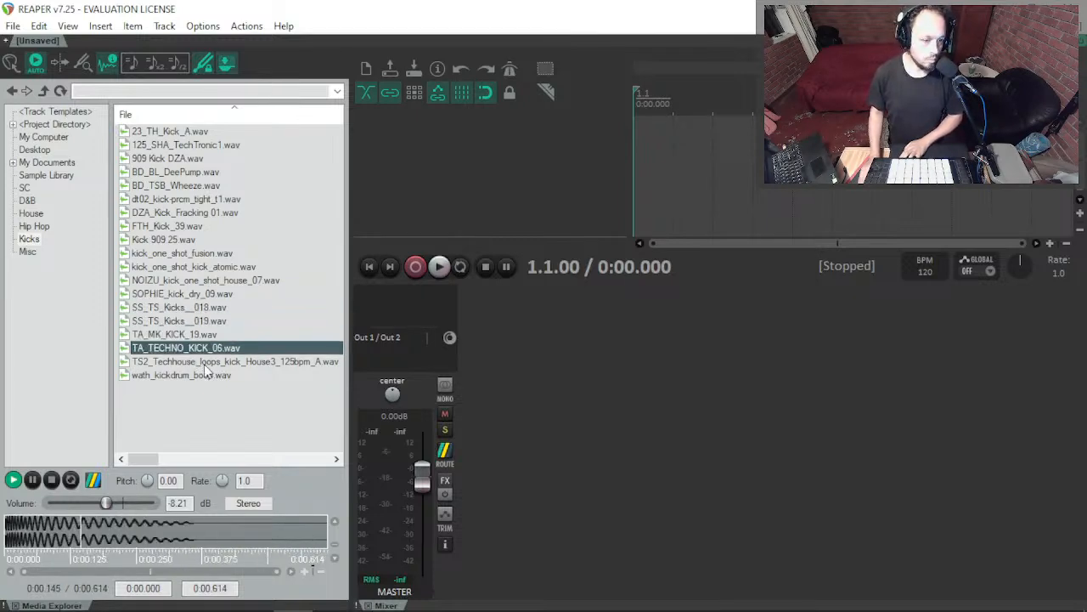
{"action": "key", "text": "Down"}
{"action": "key", "text": "Down"}
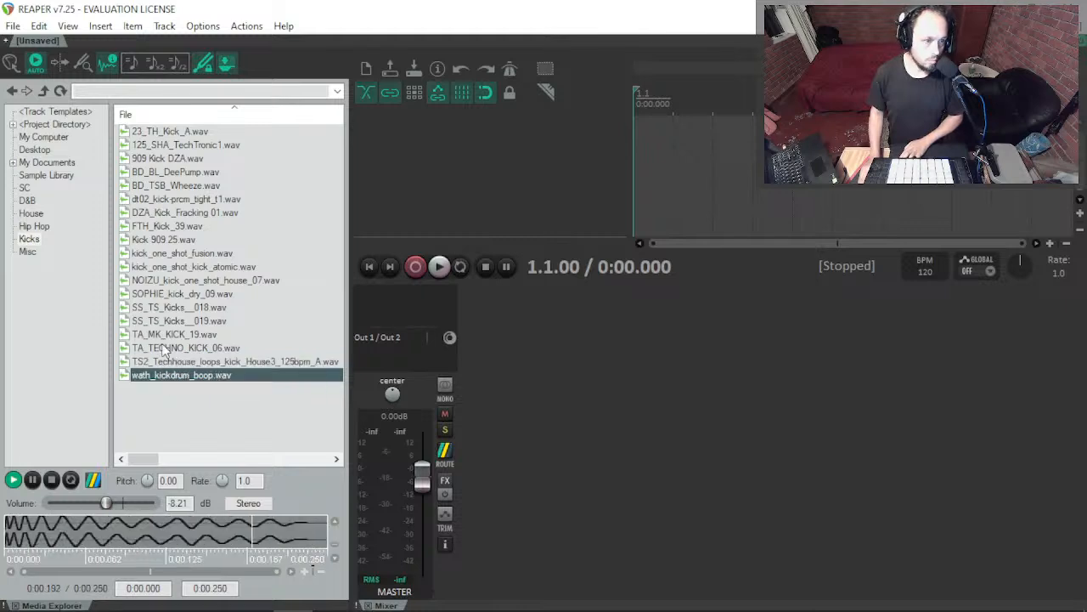
Step: Replay and compare shortlisted kicks, including FTH_Kick_39.wav, BD_TSB_Wheeze.wav, SS_TS_Kicks__019.wav and kick_one_shot_fusion.wav
{"action": "left_click", "coordinate": [176, 227]}
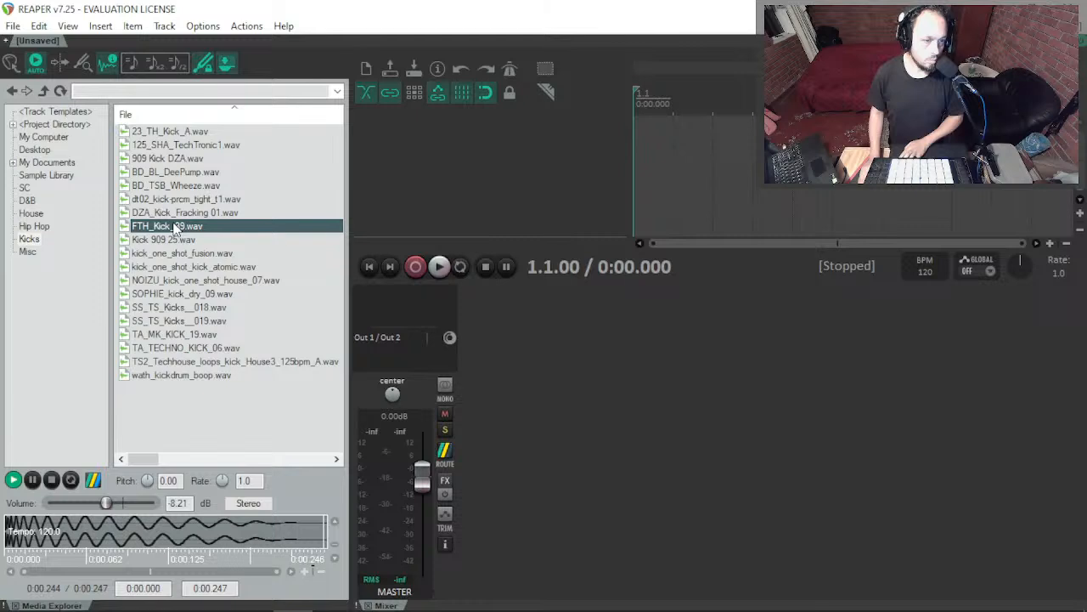
{"action": "left_click", "coordinate": [179, 199]}
{"action": "left_click", "coordinate": [178, 185]}
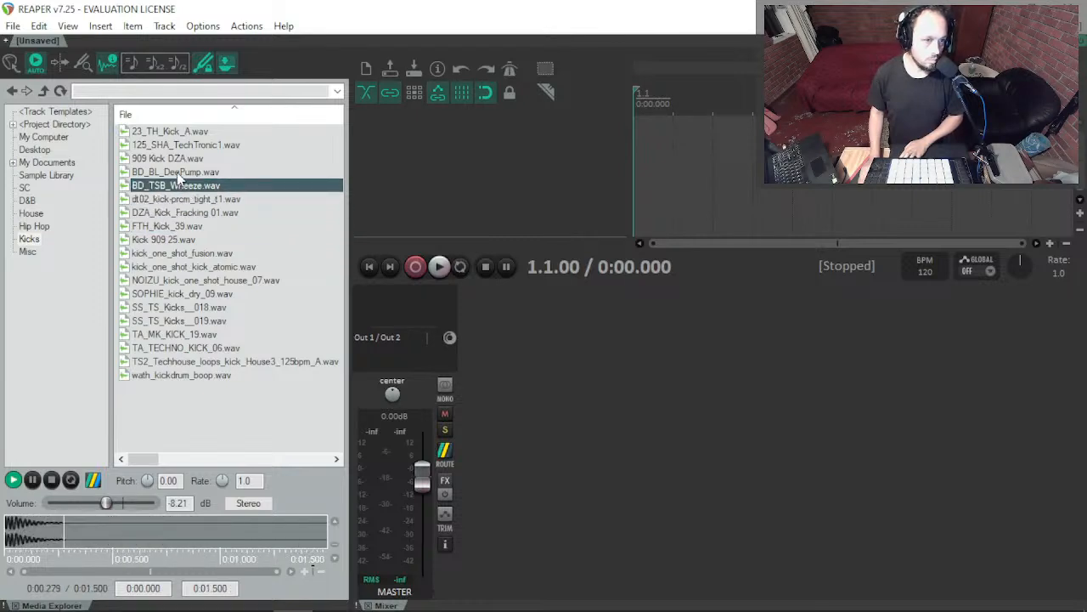
{"action": "left_click", "coordinate": [187, 321]}
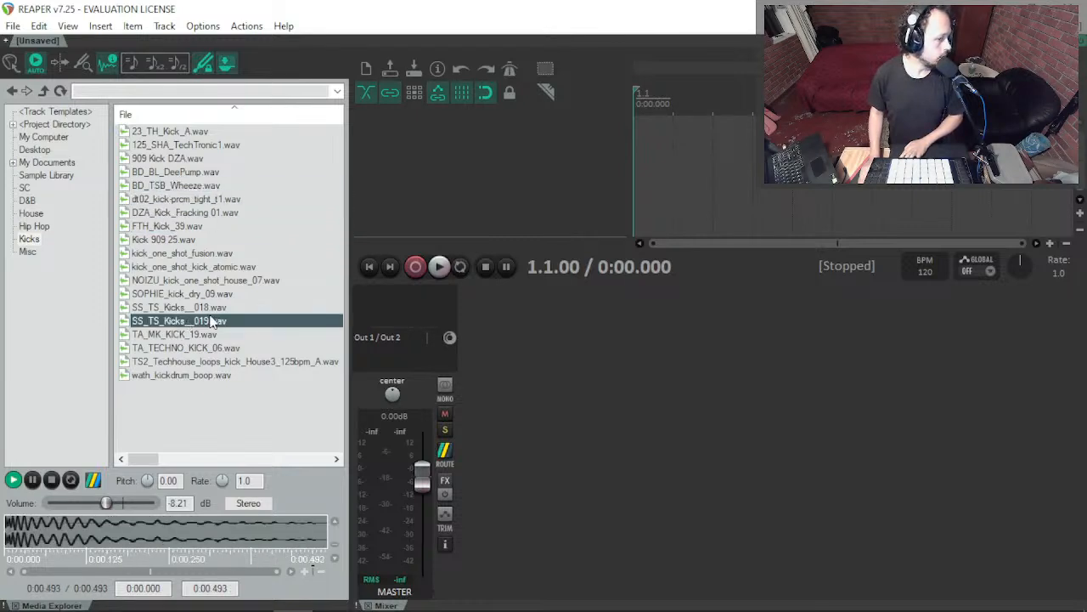
{"action": "key", "text": "Up"}
{"action": "left_click", "coordinate": [202, 280]}
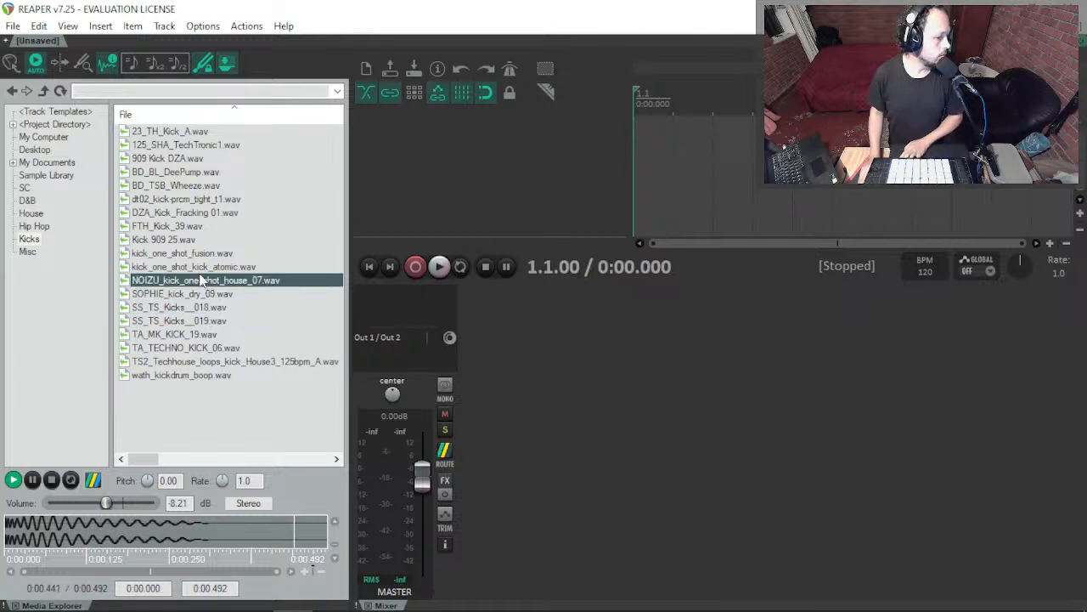
{"action": "left_click", "coordinate": [197, 267]}
{"action": "left_click", "coordinate": [191, 253]}
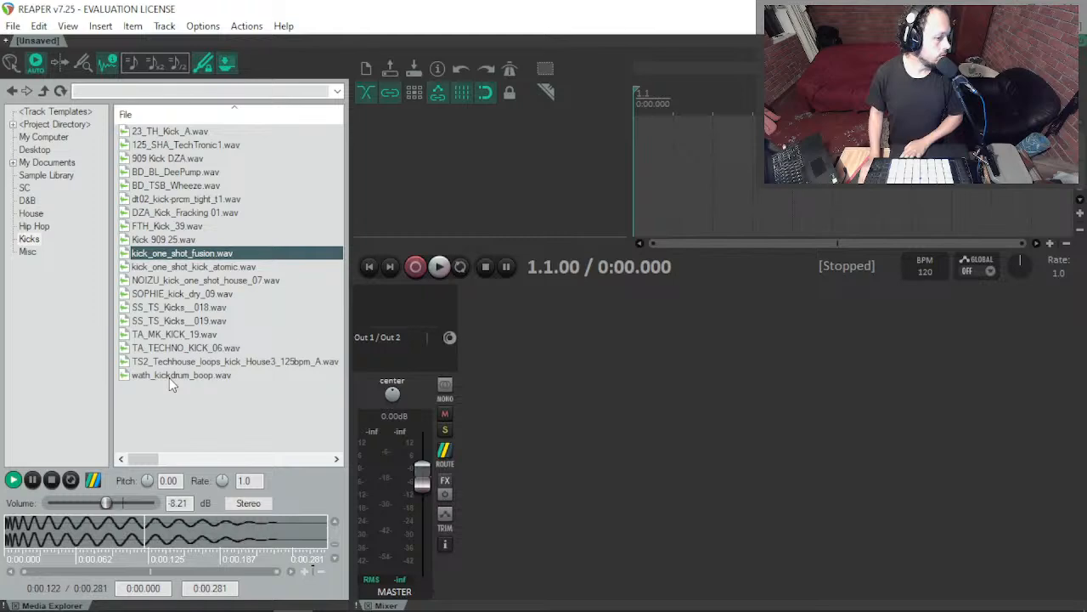
Step: Choose wath_kickdrum_boop.wav as the kick sample and switch to Reason
{"action": "left_click", "coordinate": [169, 377]}
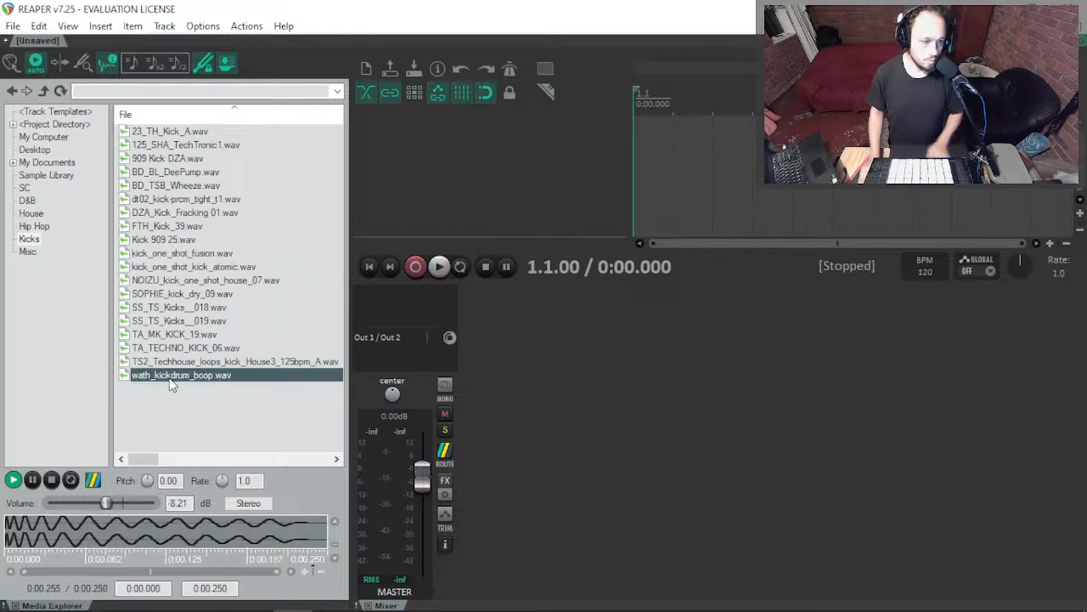
{"action": "key", "text": "alt+Tab"}
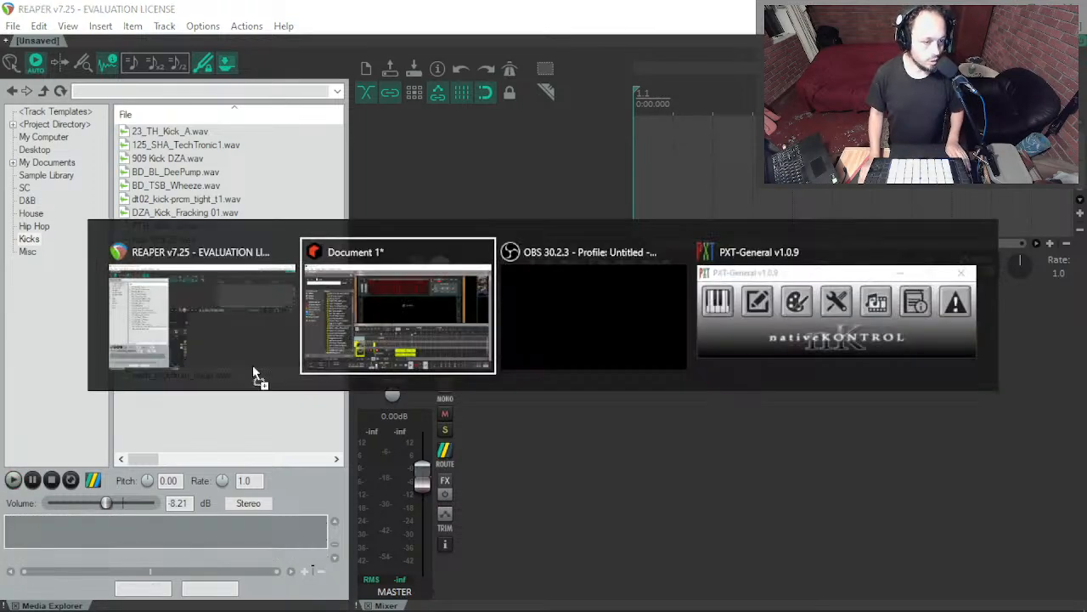
{"action": "left_click", "coordinate": [194, 341]}
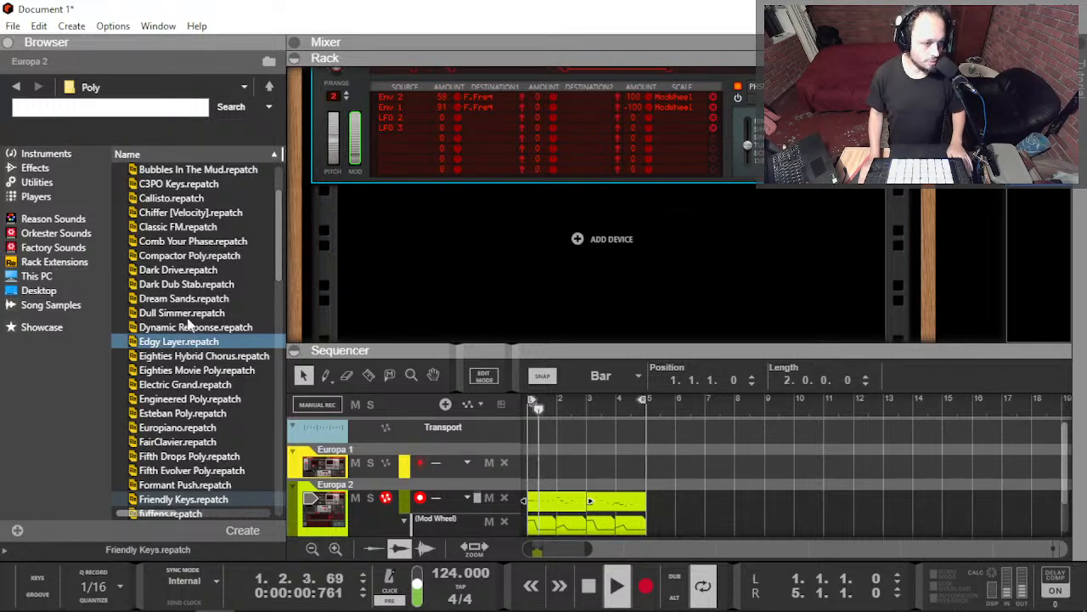
Step: Add a Redrum drum machine from the instrument devices to the empty rack space below Europa 2
{"action": "left_click", "coordinate": [42, 153]}
{"action": "scroll", "coordinate": [195, 356], "scroll_direction": "down", "scroll_amount": 5}
{"action": "scroll", "coordinate": [196, 422], "scroll_direction": "down", "scroll_amount": 3}
{"action": "left_click_drag", "start_coordinate": [201, 403], "coordinate": [494, 223]}
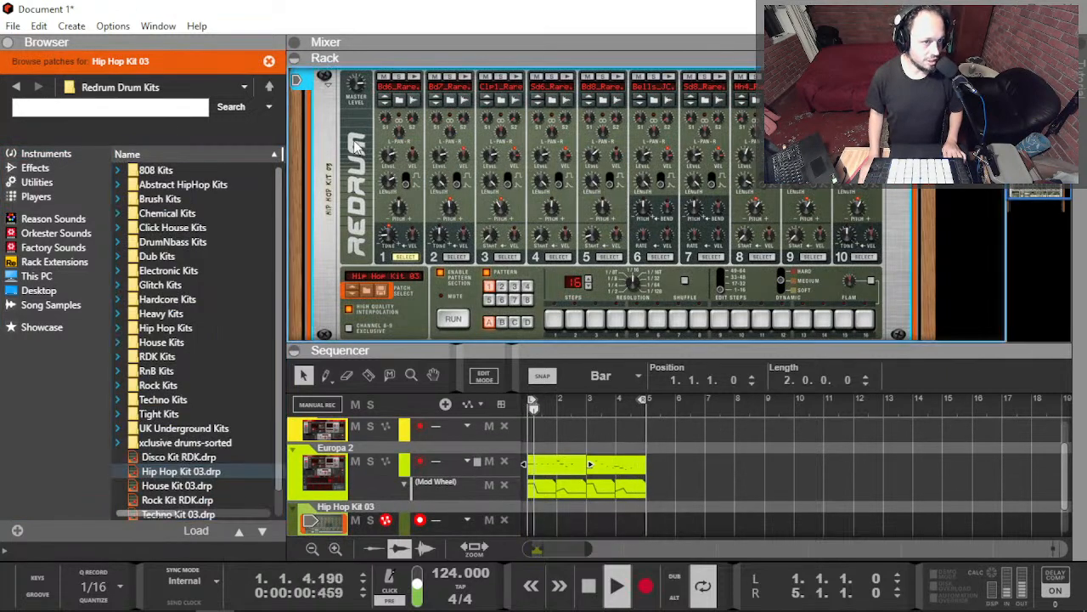
Step: Reset Redrum to its initial patch, load wath_kickdrum_boop.wav into drum channel 1, and stop playback
{"action": "right_click", "coordinate": [357, 146]}
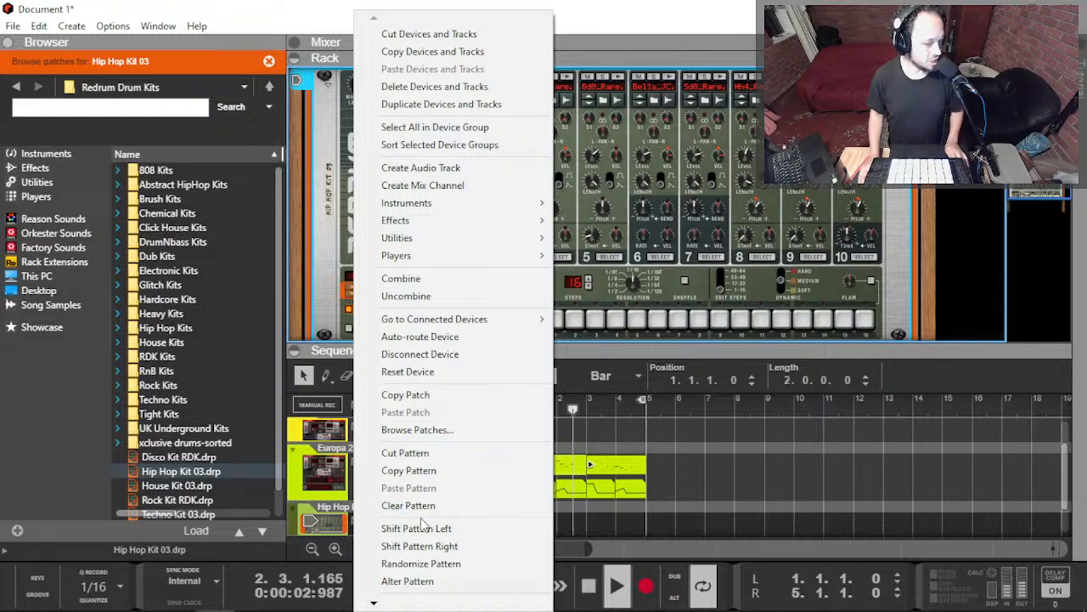
{"action": "left_click", "coordinate": [412, 372]}
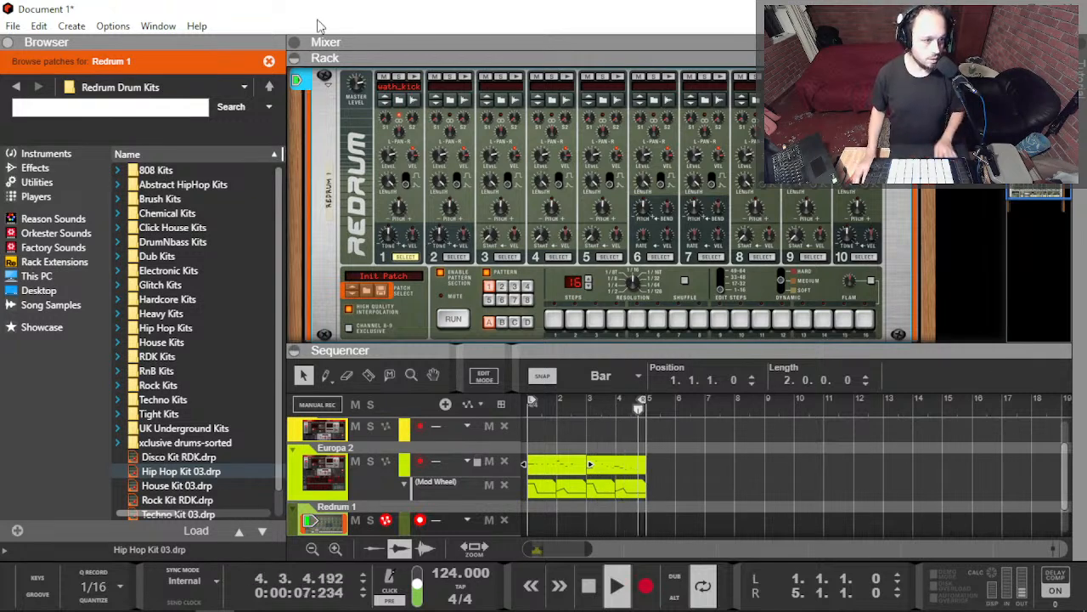
{"action": "key", "text": "space"}
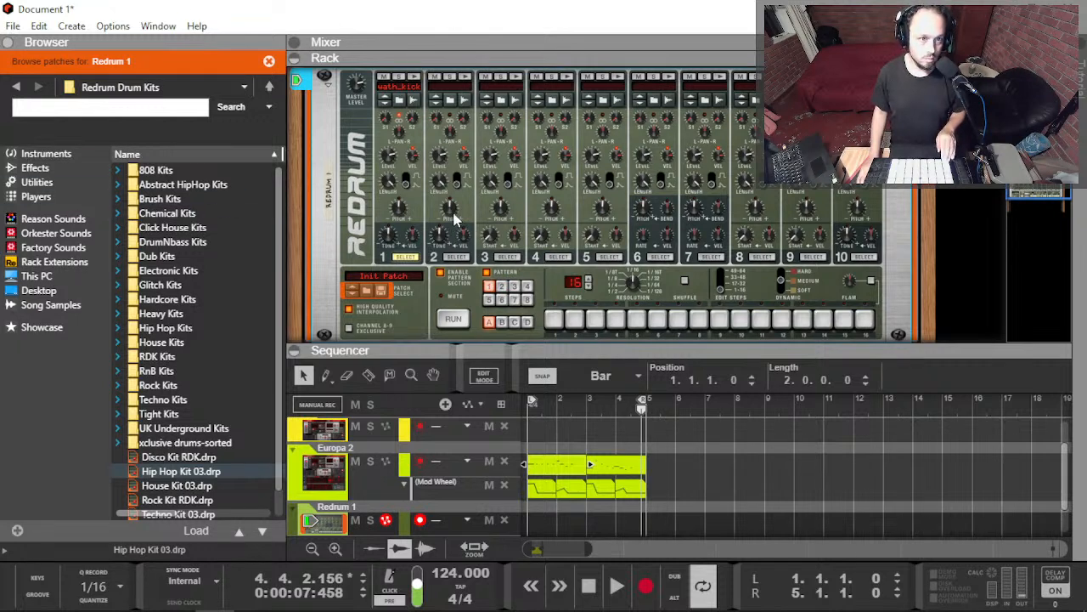
Step: Try a Length of 46 for the kick on Redrum's drum channel 1
{"action": "left_click", "coordinate": [408, 180]}
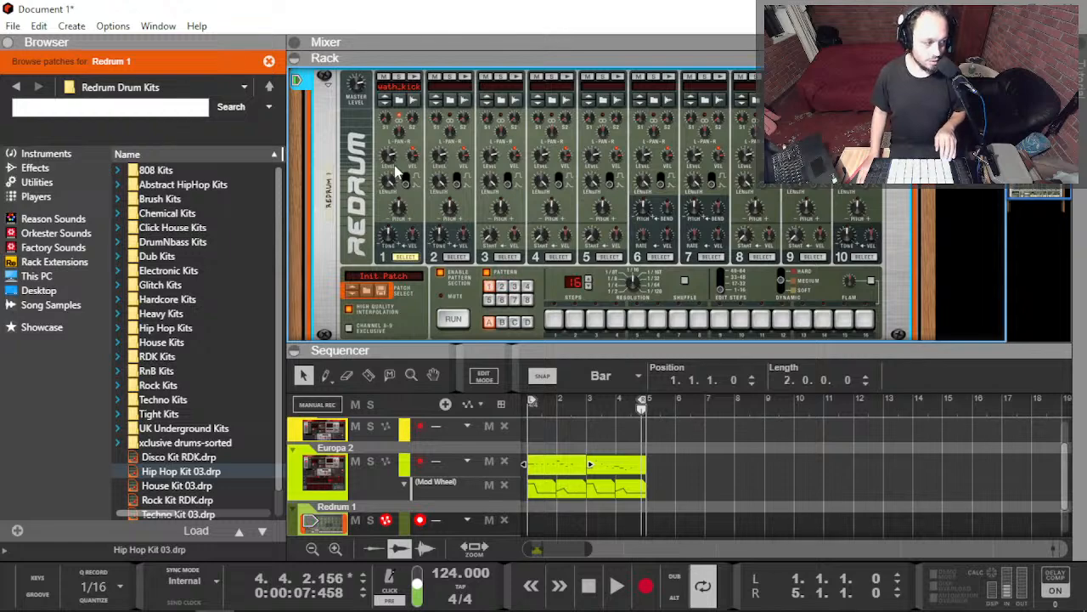
{"action": "scroll", "coordinate": [397, 170], "scroll_direction": "down", "scroll_amount": 2}
{"action": "scroll", "coordinate": [397, 174], "scroll_direction": "up", "scroll_amount": 3}
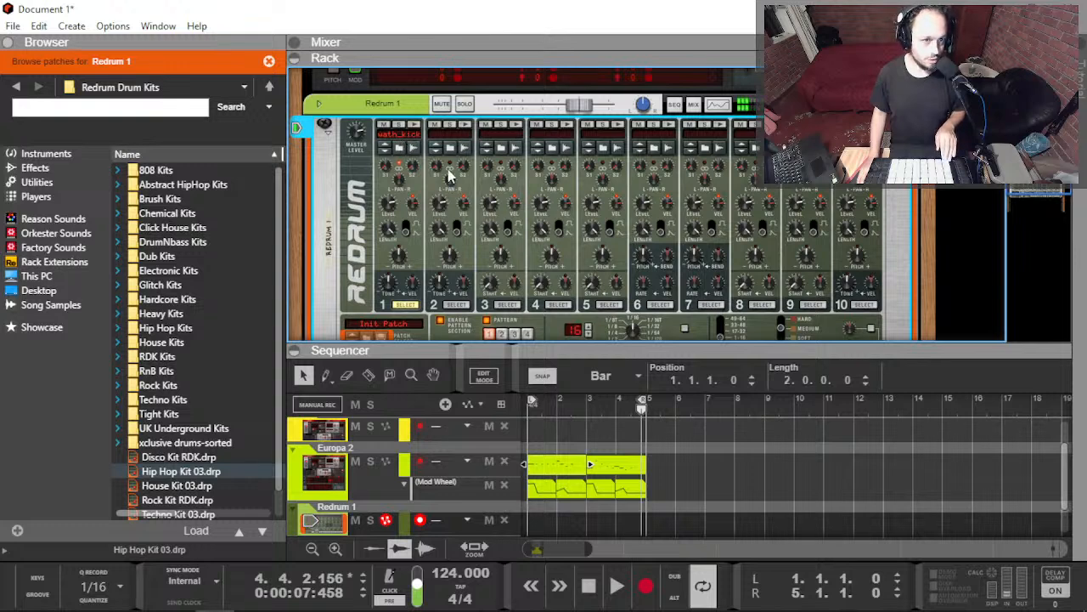
{"action": "left_click_drag", "start_coordinate": [389, 278], "coordinate": [393, 267]}
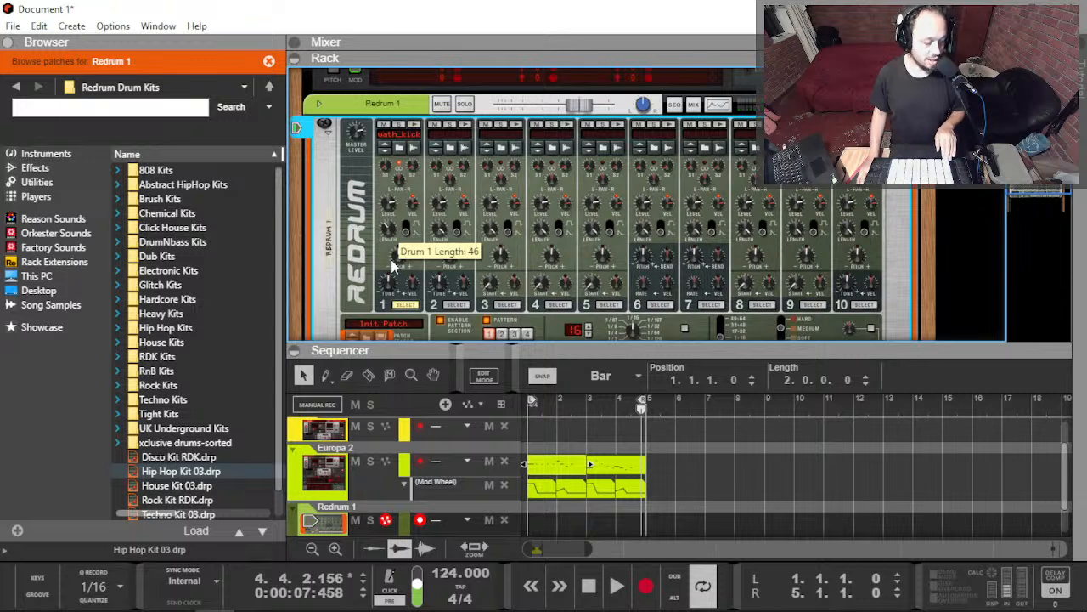
{"action": "left_click_drag", "start_coordinate": [393, 266], "coordinate": [431, 194]}
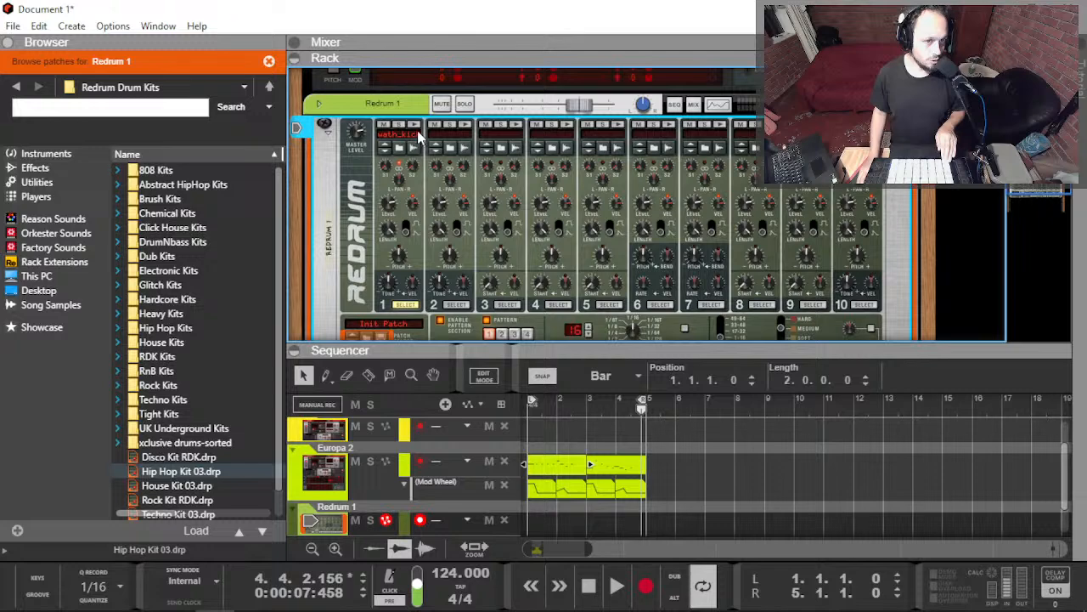
Step: Browse the list of available instrument devices around Kong, Malström and Mimic
{"action": "scroll", "coordinate": [414, 147], "scroll_direction": "down", "scroll_amount": 3}
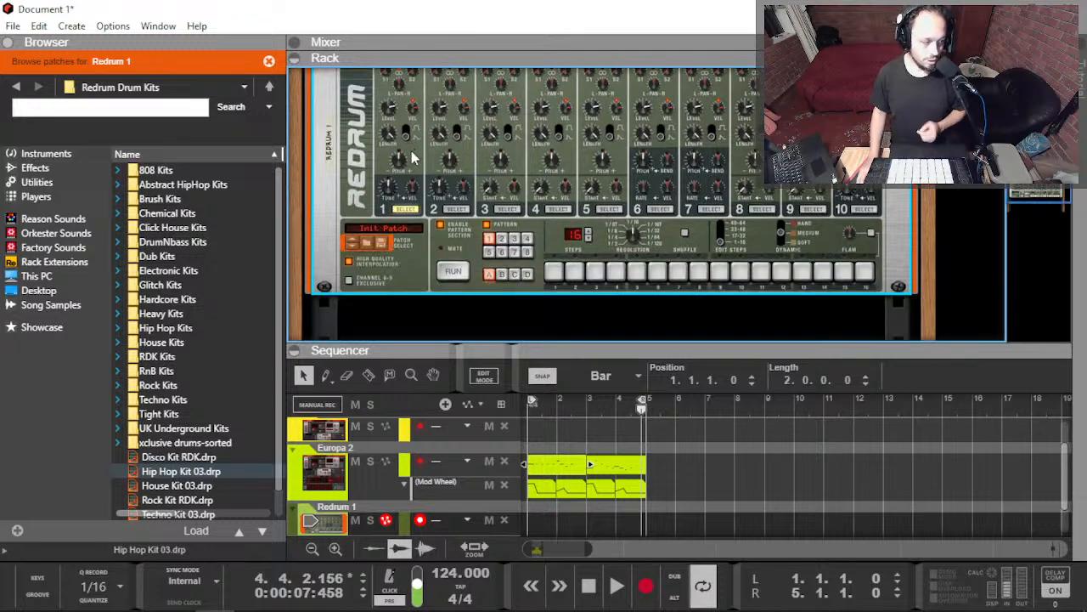
{"action": "scroll", "coordinate": [413, 158], "scroll_direction": "down", "scroll_amount": 3}
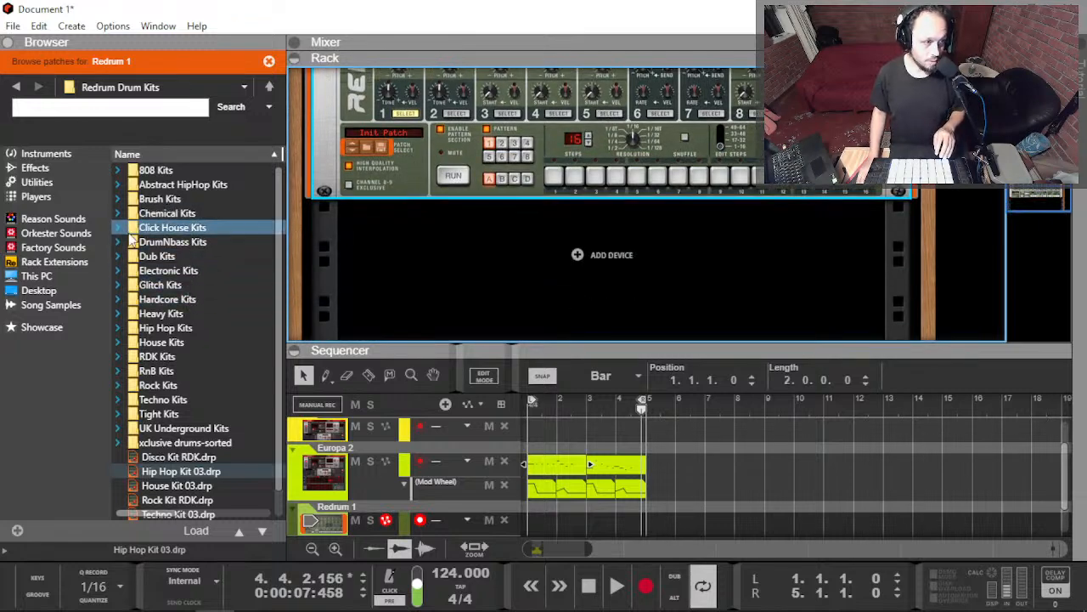
{"action": "left_click", "coordinate": [38, 156]}
{"action": "scroll", "coordinate": [196, 323], "scroll_direction": "down", "scroll_amount": 3}
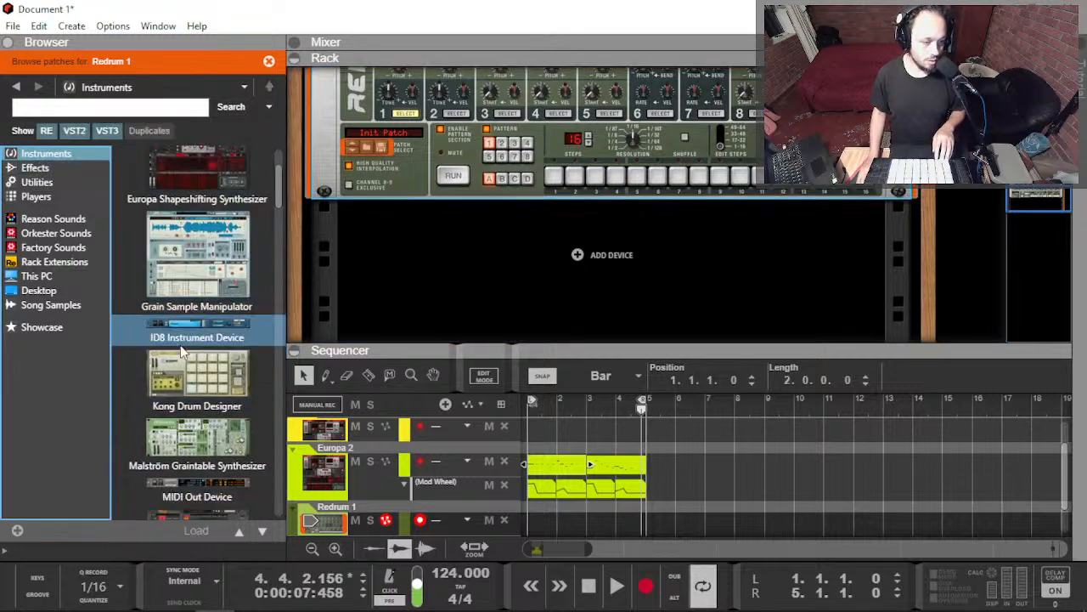
{"action": "scroll", "coordinate": [180, 350], "scroll_direction": "down", "scroll_amount": 1}
{"action": "scroll", "coordinate": [454, 237], "scroll_direction": "up", "scroll_amount": 5}
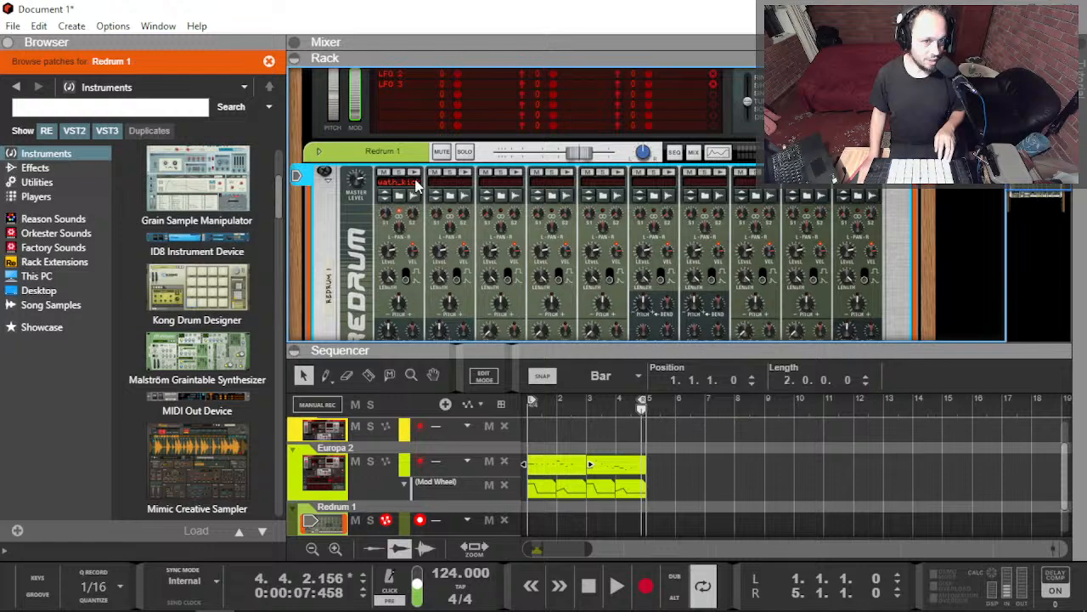
Step: Open the wath_kickdrum_boop sample from Redrum channel 1 for editing and lower its audition volume to just under half
{"action": "right_click", "coordinate": [416, 180]}
{"action": "left_click", "coordinate": [454, 213]}
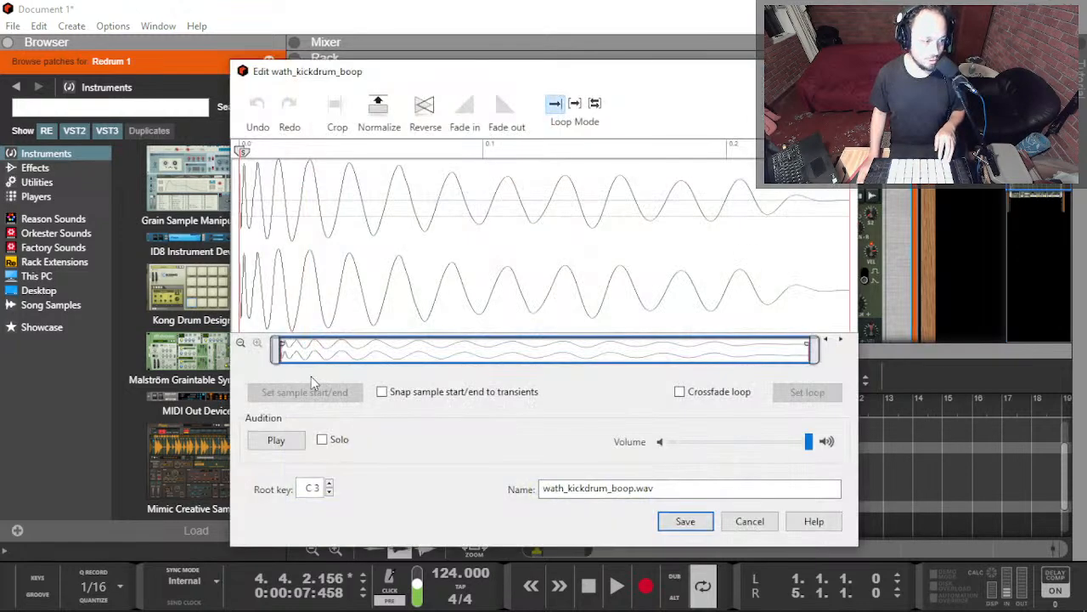
{"action": "left_click_drag", "start_coordinate": [808, 442], "coordinate": [743, 446]}
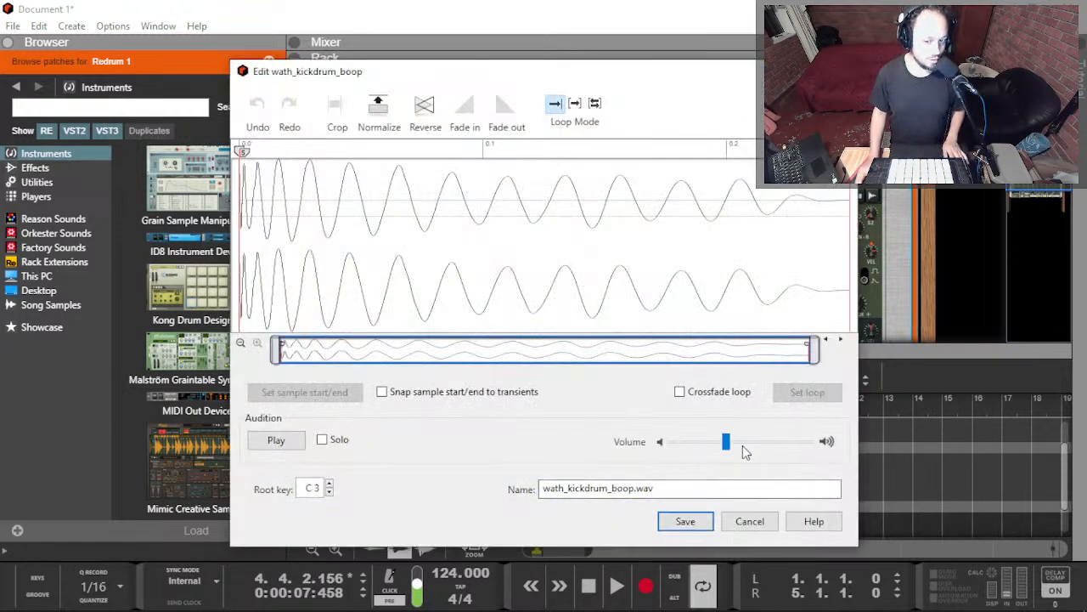
Step: Audition the kick sample, select from its start to about 0.16 s, and crop it to that range
{"action": "left_click", "coordinate": [273, 439]}
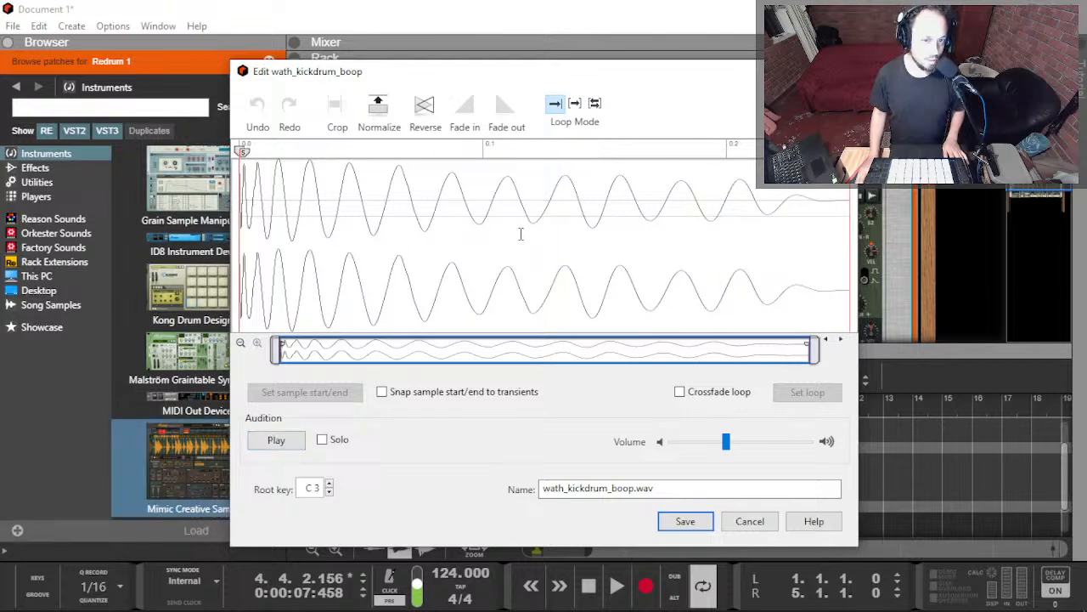
{"action": "left_click_drag", "start_coordinate": [545, 236], "coordinate": [4, 283]}
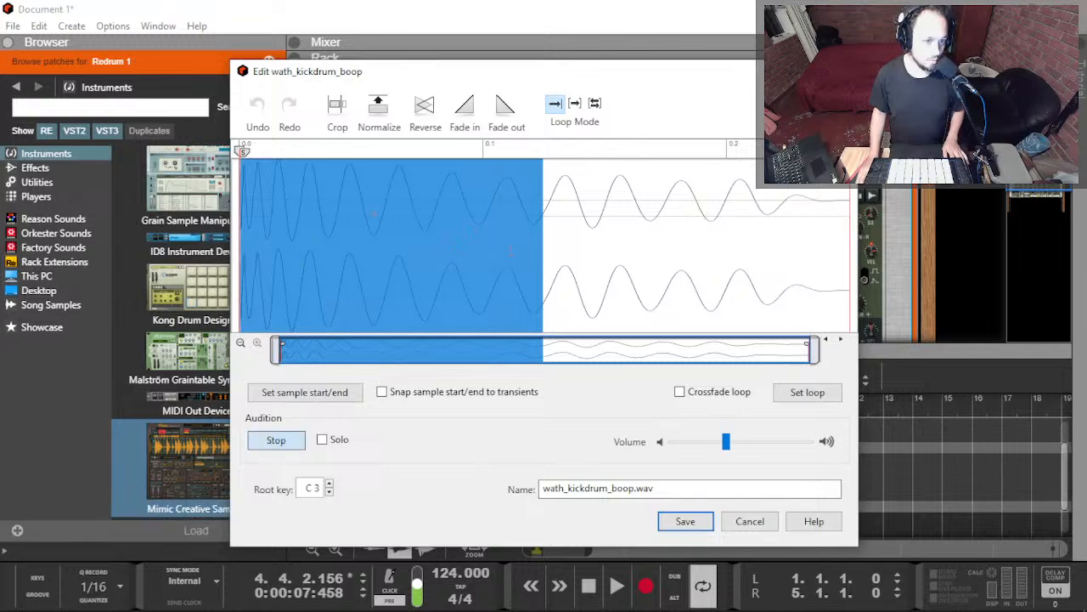
{"action": "left_click", "coordinate": [629, 240], "text": "shift"}
{"action": "mouse_move", "coordinate": [628, 241]}
{"action": "left_mouse_down"}
{"action": "mouse_move", "coordinate": [650, 242]}
{"action": "mouse_move", "coordinate": [636, 242]}
{"action": "left_mouse_up"}
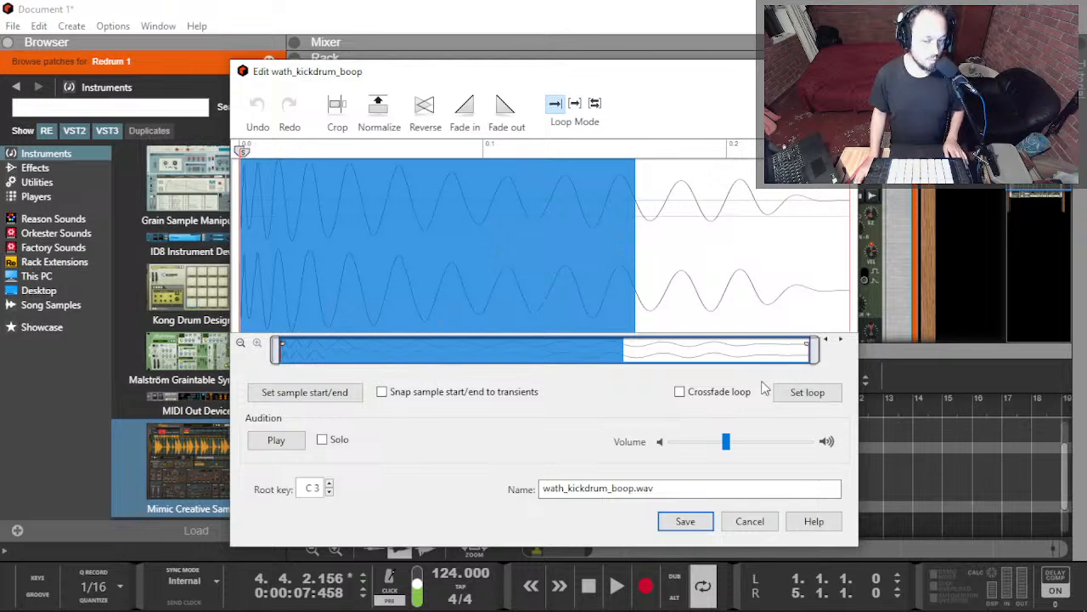
{"action": "left_click", "coordinate": [290, 397]}
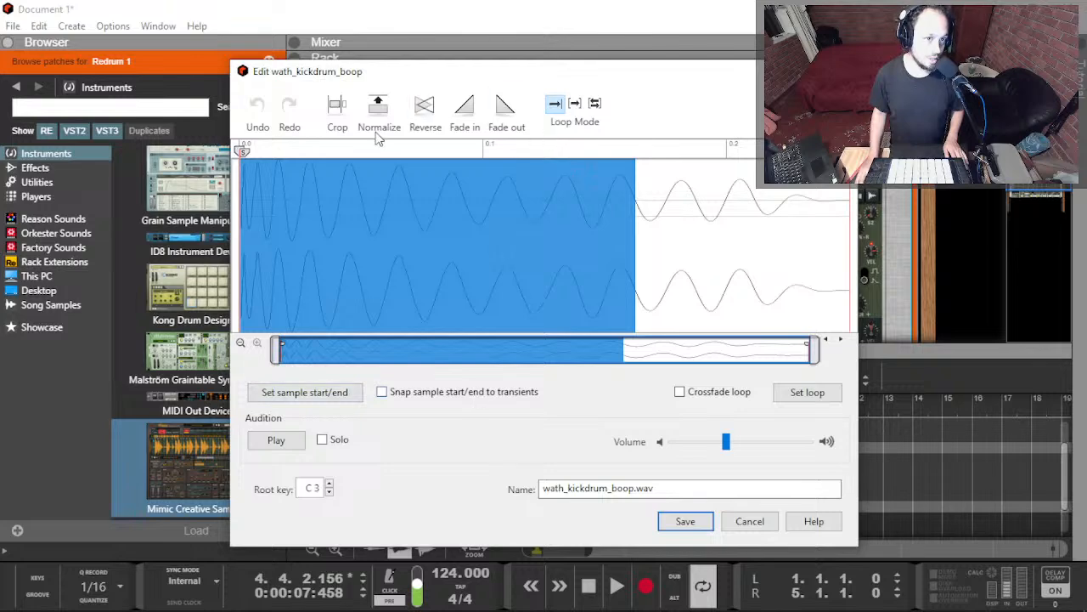
{"action": "left_click", "coordinate": [334, 113]}
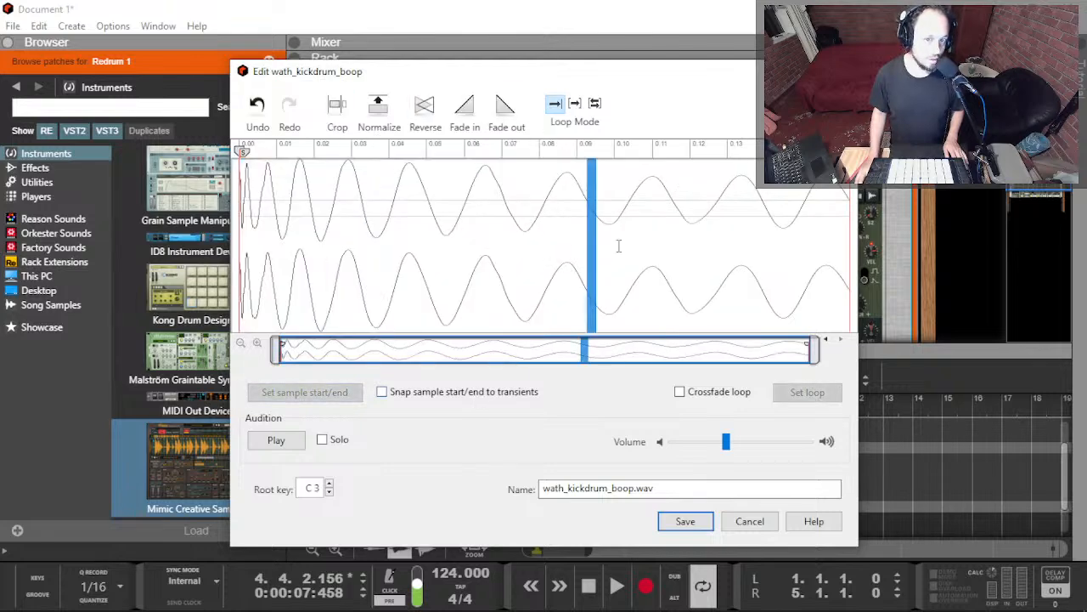
Step: Apply a fade out to the cropped kick from about 0.09 s to the end and audition it
{"action": "left_click_drag", "start_coordinate": [587, 250], "coordinate": [854, 246]}
{"action": "key", "text": "space"}
{"action": "key", "text": "space"}
{"action": "key", "text": "space"}
{"action": "key", "text": "space"}
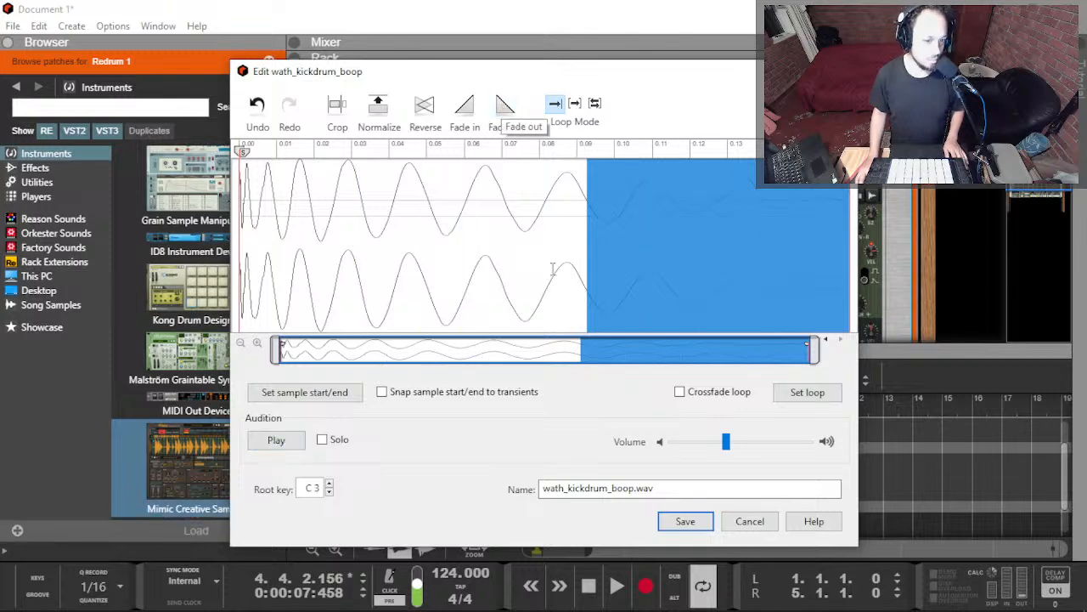
{"action": "key", "text": "space"}
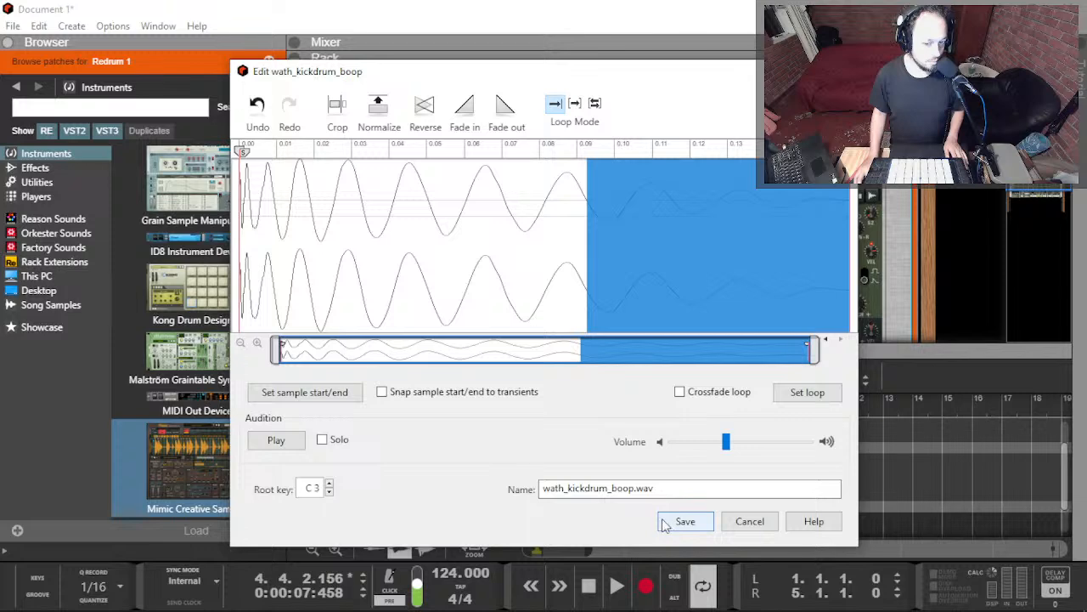
Step: Rename the sample to wath_kickdrum_boop (Cropped).wav and save it
{"action": "left_click", "coordinate": [637, 489]}
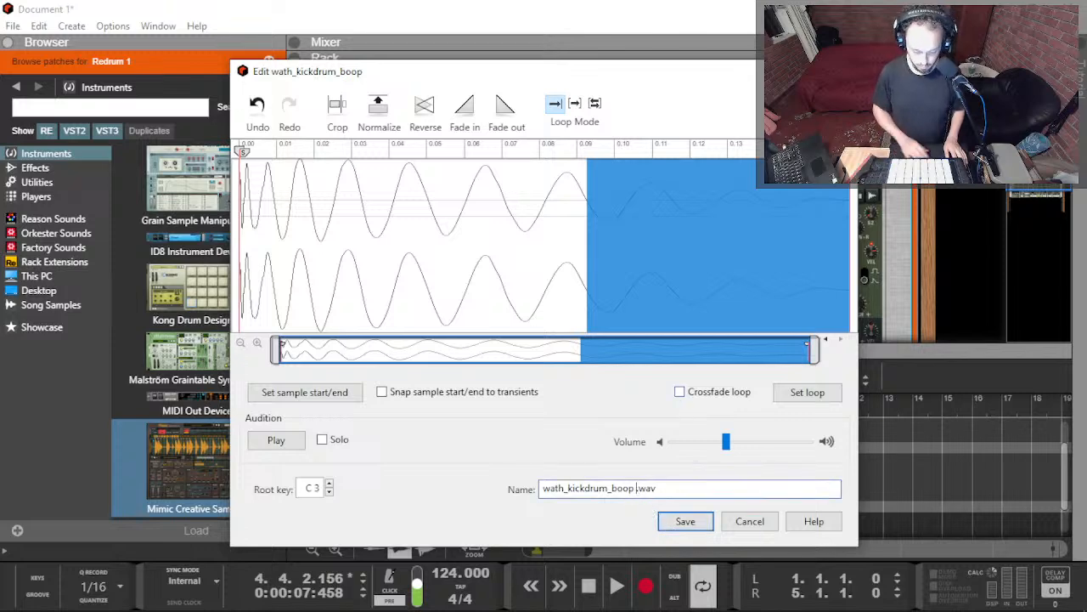
{"action": "type", "text": "*="}
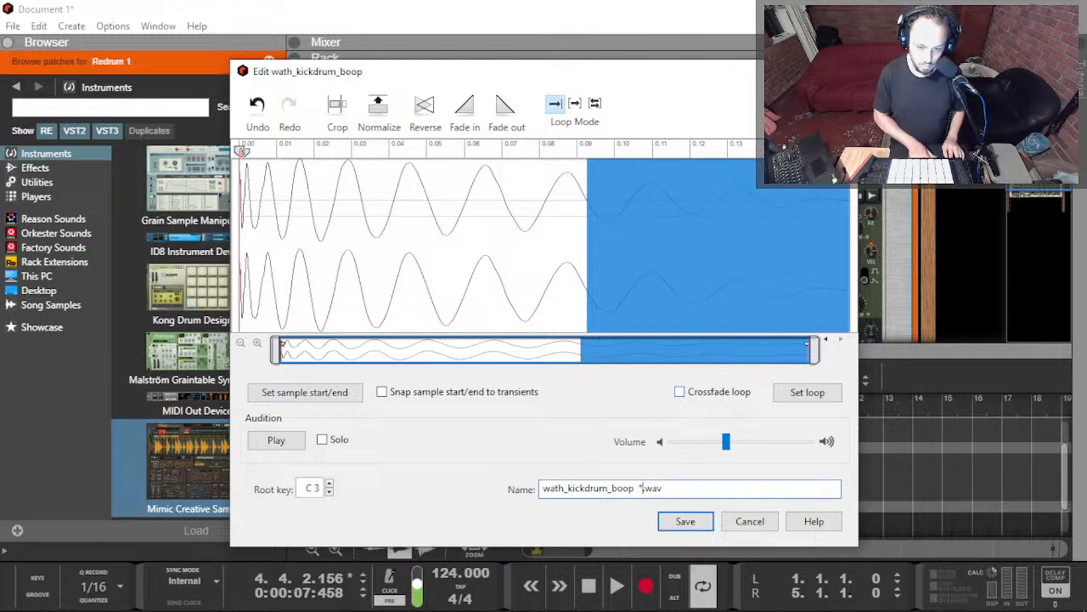
{"action": "type", "text": "8"}
{"action": "key", "text": "BackSpace"}
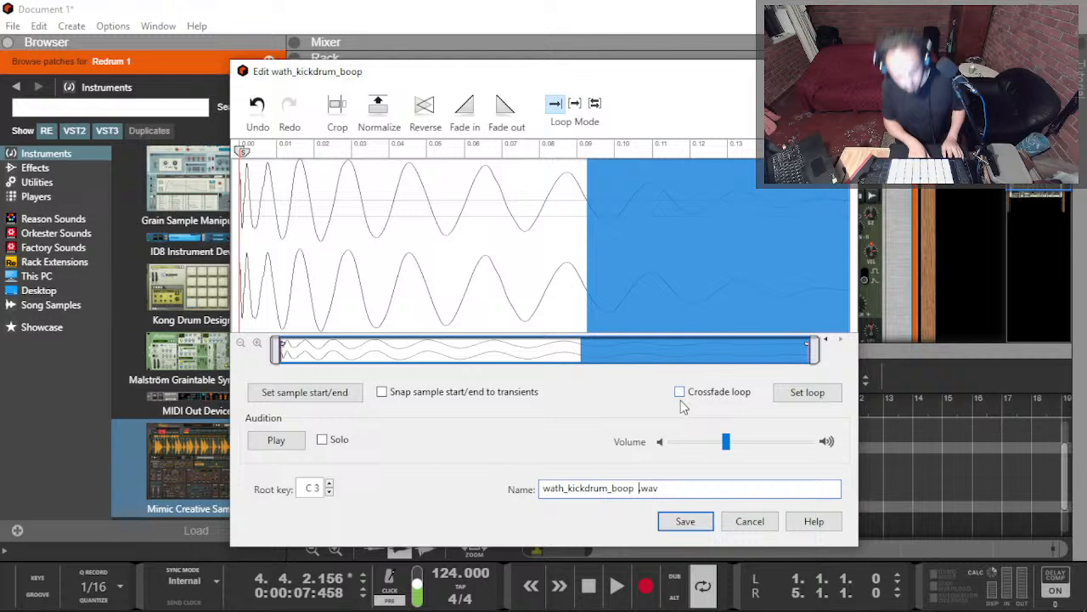
{"action": "type", "text": ")"}
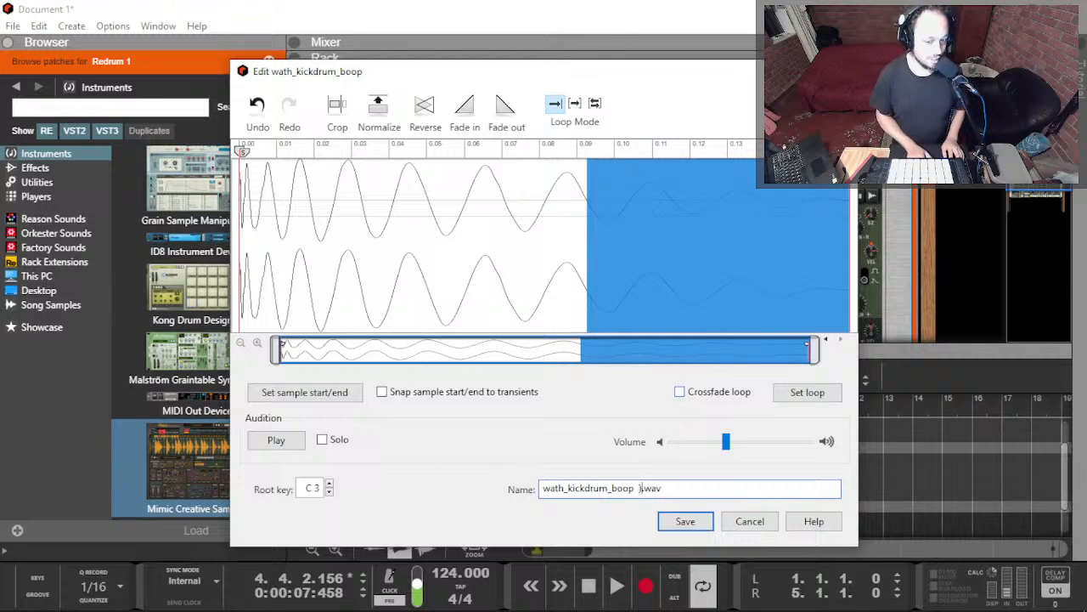
{"action": "type", "text": "(Cropped"}
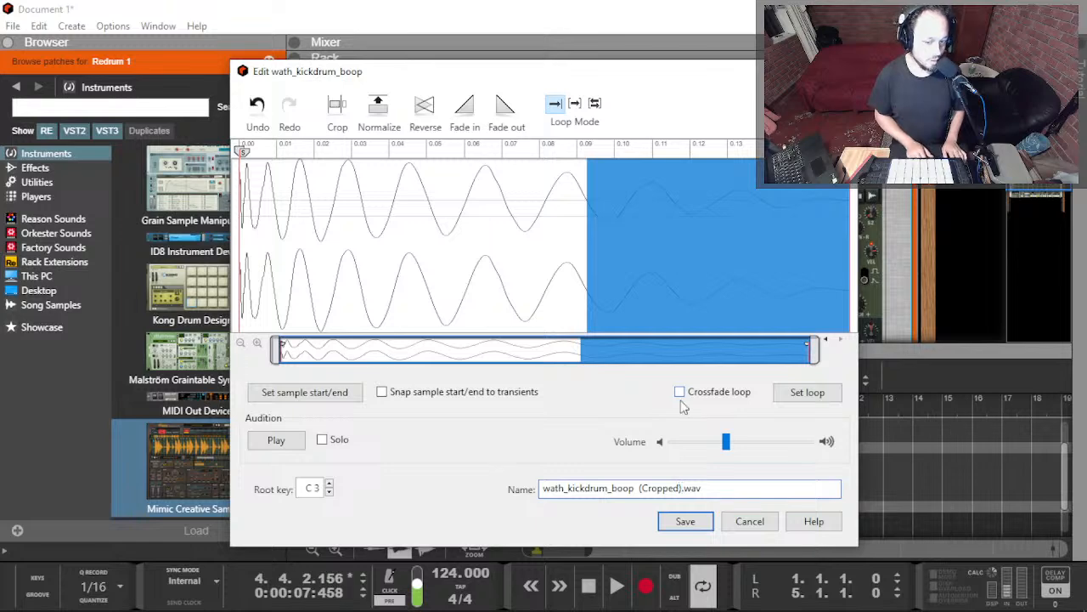
{"action": "key", "text": "Return"}
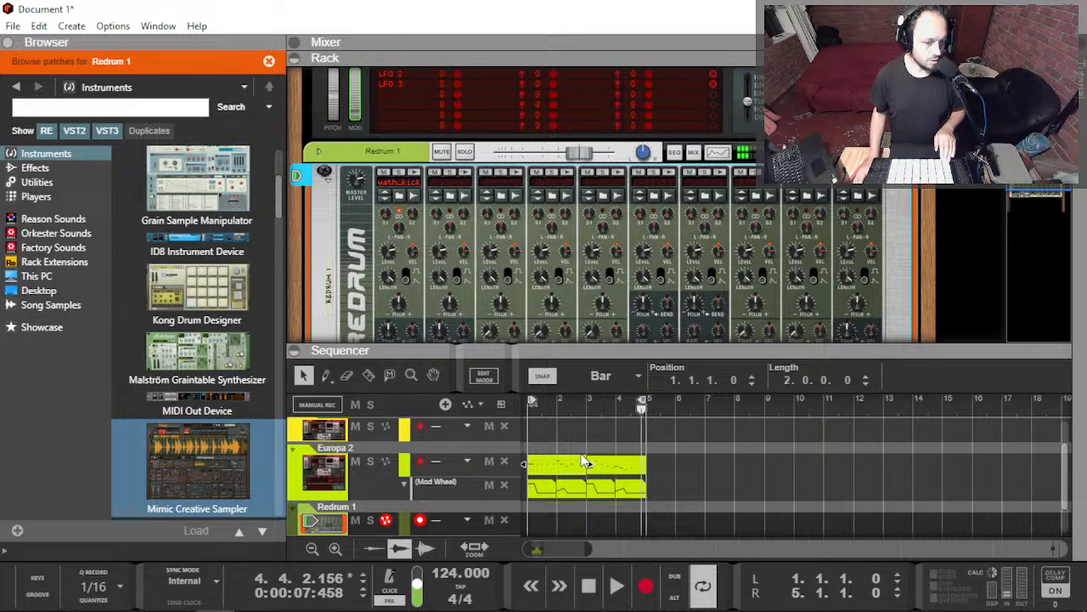
Step: Create a one-bar clip at bar 1 on the Redrum 1 track and add a 1/16 kick note on beat 1
{"action": "scroll", "coordinate": [601, 514], "scroll_direction": "down", "scroll_amount": 2}
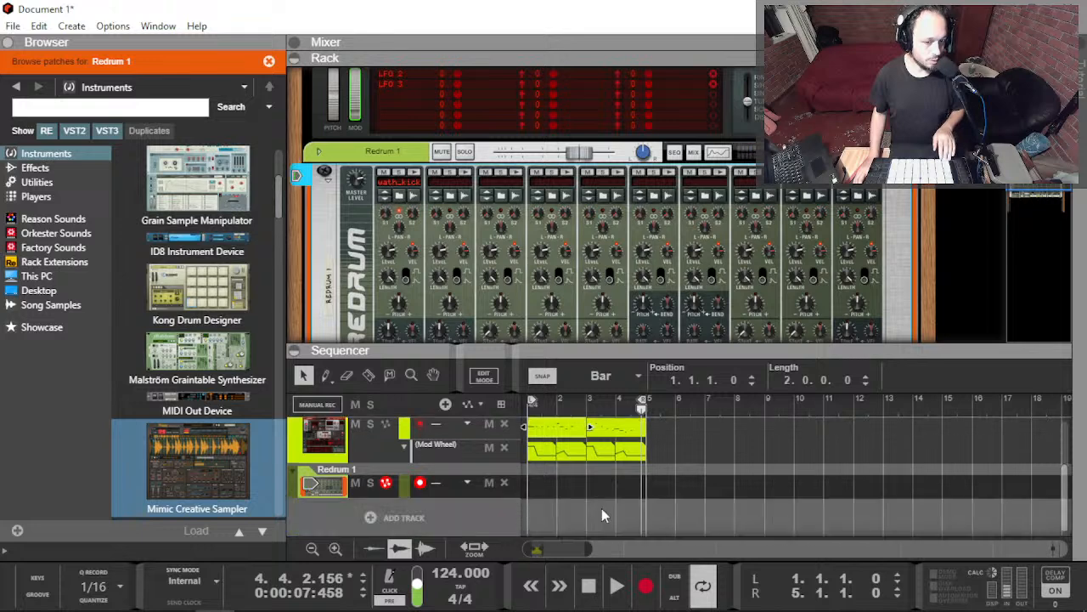
{"action": "left_click", "coordinate": [535, 477]}
{"action": "double_click", "coordinate": [540, 491]}
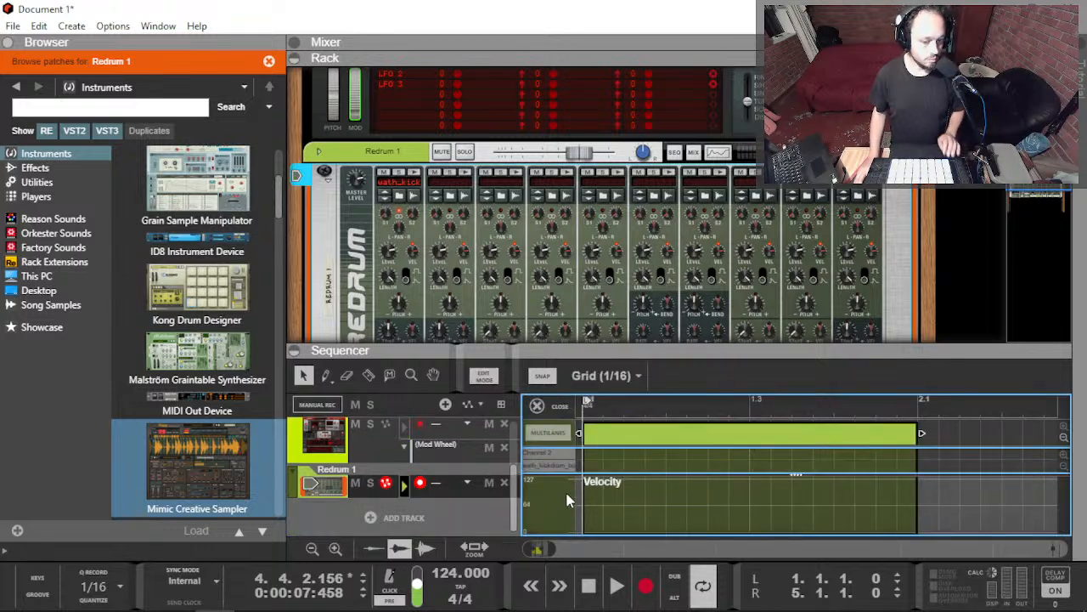
{"action": "key", "text": "F7"}
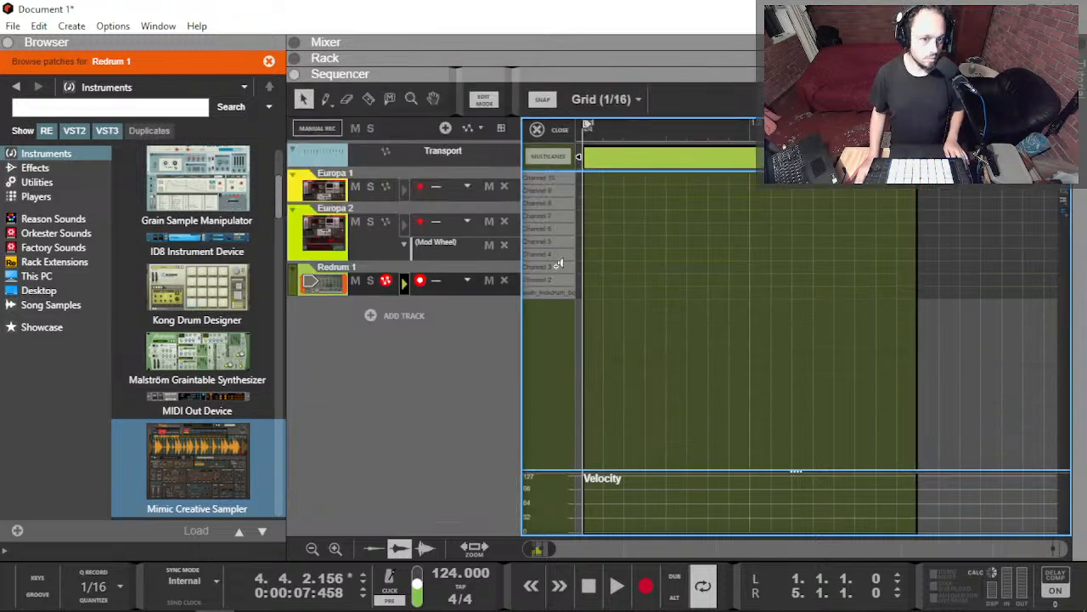
{"action": "left_click", "coordinate": [592, 293], "text": "alt"}
{"action": "key", "text": "space"}
{"action": "key", "text": "space"}
{"action": "key", "text": "space"}
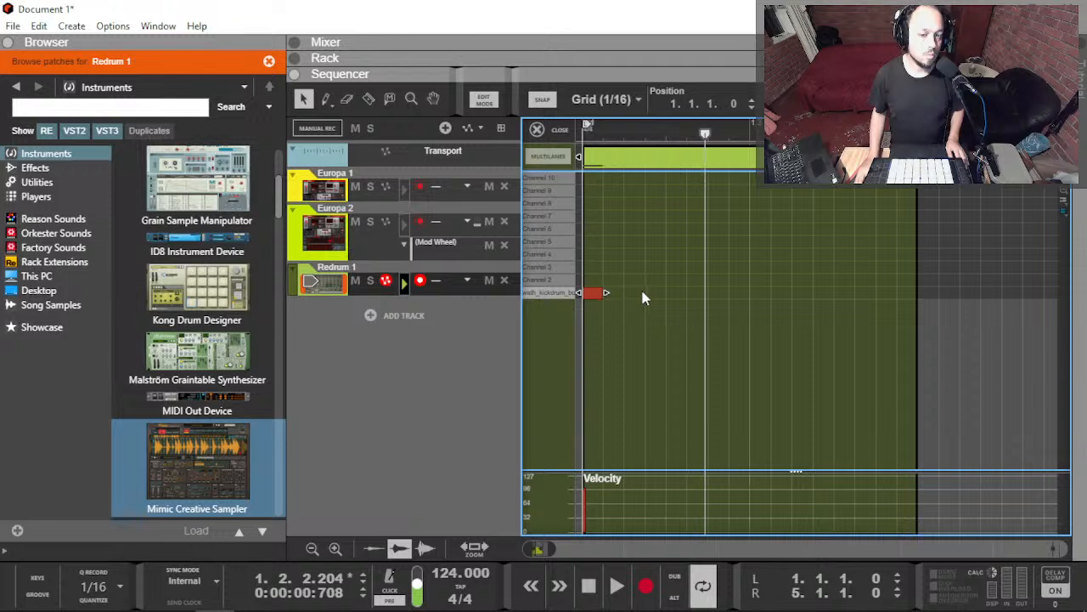
Step: Add kick notes on beats 2, 3 and 4, and repeat the one-bar Redrum clip through bar 4
{"action": "left_click", "coordinate": [653, 291]}
{"action": "left_click", "coordinate": [673, 292], "text": "alt"}
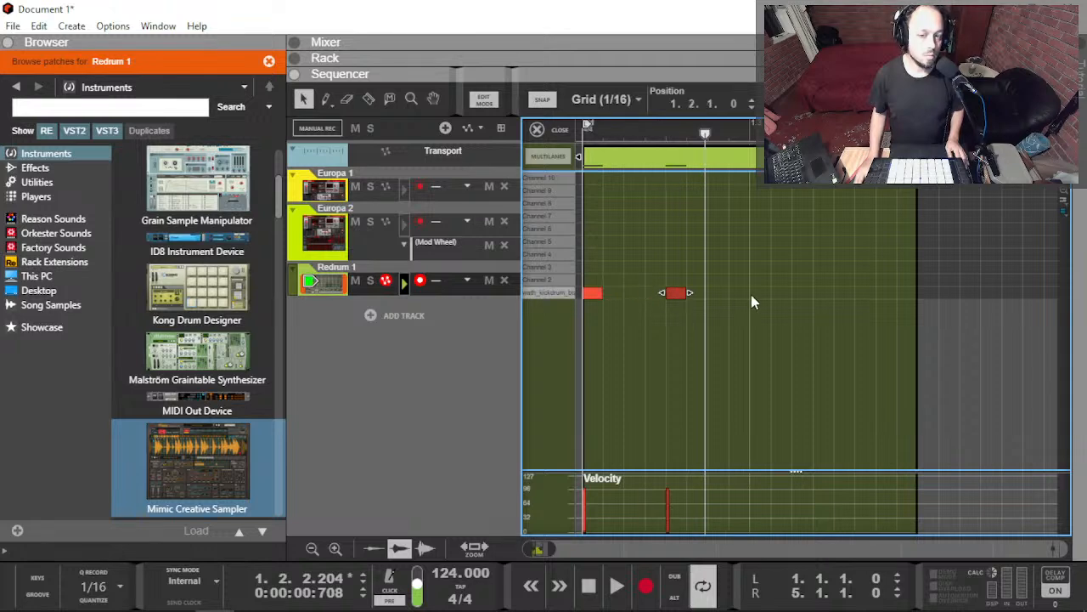
{"action": "left_click", "coordinate": [592, 294], "text": "shift"}
{"action": "left_click_drag", "start_coordinate": [592, 294], "coordinate": [758, 292]}
{"action": "key", "text": "space"}
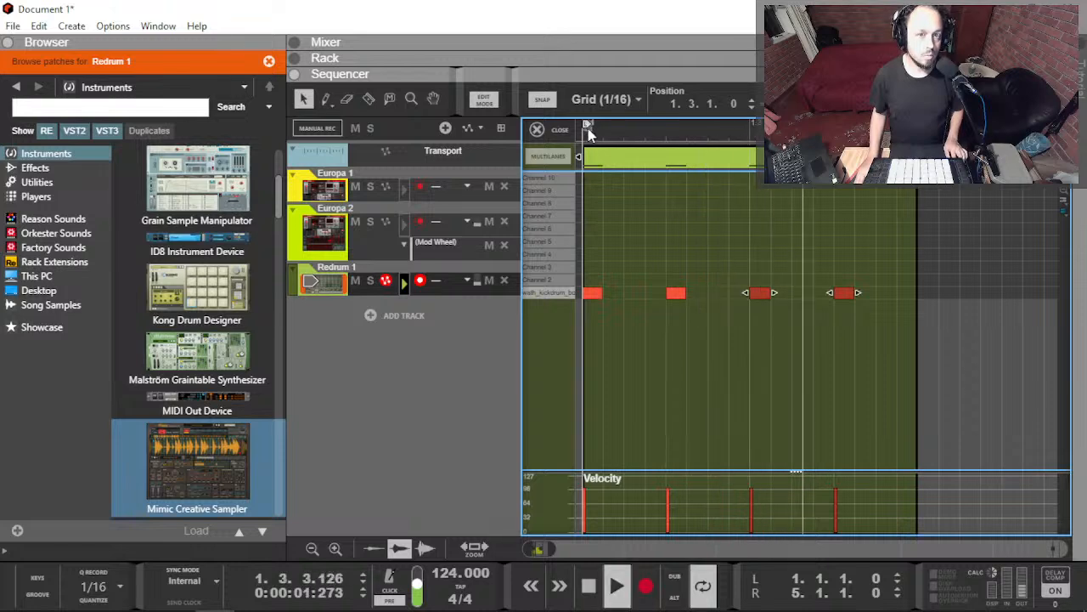
{"action": "left_click", "coordinate": [537, 129]}
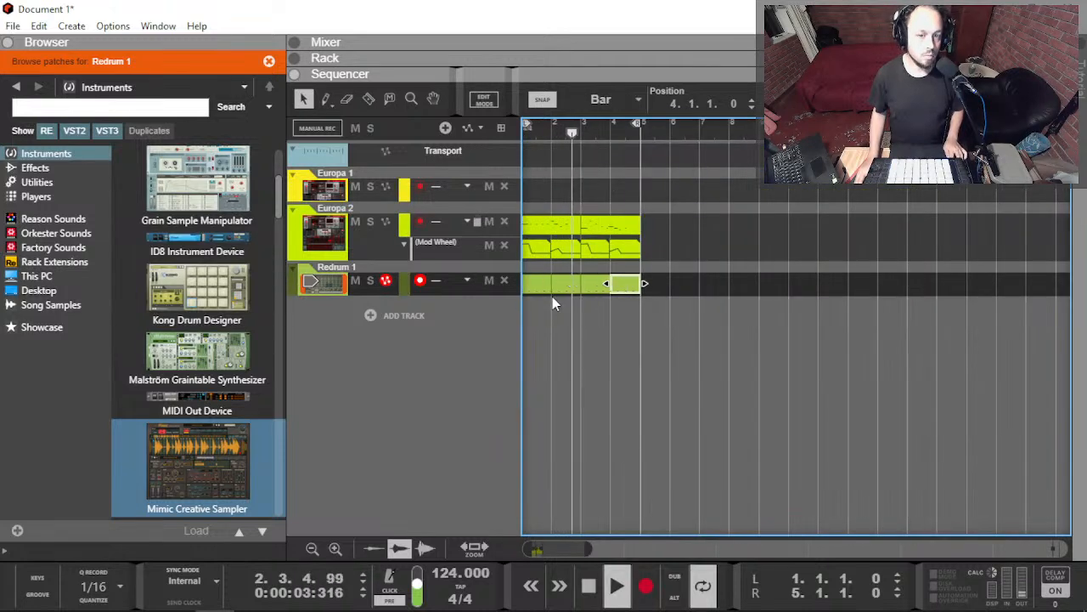
{"action": "key", "text": "alt"}
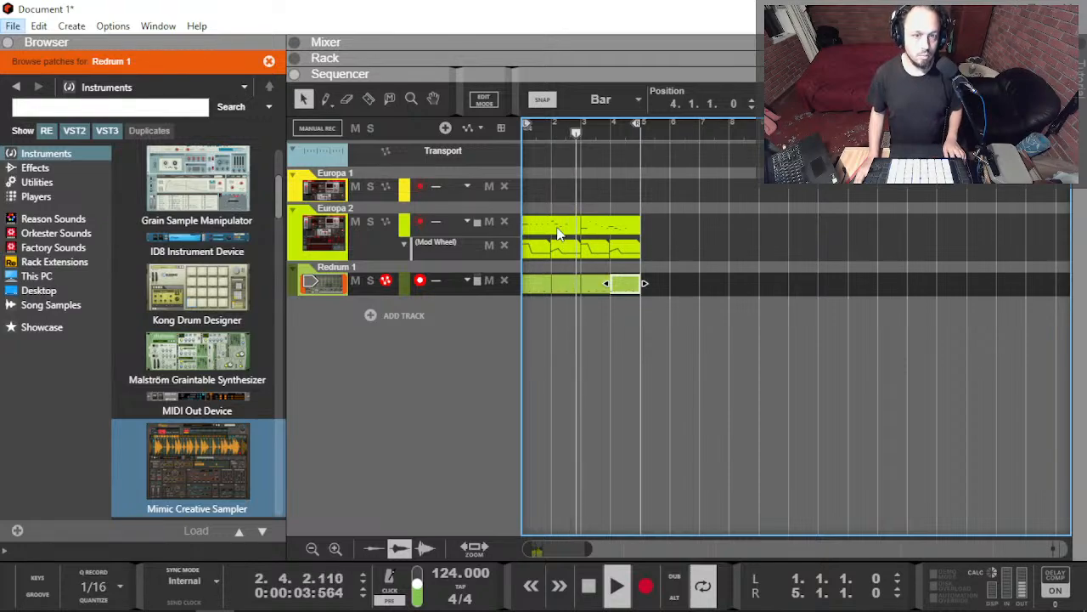
Step: Solo the Europa 2 mix channel in the rack
{"action": "left_click", "coordinate": [576, 256]}
{"action": "key", "text": "F6"}
{"action": "scroll", "coordinate": [431, 240], "scroll_direction": "up", "scroll_amount": 2}
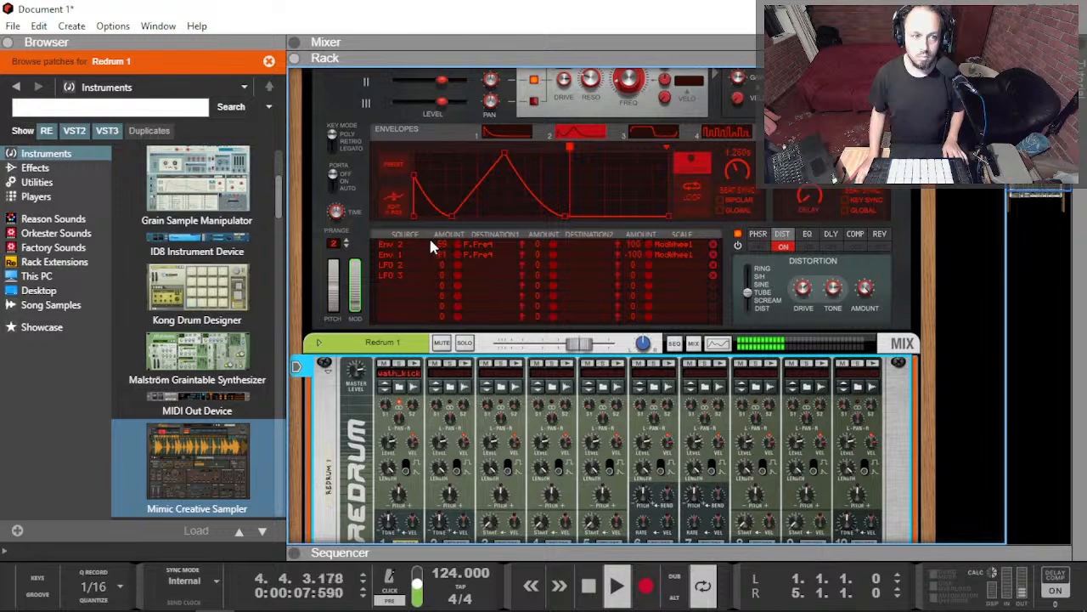
{"action": "scroll", "coordinate": [429, 255], "scroll_direction": "up", "scroll_amount": 10}
{"action": "left_click", "coordinate": [465, 304]}
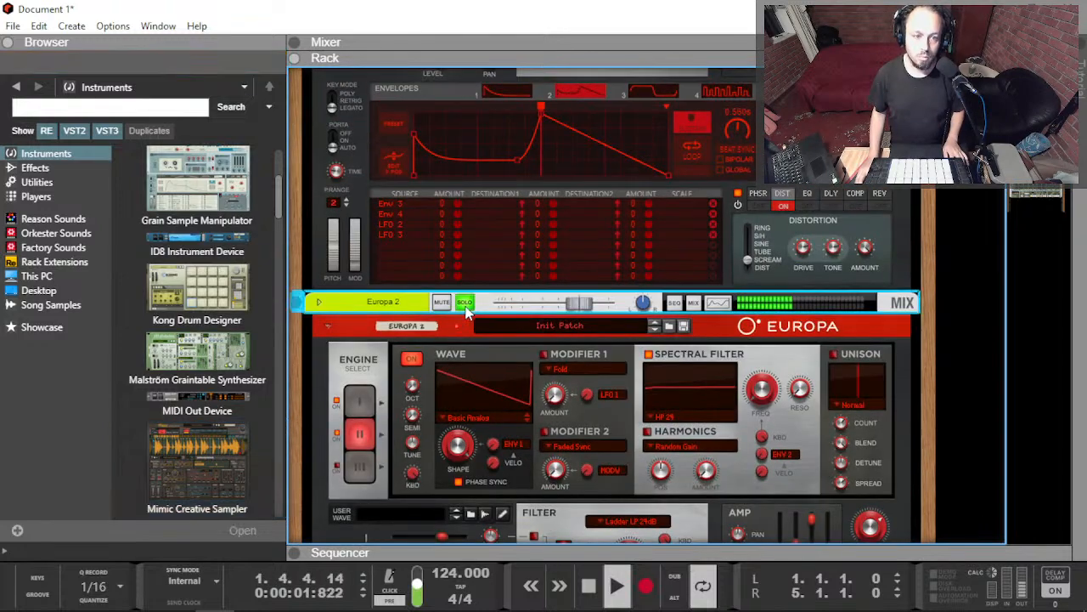
{"action": "scroll", "coordinate": [466, 313], "scroll_direction": "down", "scroll_amount": 5}
{"action": "scroll", "coordinate": [459, 311], "scroll_direction": "down", "scroll_amount": 6}
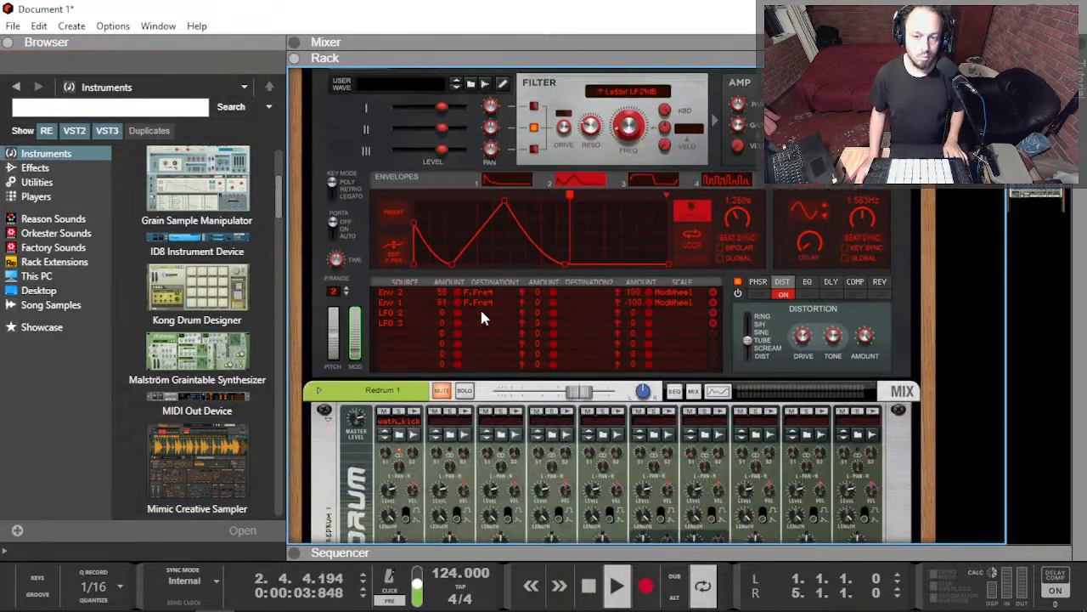
Step: Try Modifier 2 on Europa 2's engine II with its amount at 0% and the type FM Ratio 1:1
{"action": "left_click", "coordinate": [877, 296]}
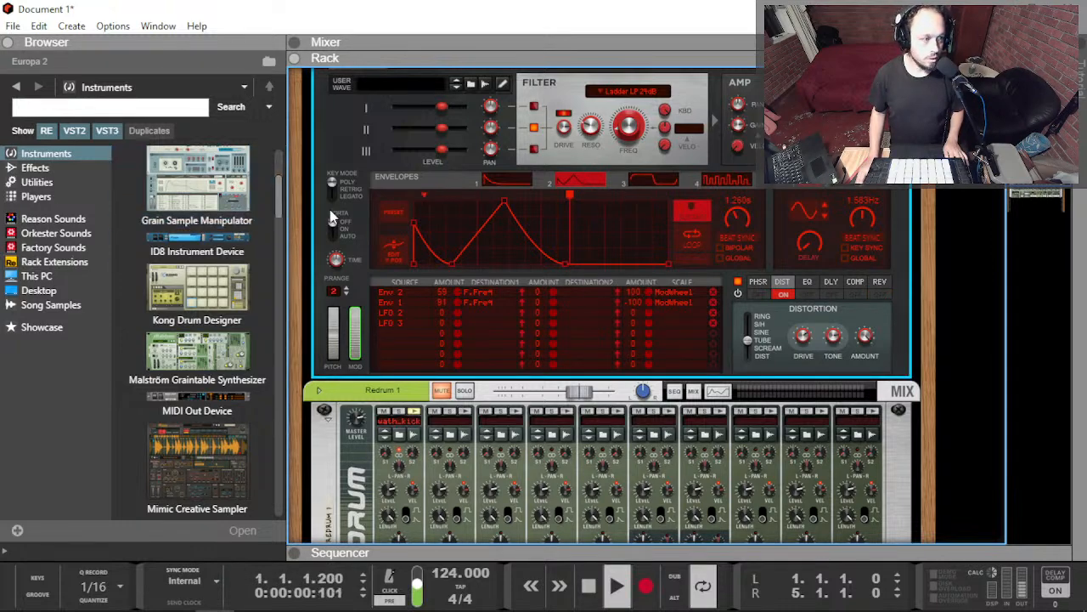
{"action": "scroll", "coordinate": [486, 255], "scroll_direction": "up", "scroll_amount": 5}
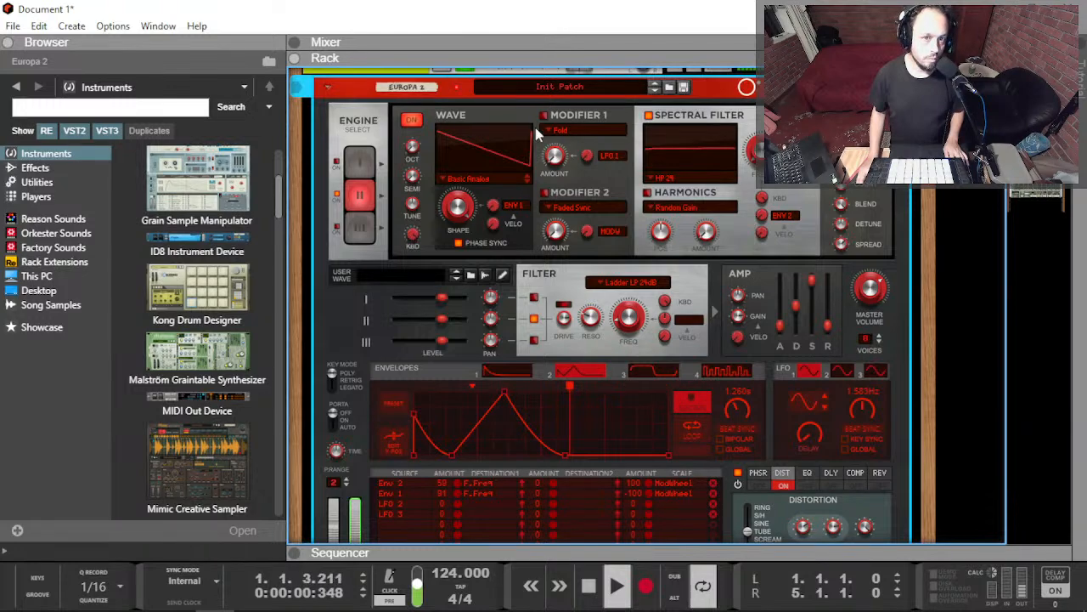
{"action": "key", "text": "Tab"}
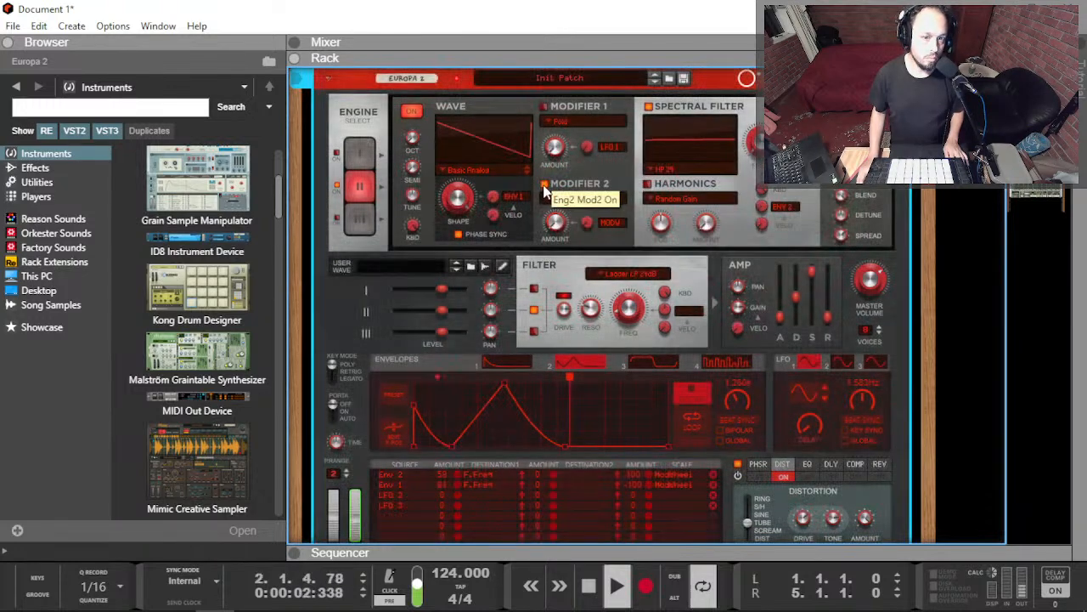
{"action": "left_click_drag", "start_coordinate": [555, 224], "coordinate": [550, 242]}
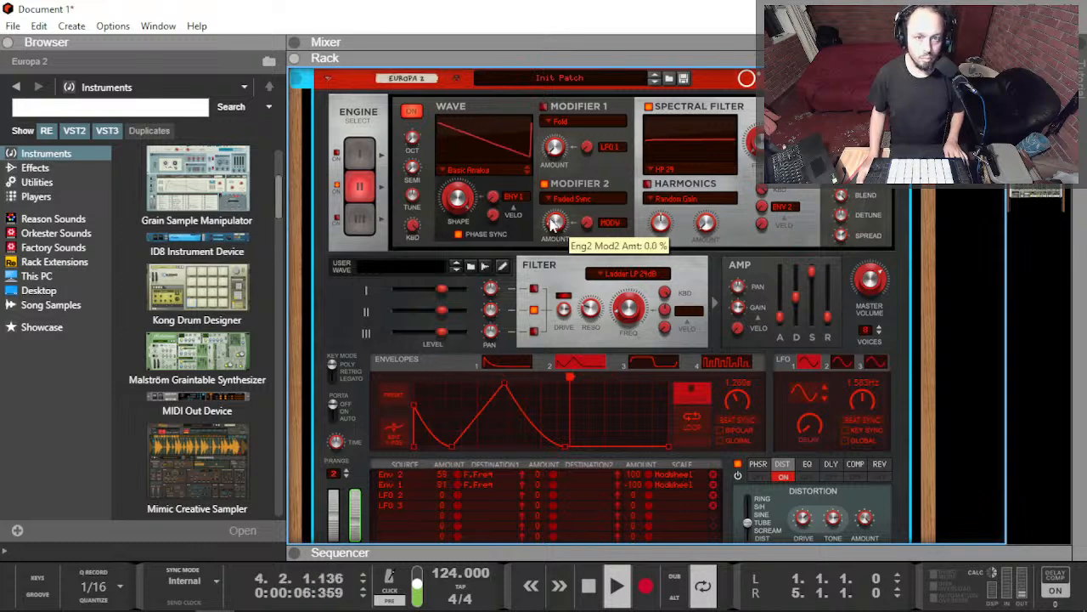
{"action": "left_click", "coordinate": [571, 200]}
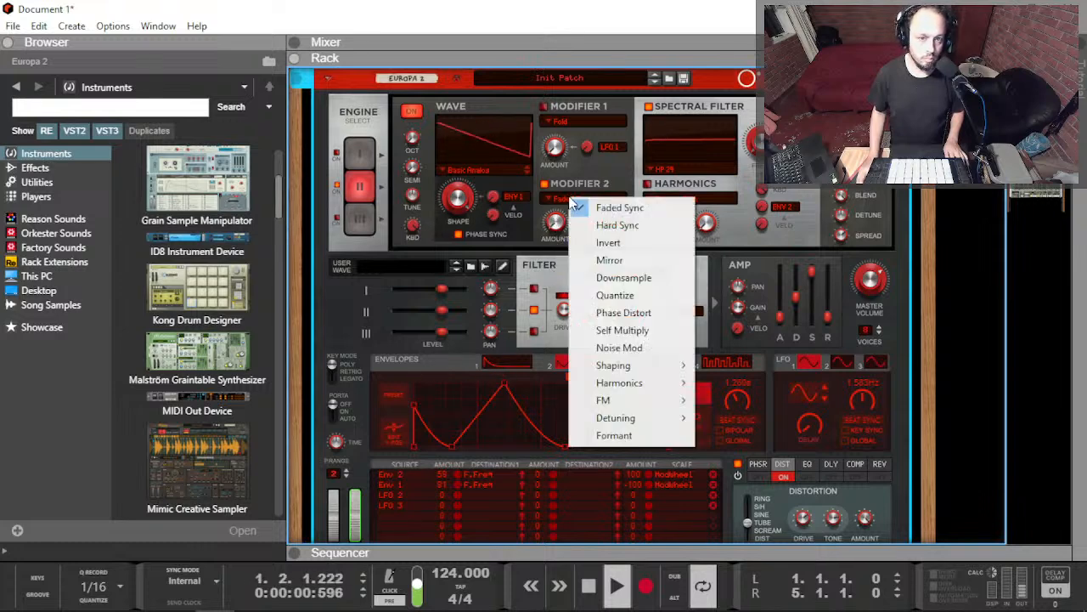
{"action": "mouse_move", "coordinate": [633, 410]}
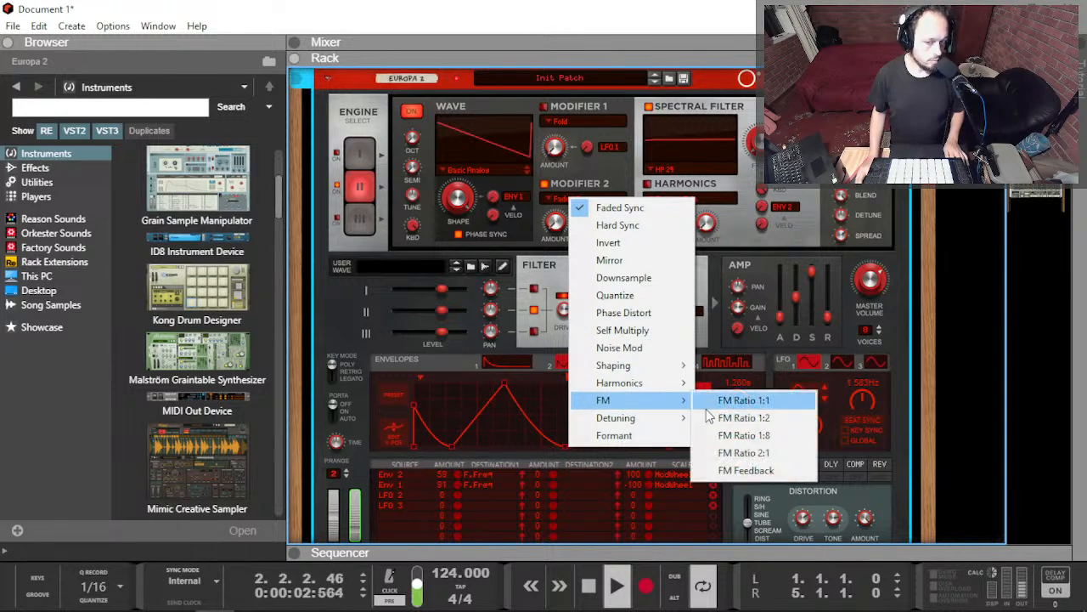
{"action": "left_click", "coordinate": [731, 400]}
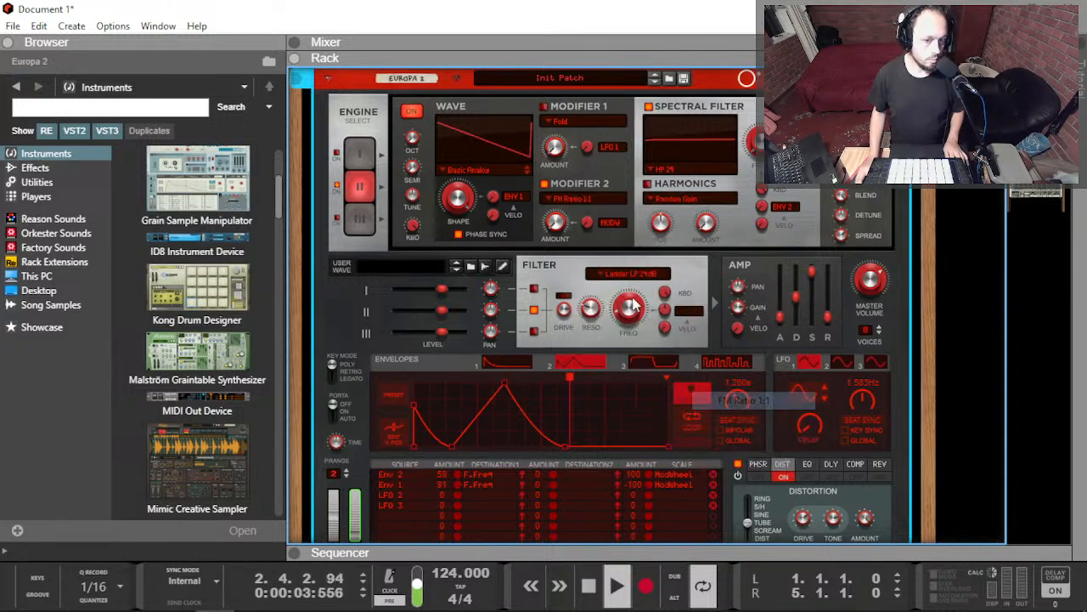
Step: Change engine II's Modifier 2 to FM Ratio 1:2, try different amounts, and switch the modifier off
{"action": "left_click", "coordinate": [583, 204]}
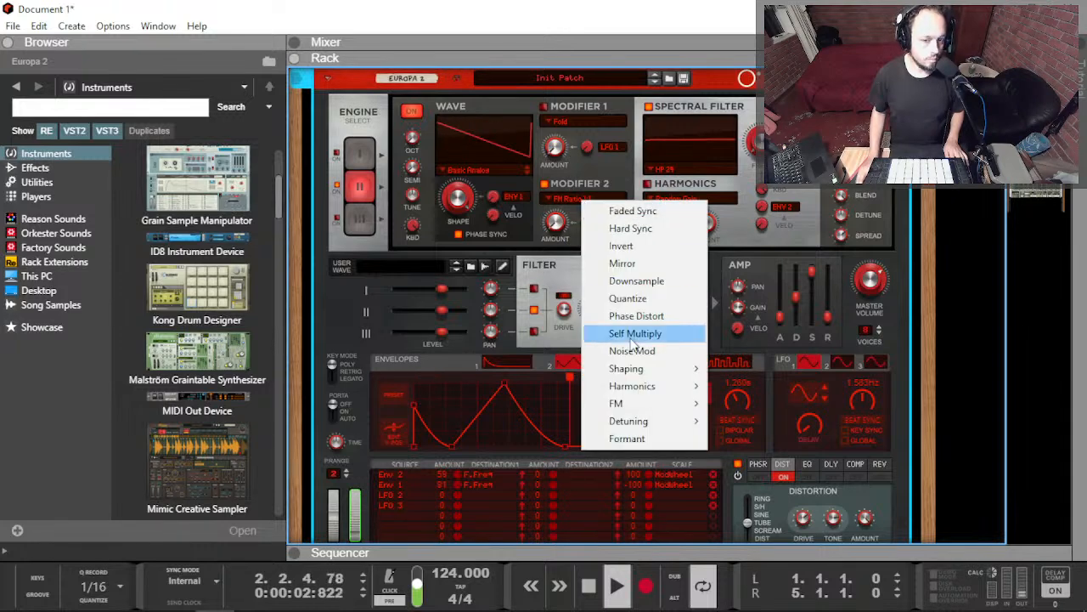
{"action": "mouse_move", "coordinate": [652, 406]}
{"action": "left_click", "coordinate": [756, 421]}
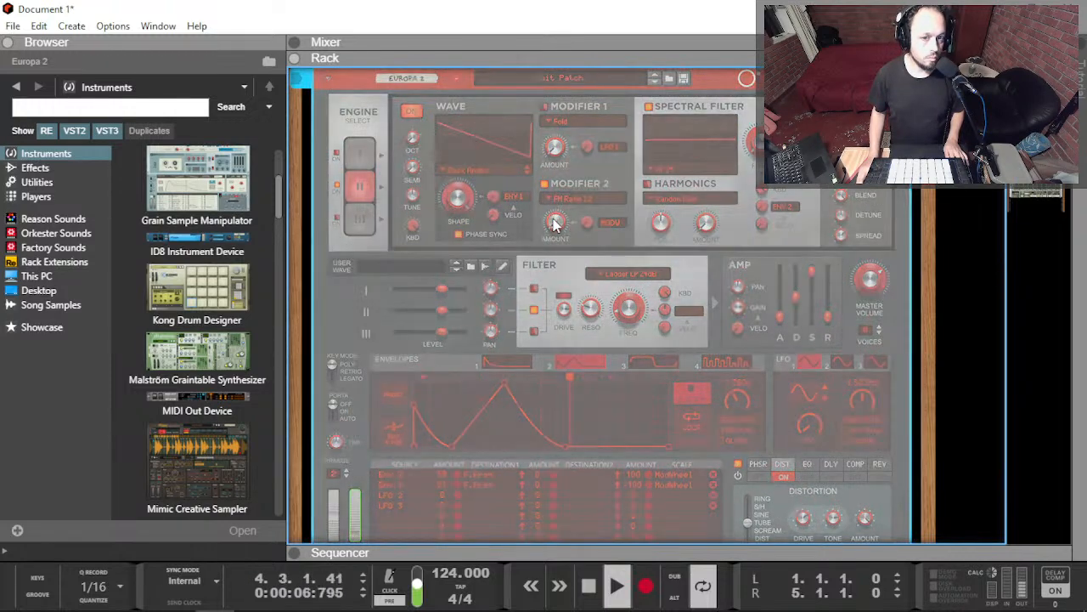
{"action": "mouse_move", "coordinate": [556, 214]}
{"action": "left_click_drag", "start_coordinate": [556, 214], "coordinate": [559, 206]}
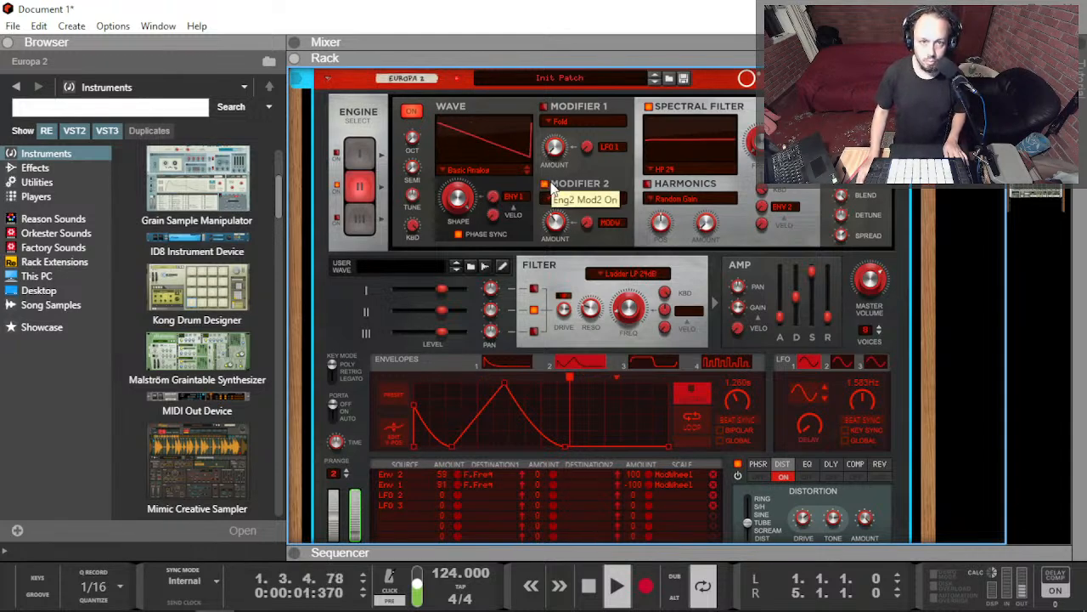
{"action": "left_click_drag", "start_coordinate": [555, 223], "coordinate": [548, 251]}
{"action": "left_click", "coordinate": [544, 185]}
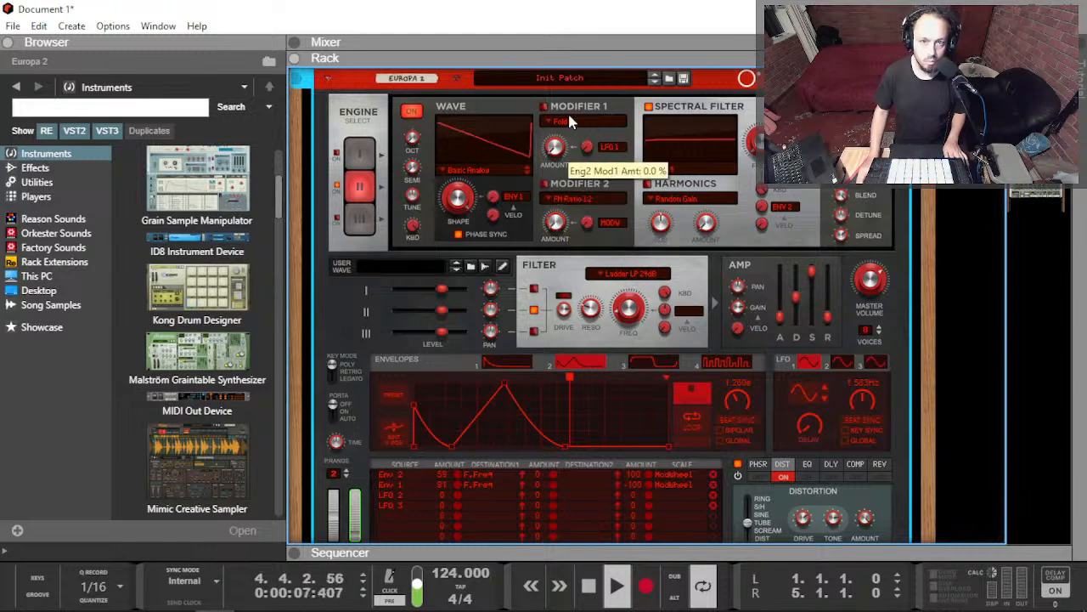
Step: Turn on engine II's Modifier 1, set its type to Downsample and adjust its amount until the wave is coarsely stepped
{"action": "left_click", "coordinate": [545, 108]}
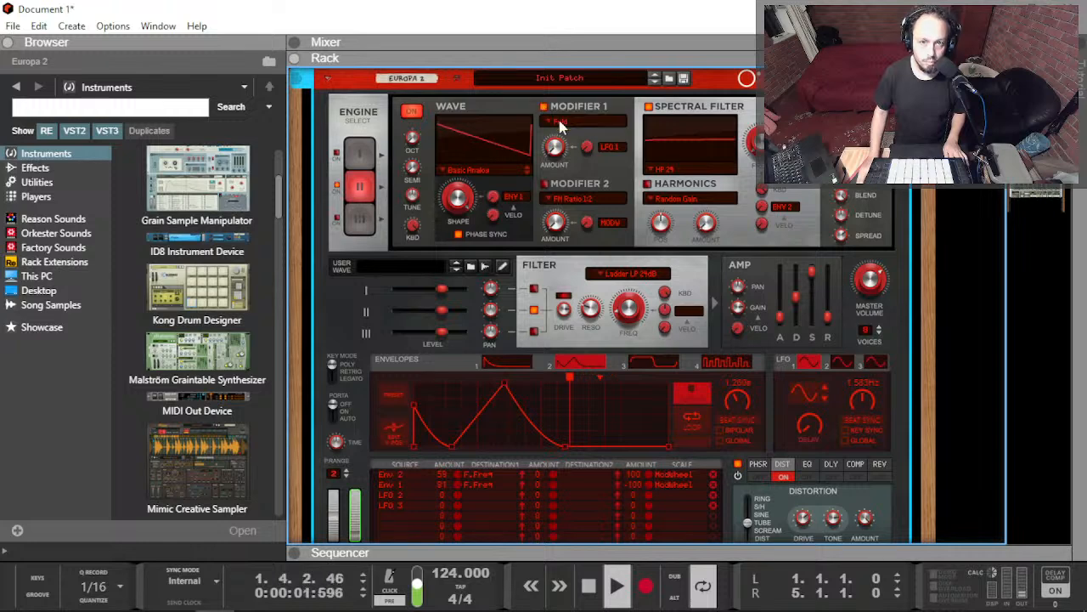
{"action": "left_click", "coordinate": [564, 121]}
{"action": "left_click", "coordinate": [640, 204]}
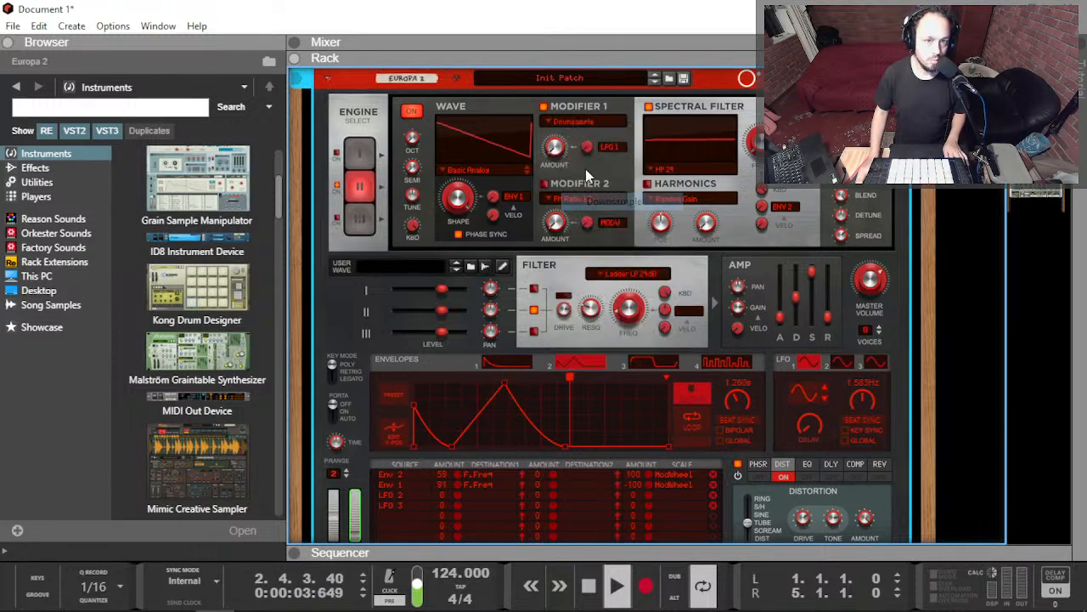
{"action": "scroll", "coordinate": [554, 145], "scroll_direction": "up", "scroll_amount": 2}
{"action": "scroll", "coordinate": [554, 144], "scroll_direction": "up", "scroll_amount": 3}
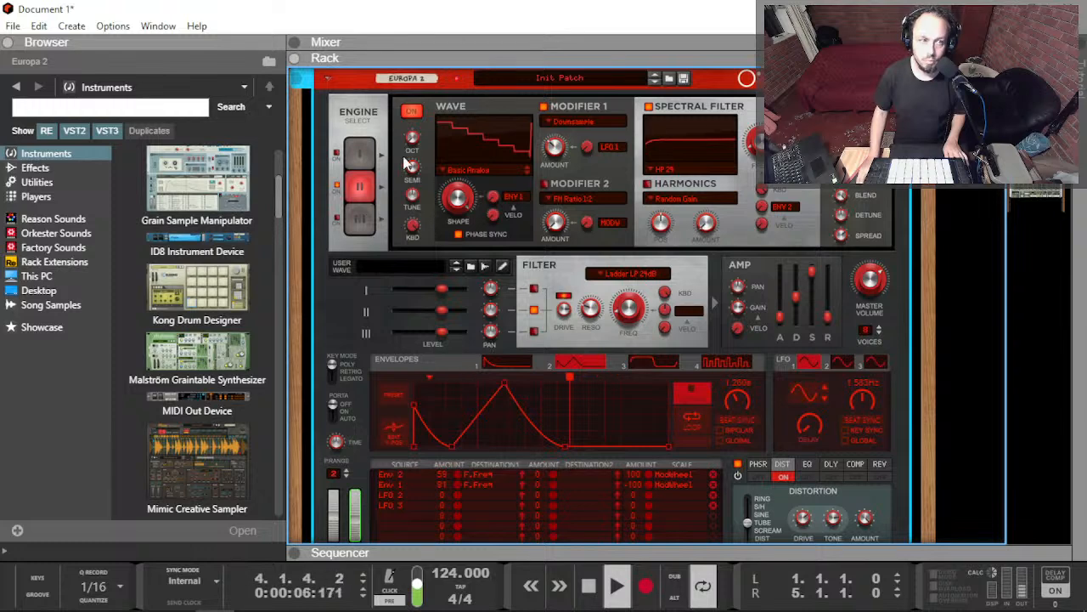
Step: Switch on Europa 2's engine I and adjust the unison detune of engine II
{"action": "left_click", "coordinate": [337, 156]}
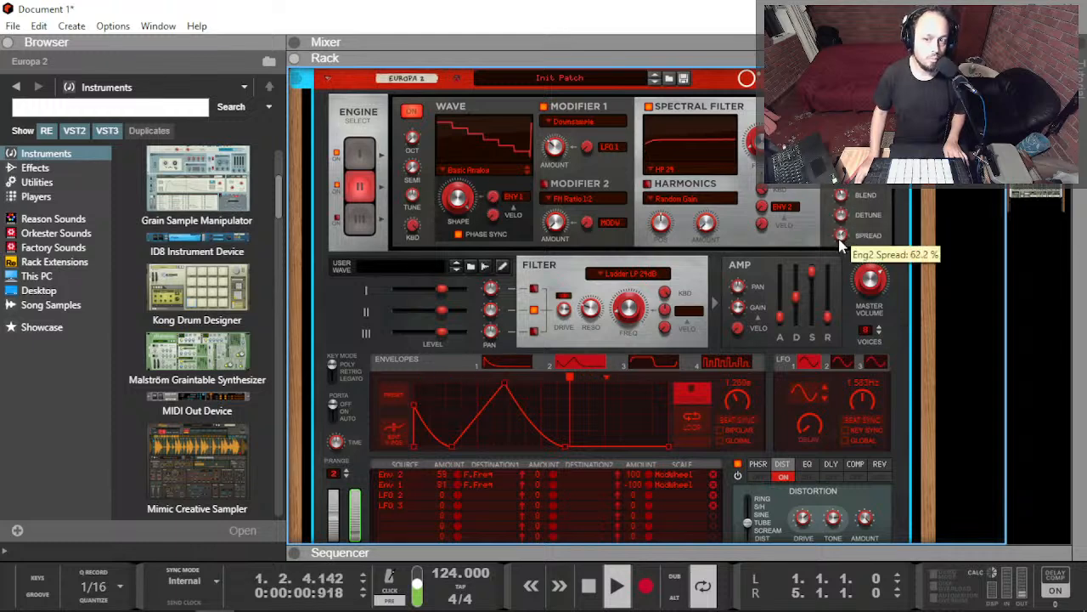
{"action": "left_click_drag", "start_coordinate": [839, 206], "coordinate": [839, 215]}
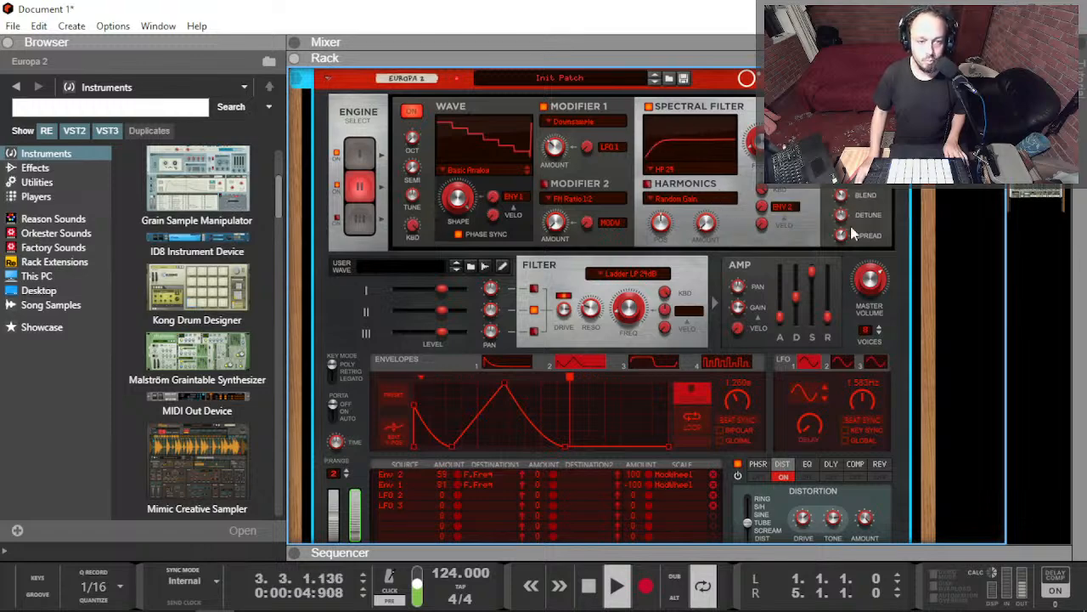
{"action": "scroll", "coordinate": [709, 247], "scroll_direction": "down", "scroll_amount": 10}
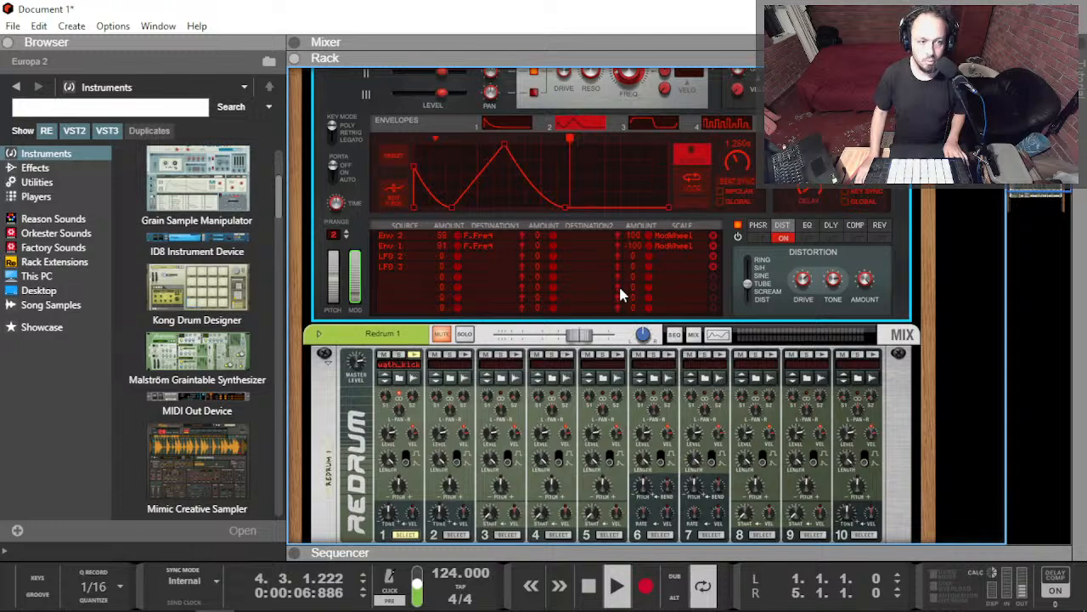
{"action": "scroll", "coordinate": [458, 157], "scroll_direction": "up", "scroll_amount": 10}
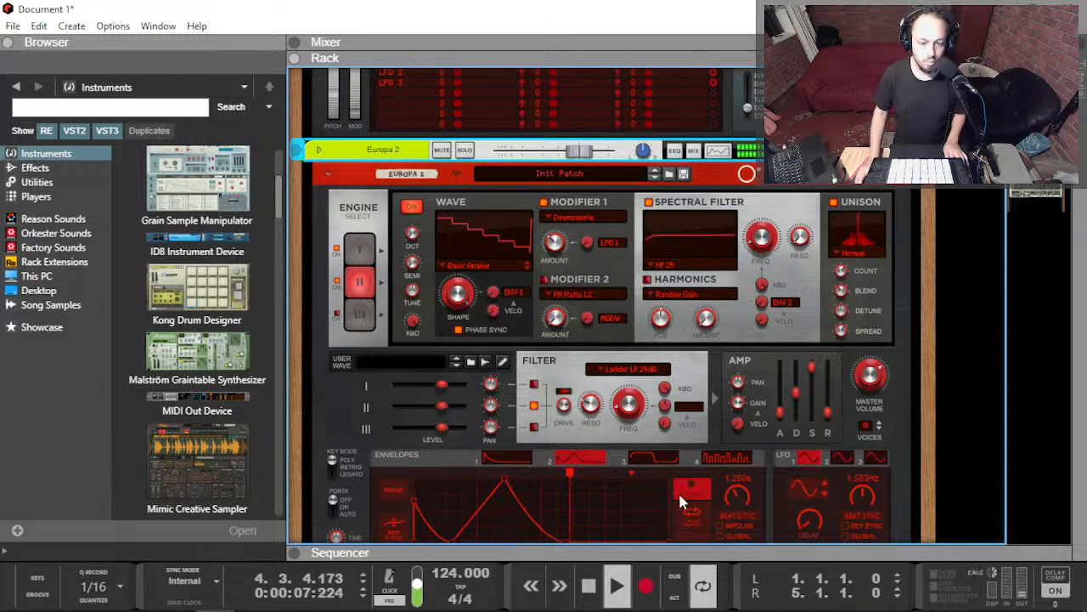
{"action": "scroll", "coordinate": [445, 462], "scroll_direction": "down", "scroll_amount": 5}
Step: Stop playback in the sequencer and set the song tempo to 125 BPM
{"action": "left_click", "coordinate": [341, 552]}
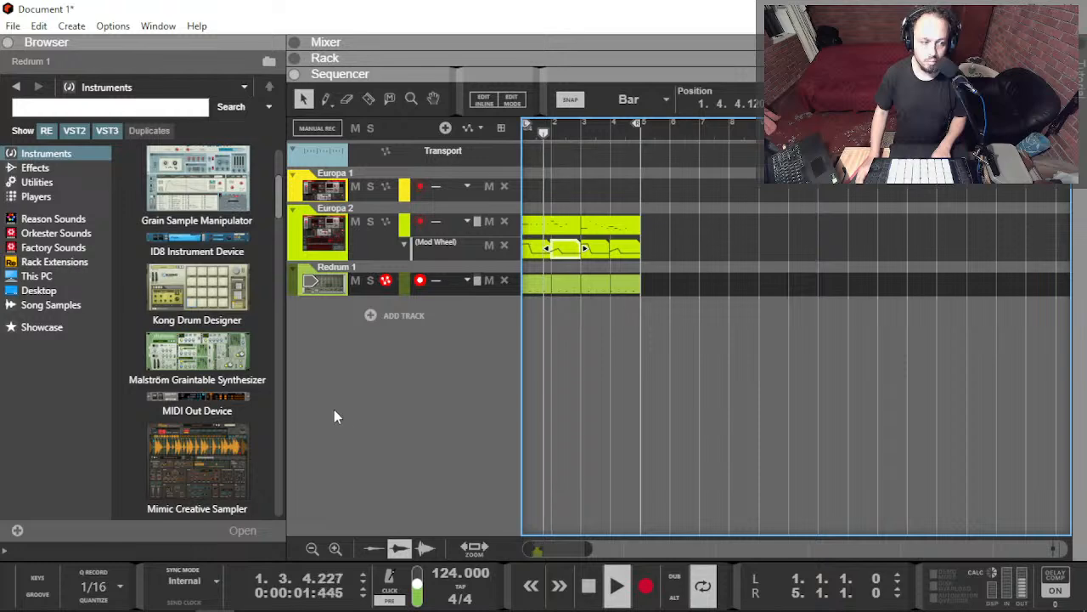
{"action": "key", "text": "space"}
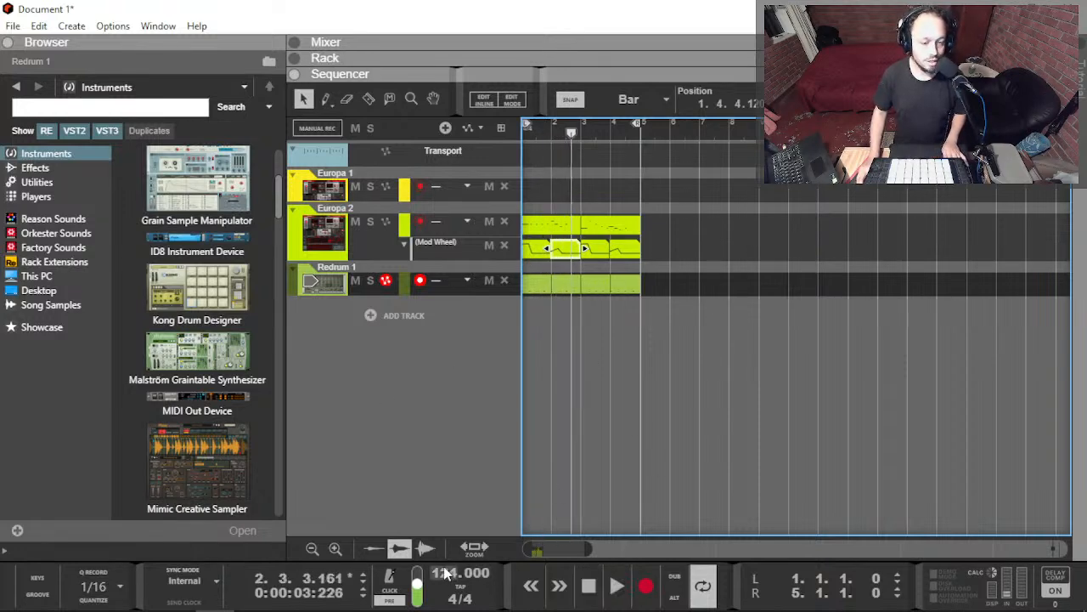
{"action": "key", "text": "space"}
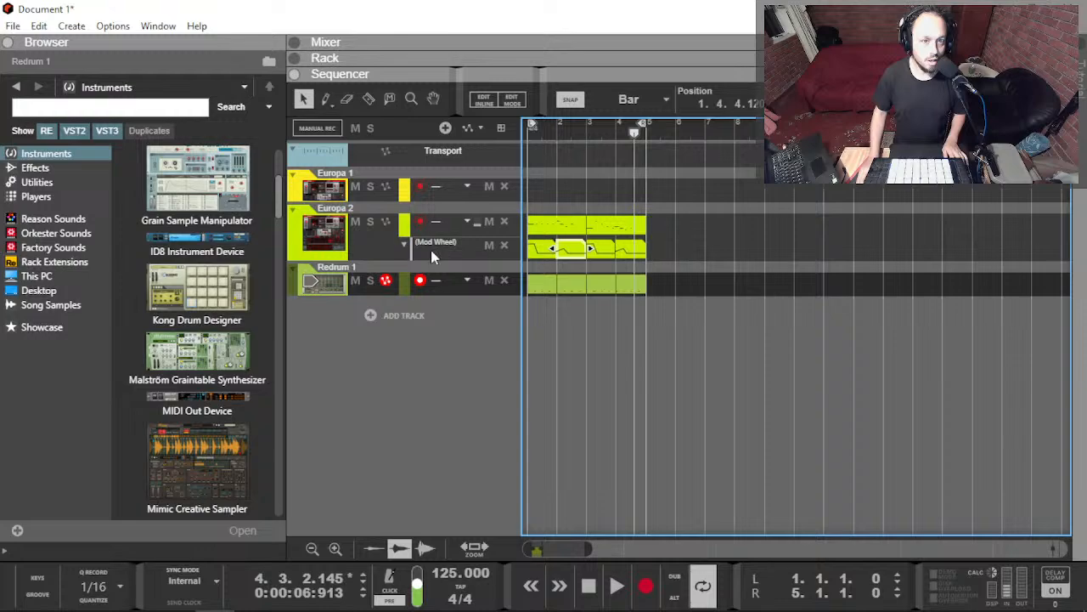
Step: Show engine I of Europa 2 while the loop plays, and create an automation lane for its level
{"action": "key", "text": "F6"}
{"action": "scroll", "coordinate": [474, 214], "scroll_direction": "up", "scroll_amount": 5}
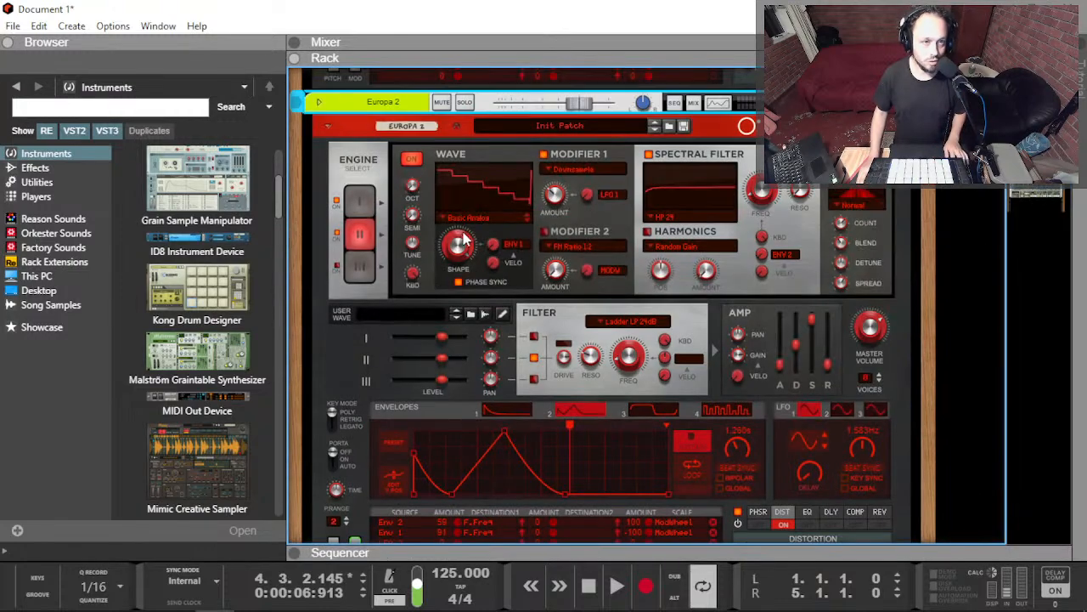
{"action": "scroll", "coordinate": [446, 275], "scroll_direction": "up", "scroll_amount": 3}
{"action": "scroll", "coordinate": [588, 270], "scroll_direction": "down", "scroll_amount": 6}
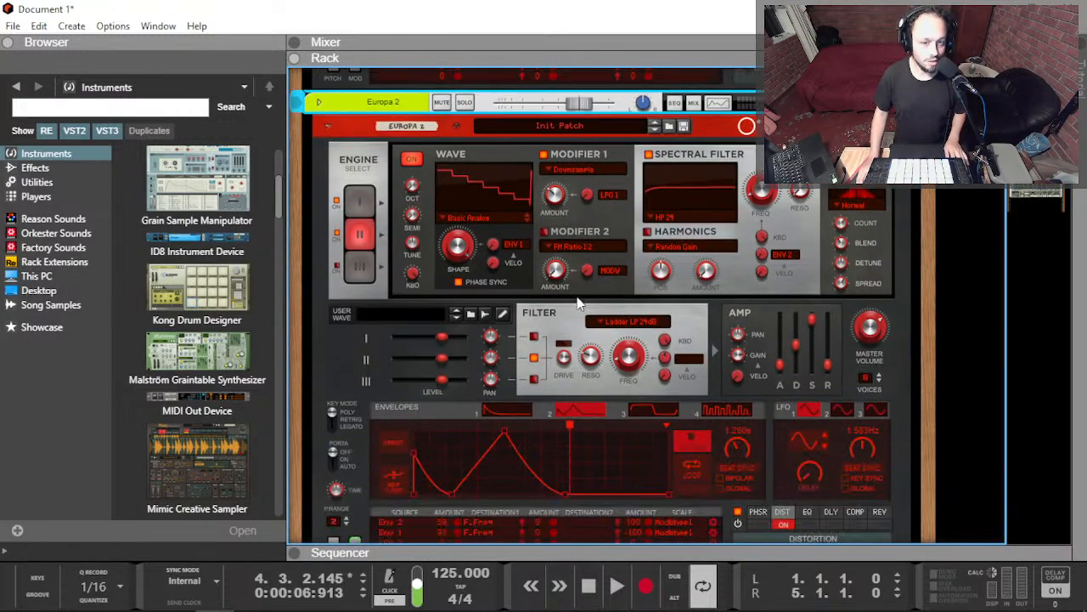
{"action": "scroll", "coordinate": [497, 291], "scroll_direction": "up", "scroll_amount": 5}
{"action": "key", "text": "space"}
{"action": "left_click", "coordinate": [337, 297]}
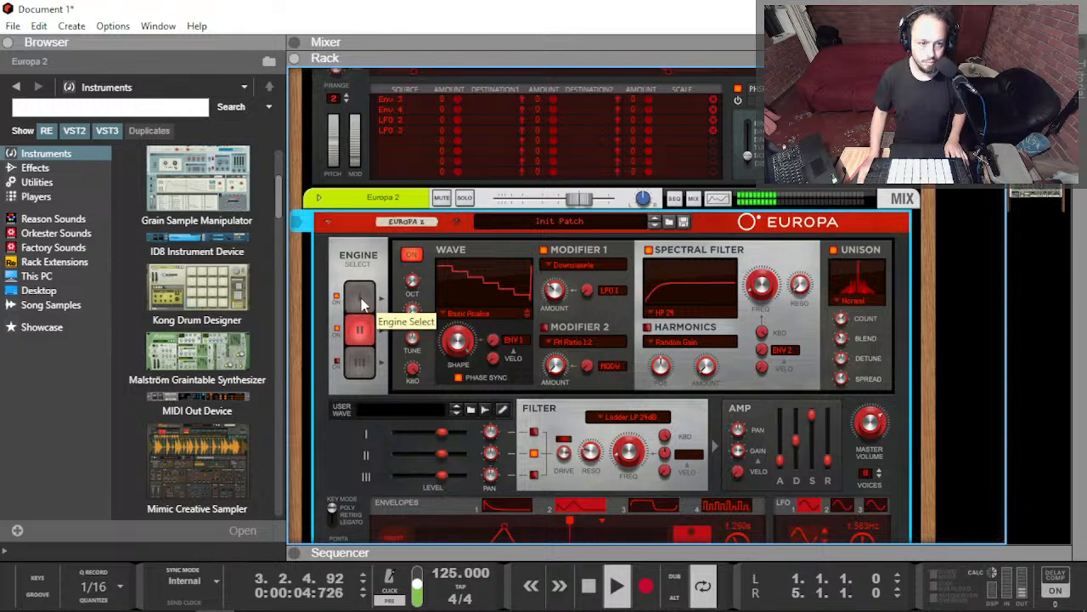
{"action": "left_click", "coordinate": [361, 304]}
{"action": "scroll", "coordinate": [892, 435], "scroll_direction": "down", "scroll_amount": 3}
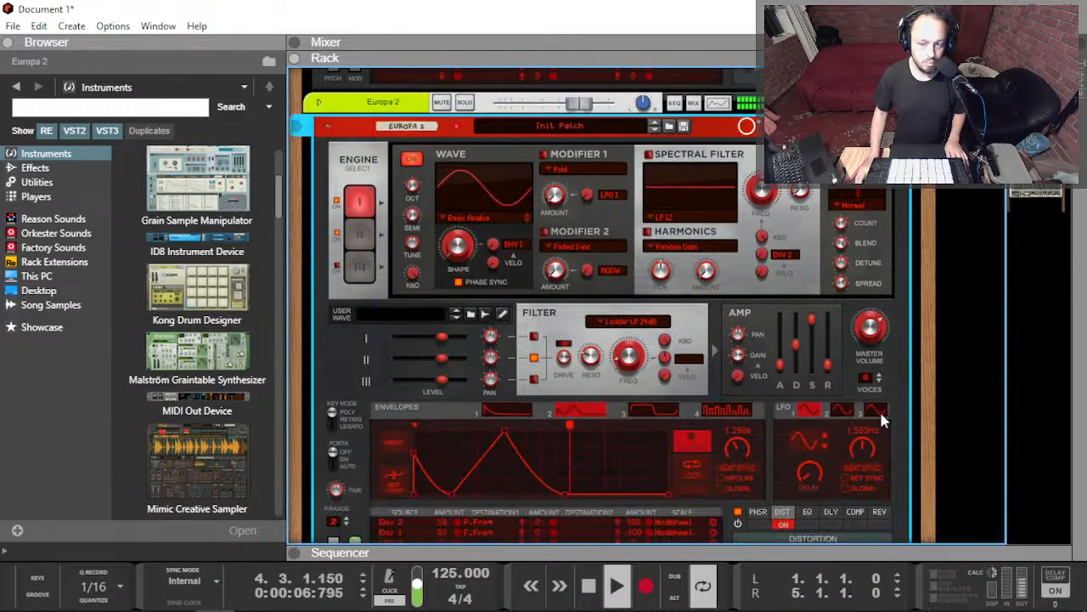
{"action": "key", "text": "space"}
{"action": "left_click", "coordinate": [441, 337], "text": "alt"}
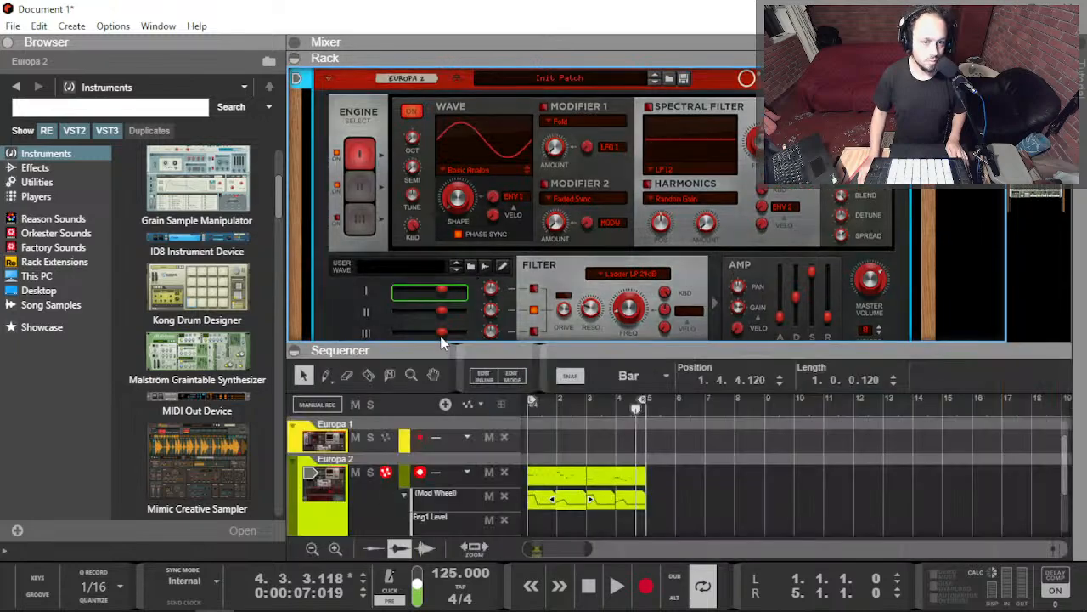
Step: Enlarge the sequencer view of the first bars and change the snap value from Bar to Grid
{"action": "key", "text": "F7"}
{"action": "scroll", "coordinate": [553, 271], "scroll_direction": "up", "scroll_amount": 2}
{"action": "scroll", "coordinate": [552, 270], "scroll_direction": "up", "scroll_amount": 2}
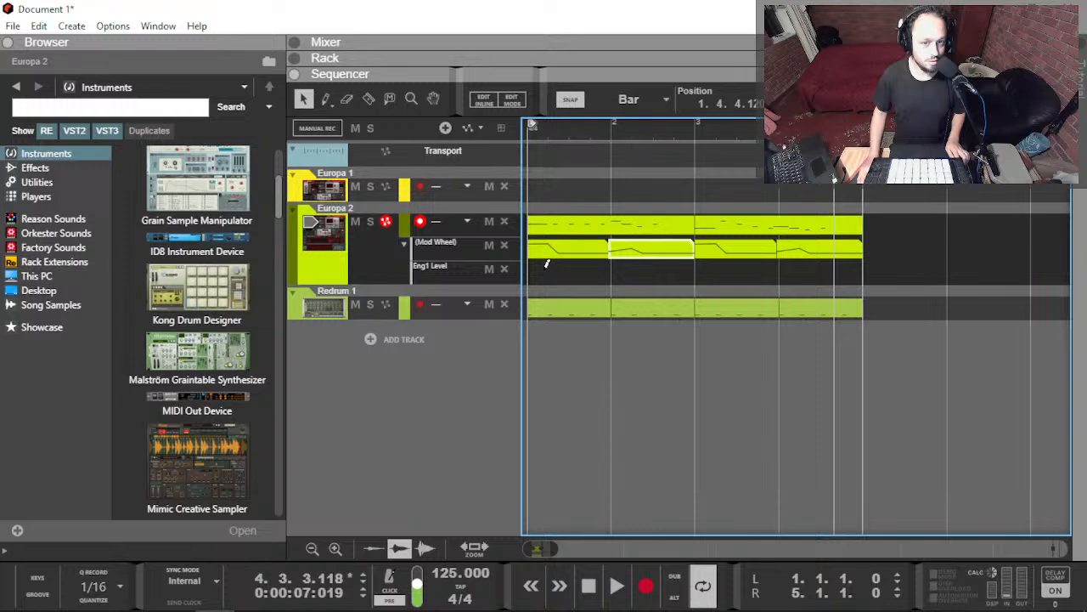
{"action": "key", "text": "alt"}
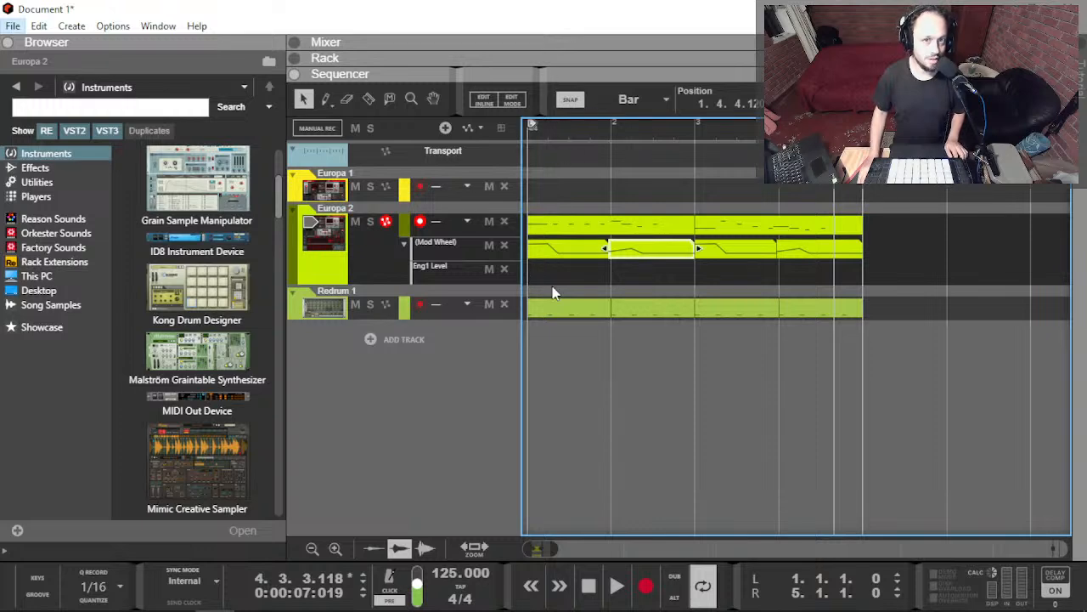
{"action": "left_click", "coordinate": [633, 99]}
{"action": "left_click", "coordinate": [637, 123]}
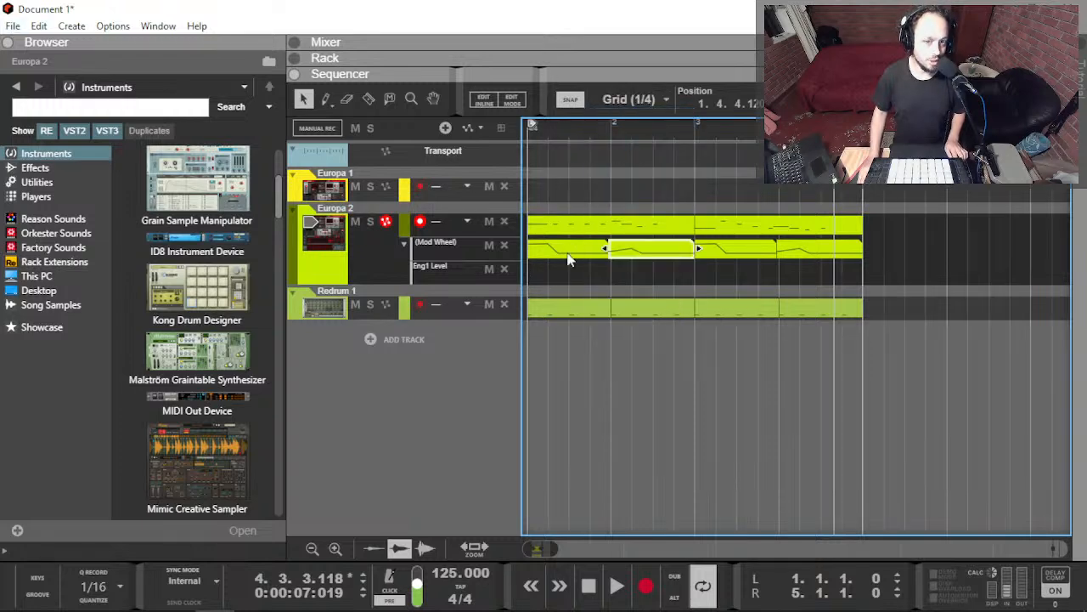
Step: Draw a one-beat automation clip at the start of bar 1 in the Eng1 Level lane and open it for editing
{"action": "key", "text": "space"}
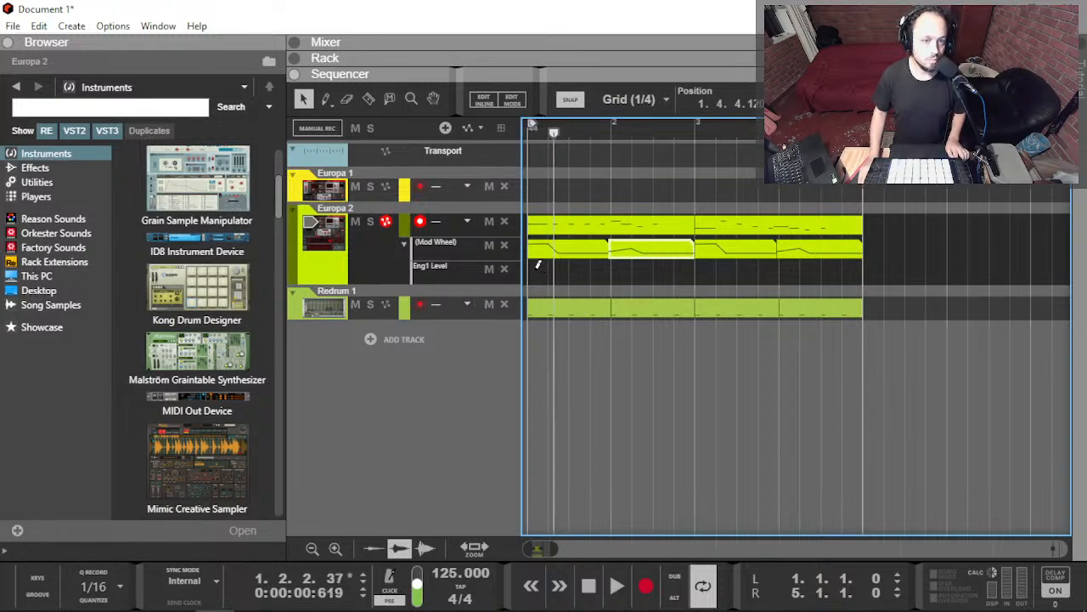
{"action": "left_click", "coordinate": [536, 269], "text": "alt"}
{"action": "double_click", "coordinate": [539, 279]}
{"action": "scroll", "coordinate": [550, 318], "scroll_direction": "up", "scroll_amount": 5}
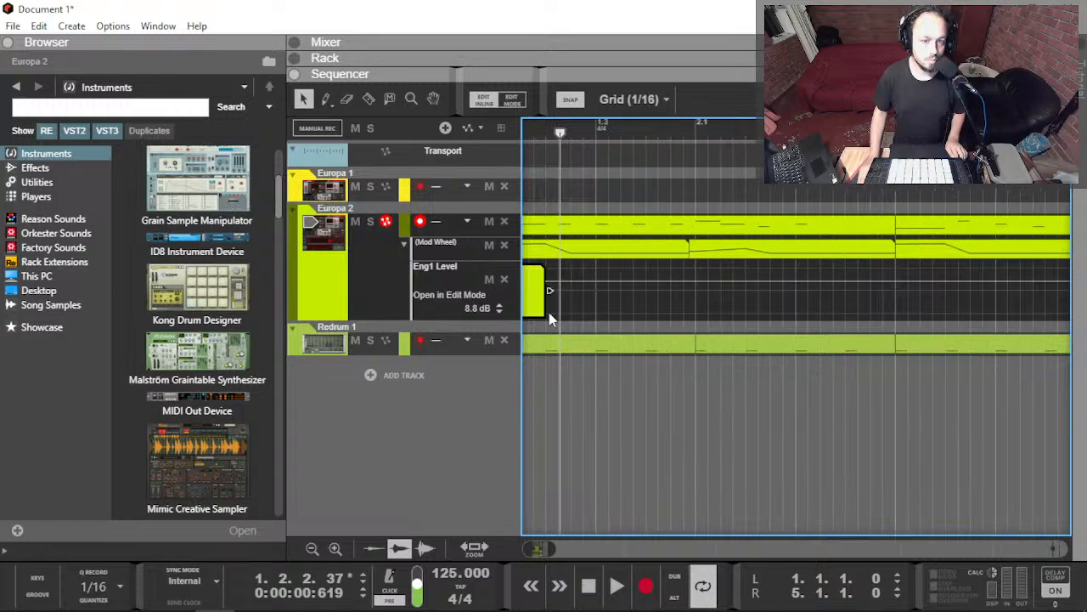
{"action": "scroll", "coordinate": [544, 336], "scroll_direction": "up", "scroll_amount": 4}
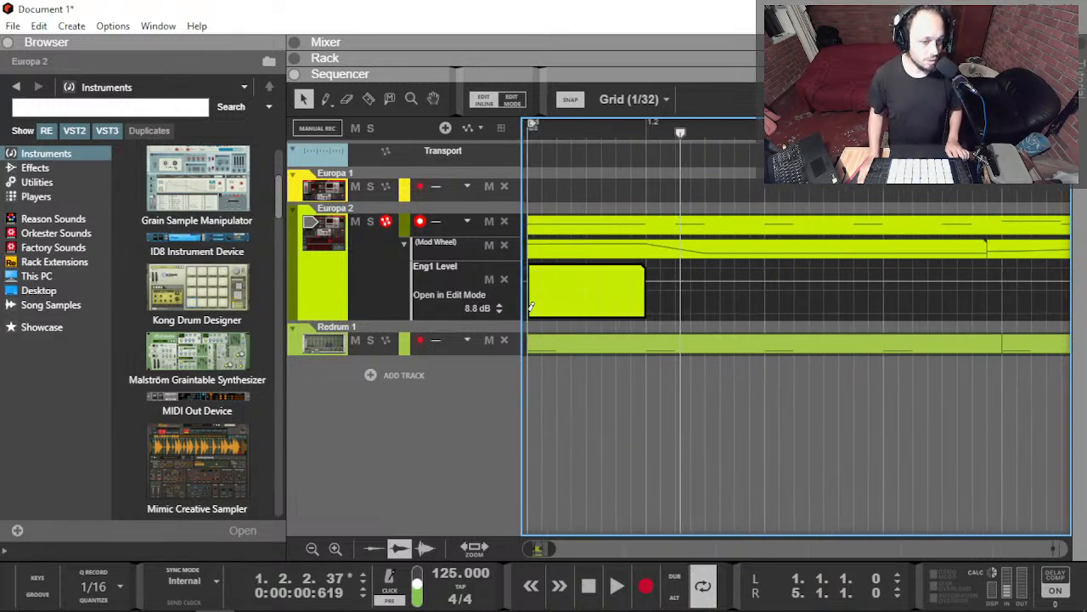
Step: Add Eng1 Level points that stay low for the first 1/32 and ramp up to the base level at 1.1.2.120
{"action": "left_click", "coordinate": [529, 313], "text": "alt"}
{"action": "key", "text": "alt"}
{"action": "double_click", "coordinate": [530, 315]}
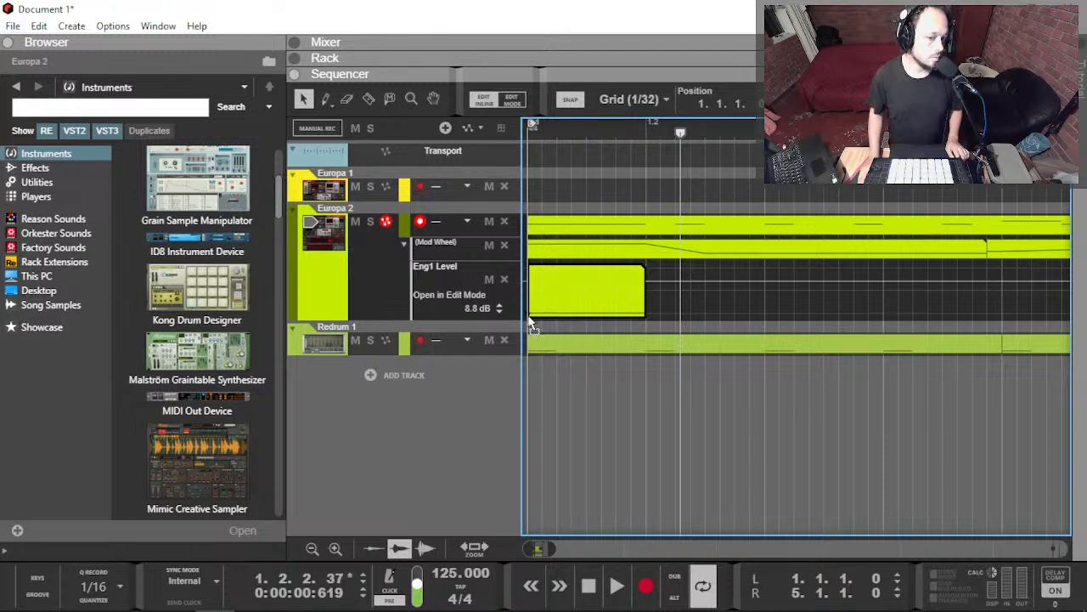
{"action": "left_click", "coordinate": [543, 313], "text": "alt"}
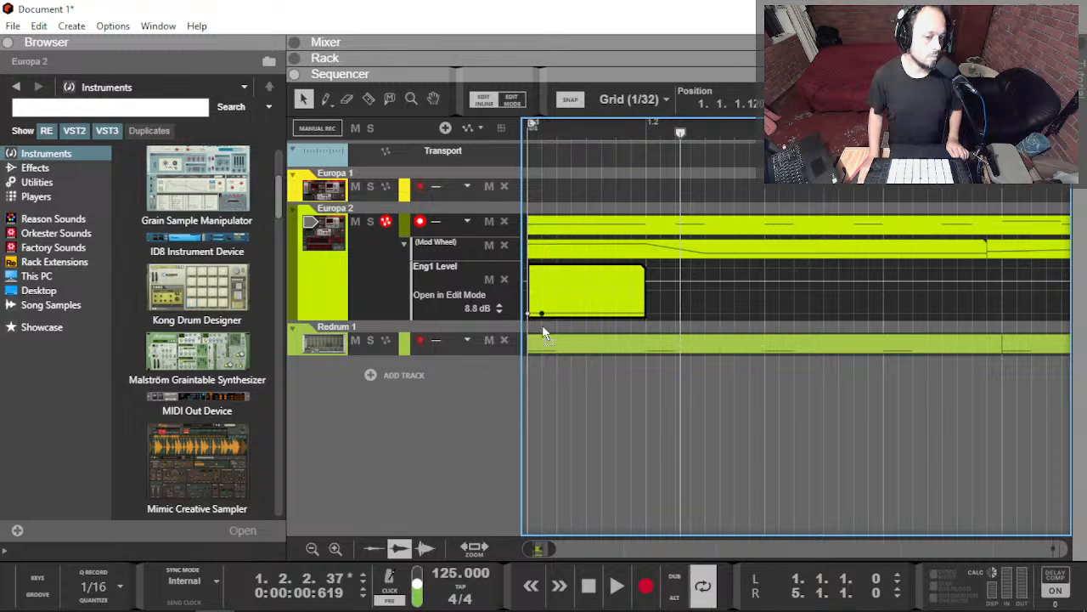
{"action": "left_click", "coordinate": [571, 290]}
{"action": "left_click_drag", "start_coordinate": [569, 290], "coordinate": [565, 282]}
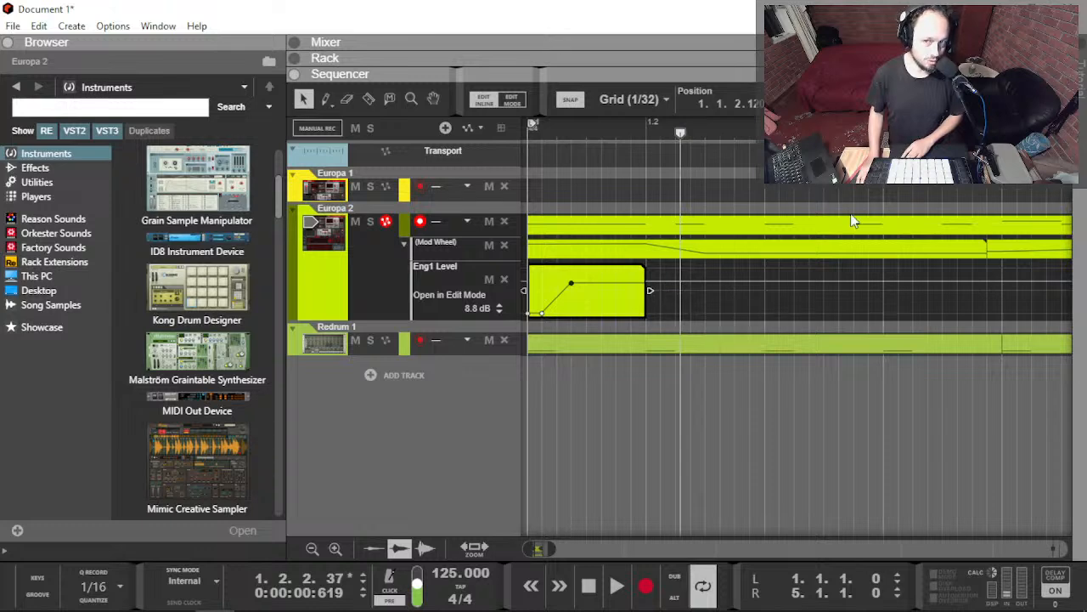
{"action": "left_click_drag", "start_coordinate": [571, 283], "coordinate": [571, 281]}
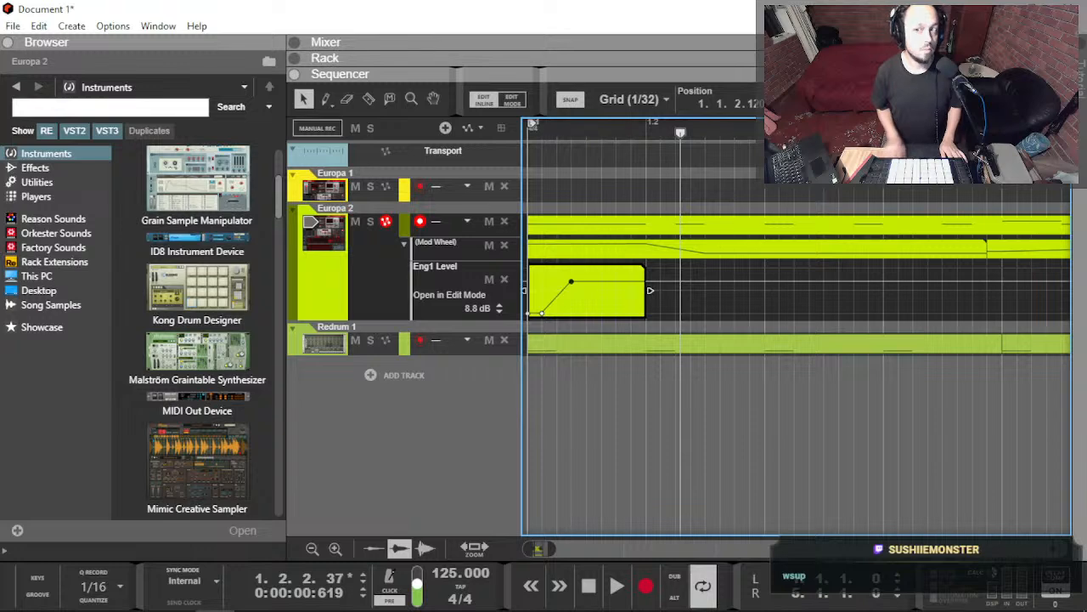
Step: Play the start of bar 1 to check the engine I level ramp against the kick
{"action": "key", "text": "space"}
{"action": "key", "text": "space"}
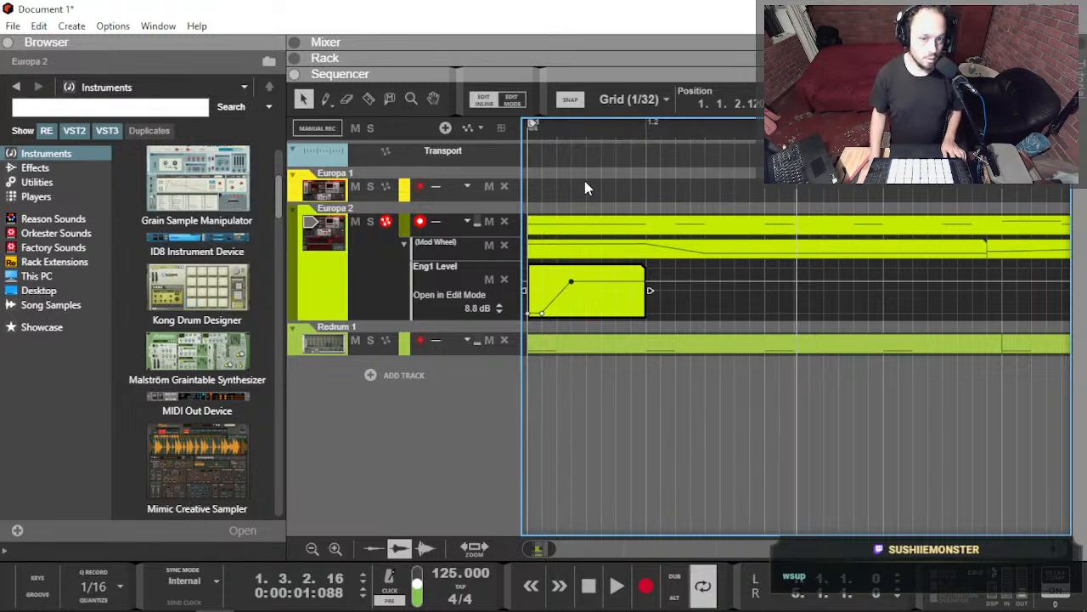
{"action": "scroll", "coordinate": [655, 296], "scroll_direction": "down", "scroll_amount": 2}
{"action": "left_click_drag", "start_coordinate": [578, 132], "coordinate": [505, 200]}
{"action": "key", "text": "space"}
{"action": "key", "text": "space"}
Step: Try a level point just before the end of the Eng1 Level clip and undo it
{"action": "scroll", "coordinate": [605, 320], "scroll_direction": "up", "scroll_amount": 2}
{"action": "scroll", "coordinate": [602, 283], "scroll_direction": "up", "scroll_amount": 1}
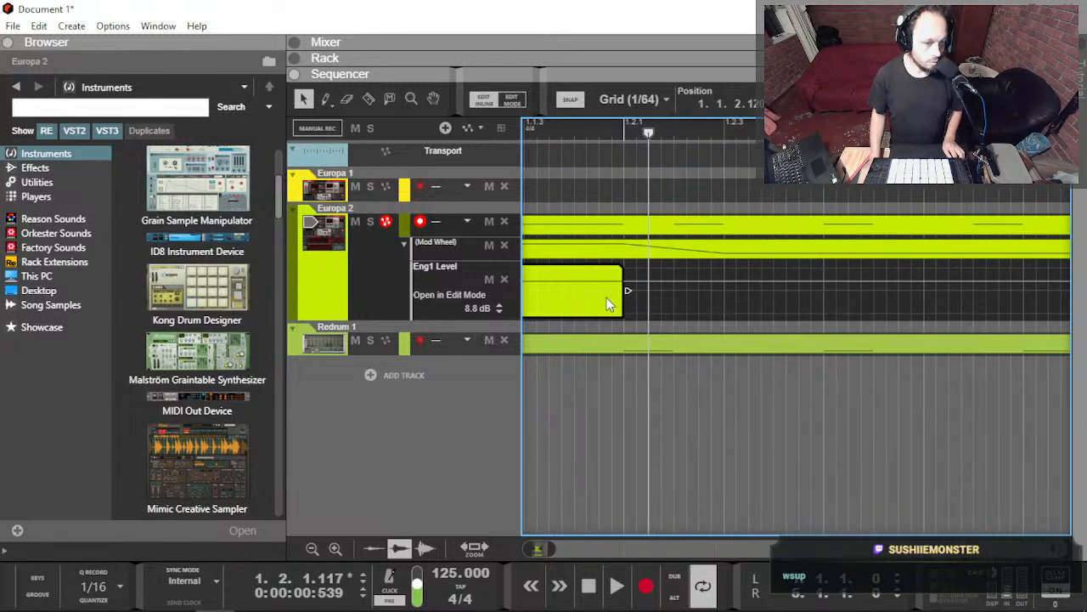
{"action": "scroll", "coordinate": [606, 298], "scroll_direction": "up", "scroll_amount": 1}
{"action": "left_click", "coordinate": [635, 284]}
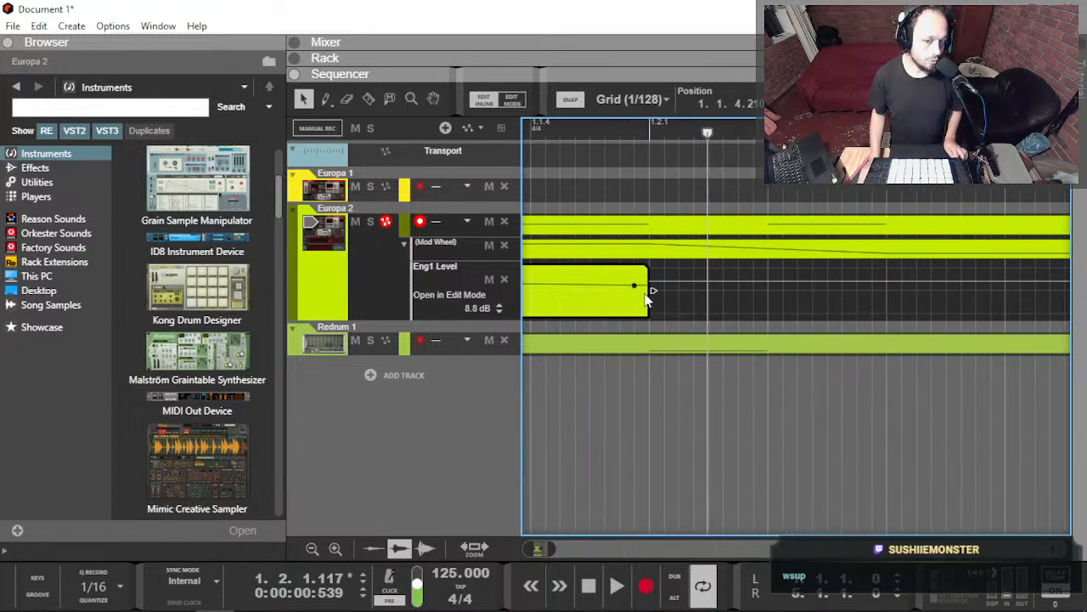
{"action": "key", "text": "ctrl+z"}
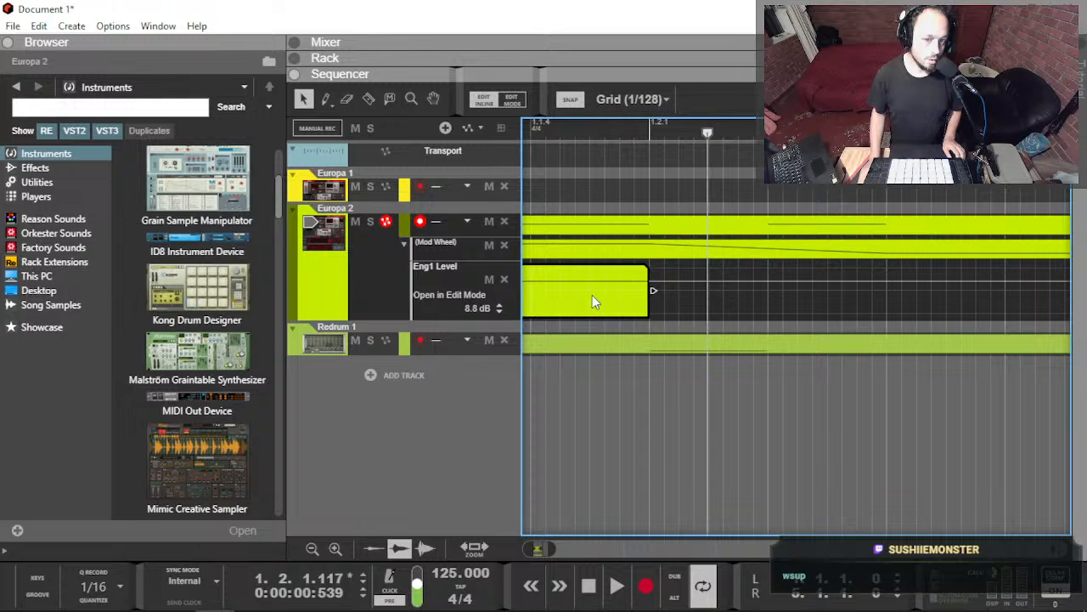
Step: Add an Eng1 Level point at 1.1.4.180 at the same height as the top of the ramp
{"action": "scroll", "coordinate": [599, 296], "scroll_direction": "down", "scroll_amount": 1}
{"action": "scroll", "coordinate": [606, 292], "scroll_direction": "left", "scroll_amount": 1}
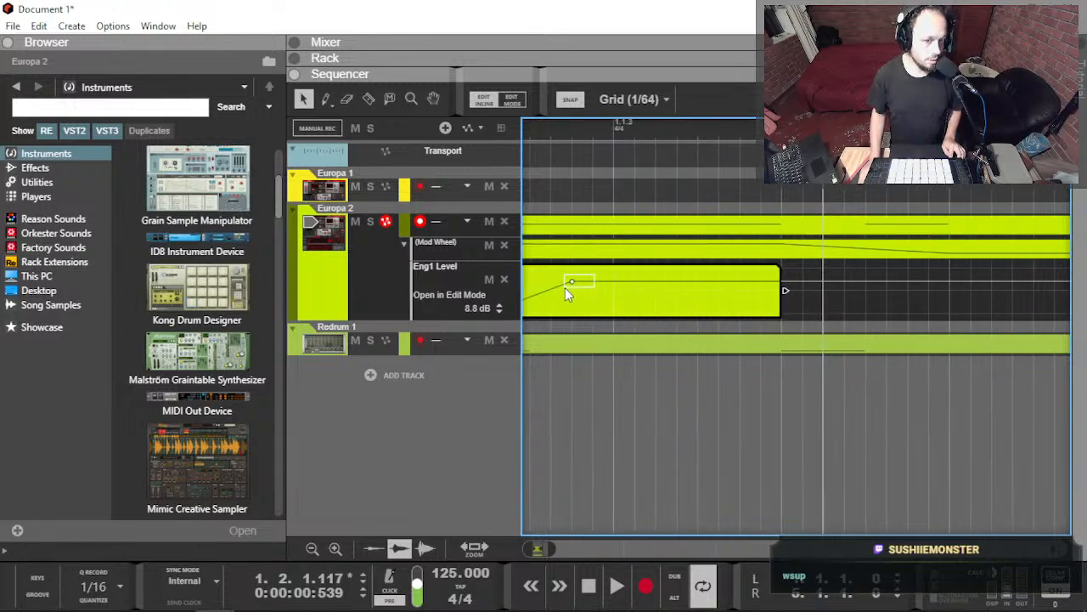
{"action": "left_click", "coordinate": [571, 281]}
{"action": "left_click", "coordinate": [762, 131]}
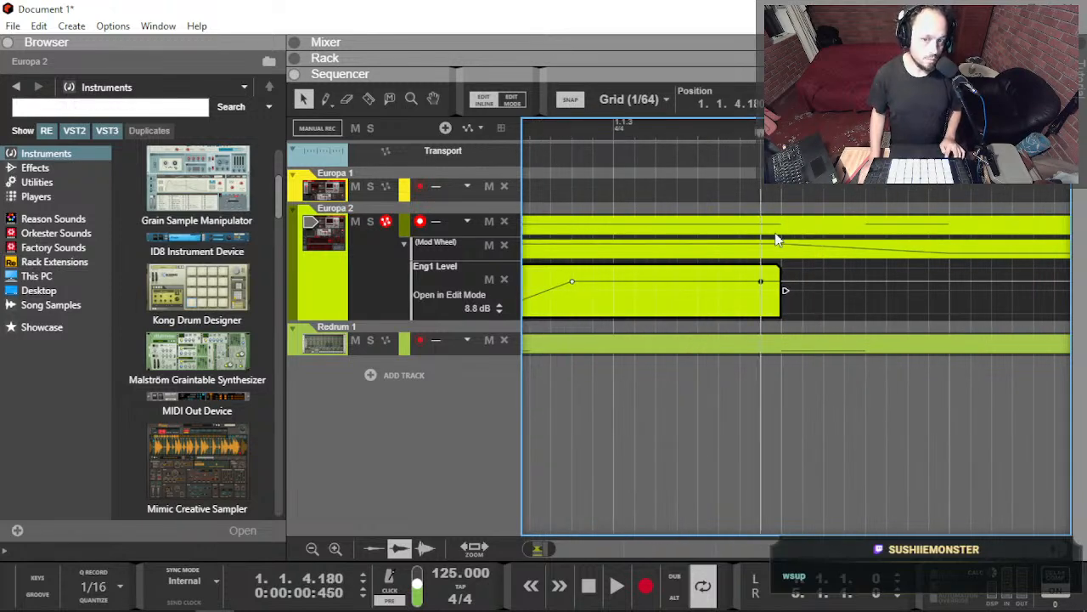
Step: Add a low point at the end of the Eng1 Level clip and move the preceding high point to 1.1.4.210
{"action": "scroll", "coordinate": [783, 299], "scroll_direction": "up", "scroll_amount": 2}
{"action": "left_click", "coordinate": [773, 311]}
{"action": "left_click_drag", "start_coordinate": [785, 331], "coordinate": [791, 333]}
{"action": "left_click_drag", "start_coordinate": [730, 280], "coordinate": [769, 292]}
{"action": "key", "text": "ctrl+z"}
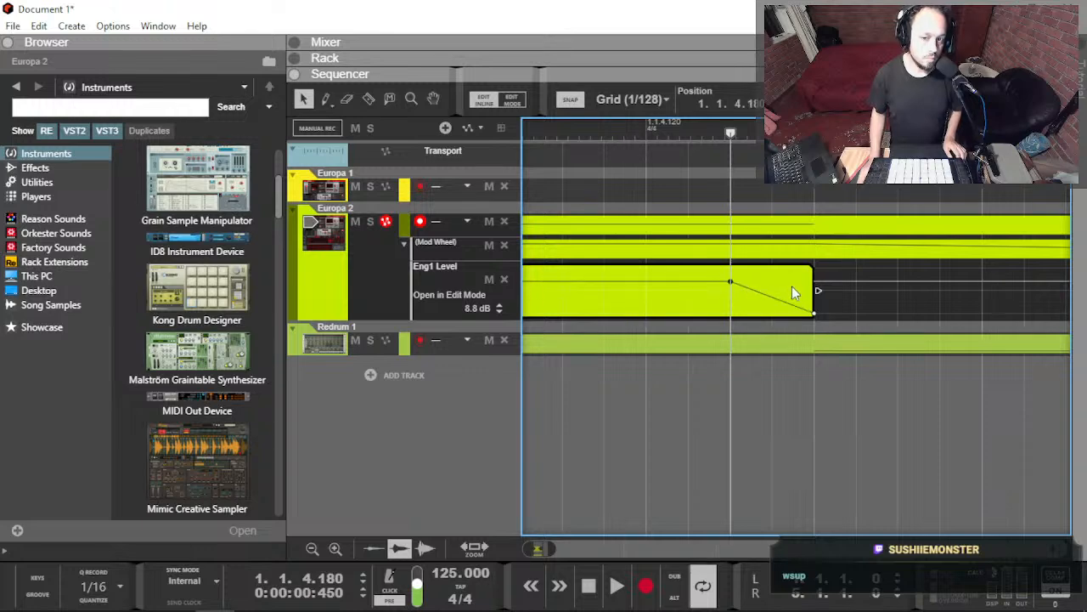
{"action": "key", "text": "ctrl+y"}
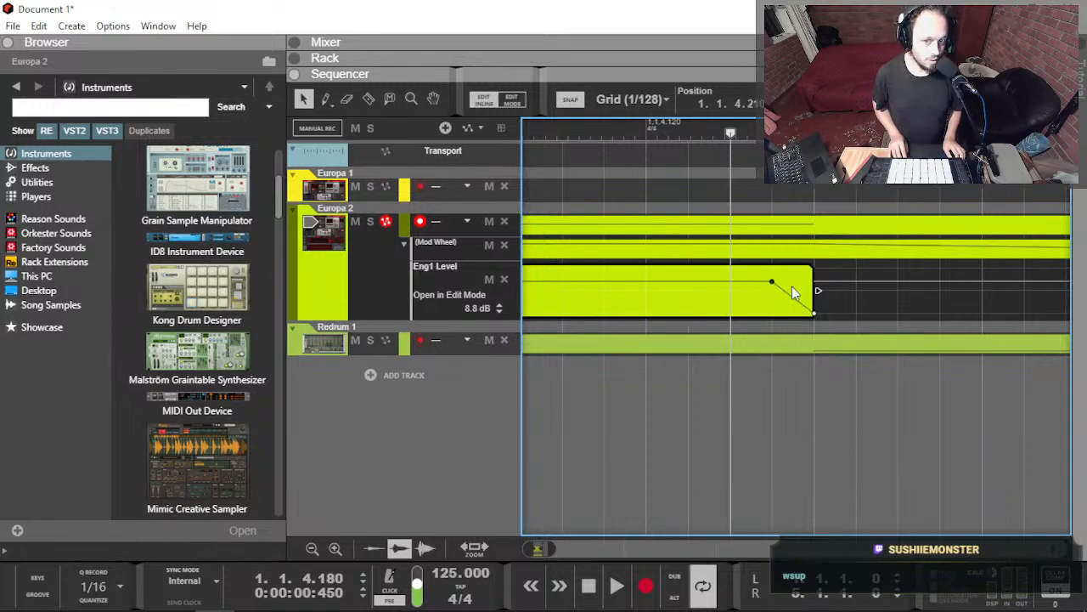
Step: Move the low end point of the Eng1 Level clip slightly earlier, keeping it at the bottom level just before the clip's end
{"action": "key", "text": "alt"}
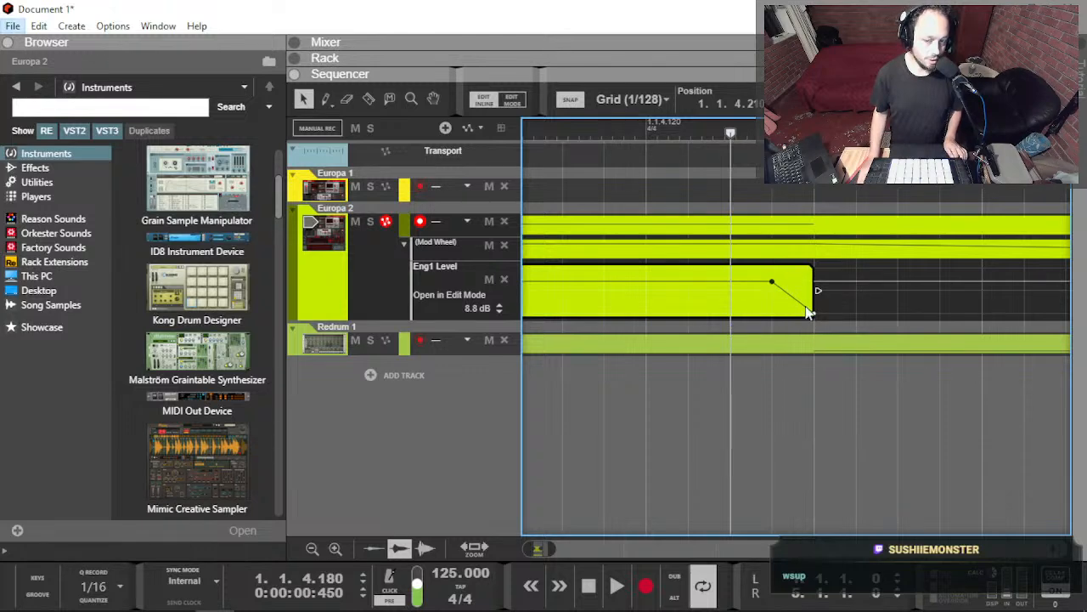
{"action": "key", "text": "alt"}
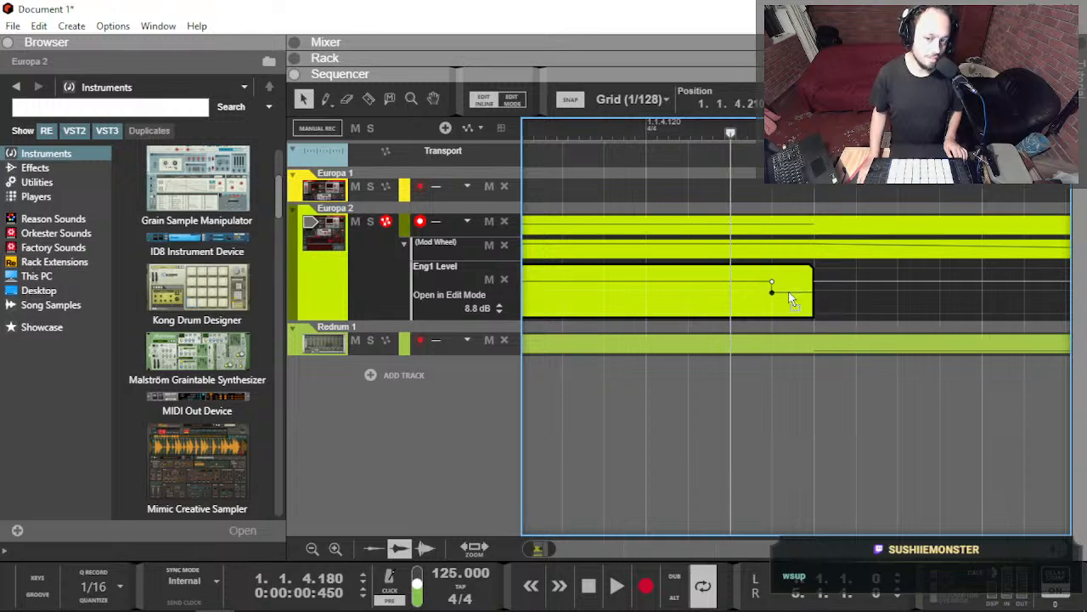
{"action": "left_click", "coordinate": [787, 321]}
{"action": "left_click_drag", "start_coordinate": [798, 336], "coordinate": [805, 336]}
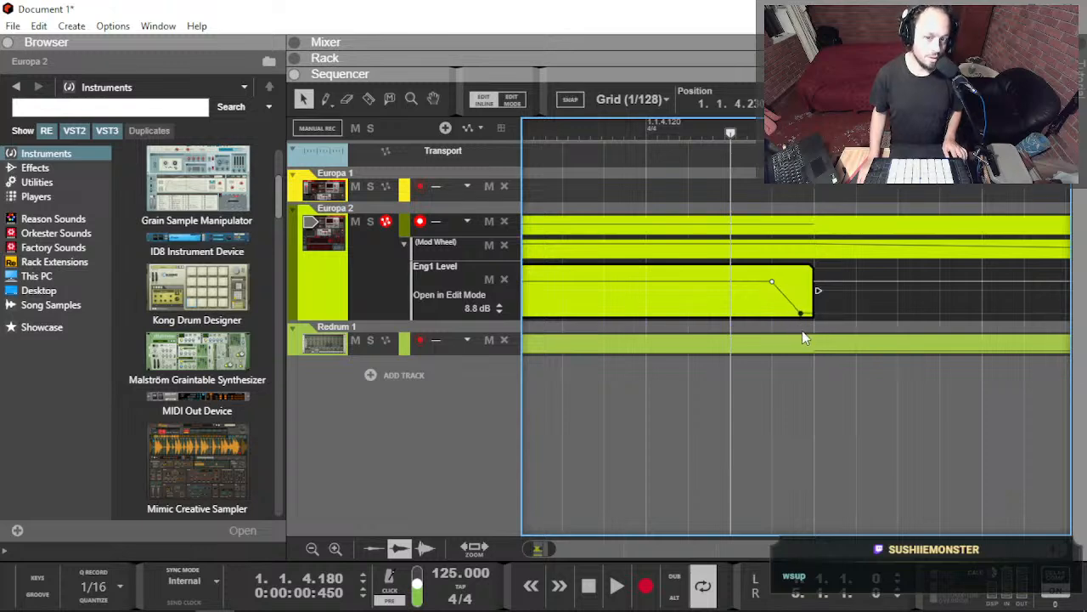
Step: Play from the start of bar 1 to check the reshaped Eng1 Level ducking against the kick
{"action": "scroll", "coordinate": [739, 308], "scroll_direction": "down", "scroll_amount": 3}
{"action": "scroll", "coordinate": [636, 301], "scroll_direction": "down", "scroll_amount": 5}
{"action": "scroll", "coordinate": [635, 306], "scroll_direction": "left", "scroll_amount": 2}
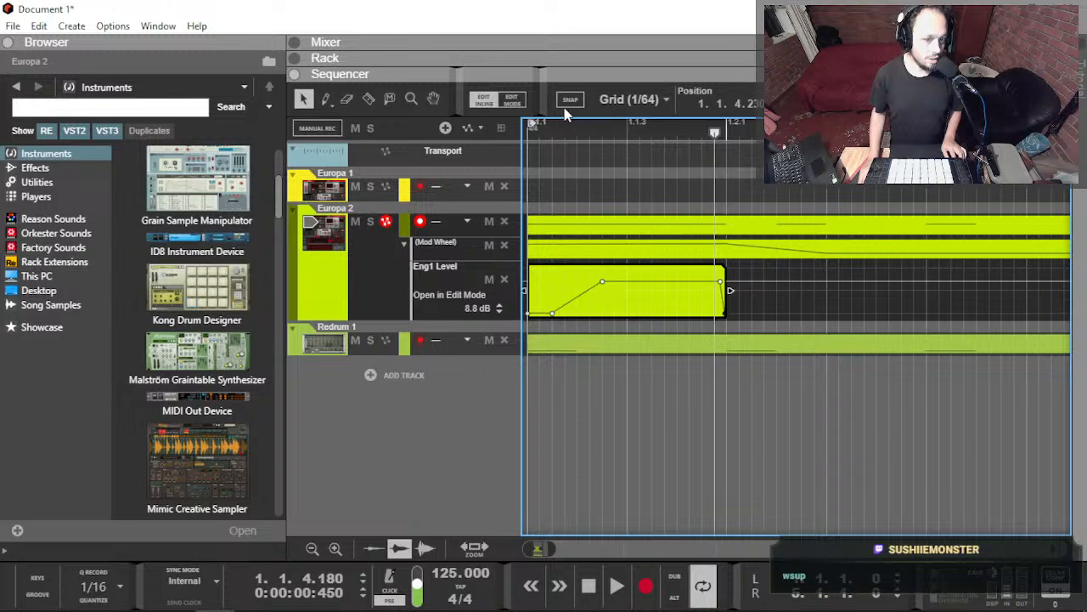
{"action": "left_click", "coordinate": [549, 133]}
{"action": "key", "text": "space"}
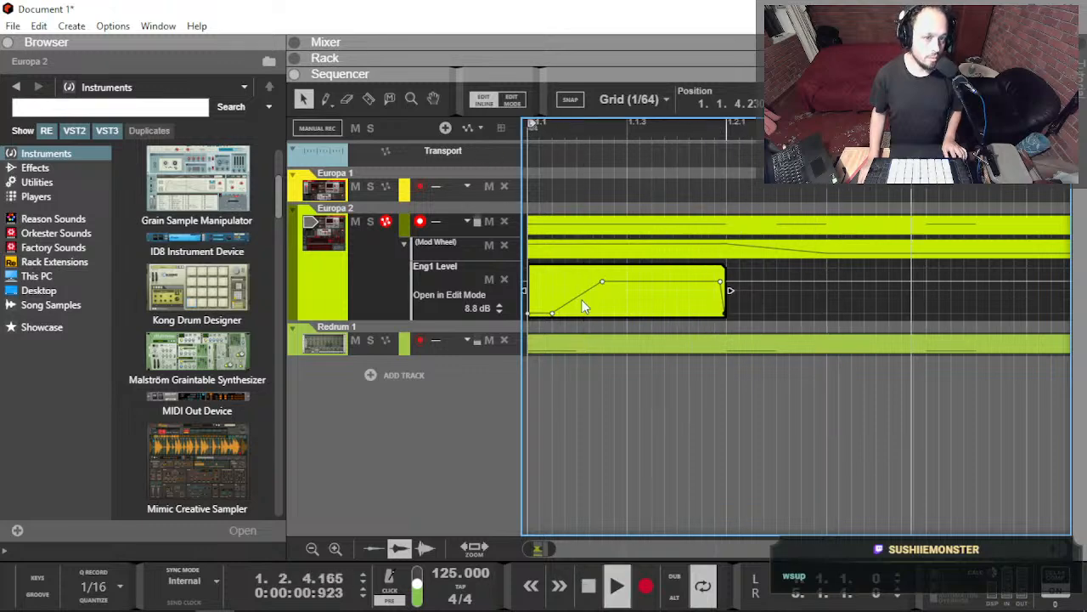
Step: Duplicate the one-beat Eng1 Level clip back to back until it fills all four bars, and play the loop from the start
{"action": "left_click", "coordinate": [667, 179]}
{"action": "left_click", "coordinate": [631, 279]}
{"action": "key", "text": "s"}
{"action": "scroll", "coordinate": [622, 293], "scroll_direction": "down", "scroll_amount": 5}
{"action": "key", "text": "ctrl+d"}
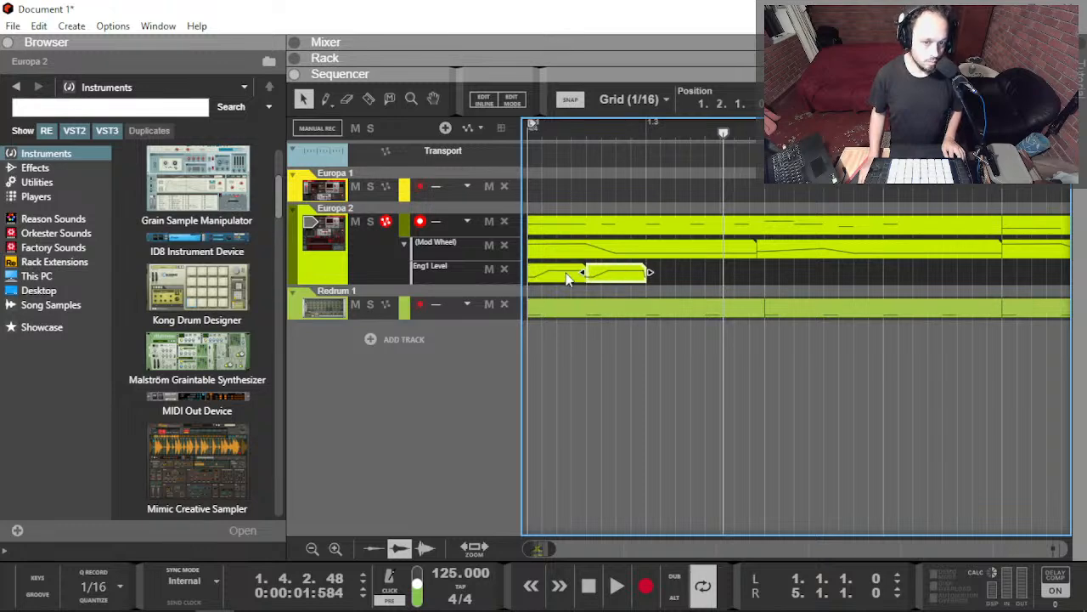
{"action": "key", "text": "ctrl+d"}
{"action": "key", "text": "ctrl+d"}
{"action": "key", "text": "ctrl+d"}
{"action": "scroll", "coordinate": [672, 294], "scroll_direction": "down", "scroll_amount": 3}
{"action": "key", "text": "ctrl+d"}
{"action": "key", "text": "ctrl+d"}
{"action": "key", "text": "ctrl+d"}
{"action": "key", "text": "ctrl+d"}
{"action": "key", "text": "ctrl+d"}
{"action": "key", "text": "ctrl+d"}
{"action": "key", "text": "ctrl+d"}
{"action": "key", "text": "ctrl+d"}
{"action": "key", "text": "ctrl+d"}
{"action": "key", "text": "ctrl+d"}
{"action": "key", "text": "ctrl+d"}
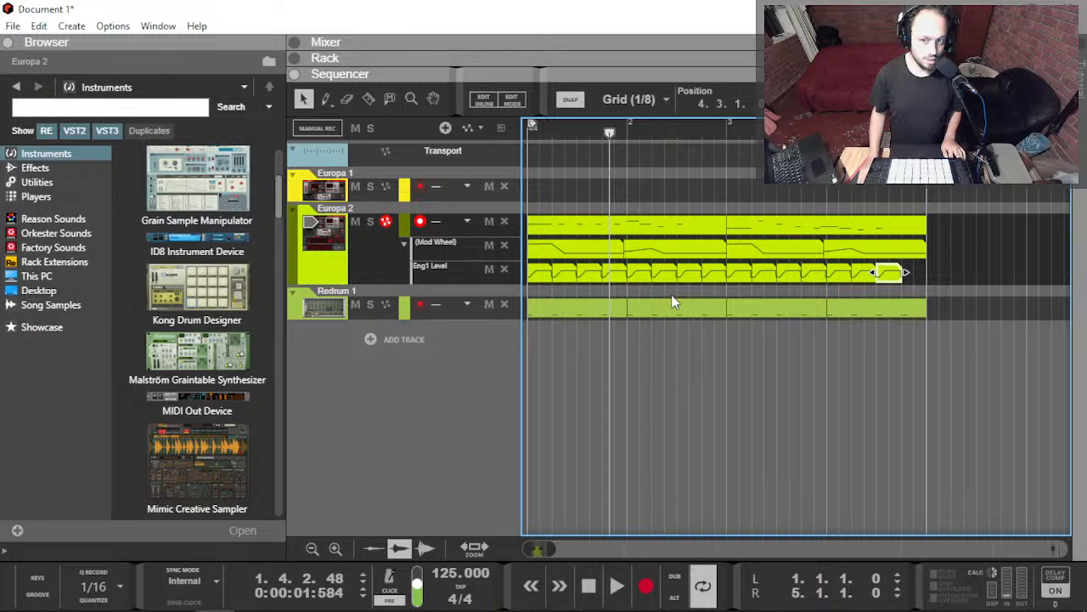
{"action": "left_click_drag", "start_coordinate": [546, 133], "coordinate": [524, 135]}
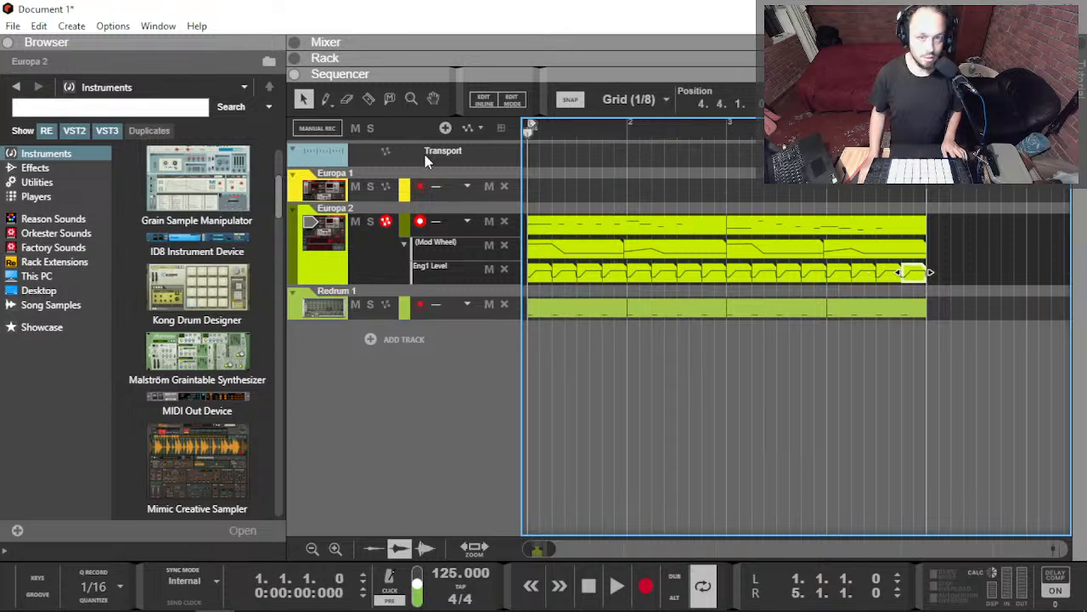
{"action": "key", "text": "space"}
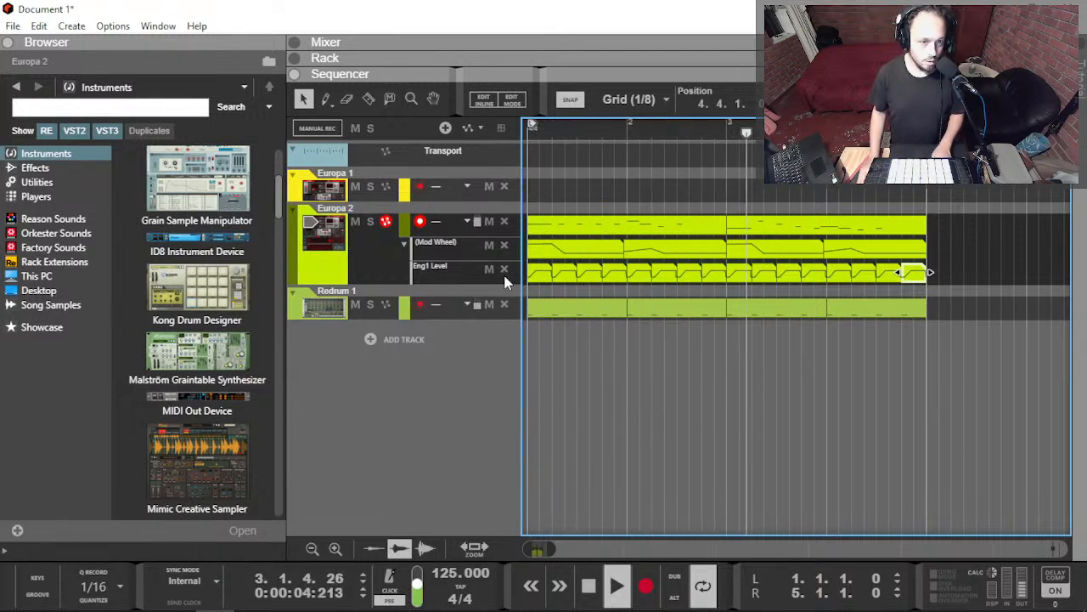
Step: Add a Master Volume automation lane for Europa 2 and move all the Eng1 Level clips onto it
{"action": "key", "text": "F6"}
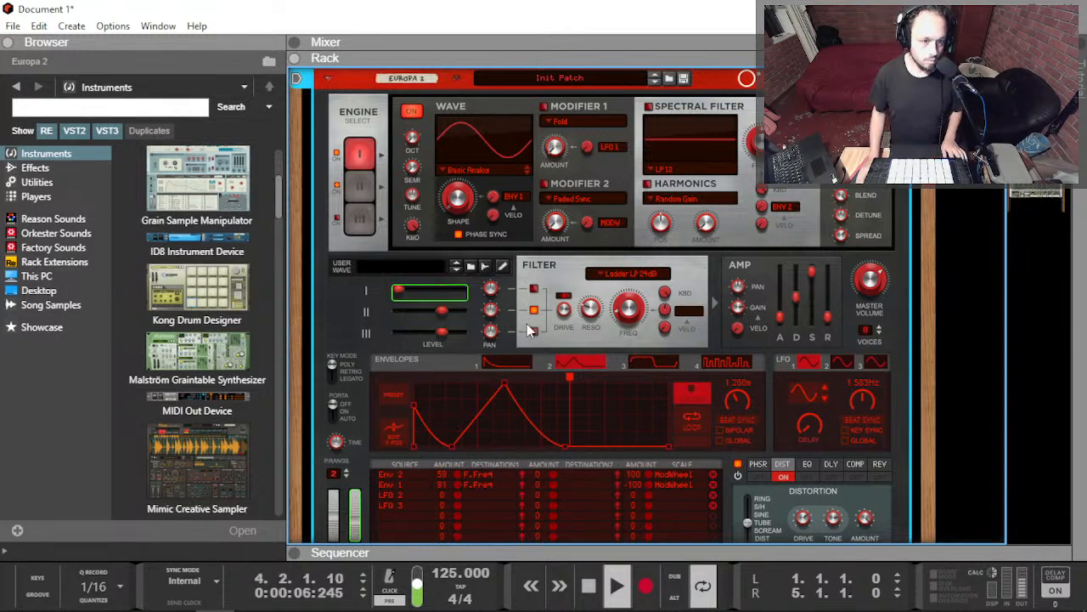
{"action": "left_click", "coordinate": [871, 280], "text": "alt"}
{"action": "double_click", "coordinate": [740, 351]}
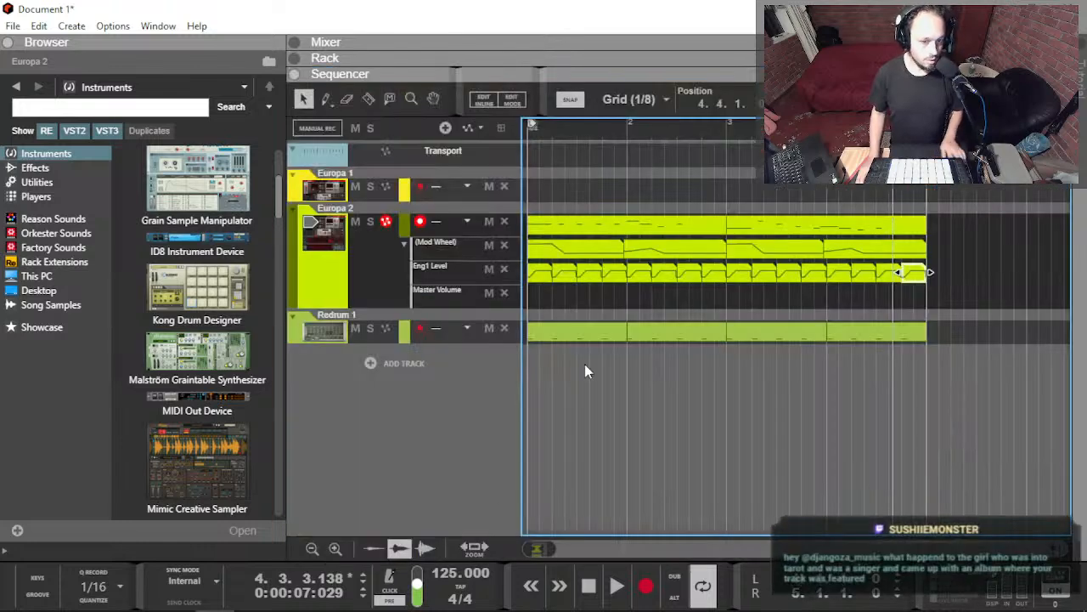
{"action": "left_click_drag", "start_coordinate": [945, 290], "coordinate": [545, 296]}
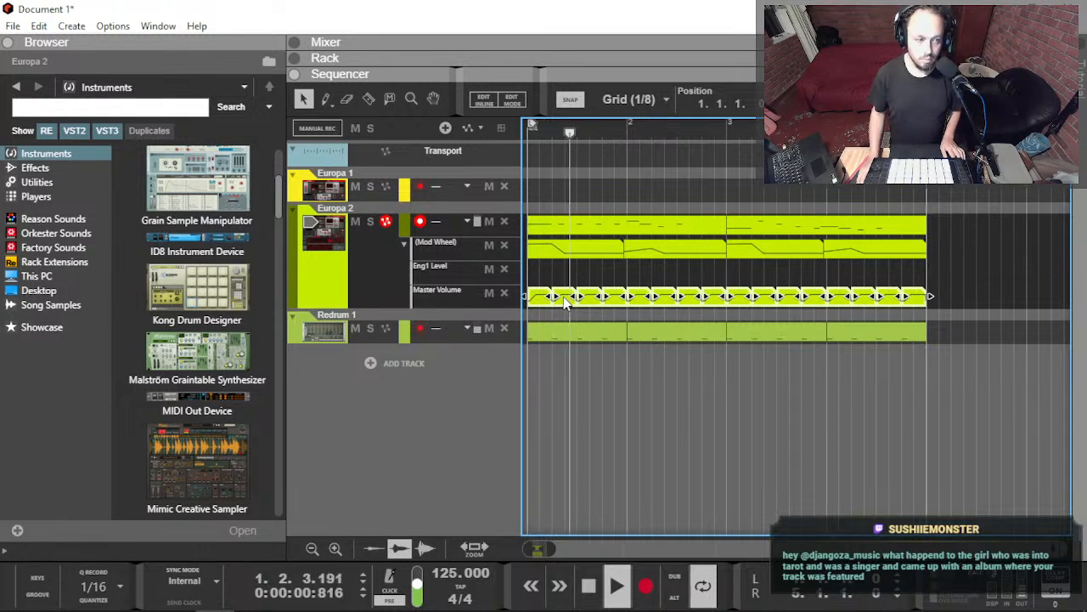
Step: Replay the start of bar 1 several times to check the master volume ducking against the kick
{"action": "scroll", "coordinate": [567, 305], "scroll_direction": "up", "scroll_amount": 6}
{"action": "scroll", "coordinate": [567, 306], "scroll_direction": "left", "scroll_amount": 2}
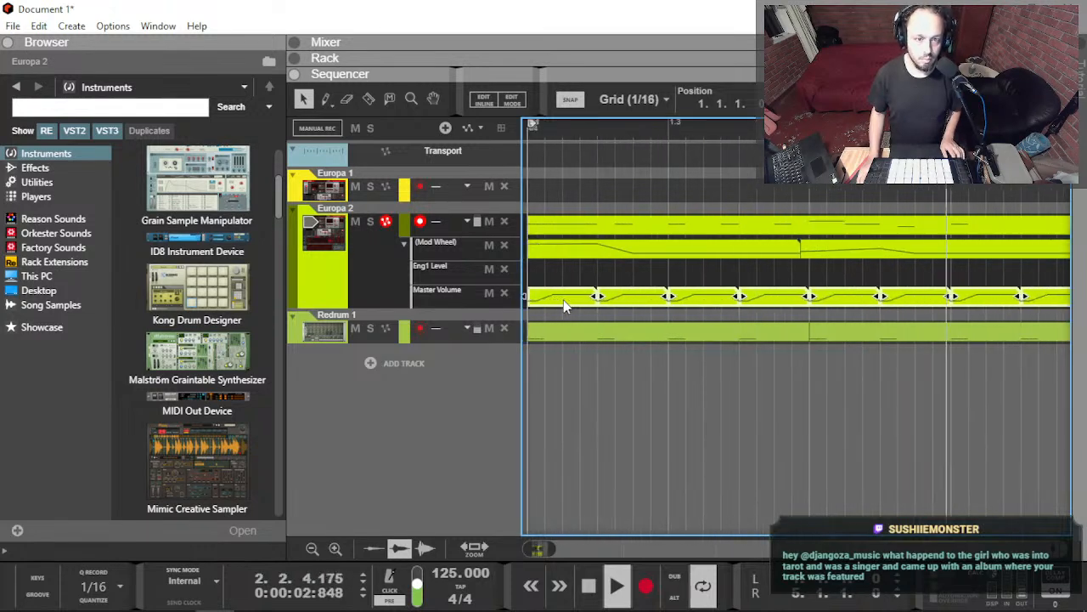
{"action": "key", "text": "space"}
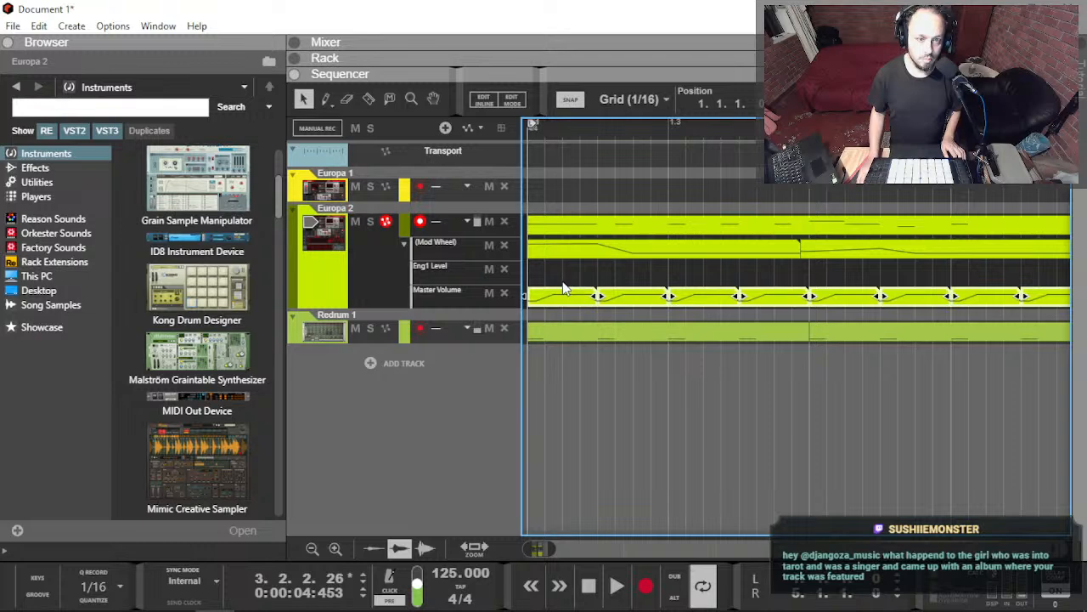
{"action": "left_click_drag", "start_coordinate": [551, 134], "coordinate": [444, 148]}
{"action": "key", "text": "space"}
{"action": "key", "text": "space"}
{"action": "scroll", "coordinate": [556, 180], "scroll_direction": "up", "scroll_amount": 4}
{"action": "left_click", "coordinate": [540, 131]}
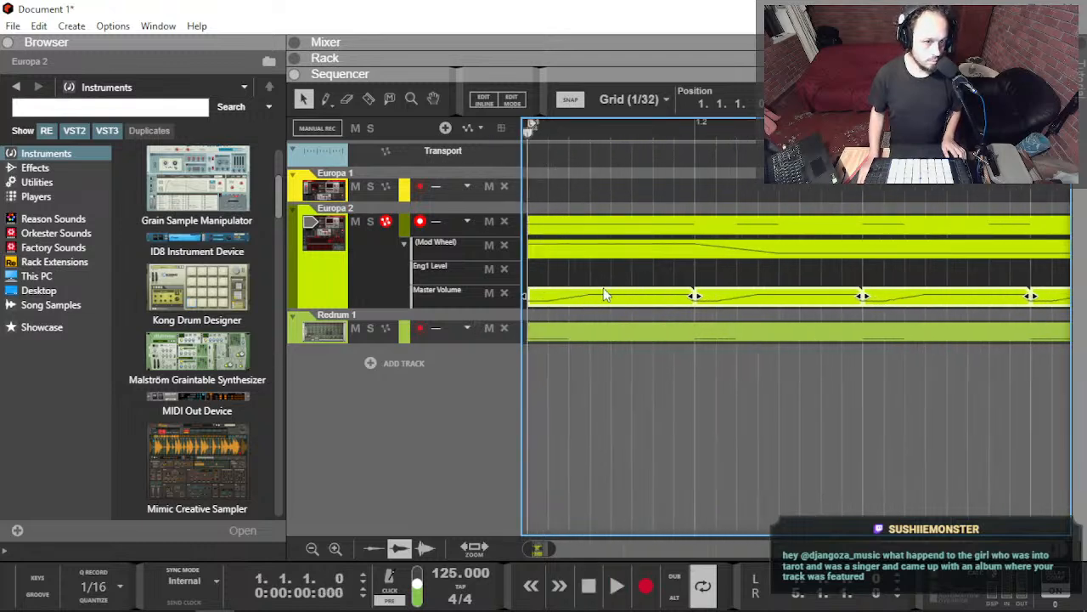
{"action": "key", "text": "space"}
{"action": "key", "text": "space"}
{"action": "left_click_drag", "start_coordinate": [566, 128], "coordinate": [382, 142]}
{"action": "key", "text": "space"}
{"action": "key", "text": "space"}
{"action": "left_click", "coordinate": [529, 130]}
{"action": "key", "text": "space"}
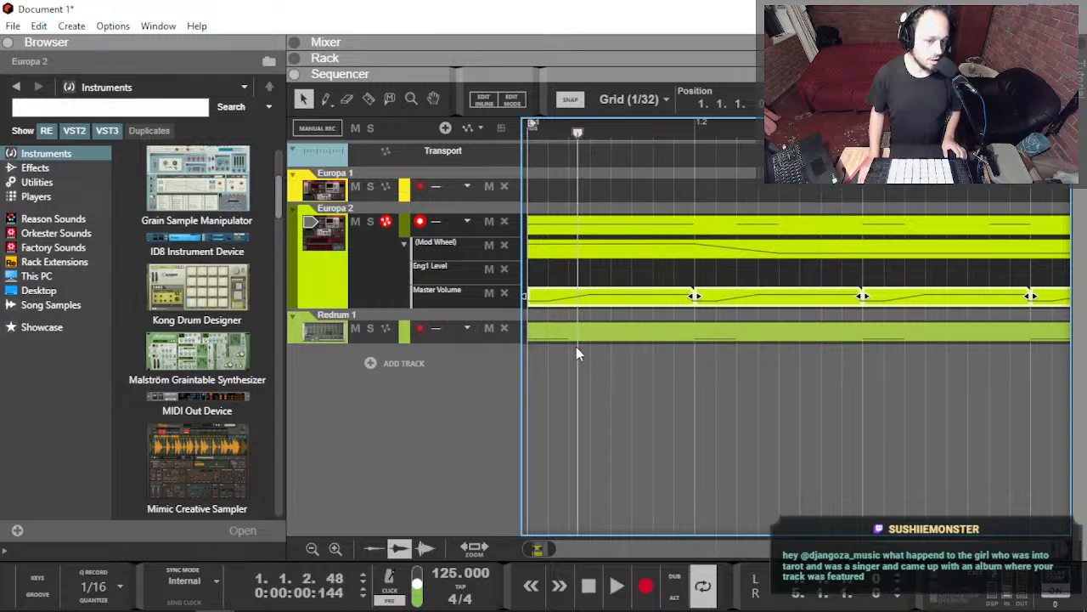
{"action": "key", "text": "space"}
{"action": "key", "text": "space"}
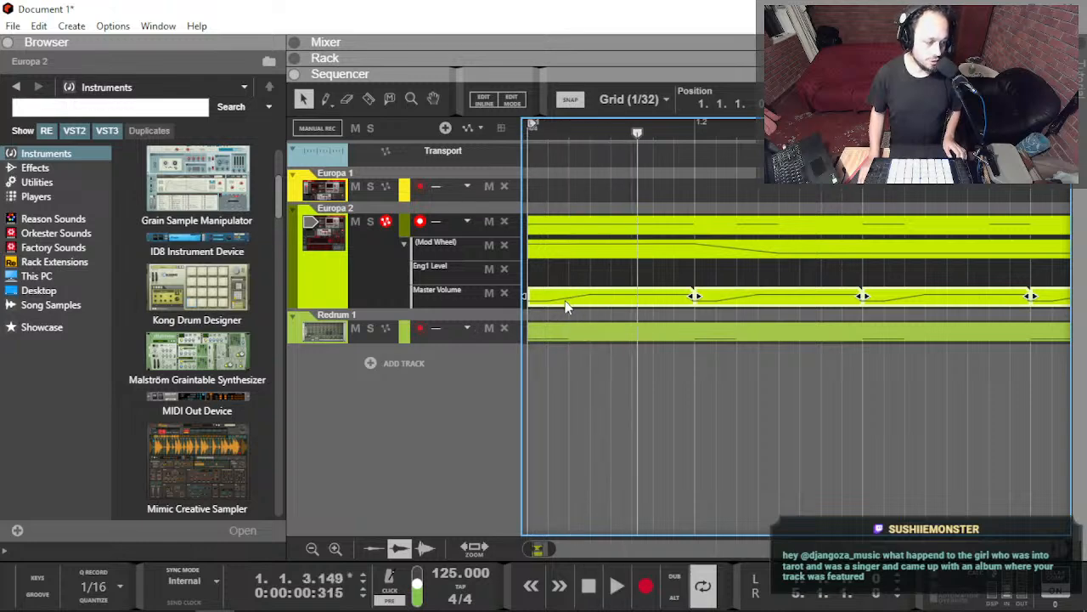
{"action": "left_click", "coordinate": [536, 127]}
{"action": "key", "text": "space"}
{"action": "key", "text": "space"}
{"action": "key", "text": "space"}
{"action": "key", "text": "space"}
{"action": "left_click", "coordinate": [534, 128]}
{"action": "key", "text": "space"}
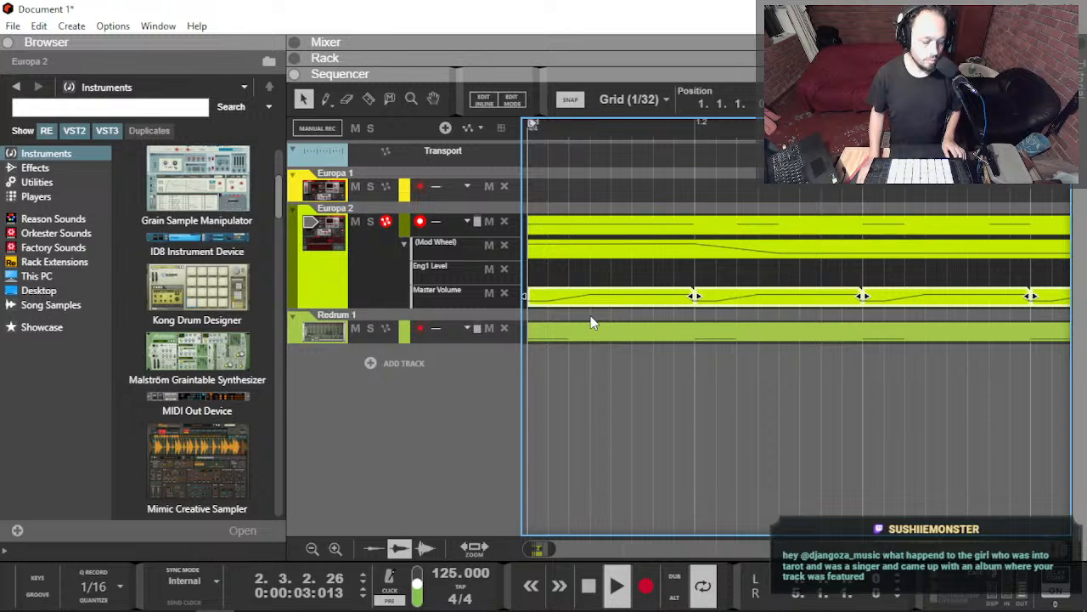
Step: Open the first Master Volume clip and move the top point of its ramp earlier, to 1.1.2
{"action": "scroll", "coordinate": [594, 322], "scroll_direction": "down", "scroll_amount": 3}
{"action": "scroll", "coordinate": [594, 322], "scroll_direction": "down", "scroll_amount": 3}
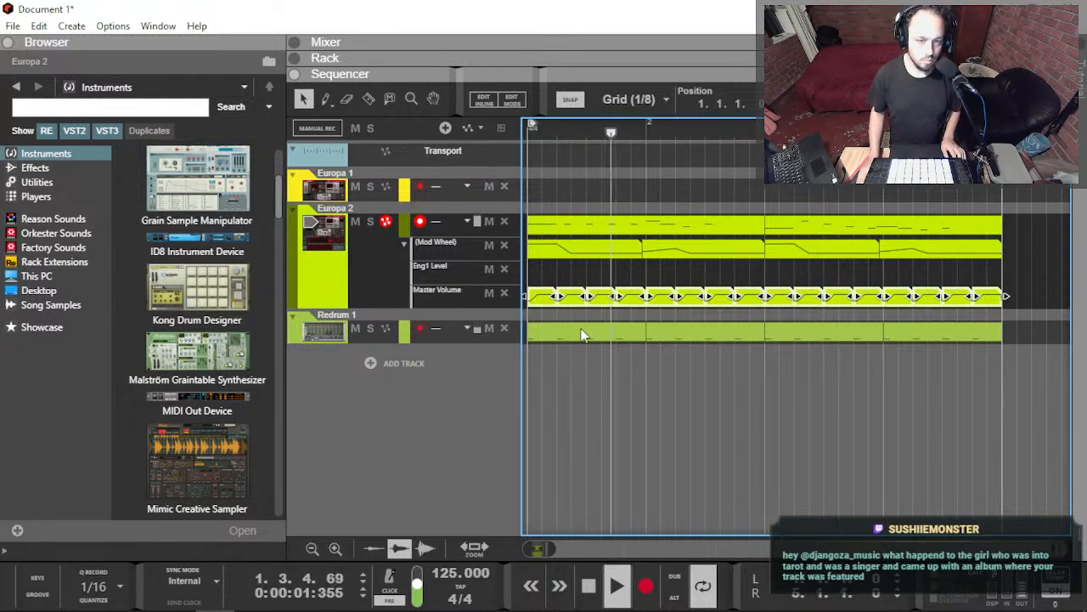
{"action": "scroll", "coordinate": [582, 340], "scroll_direction": "up", "scroll_amount": 3}
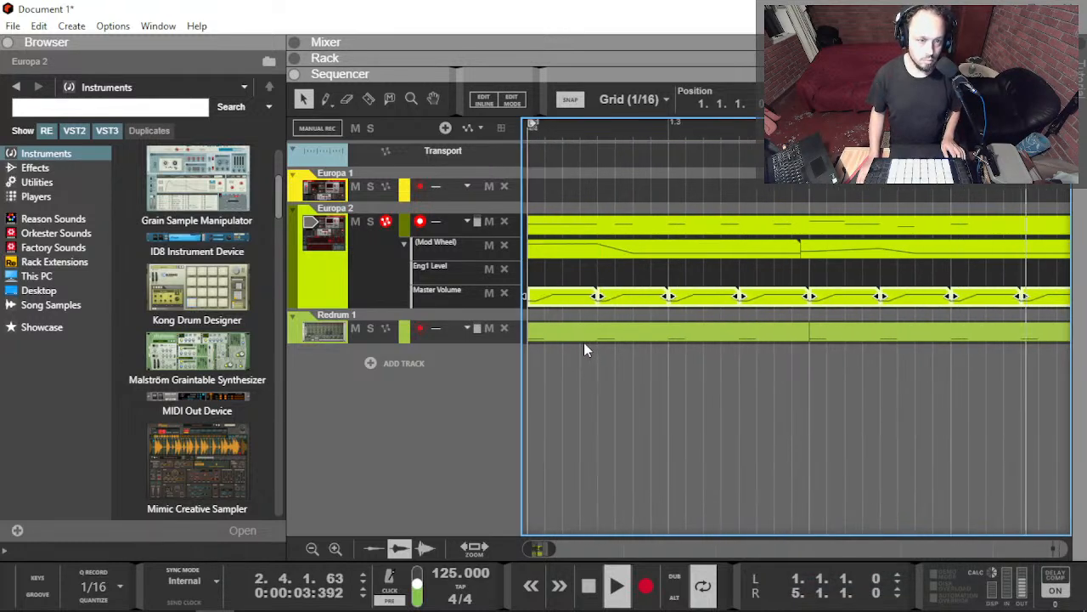
{"action": "scroll", "coordinate": [549, 309], "scroll_direction": "up", "scroll_amount": 4}
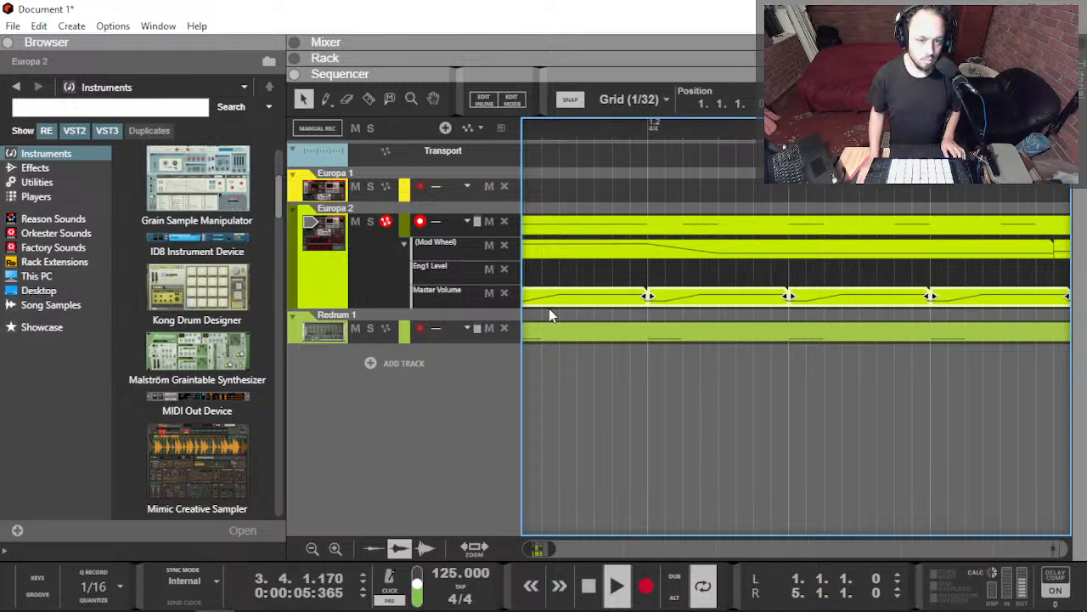
{"action": "left_click", "coordinate": [550, 299]}
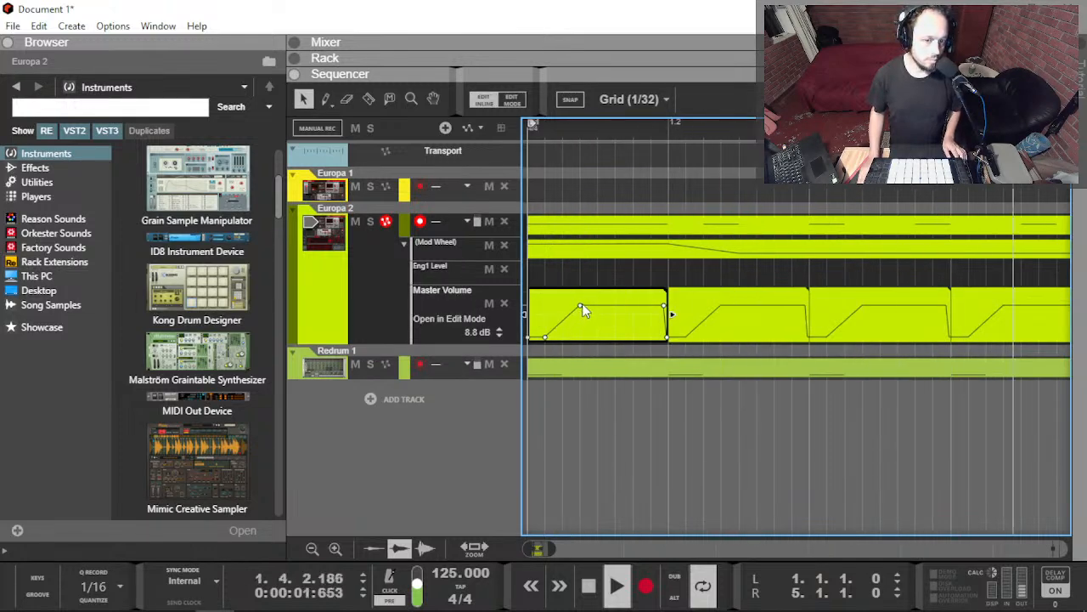
{"action": "key", "text": "space"}
{"action": "left_click", "coordinate": [581, 306]}
{"action": "left_click_drag", "start_coordinate": [590, 304], "coordinate": [571, 305]}
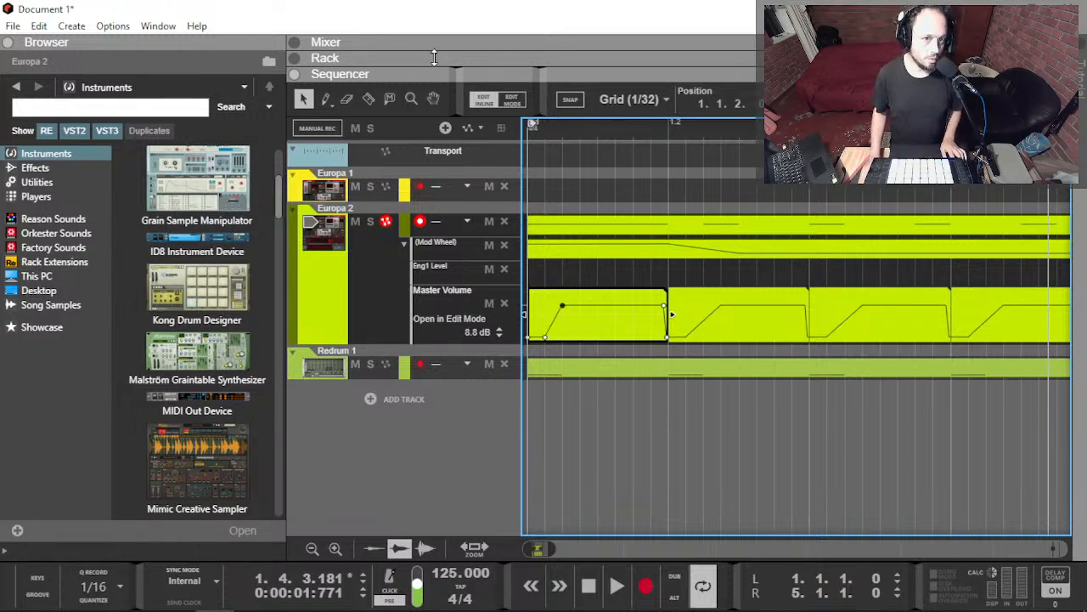
Step: Play the start of bar 1 to check the steeper master volume ramp
{"action": "left_click_drag", "start_coordinate": [556, 133], "coordinate": [513, 161]}
{"action": "key", "text": "space"}
{"action": "key", "text": "space"}
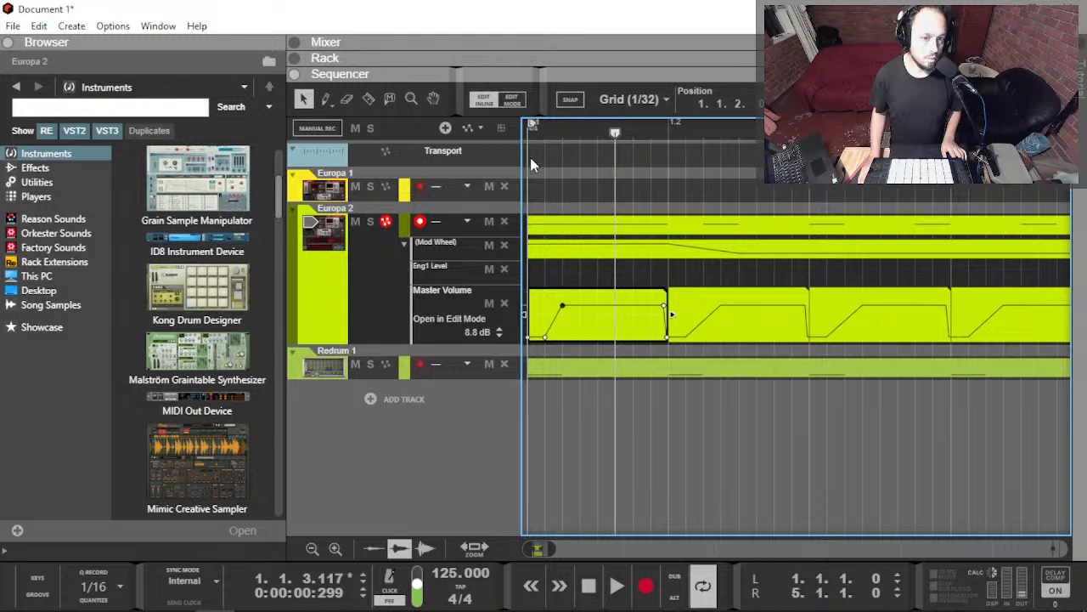
{"action": "left_click_drag", "start_coordinate": [553, 130], "coordinate": [510, 153]}
{"action": "key", "text": "space"}
{"action": "key", "text": "space"}
Step: Replace the remaining Master Volume clips with back-to-back duplicates of the edited first clip, filling all four bars
{"action": "scroll", "coordinate": [568, 305], "scroll_direction": "down", "scroll_amount": 3}
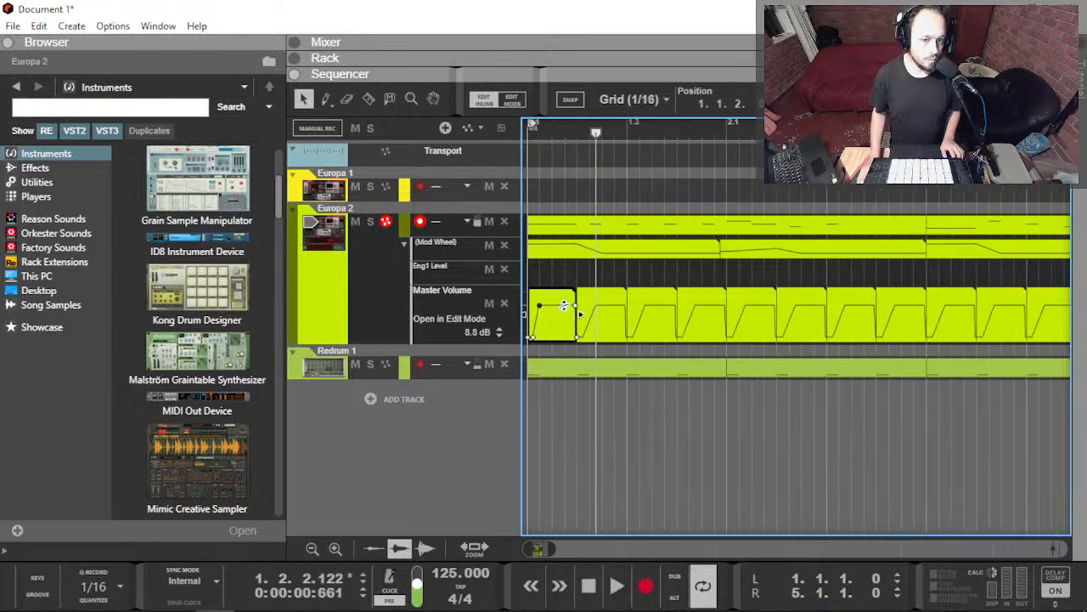
{"action": "scroll", "coordinate": [560, 285], "scroll_direction": "down", "scroll_amount": 3}
{"action": "left_click_drag", "start_coordinate": [886, 297], "coordinate": [554, 293]}
{"action": "key", "text": "Delete"}
{"action": "left_click", "coordinate": [541, 300]}
{"action": "key", "text": "ctrl+d"}
{"action": "key", "text": "ctrl+d"}
{"action": "key", "text": "ctrl+d"}
{"action": "key", "text": "ctrl+d"}
{"action": "key", "text": "ctrl+d"}
{"action": "key", "text": "ctrl+d"}
{"action": "key", "text": "ctrl+d"}
{"action": "key", "text": "ctrl+d"}
{"action": "key", "text": "ctrl+d"}
{"action": "key", "text": "ctrl+d"}
{"action": "key", "text": "ctrl+d"}
{"action": "key", "text": "ctrl+d"}
{"action": "key", "text": "ctrl+d"}
{"action": "key", "text": "ctrl+d"}
{"action": "key", "text": "ctrl+d"}
Step: Play the loop from bar 1 to check the updated master volume ducking, and return to the start
{"action": "left_click_drag", "start_coordinate": [554, 133], "coordinate": [393, 164]}
{"action": "key", "text": "space"}
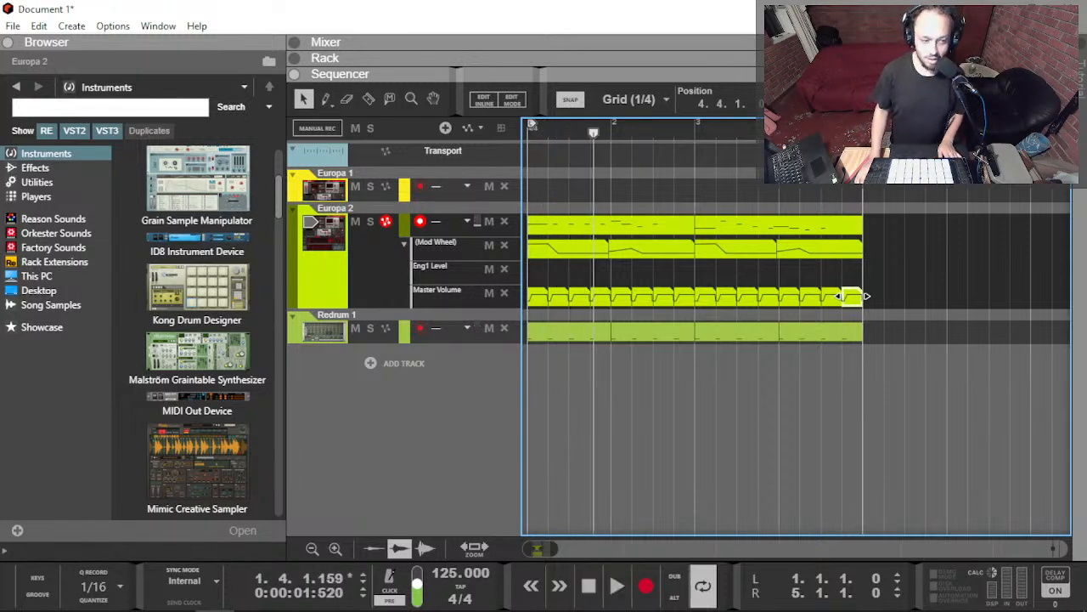
{"action": "left_click_drag", "start_coordinate": [584, 137], "coordinate": [411, 110]}
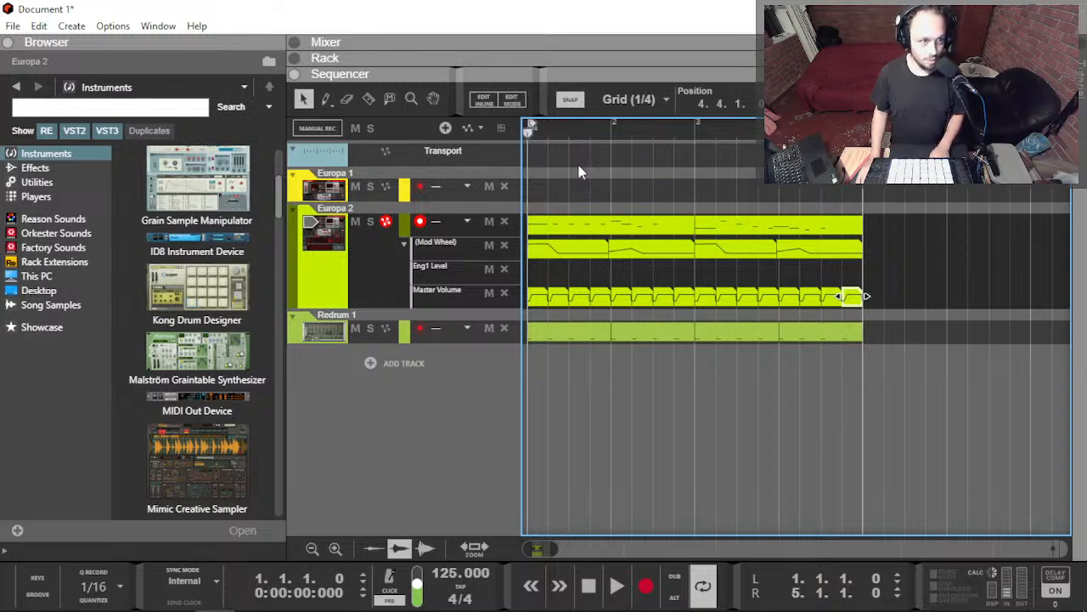
Step: Show the Europa 2 device in the rack and play the loop
{"action": "key", "text": "F5"}
{"action": "key", "text": "F6"}
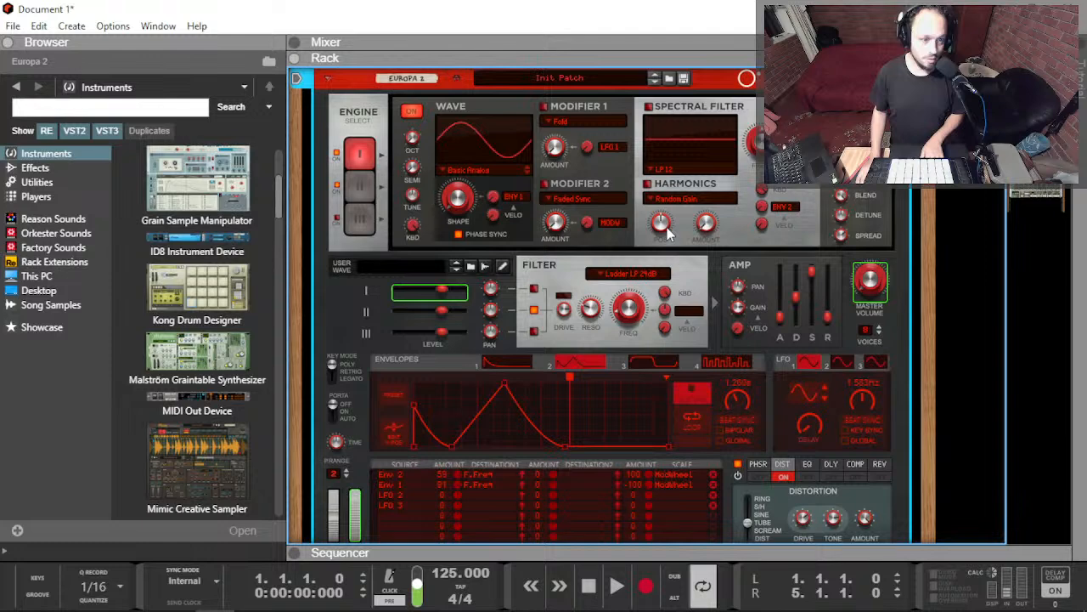
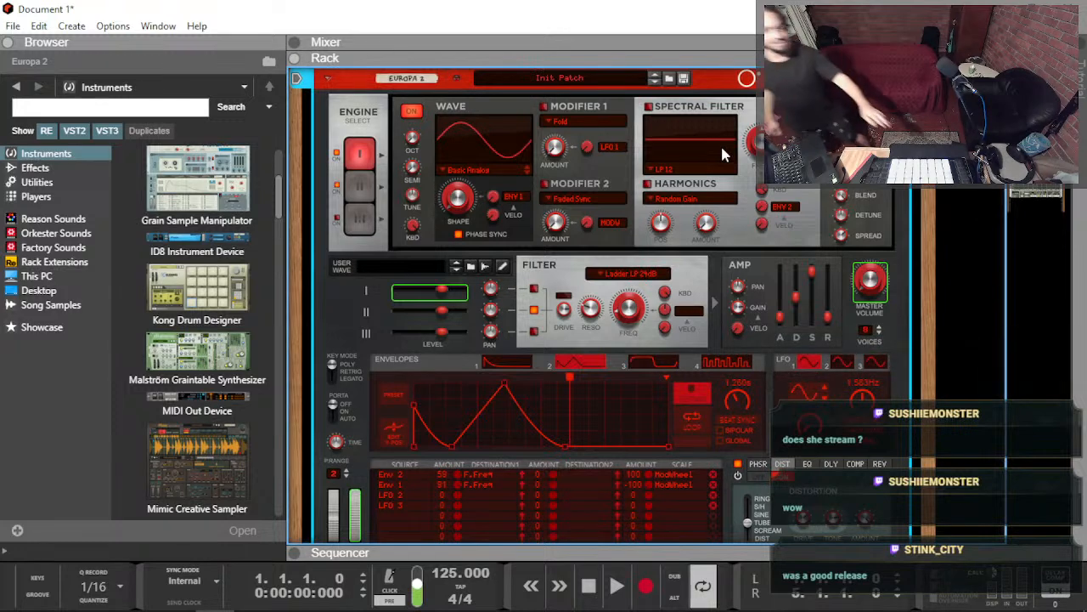
{"action": "key", "text": "space"}
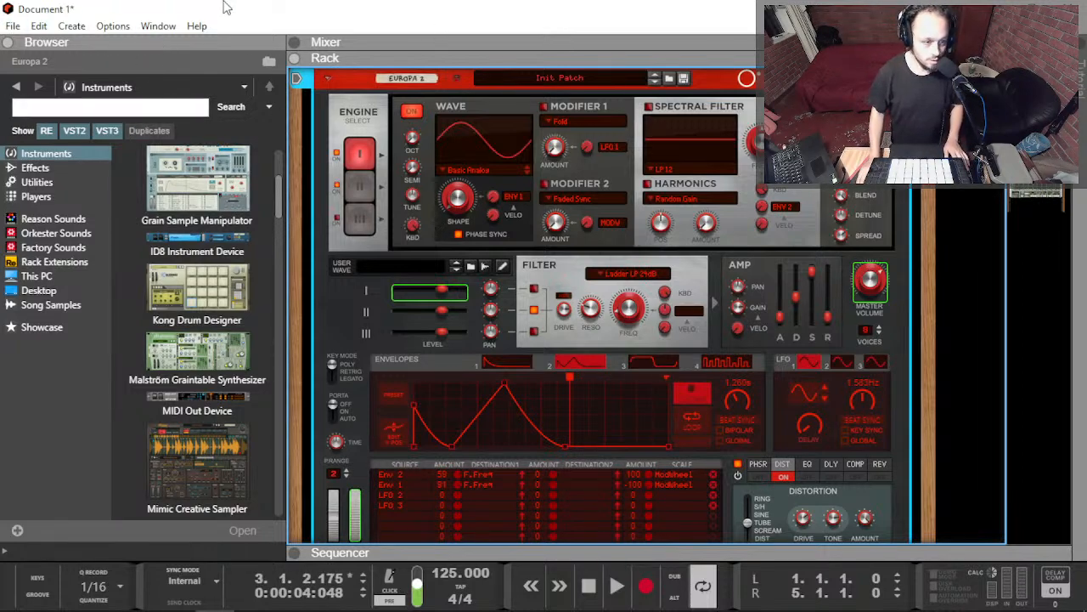
Step: Switch to REAPER and search the House sample collection for snare
{"action": "scroll", "coordinate": [415, 292], "scroll_direction": "down", "scroll_amount": 4}
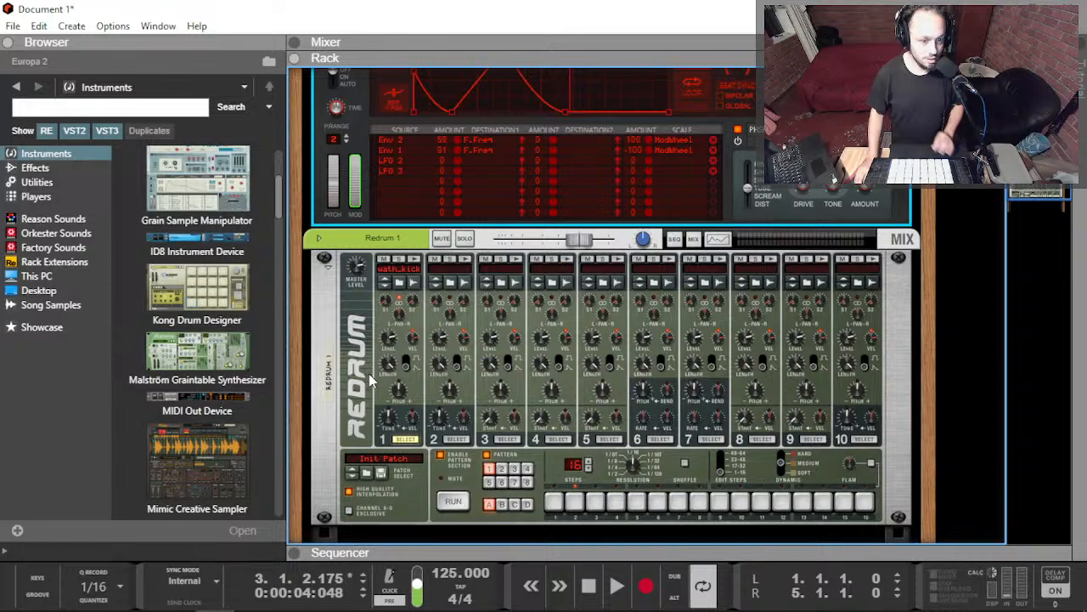
{"action": "left_click", "coordinate": [165, 379]}
{"action": "scroll", "coordinate": [170, 355], "scroll_direction": "down", "scroll_amount": 1}
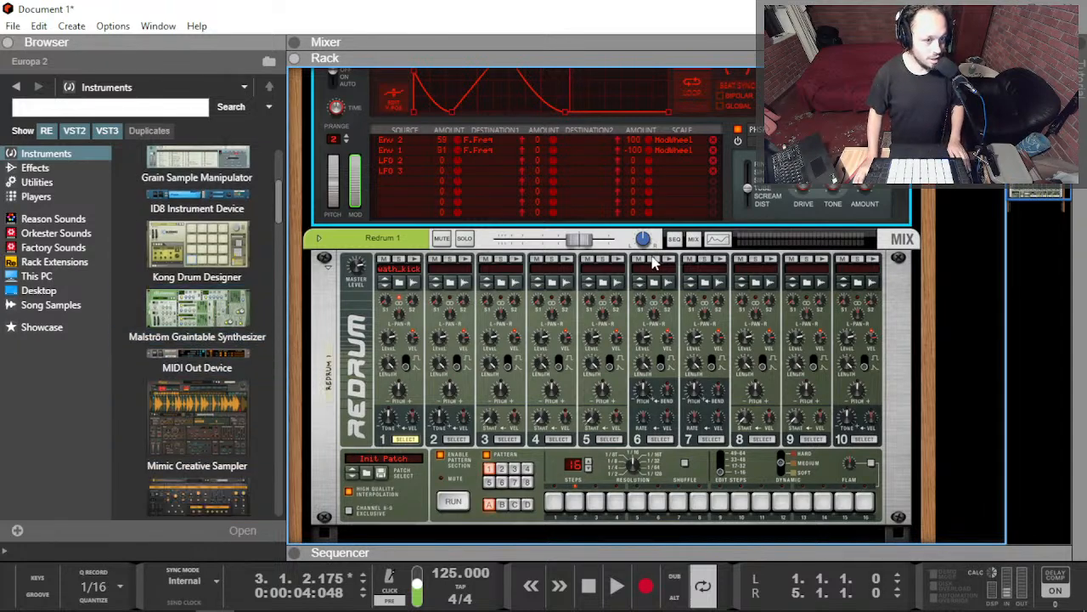
{"action": "key", "text": "alt+Tab"}
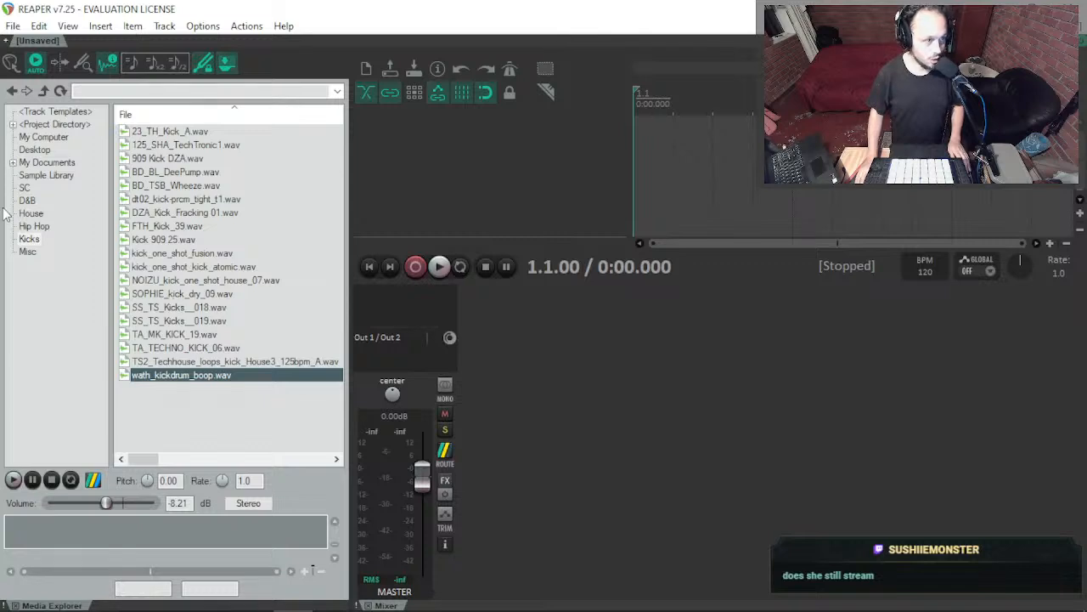
{"action": "left_click", "coordinate": [32, 214]}
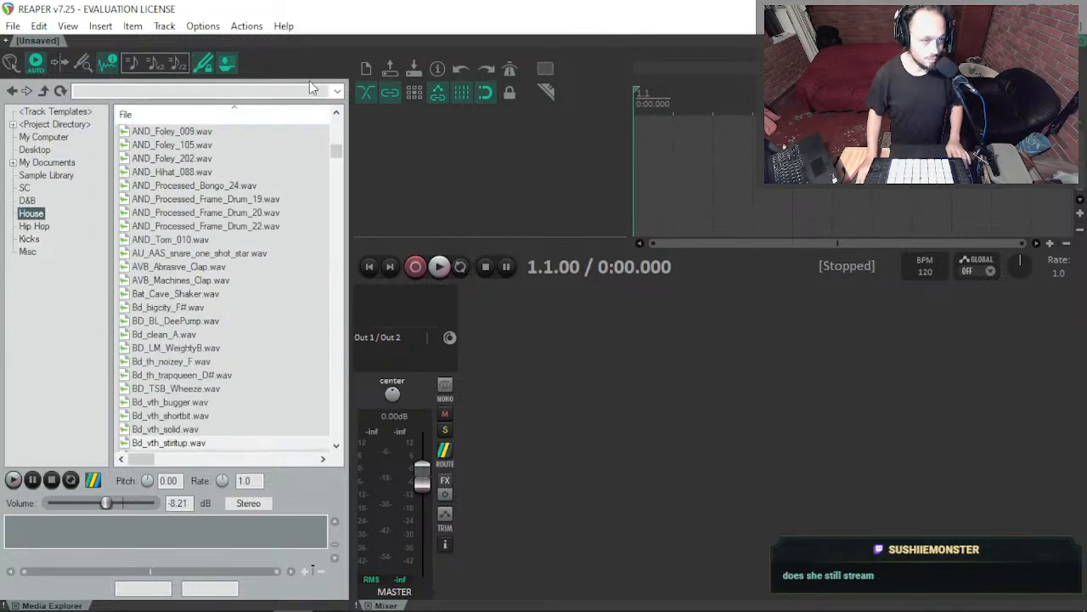
{"action": "left_click", "coordinate": [287, 91]}
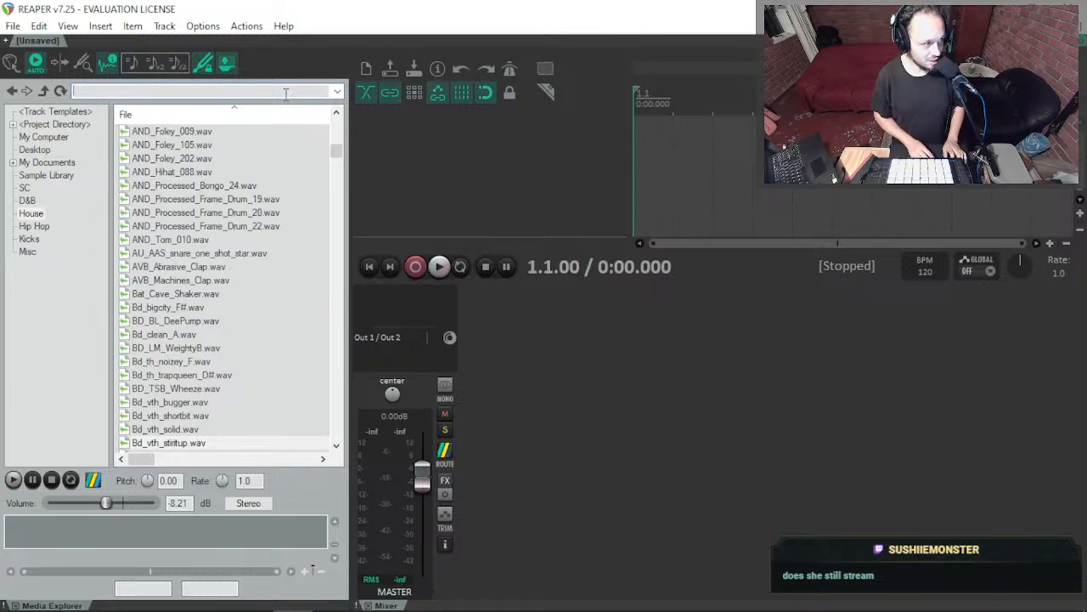
{"action": "key", "text": "Return"}
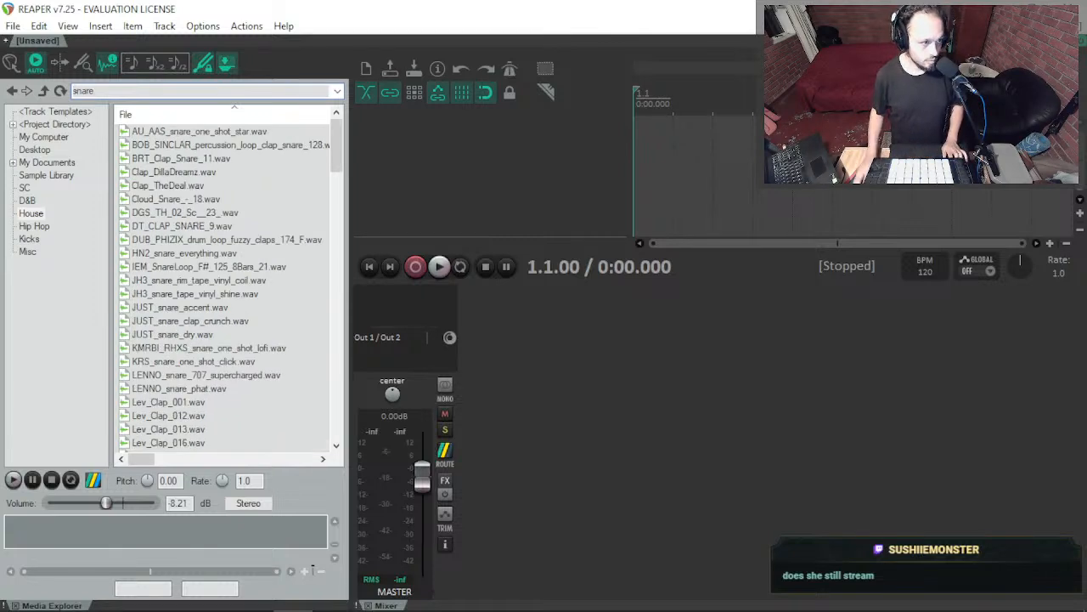
Step: Audition the snare samples from AU_AAS_snare_one_shot_star.wav down to HN2_snare_everything.wav
{"action": "left_click", "coordinate": [203, 134]}
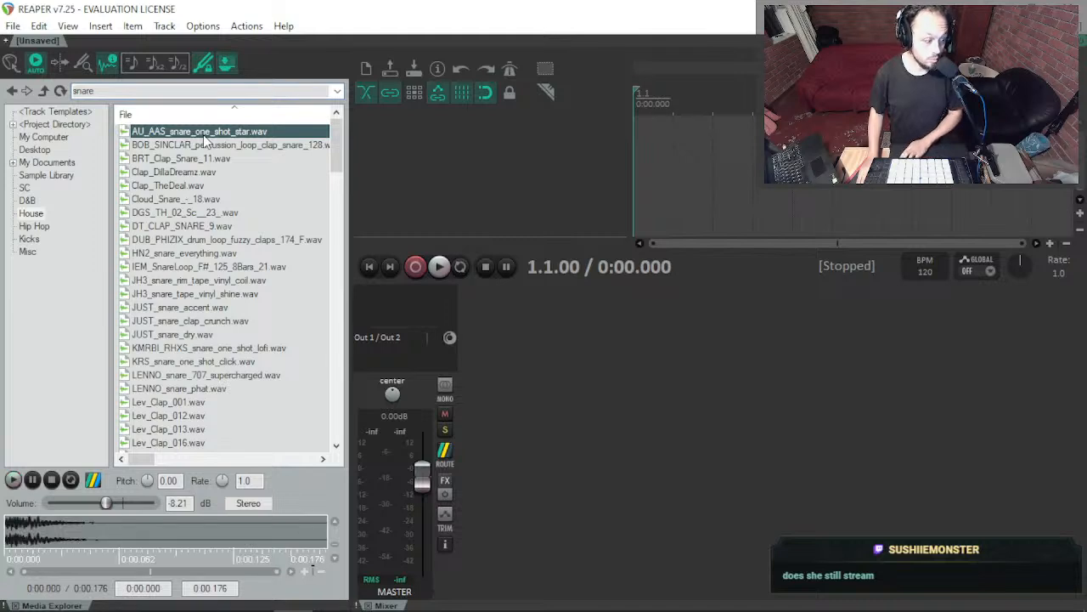
{"action": "key", "text": "Down"}
{"action": "key", "text": "Down"}
{"action": "key", "text": "Down"}
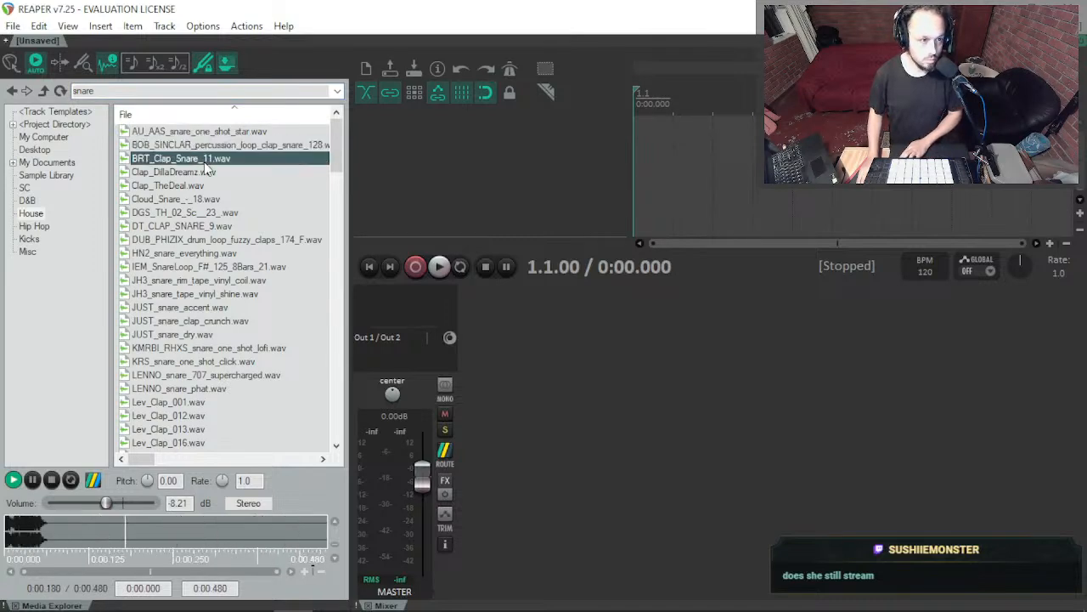
{"action": "key", "text": "Down"}
{"action": "key", "text": "Down"}
{"action": "key", "text": "Down"}
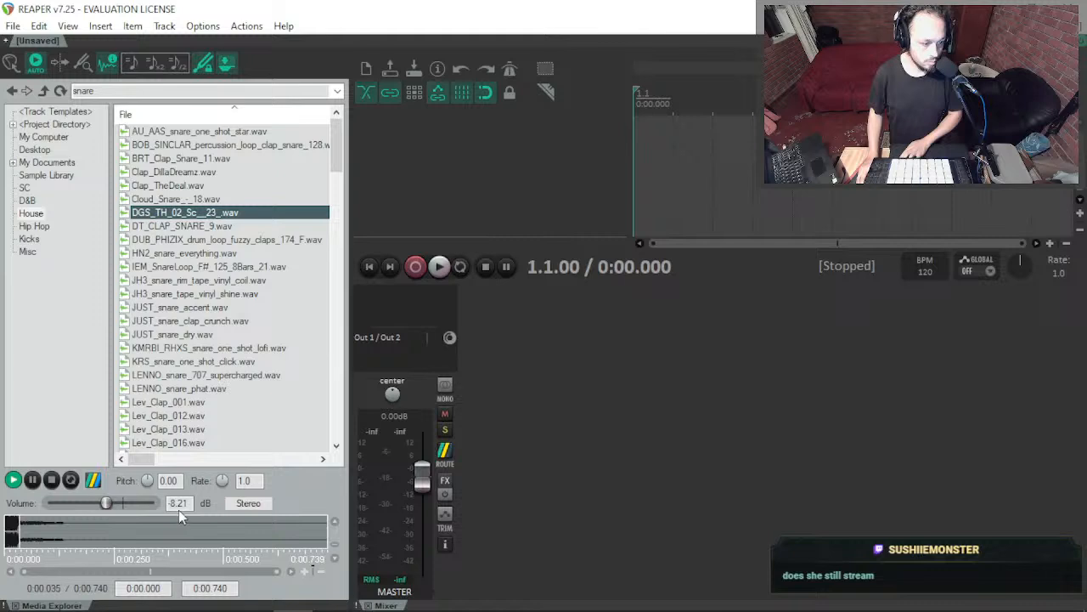
{"action": "key", "text": "Down"}
{"action": "key", "text": "Down"}
{"action": "key", "text": "Down"}
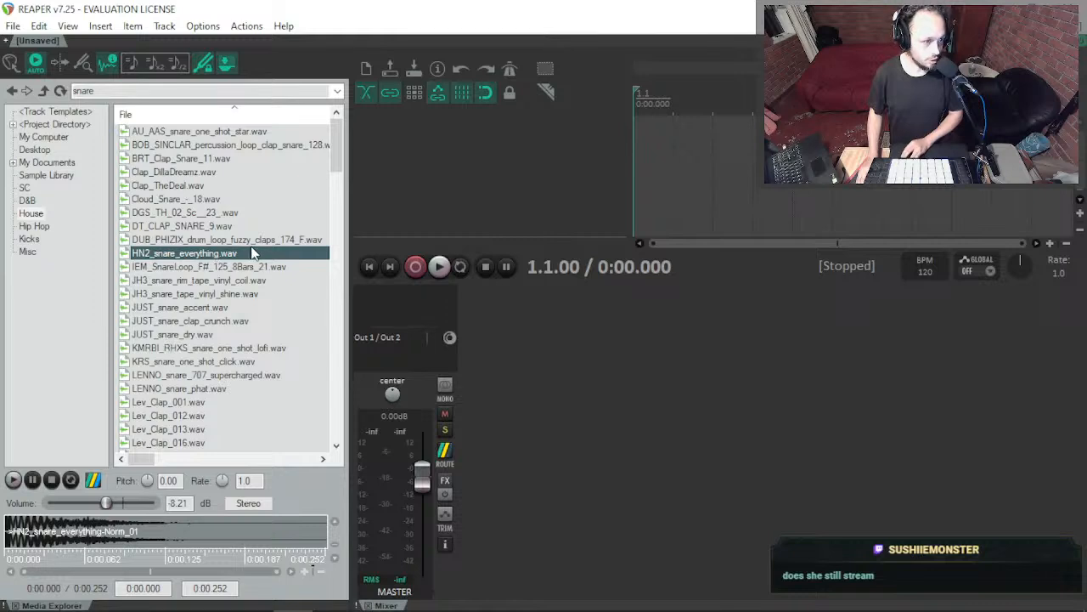
{"action": "key", "text": "space"}
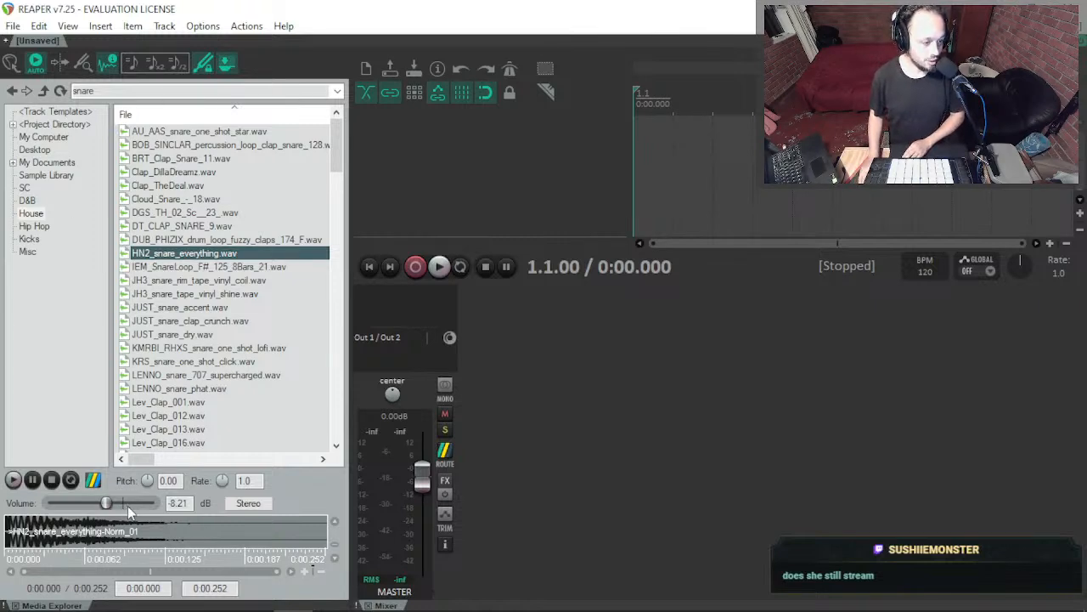
Step: Lower the sample preview volume to -11.7 dB and replay HN2_snare_everything.wav
{"action": "left_click_drag", "start_coordinate": [103, 509], "coordinate": [99, 502]}
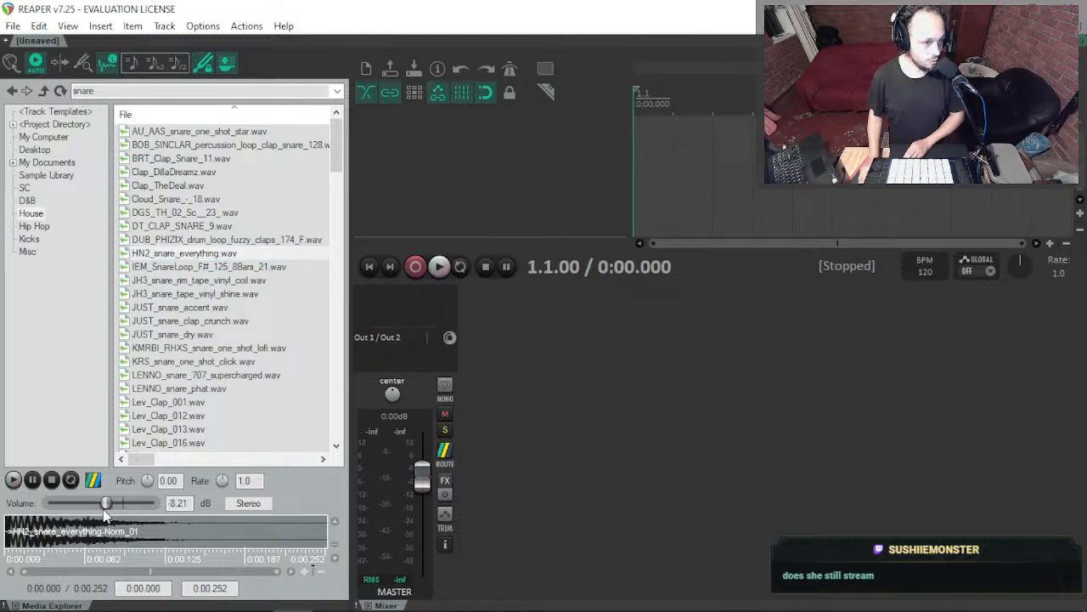
{"action": "left_click", "coordinate": [234, 240]}
{"action": "left_click", "coordinate": [214, 255]}
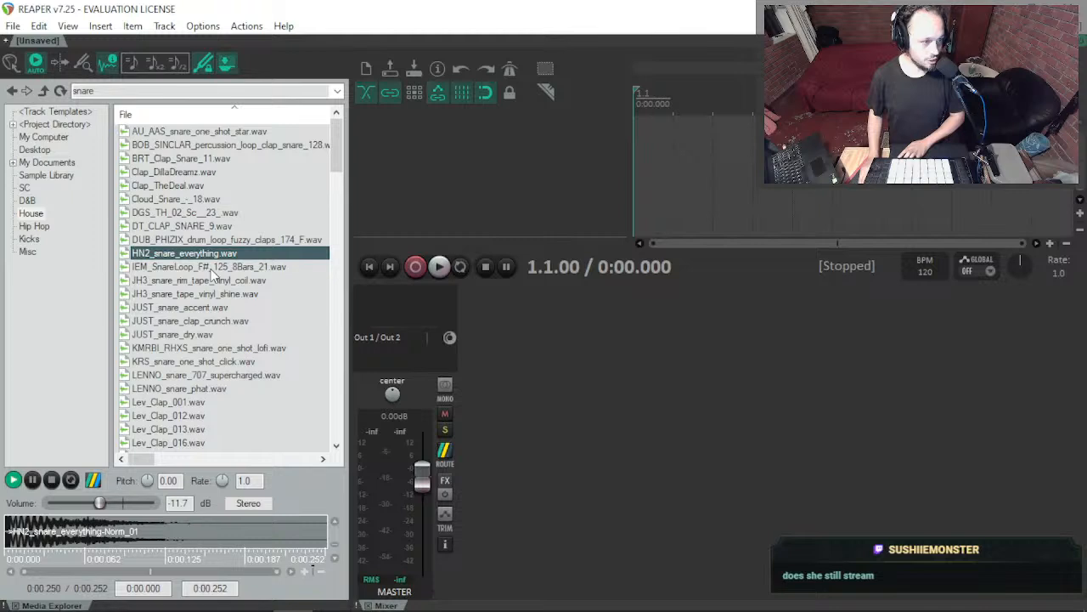
{"action": "left_click", "coordinate": [226, 258]}
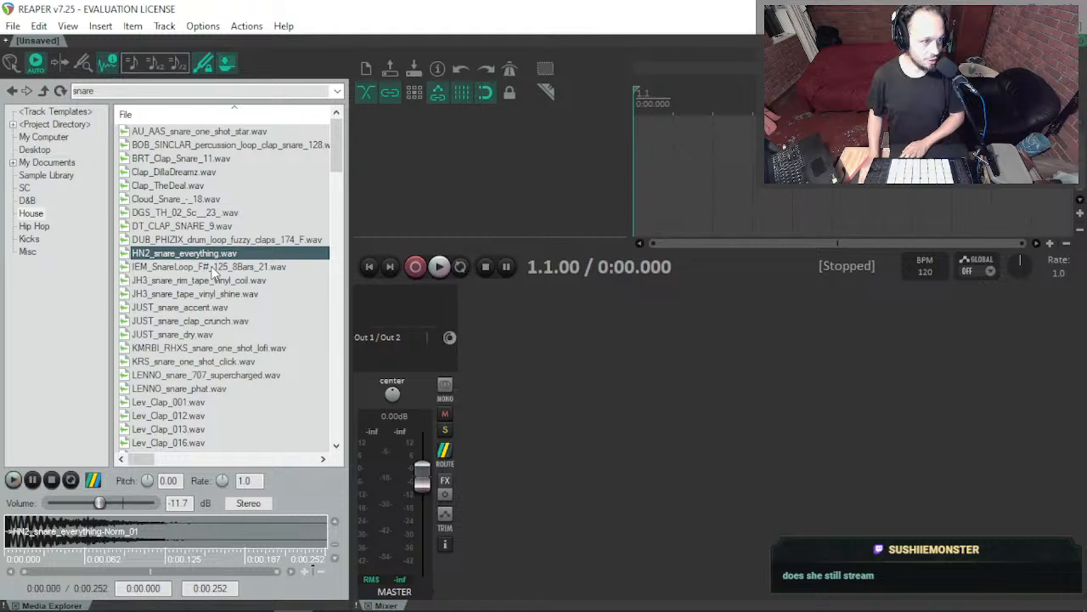
Step: Audition the samples from IEM_SnareLoop_F#_125_8Bars_21.wav to JUST_snare_accent.wav, and go back to the IEM snare loop
{"action": "left_click", "coordinate": [213, 270]}
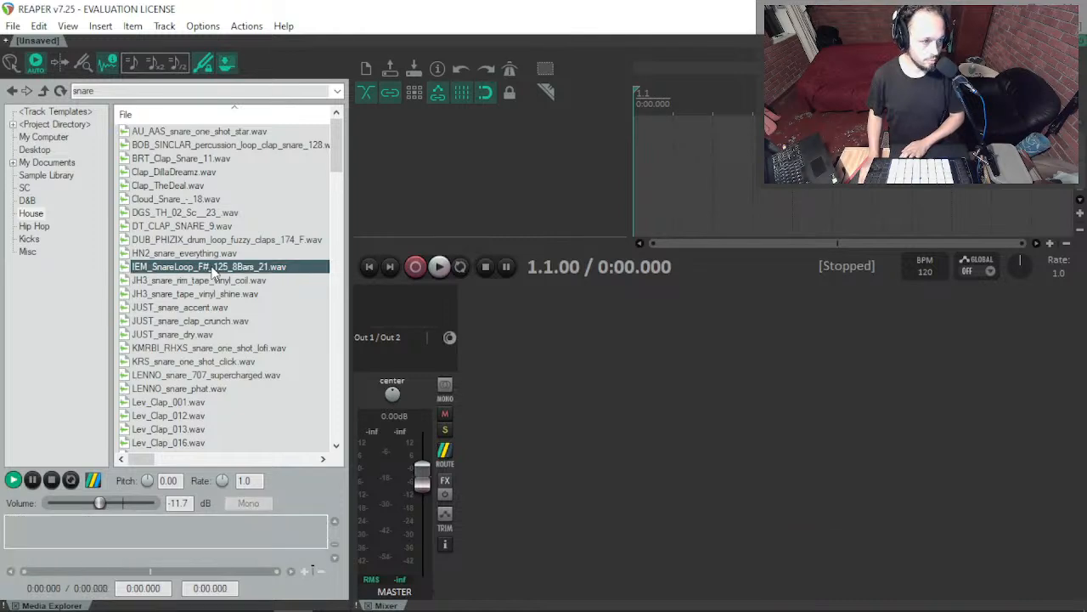
{"action": "key", "text": "Down"}
{"action": "key", "text": "Down"}
{"action": "key", "text": "Down"}
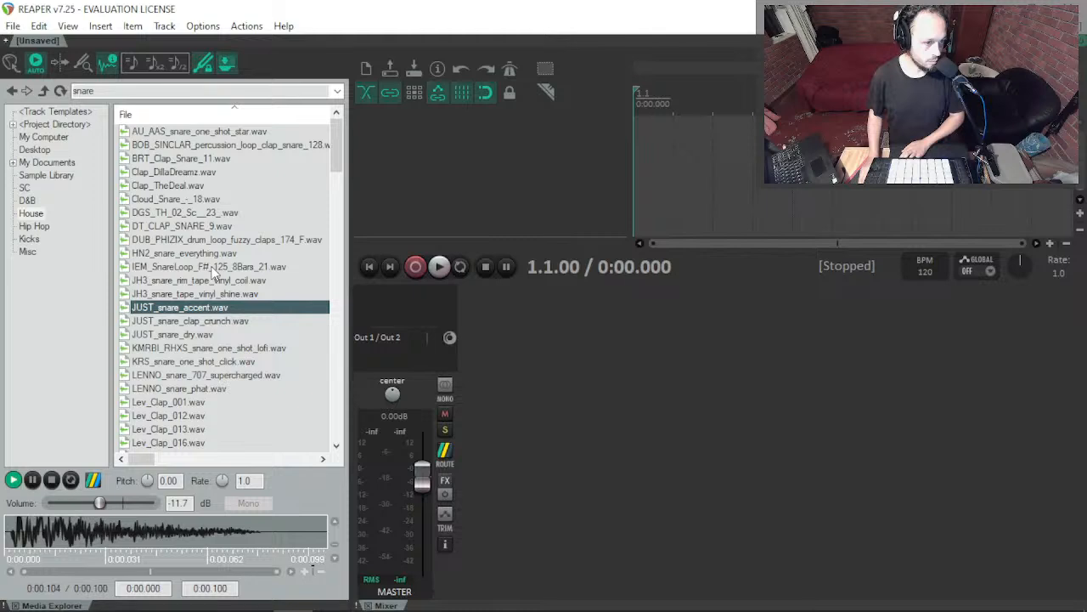
{"action": "key", "text": "Up"}
{"action": "key", "text": "Up"}
{"action": "key", "text": "Up"}
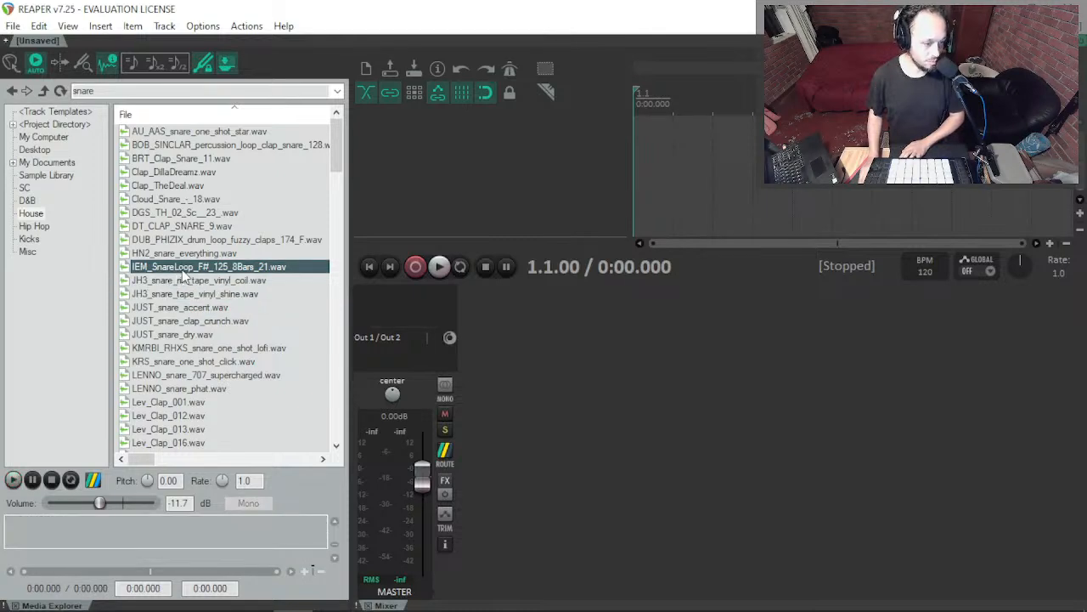
Step: Check the file path of IEM_SnareLoop_F#_125_8Bars_21.wav in its media properties and close them
{"action": "right_click", "coordinate": [182, 274]}
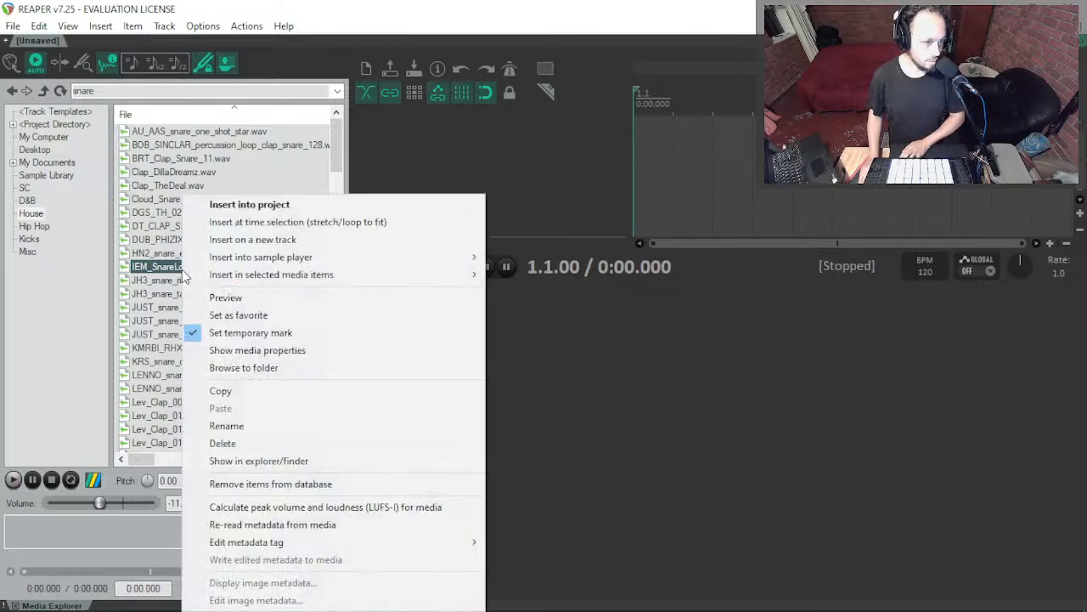
{"action": "mouse_move", "coordinate": [296, 544]}
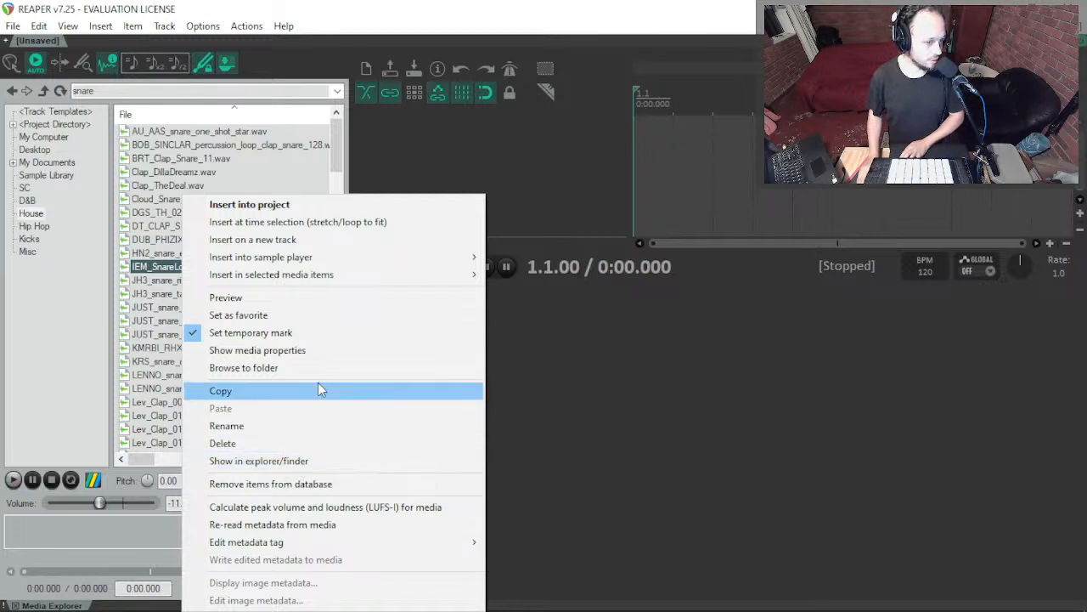
{"action": "left_click", "coordinate": [287, 351]}
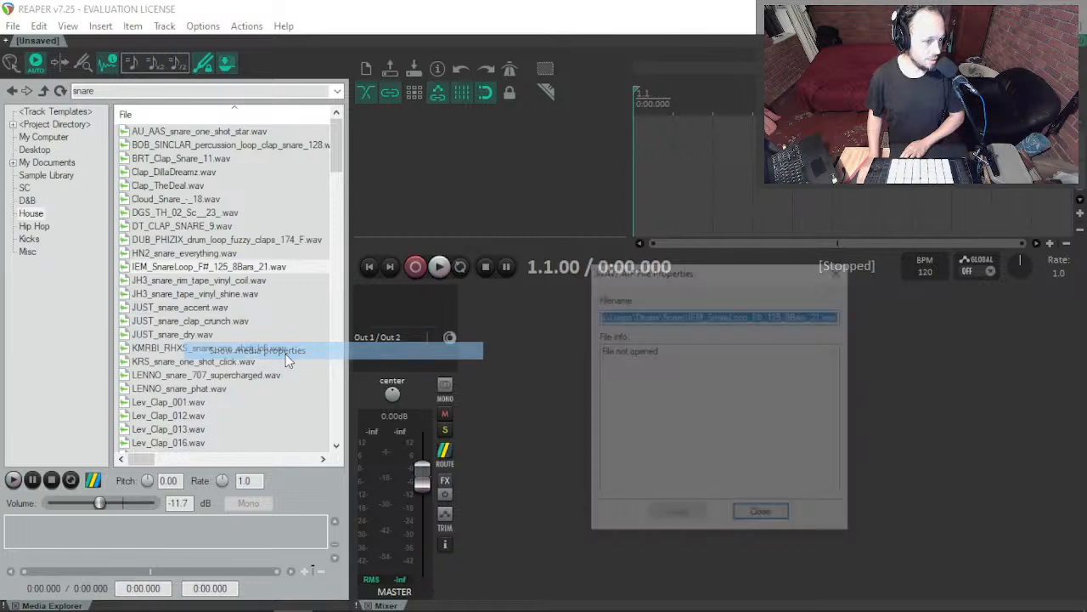
{"action": "left_click_drag", "start_coordinate": [629, 316], "coordinate": [731, 331]}
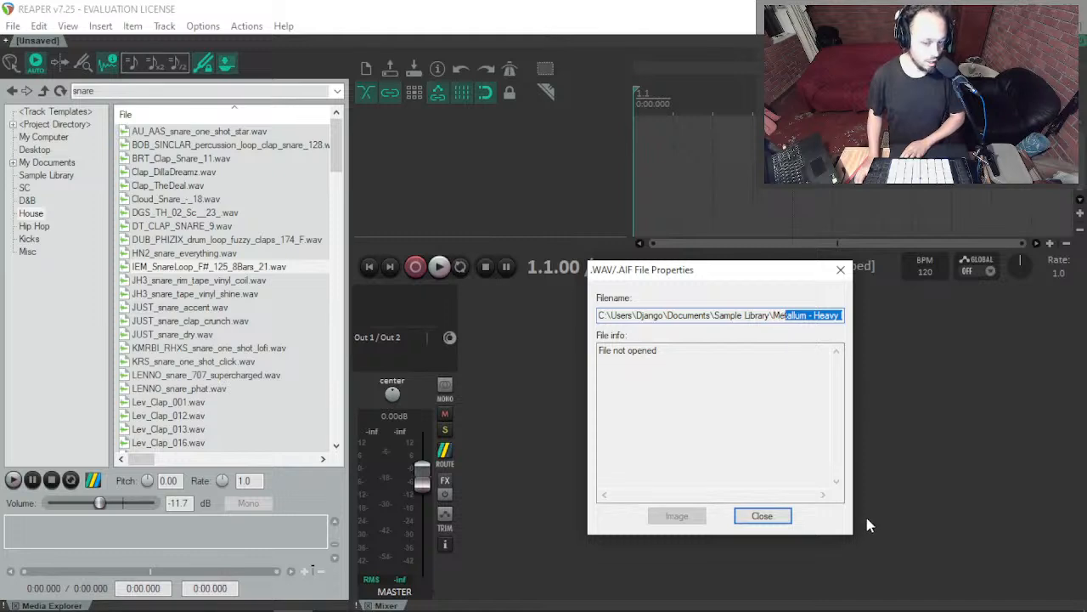
{"action": "left_click", "coordinate": [755, 515]}
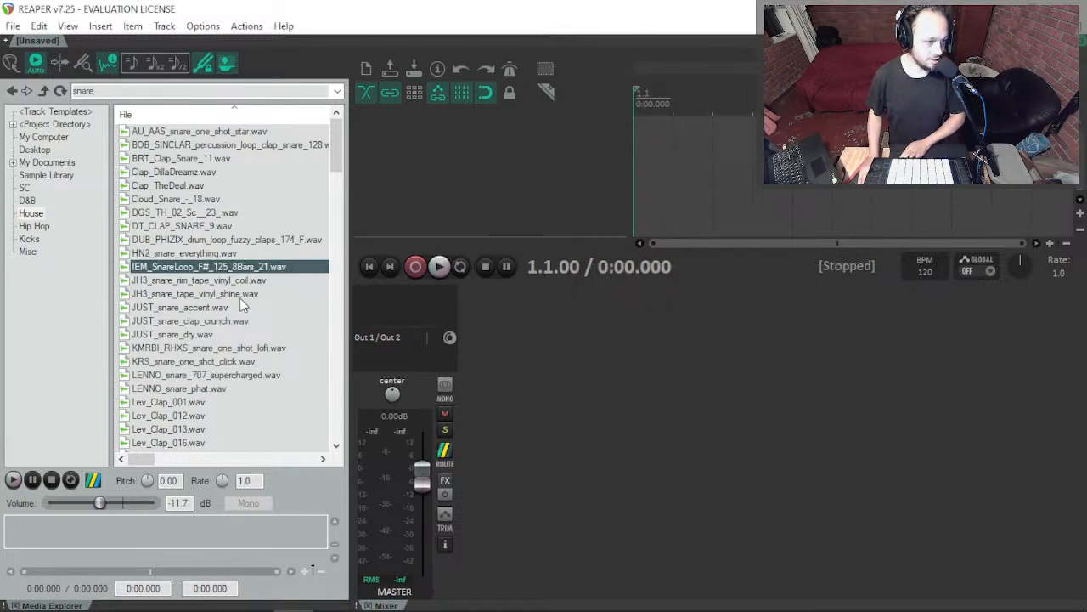
Step: Audition the snares from JH3_snare_rim_tape_vinyl_coil.wav to LENNO_snare_707_supercharged.wav, and return to KMRBI_RHXS_snare_one_shot_lofi.wav
{"action": "scroll", "coordinate": [238, 299], "scroll_direction": "down", "scroll_amount": 4}
{"action": "scroll", "coordinate": [214, 198], "scroll_direction": "up", "scroll_amount": 1}
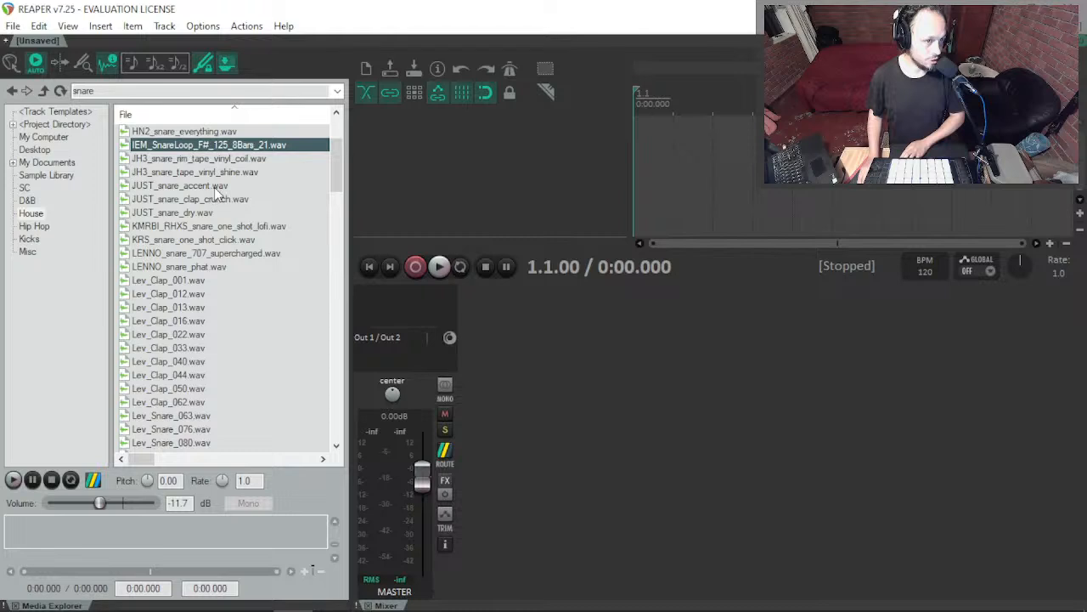
{"action": "key", "text": "Down"}
{"action": "key", "text": "Down"}
{"action": "key", "text": "Down"}
{"action": "key", "text": "Down"}
{"action": "key", "text": "Down"}
{"action": "key", "text": "Up"}
{"action": "key", "text": "Down"}
{"action": "key", "text": "Down"}
{"action": "key", "text": "Down"}
{"action": "key", "text": "Down"}
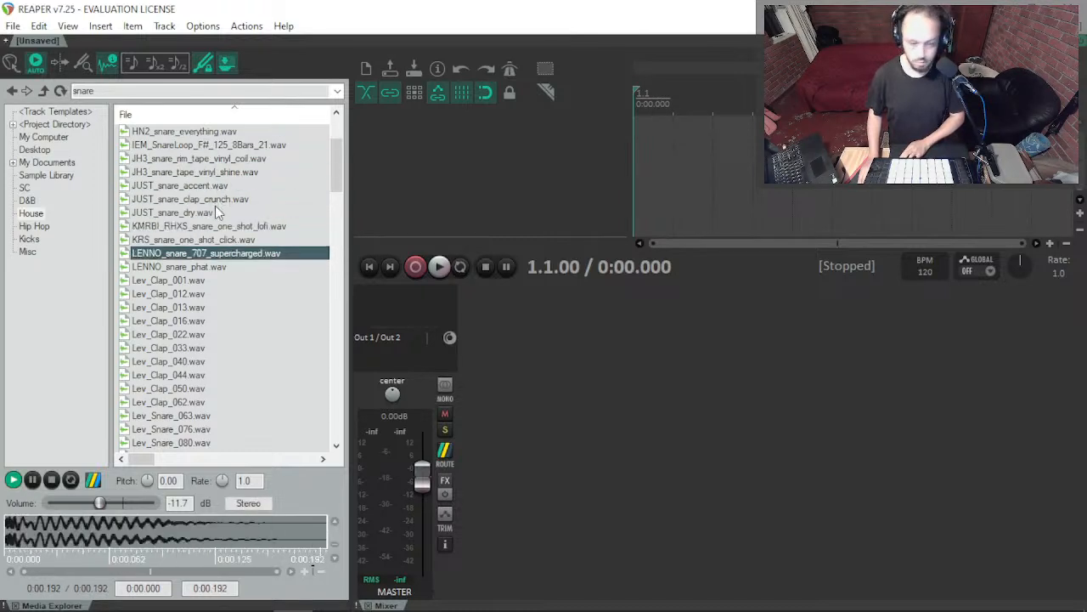
{"action": "key", "text": "Up"}
{"action": "key", "text": "Up"}
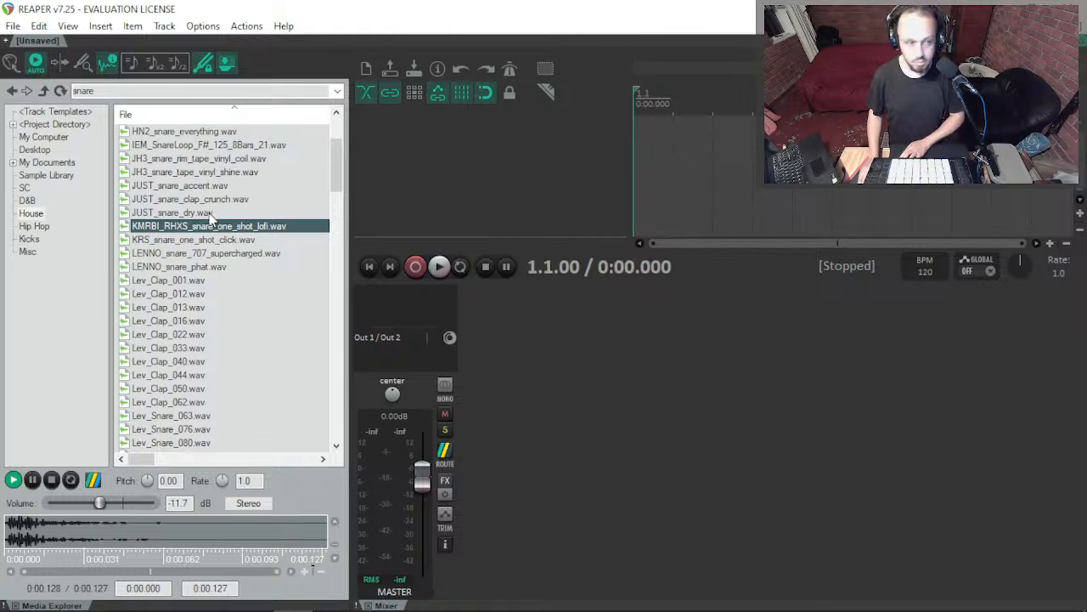
Step: Audition the samples from KRS_snare_one_shot_click.wav past the two LENNO snares into the Lev_Clap group
{"action": "key", "text": "Down"}
{"action": "key", "text": "Down"}
{"action": "key", "text": "Down"}
{"action": "key", "text": "Down"}
{"action": "key", "text": "Up"}
{"action": "key", "text": "Down"}
{"action": "key", "text": "Down"}
{"action": "key", "text": "Down"}
{"action": "key", "text": "Down"}
{"action": "scroll", "coordinate": [201, 333], "scroll_direction": "down", "scroll_amount": 2}
Step: Skip the remaining Lev claps and audition the Lev_Snare samples from 063 to 100
{"action": "left_click", "coordinate": [200, 334]}
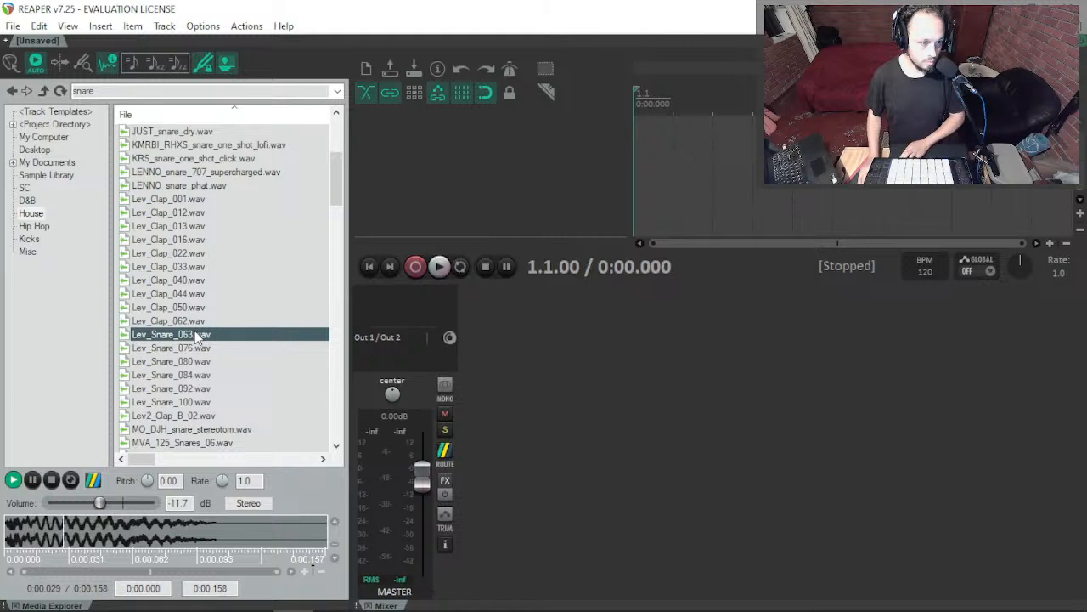
{"action": "left_click", "coordinate": [198, 349]}
{"action": "key", "text": "Down"}
{"action": "key", "text": "Down"}
{"action": "key", "text": "Down"}
{"action": "key", "text": "Down"}
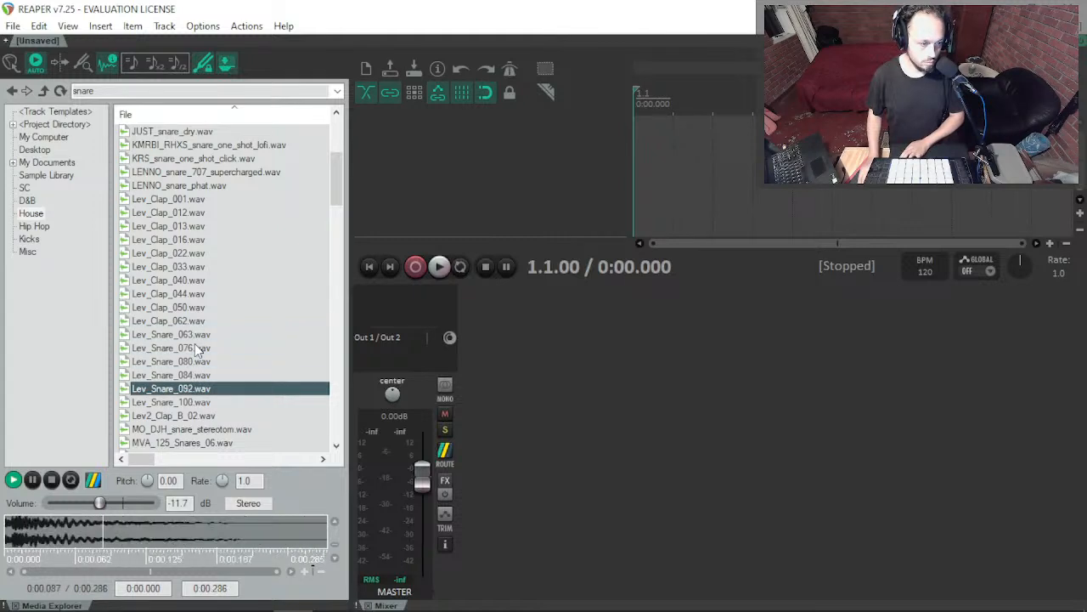
{"action": "key", "text": "Down"}
Step: Audition the samples from Lev2_Clap_B_02.wav through NOIZU_snare_one_shot_09.wav to Sd_dbh_overlay.wav
{"action": "scroll", "coordinate": [194, 348], "scroll_direction": "down", "scroll_amount": 3}
{"action": "key", "text": "Down"}
{"action": "key", "text": "Down"}
{"action": "key", "text": "Down"}
{"action": "key", "text": "Down"}
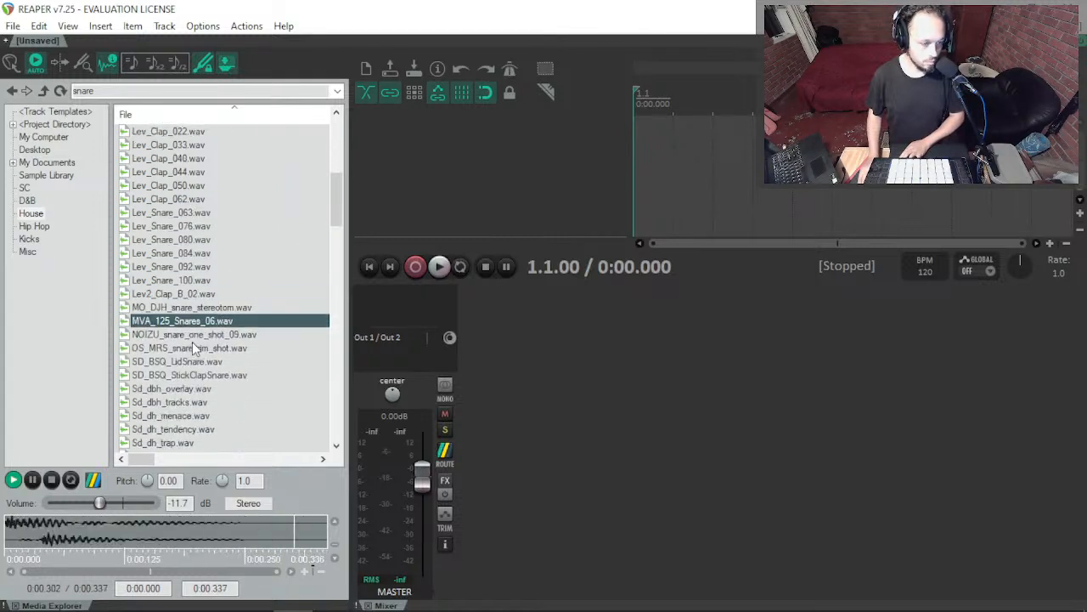
{"action": "left_click", "coordinate": [193, 338]}
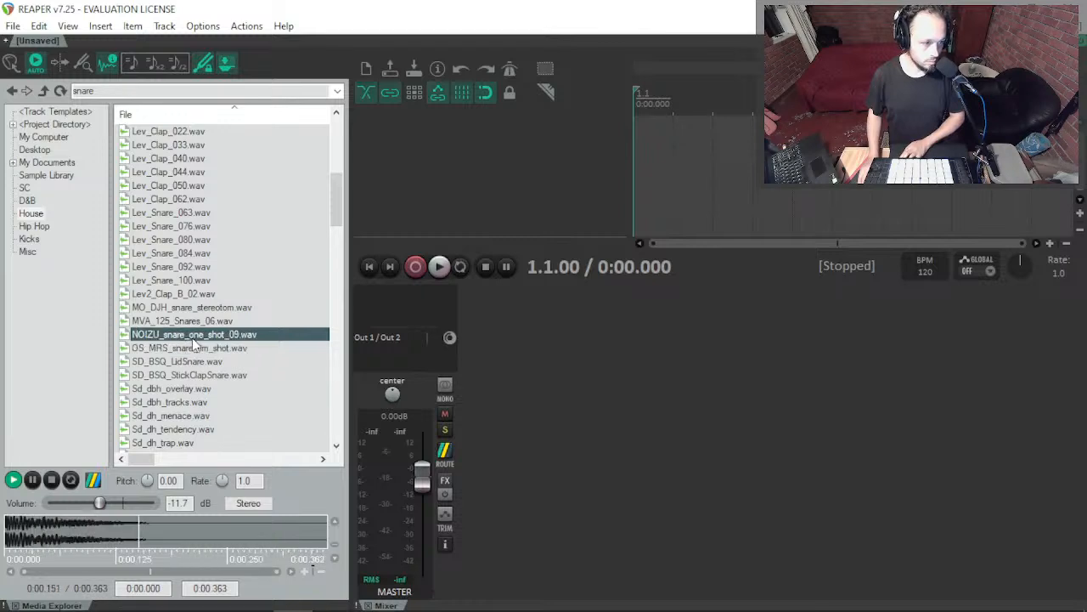
{"action": "key", "text": "Down"}
{"action": "key", "text": "Down"}
{"action": "scroll", "coordinate": [193, 340], "scroll_direction": "down", "scroll_amount": 3}
{"action": "key", "text": "Down"}
{"action": "key", "text": "Down"}
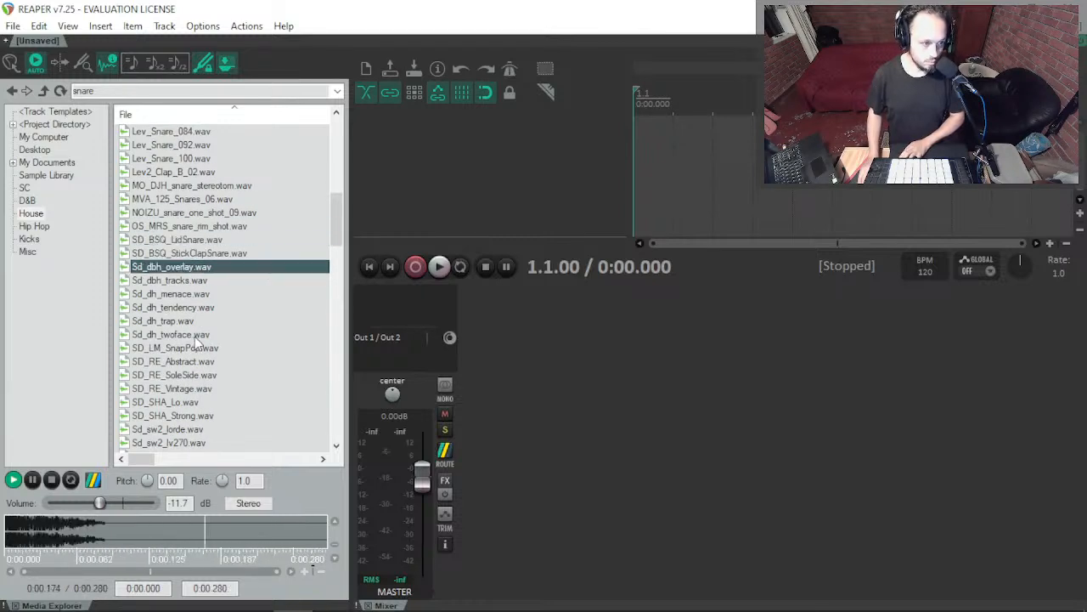
Step: Audition the snares from Sd_dbh_tracks.wav through the Sd_dh group to SD_RE_SoleSide.wav
{"action": "key", "text": "Down"}
{"action": "key", "text": "Down"}
{"action": "key", "text": "Down"}
{"action": "key", "text": "Down"}
{"action": "key", "text": "Down"}
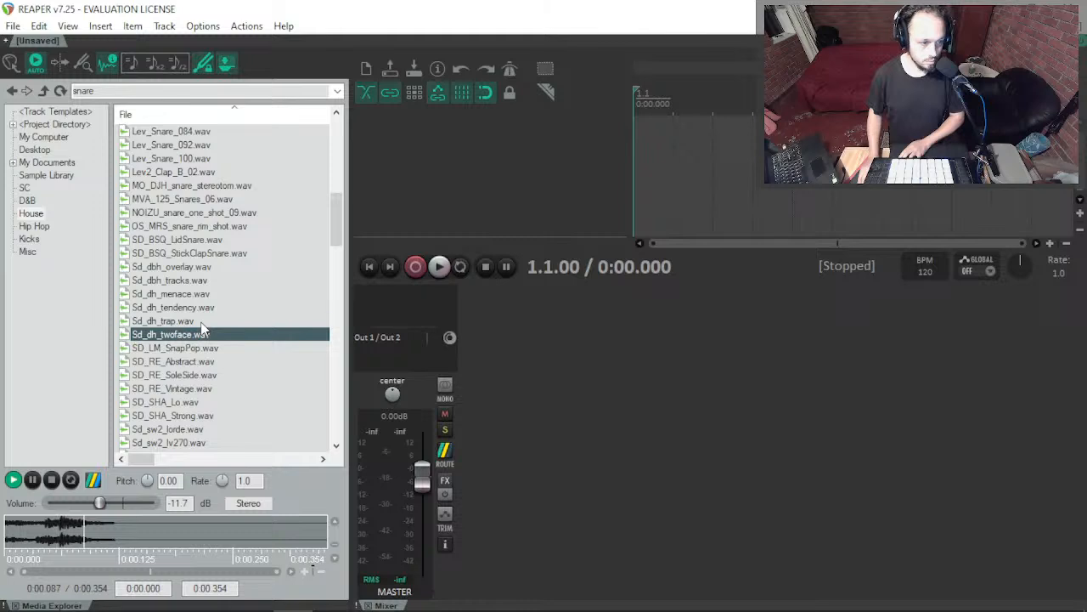
{"action": "key", "text": "Down"}
{"action": "key", "text": "Down"}
{"action": "key", "text": "Down"}
{"action": "key", "text": "Down"}
{"action": "key", "text": "Down"}
{"action": "scroll", "coordinate": [204, 330], "scroll_direction": "down", "scroll_amount": 2}
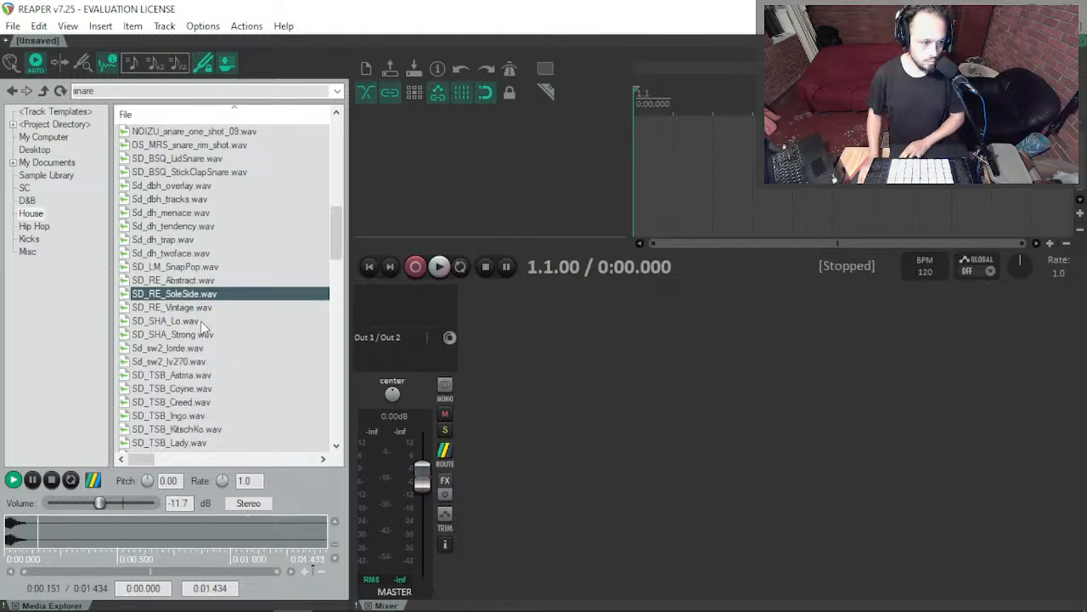
Step: Audition the snares from SD_RE_Vintage.wav to the SD_TSB group, returning to SD_TSB_Lady.wav
{"action": "key", "text": "Down"}
{"action": "key", "text": "Down"}
{"action": "scroll", "coordinate": [208, 322], "scroll_direction": "down", "scroll_amount": 4}
{"action": "key", "text": "Down"}
{"action": "key", "text": "Down"}
{"action": "key", "text": "Down"}
{"action": "key", "text": "Down"}
{"action": "key", "text": "Down"}
{"action": "key", "text": "Down"}
{"action": "key", "text": "Down"}
{"action": "key", "text": "Down"}
{"action": "key", "text": "Up"}
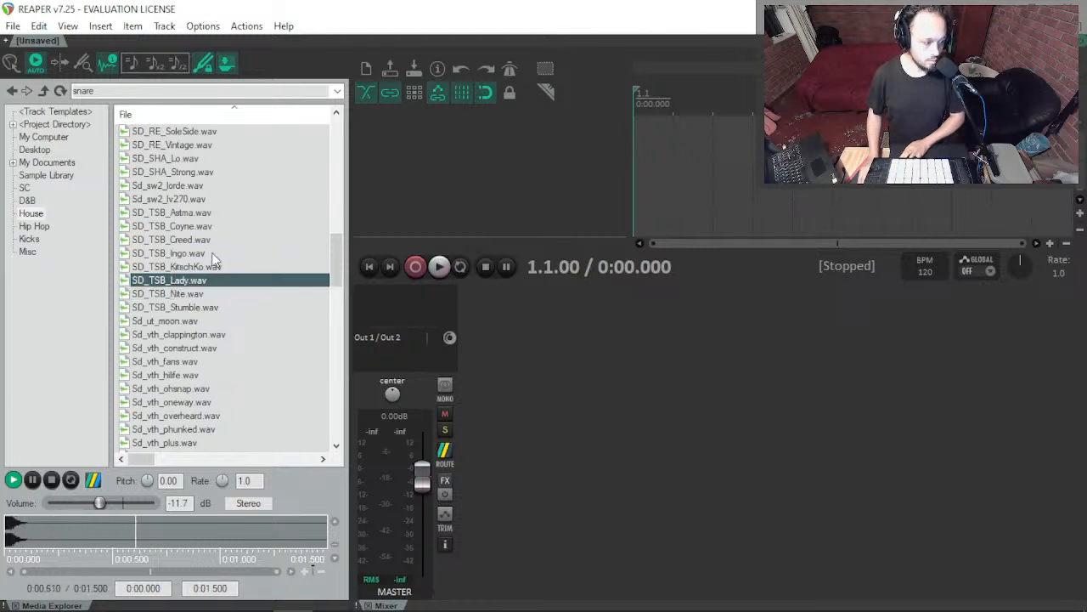
Step: Audition the snares from SD_TSB_Nite.wav to Sd_ut_moon.wav and look over the neighbouring entries in the list
{"action": "key", "text": "Down"}
{"action": "key", "text": "Down"}
{"action": "key", "text": "Down"}
{"action": "scroll", "coordinate": [212, 259], "scroll_direction": "down", "scroll_amount": 1}
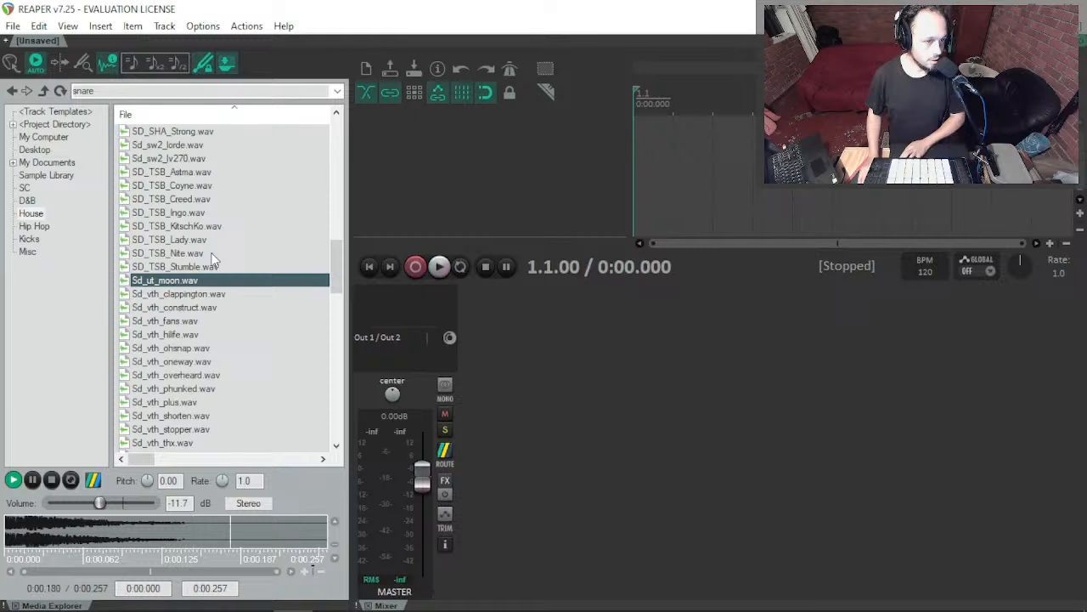
{"action": "scroll", "coordinate": [184, 250], "scroll_direction": "down", "scroll_amount": 2}
{"action": "scroll", "coordinate": [176, 285], "scroll_direction": "up", "scroll_amount": 3}
{"action": "scroll", "coordinate": [160, 293], "scroll_direction": "down", "scroll_amount": 6}
{"action": "scroll", "coordinate": [151, 291], "scroll_direction": "up", "scroll_amount": 6}
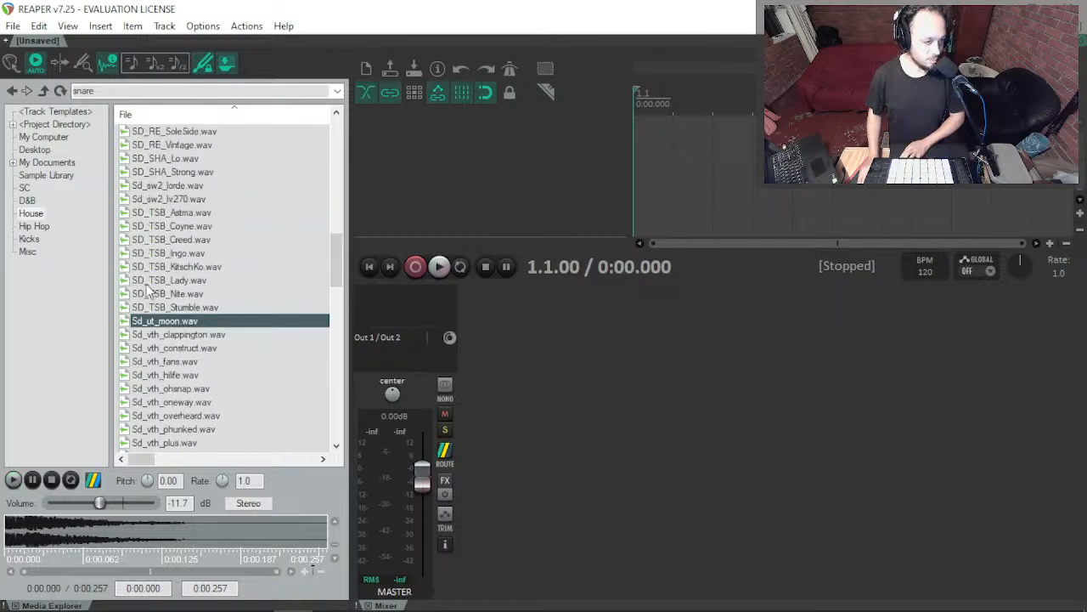
Step: Audition the snares from Sd_ut_moon.wav through Sd_vth_clappington.wav to Sd_vth_overheard.wav
{"action": "left_click", "coordinate": [180, 322]}
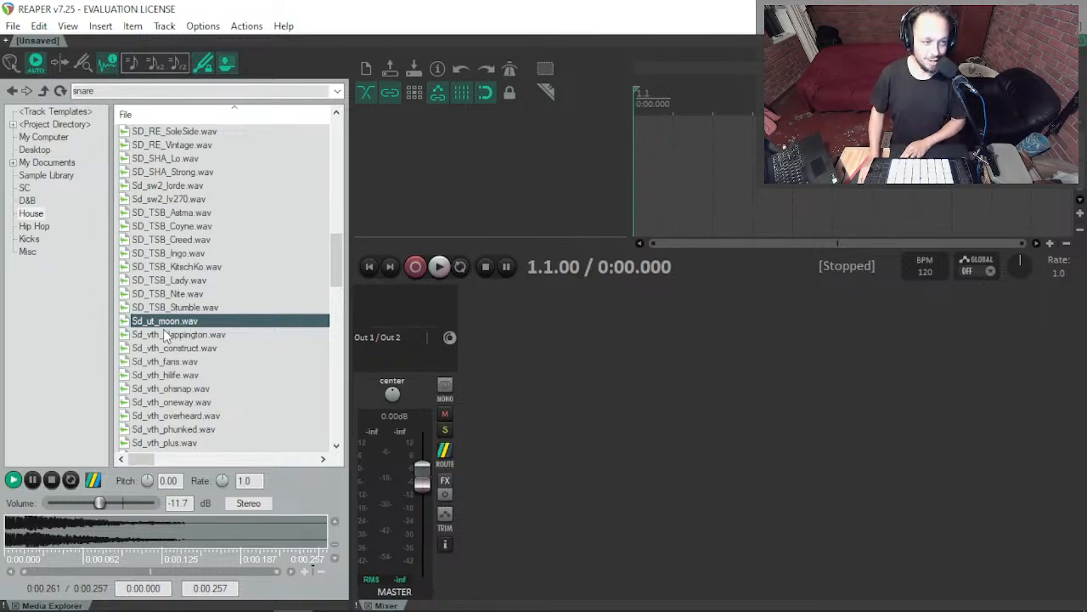
{"action": "key", "text": "Down"}
{"action": "key", "text": "Down"}
{"action": "key", "text": "Down"}
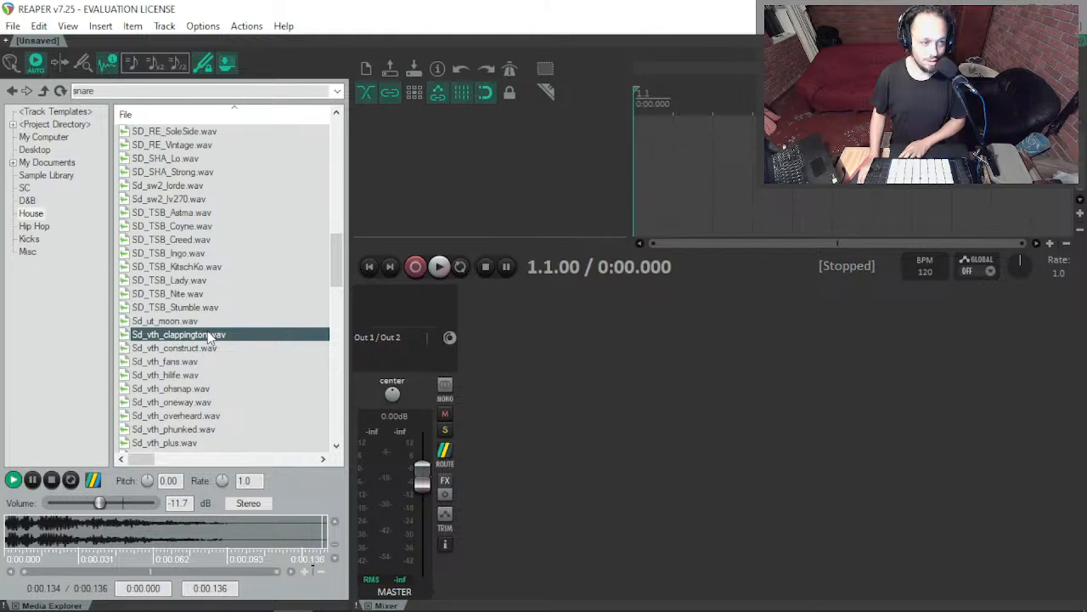
{"action": "key", "text": "Down"}
{"action": "key", "text": "Down"}
{"action": "key", "text": "Up"}
{"action": "key", "text": "Up"}
{"action": "scroll", "coordinate": [182, 318], "scroll_direction": "down", "scroll_amount": 3}
{"action": "key", "text": "Down"}
{"action": "key", "text": "Down"}
{"action": "key", "text": "Down"}
{"action": "key", "text": "Down"}
{"action": "key", "text": "Down"}
{"action": "key", "text": "Down"}
{"action": "key", "text": "Down"}
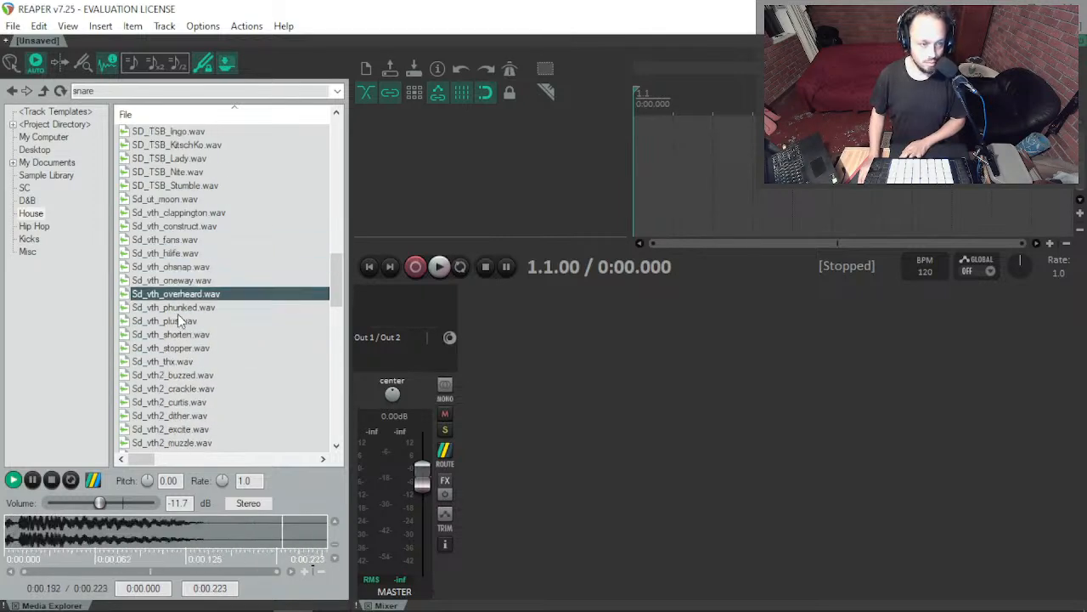
Step: Audition the snares from Sd_vth_phunked.wav through Sd_vth_thx.wav to Sd_vth2_buzzed.wav
{"action": "key", "text": "Down"}
{"action": "scroll", "coordinate": [177, 318], "scroll_direction": "down", "scroll_amount": 2}
{"action": "key", "text": "Down"}
{"action": "key", "text": "Down"}
{"action": "key", "text": "Down"}
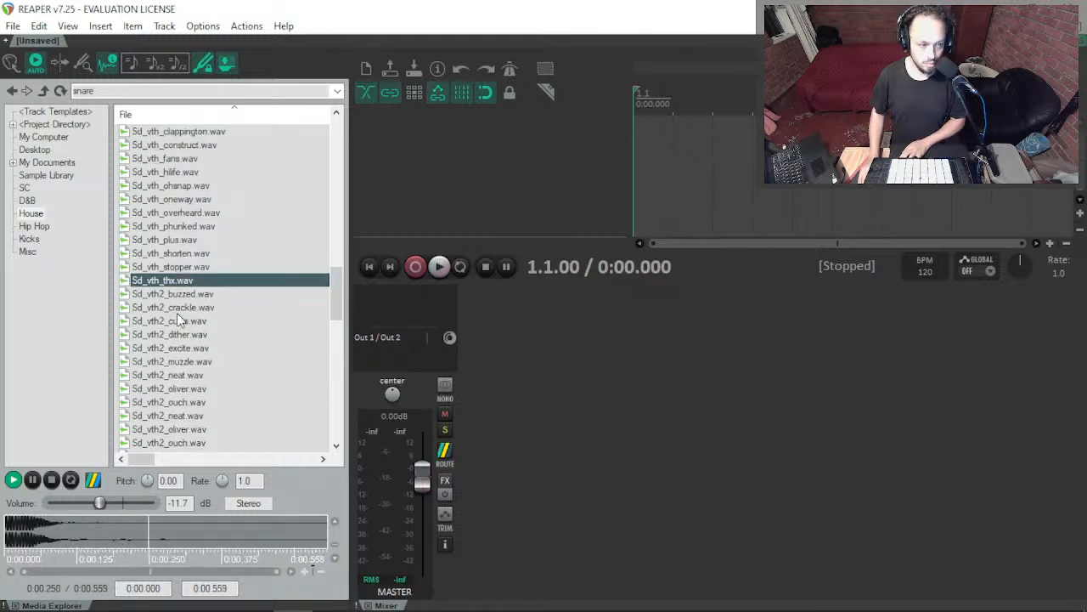
{"action": "key", "text": "Up"}
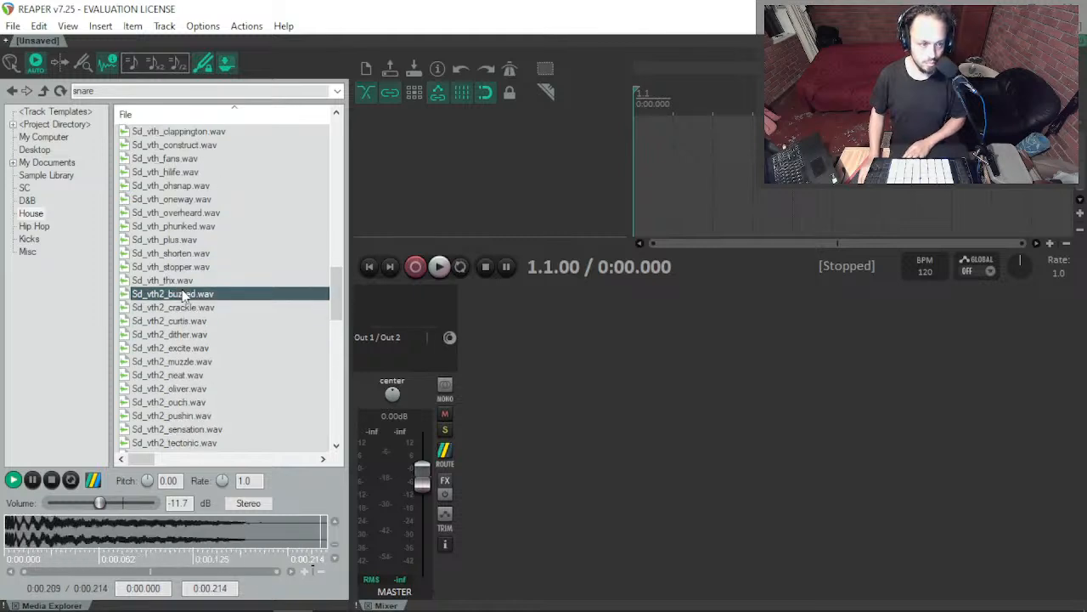
Step: Switch to Reason and load Sd_vth2_buzzed.wav from the REAPER sample list into Redrum channel 2
{"action": "left_click", "coordinate": [178, 295]}
{"action": "left_click_drag", "start_coordinate": [178, 298], "coordinate": [470, 268]}
{"action": "key", "text": "alt+Tab"}
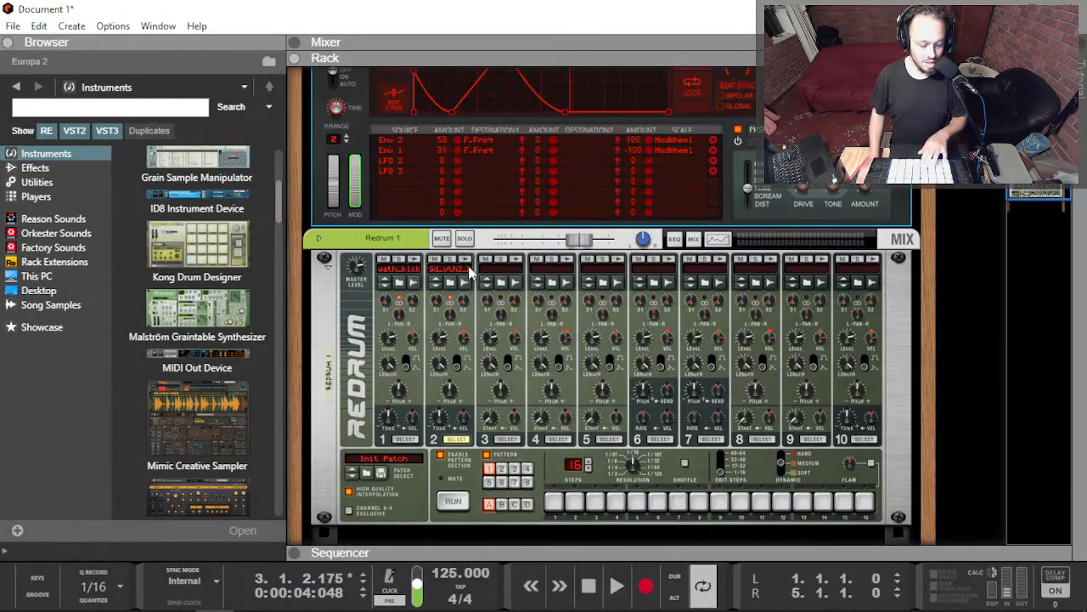
Step: Create a mix channel below Redrum and duplicate it to get a second one
{"action": "scroll", "coordinate": [308, 274], "scroll_direction": "up", "scroll_amount": 13}
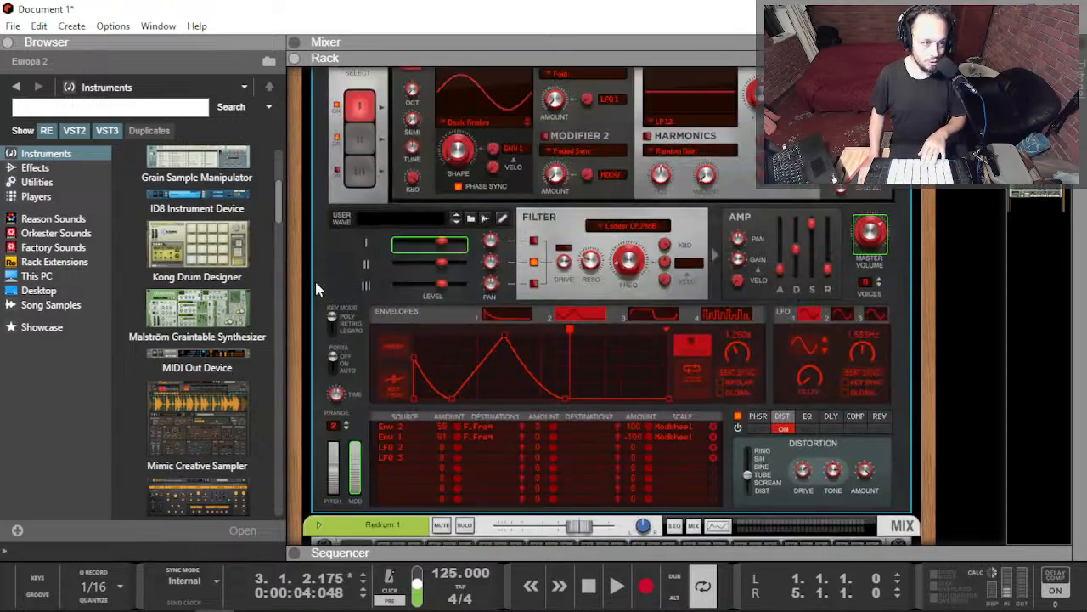
{"action": "scroll", "coordinate": [306, 369], "scroll_direction": "down", "scroll_amount": 7}
{"action": "scroll", "coordinate": [305, 368], "scroll_direction": "down", "scroll_amount": 5}
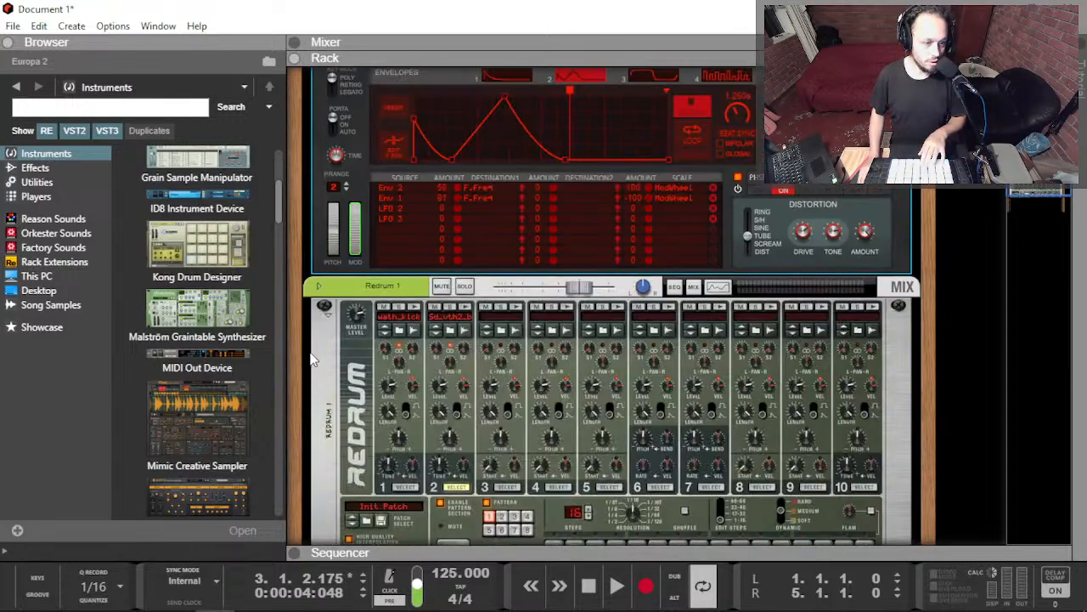
{"action": "scroll", "coordinate": [297, 309], "scroll_direction": "down", "scroll_amount": 2}
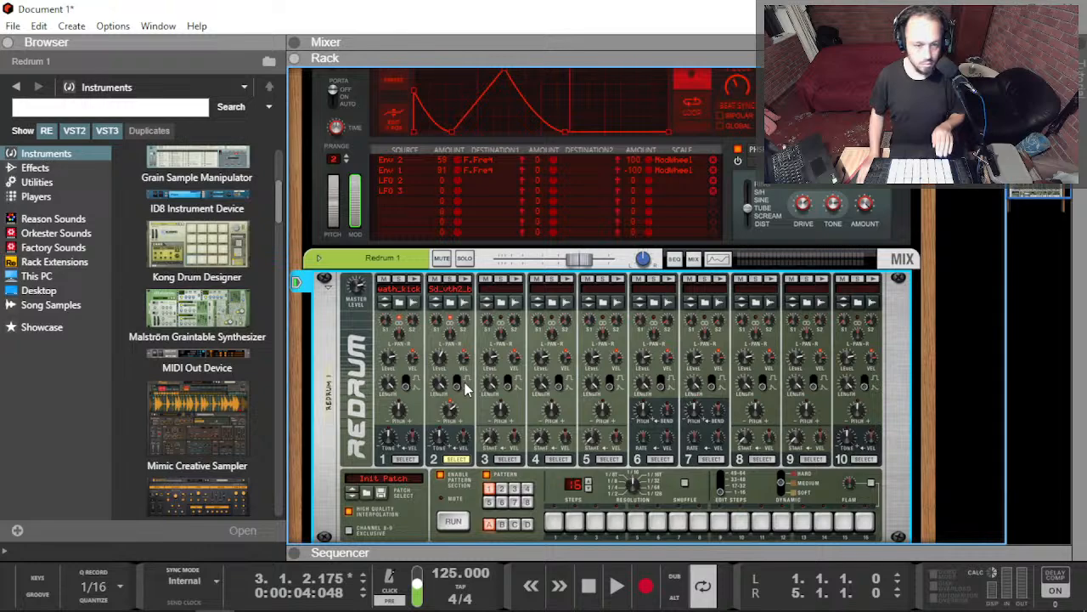
{"action": "scroll", "coordinate": [442, 382], "scroll_direction": "down", "scroll_amount": 3}
{"action": "right_click", "coordinate": [413, 419]}
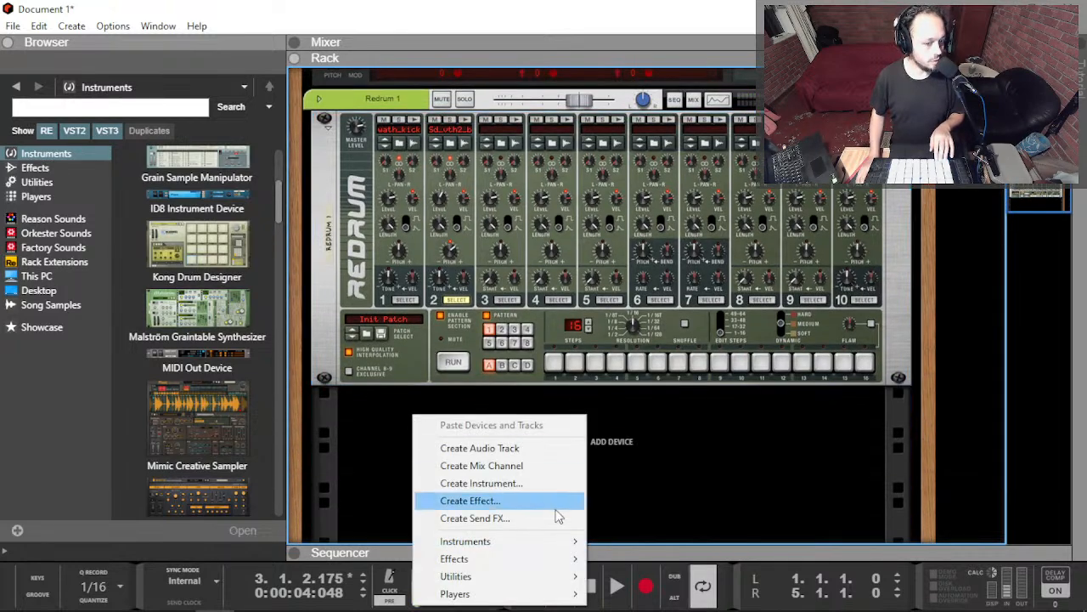
{"action": "left_click", "coordinate": [482, 466]}
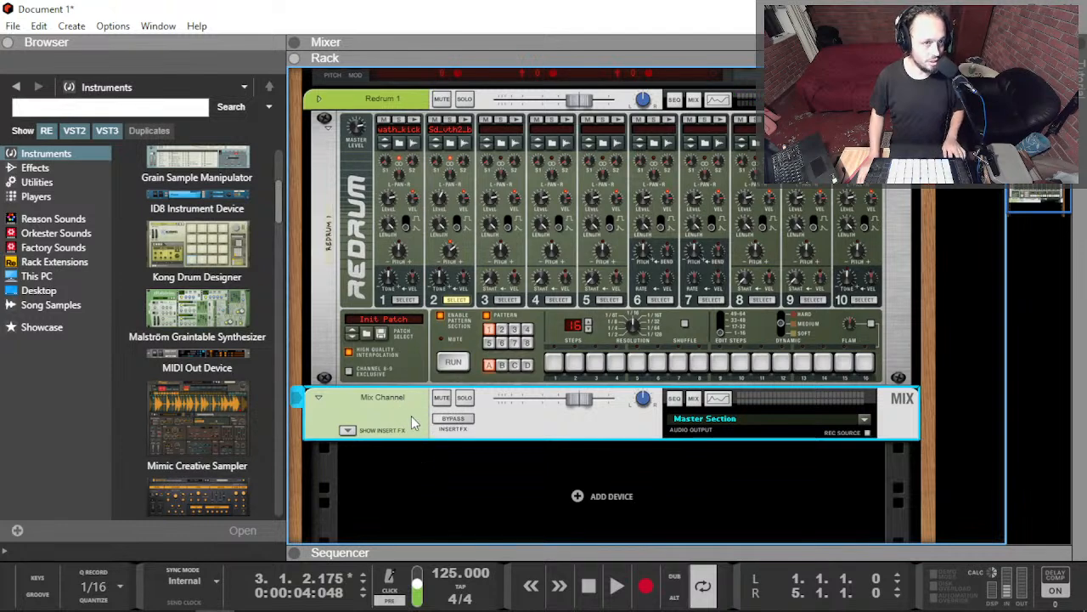
{"action": "key", "text": "ctrl+d"}
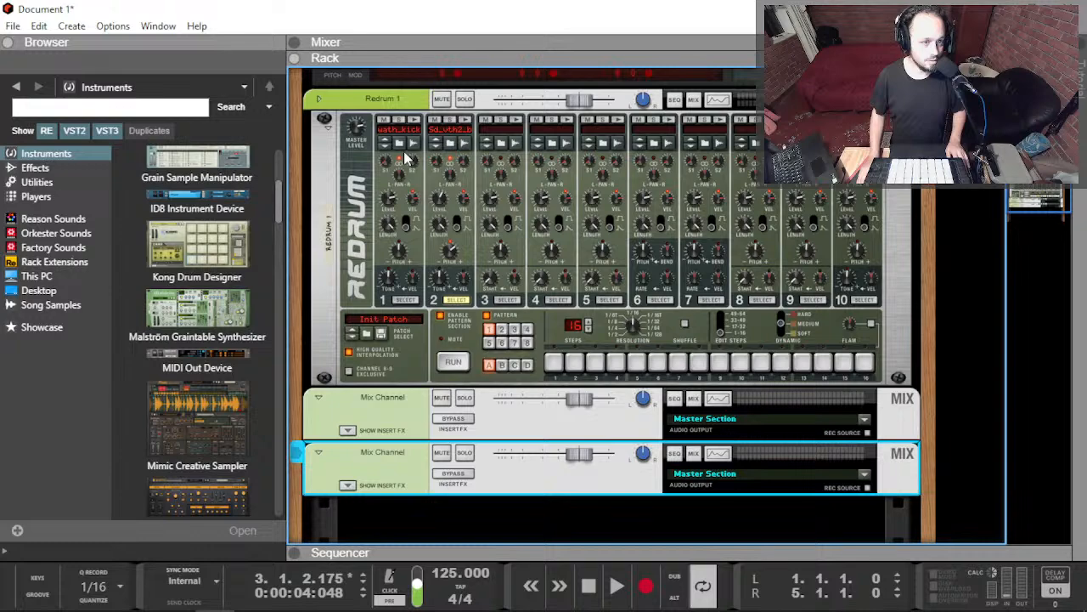
{"action": "key", "text": "Tab"}
{"action": "left_click_drag", "start_coordinate": [374, 163], "coordinate": [506, 411]}
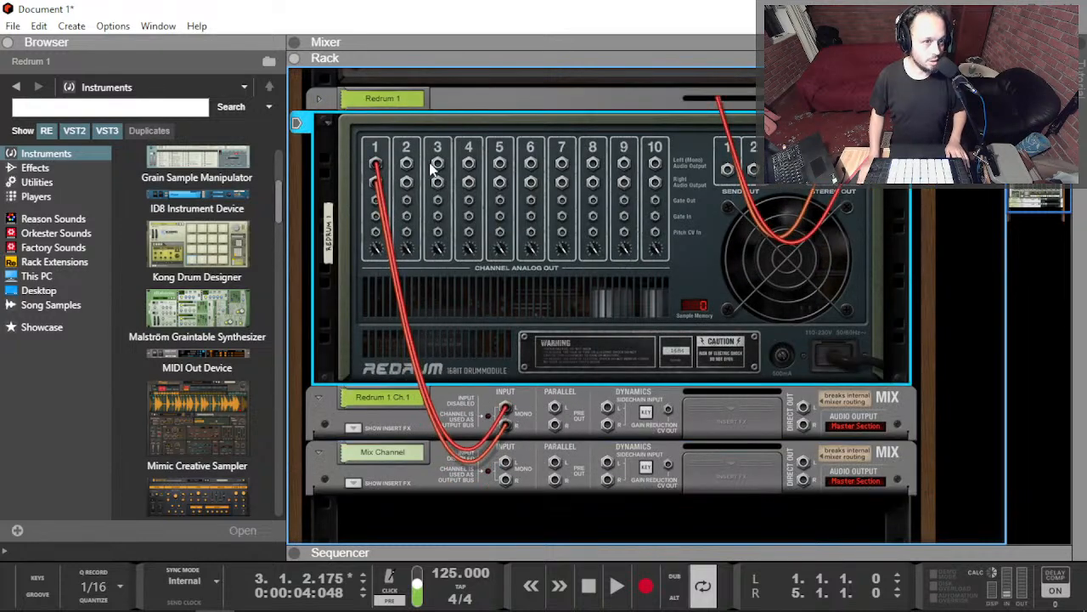
{"action": "left_click_drag", "start_coordinate": [406, 163], "coordinate": [504, 462]}
{"action": "key", "text": "Tab"}
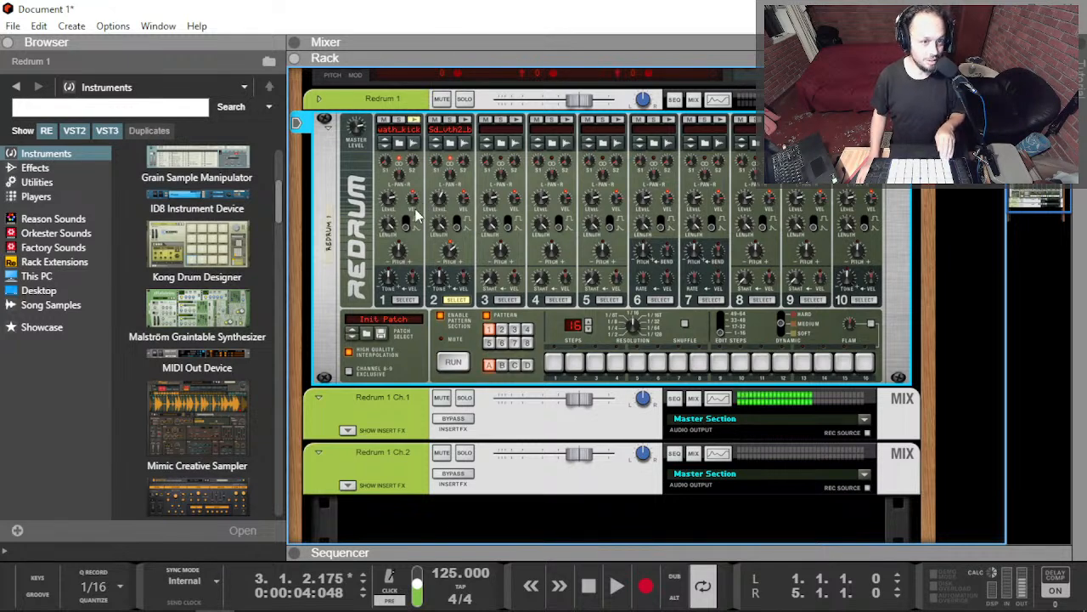
Step: In the Redrum 1 Ch.2 Spectrum EQ, enable a high-pass filter at about 503.9 Hz and a low-pass filter at about 7.35 kHz
{"action": "left_click", "coordinate": [726, 457]}
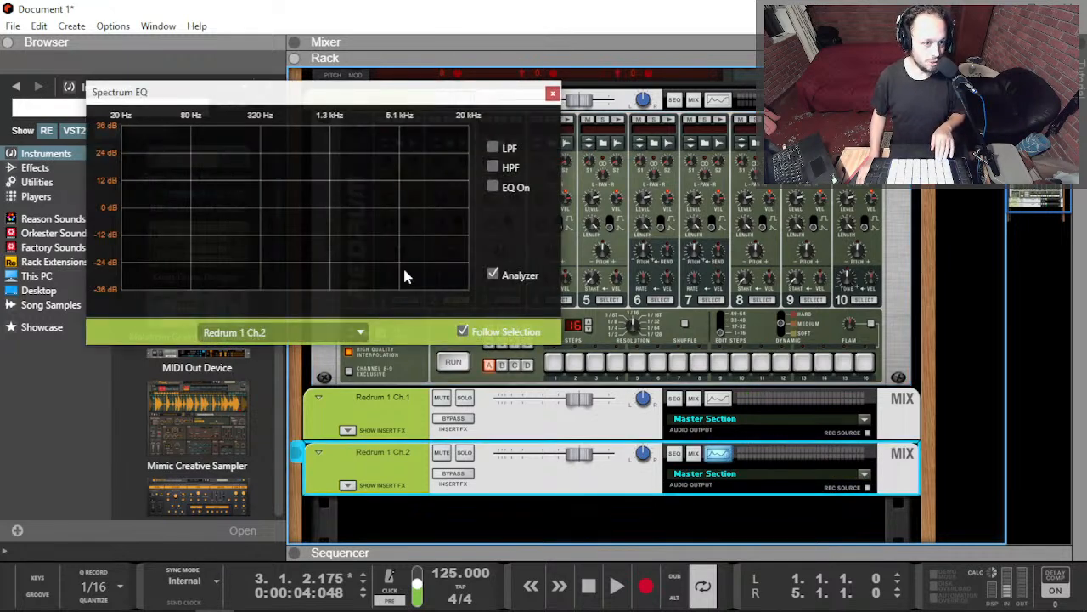
{"action": "left_click", "coordinate": [495, 168]}
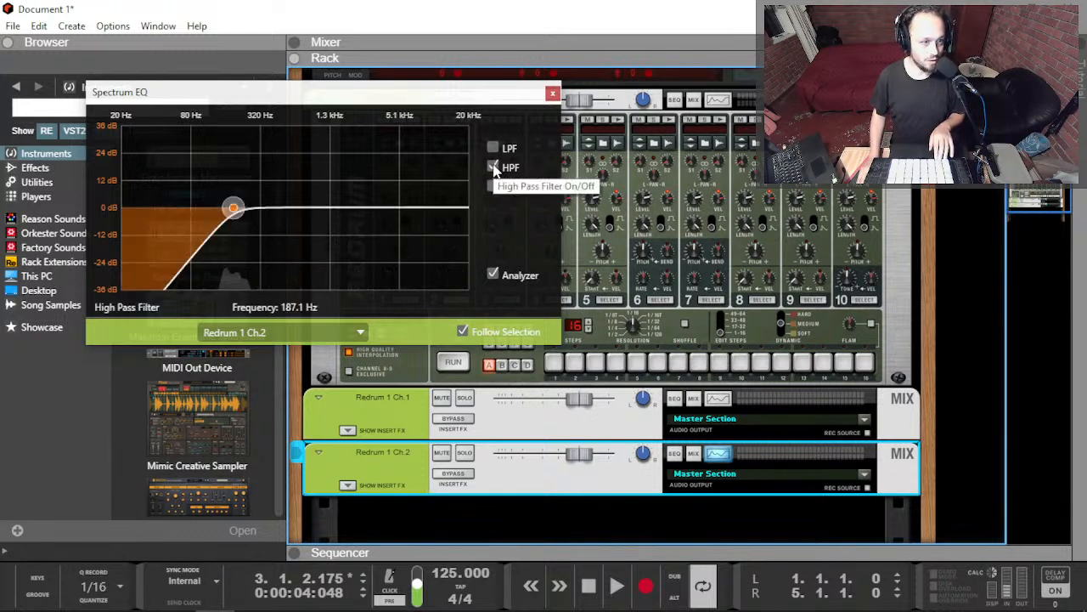
{"action": "left_click_drag", "start_coordinate": [235, 213], "coordinate": [283, 209]}
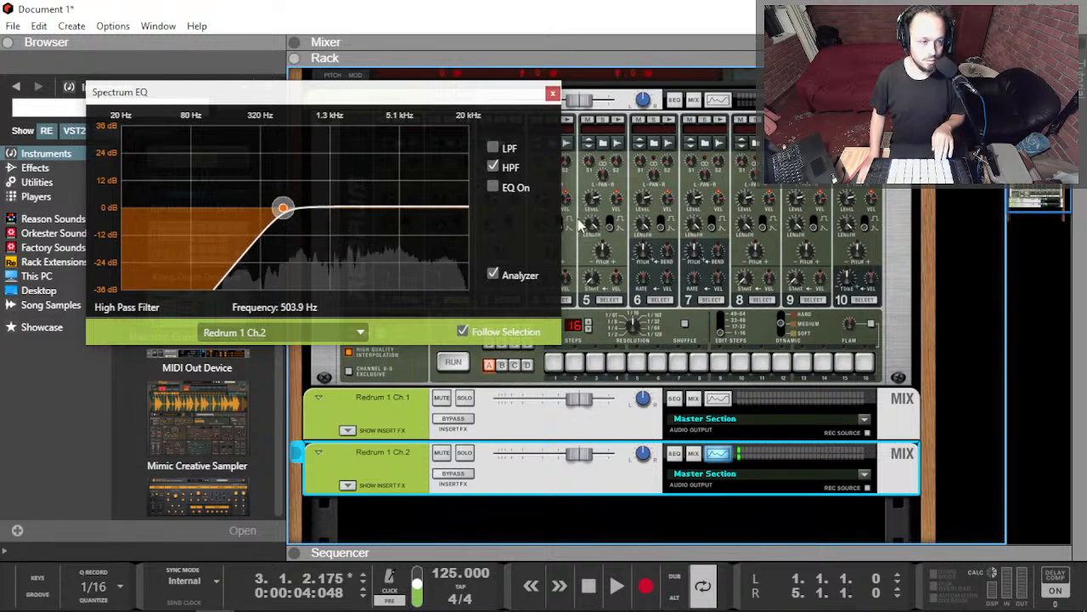
{"action": "left_click", "coordinate": [494, 148]}
{"action": "left_click_drag", "start_coordinate": [393, 217], "coordinate": [417, 211]}
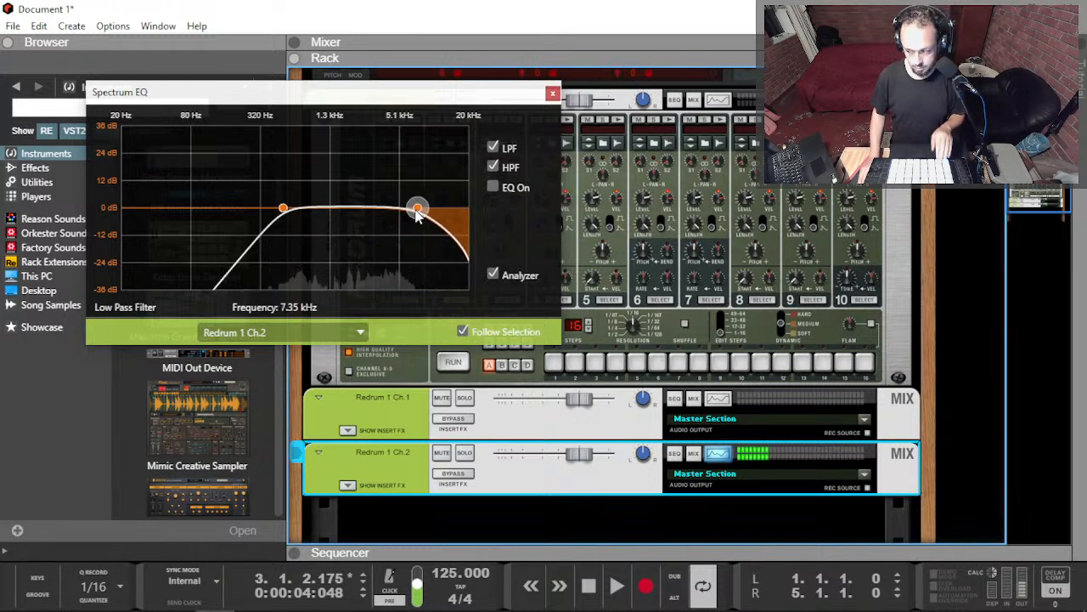
Step: Enable the snare channel's EQ, cutting about 4 dB at 3.80 kHz and boosting the high band about 6.67 dB at 5.74 kHz
{"action": "left_click", "coordinate": [494, 187]}
{"action": "left_click", "coordinate": [354, 209]}
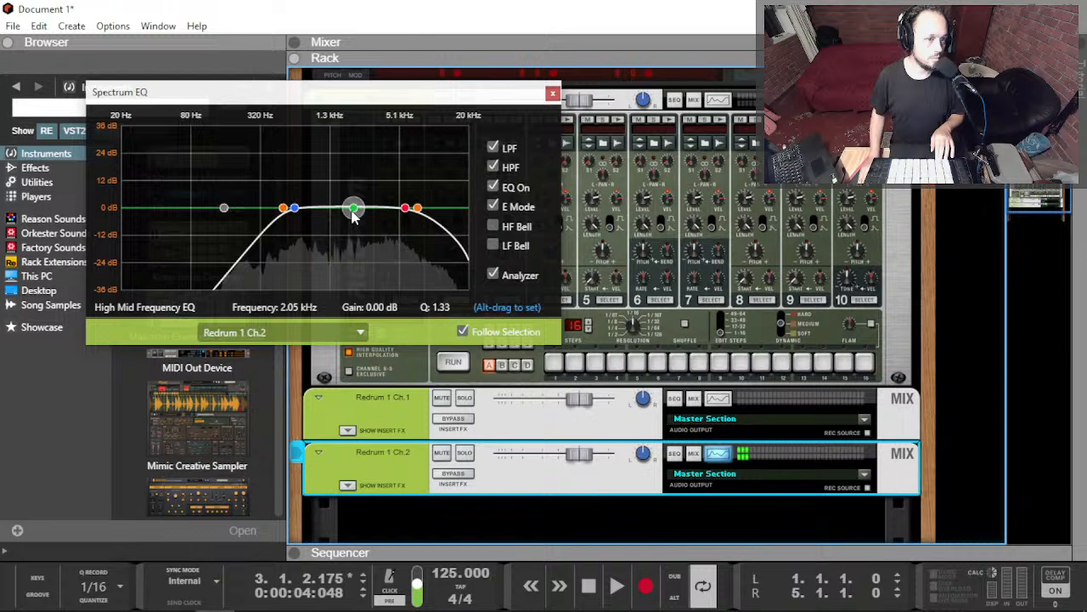
{"action": "left_click_drag", "start_coordinate": [355, 201], "coordinate": [384, 203]}
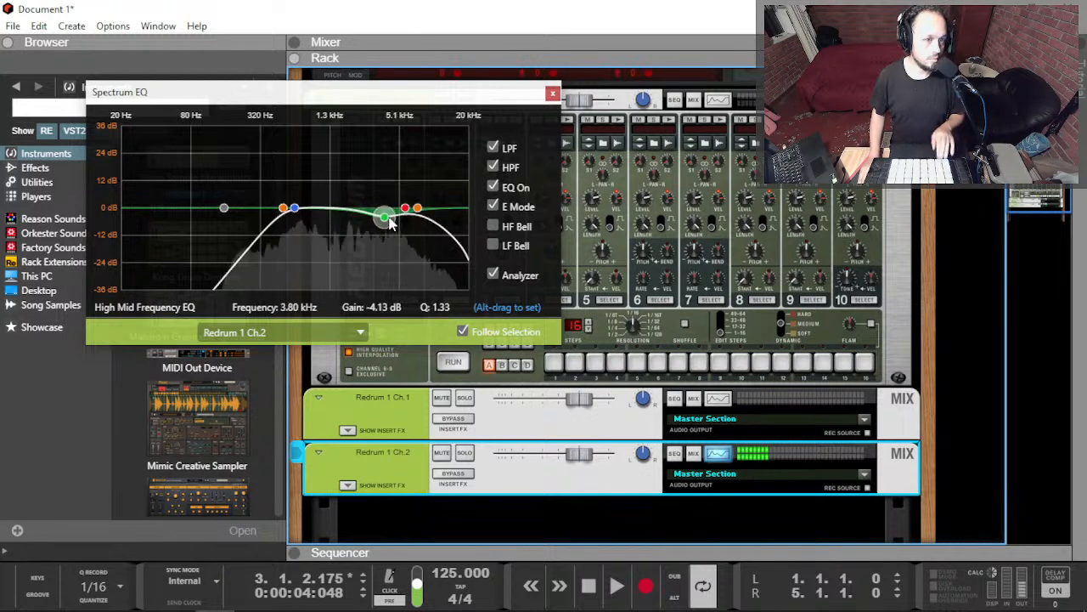
{"action": "left_click", "coordinate": [417, 209]}
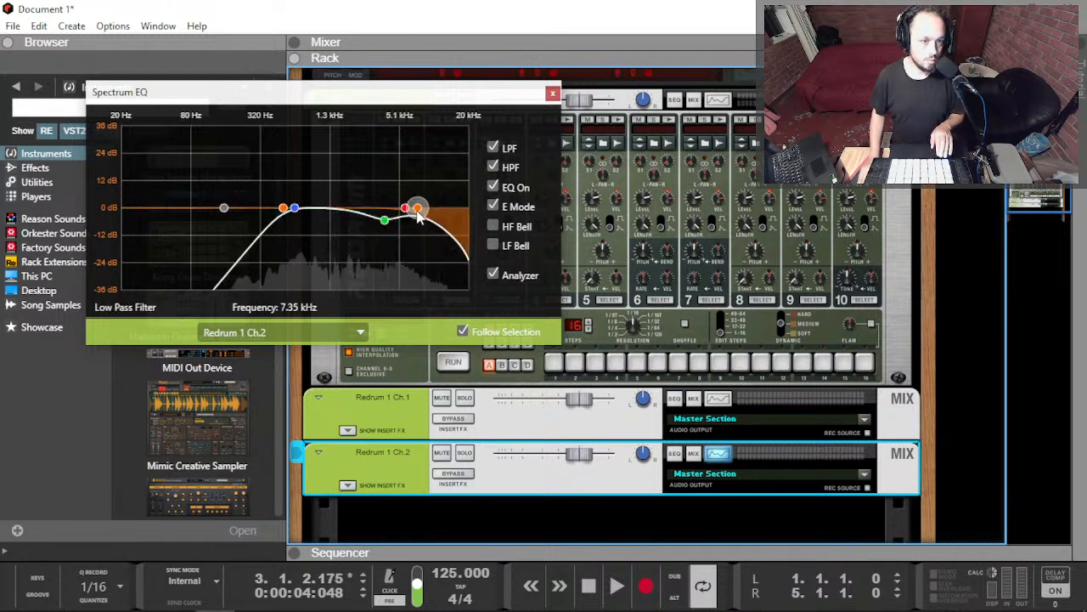
{"action": "left_click", "coordinate": [406, 209]}
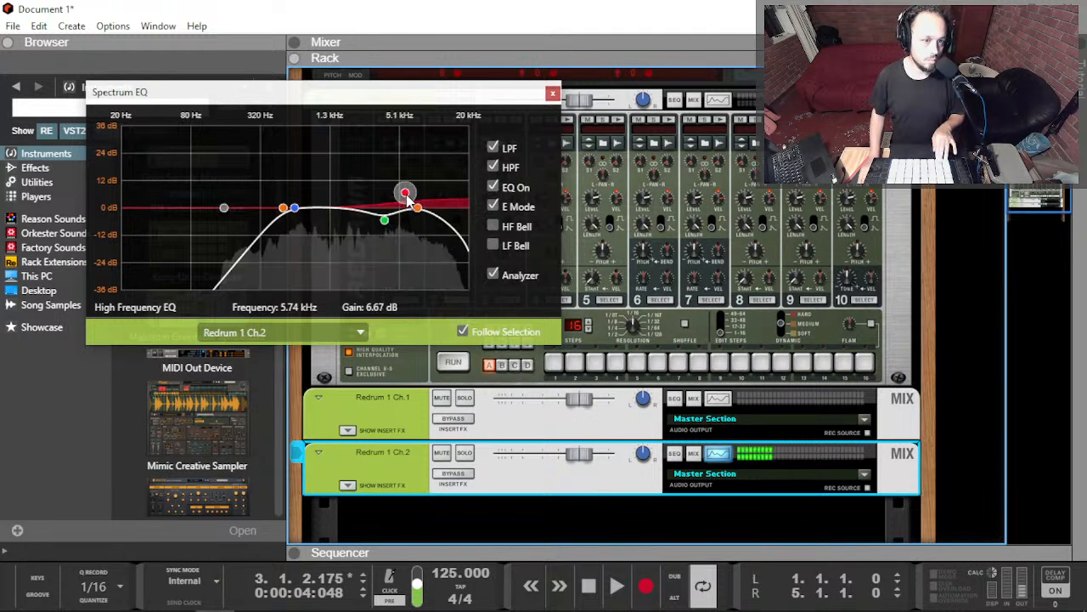
{"action": "left_click", "coordinate": [417, 209]}
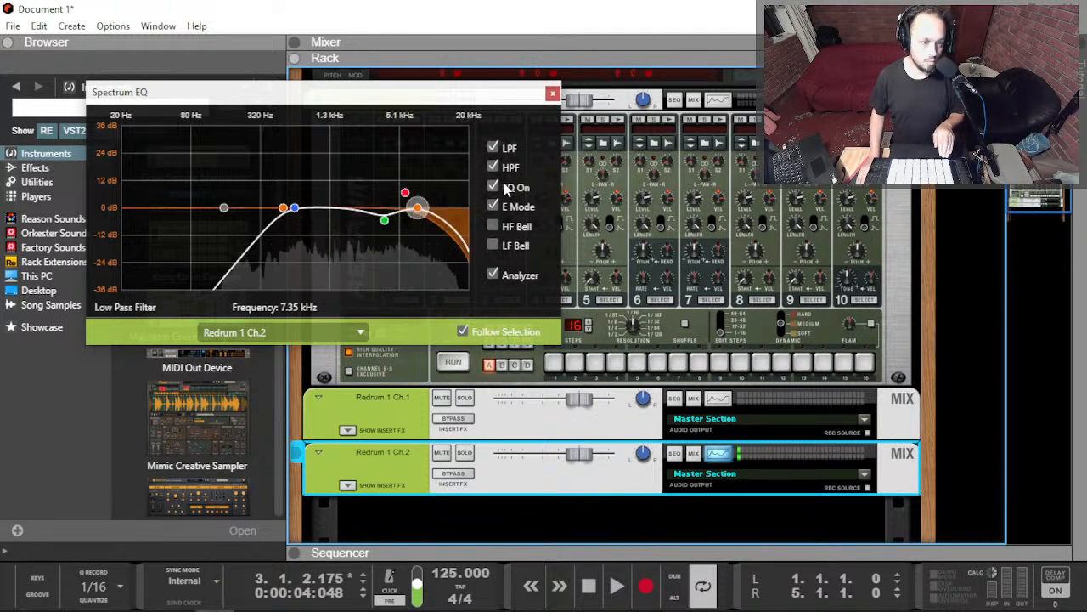
{"action": "left_click", "coordinate": [552, 95]}
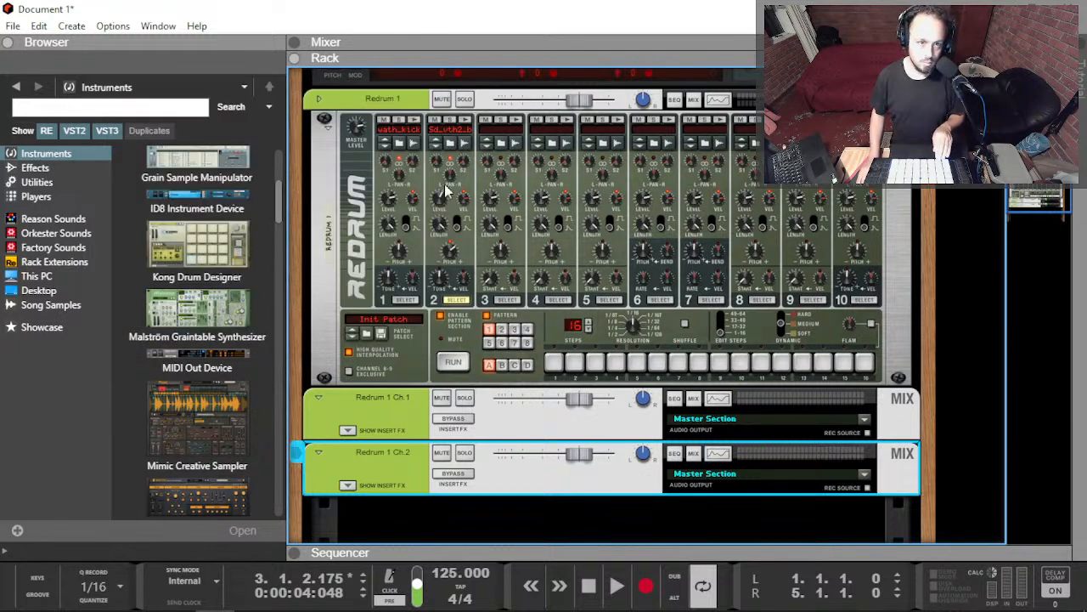
Step: Open the channel 2 sample Sd_vth2_buzzed for editing and try cropping it to about its first 0.09 s
{"action": "left_click", "coordinate": [437, 236]}
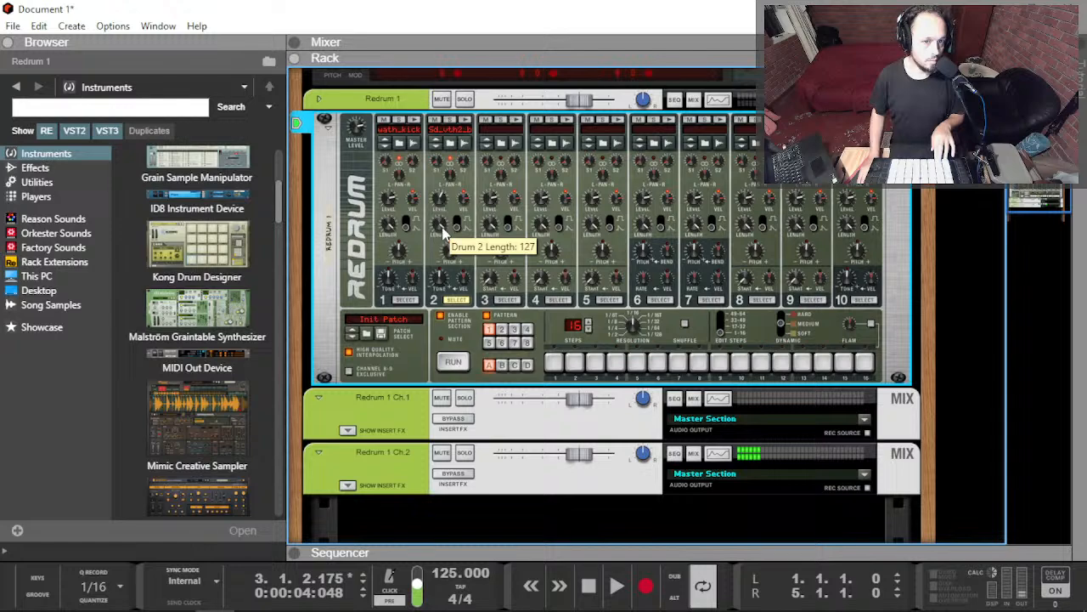
{"action": "right_click", "coordinate": [458, 128]}
{"action": "left_click", "coordinate": [510, 161]}
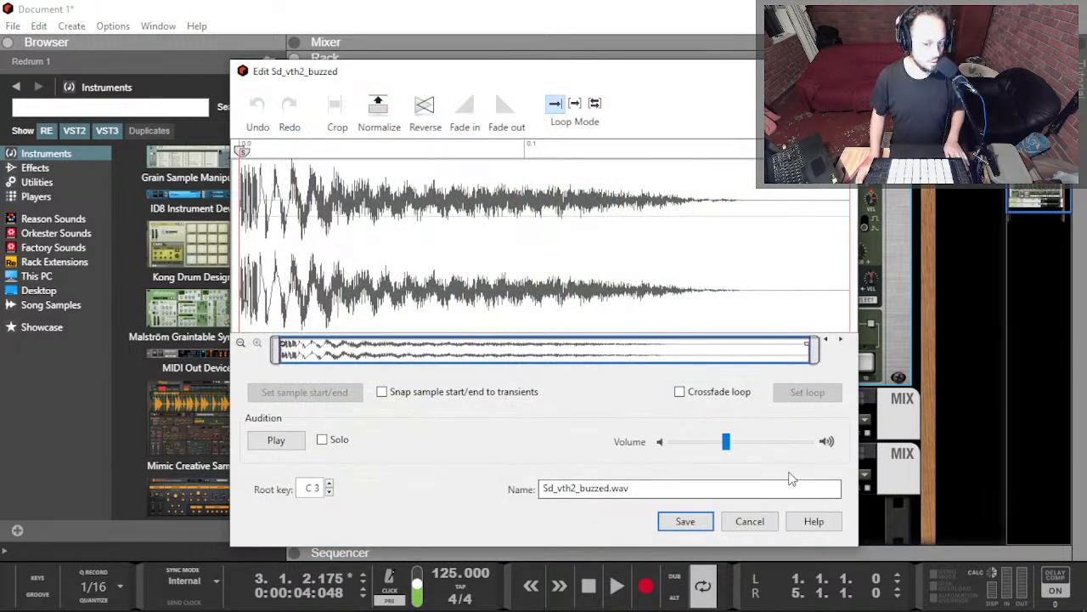
{"action": "key", "text": "space"}
{"action": "key", "text": "space"}
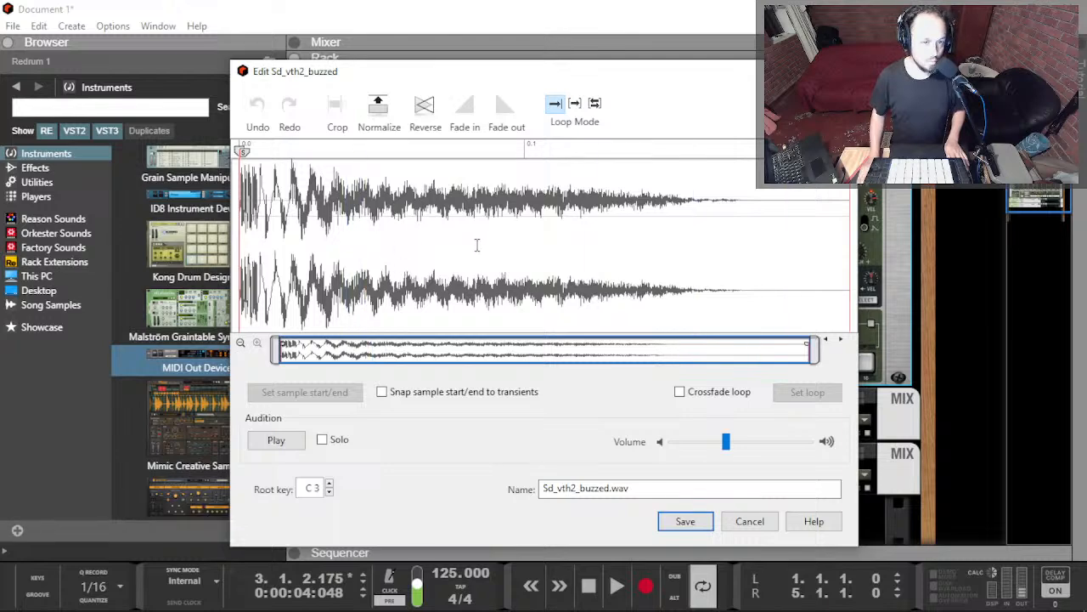
{"action": "left_click_drag", "start_coordinate": [504, 244], "coordinate": [240, 246]}
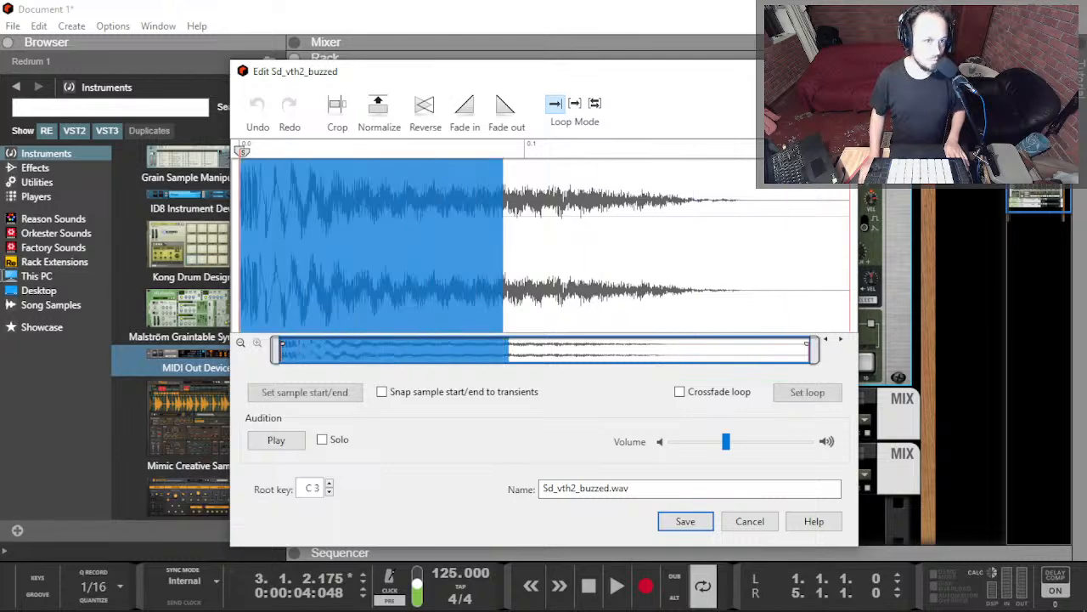
{"action": "left_click", "coordinate": [337, 111]}
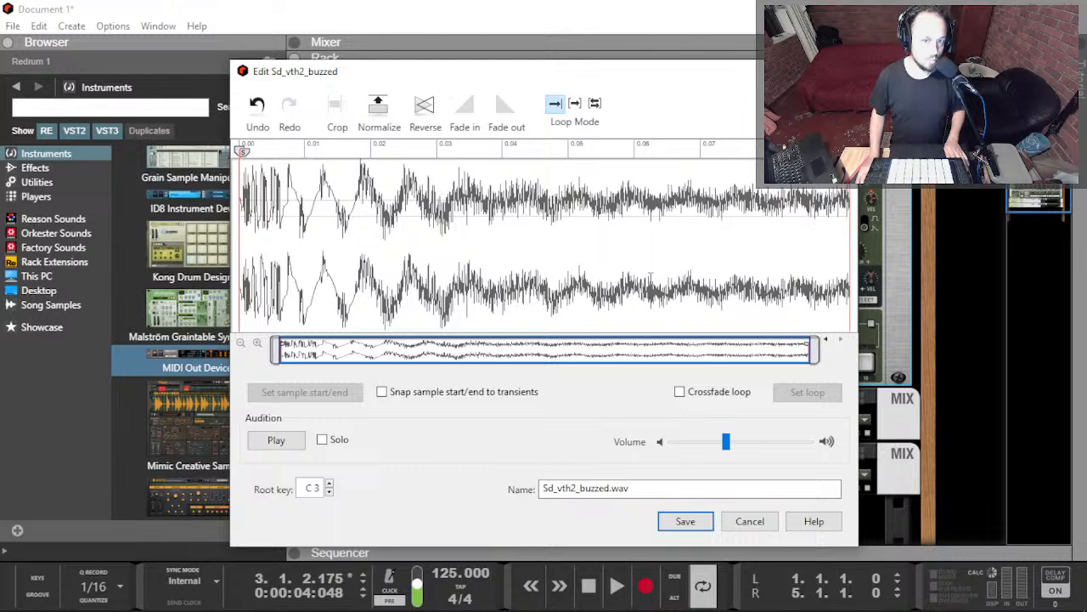
Step: Fade out the cropped snare from about 0.06 s to its end, then save and audition the edit
{"action": "left_click_drag", "start_coordinate": [645, 276], "coordinate": [885, 249]}
{"action": "left_click", "coordinate": [506, 111]}
{"action": "key", "text": "space"}
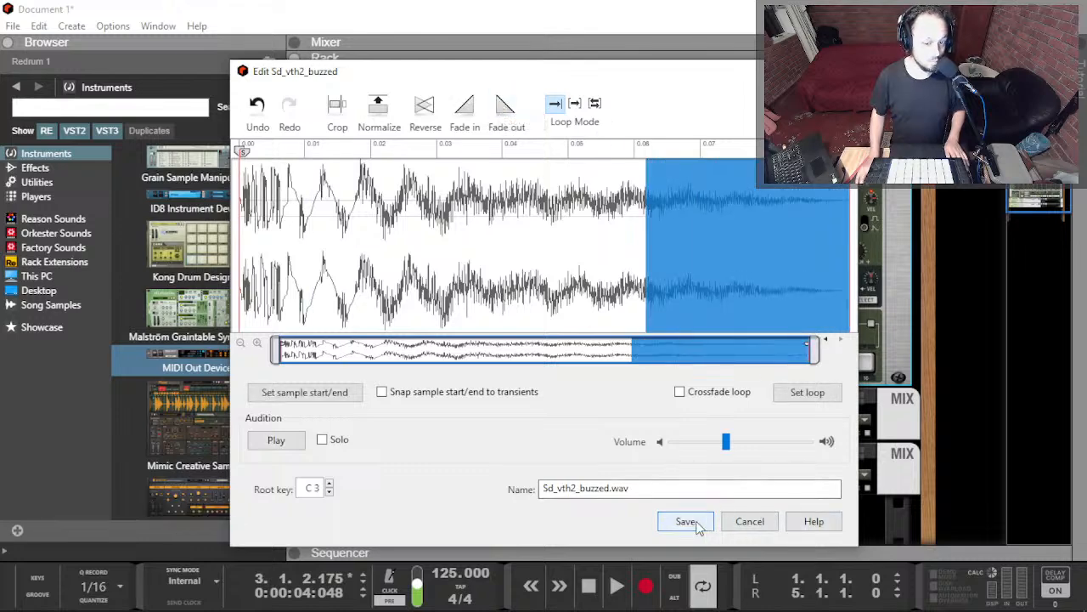
{"action": "left_click", "coordinate": [685, 520]}
{"action": "left_click", "coordinate": [463, 121]}
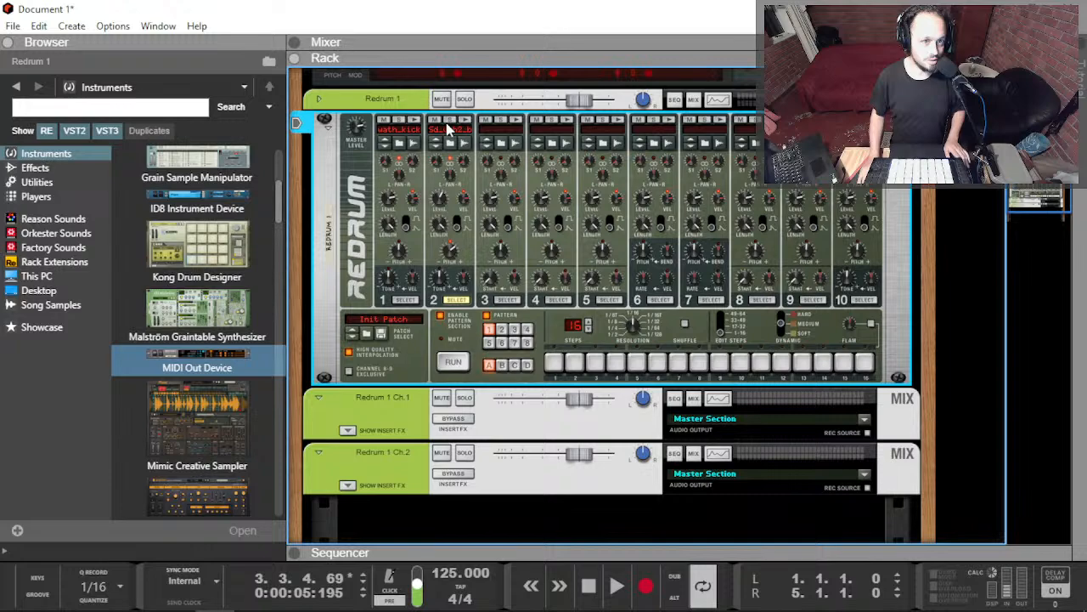
{"action": "left_click", "coordinate": [466, 122]}
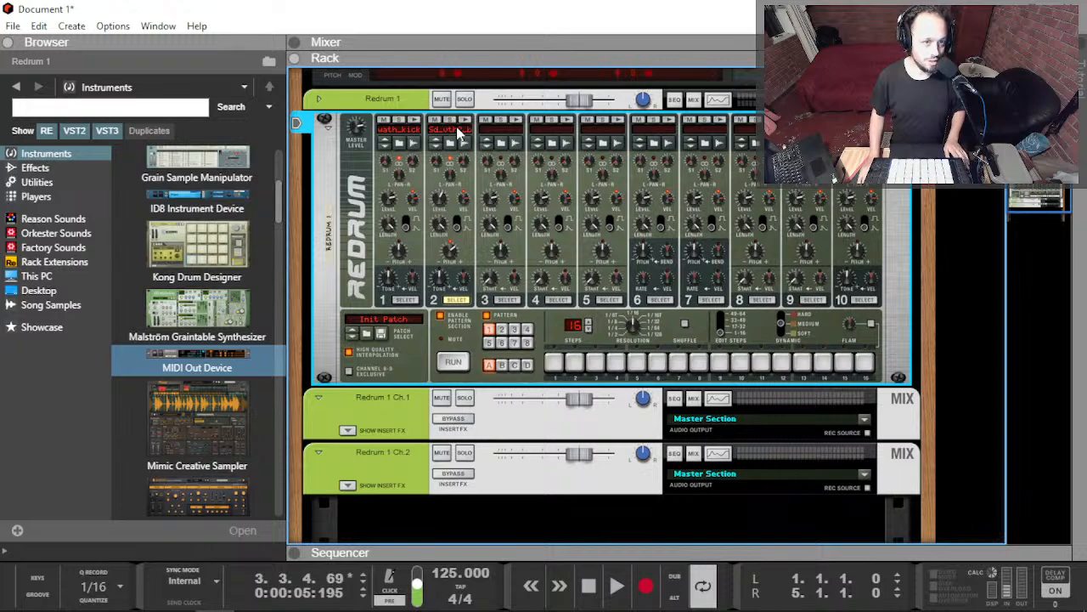
Step: Reopen the channel 2 snare sample for editing and crop it to about its first 0.13 s
{"action": "right_click", "coordinate": [456, 127]}
{"action": "left_click", "coordinate": [553, 161]}
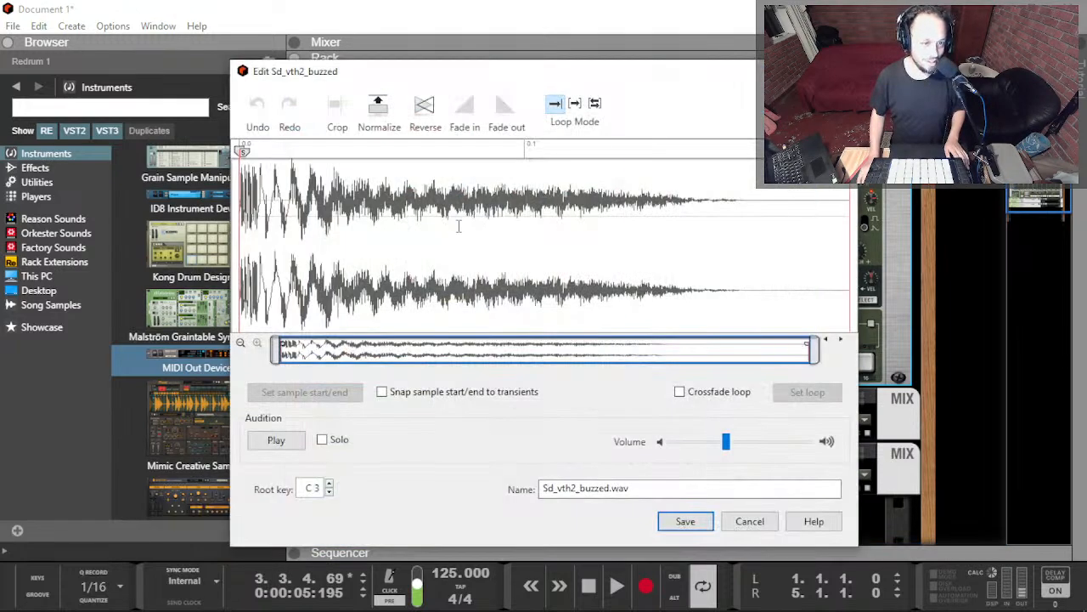
{"action": "left_click_drag", "start_coordinate": [619, 257], "coordinate": [246, 255]}
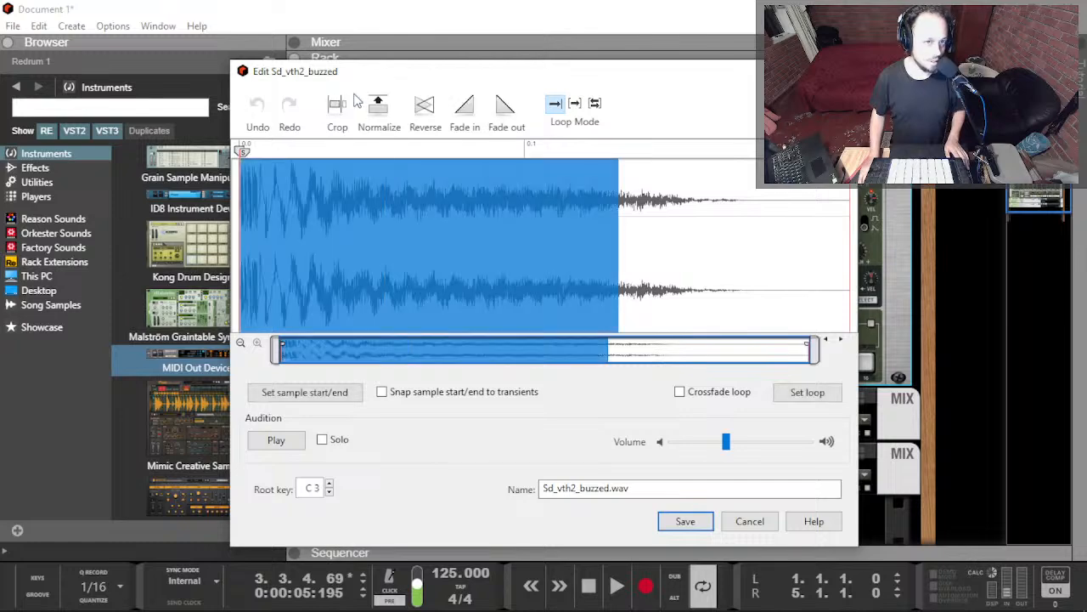
{"action": "left_click", "coordinate": [337, 119]}
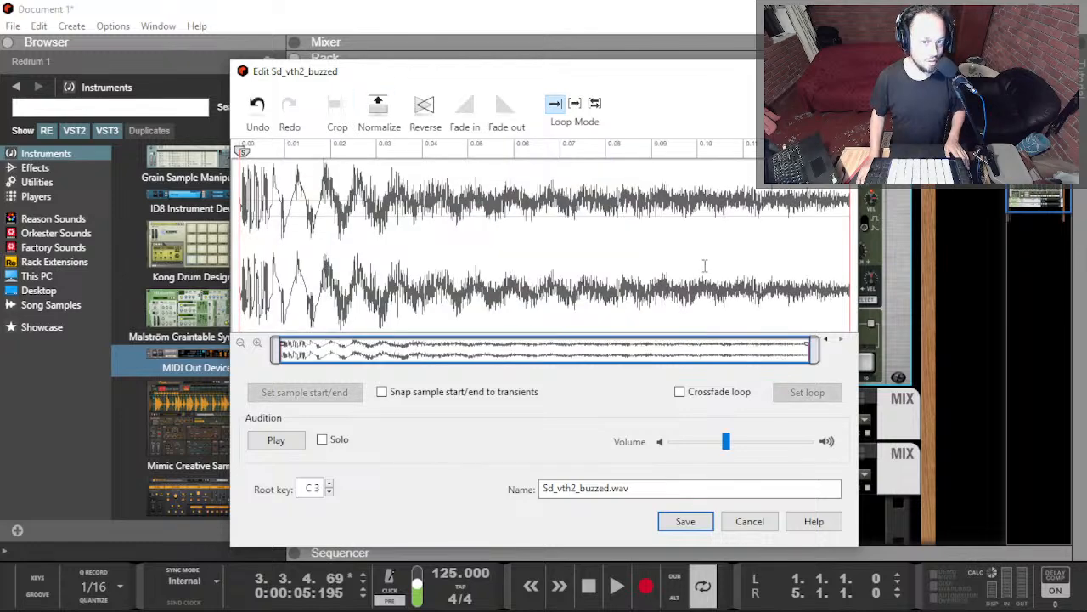
Step: Fade out the cropped snare from about 0.10 s to its end, then save the sample and audition it in the loop
{"action": "left_click_drag", "start_coordinate": [699, 259], "coordinate": [998, 246]}
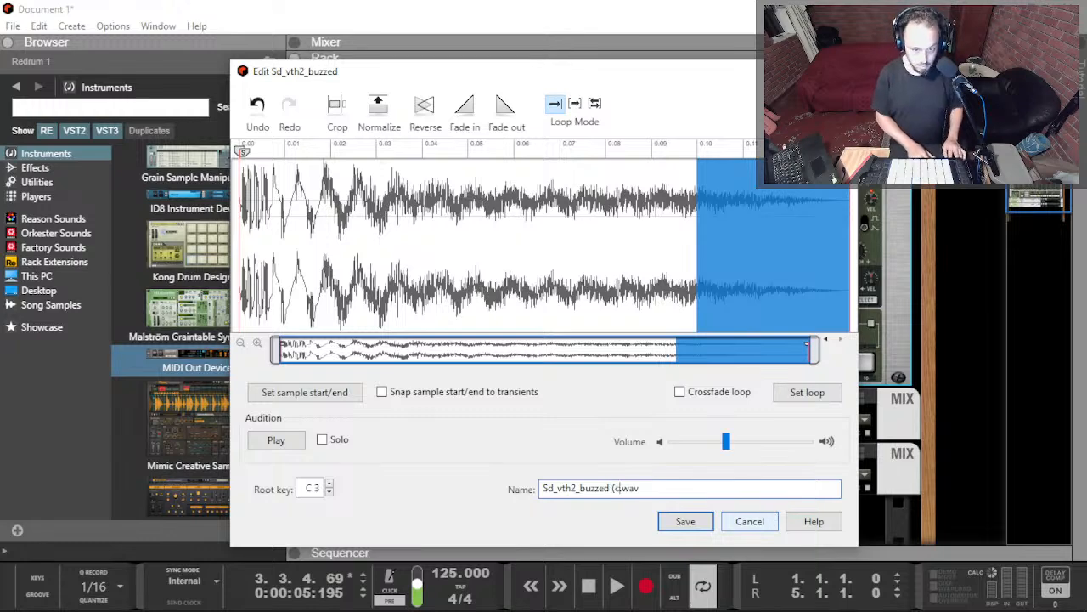
{"action": "left_click", "coordinate": [774, 519]}
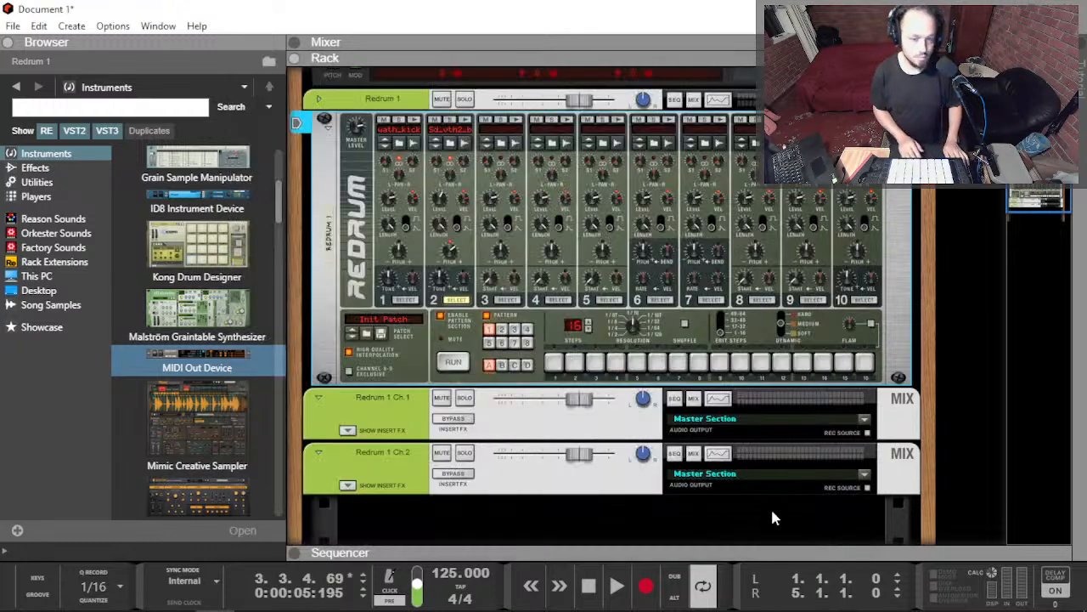
{"action": "key", "text": "space"}
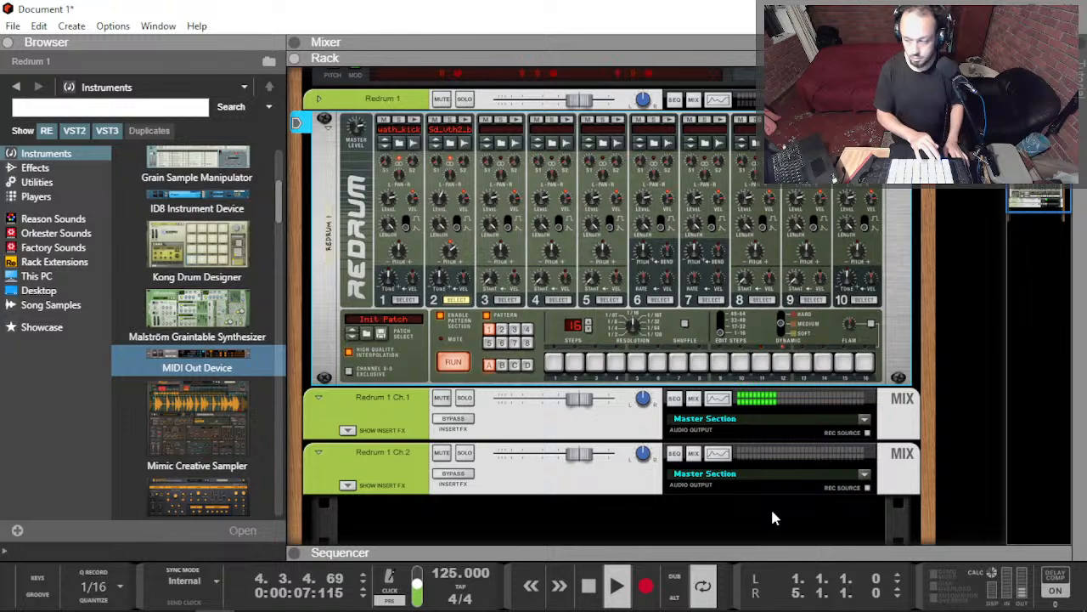
{"action": "key", "text": "space"}
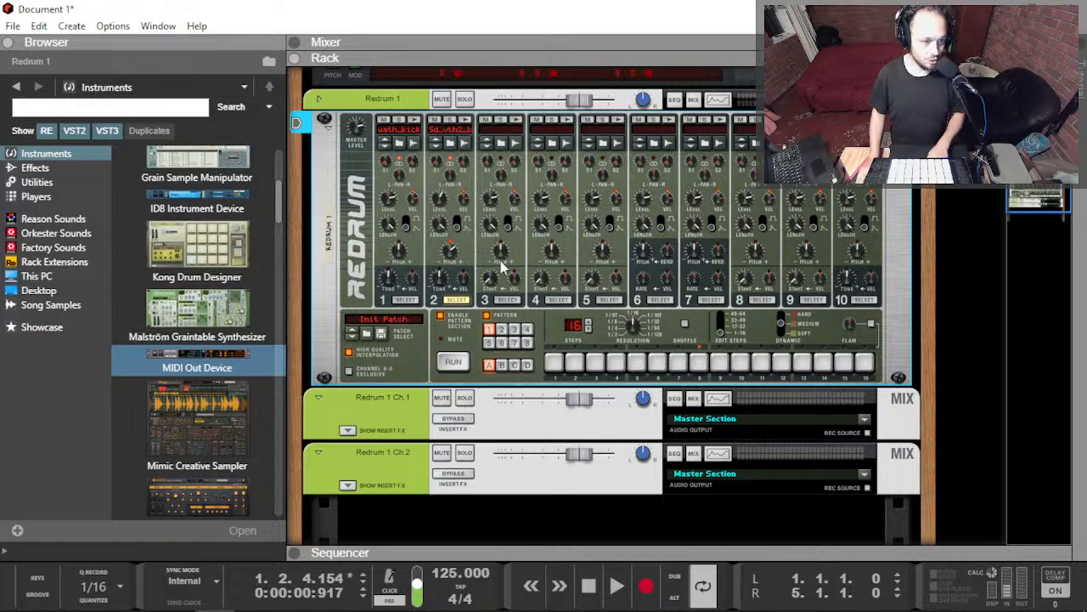
Step: Show the sequencer full size and open the first Redrum 1 clip for note editing
{"action": "key", "text": "F7"}
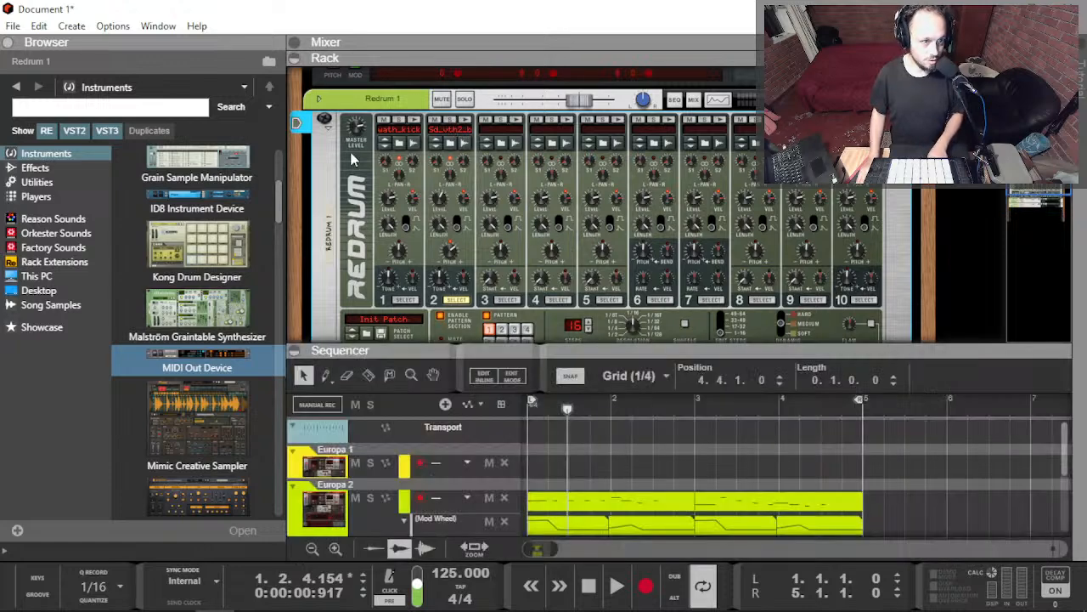
{"action": "key", "text": "F6"}
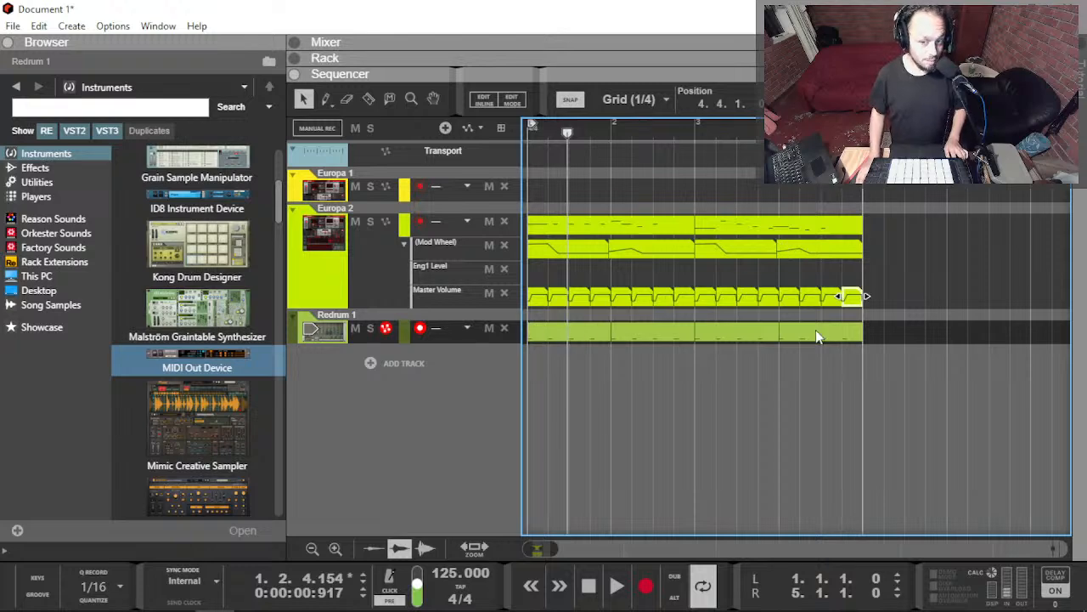
{"action": "left_click_drag", "start_coordinate": [922, 338], "coordinate": [299, 351]}
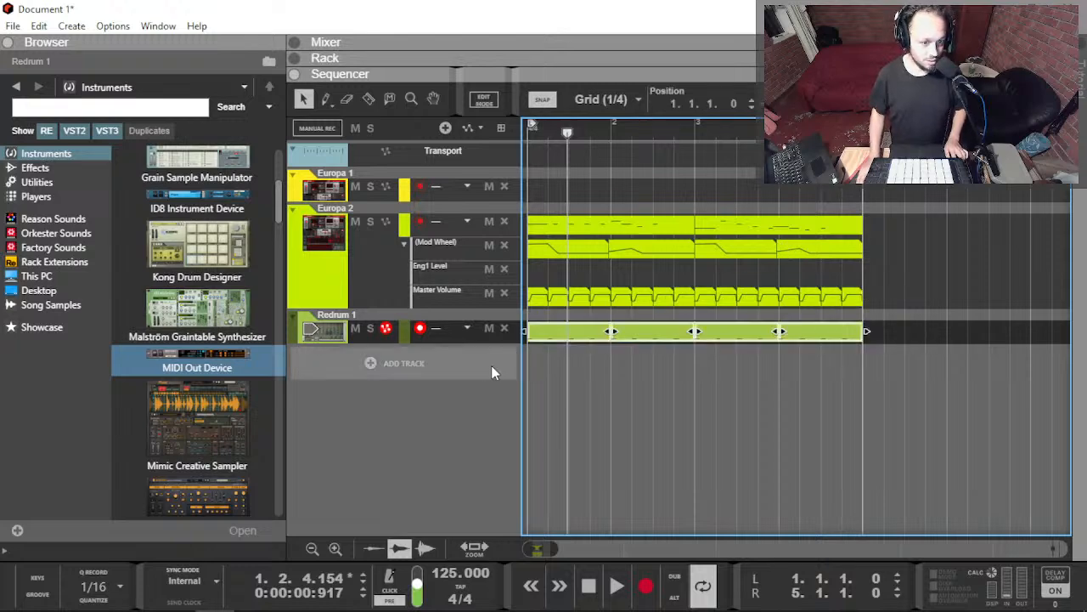
{"action": "double_click", "coordinate": [564, 337]}
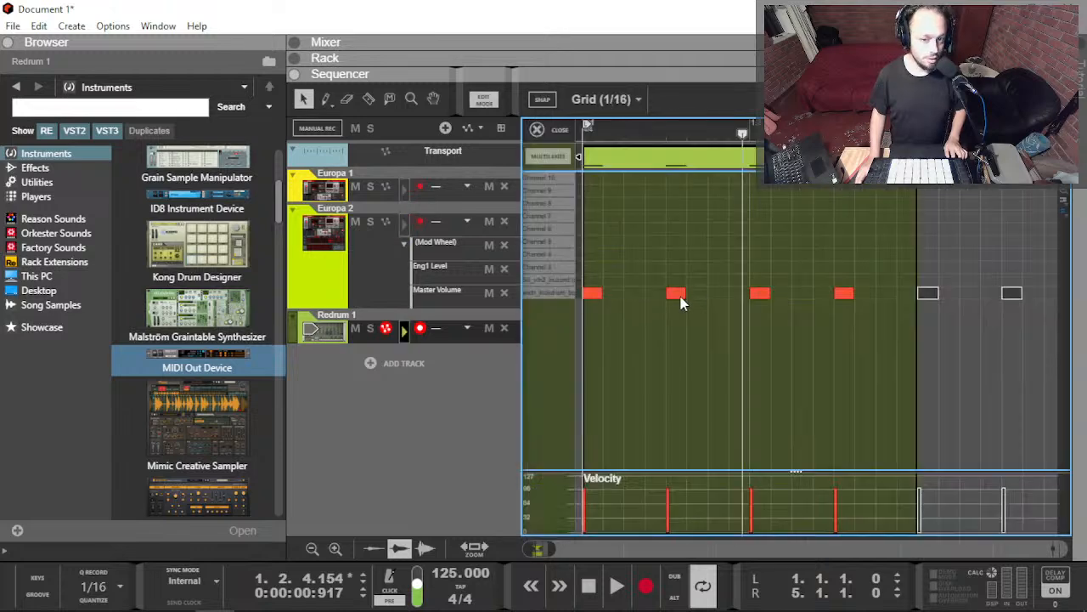
Step: Try moving the second kick note up to the Sd_vth2_buzzed lane at position 1.2.2, then put it back
{"action": "mouse_move", "coordinate": [679, 296]}
{"action": "left_mouse_down"}
{"action": "mouse_move", "coordinate": [682, 283]}
{"action": "mouse_move", "coordinate": [678, 295]}
{"action": "left_mouse_up"}
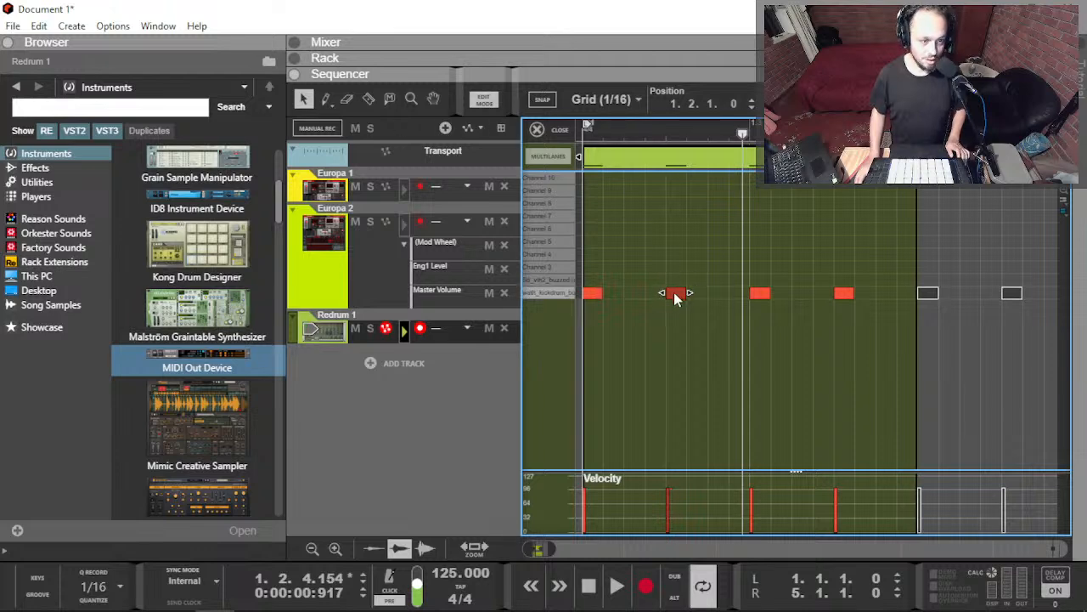
{"action": "left_click_drag", "start_coordinate": [675, 294], "coordinate": [700, 286]}
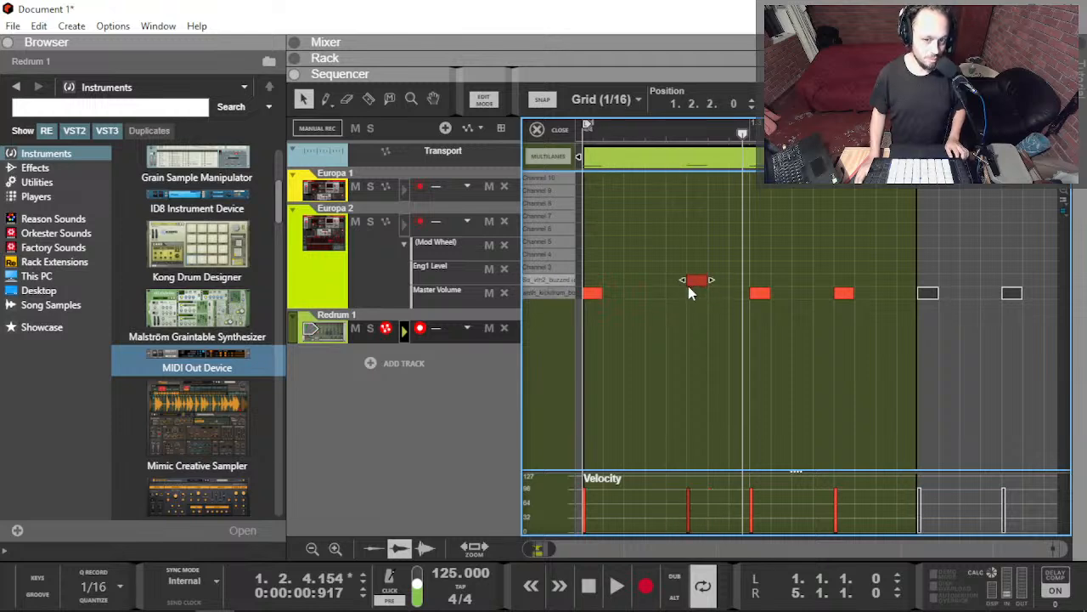
{"action": "left_click_drag", "start_coordinate": [689, 286], "coordinate": [688, 304]}
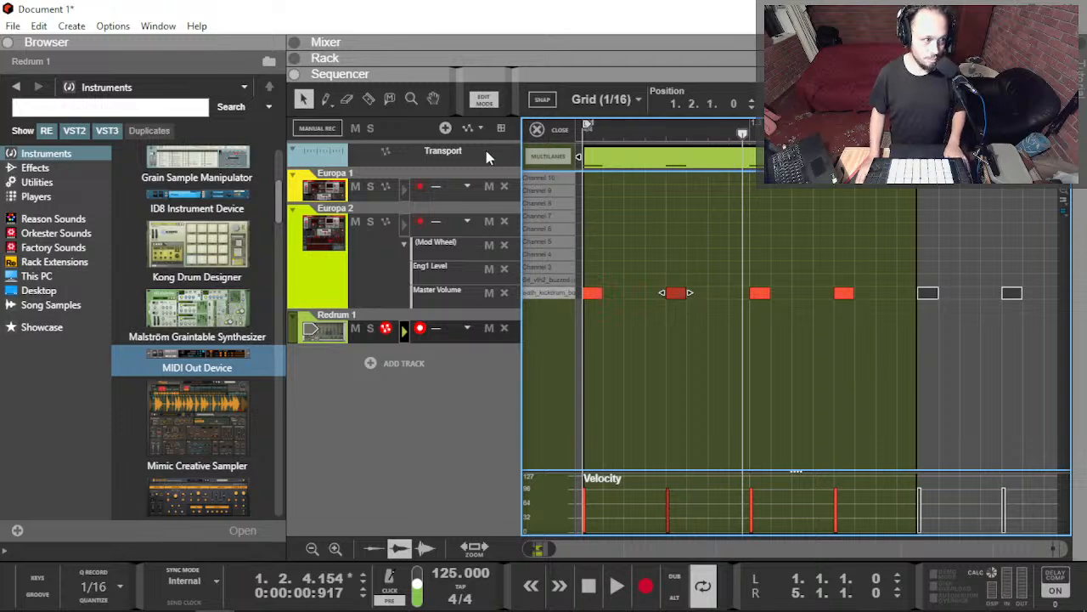
Step: Bring up the on-screen piano keys and try nudging the second kick note off the beat to 1.2.1.72
{"action": "key", "text": "F4"}
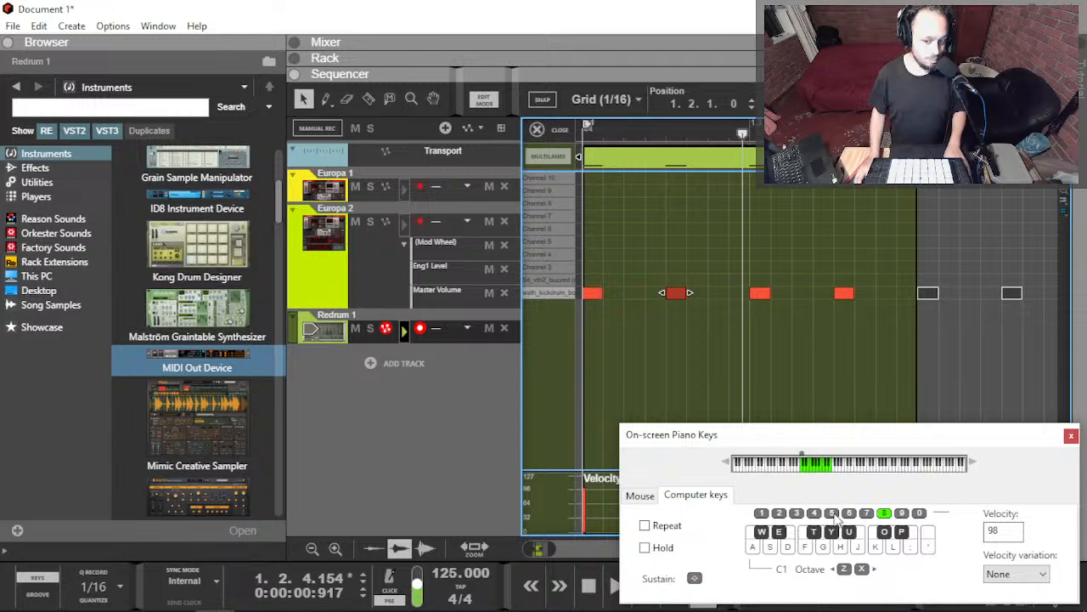
{"action": "left_click", "coordinate": [770, 548]}
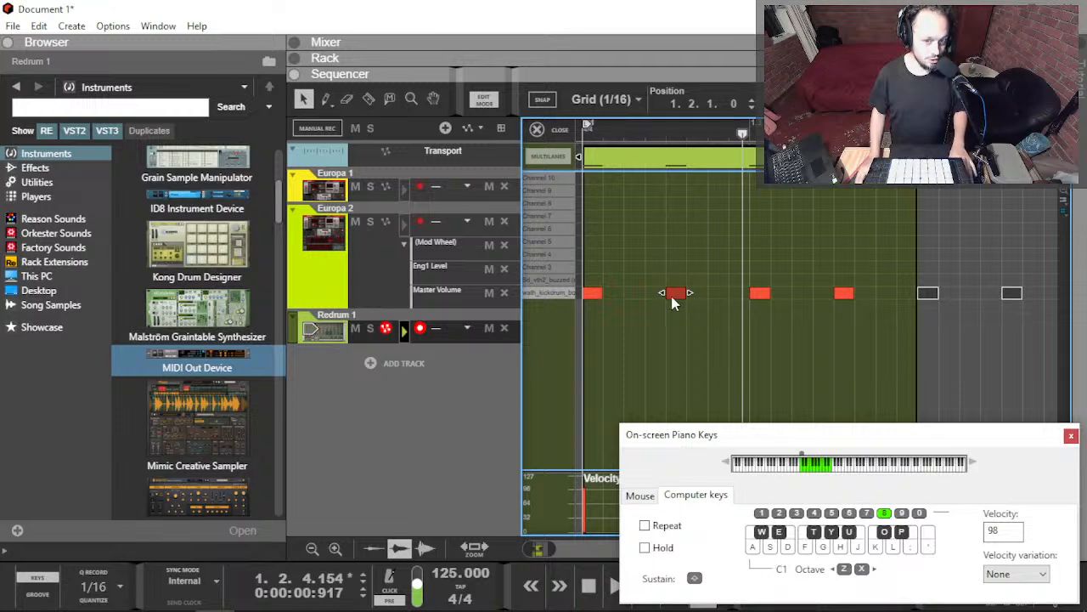
{"action": "left_click_drag", "start_coordinate": [687, 292], "coordinate": [679, 293]}
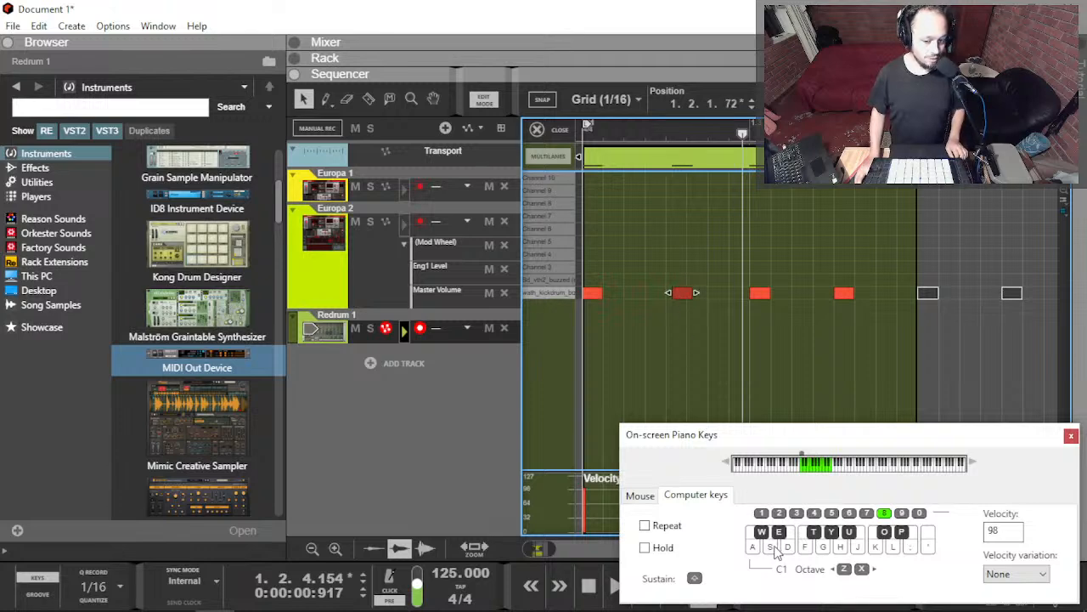
{"action": "key", "text": "F4"}
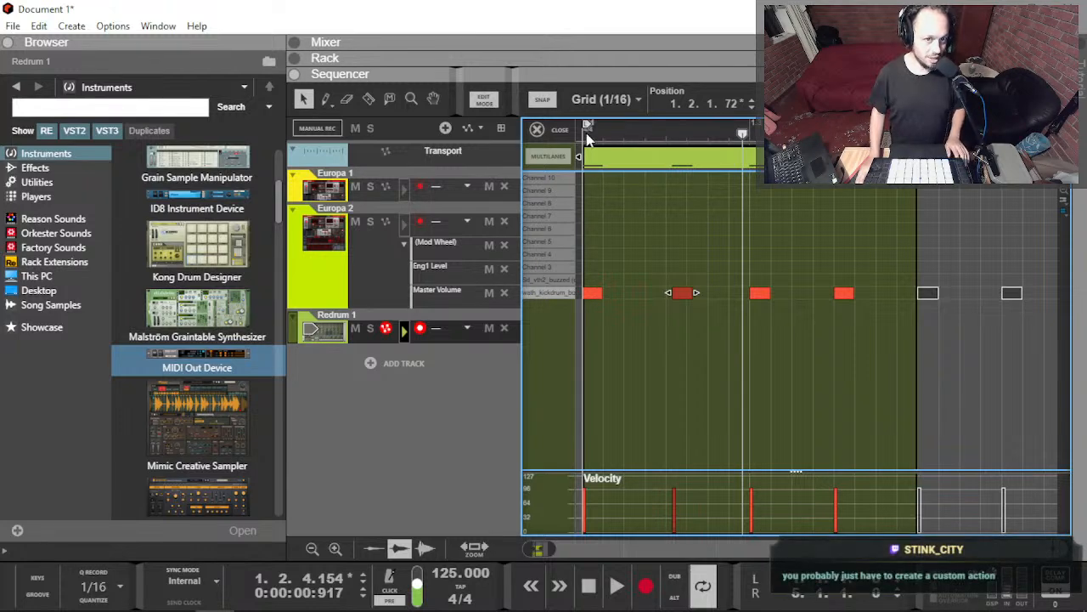
Step: Hide the browser, close the on-screen piano keys, and undo the kick note nudge in the reopened first Redrum clip
{"action": "key", "text": "F4"}
{"action": "key", "text": "F3"}
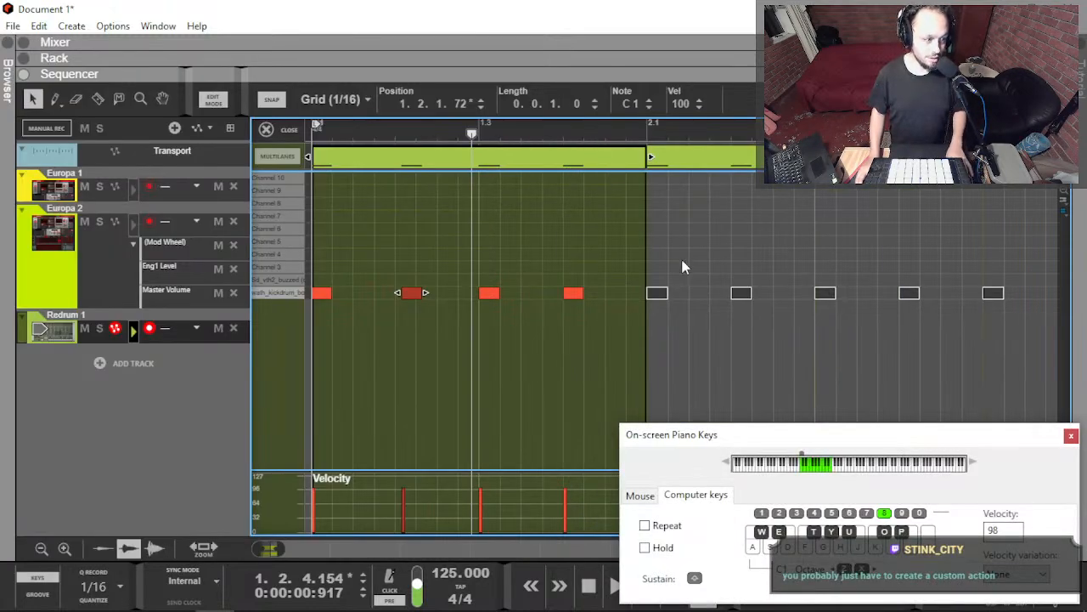
{"action": "key", "text": "ctrl+e"}
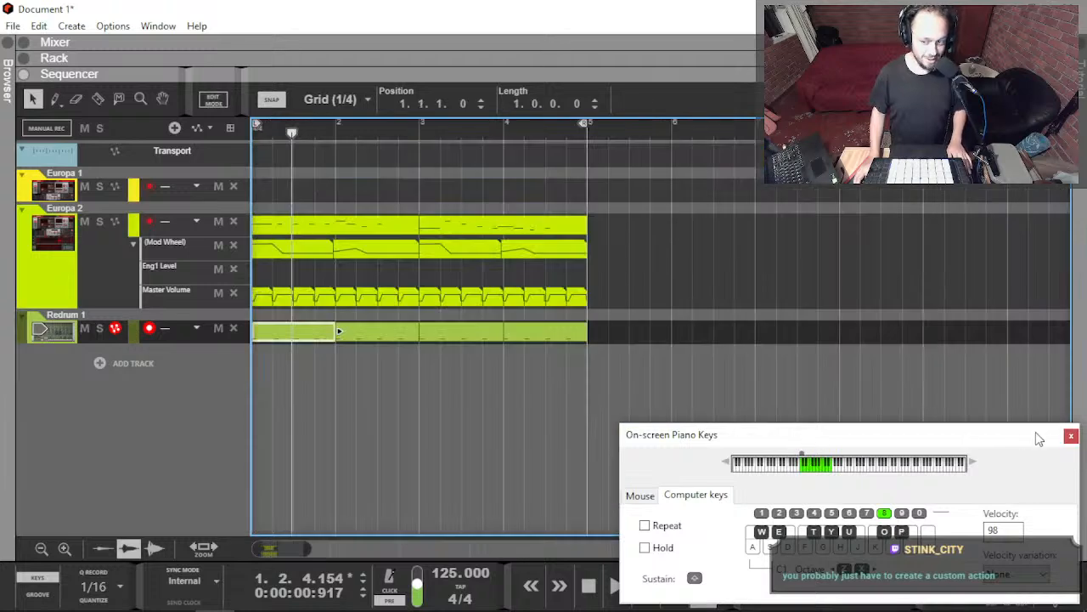
{"action": "left_click", "coordinate": [1070, 436]}
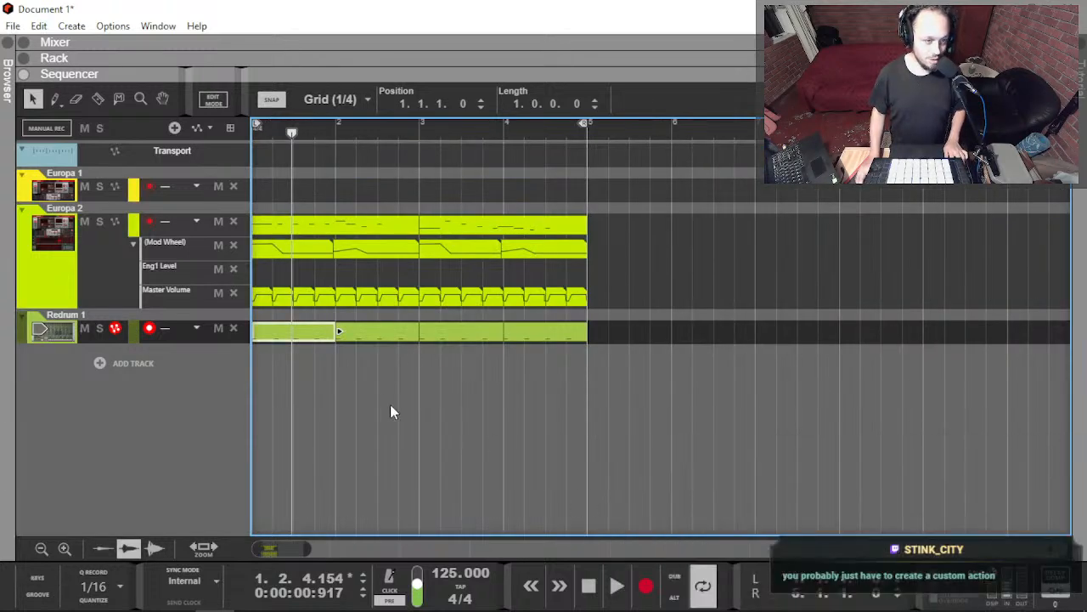
{"action": "double_click", "coordinate": [293, 339]}
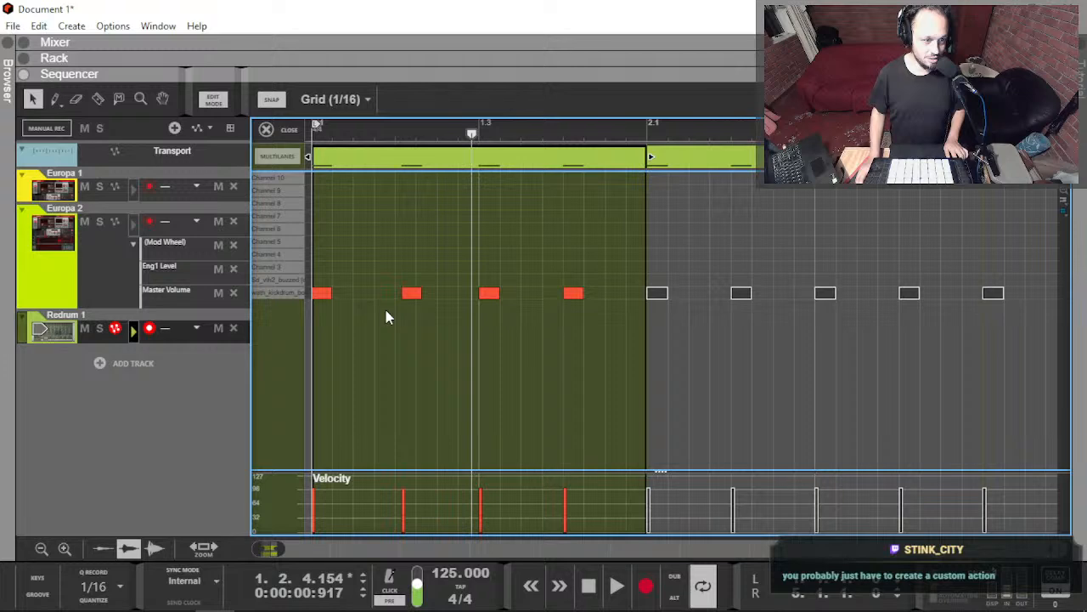
{"action": "key", "text": "ctrl+z"}
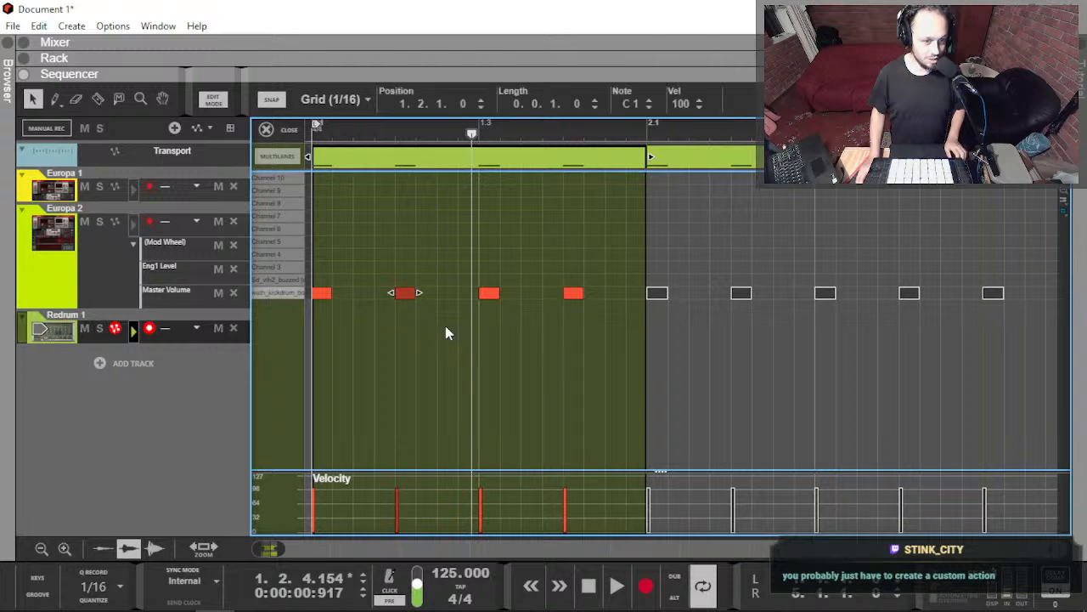
Step: Return the playhead to the start and copy the kick notes on beats 2 and 4 to the Sd_vth2_buzzed lane
{"action": "left_click", "coordinate": [379, 338]}
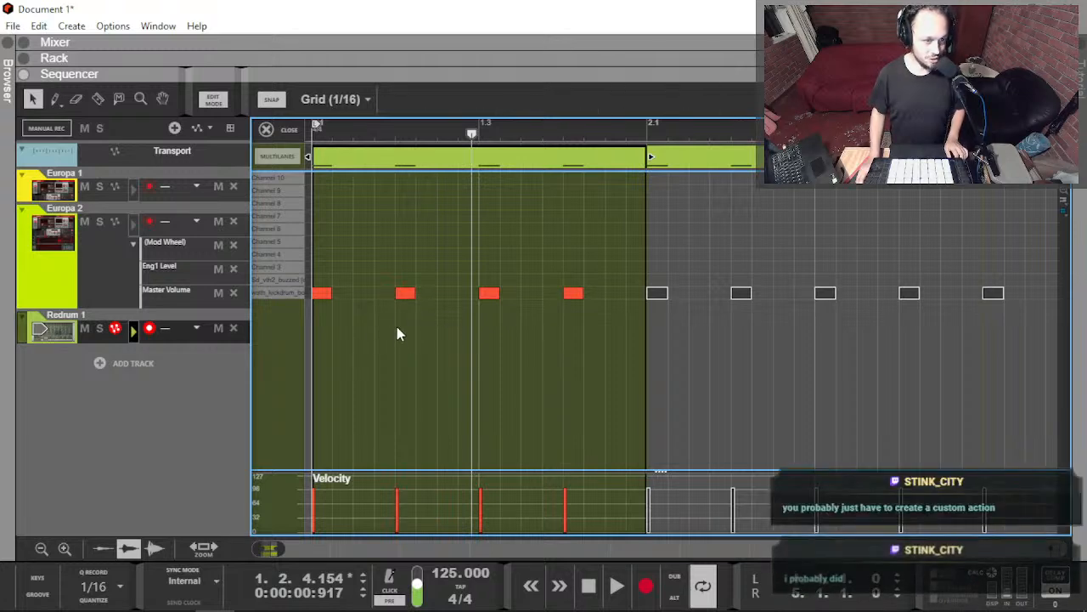
{"action": "scroll", "coordinate": [397, 307], "scroll_direction": "up", "scroll_amount": 1}
{"action": "scroll", "coordinate": [398, 307], "scroll_direction": "left", "scroll_amount": 1}
{"action": "scroll", "coordinate": [397, 306], "scroll_direction": "down", "scroll_amount": 1}
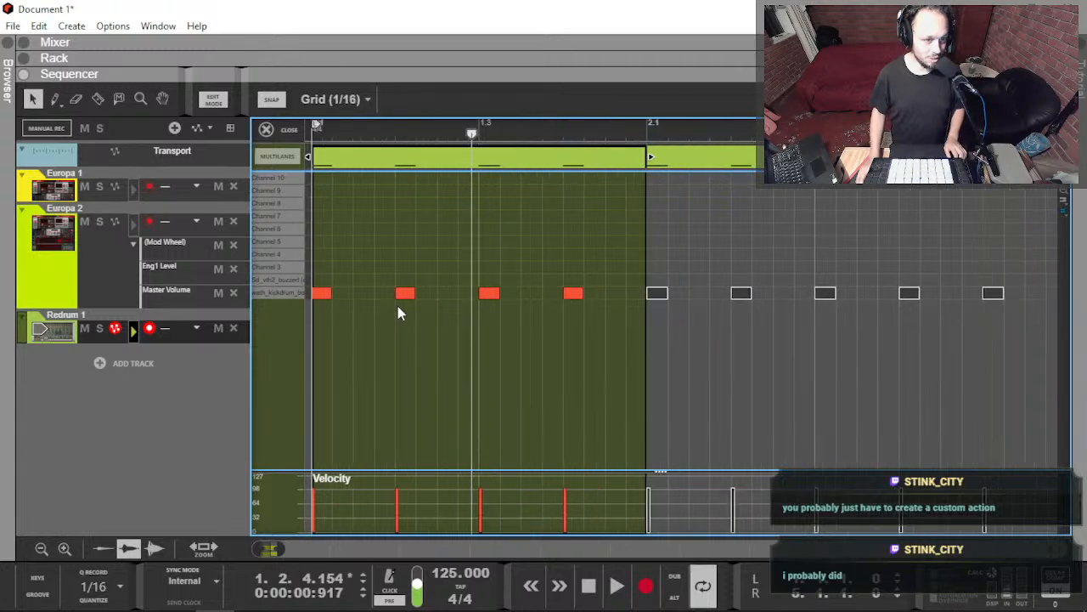
{"action": "left_click", "coordinate": [335, 129]}
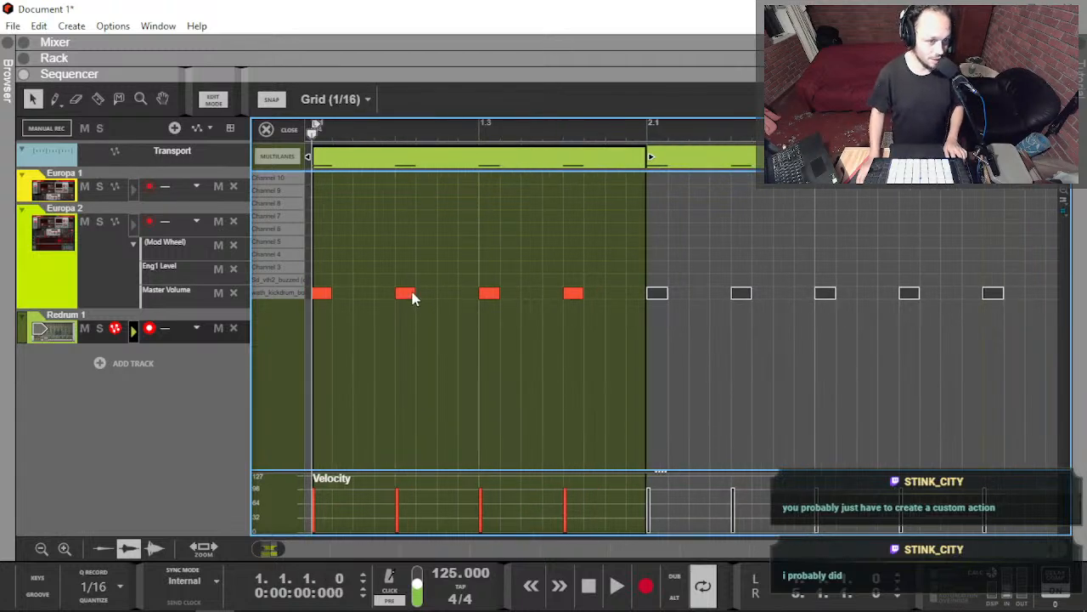
{"action": "left_click", "coordinate": [406, 294]}
{"action": "left_click", "coordinate": [573, 293], "text": "shift"}
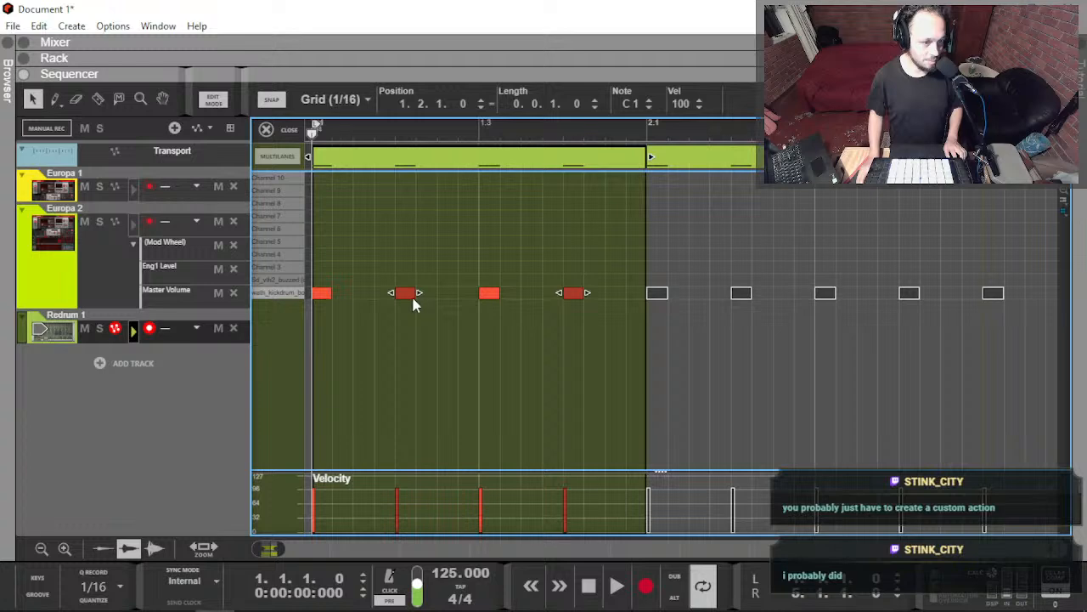
{"action": "left_click_drag", "start_coordinate": [401, 294], "coordinate": [402, 284]}
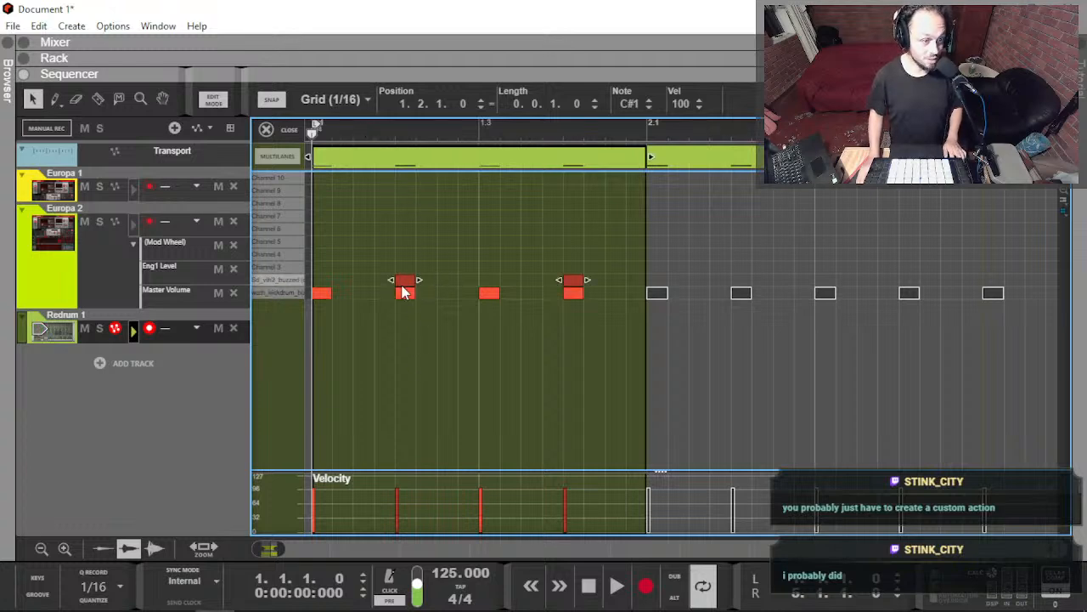
Step: During playback, delete the last three Redrum clips and replace them with three duplicates of the first clip, filling bars 2 to 4
{"action": "key", "text": "Tab"}
{"action": "key", "text": "space"}
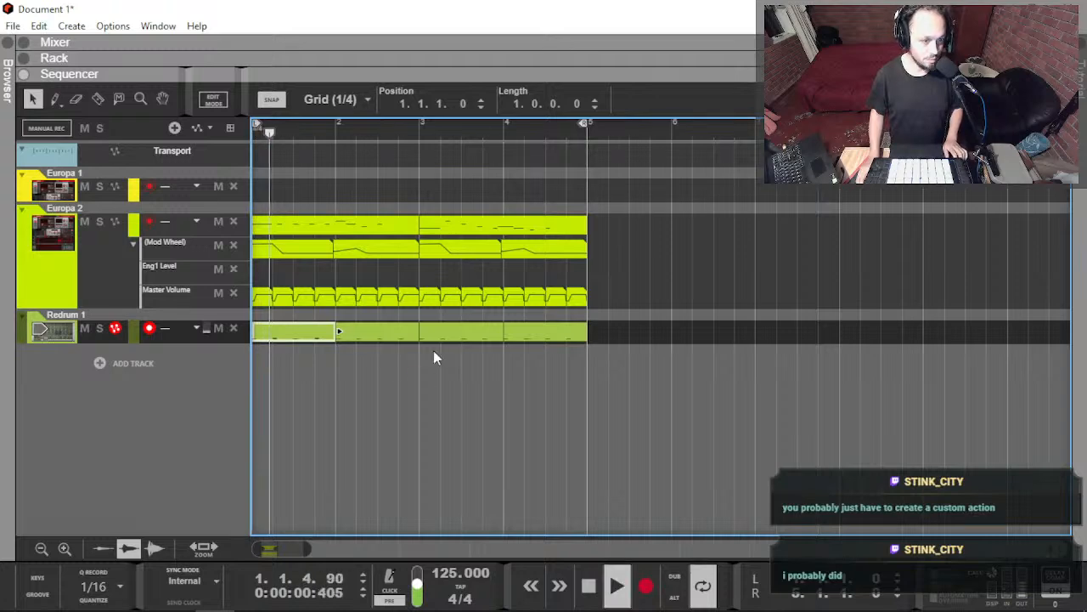
{"action": "left_click_drag", "start_coordinate": [610, 326], "coordinate": [364, 344]}
{"action": "key", "text": "Delete"}
{"action": "left_click", "coordinate": [322, 335]}
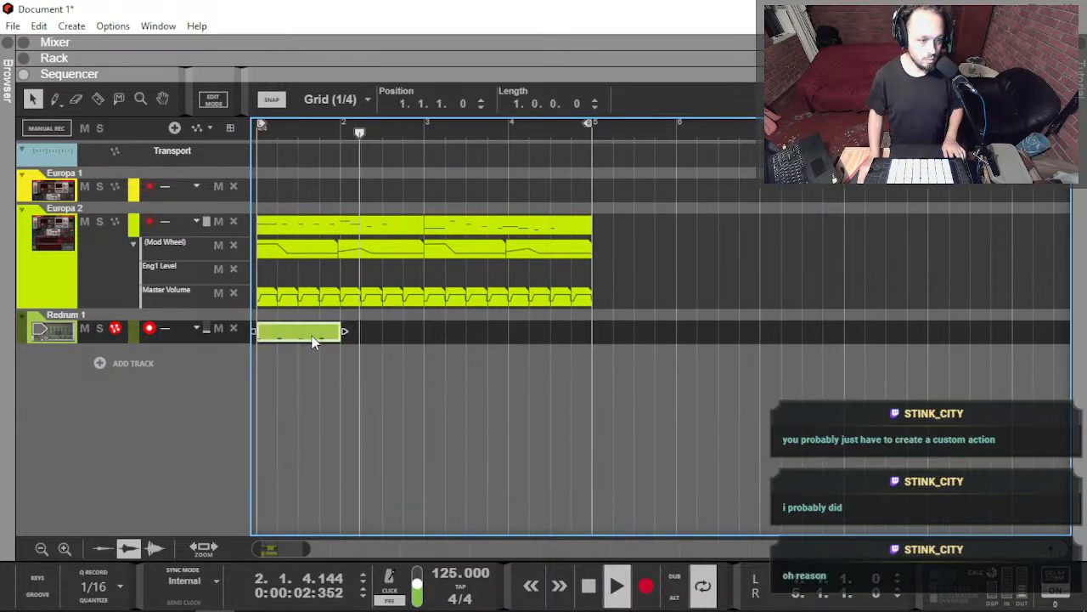
{"action": "key", "text": "ctrl+d"}
{"action": "key", "text": "ctrl+d"}
{"action": "key", "text": "ctrl+d"}
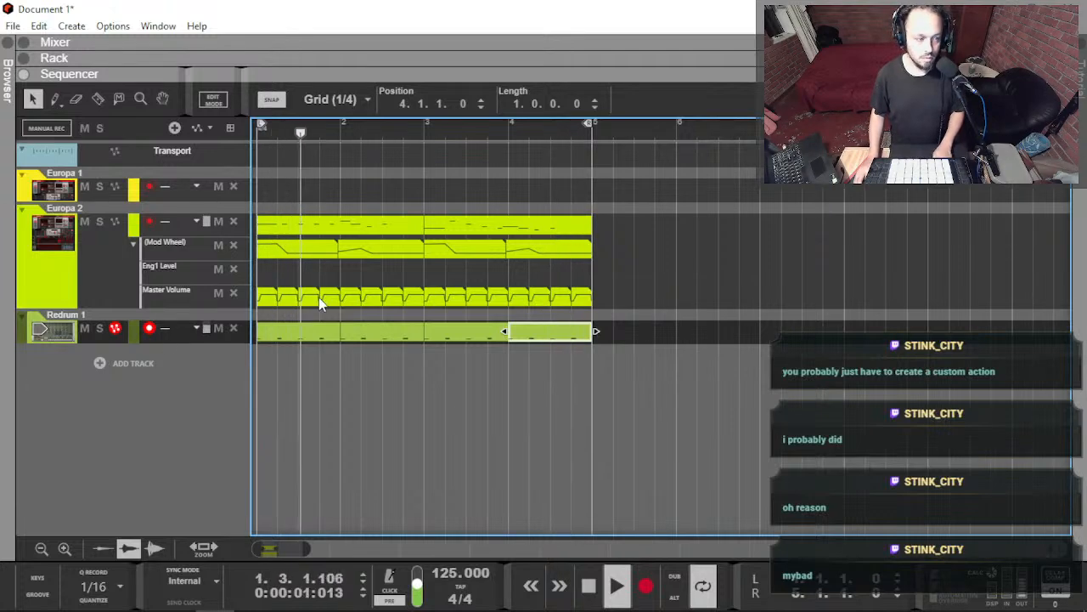
Step: Return to the rack and review the Redrum kick and snare channels while the loop plays
{"action": "key", "text": "F6"}
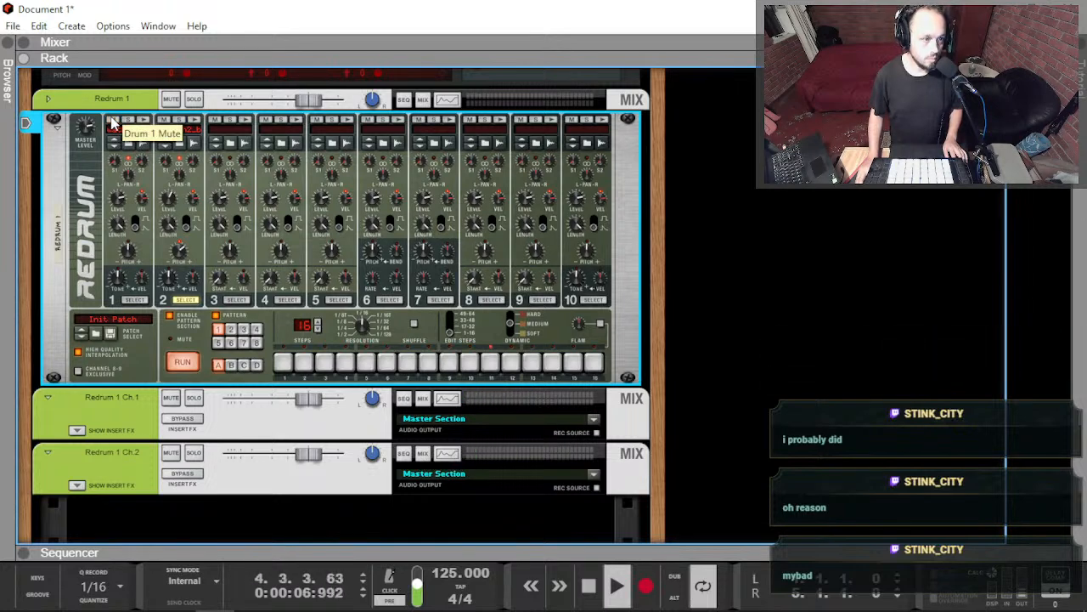
{"action": "scroll", "coordinate": [180, 252], "scroll_direction": "up", "scroll_amount": 8}
{"action": "scroll", "coordinate": [179, 252], "scroll_direction": "down", "scroll_amount": 6}
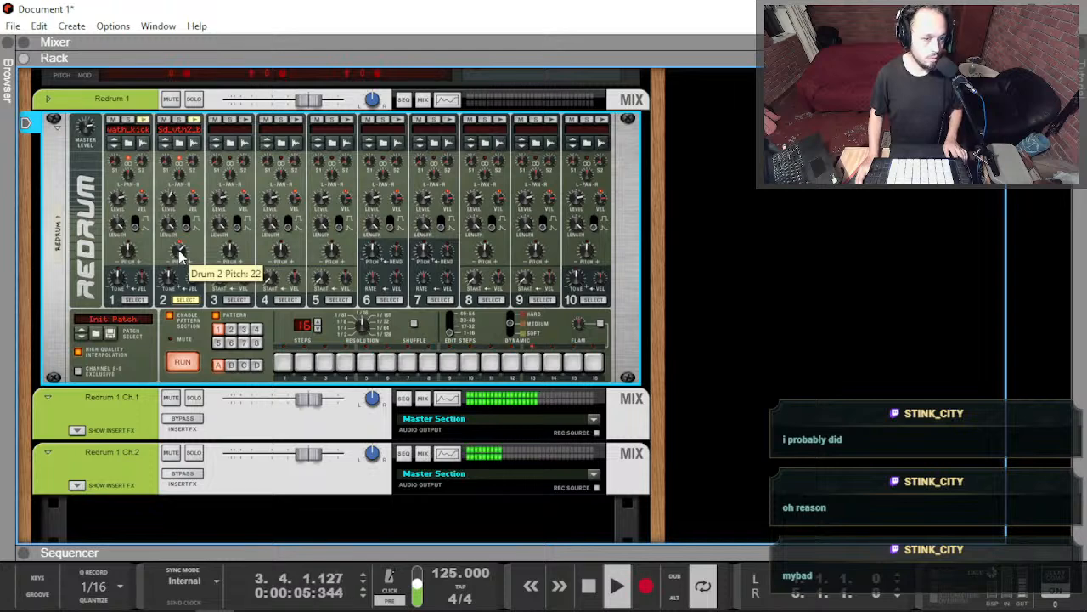
{"action": "scroll", "coordinate": [216, 201], "scroll_direction": "down", "scroll_amount": 2}
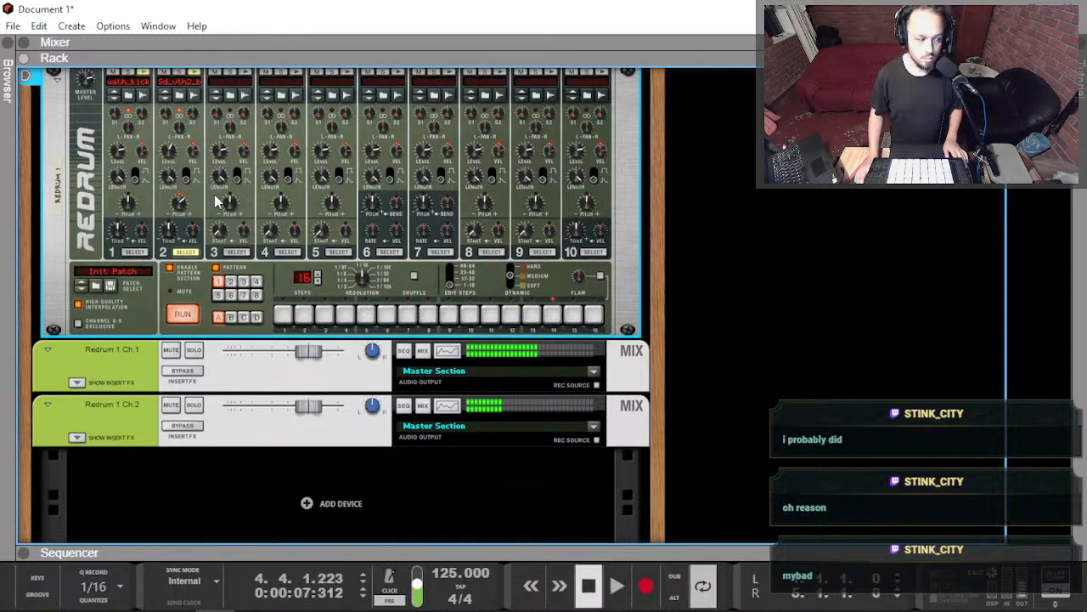
{"action": "scroll", "coordinate": [226, 353], "scroll_direction": "down", "scroll_amount": 2}
Step: Switch to REAPER, search the House sample folder for "tamb", and audition the NOIZU tambourine loops
{"action": "key", "text": "alt+Tab"}
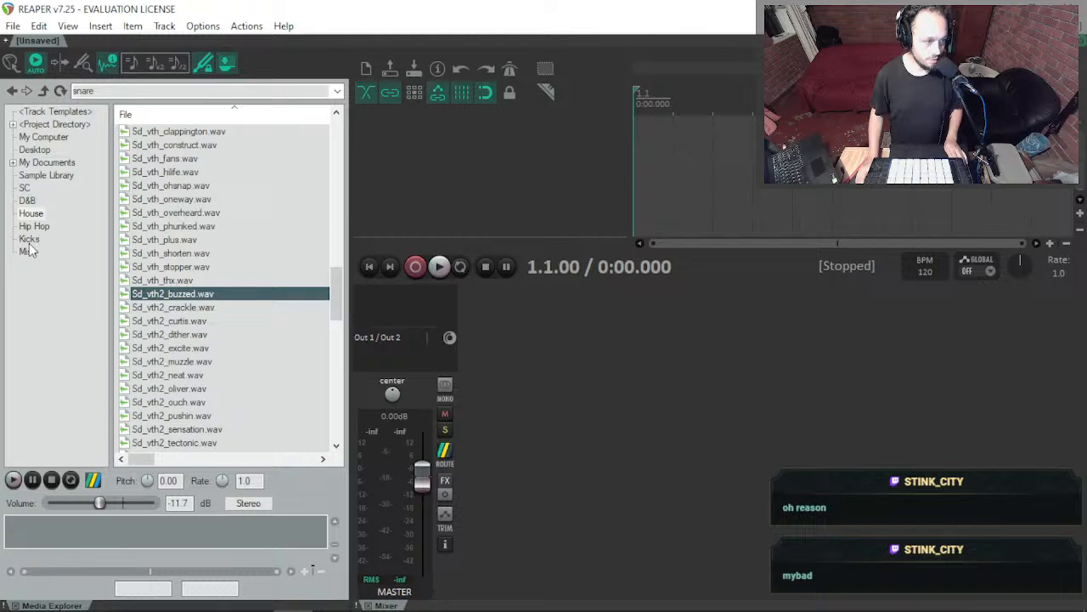
{"action": "left_click", "coordinate": [167, 91]}
{"action": "type", "text": "tamb"}
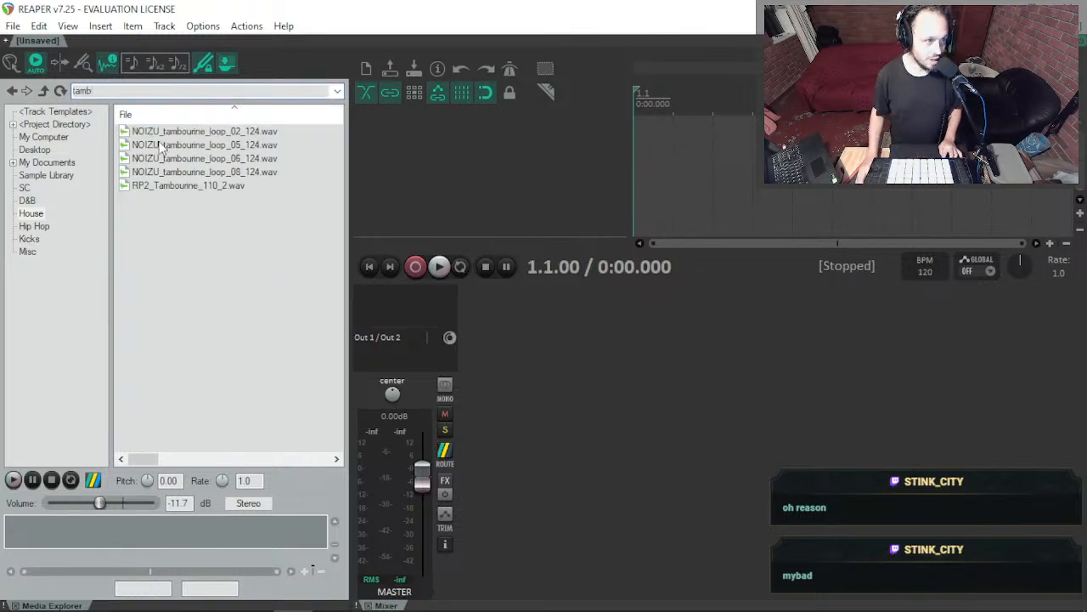
{"action": "left_click", "coordinate": [164, 134]}
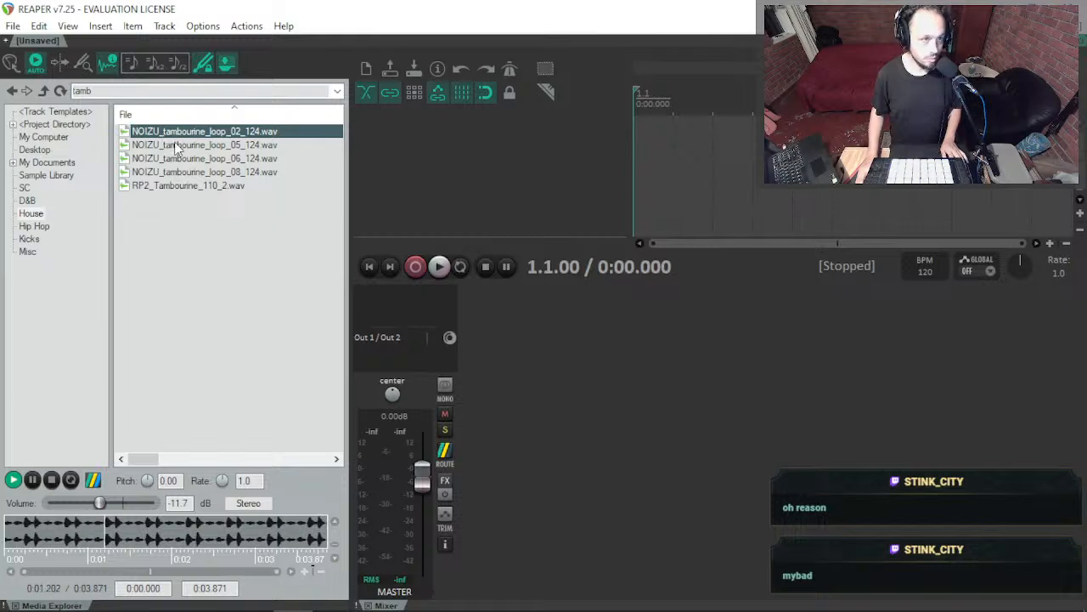
{"action": "left_click", "coordinate": [176, 144]}
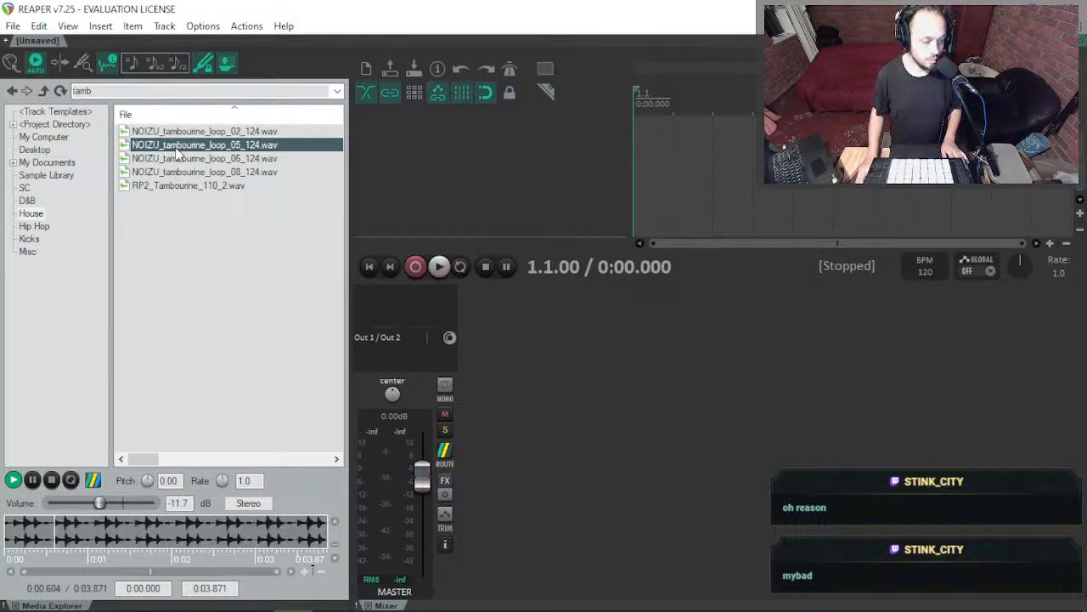
{"action": "left_click", "coordinate": [183, 159]}
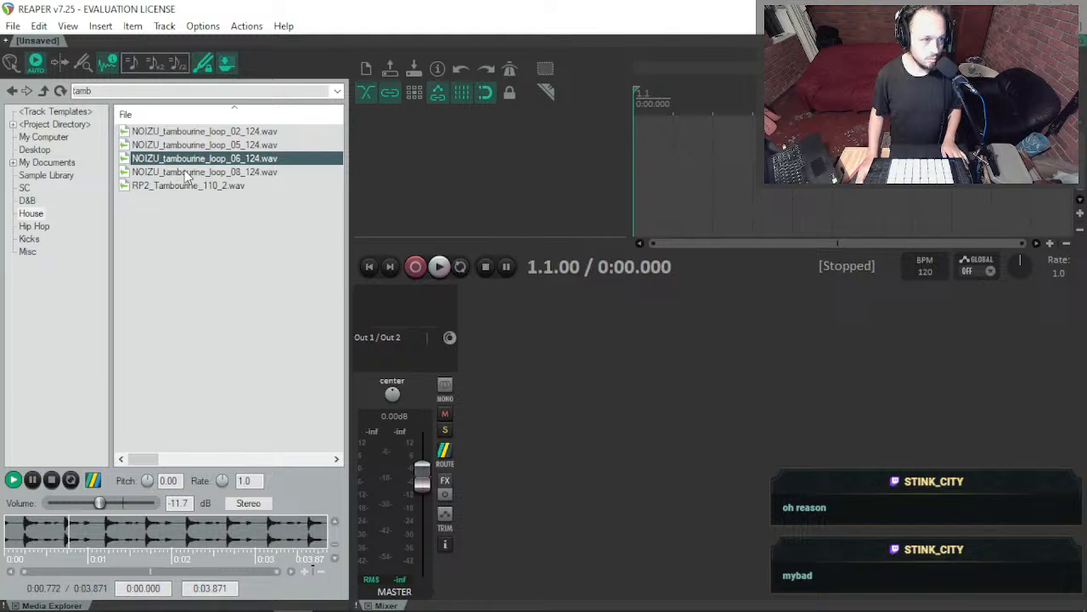
{"action": "left_click", "coordinate": [186, 173]}
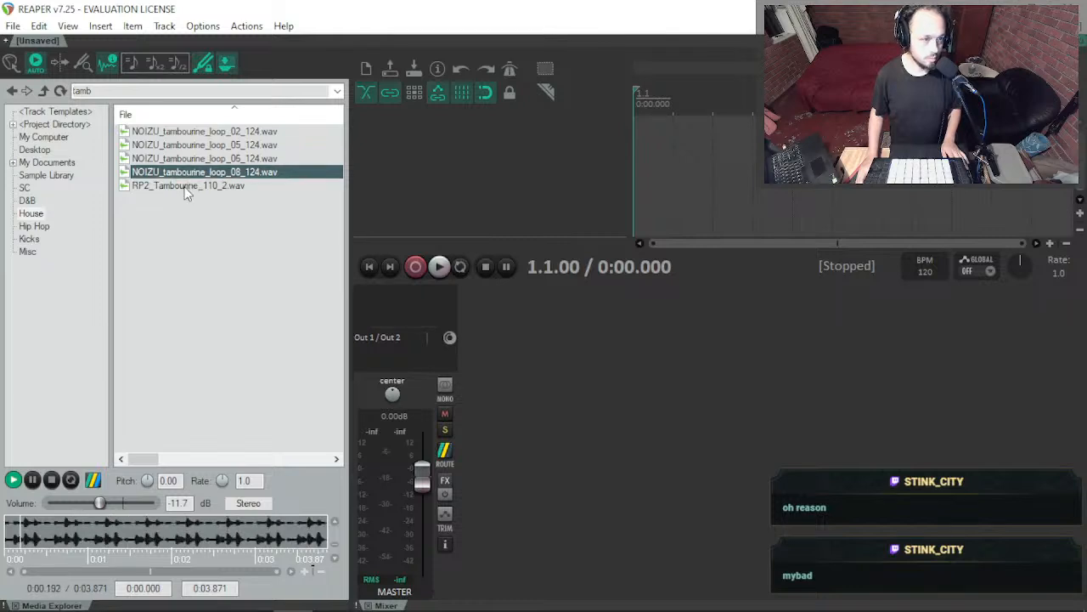
{"action": "left_click", "coordinate": [189, 145]}
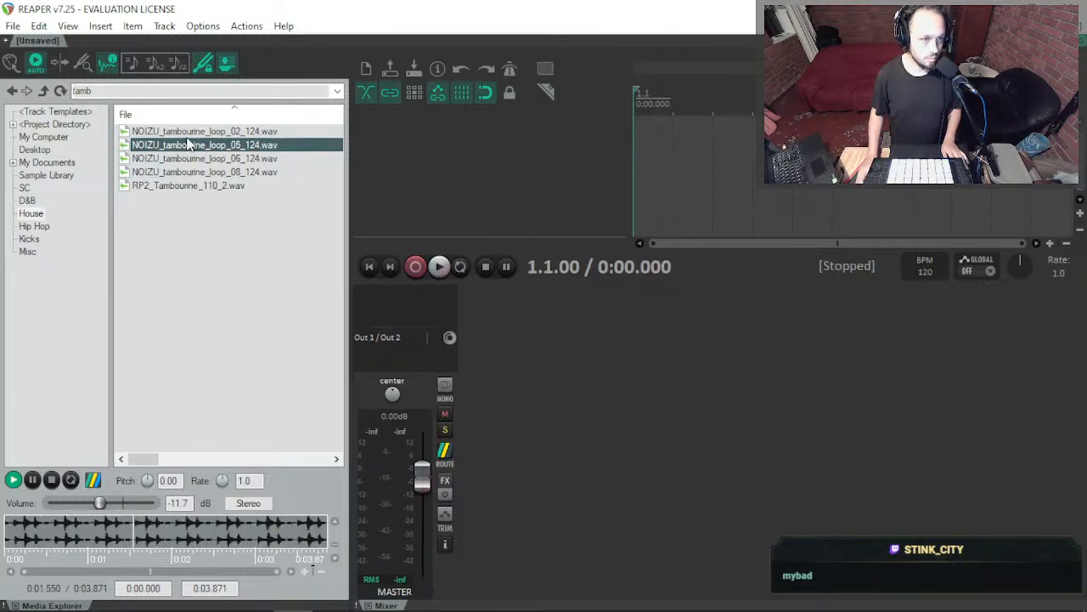
{"action": "key", "text": "Up"}
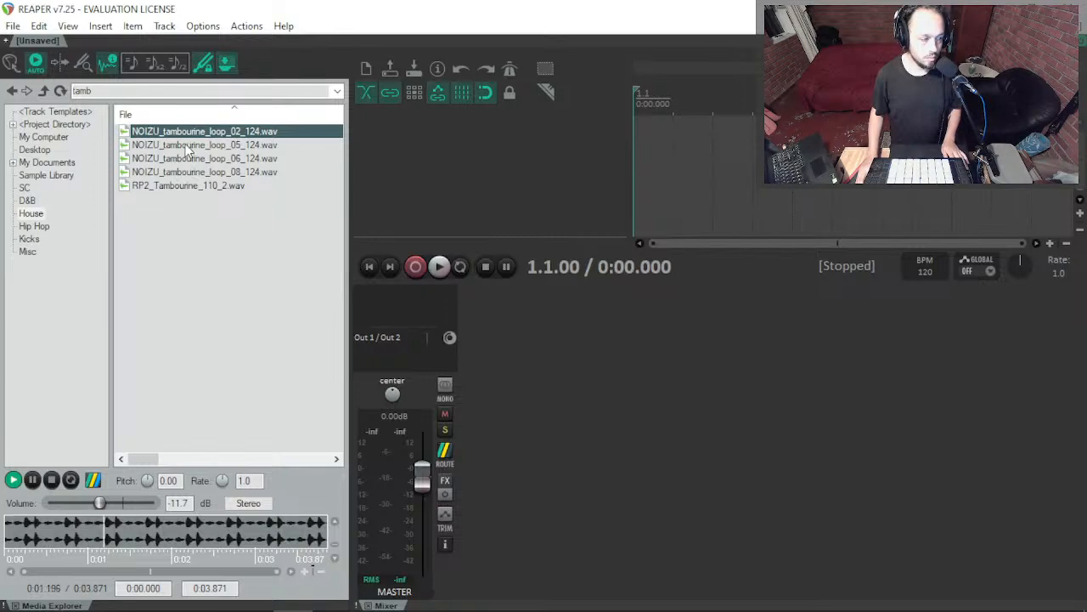
{"action": "left_click", "coordinate": [187, 146]}
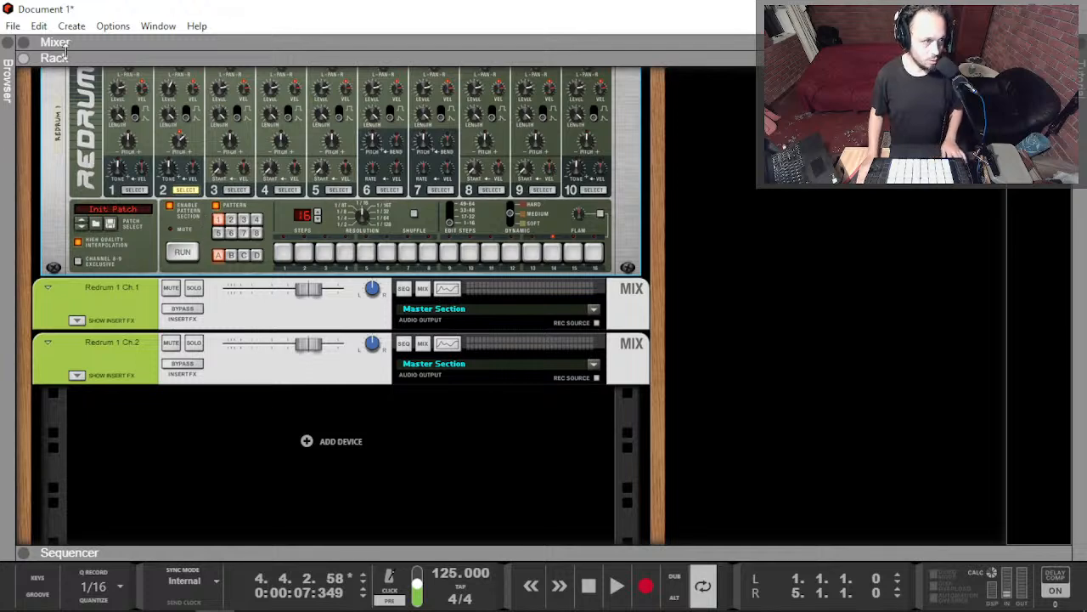
Step: Back in Reason, open the browser and expand the Tambourine 120 bpm folder under Dr Rex Percussion Loops in Factory Sounds
{"action": "left_click", "coordinate": [7, 51]}
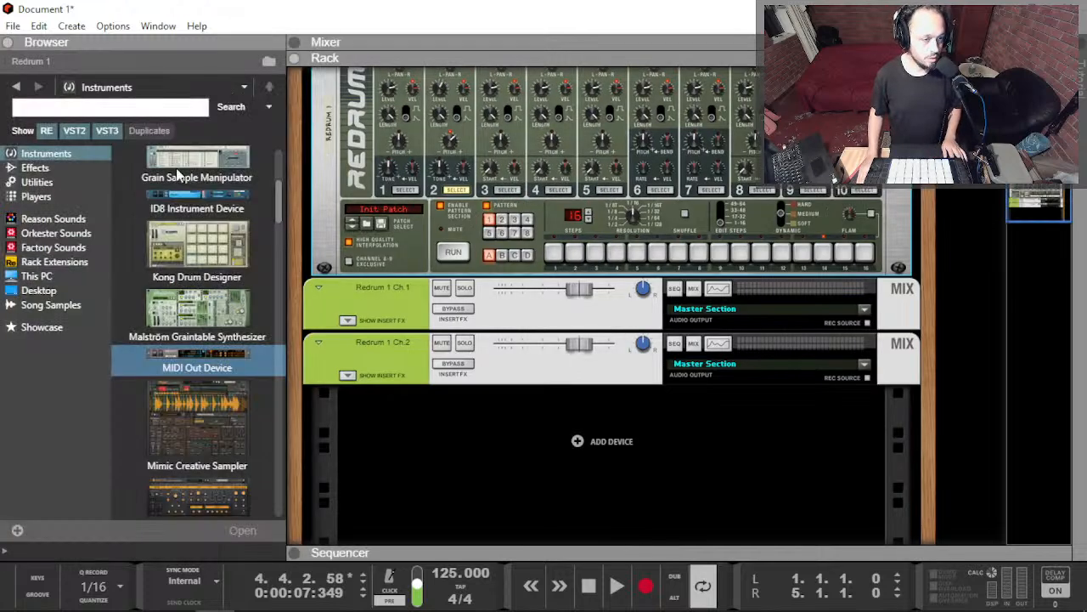
{"action": "left_click", "coordinate": [61, 220]}
{"action": "left_click", "coordinate": [64, 252]}
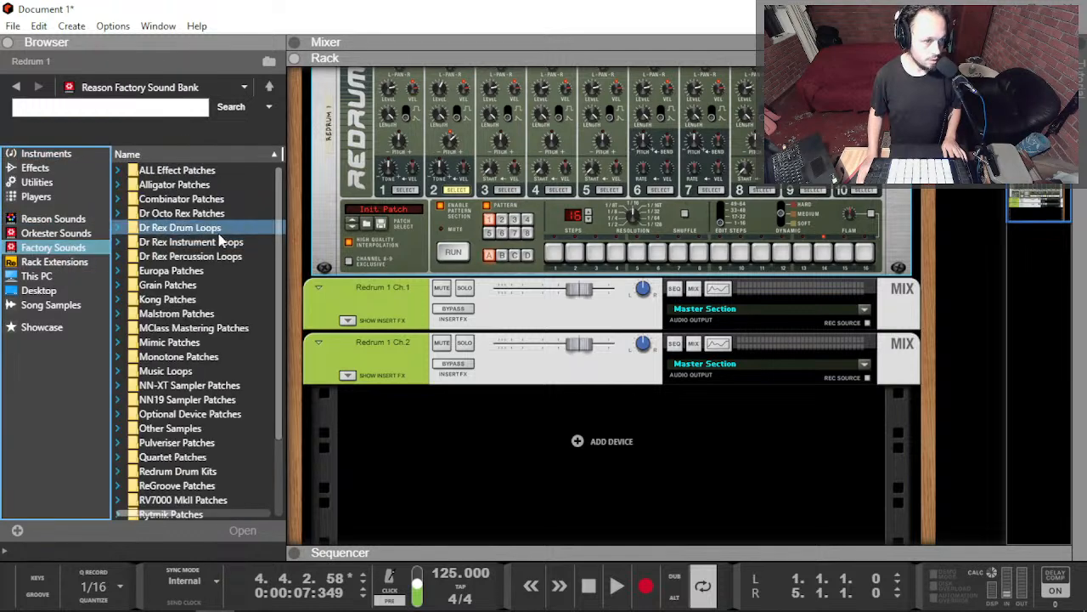
{"action": "double_click", "coordinate": [212, 255]}
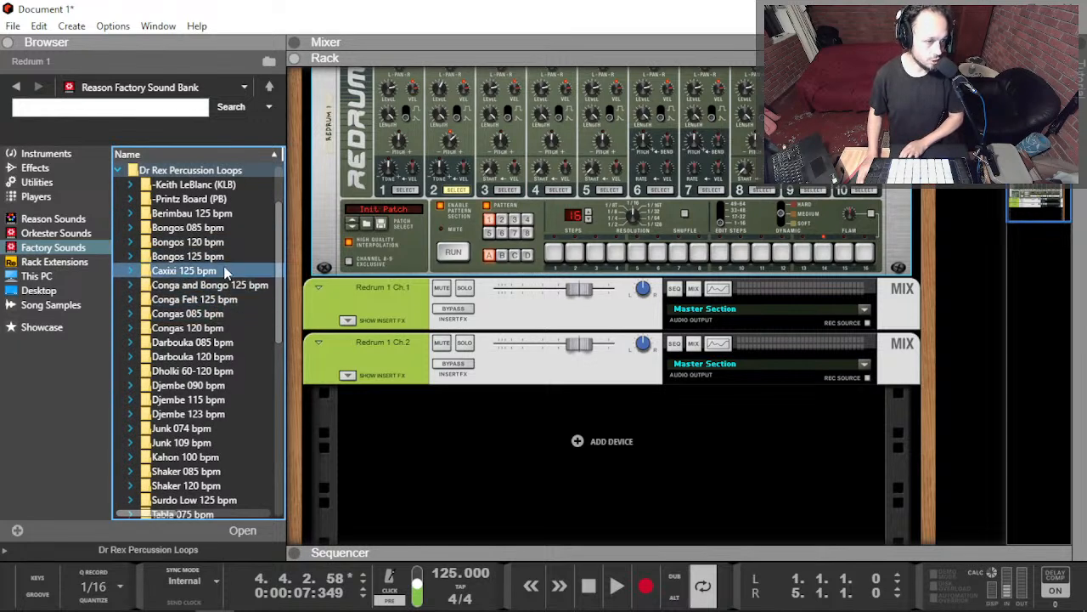
{"action": "scroll", "coordinate": [186, 350], "scroll_direction": "down", "scroll_amount": 1}
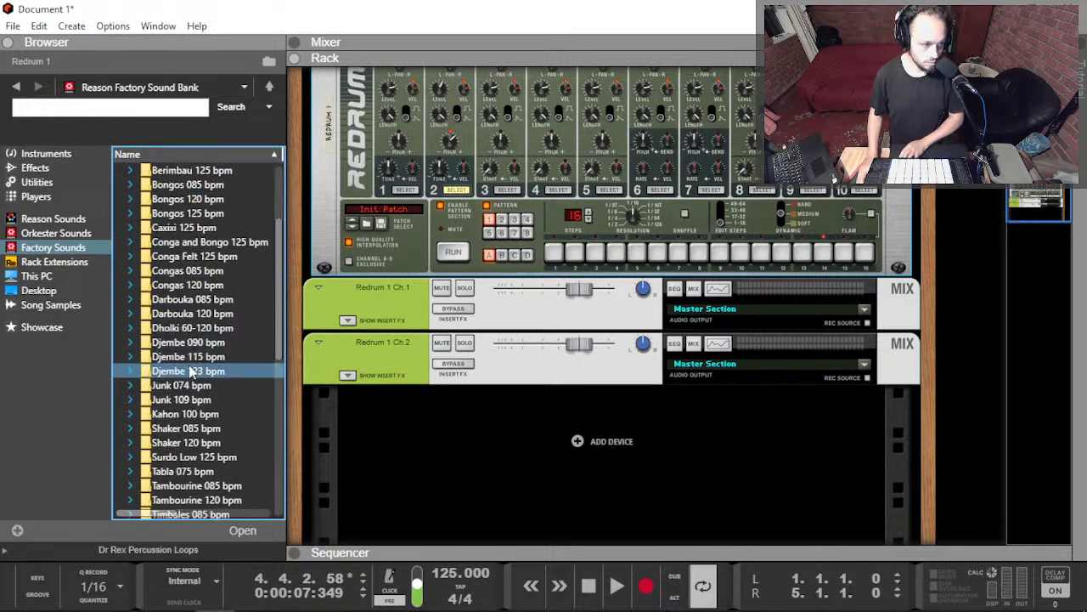
{"action": "scroll", "coordinate": [204, 323], "scroll_direction": "down", "scroll_amount": 6}
{"action": "scroll", "coordinate": [208, 306], "scroll_direction": "up", "scroll_amount": 1}
{"action": "left_click", "coordinate": [214, 286]}
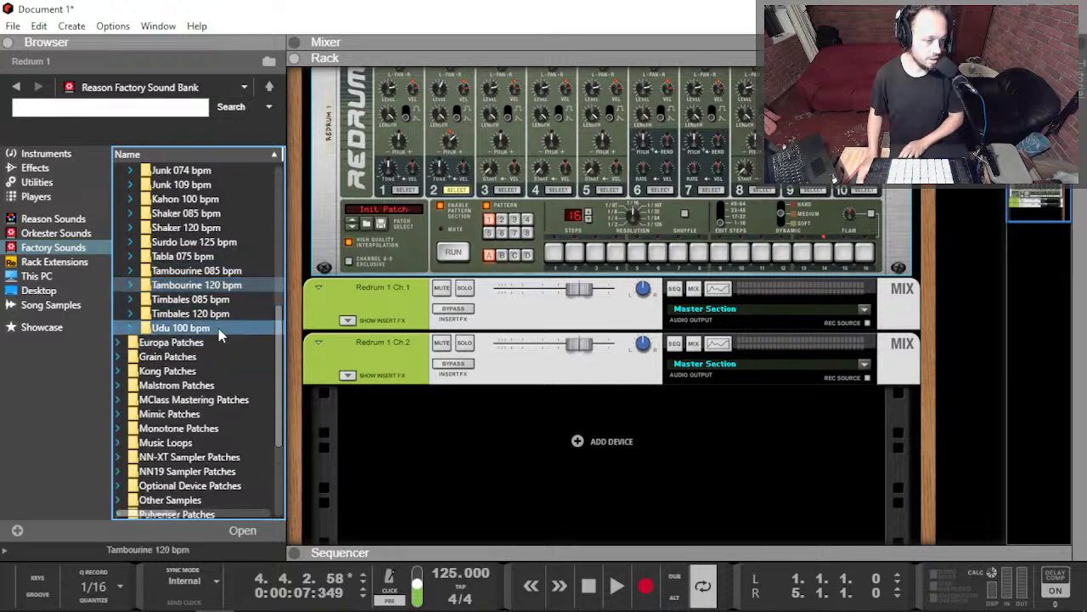
{"action": "key", "text": "Right"}
Step: Audition the Tambourine 120 bpm loops from Tamb_01a_120.rx2 through Tamb_05c_120.rx2
{"action": "key", "text": "Down"}
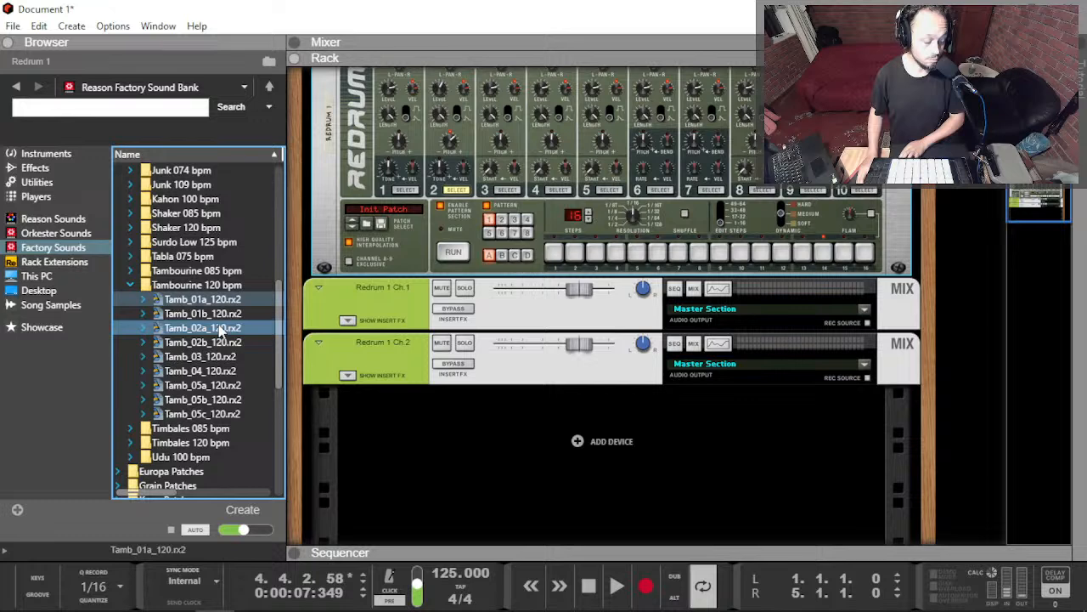
{"action": "key", "text": "Down"}
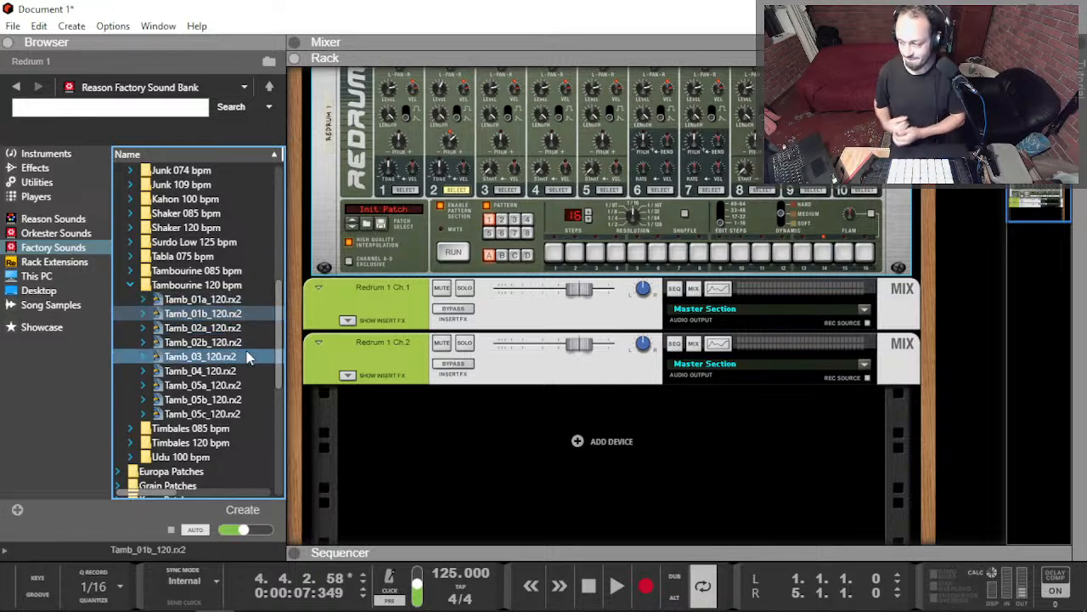
{"action": "key", "text": "Up"}
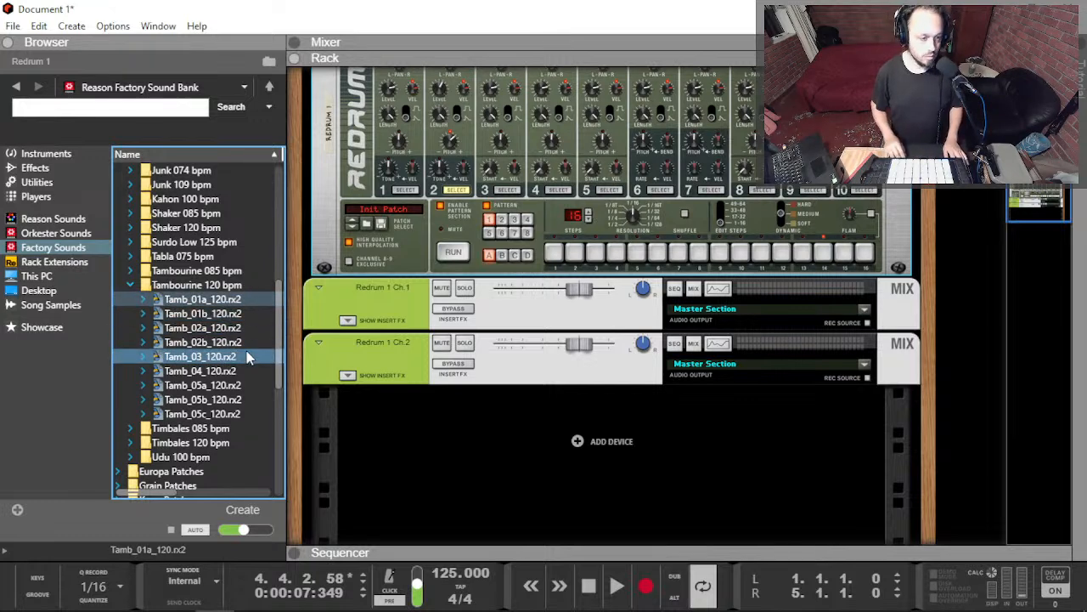
{"action": "key", "text": "Down"}
{"action": "key", "text": "Down"}
{"action": "key", "text": "Down"}
{"action": "key", "text": "Down"}
{"action": "key", "text": "Down"}
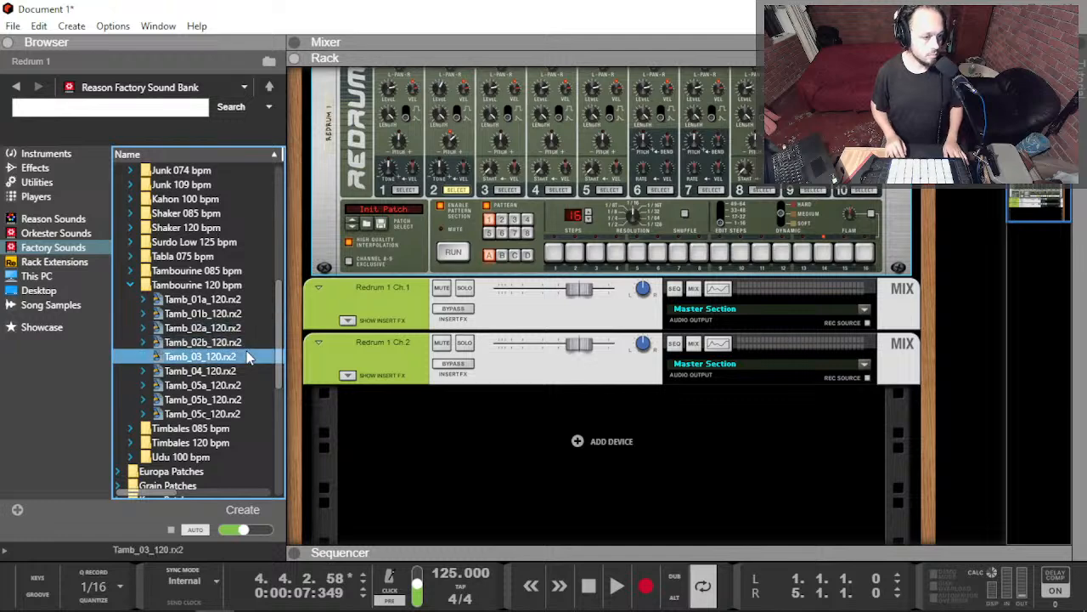
{"action": "key", "text": "Down"}
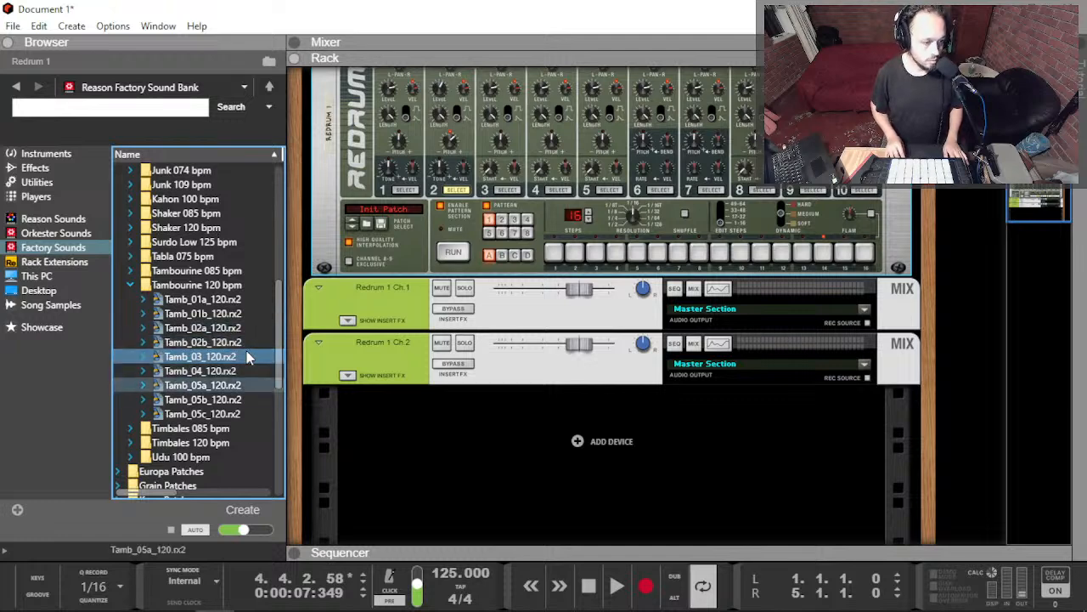
{"action": "key", "text": "Down"}
{"action": "key", "text": "Down"}
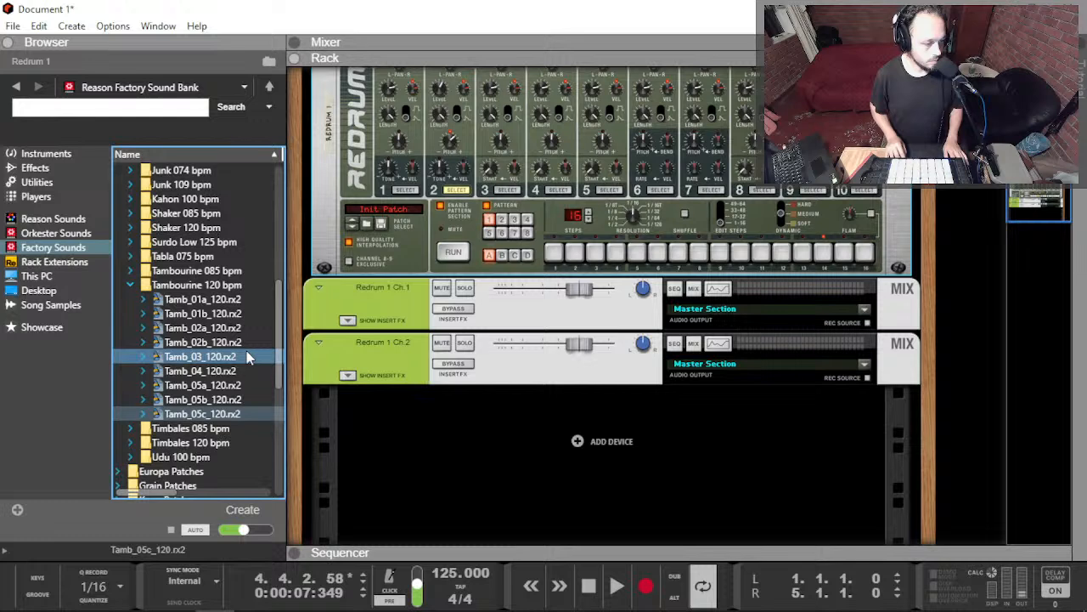
{"action": "left_click", "coordinate": [221, 314]}
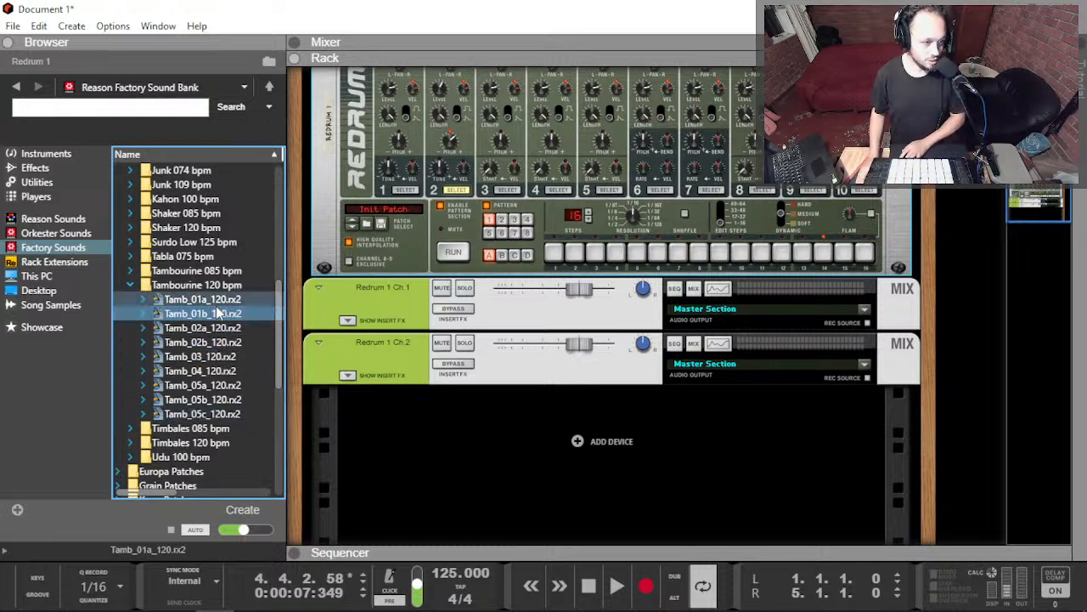
Step: Add Tamb_01a_120.rx2 to the rack as a new Dr. OctoRex and lower its mix channel fader slightly while the track plays
{"action": "left_click", "coordinate": [202, 300]}
{"action": "left_click_drag", "start_coordinate": [202, 300], "coordinate": [466, 427]}
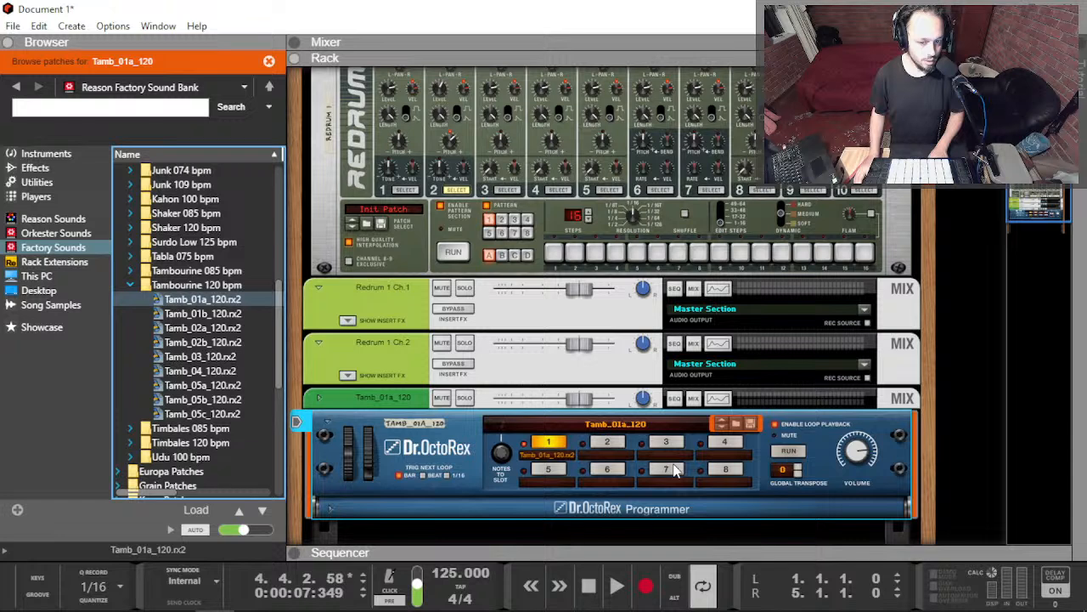
{"action": "key", "text": "space"}
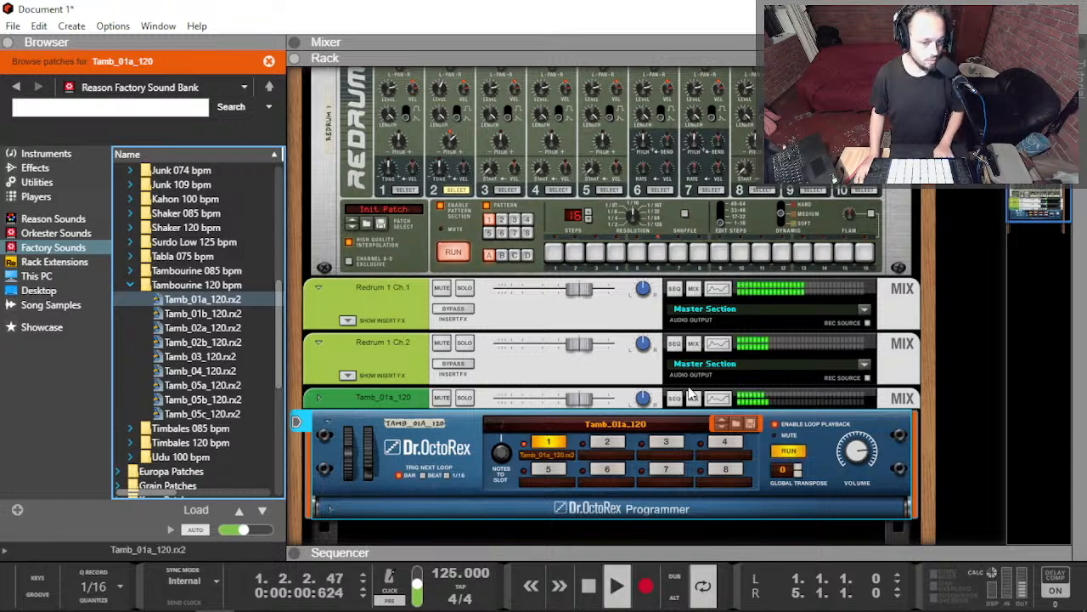
{"action": "left_click_drag", "start_coordinate": [585, 408], "coordinate": [563, 414]}
{"action": "key", "text": "space"}
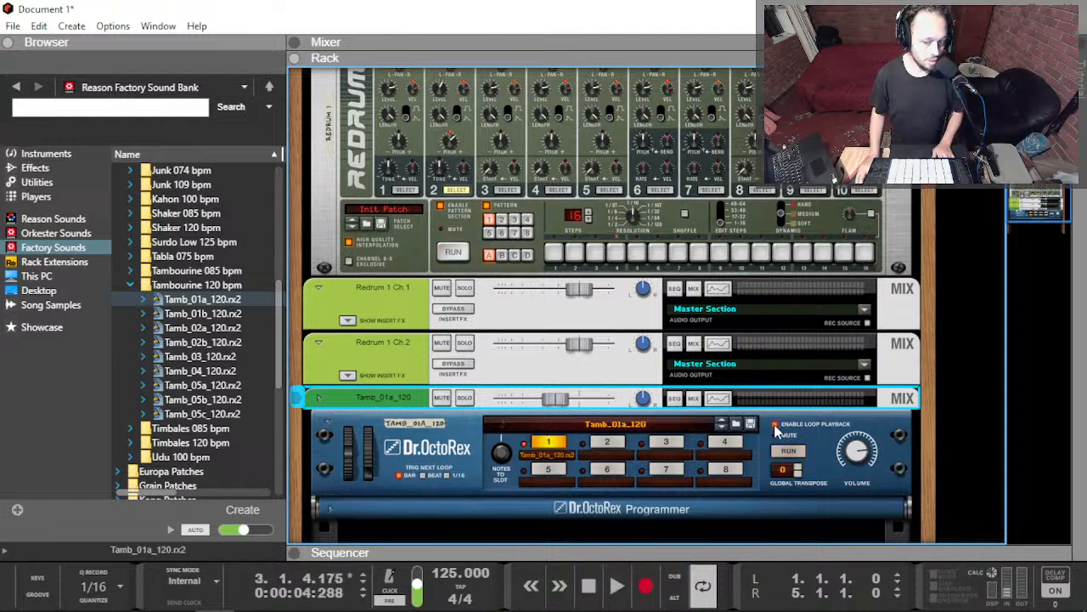
Step: Disable the Dr. OctoRex's loop playback, unfold its programmer, and copy the tambourine loop to its sequencer track across bars 1 to 4
{"action": "left_click", "coordinate": [776, 425]}
{"action": "key", "text": "space"}
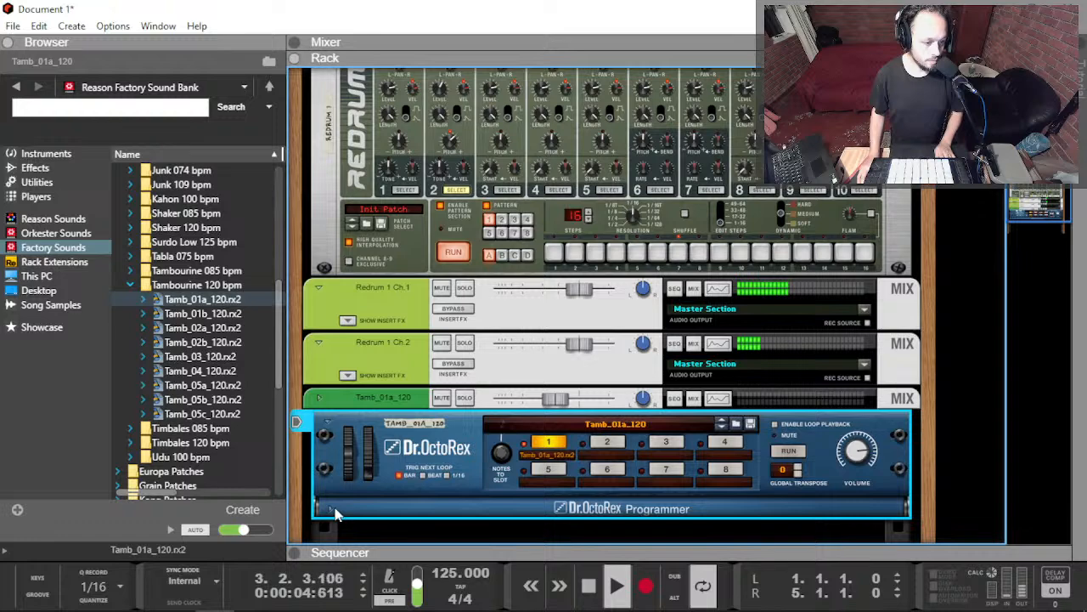
{"action": "left_click", "coordinate": [330, 508]}
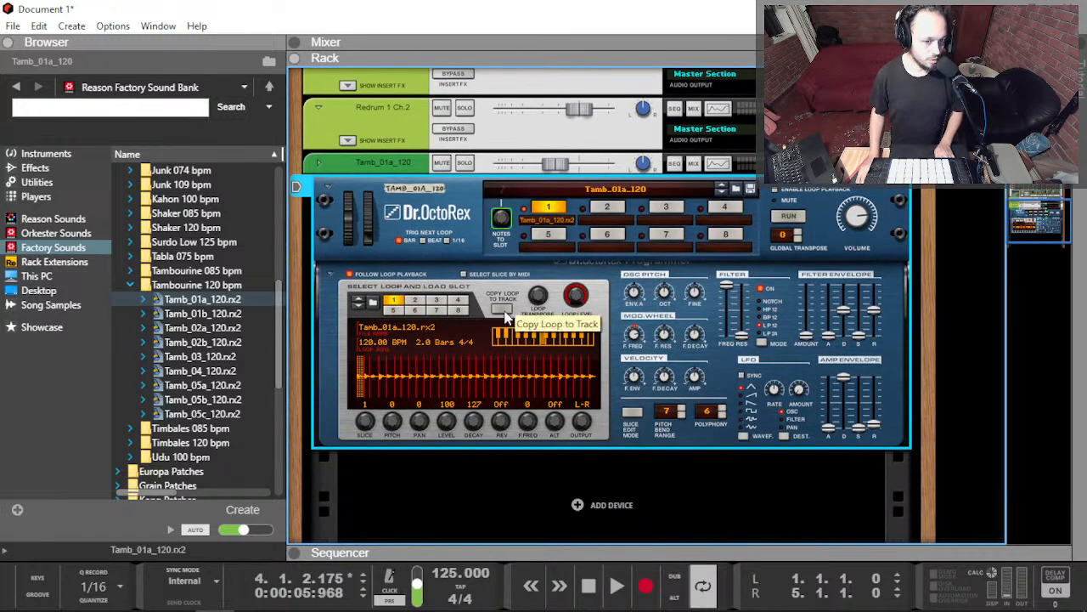
{"action": "key", "text": "space"}
{"action": "key", "text": "F7"}
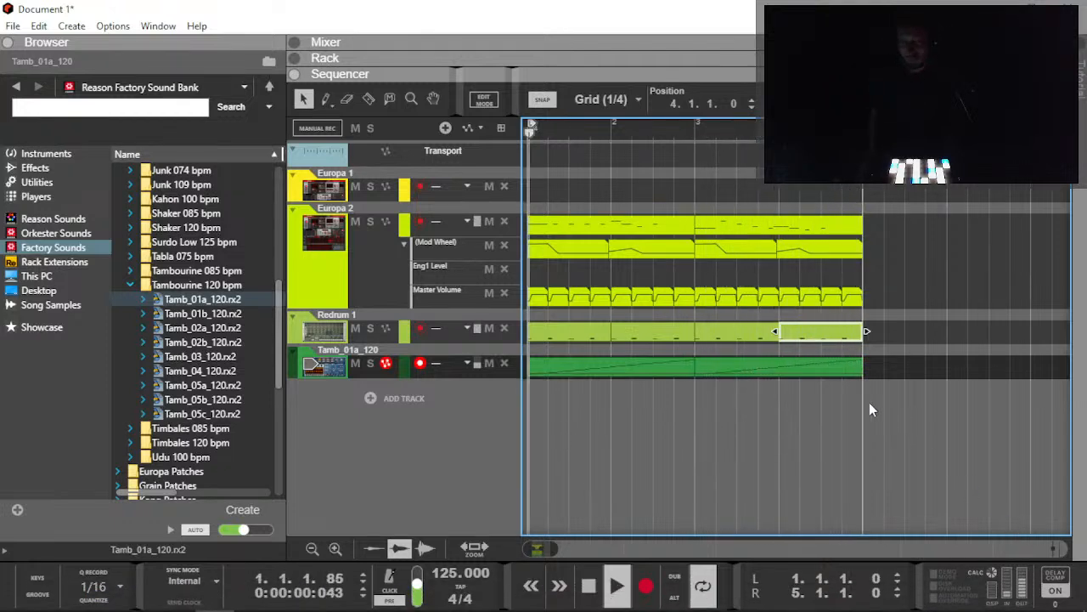
{"action": "left_click", "coordinate": [158, 429]}
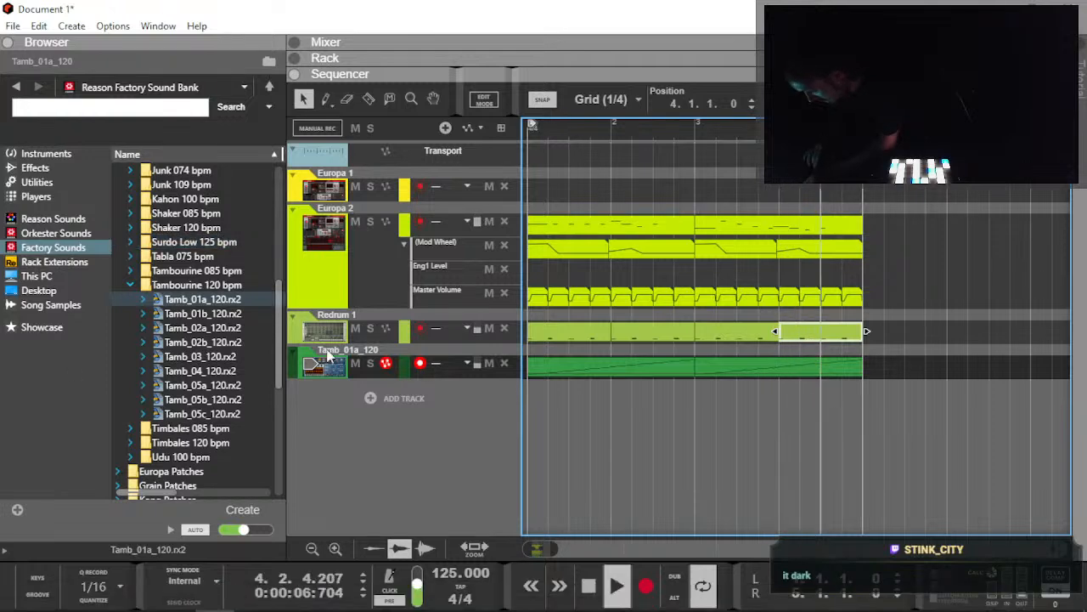
{"action": "key", "text": "super"}
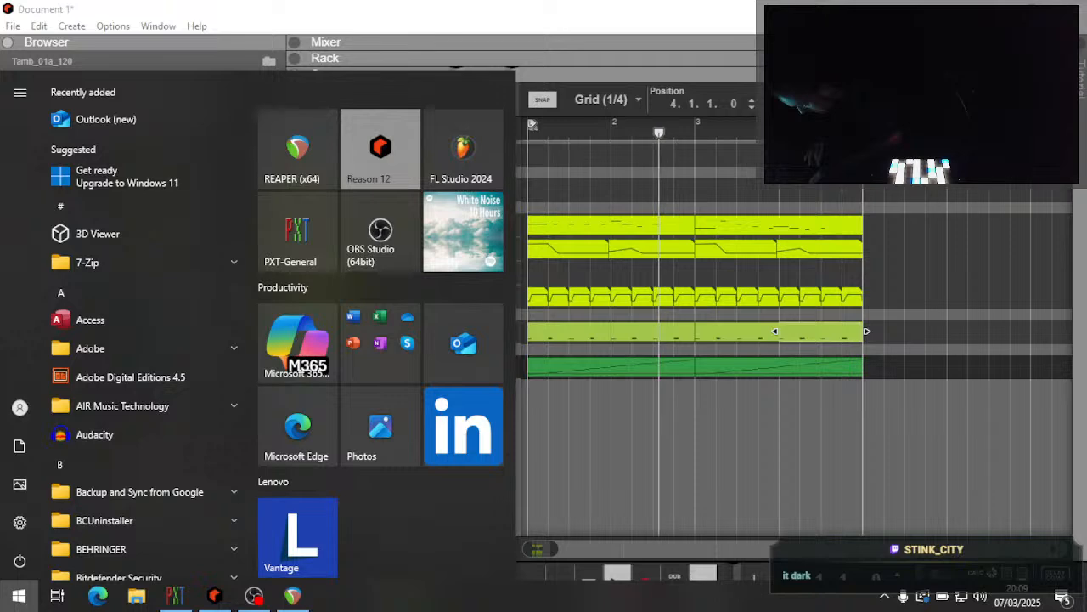
{"action": "key", "text": "Escape"}
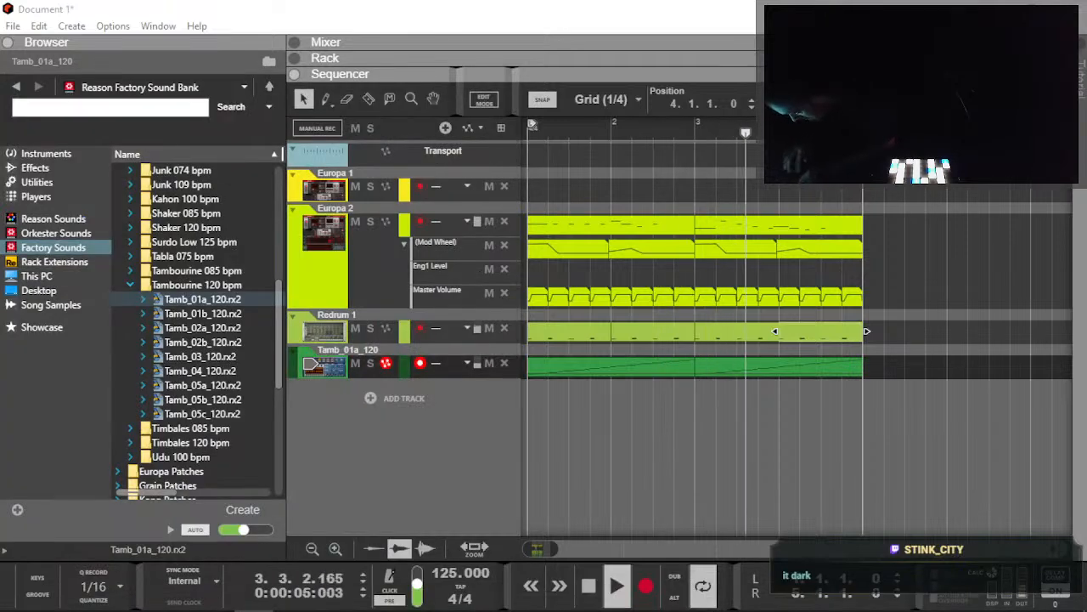